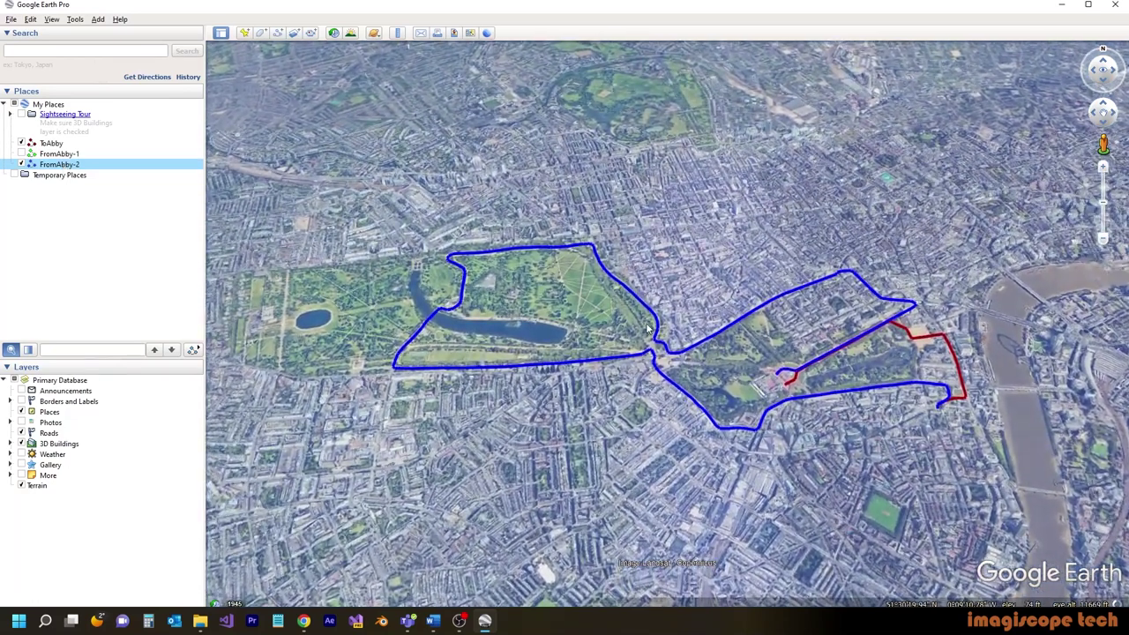
Compare the FromAbby-1 and FromAbby-2 routes on the map, leaving only FromAbby-2 shown alongside ToAbby
click(24, 156)
click(22, 154)
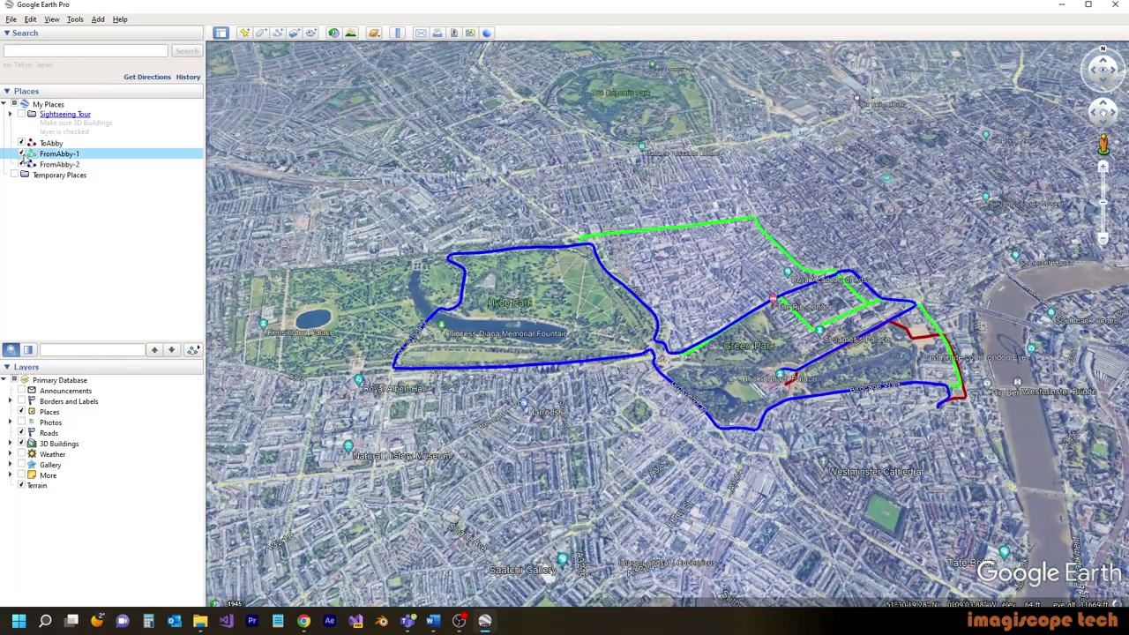
click(22, 165)
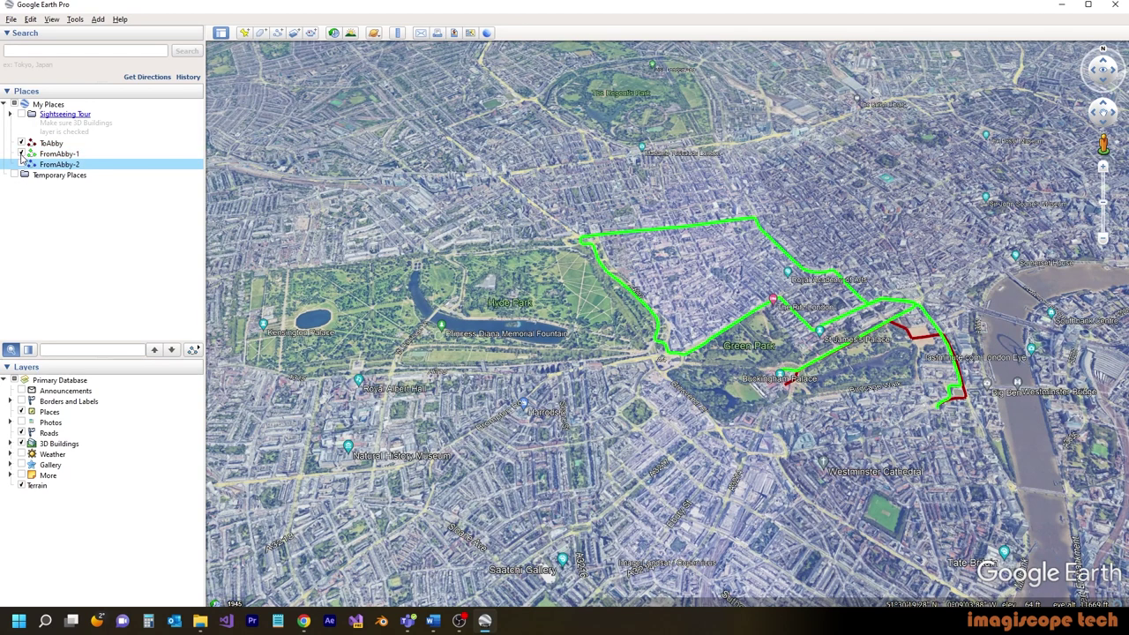
click(22, 155)
click(22, 165)
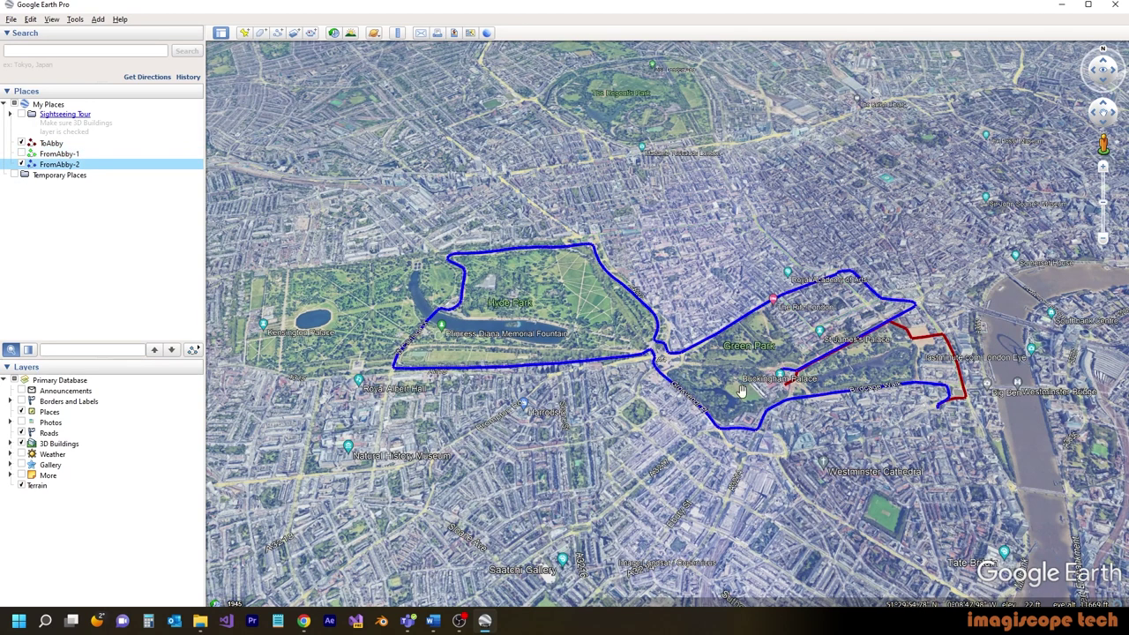
Save the ToAbby route as the KML file ToAbby.kml in the King folder
click(57, 145)
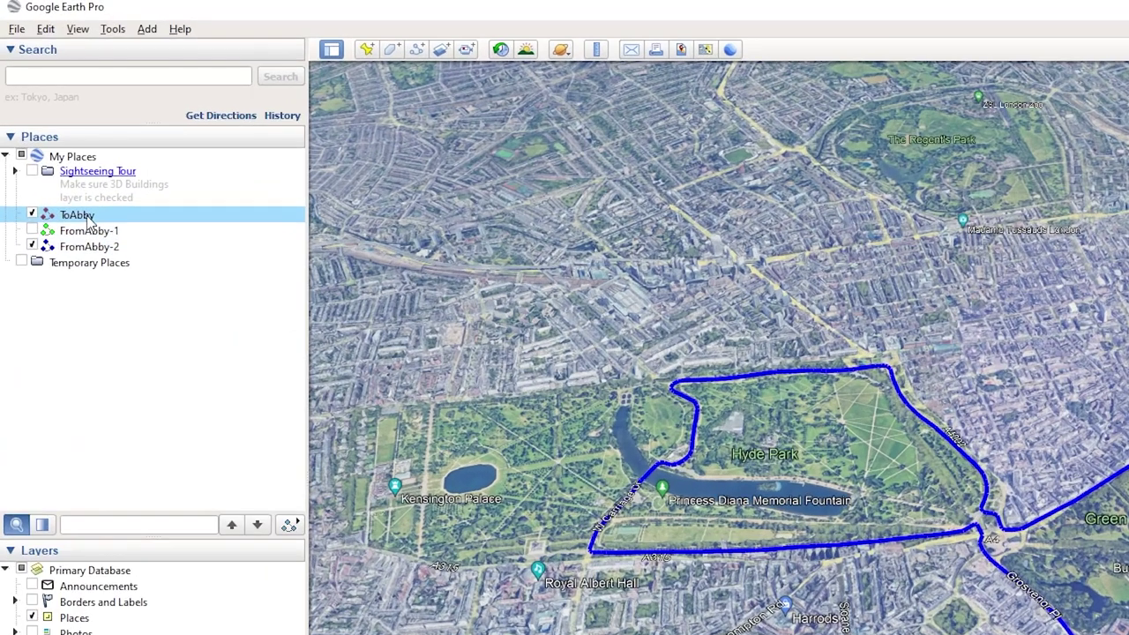
right_click(88, 221)
click(165, 334)
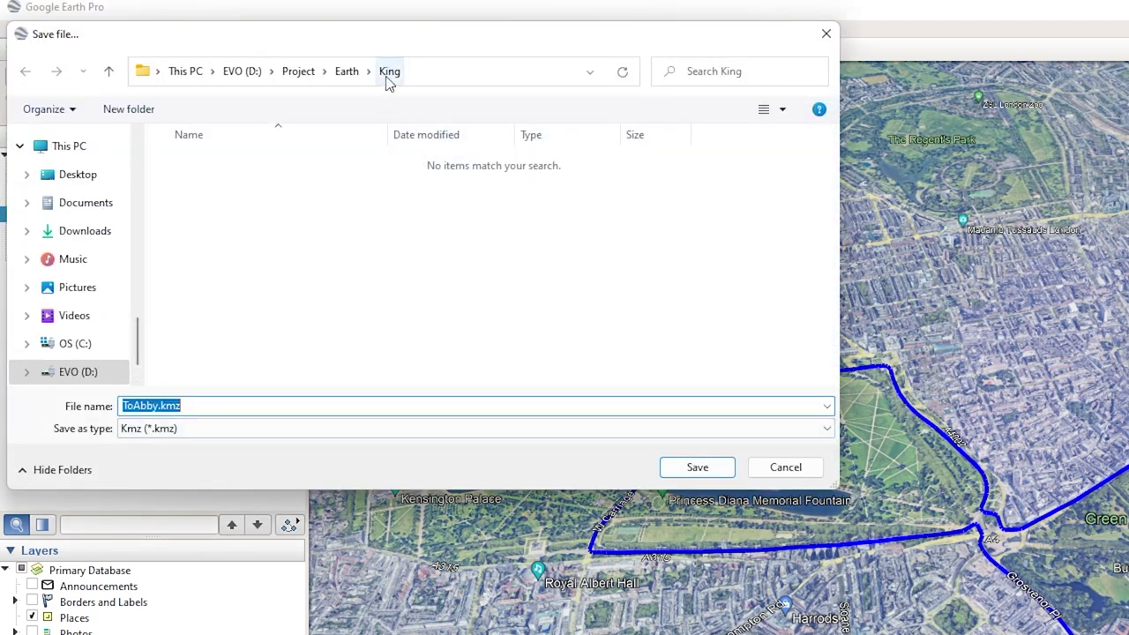
click(371, 427)
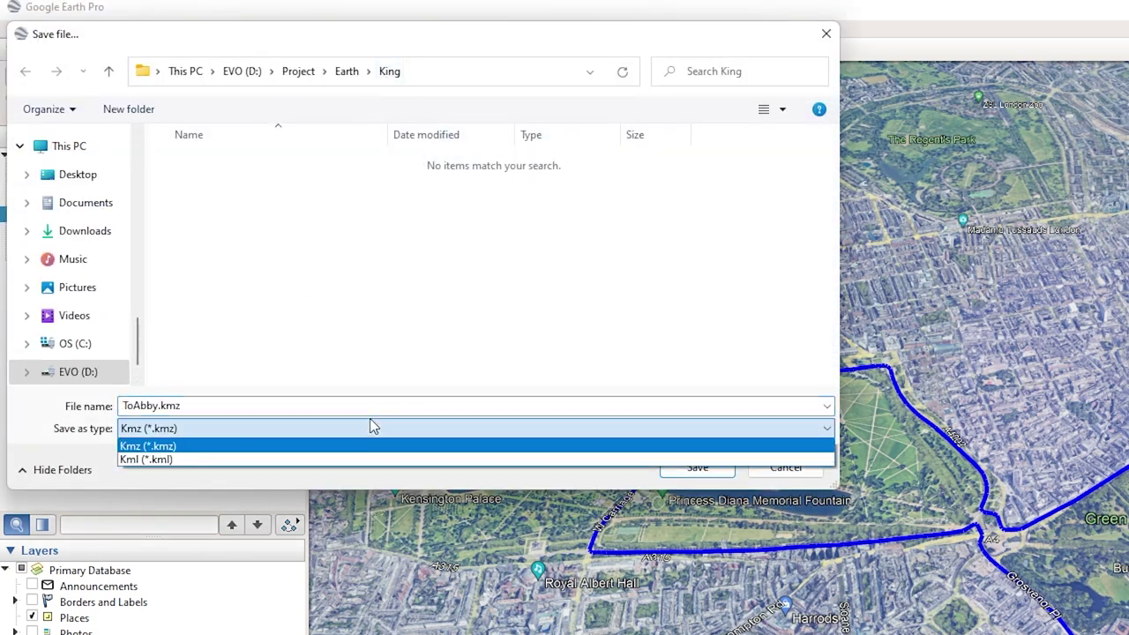
click(350, 460)
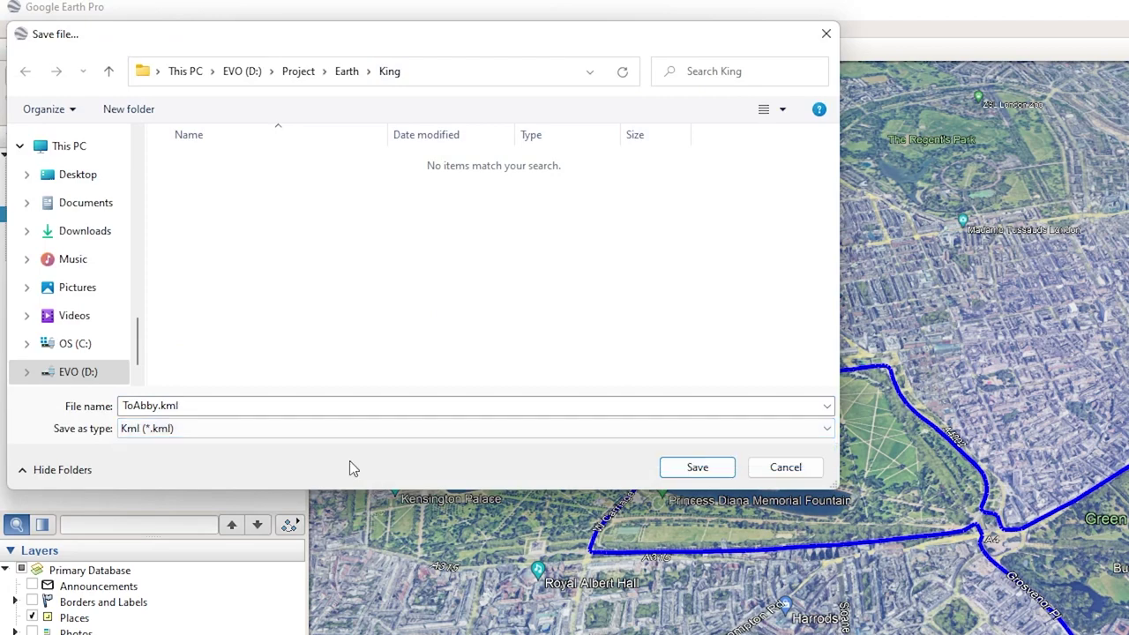
click(697, 467)
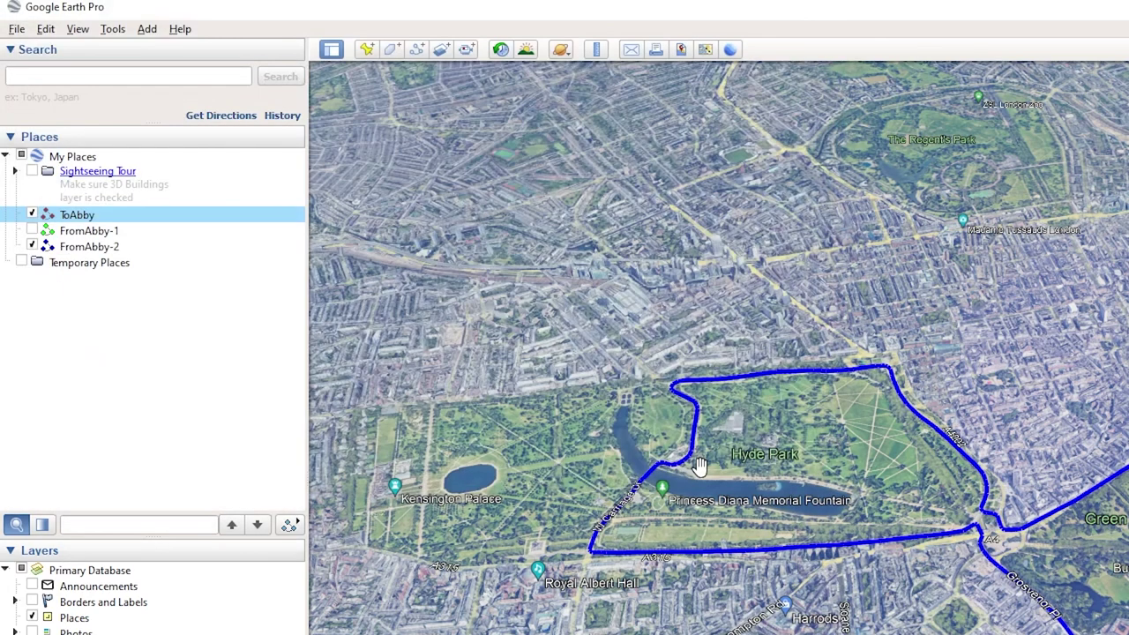
Save the FromAbby-2 route as the KML file FromAbby-2.kml in the King folder
click(102, 252)
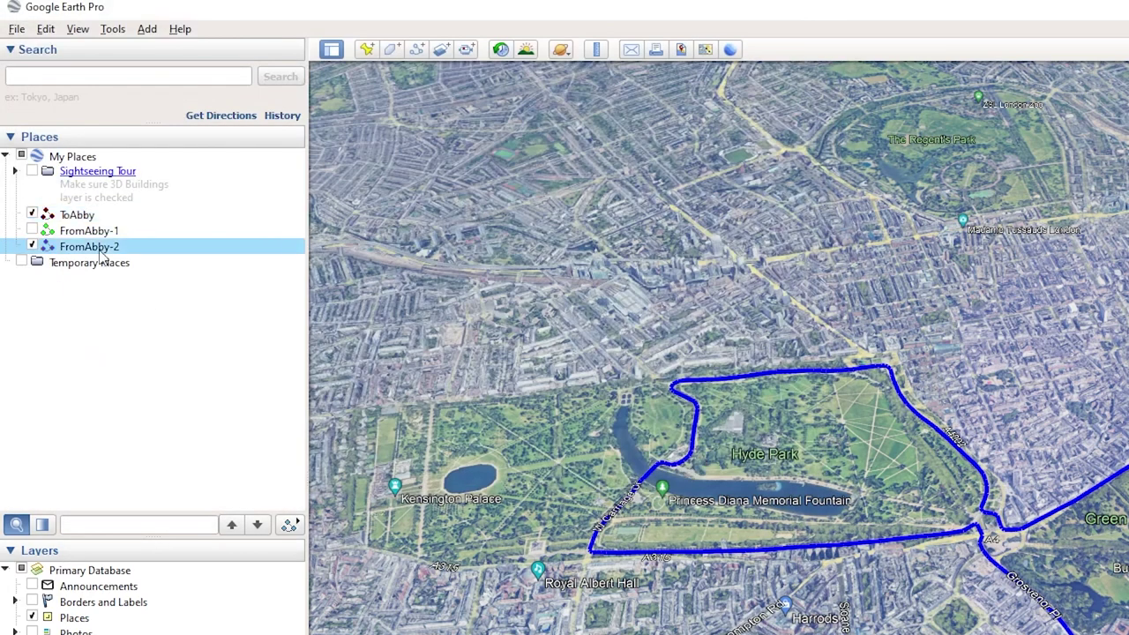
right_click(102, 255)
click(171, 362)
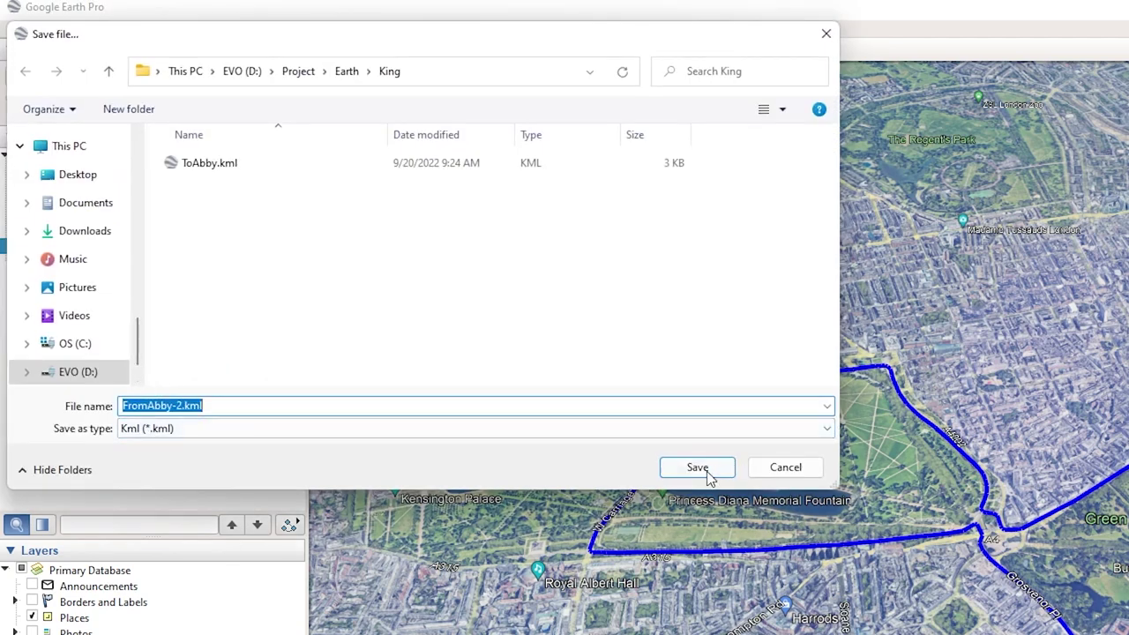
click(704, 470)
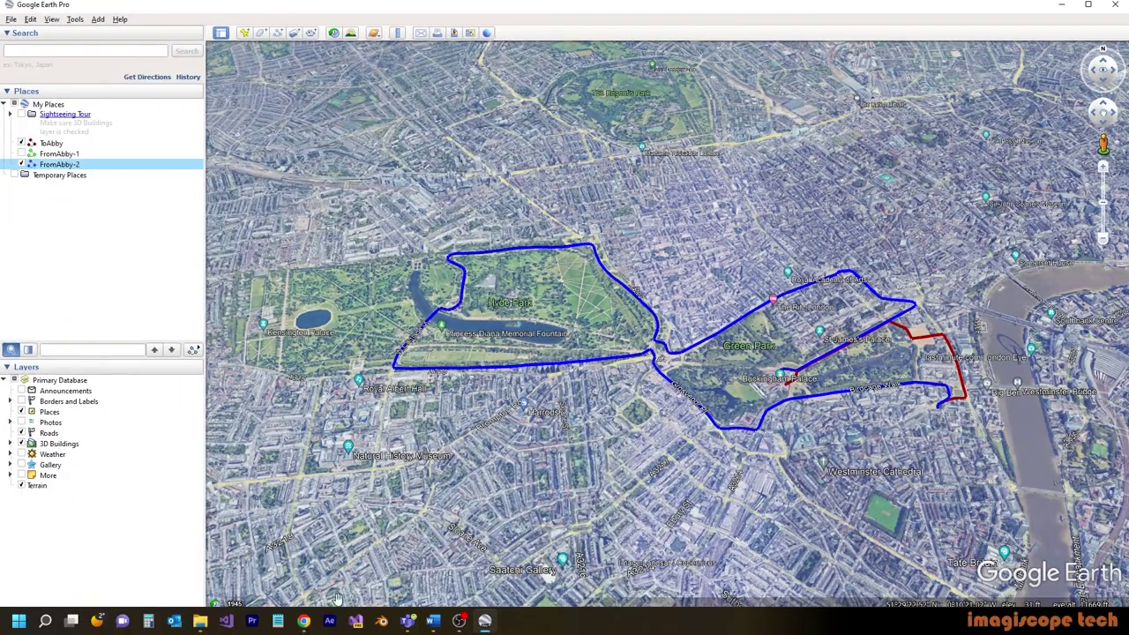
Switch to Google Earth Studio in Chrome and import ToAbby.kml as an overlay in the Coronation project
click(304, 623)
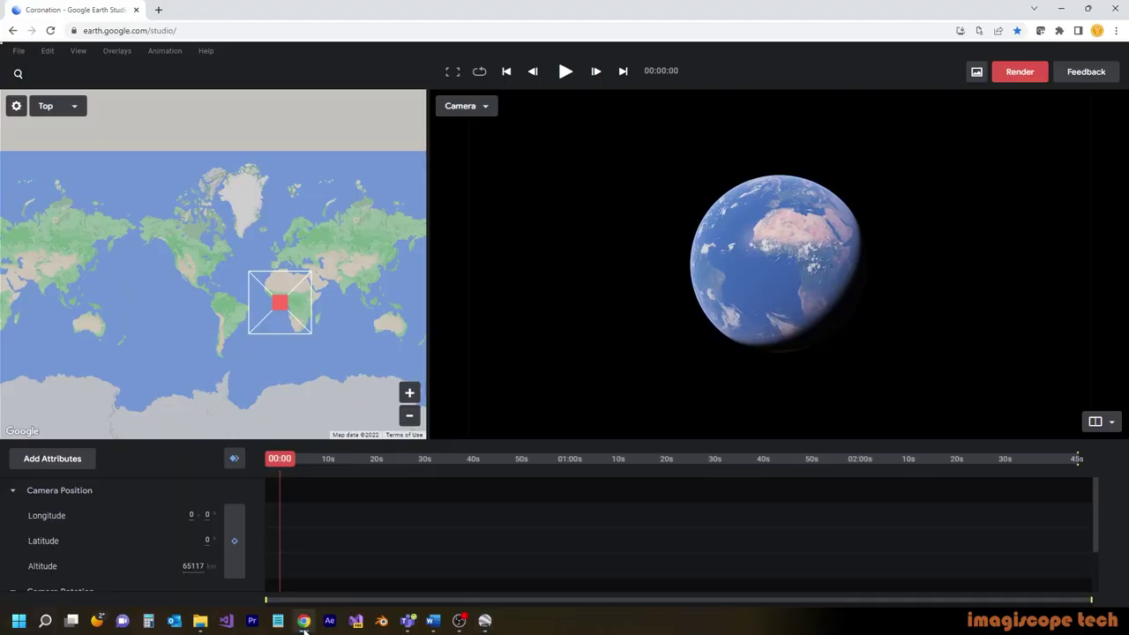
click(18, 51)
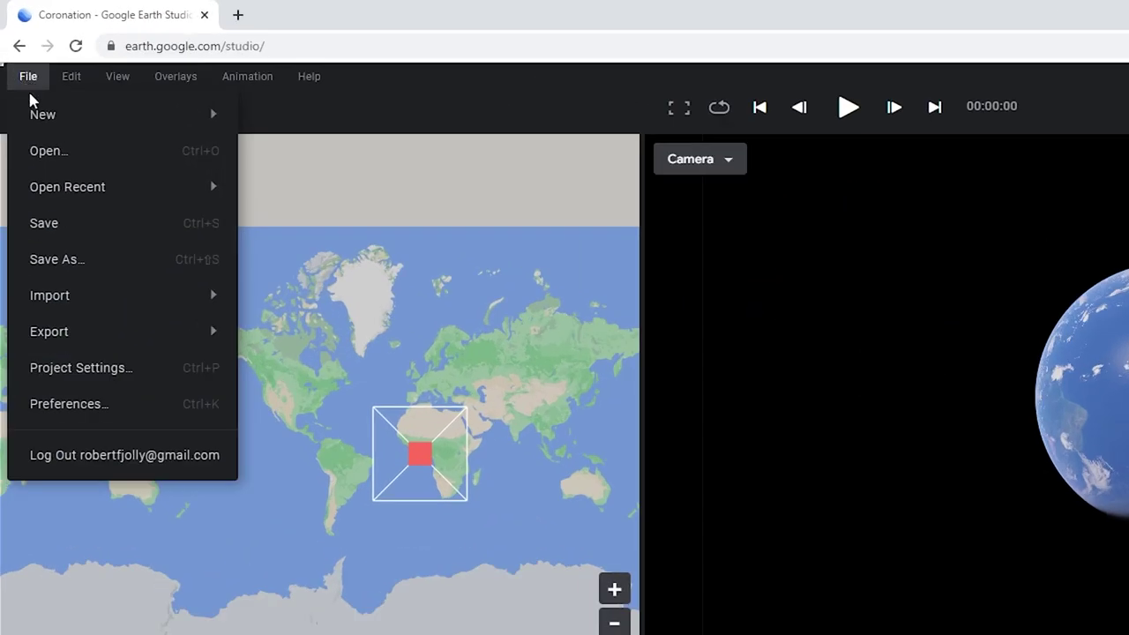
mouse_move(43, 202)
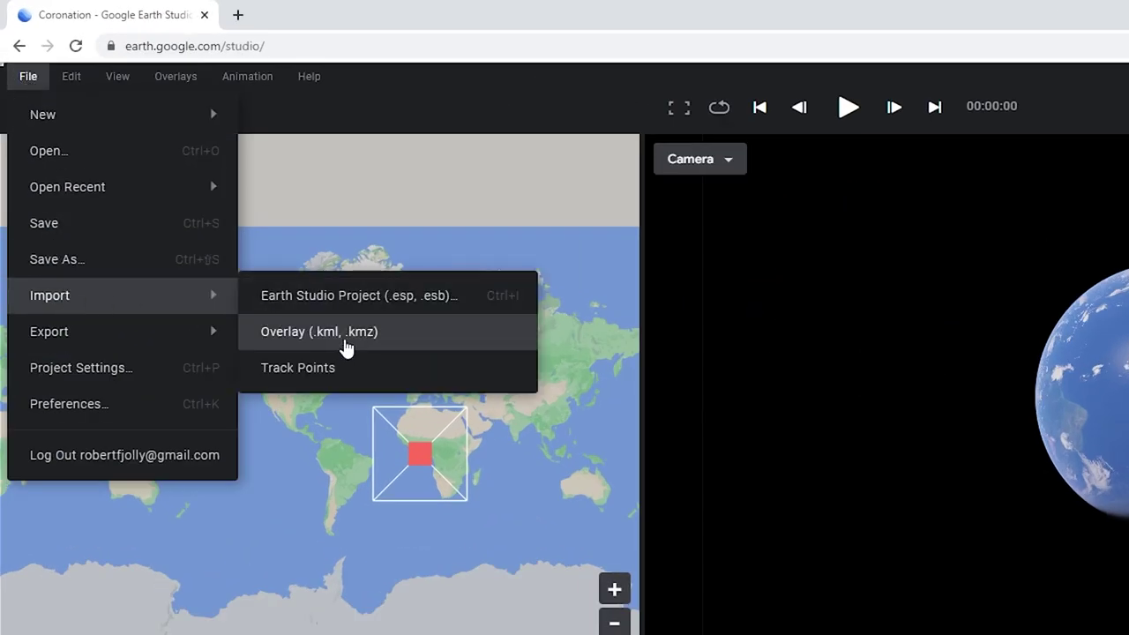
click(345, 343)
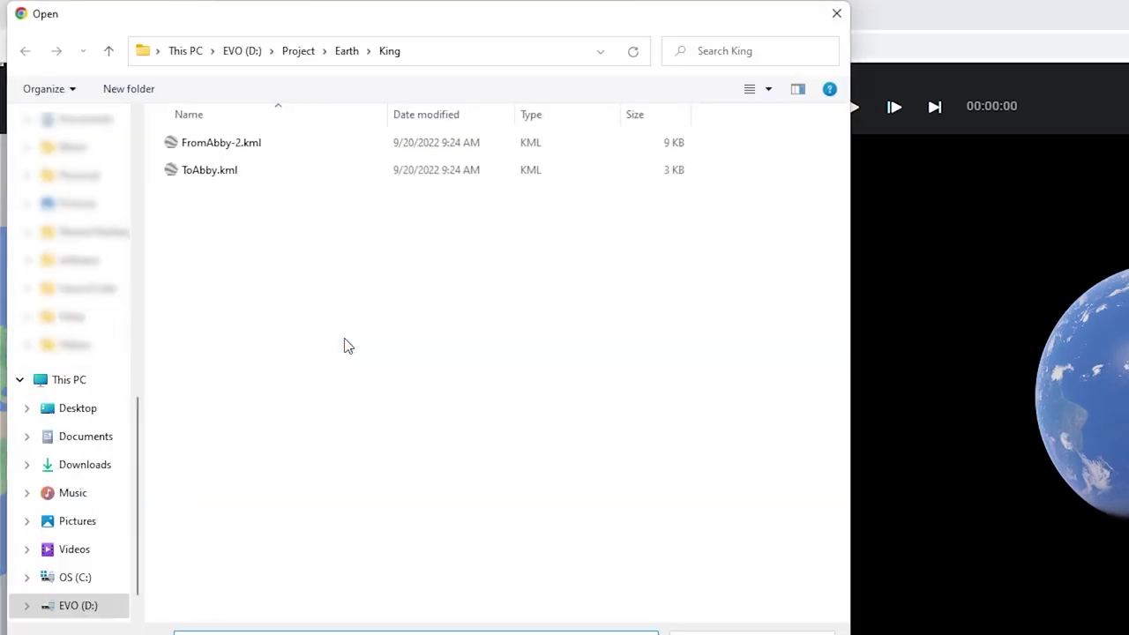
click(233, 175)
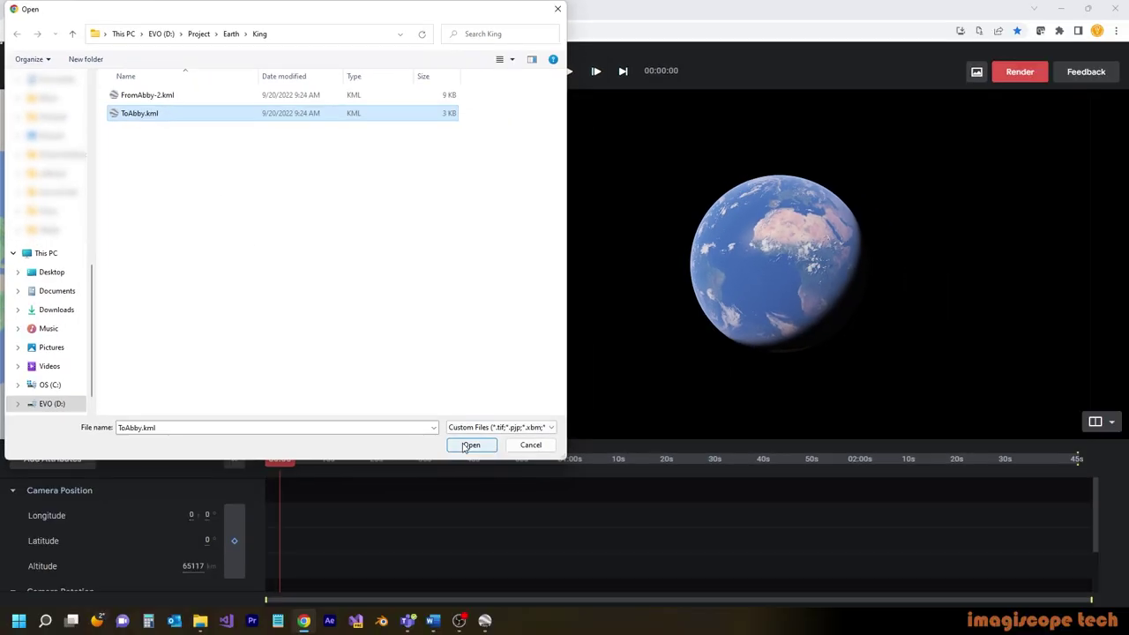
click(707, 634)
Import FromAbby-2.kml as a second overlay in the project
click(18, 50)
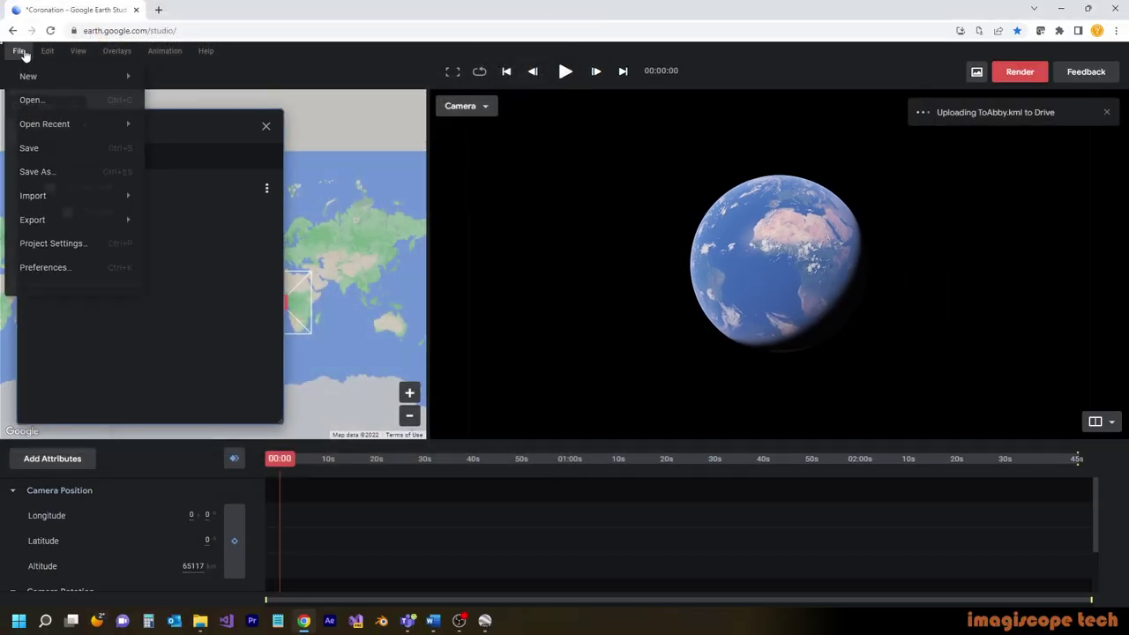
mouse_move(38, 203)
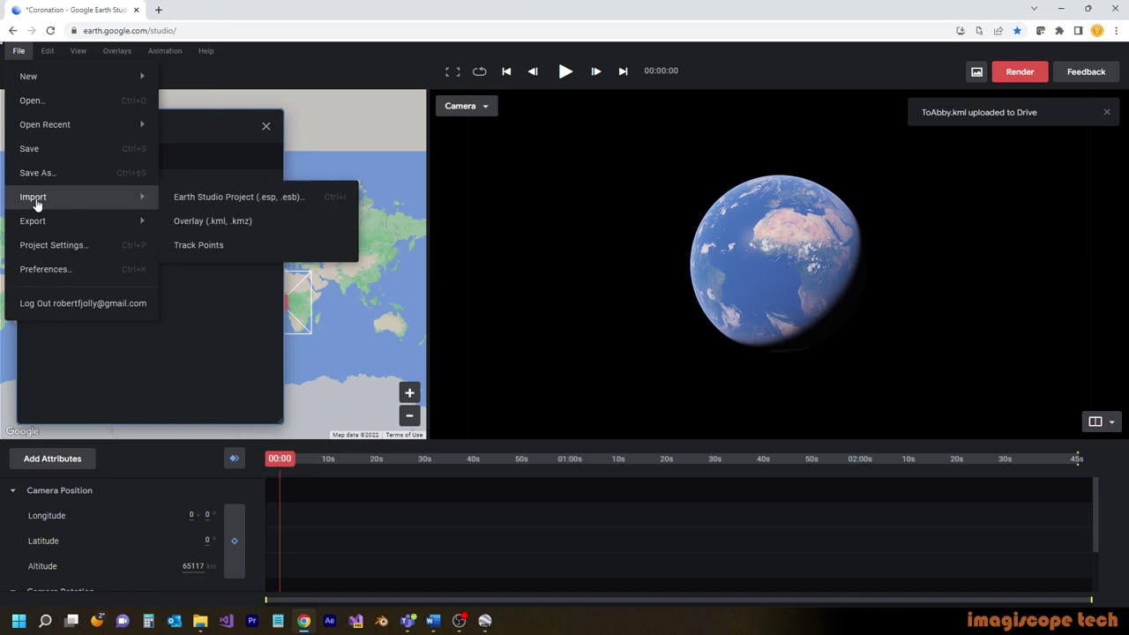
click(227, 220)
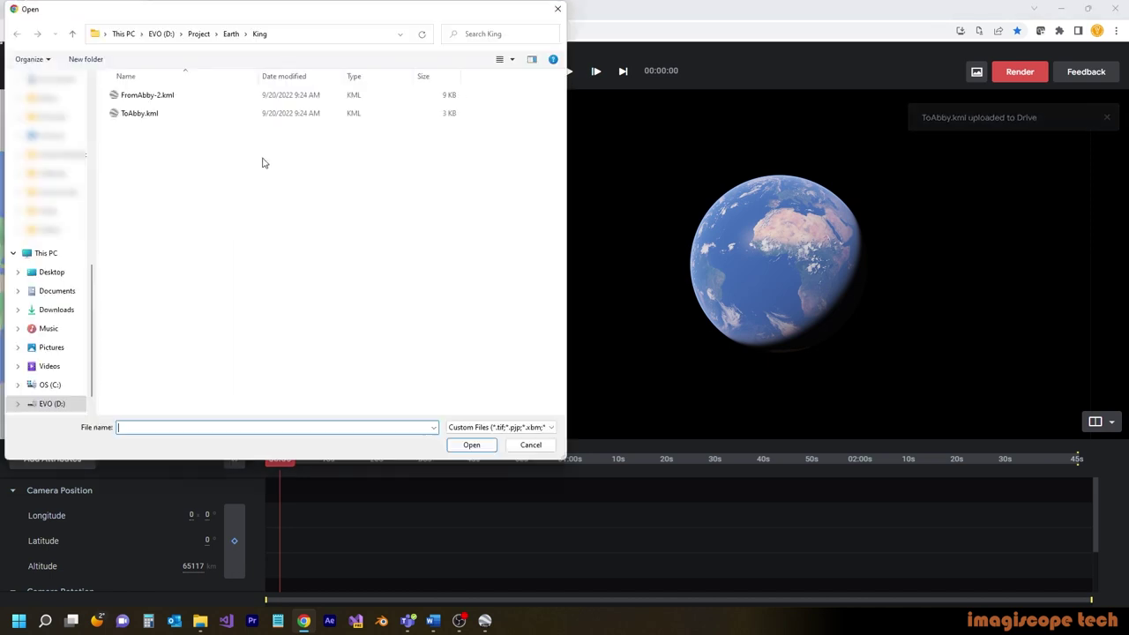
click(167, 96)
click(478, 446)
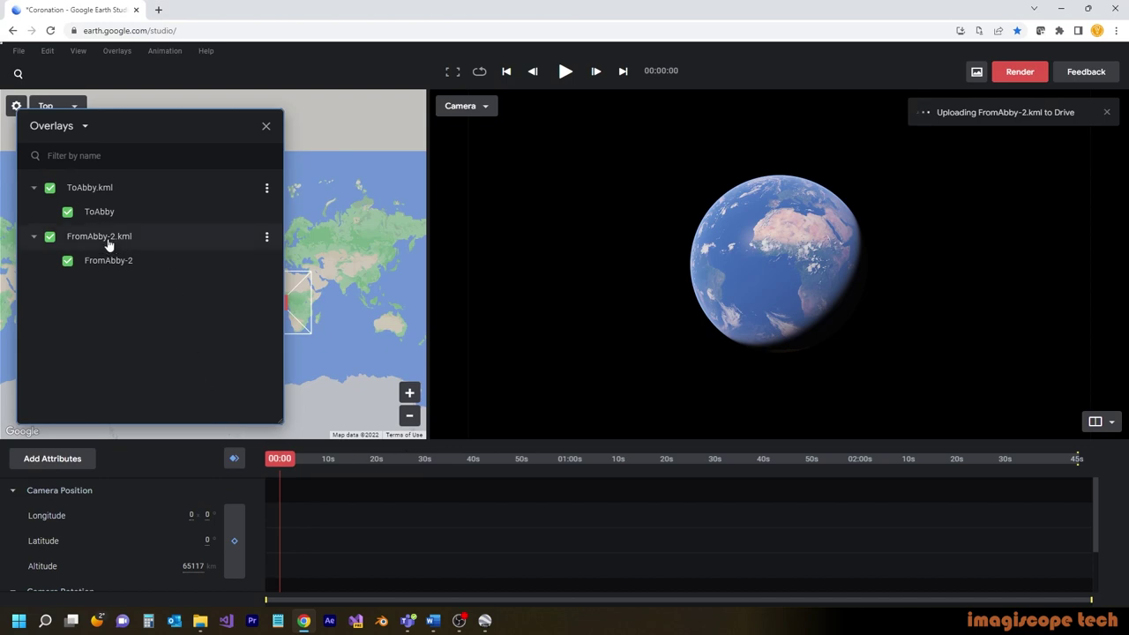
Set a track point at the start of the red route in the Buckingham Palace forecourt
click(108, 245)
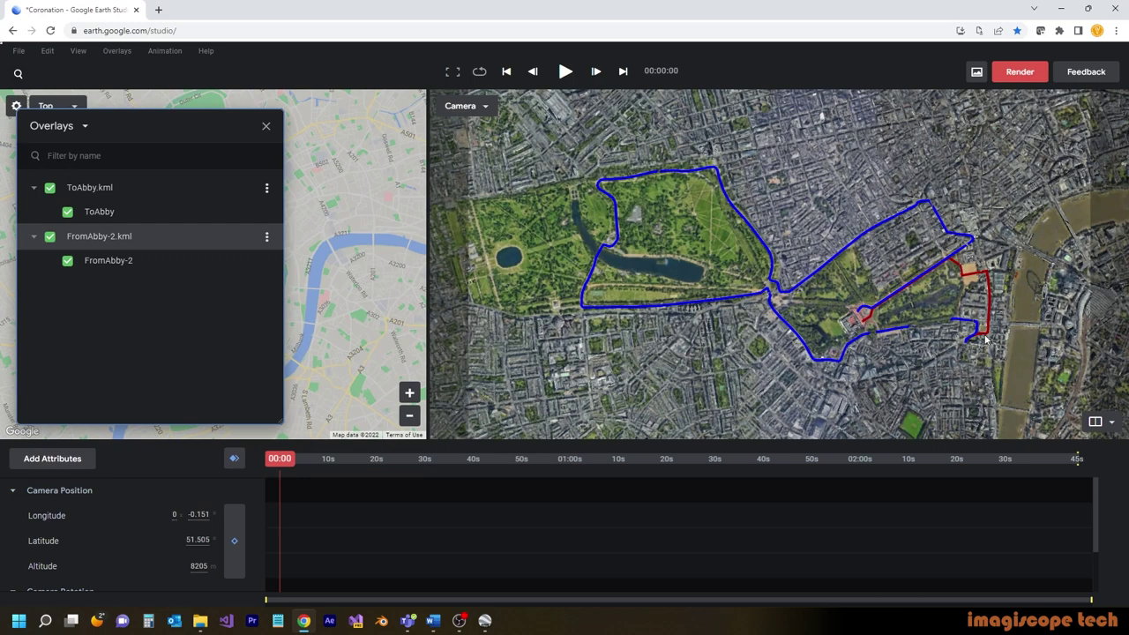
scroll(884, 313, up, 10)
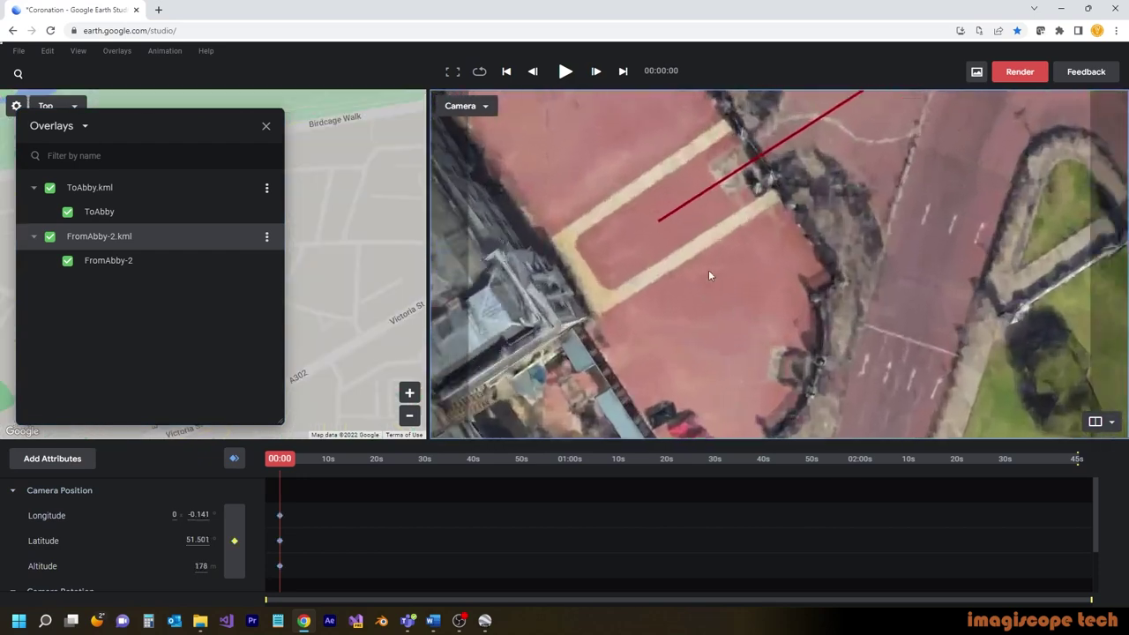
scroll(709, 270, up, 1)
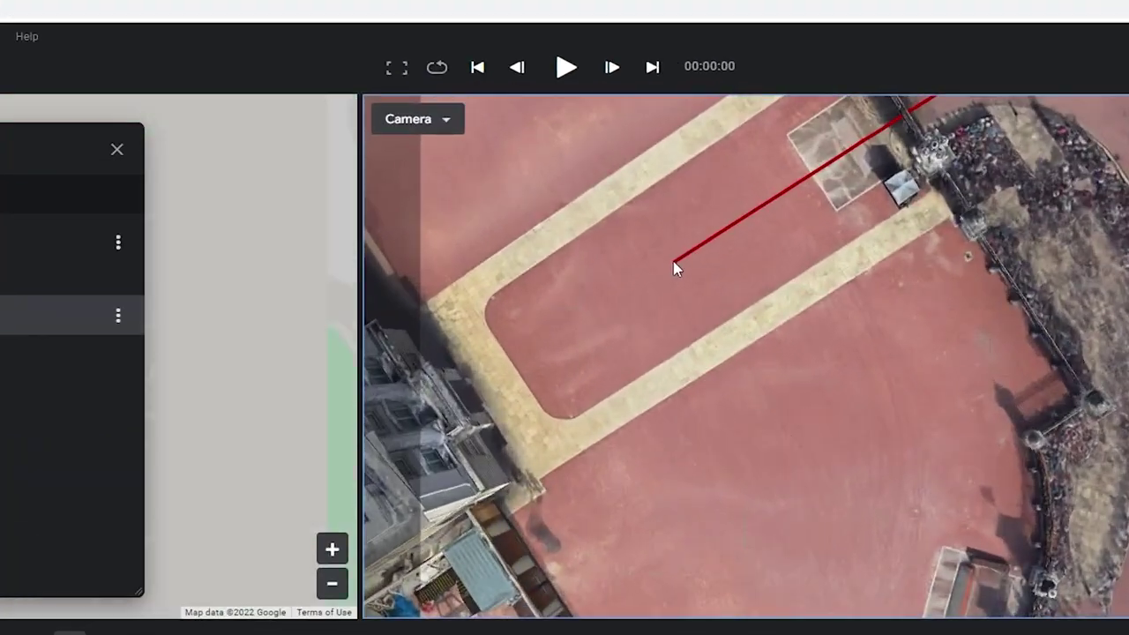
right_click(676, 268)
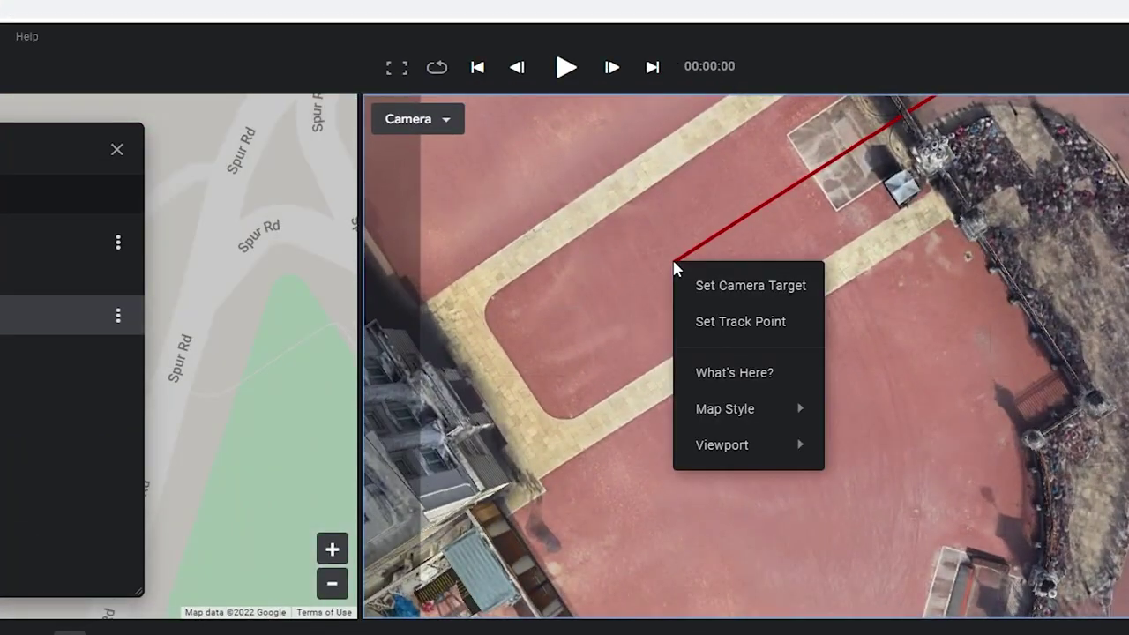
click(706, 323)
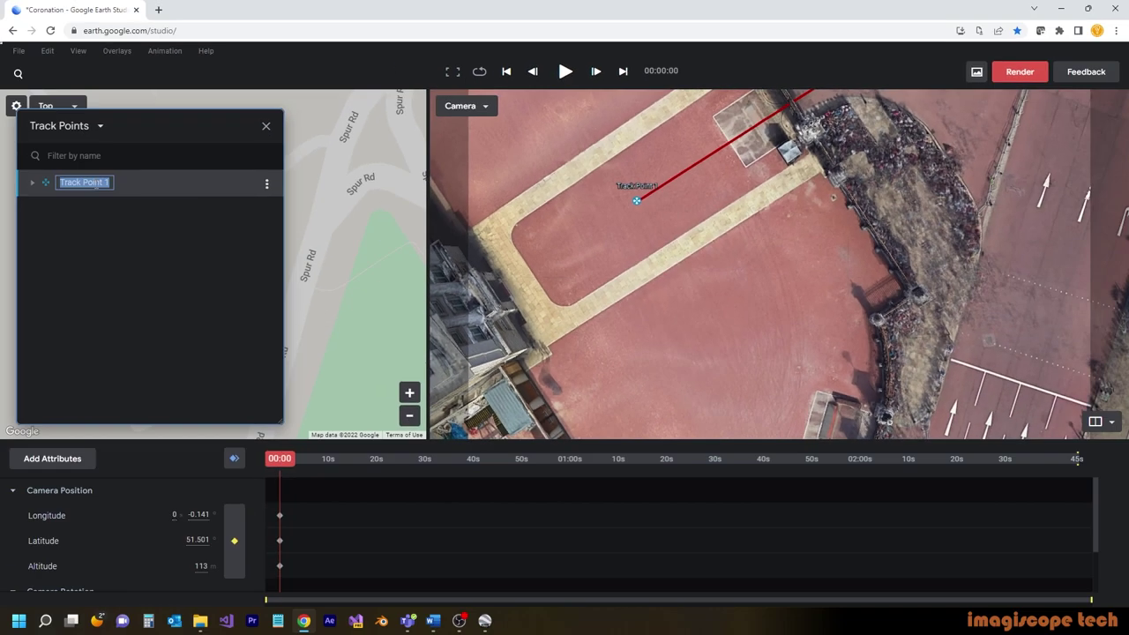
Rename the new track point as Start - Buckingham Palace
text(Sta)
text(rt)
text( - Buc)
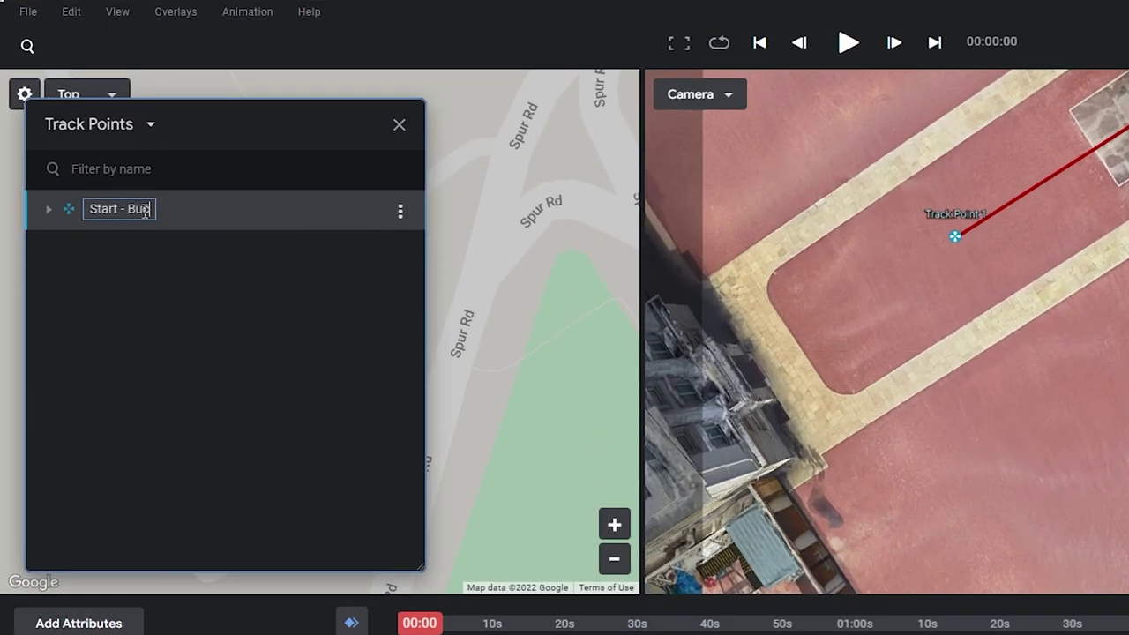
text(kinghame)
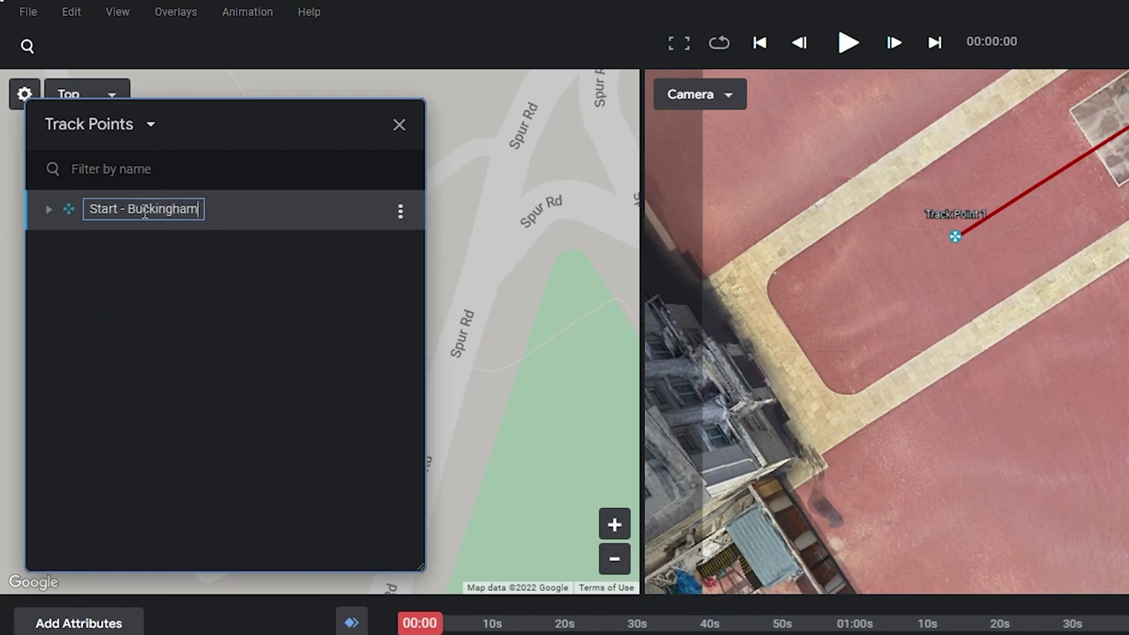
text( Palace)
key(Return)
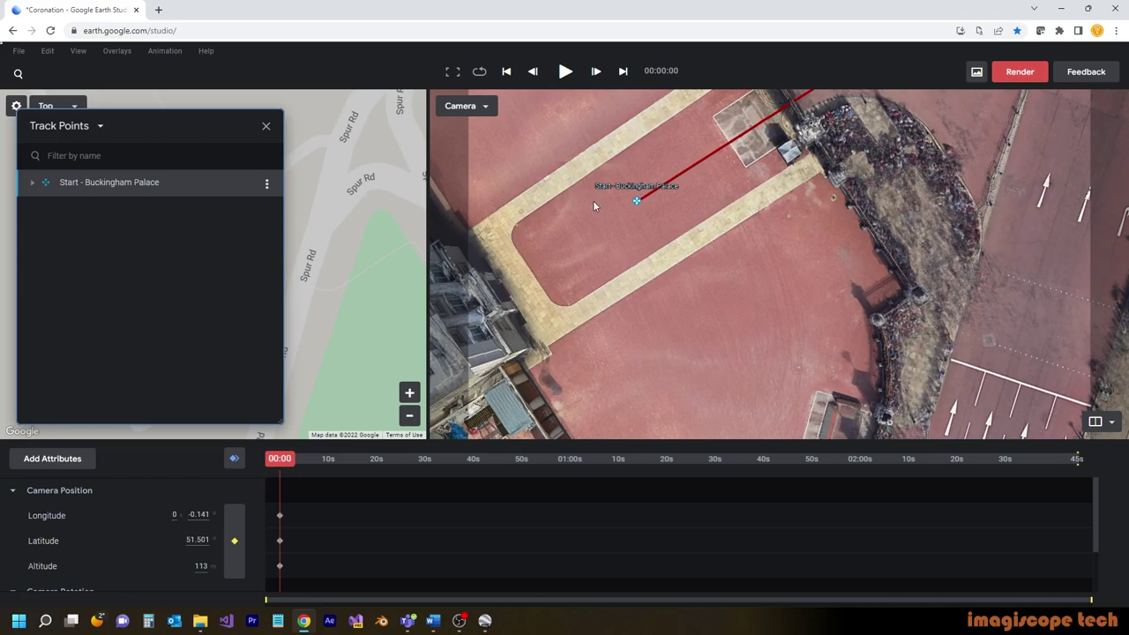
Set a track point at the start of the blue route on the road beside Westminster Abbey
scroll(593, 201, down, 10)
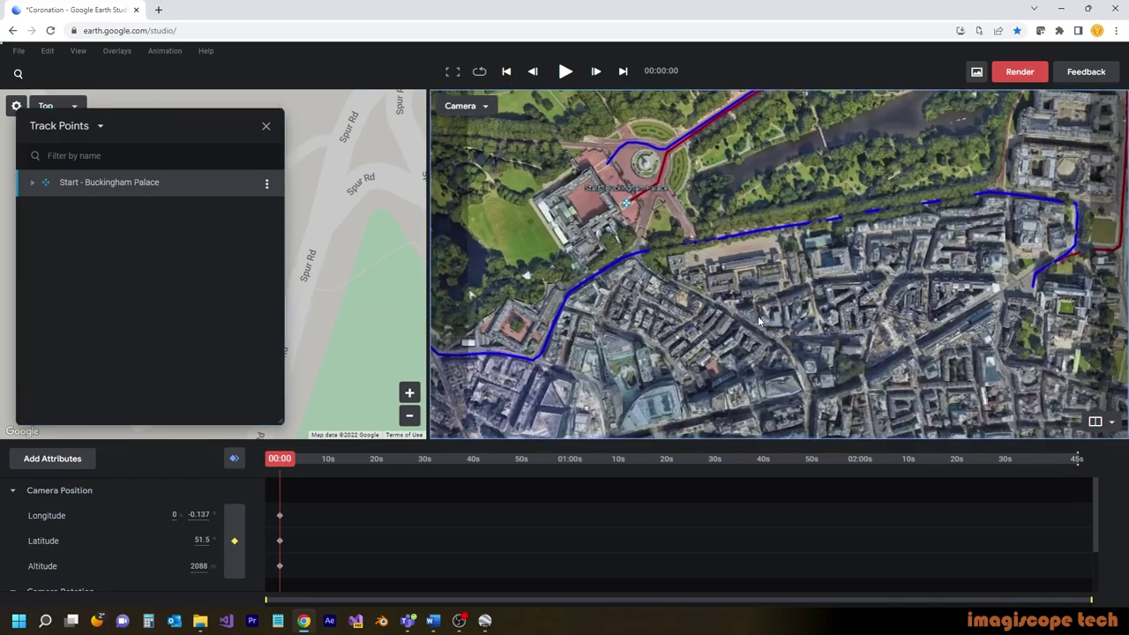
drag(1042, 288, 686, 250)
scroll(687, 250, up, 15)
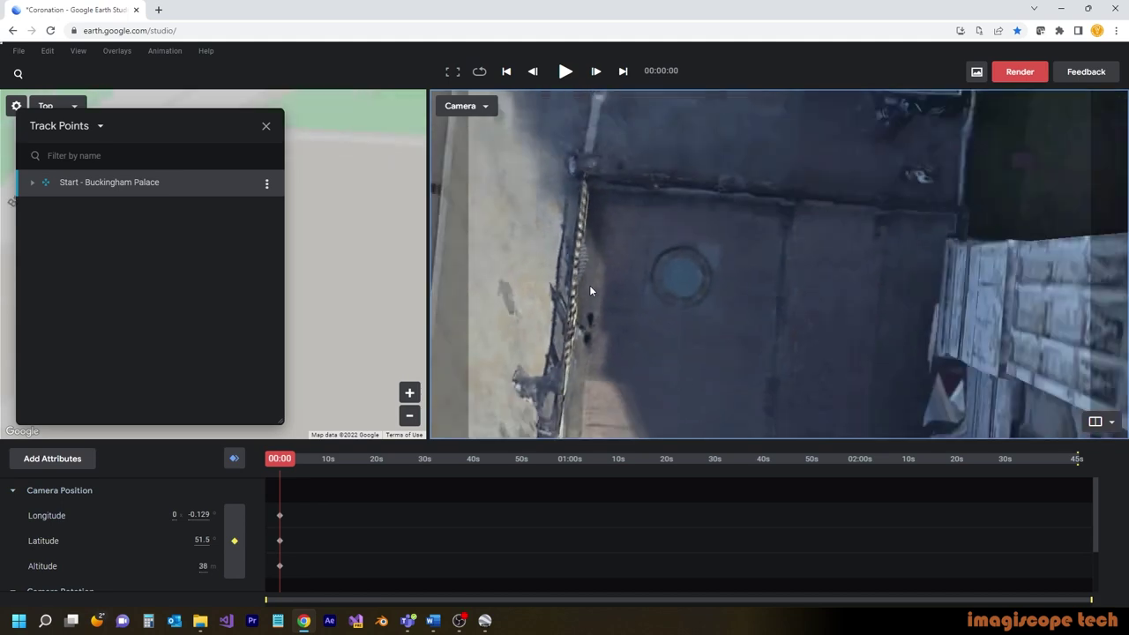
scroll(591, 291, down, 4)
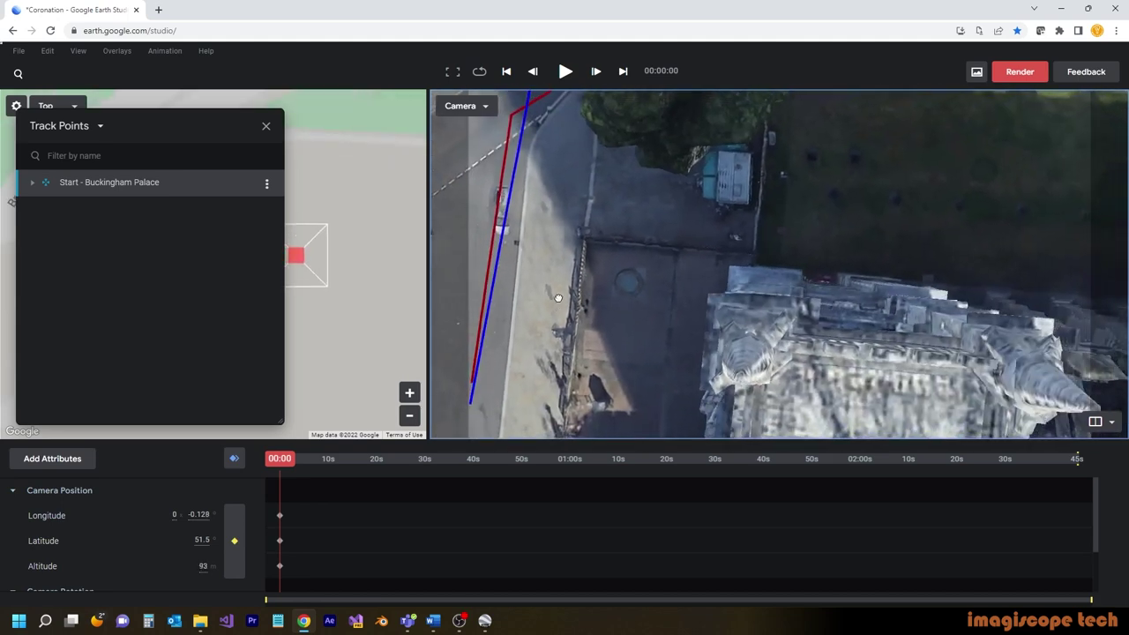
drag(555, 294, 710, 215)
scroll(617, 323, up, 4)
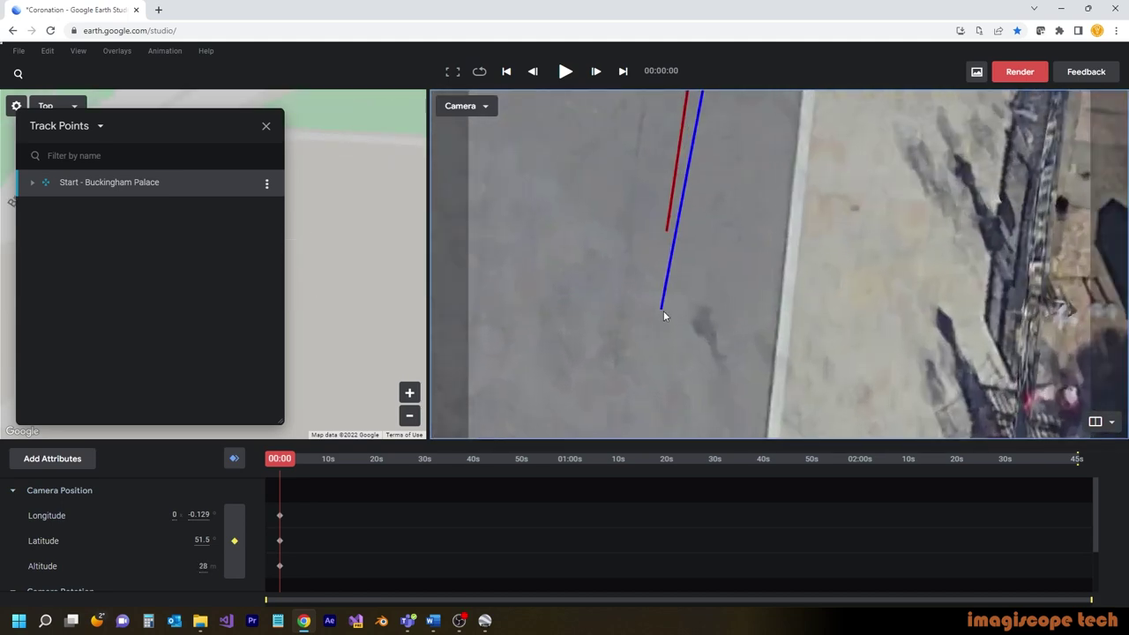
right_click(661, 308)
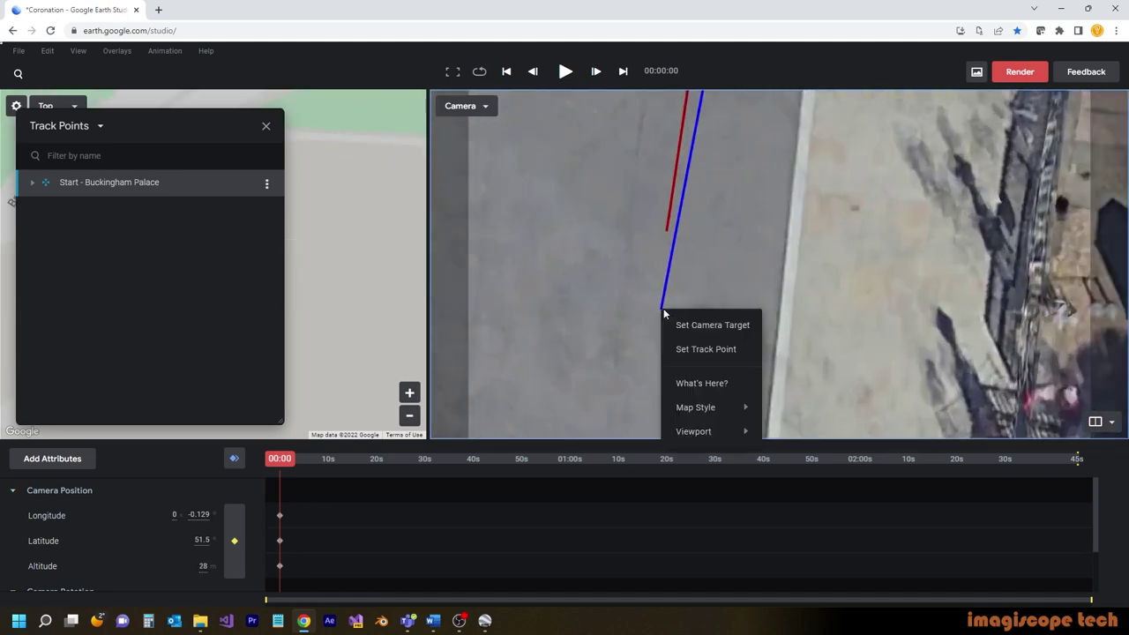
click(698, 347)
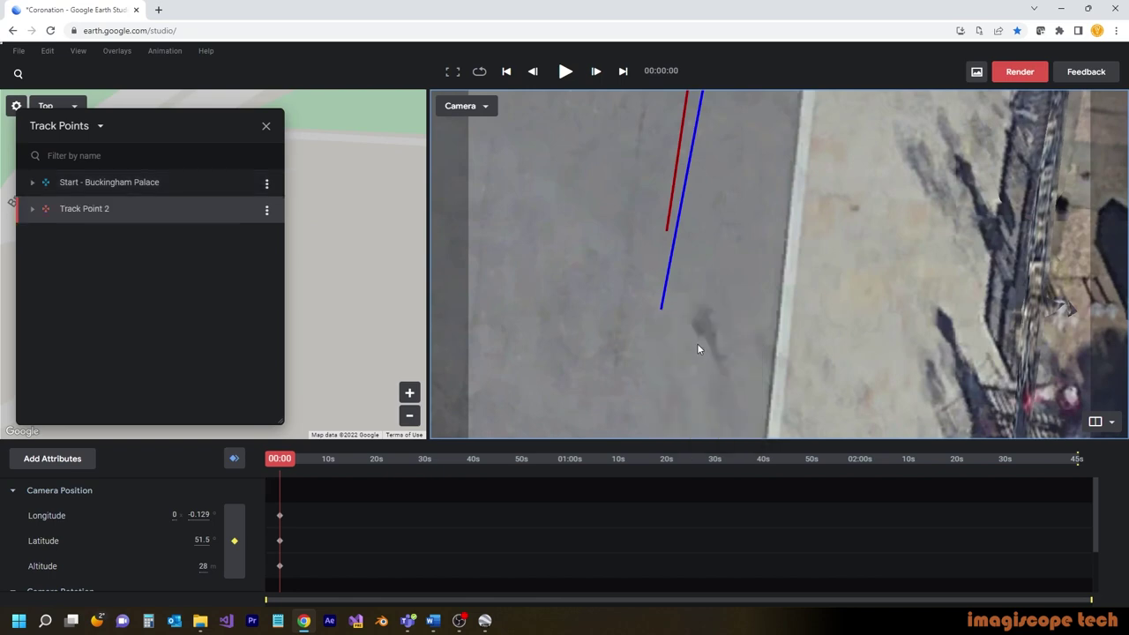
Rename the new track point as Start - Abby
double_click(93, 208)
text(Start - Abby)
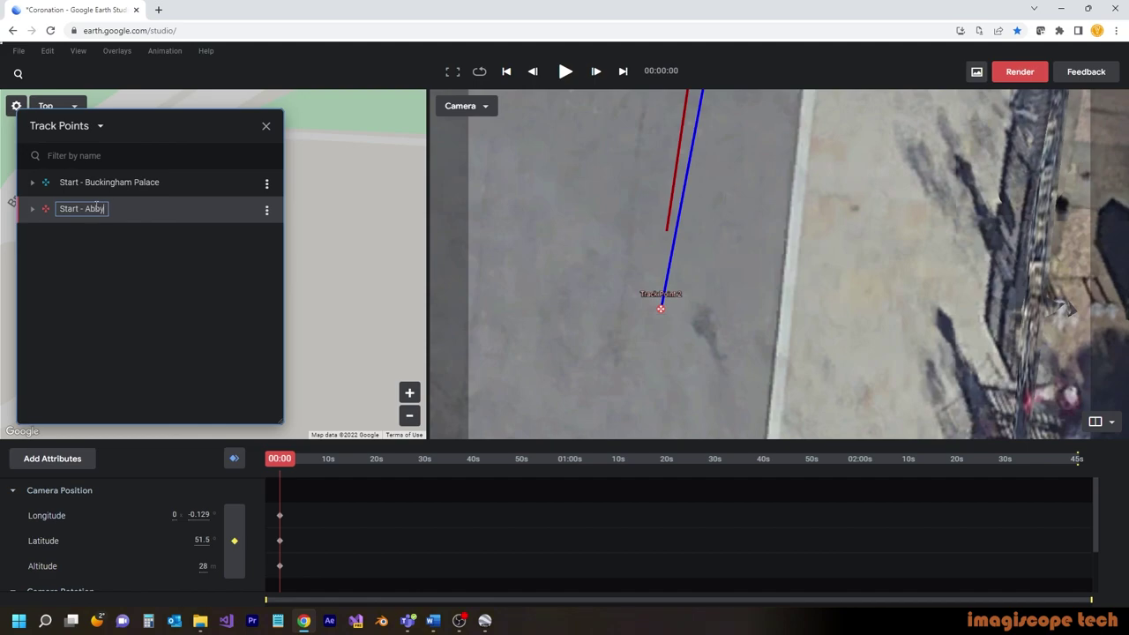
key(Return)
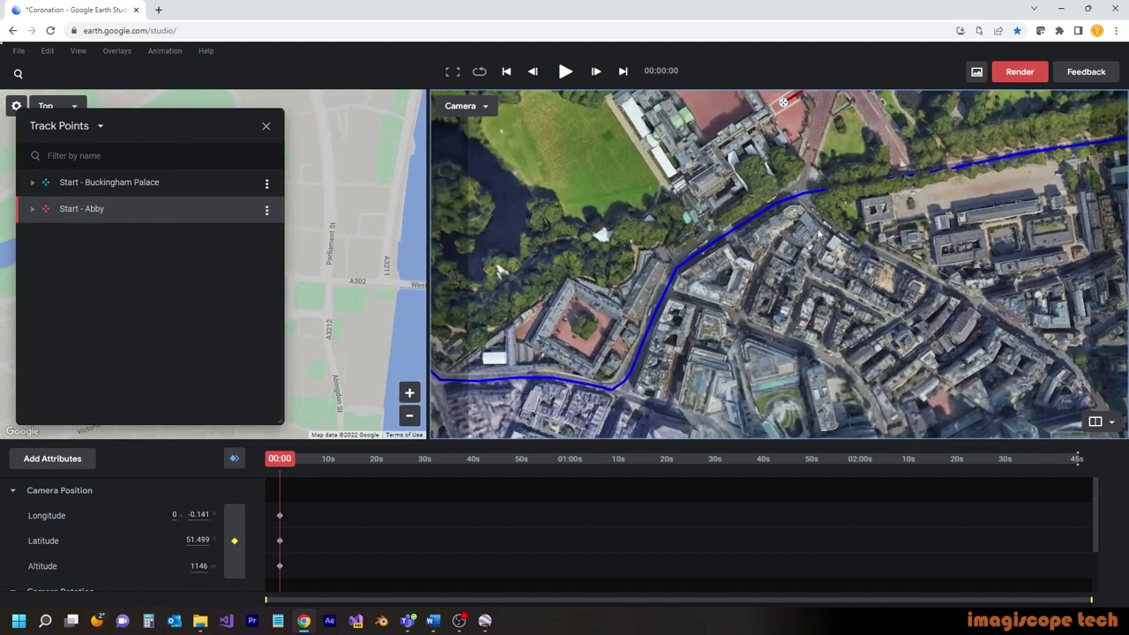
Set track points at the two bends of the red route beside the Victoria Memorial roundabout in front of Buckingham Palace
drag(787, 97, 690, 286)
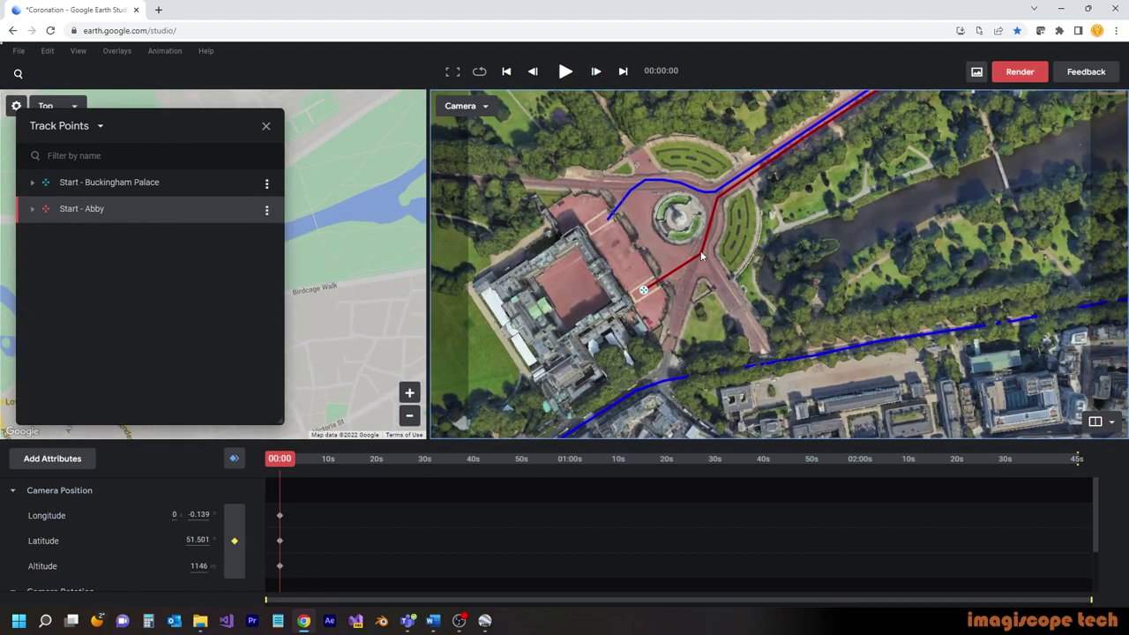
right_click(701, 251)
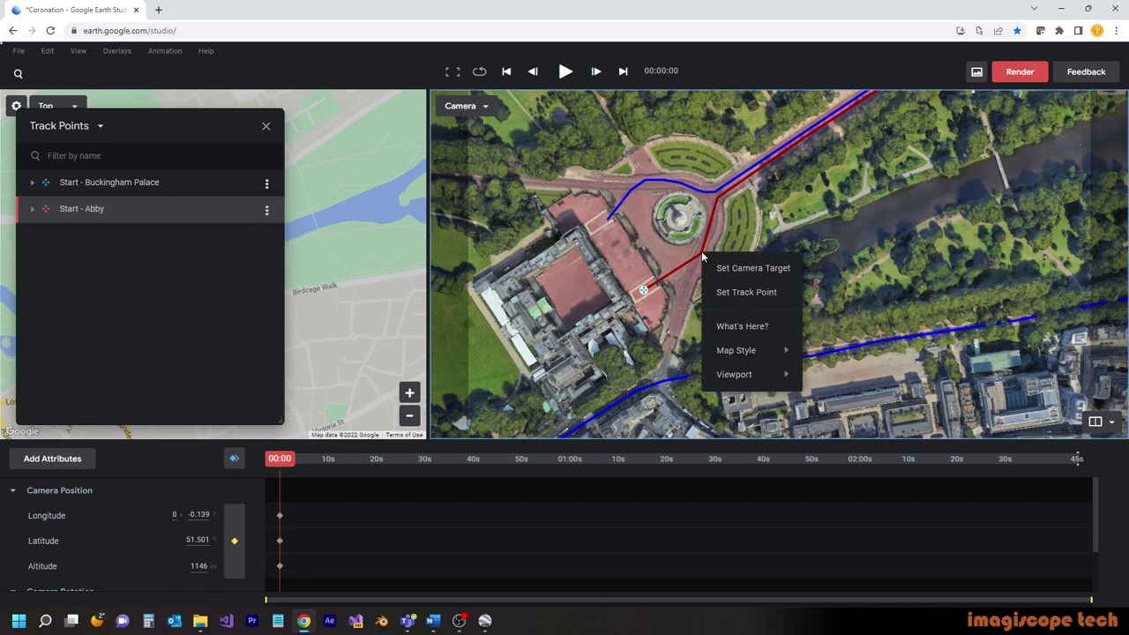
click(725, 291)
drag(860, 183, 531, 370)
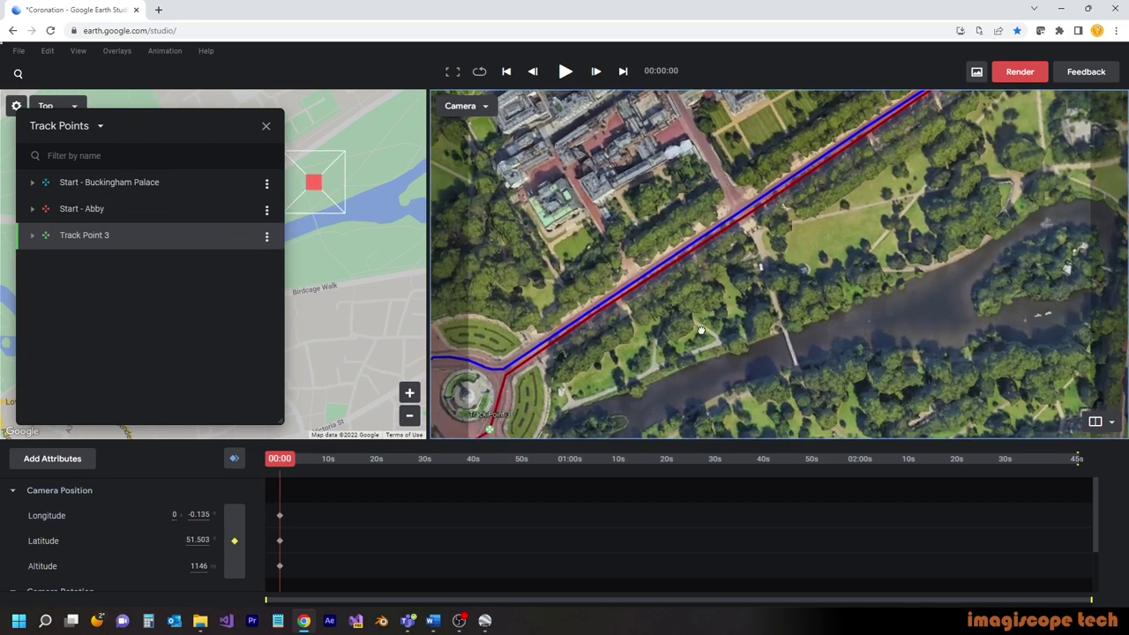
right_click(520, 371)
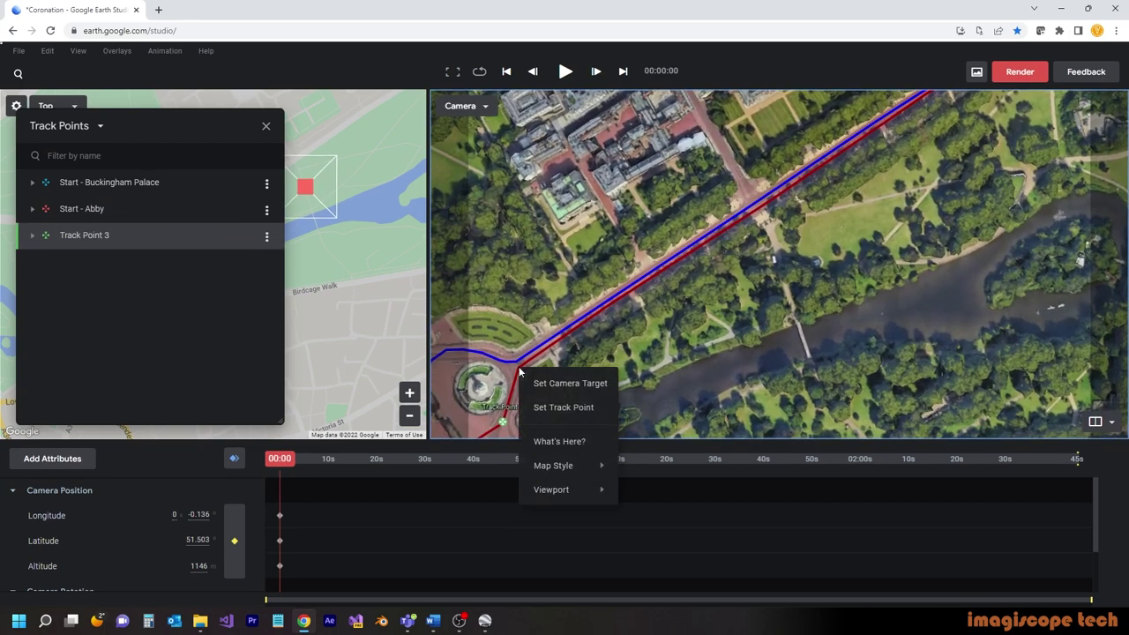
click(588, 408)
Set track points on the red route at its turn off The Mall and at both corners along Horse Guards Parade's western edge
drag(909, 173, 644, 279)
right_click(689, 208)
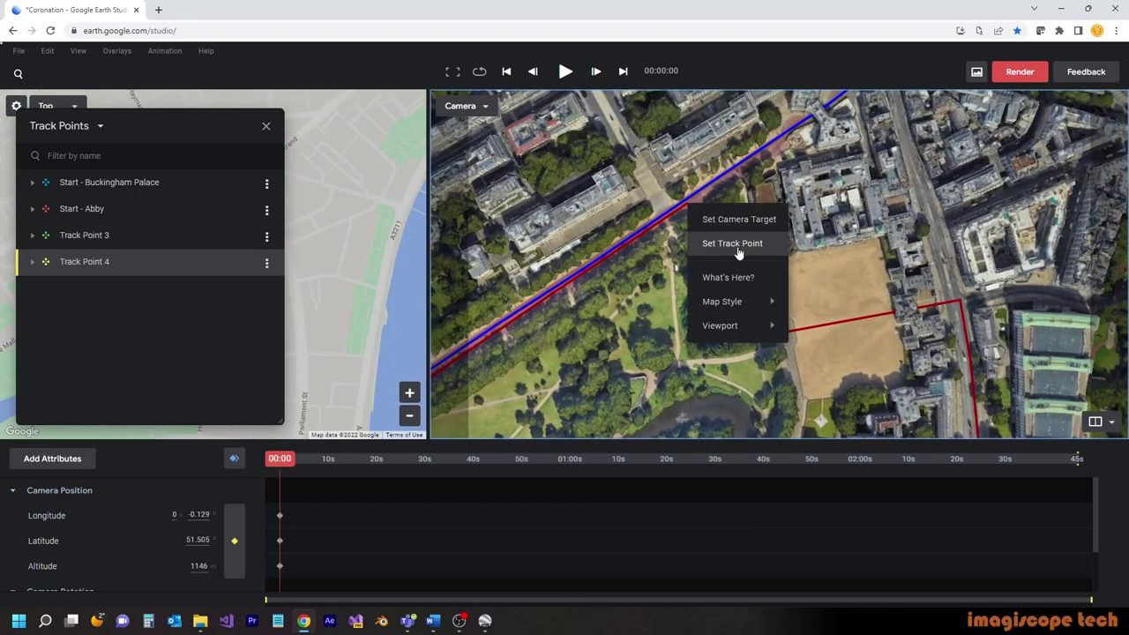
click(734, 248)
right_click(771, 261)
click(817, 301)
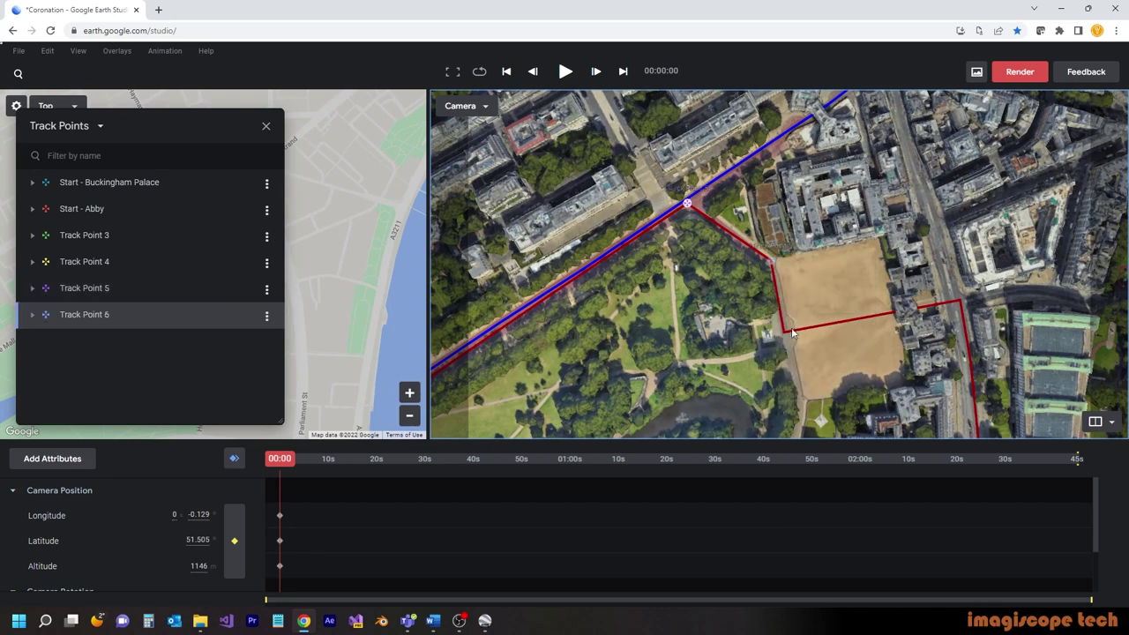
right_click(784, 331)
click(819, 371)
Set track points on the red route at its turn into Whitehall, the Westminster Bridge junction and the Parliament Square corner
right_click(961, 305)
click(997, 340)
drag(814, 339, 719, 154)
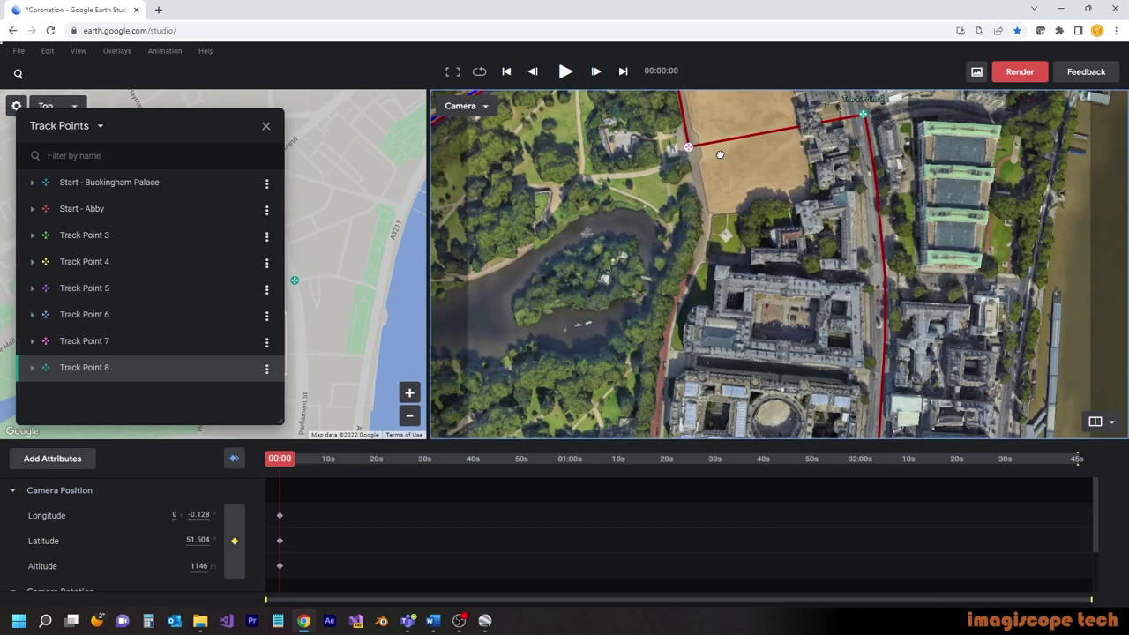
right_click(752, 315)
click(787, 356)
right_click(751, 385)
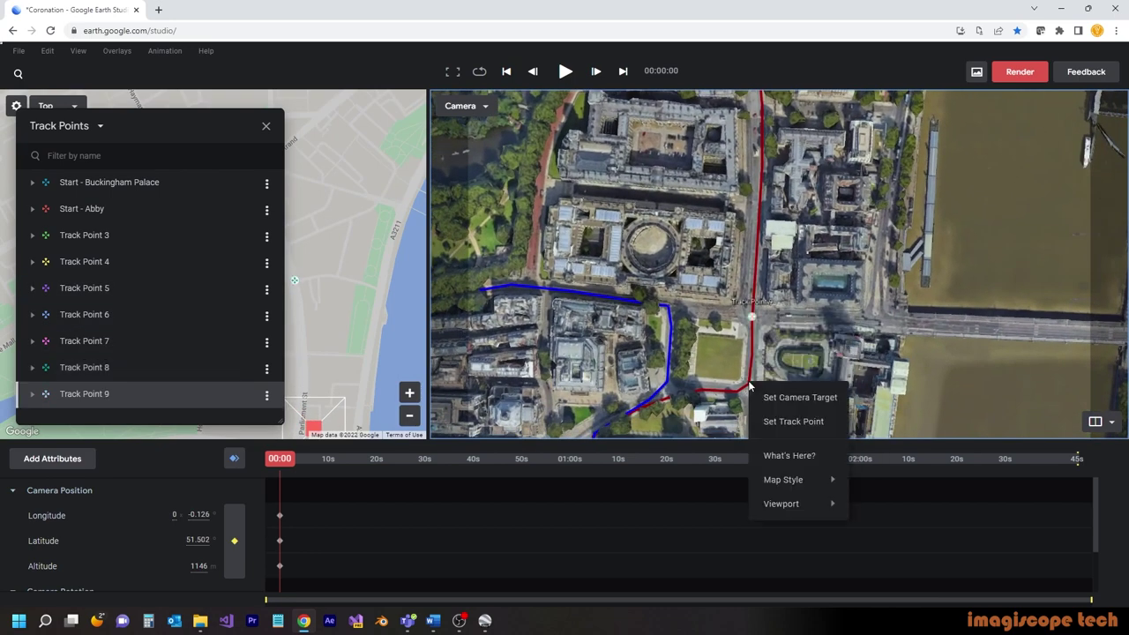
click(788, 421)
Set track points on the blue route at the bend outside Westminster Abbey and at Parliament Square's western corners
scroll(636, 417, up, 5)
drag(609, 432, 767, 261)
right_click(703, 252)
click(740, 292)
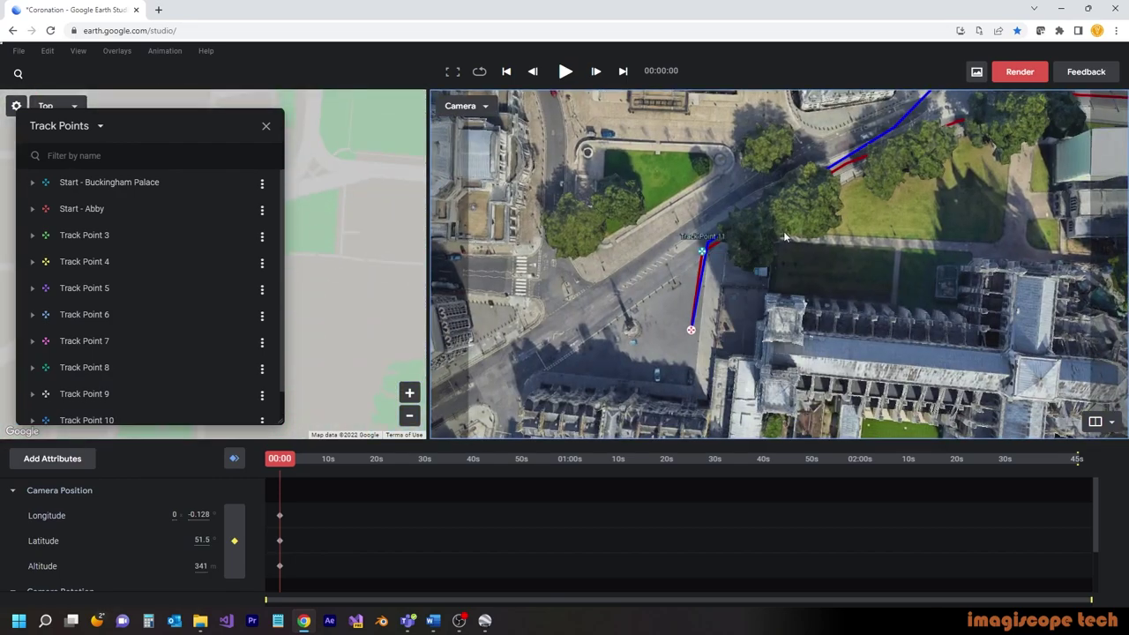
drag(838, 150, 753, 293)
right_click(869, 213)
click(906, 253)
drag(882, 162, 877, 312)
scroll(877, 313, down, 5)
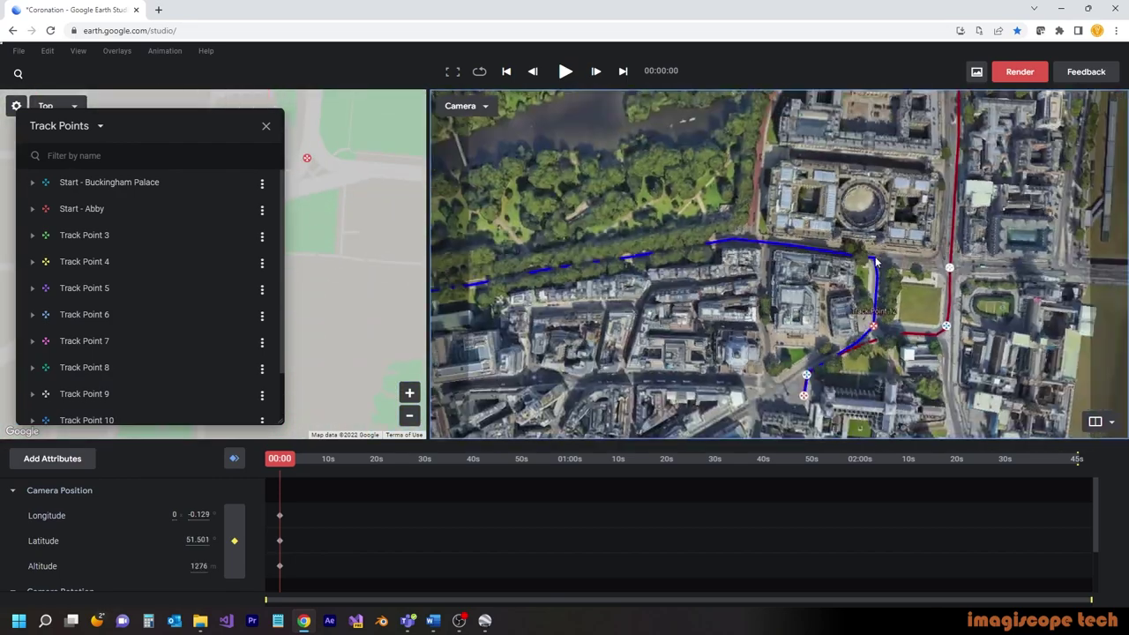
right_click(875, 258)
click(912, 300)
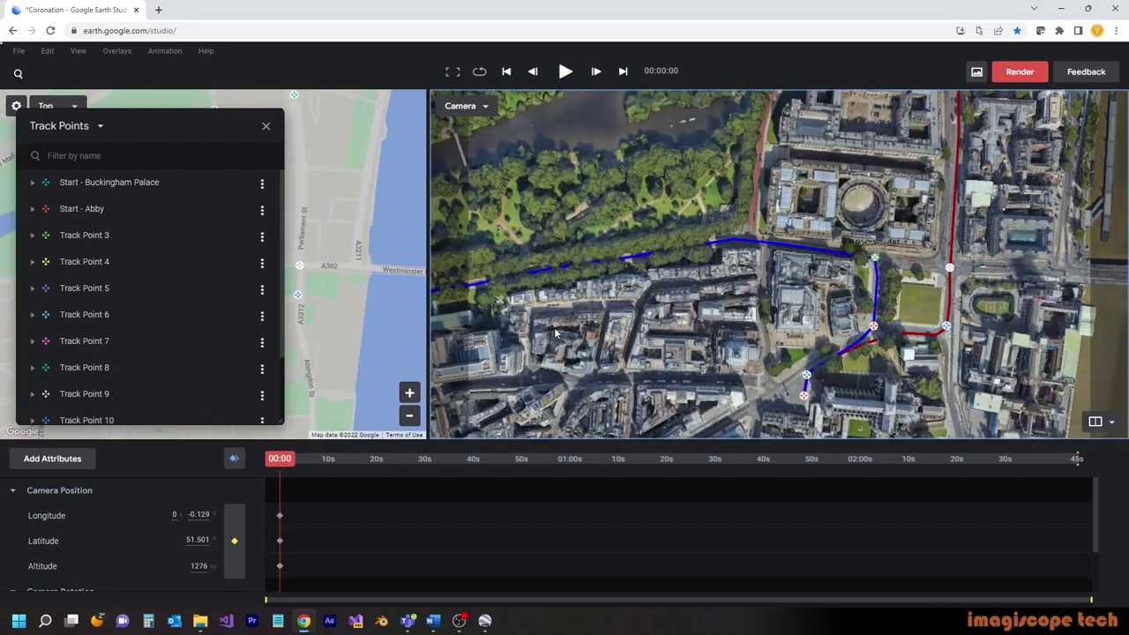
Set three track points on the blue route between the end of Birdcage Walk and the bend south of the Royal Mews
drag(807, 241, 1094, 171)
drag(671, 269, 962, 208)
right_click(693, 209)
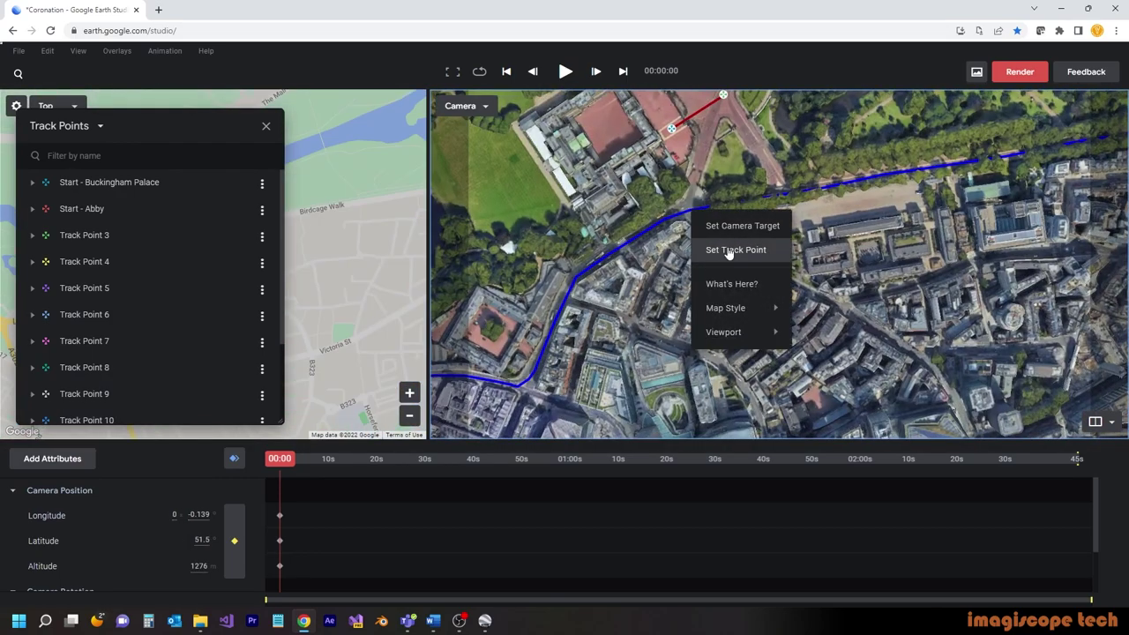
click(729, 254)
right_click(575, 277)
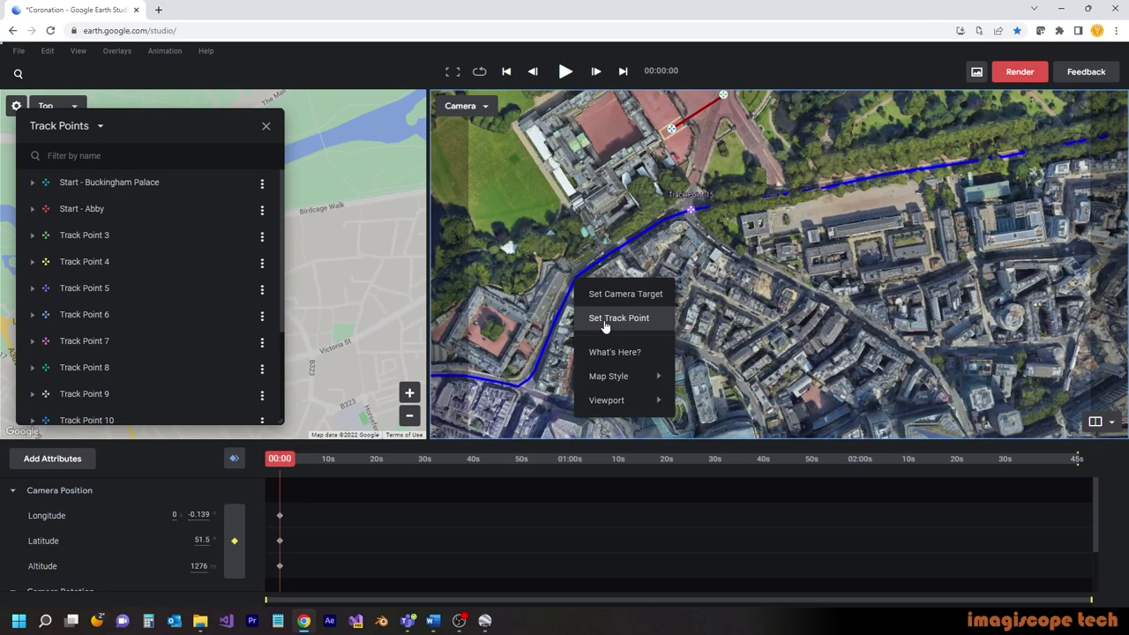
click(606, 327)
right_click(519, 385)
click(560, 426)
Set two track points on the blue route along the road west of Buckingham Palace's gardens
drag(565, 397, 978, 281)
right_click(774, 262)
click(814, 303)
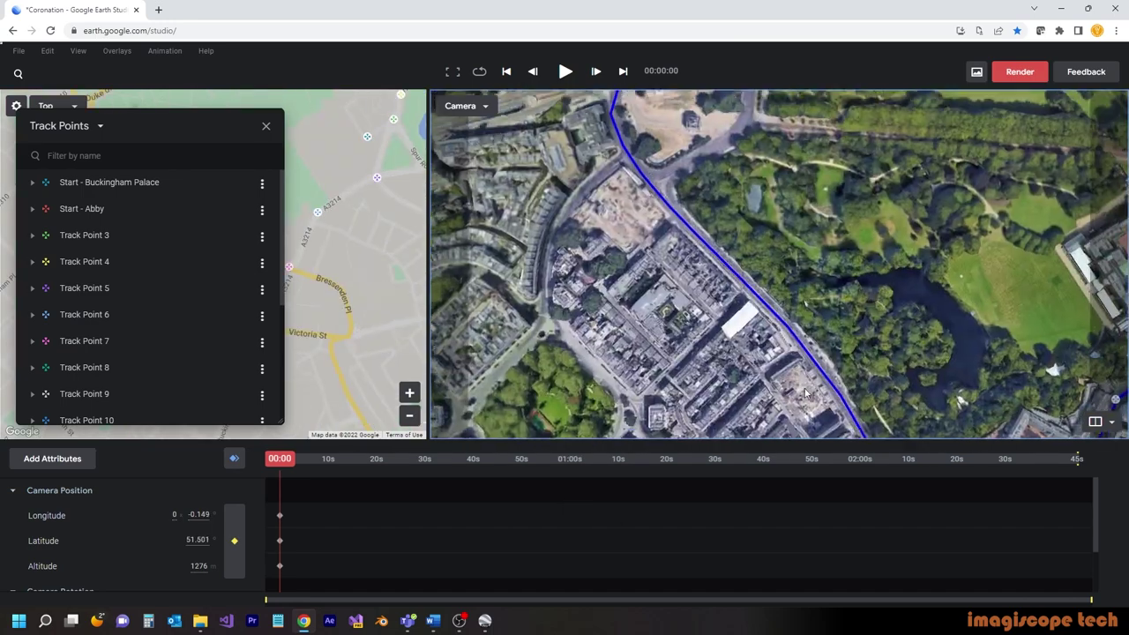
drag(805, 393, 754, 280)
right_click(752, 265)
click(787, 305)
Set three track points on the blue route from Hyde Park Corner westward along the southern edge of Hyde Park
drag(679, 150, 750, 406)
right_click(620, 181)
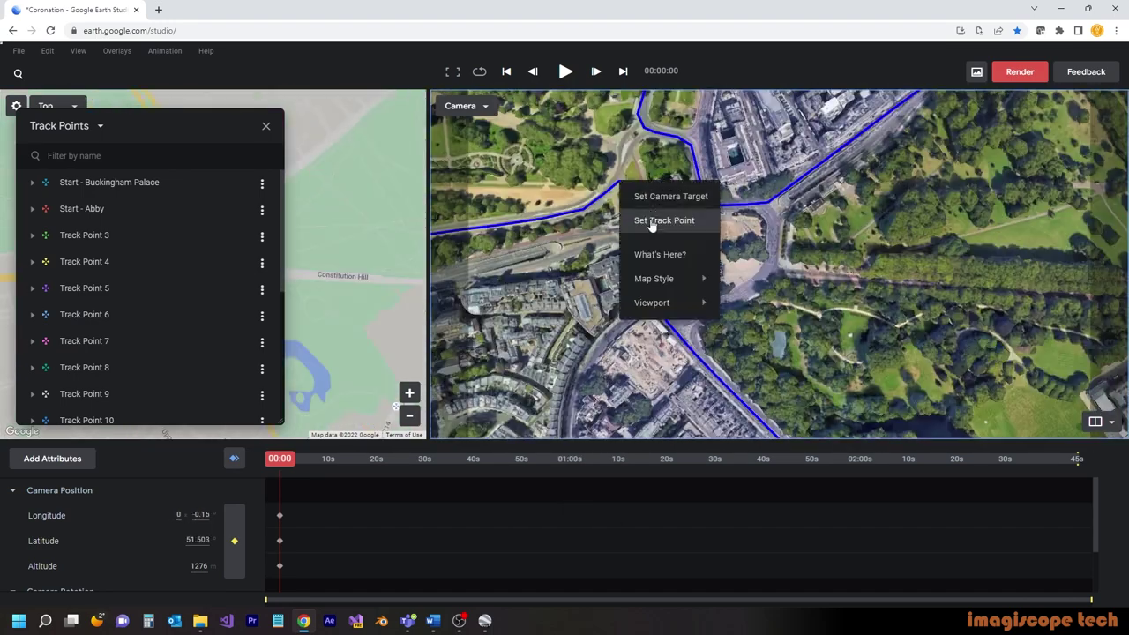
click(652, 225)
drag(565, 230, 882, 181)
right_click(674, 192)
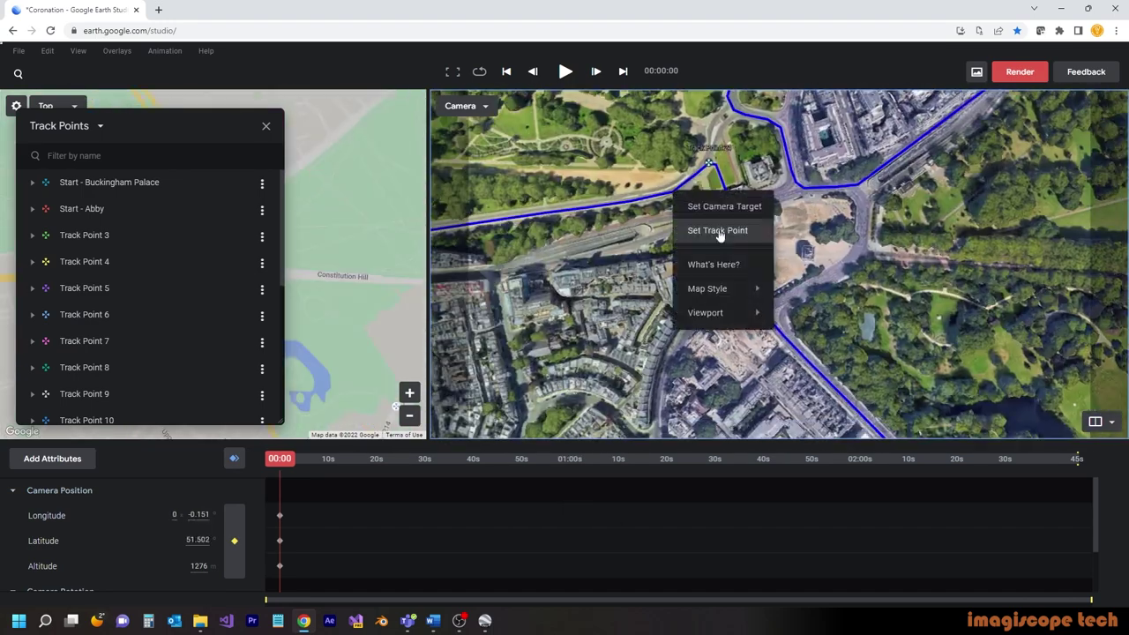
click(720, 235)
drag(476, 234, 1076, 242)
right_click(701, 240)
click(740, 280)
Set track points on the blue route at the bridge over the Serpentine, including its northern end
drag(522, 248, 878, 249)
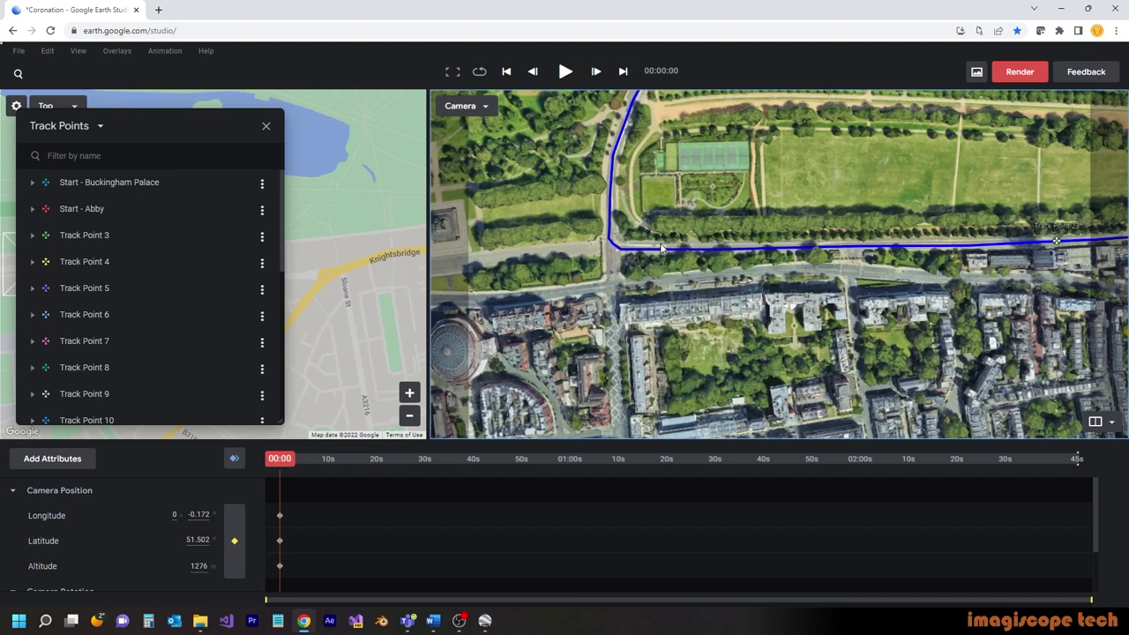
drag(637, 249, 594, 410)
right_click(645, 141)
click(686, 178)
drag(654, 108, 654, 246)
right_click(705, 138)
click(746, 177)
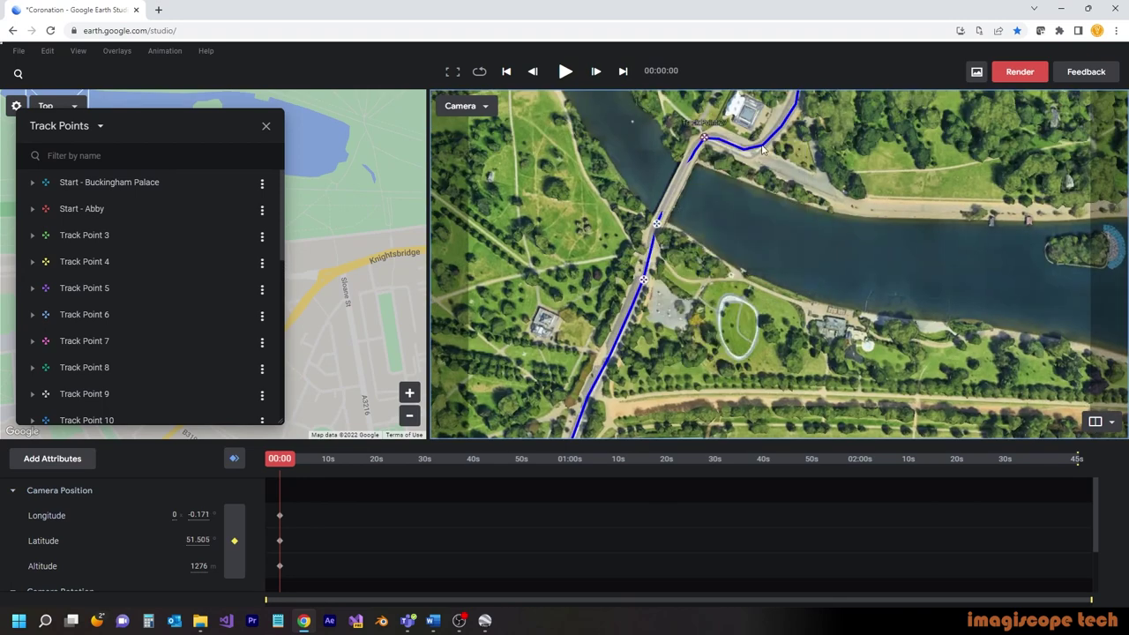
Set track points on the blue route's bends north of the Serpentine, up to the roundabout at Hyde Park's northwestern corner
drag(761, 150, 688, 329)
right_click(724, 255)
drag(719, 123, 684, 344)
right_click(682, 317)
click(727, 358)
right_click(569, 185)
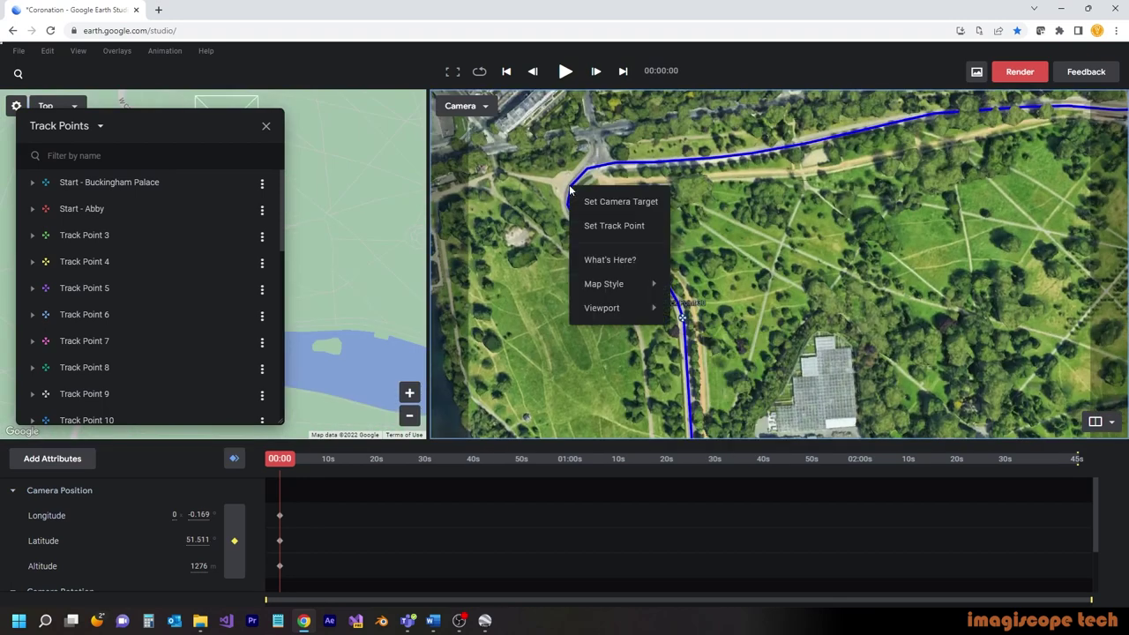
click(615, 225)
Set track points on the blue route along Hyde Park's northern edge and around the Cumberland Gate corner
drag(988, 141, 644, 274)
right_click(832, 247)
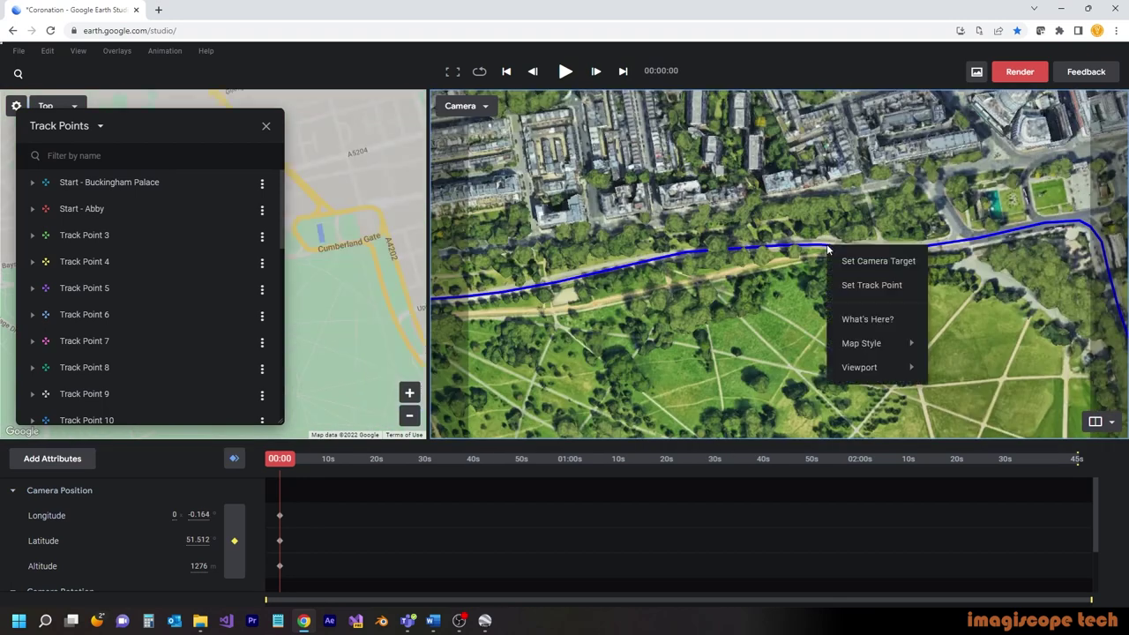
click(873, 287)
right_click(910, 247)
click(953, 289)
right_click(976, 220)
click(1051, 259)
right_click(681, 146)
click(724, 187)
Set track points on the blue route down Hyde Park's eastern edge toward Hyde Park Corner
drag(789, 342, 749, 279)
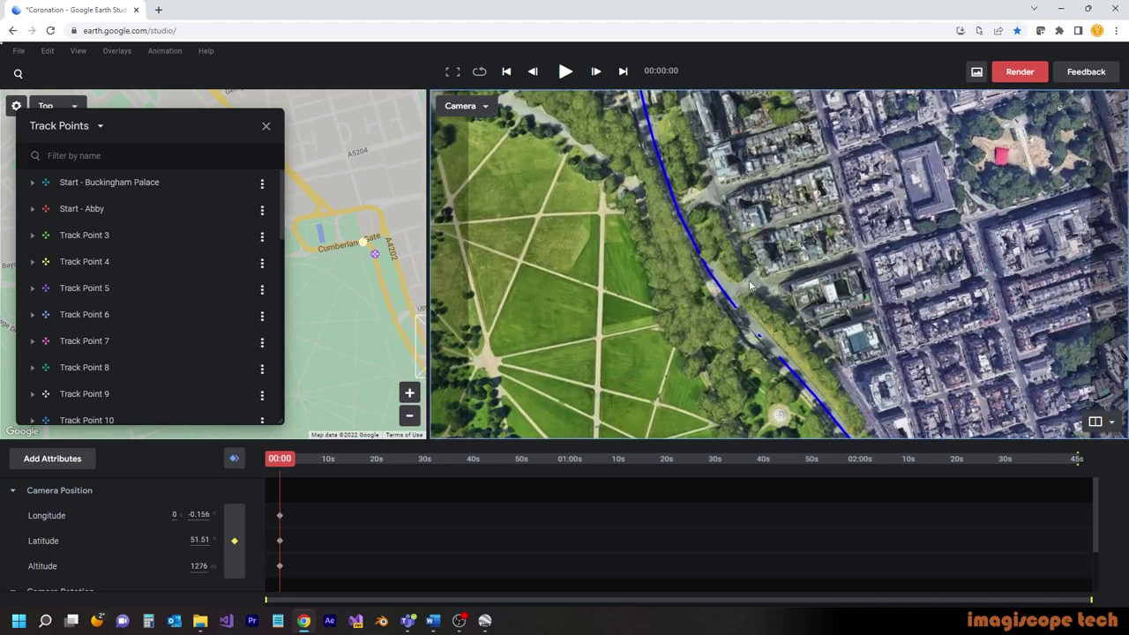
right_click(713, 284)
click(756, 325)
drag(882, 389, 794, 221)
drag(953, 376, 874, 238)
right_click(777, 252)
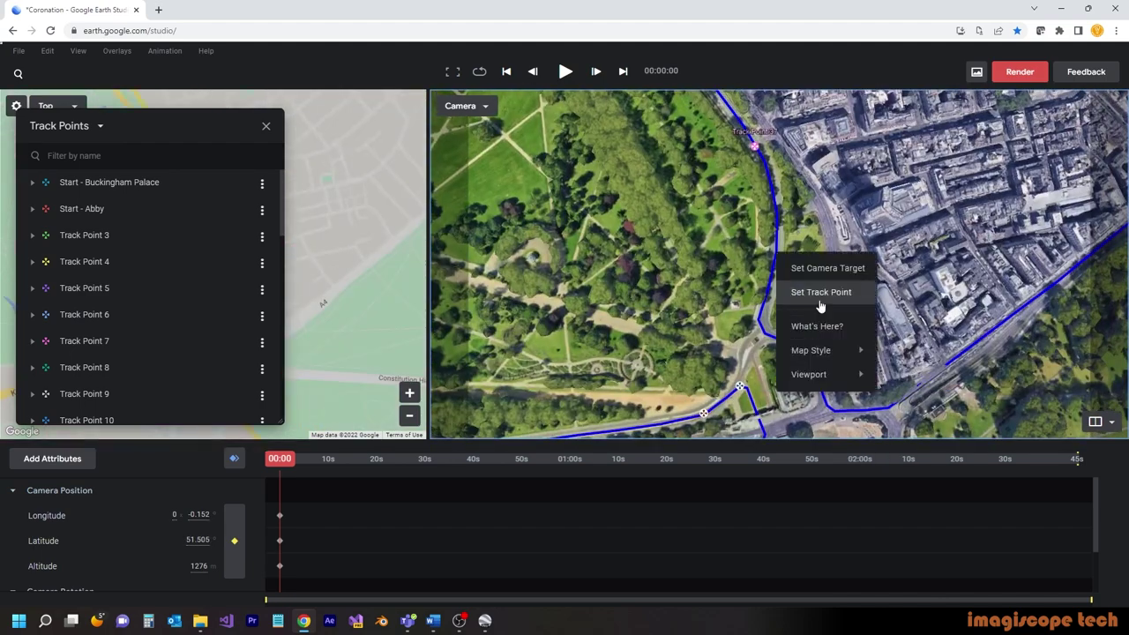
click(821, 295)
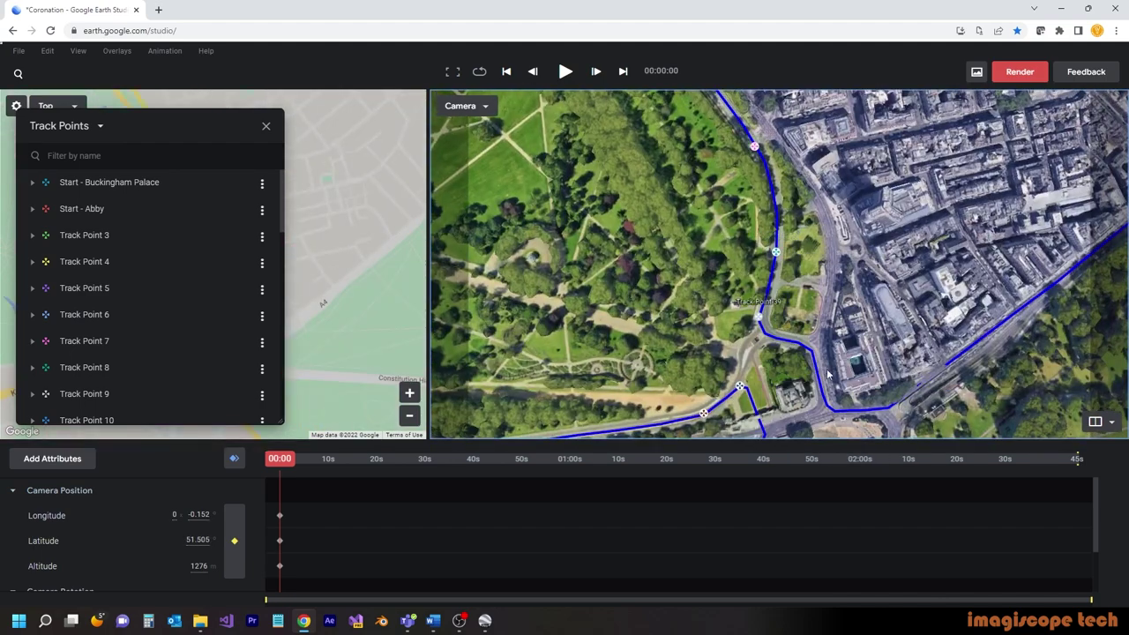
Set track points on the blue route along Piccadilly northeast of Hyde Park Corner
drag(986, 336, 853, 299)
right_click(852, 299)
click(894, 340)
drag(914, 279, 724, 379)
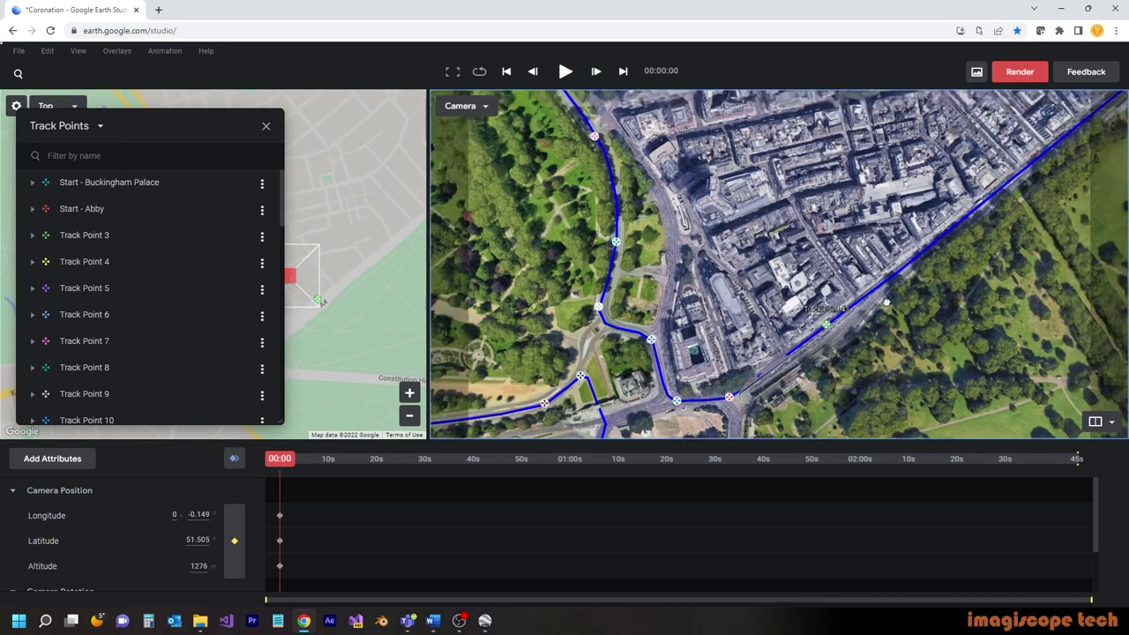
right_click(890, 209)
click(932, 249)
Set track points on the blue route around Piccadilly Circus and Haymarket
drag(1031, 118, 773, 263)
right_click(773, 264)
click(816, 305)
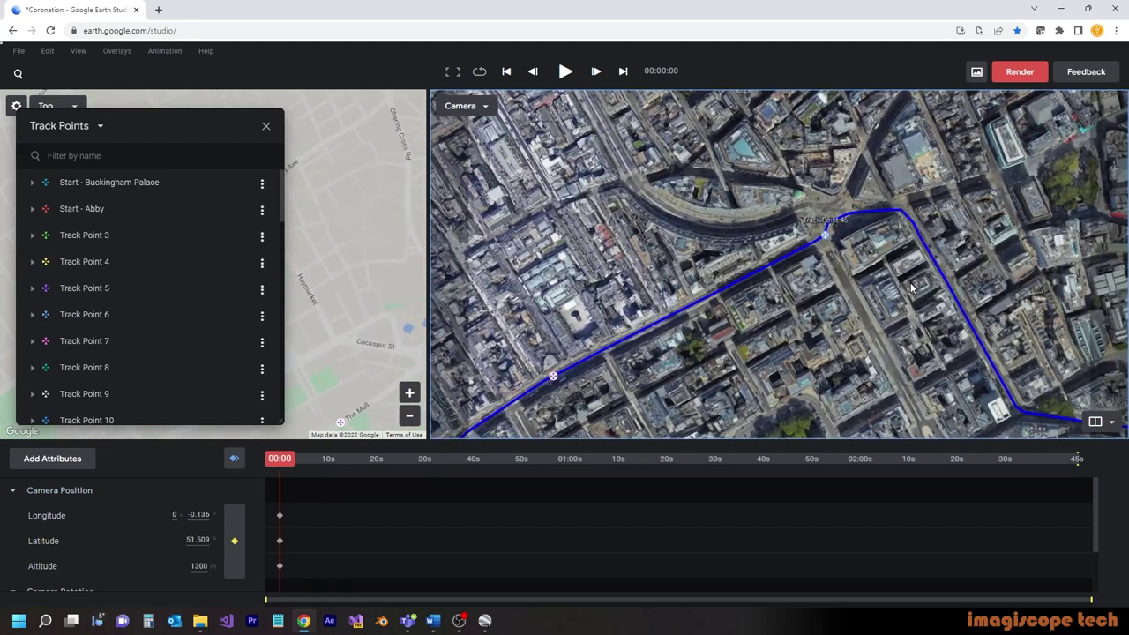
drag(1006, 406, 855, 273)
right_click(1031, 318)
click(981, 358)
Set track points on the blue route's bends between Trafalgar Square and The Mall
drag(991, 364, 809, 198)
right_click(790, 211)
click(833, 250)
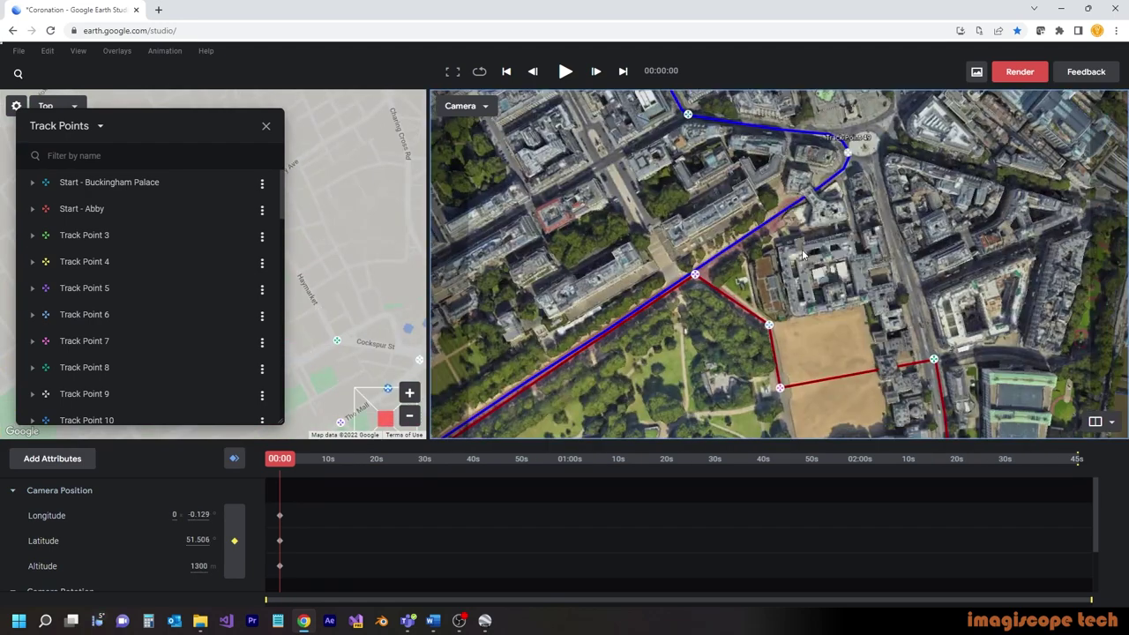
right_click(848, 172)
click(891, 212)
Set track points on the blue route's bends around the Victoria Memorial and at its end in front of Buckingham Palace
drag(582, 371, 1018, 128)
right_click(658, 346)
click(701, 385)
right_click(623, 343)
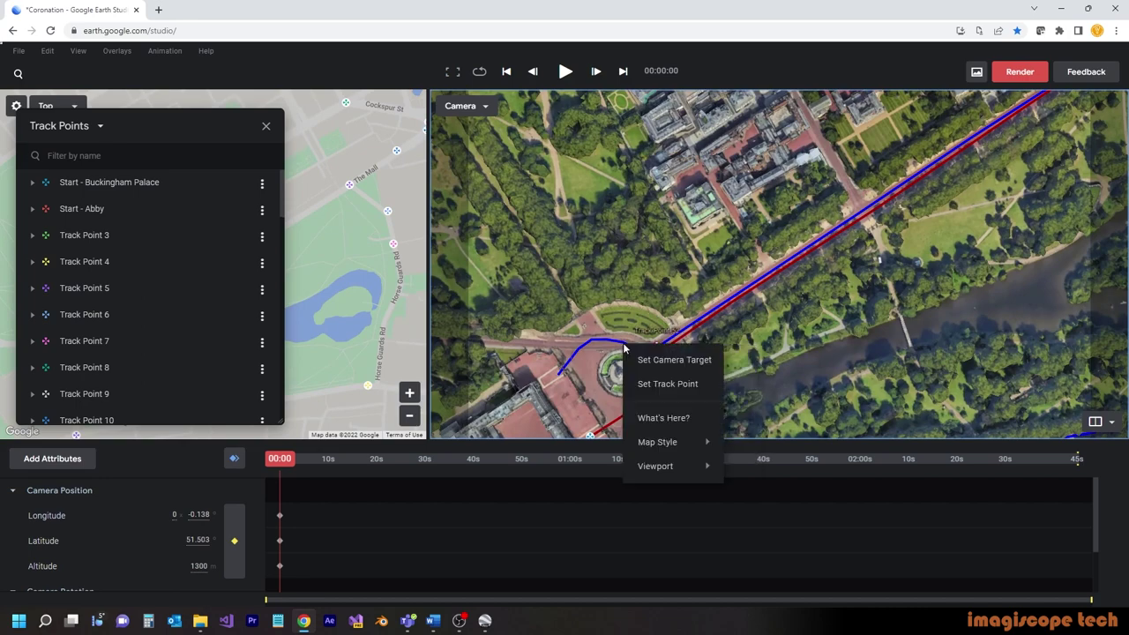
click(666, 382)
right_click(558, 374)
click(597, 414)
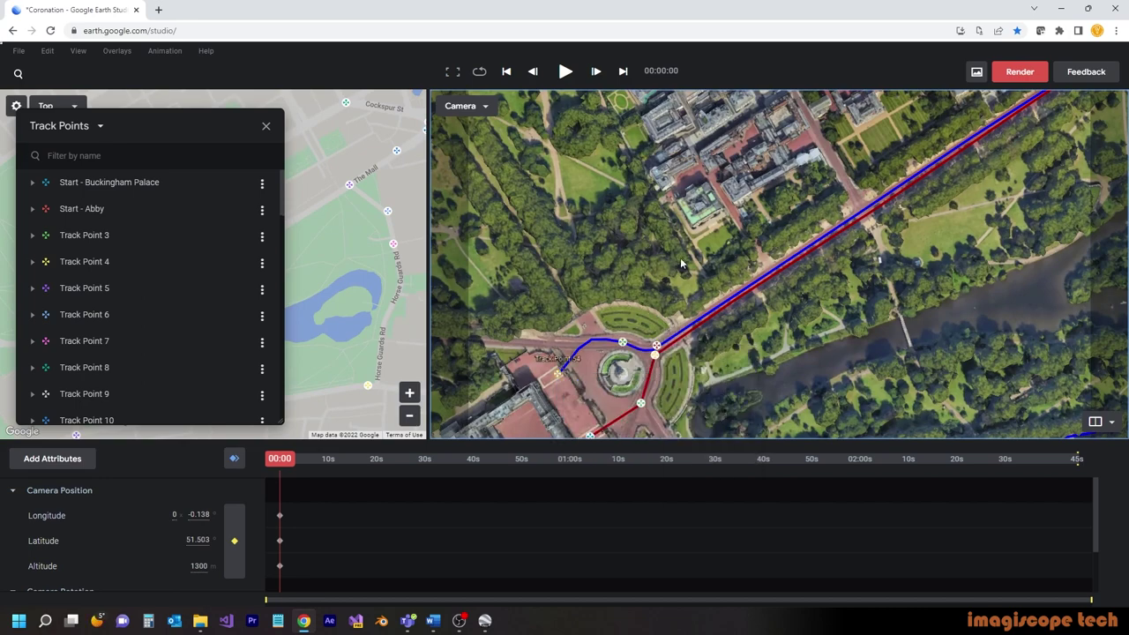
Save the project and render frames 0 to 5 of Coronation as a JPEG image sequence
key(ctrl+shift+s)
drag(440, 342, 492, 341)
click(707, 395)
click(1022, 75)
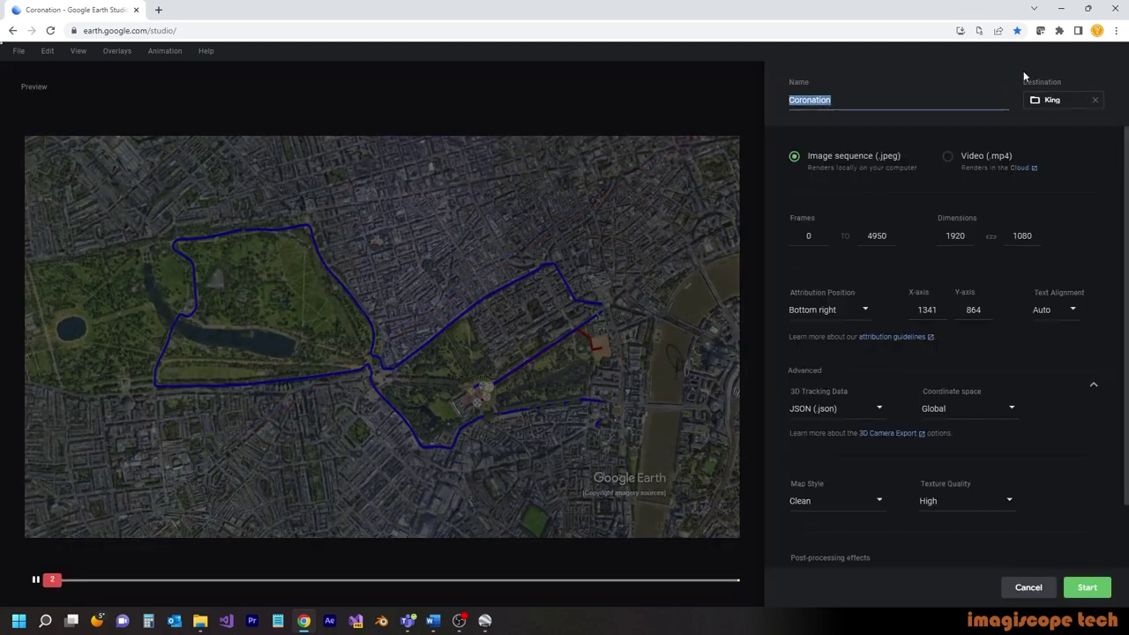
click(873, 242)
text(8)
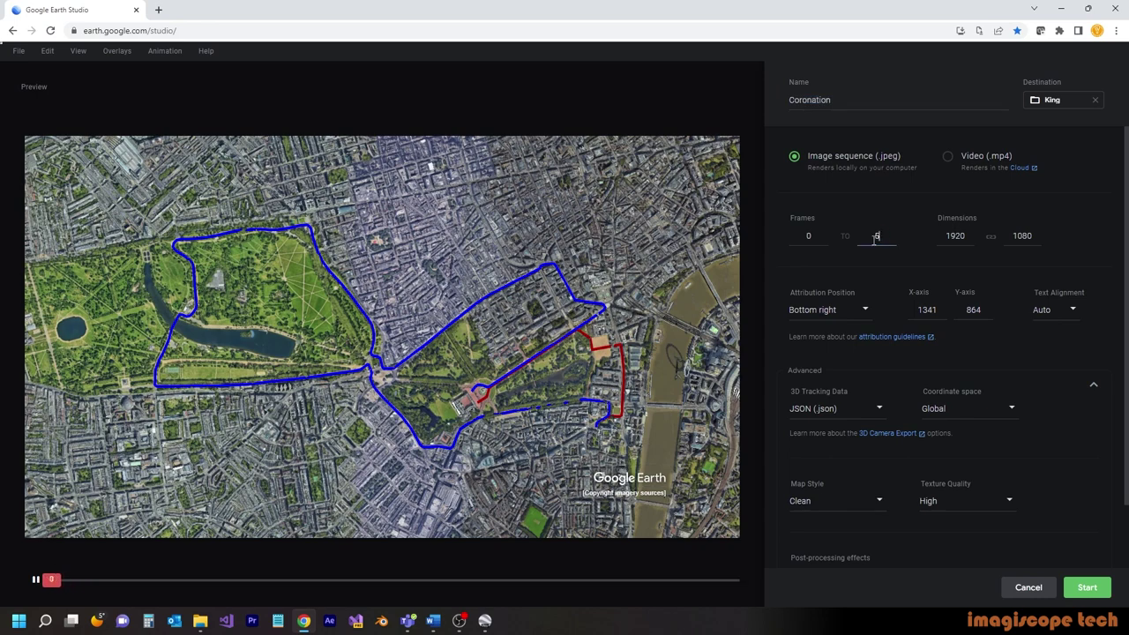
click(1073, 209)
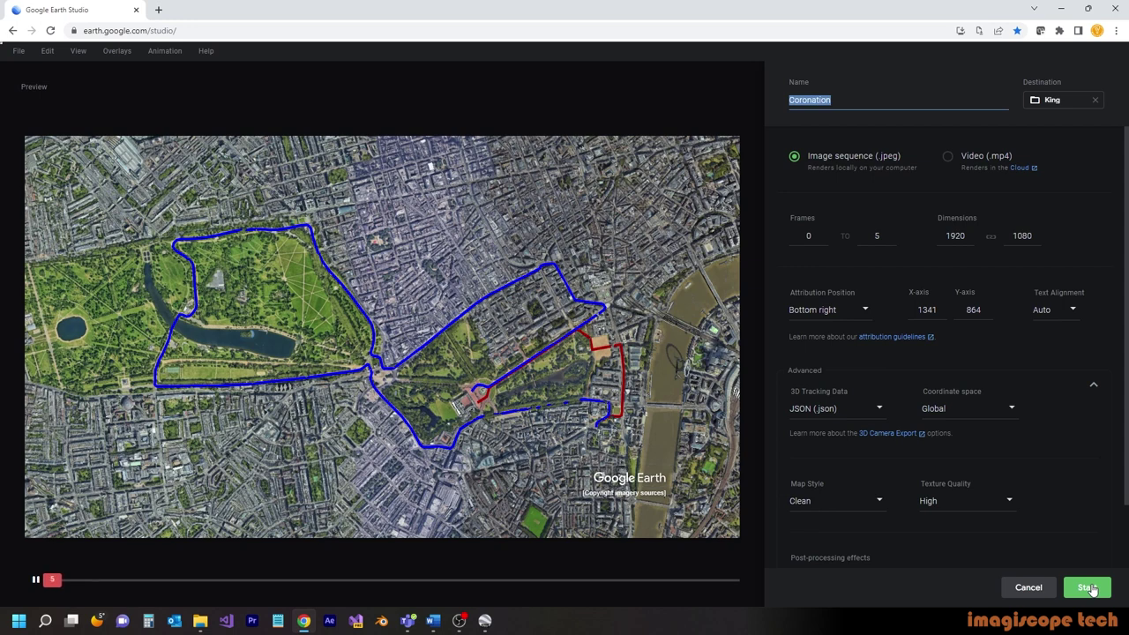
click(1089, 587)
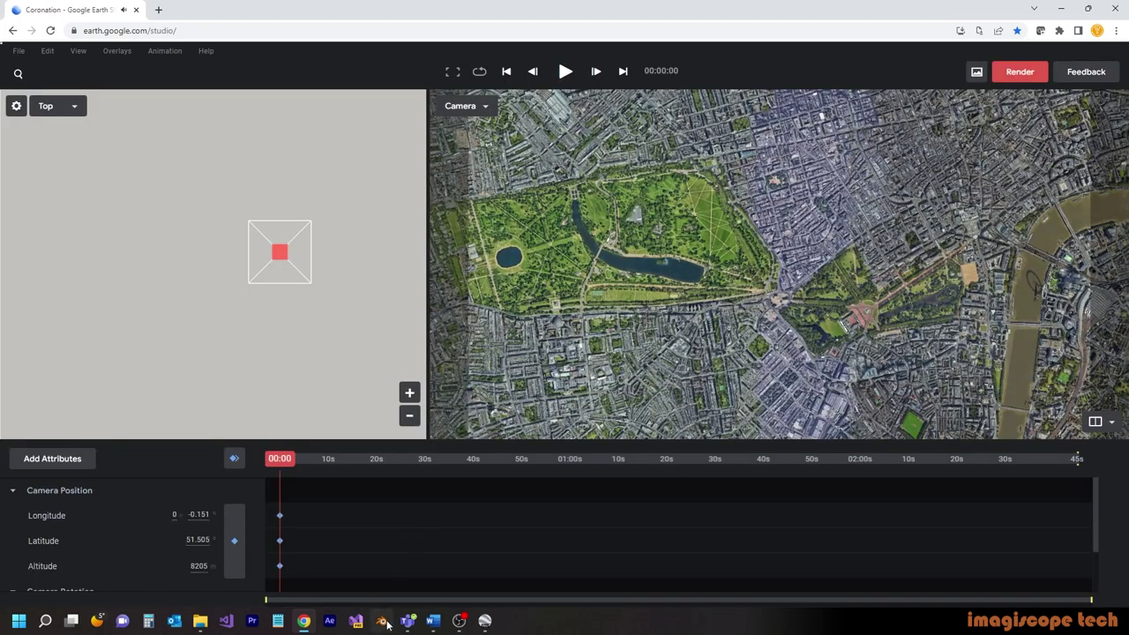
Switch to Blender and delete the default cube from the new scene
click(383, 622)
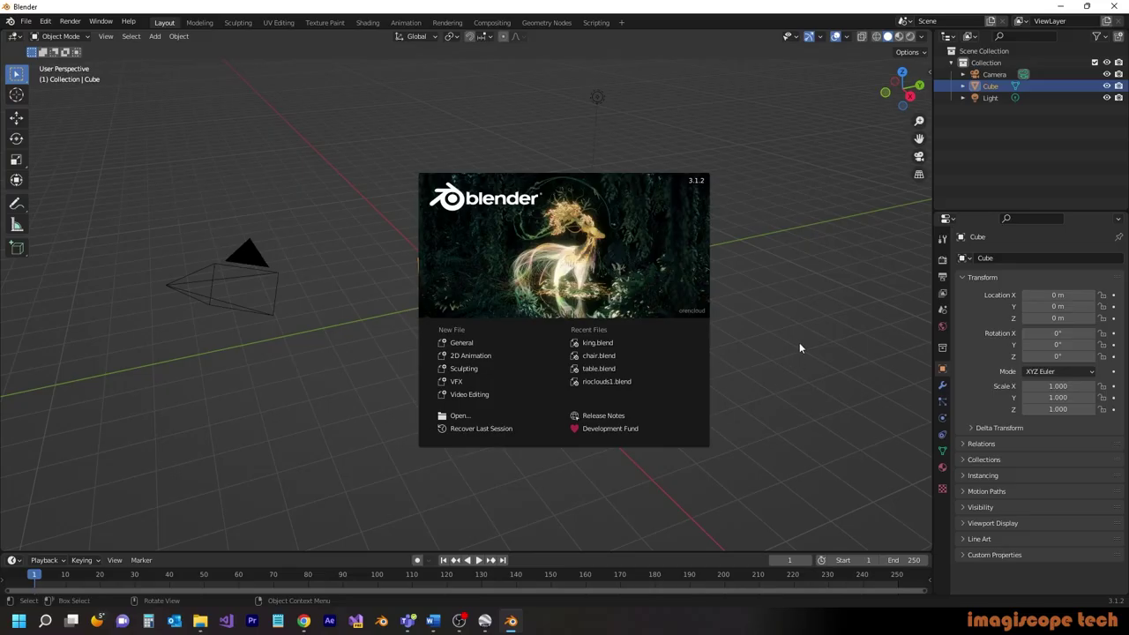
click(890, 159)
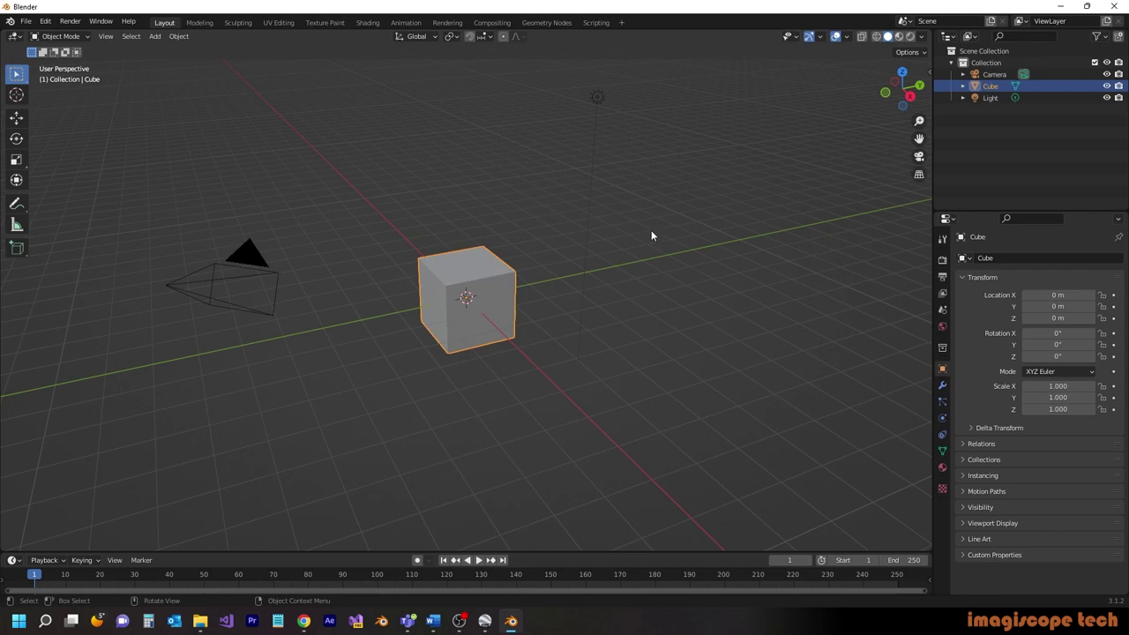
key(Delete)
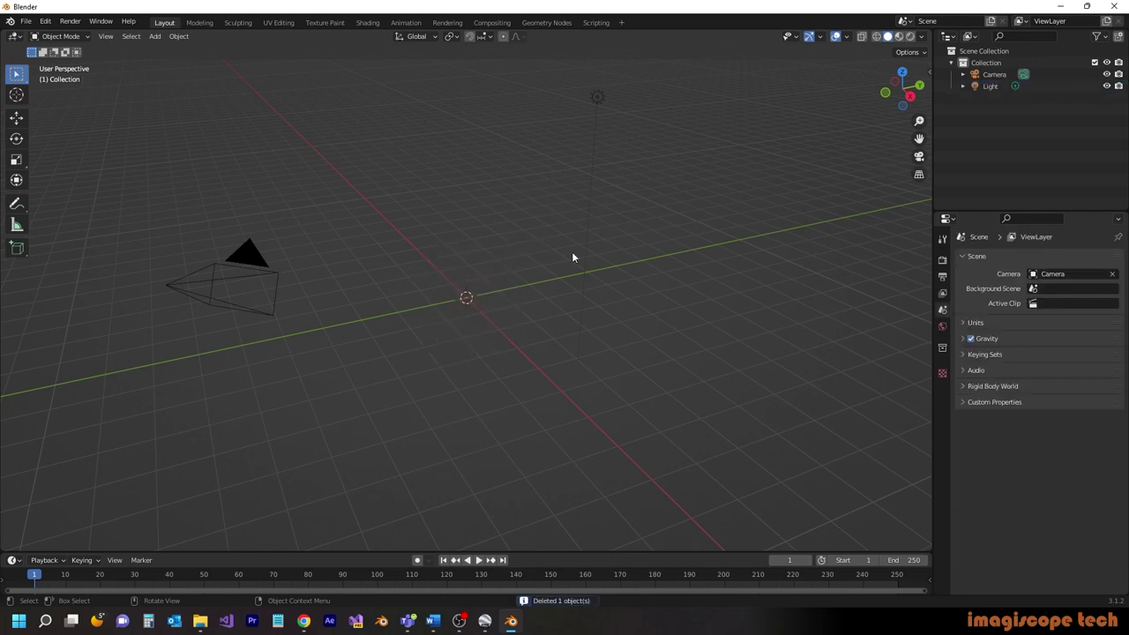
Choose Coronation_0000.jpeg from the Coronation (1) footage folder as the footage for the Earth Studio import
key(n)
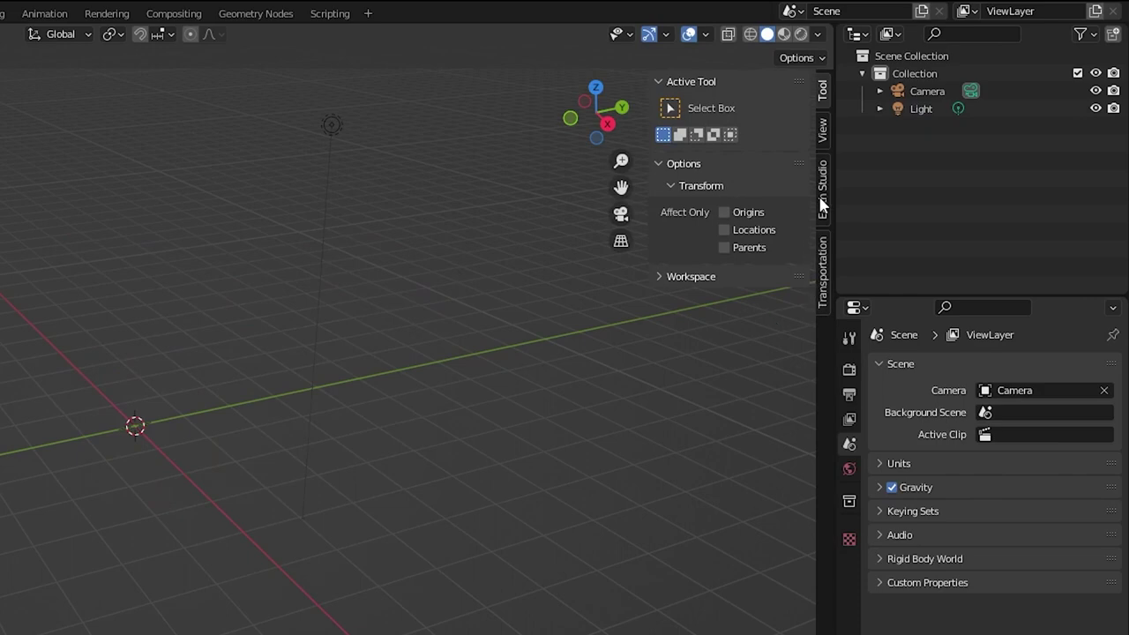
click(823, 194)
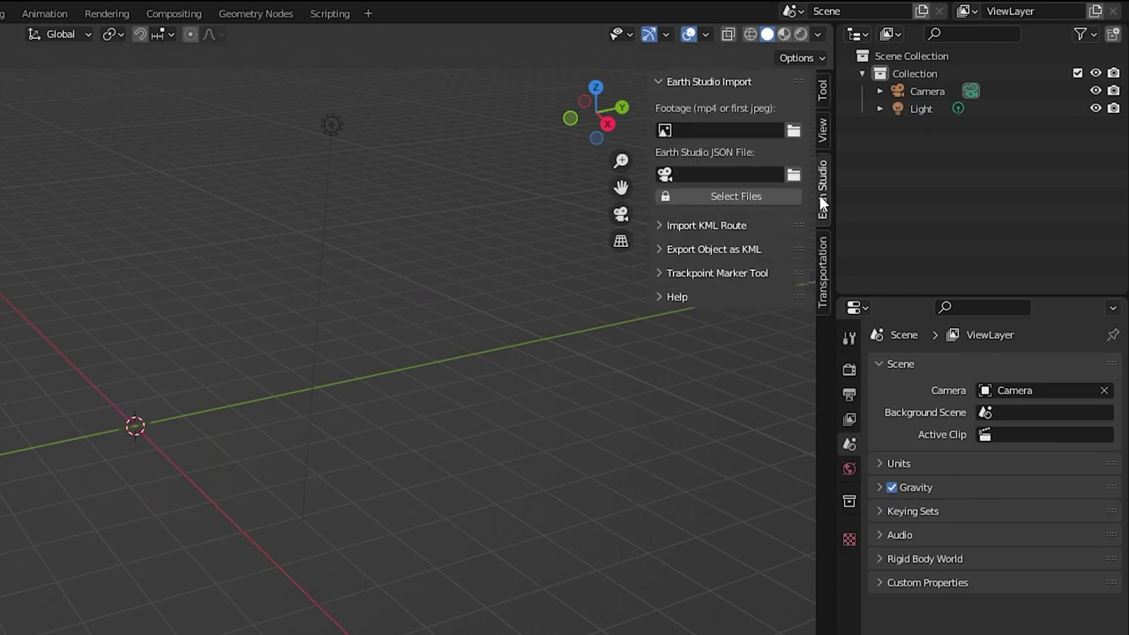
click(794, 131)
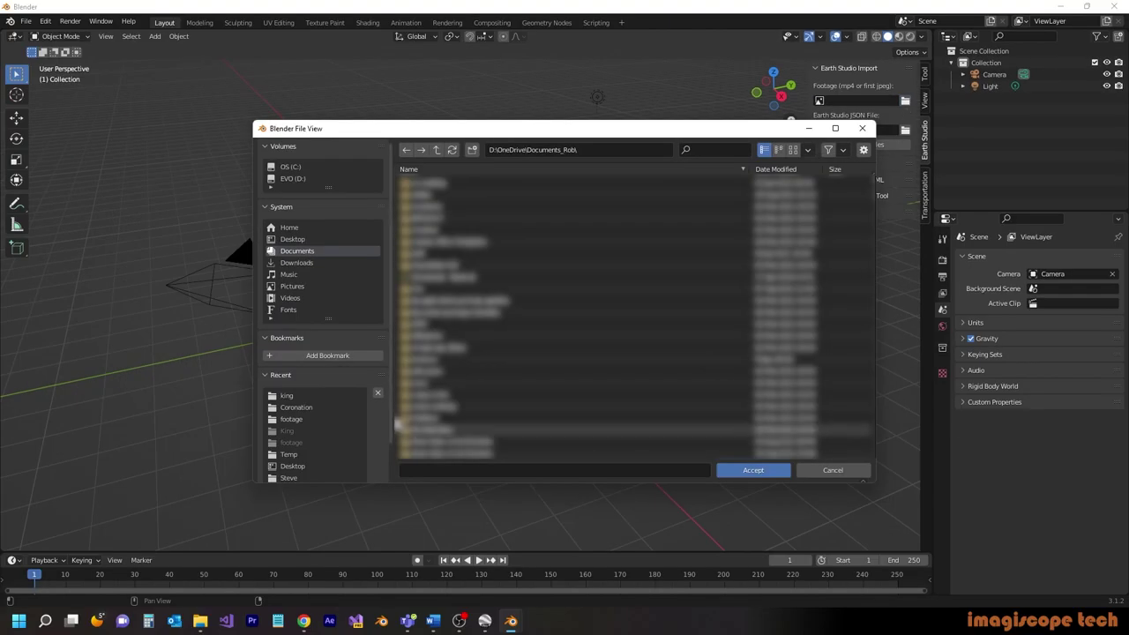
click(310, 406)
click(300, 396)
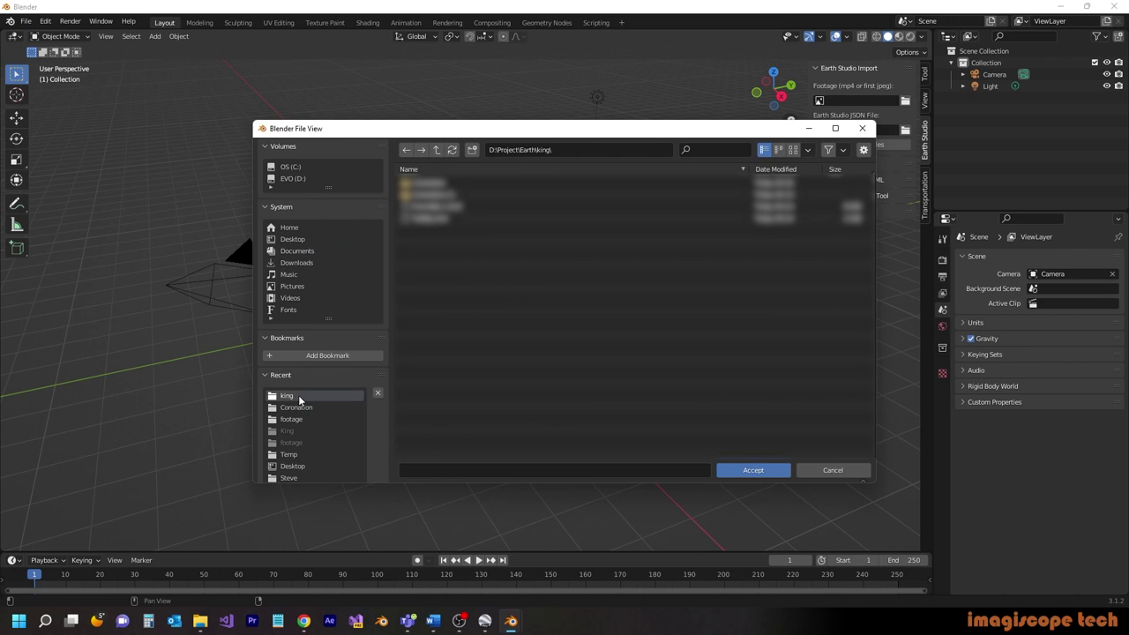
double_click(433, 194)
double_click(432, 185)
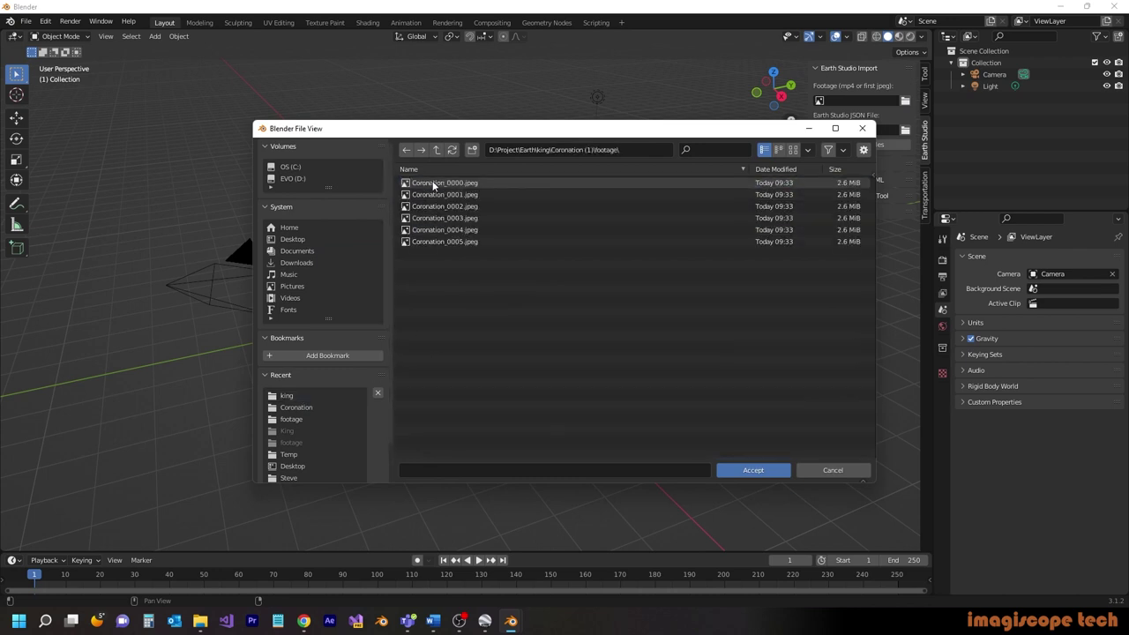
click(433, 185)
click(757, 470)
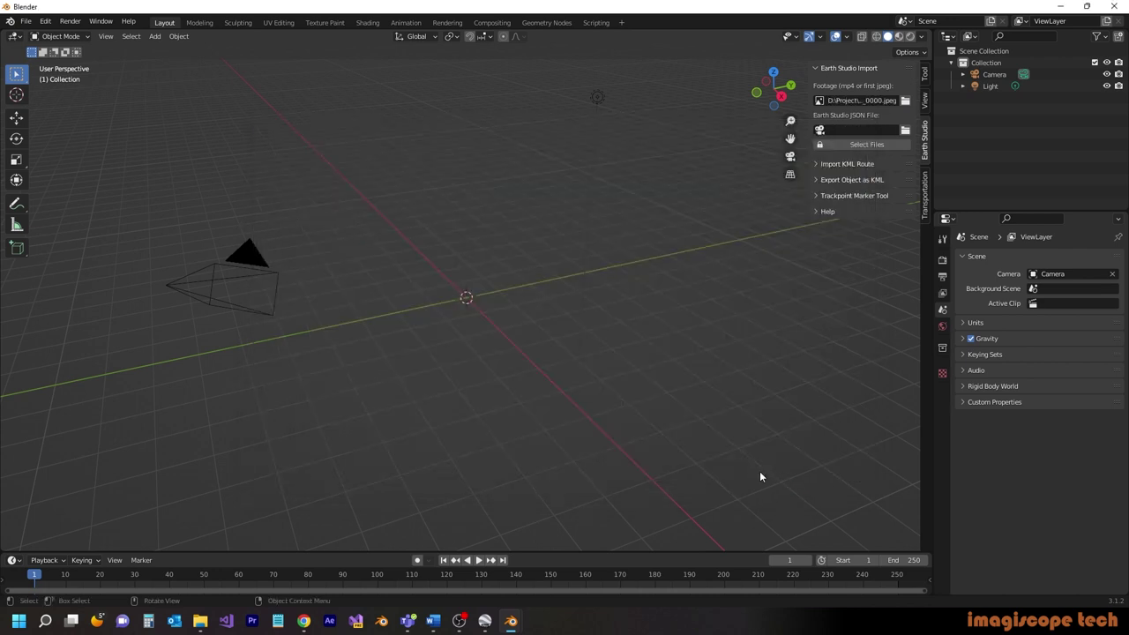
Choose Coronation.json from the Coronation (1) folder as the Earth Studio JSON file and run the import
click(906, 129)
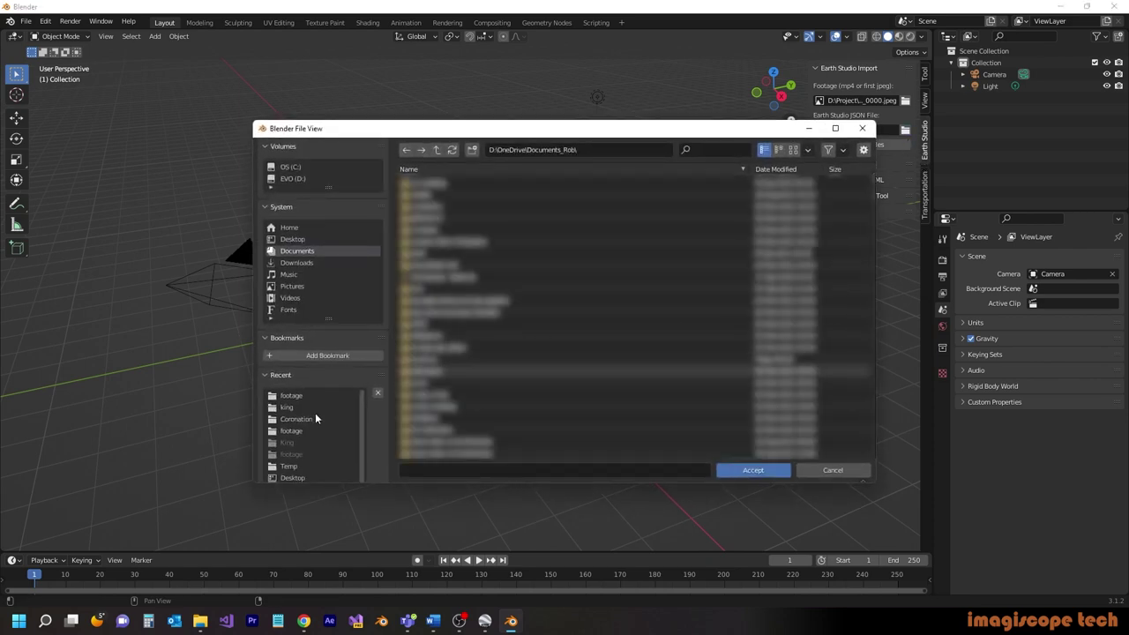
click(296, 419)
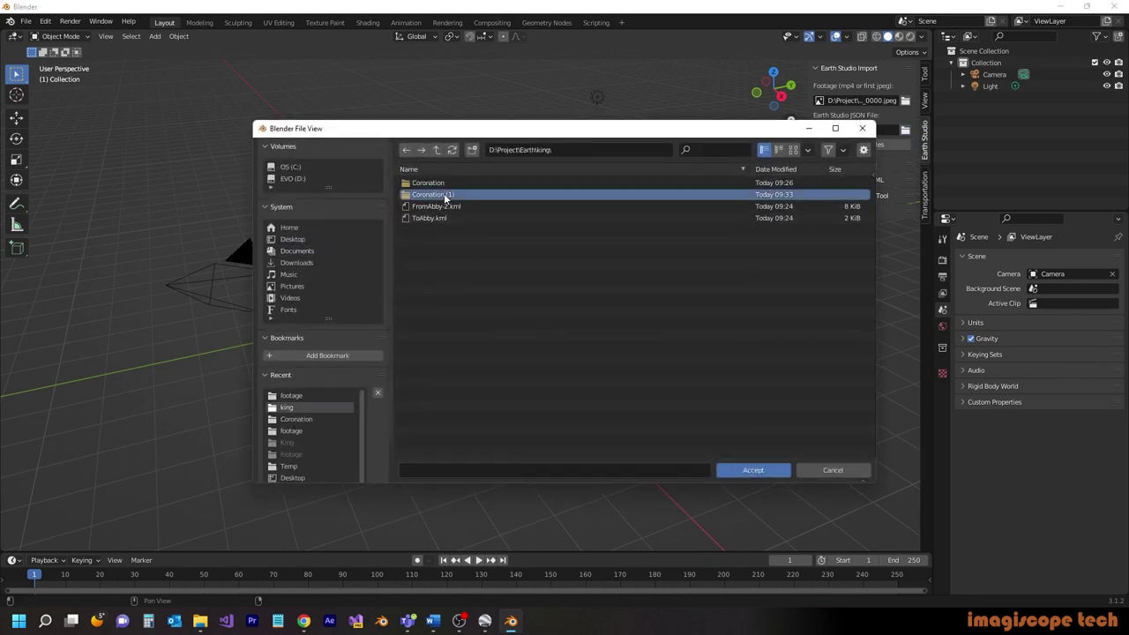
double_click(445, 182)
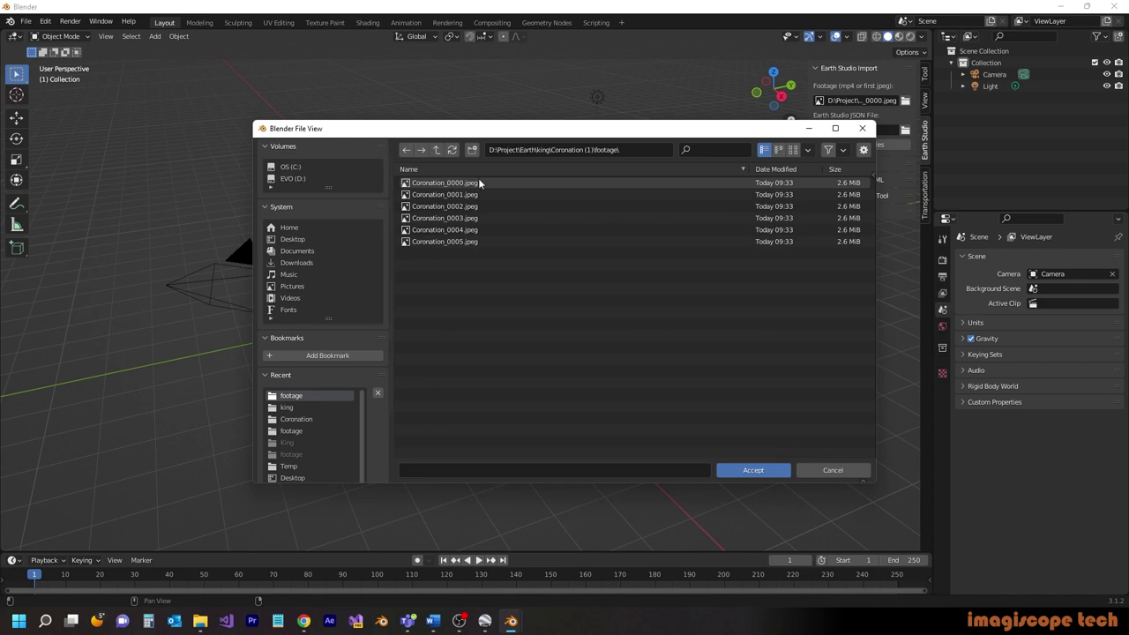
click(436, 151)
click(450, 206)
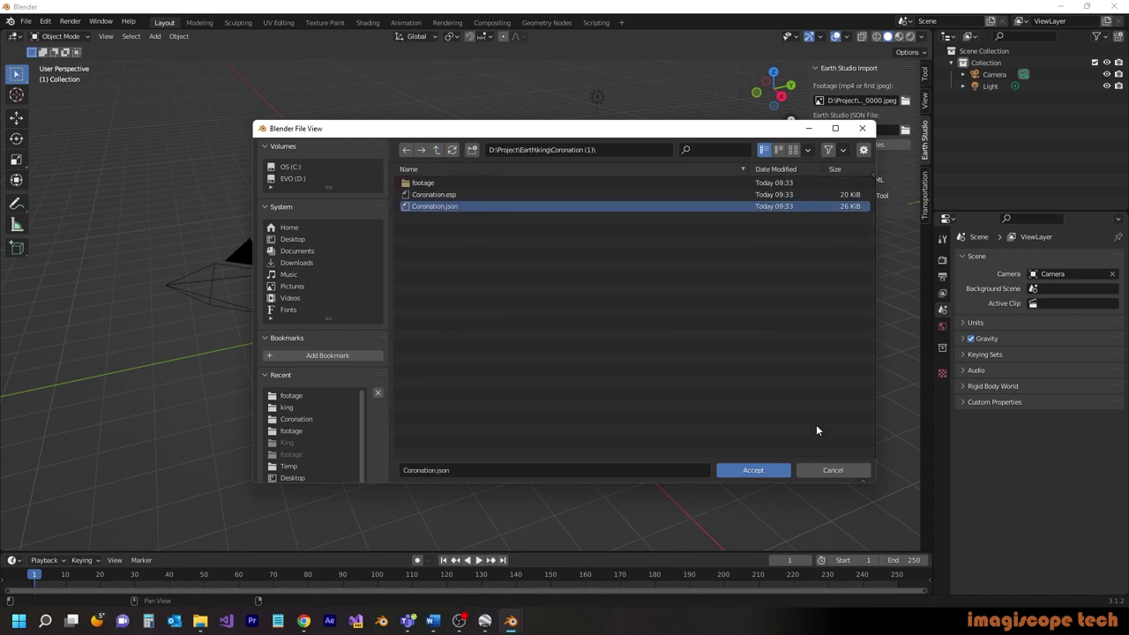
click(756, 470)
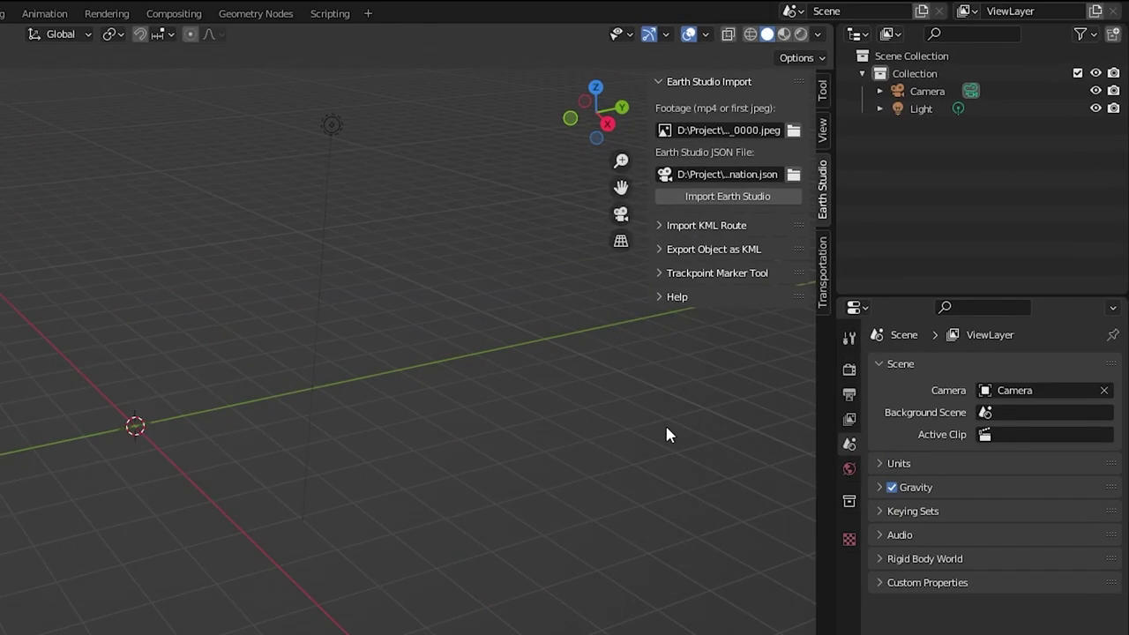
click(737, 199)
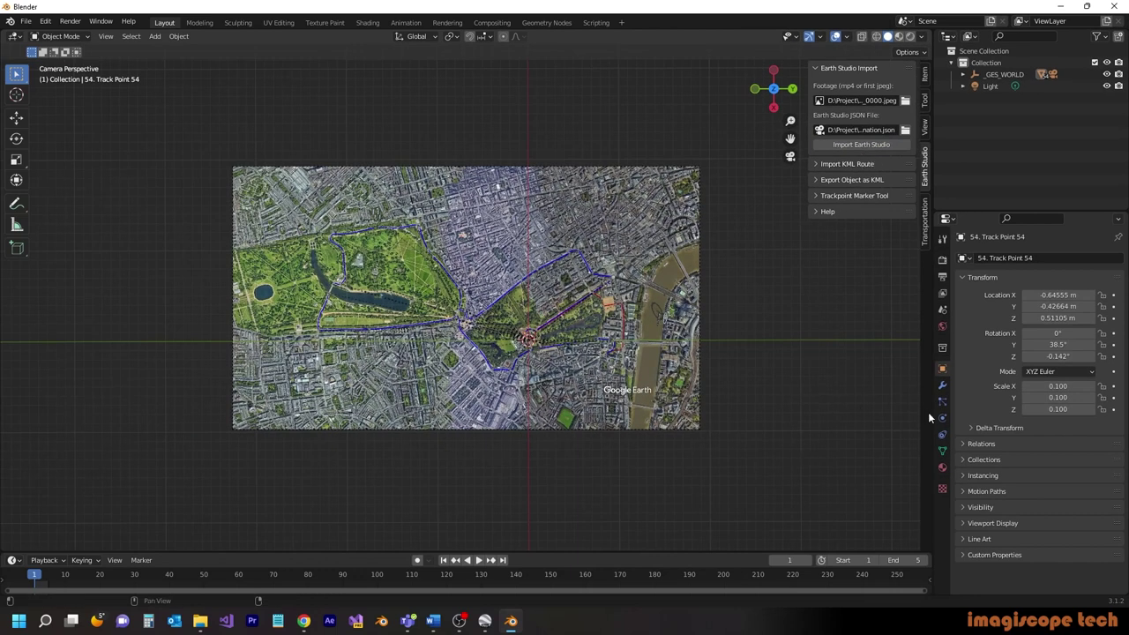
Select the imported camera under _GES_WORLD and set its background source to Image with Coronation_0000.jpeg
click(966, 78)
scroll(1008, 137, down, 5)
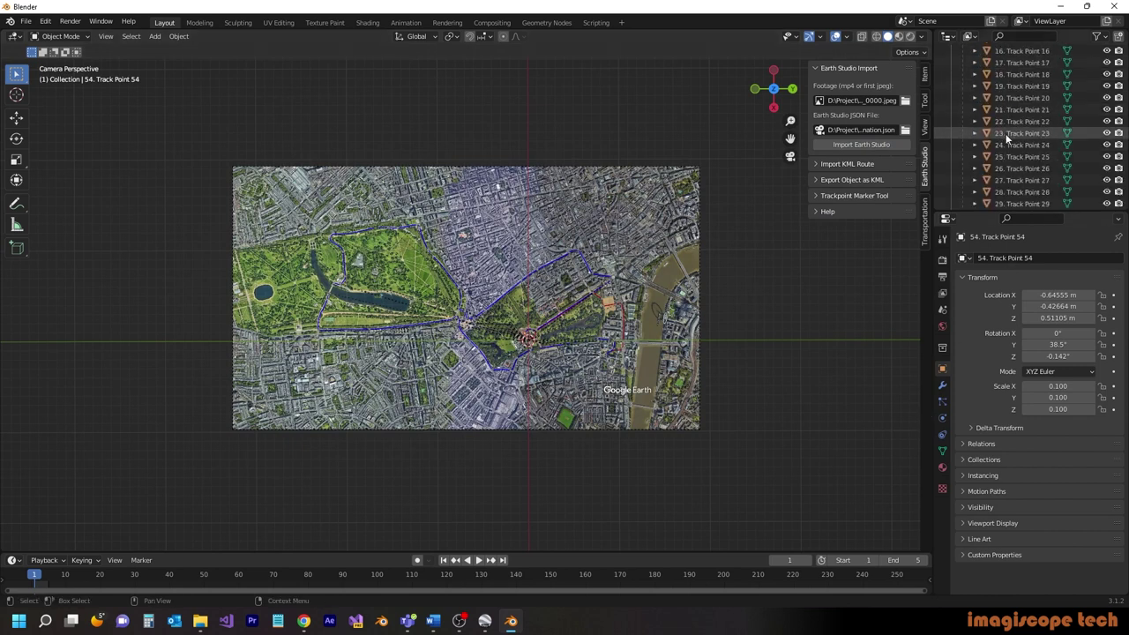
scroll(1010, 146, down, 9)
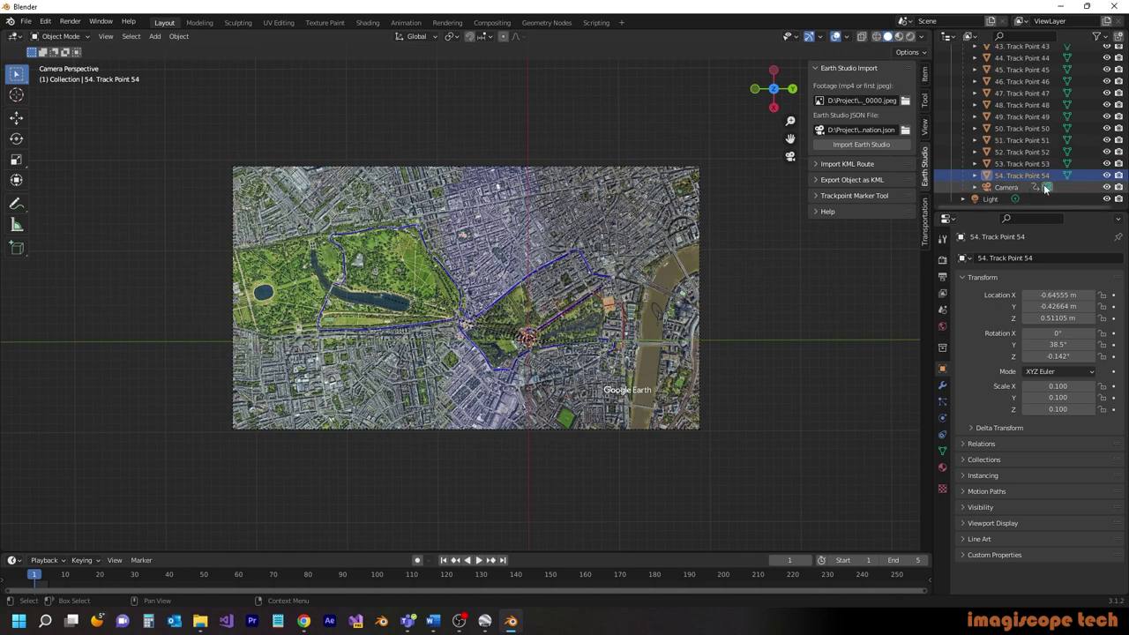
click(1010, 189)
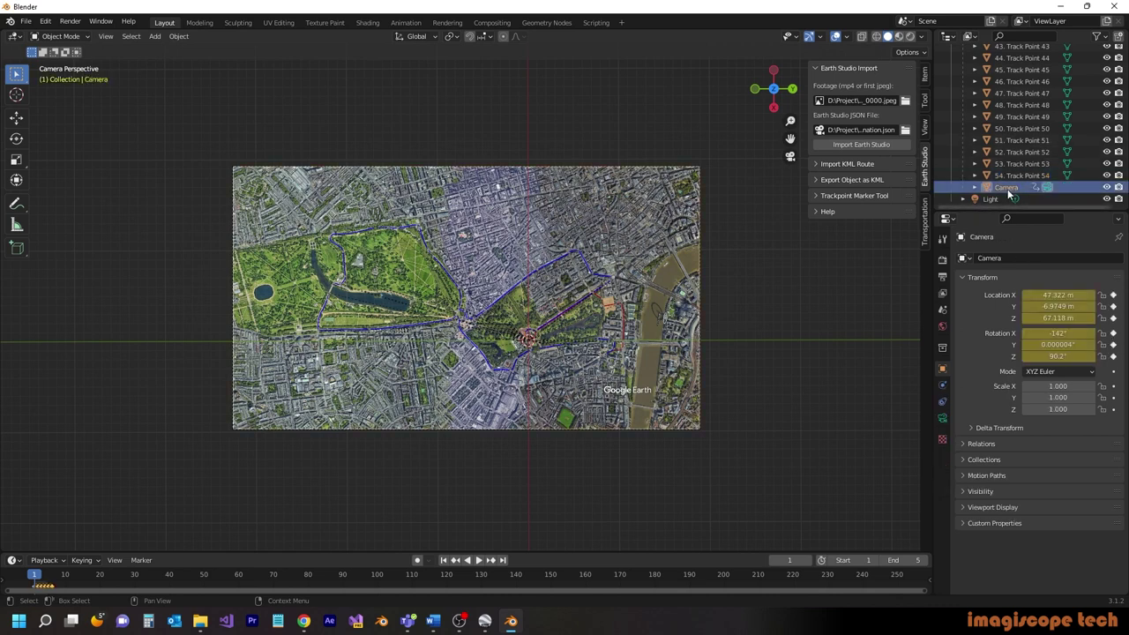
click(943, 418)
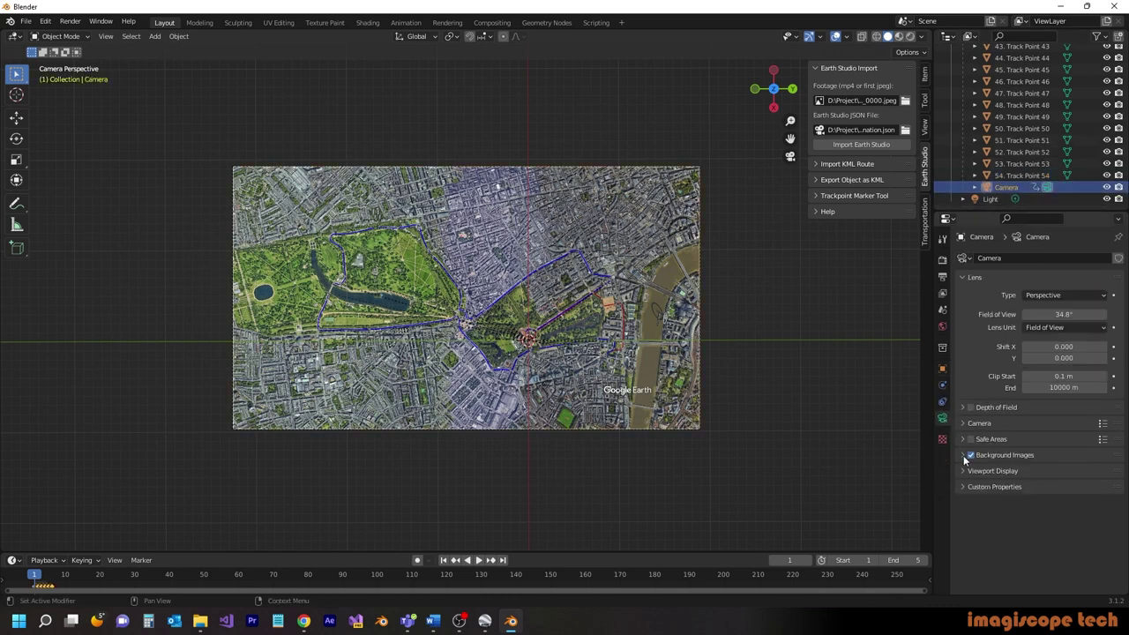
click(964, 456)
scroll(1059, 478, down, 6)
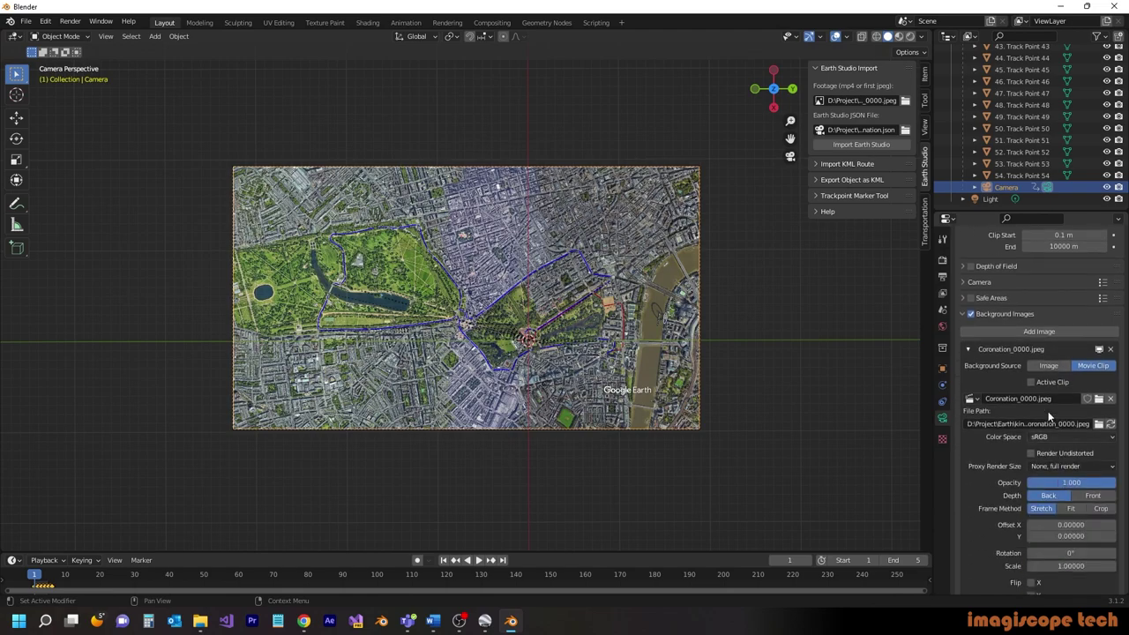
scroll(580, 371, up, 4)
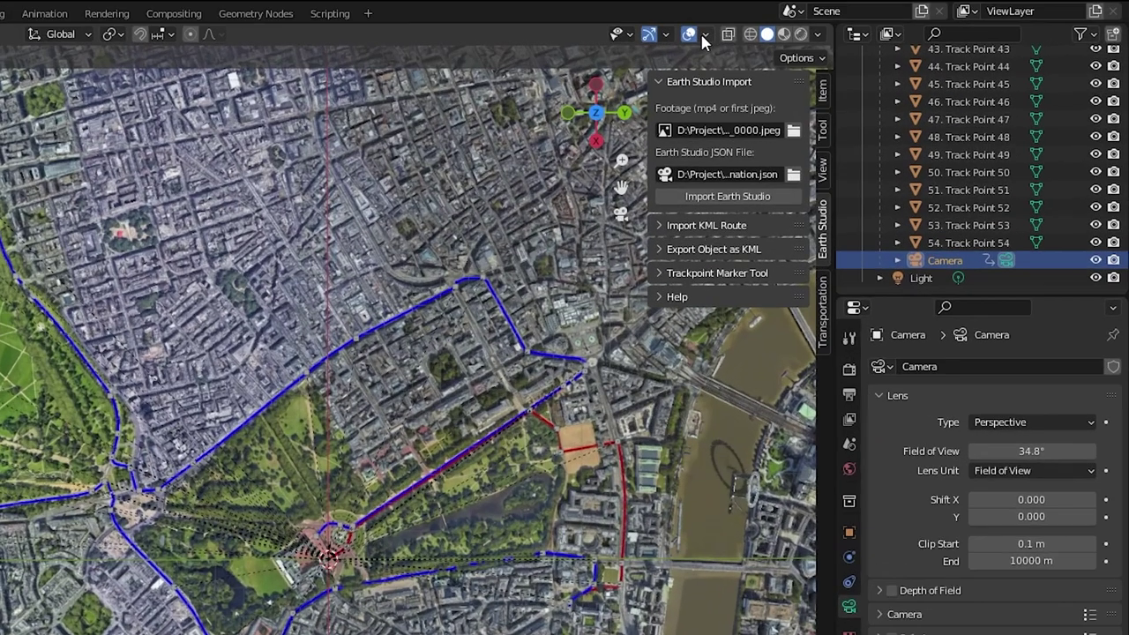
Hide the dotted relationship lines in the viewport overlays of the camera view
click(845, 36)
click(605, 248)
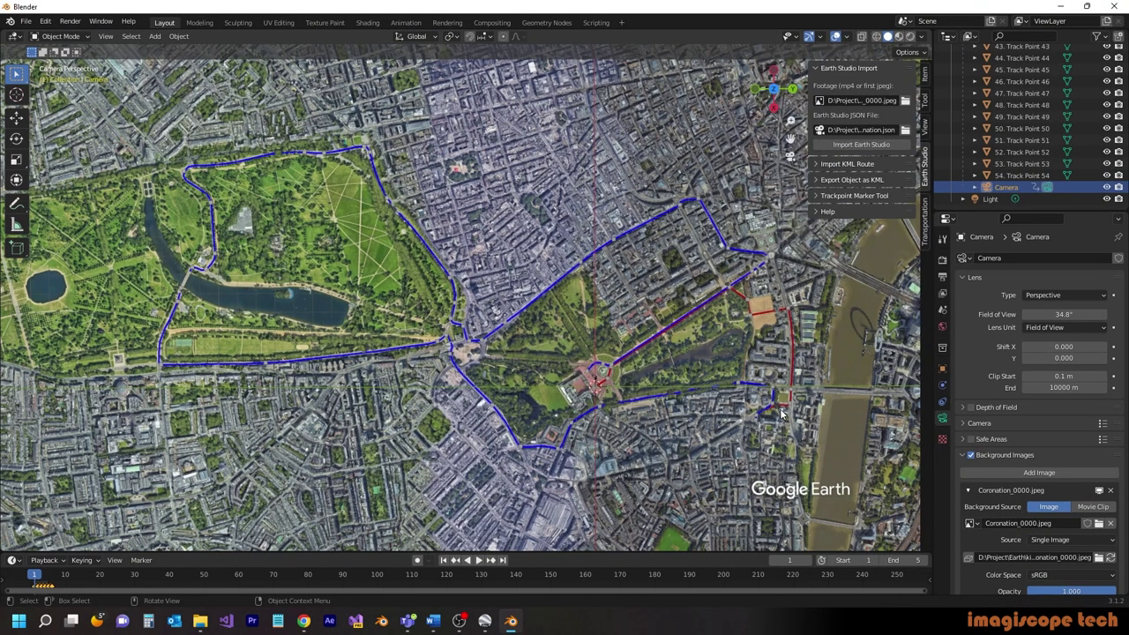
scroll(781, 414, up, 3)
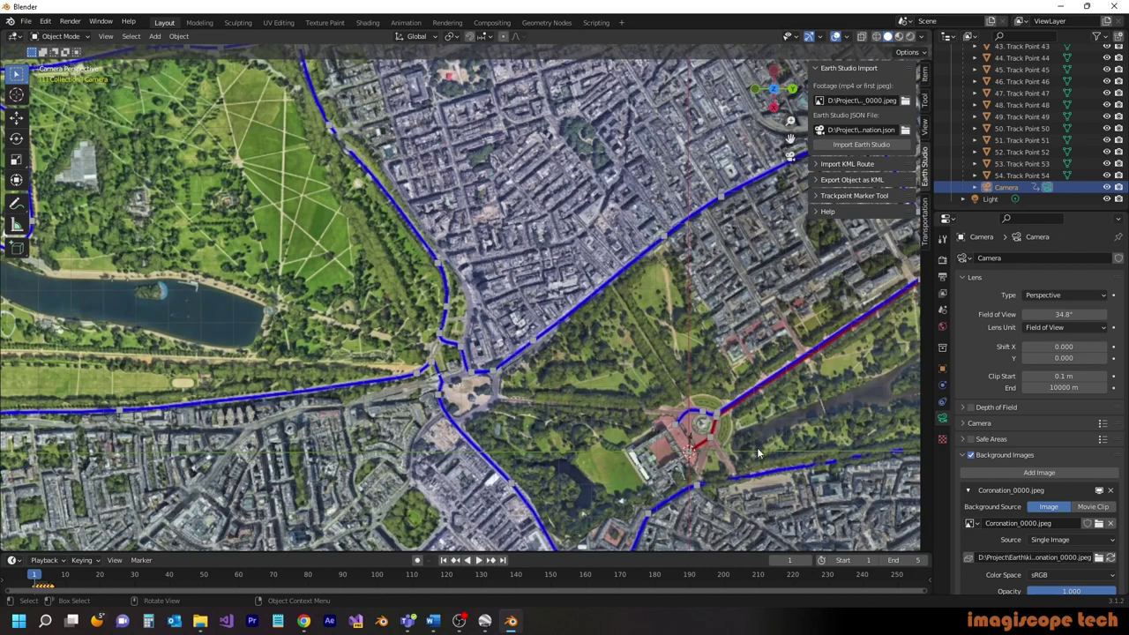
shift+middle_drag(769, 460, 538, 311)
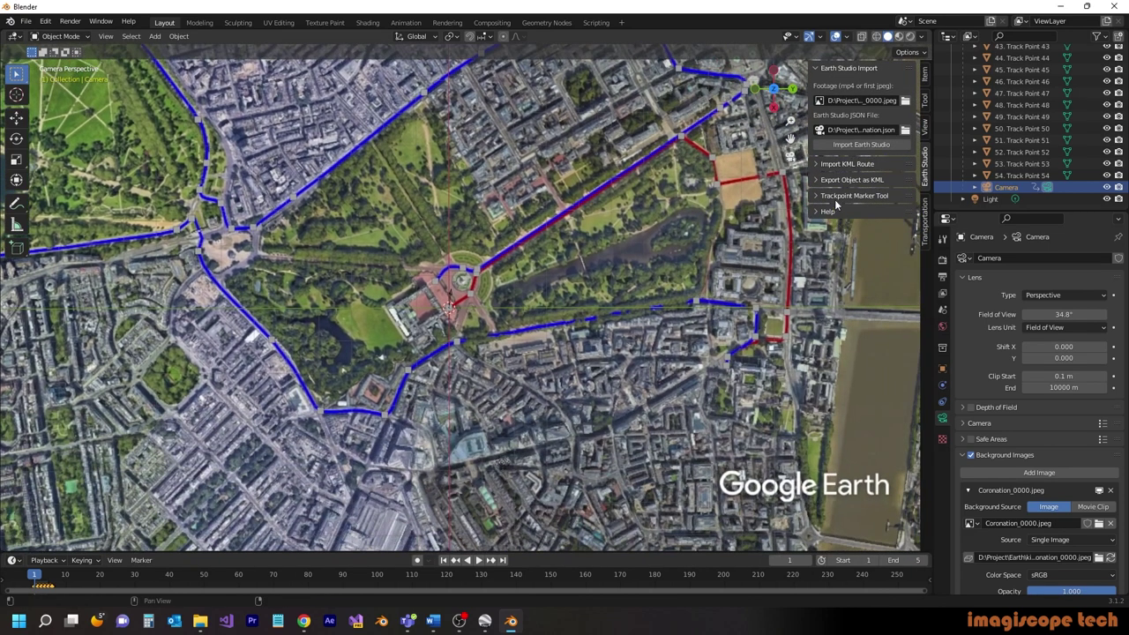
Choose ToAbby.kml from the king project folder as the route file for the KML route import
click(821, 68)
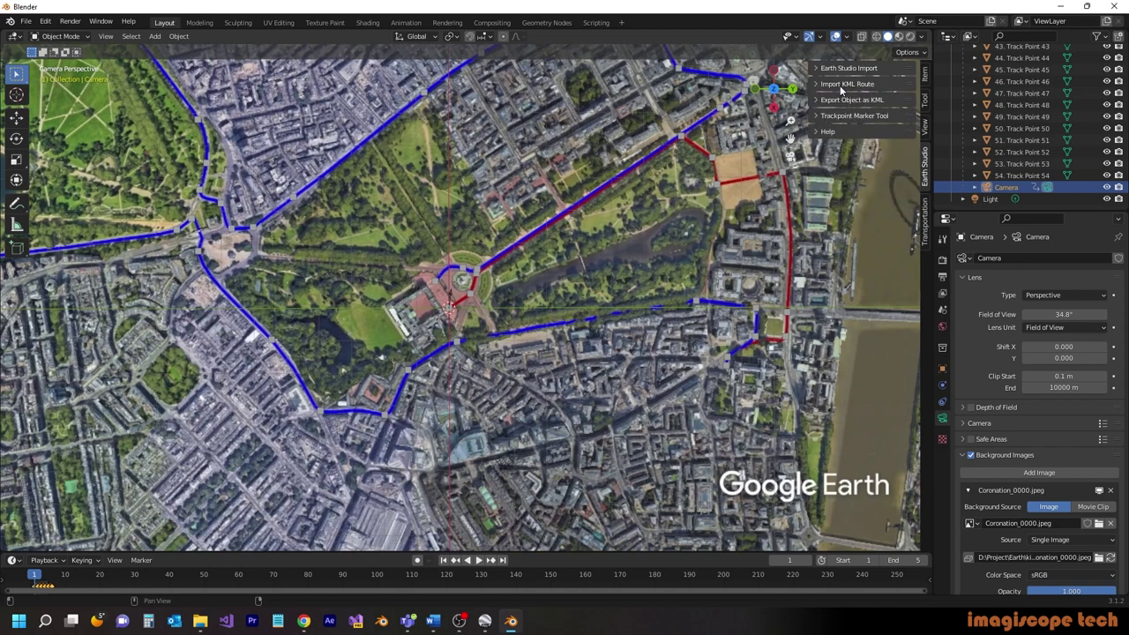
click(841, 86)
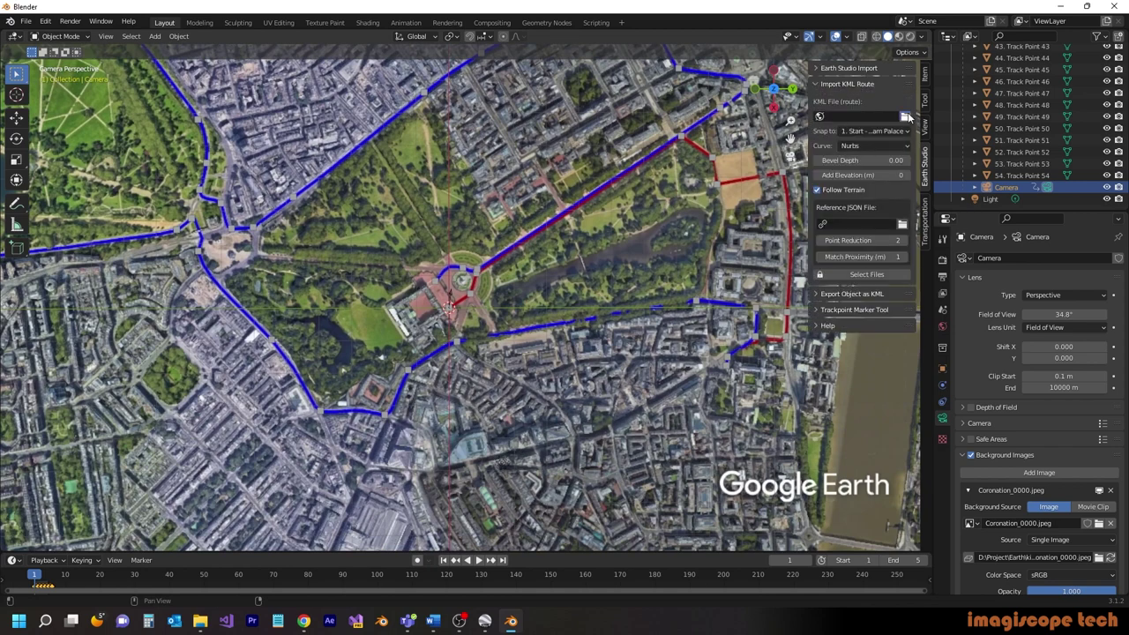
click(906, 117)
click(335, 419)
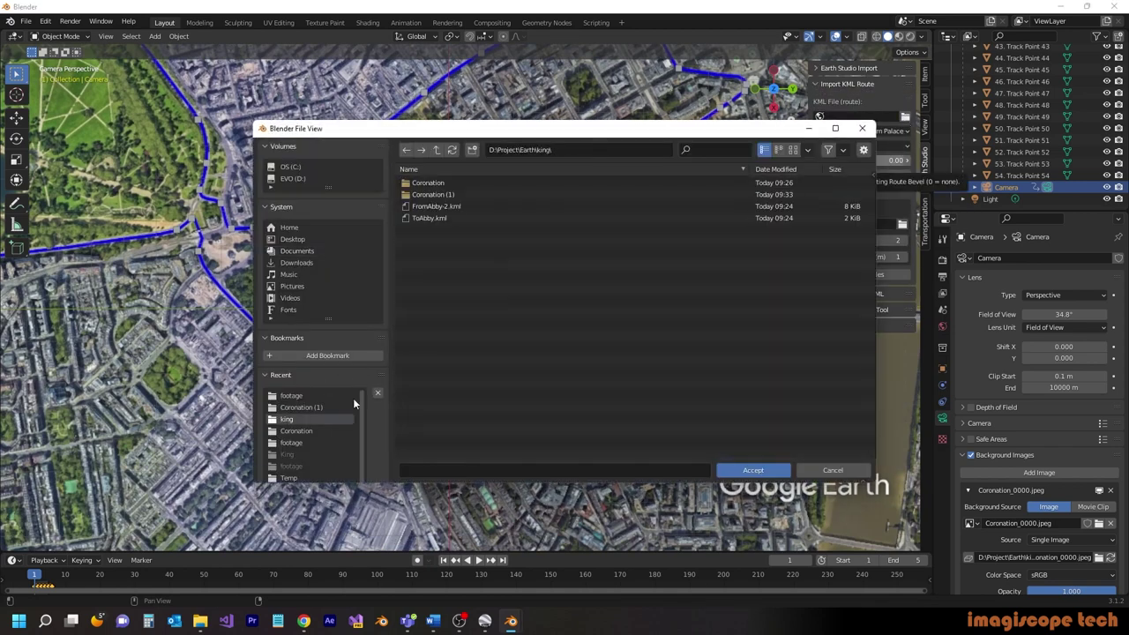
click(437, 218)
click(746, 471)
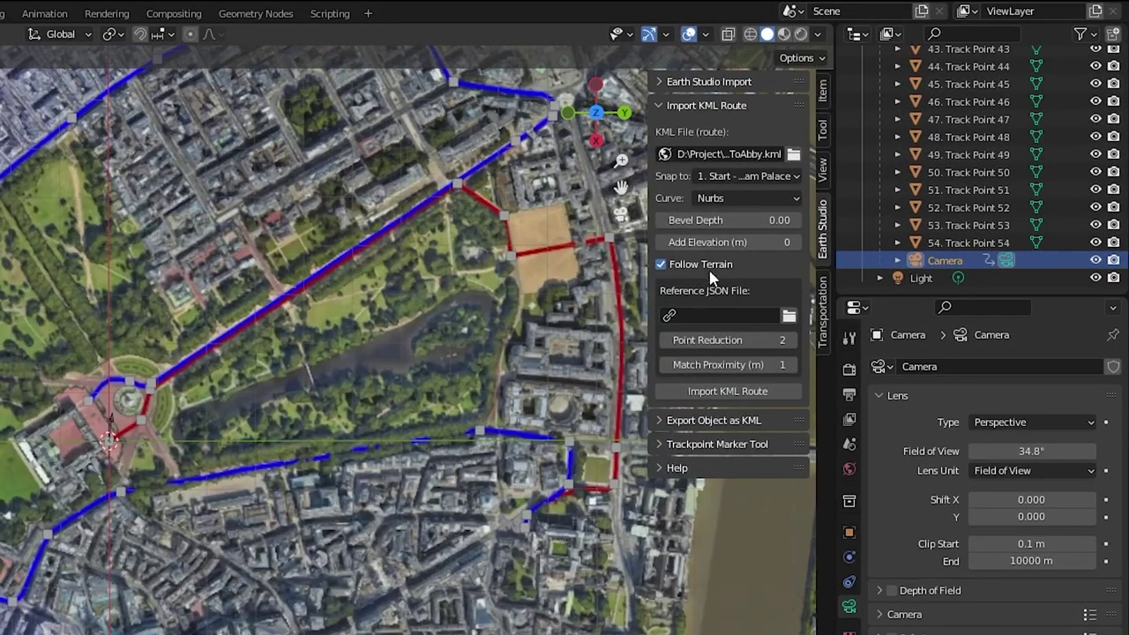
Snap the KML route to track point 1. Start - Buckingham Palace and keep Nurbs as its curve type
click(729, 201)
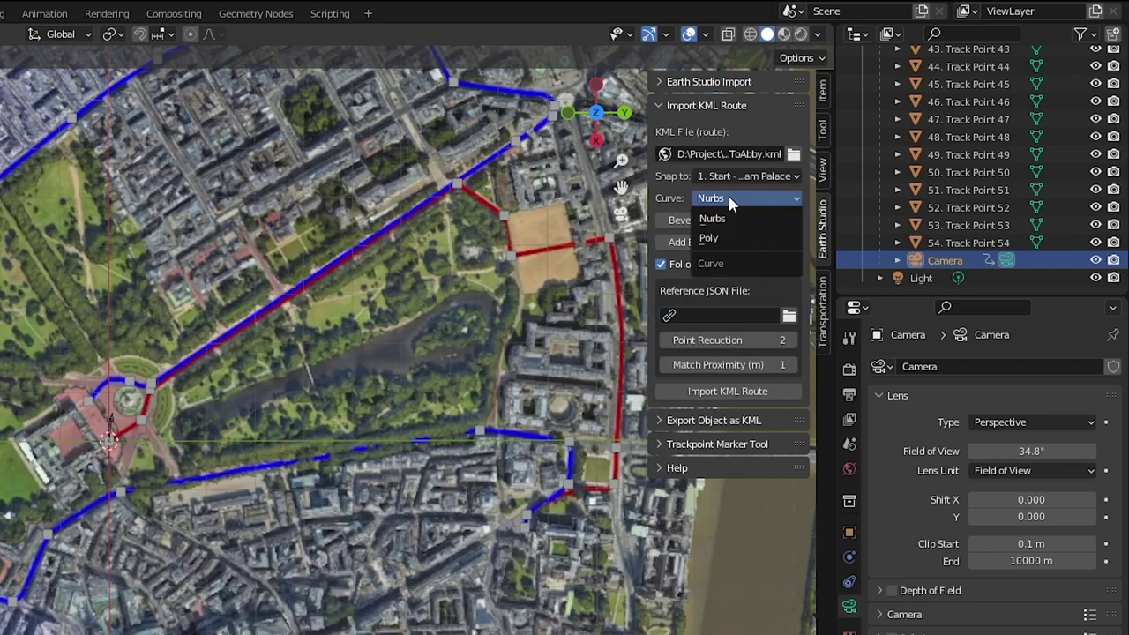
click(740, 175)
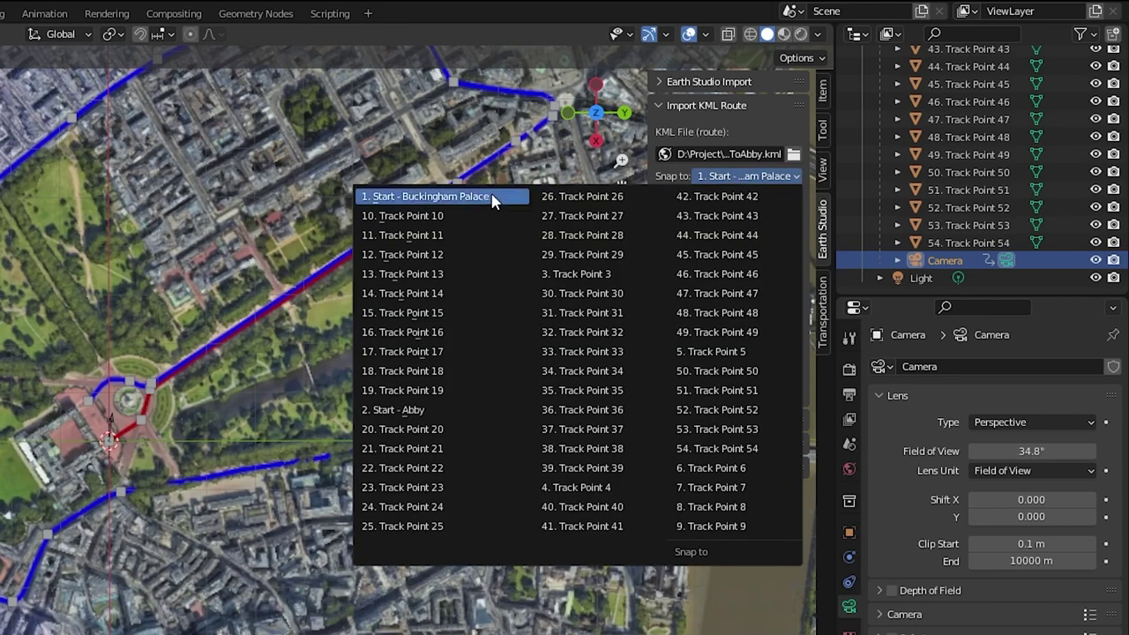
click(494, 196)
click(745, 199)
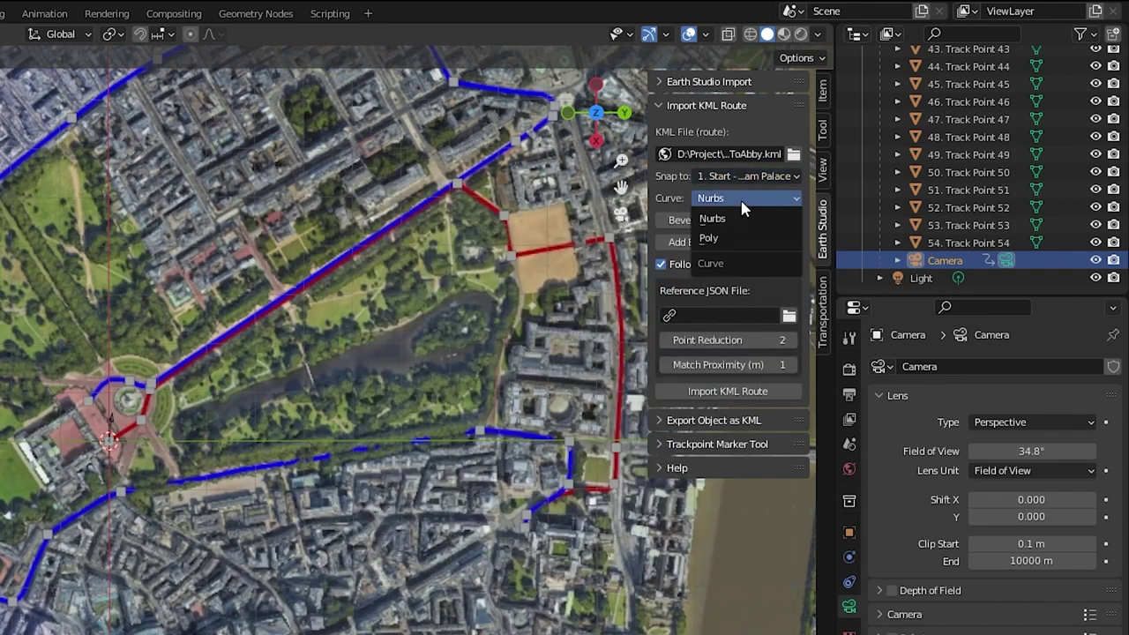
click(728, 219)
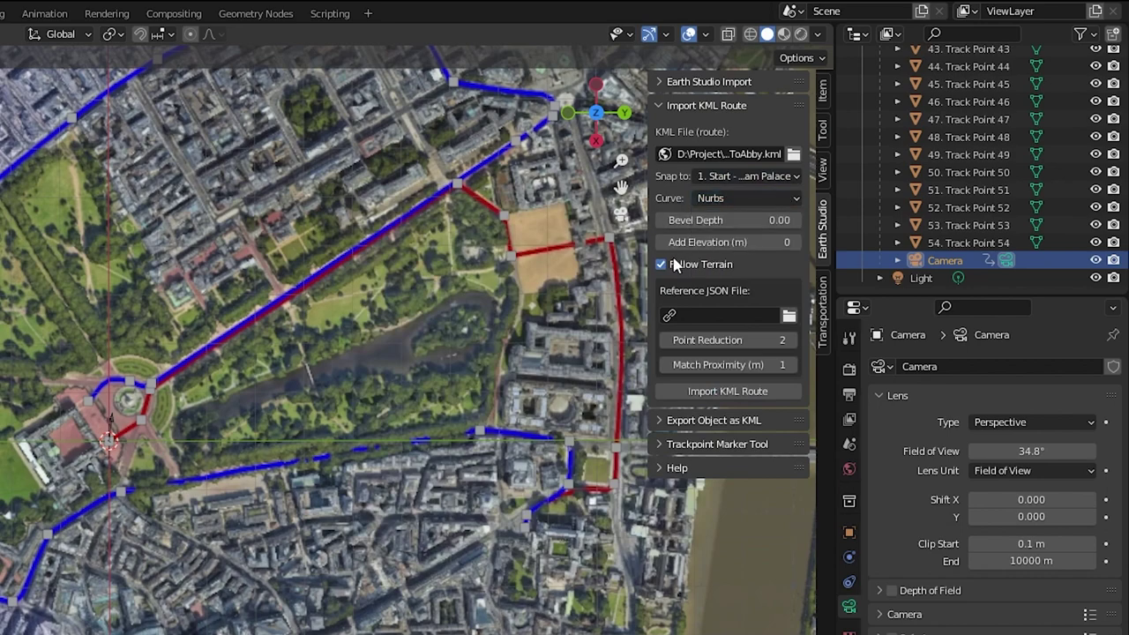
Set the KML route's bevel depth to 0.08 and its added elevation to 5 m
click(736, 221)
text(0.08)
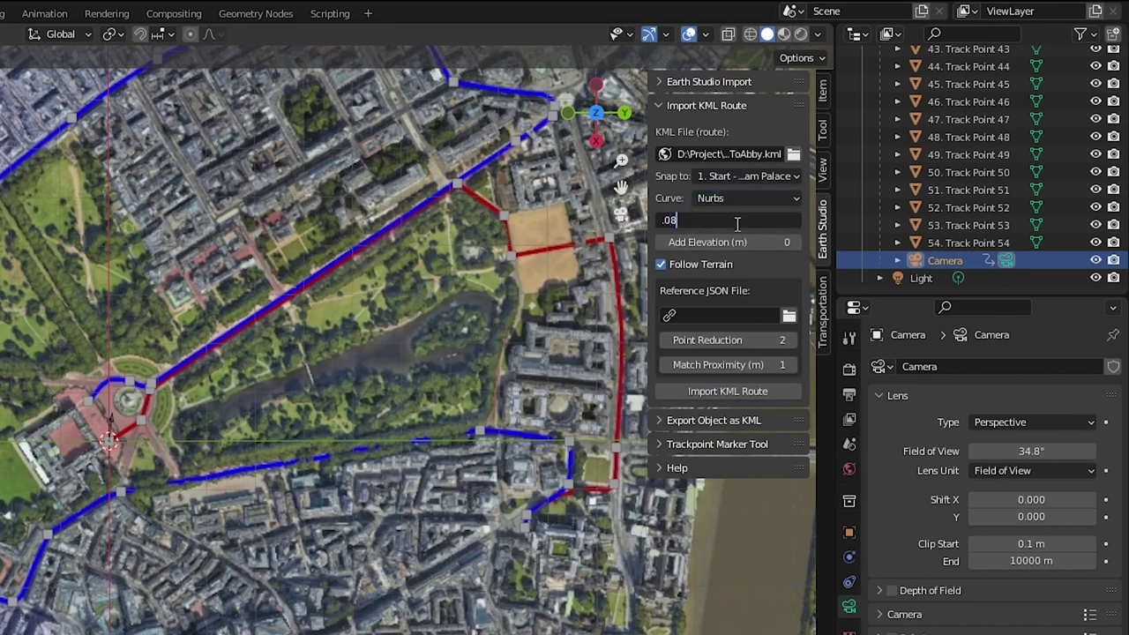
key(Return)
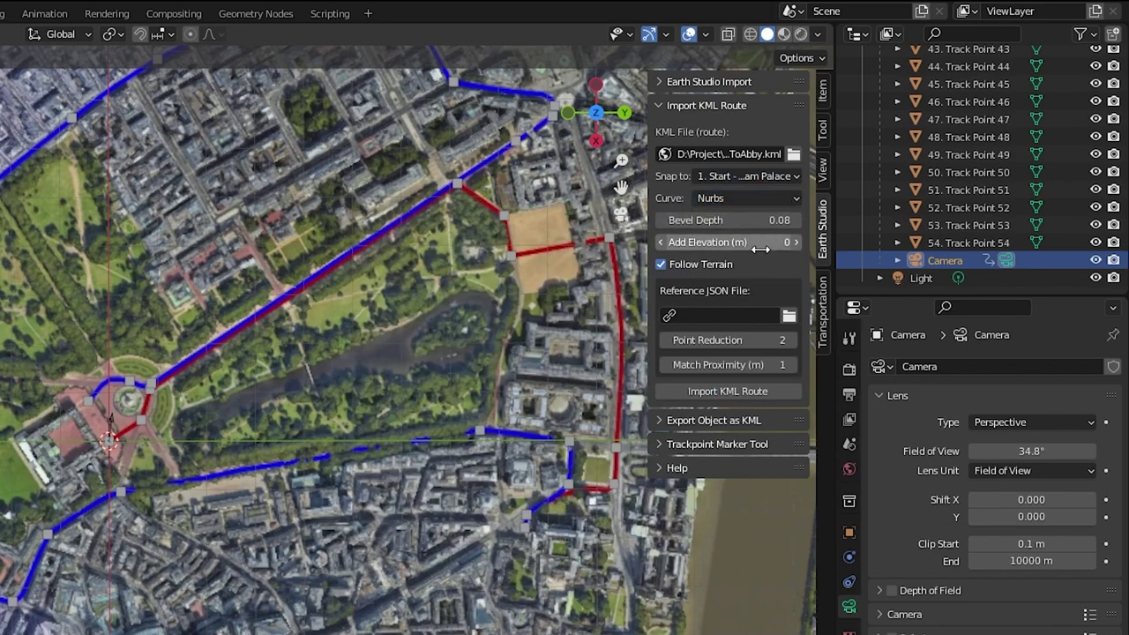
click(762, 243)
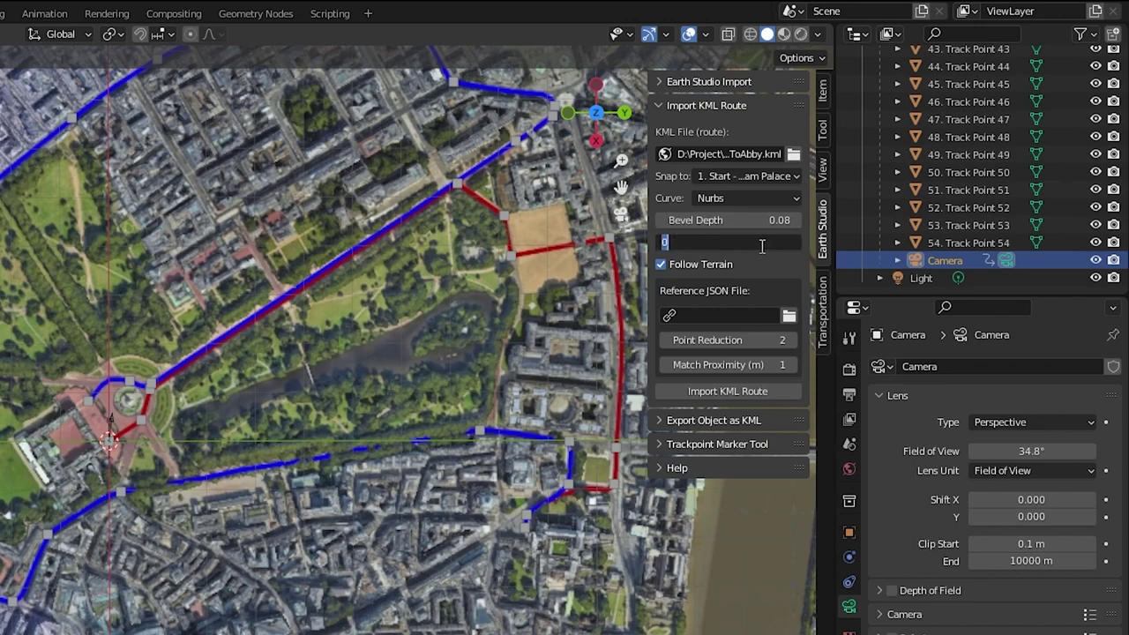
text(5)
key(Return)
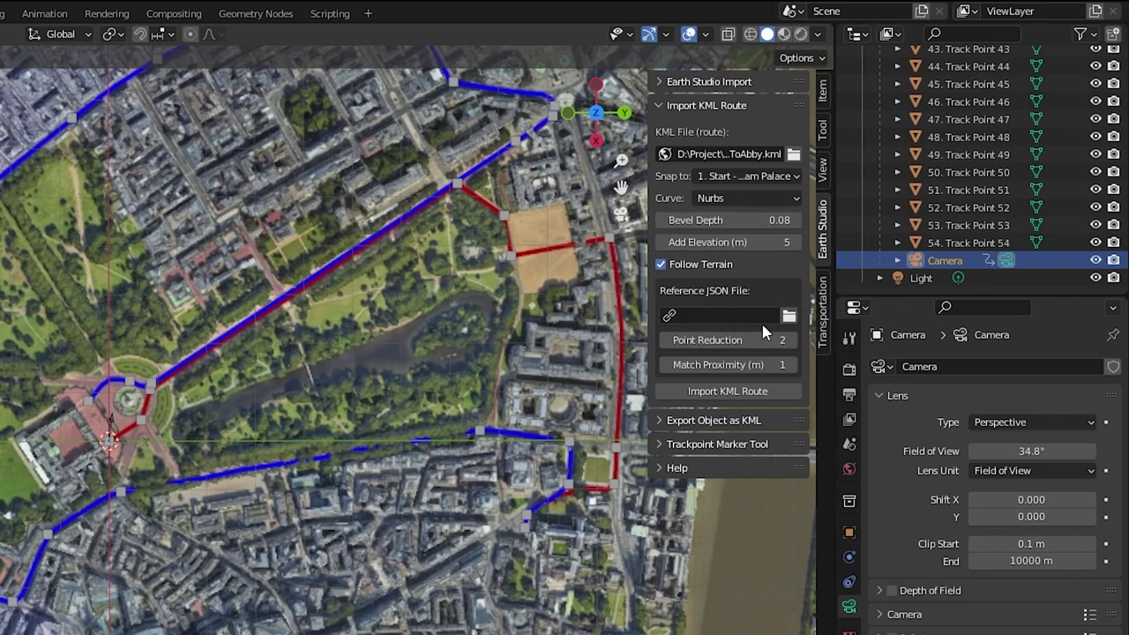
Choose Coronation.json from the Coronation (1) folder of the king project as the terrain reference JSON file
click(788, 315)
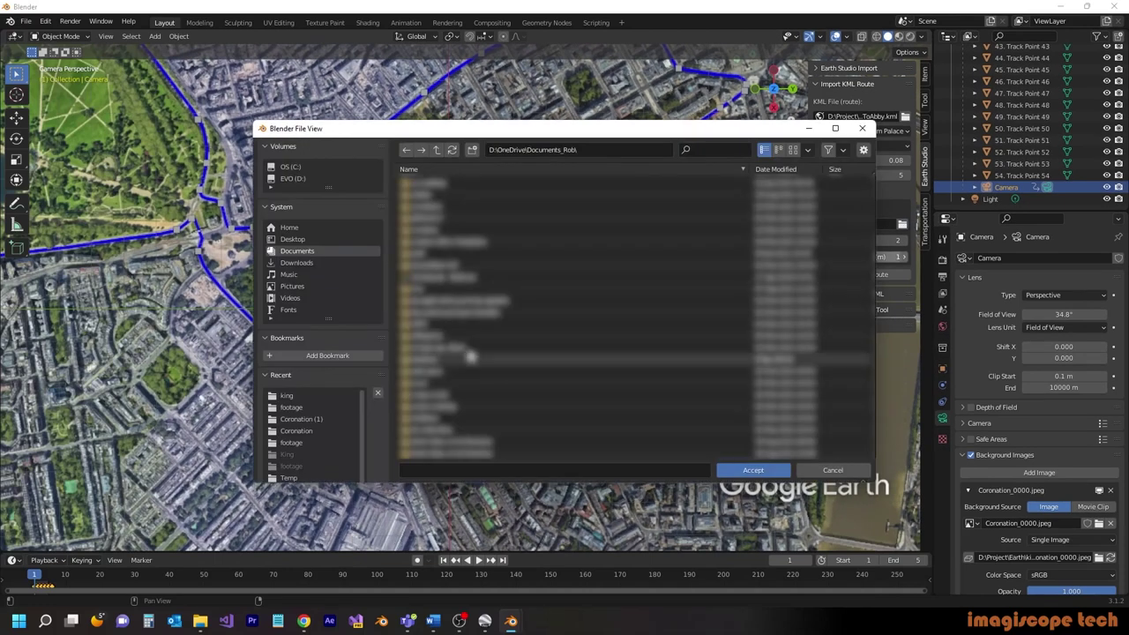
click(289, 396)
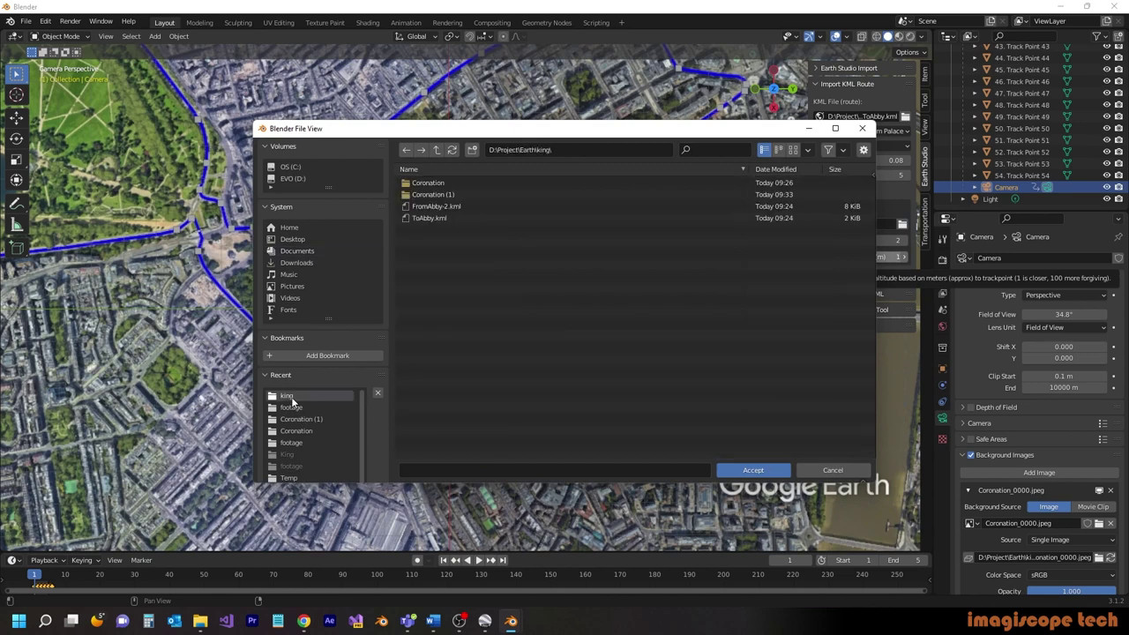
click(430, 195)
click(446, 206)
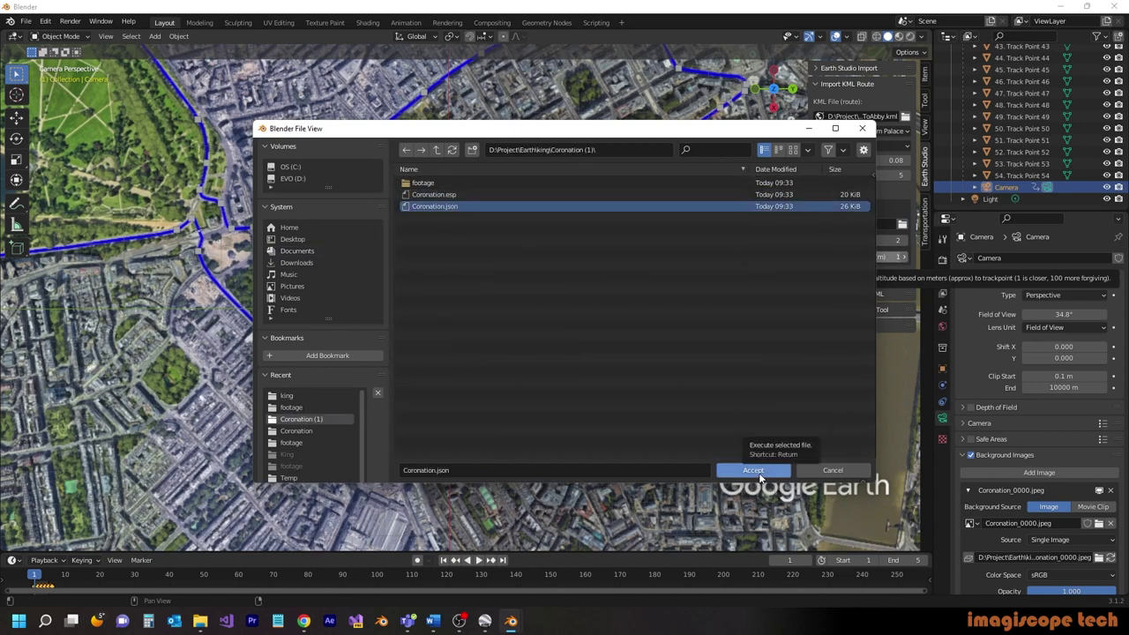
click(755, 472)
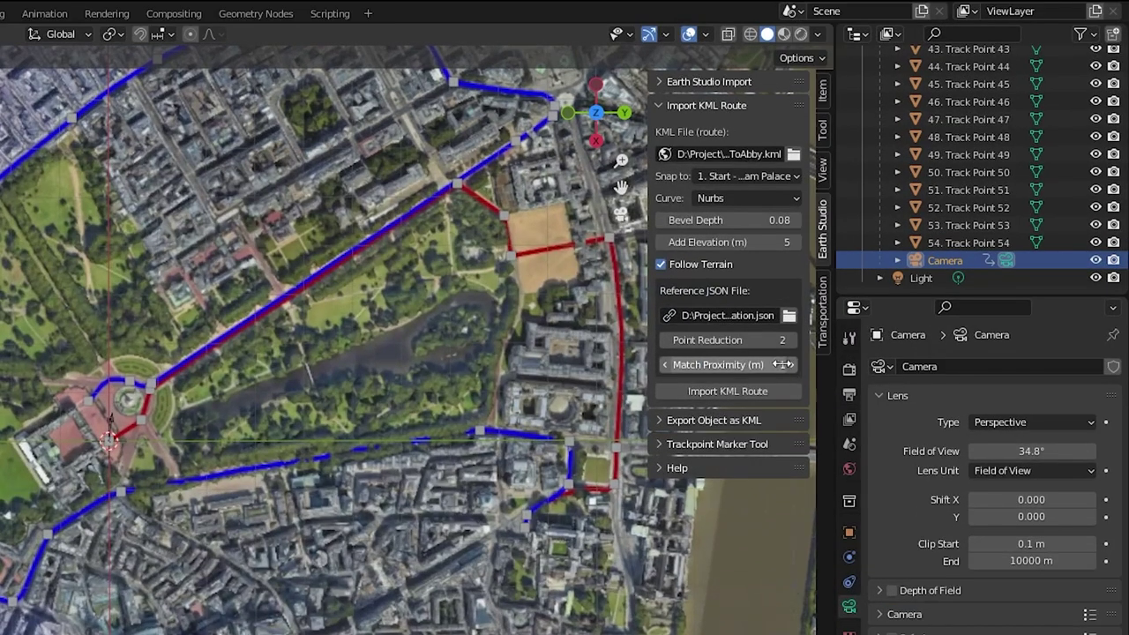
Set the point reduction to 0 and import the KML route
click(771, 343)
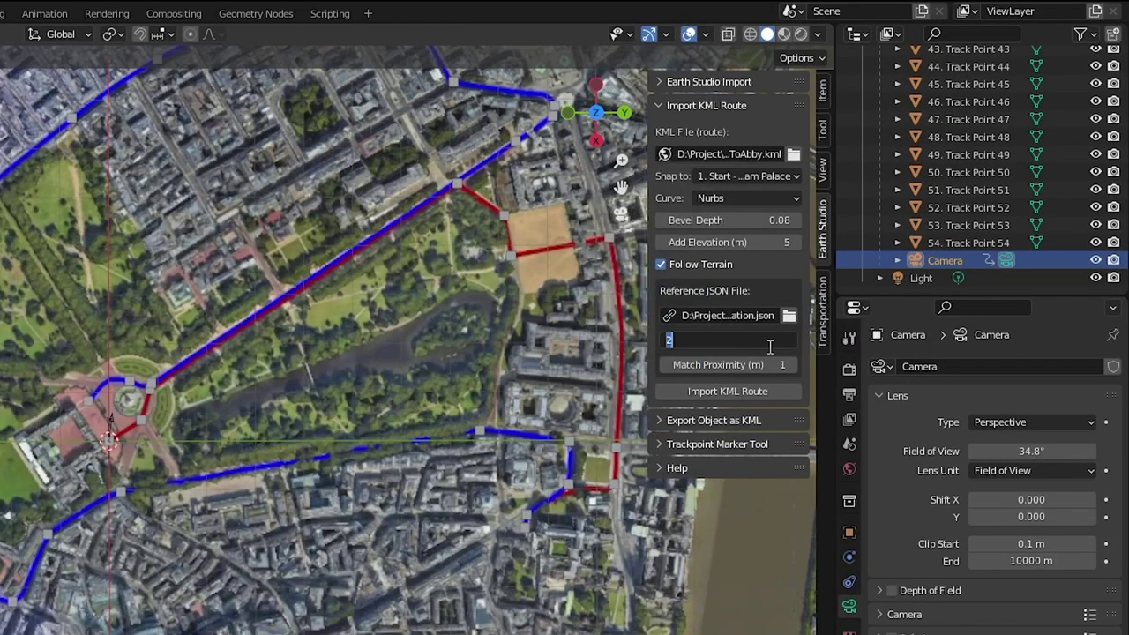
text(0)
key(Return)
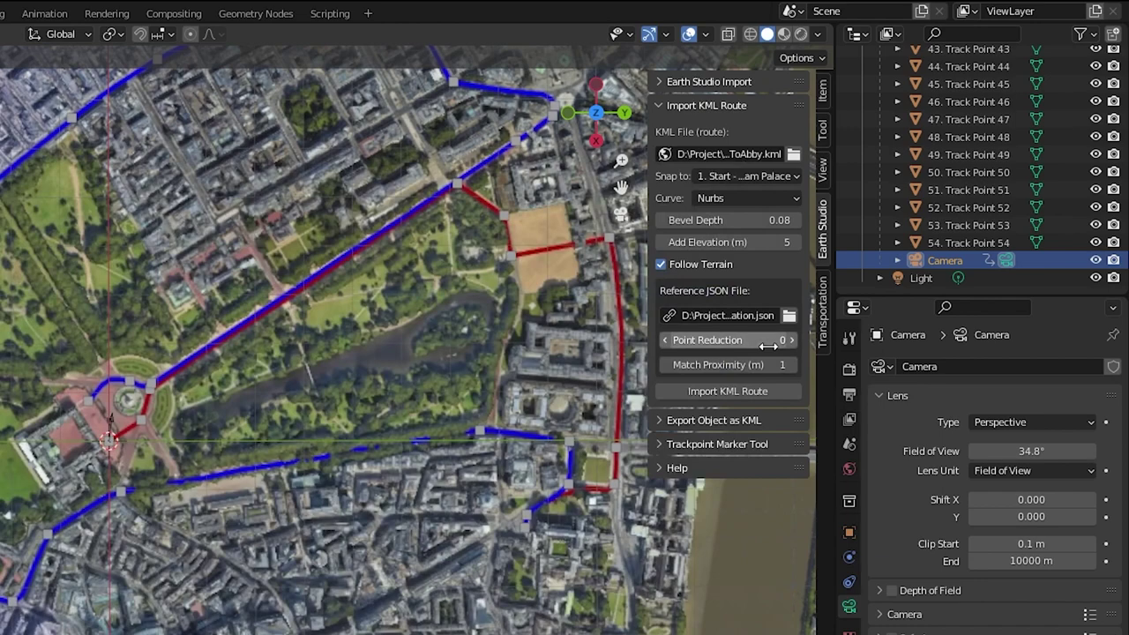
click(746, 400)
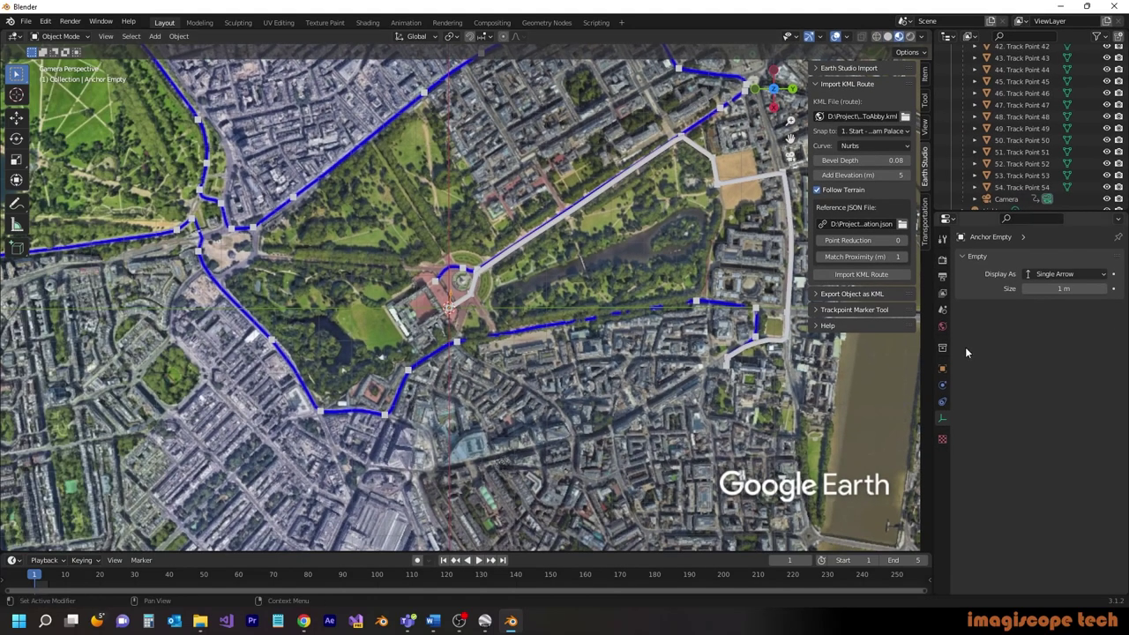
Select the imported route curve in the camera view and expand _GES_PATH in the scene collection
click(942, 328)
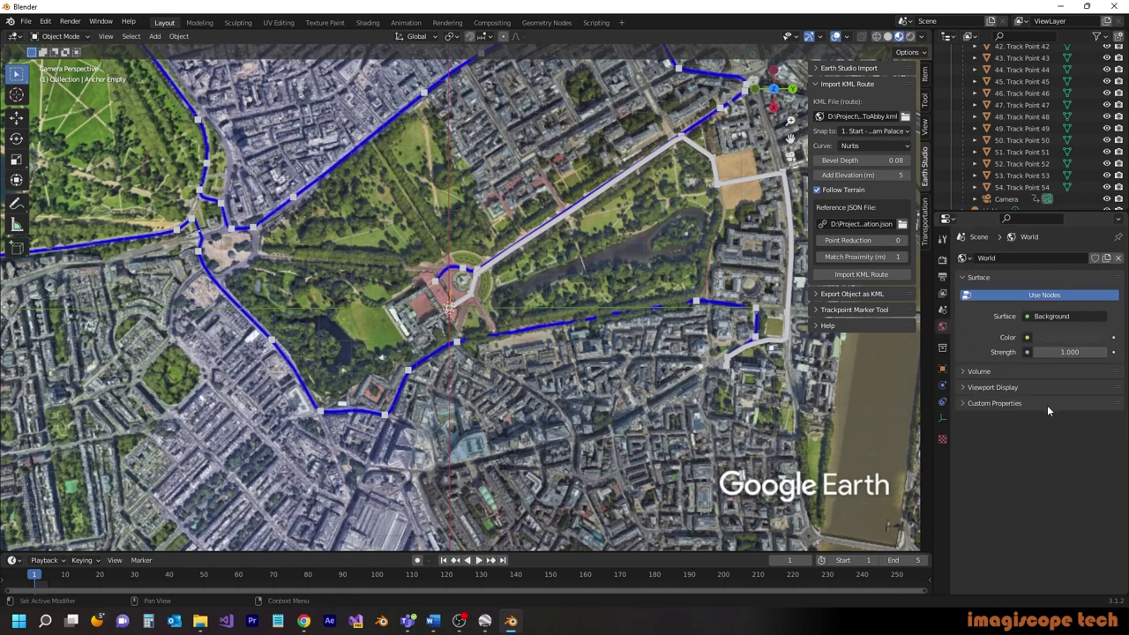
click(754, 180)
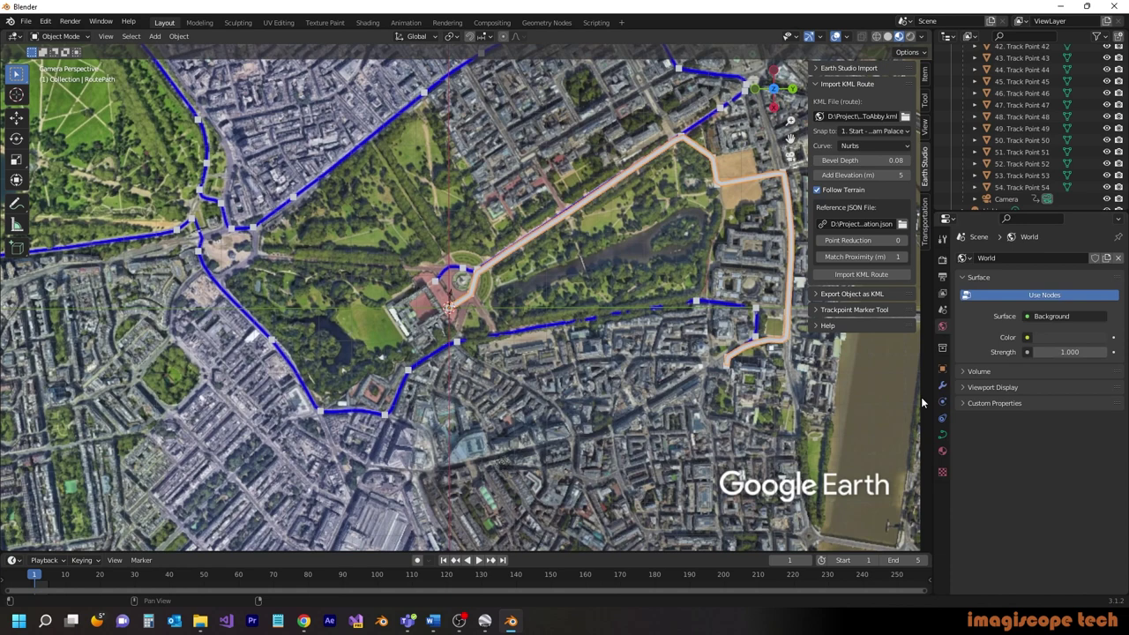
scroll(1034, 149, up, 5)
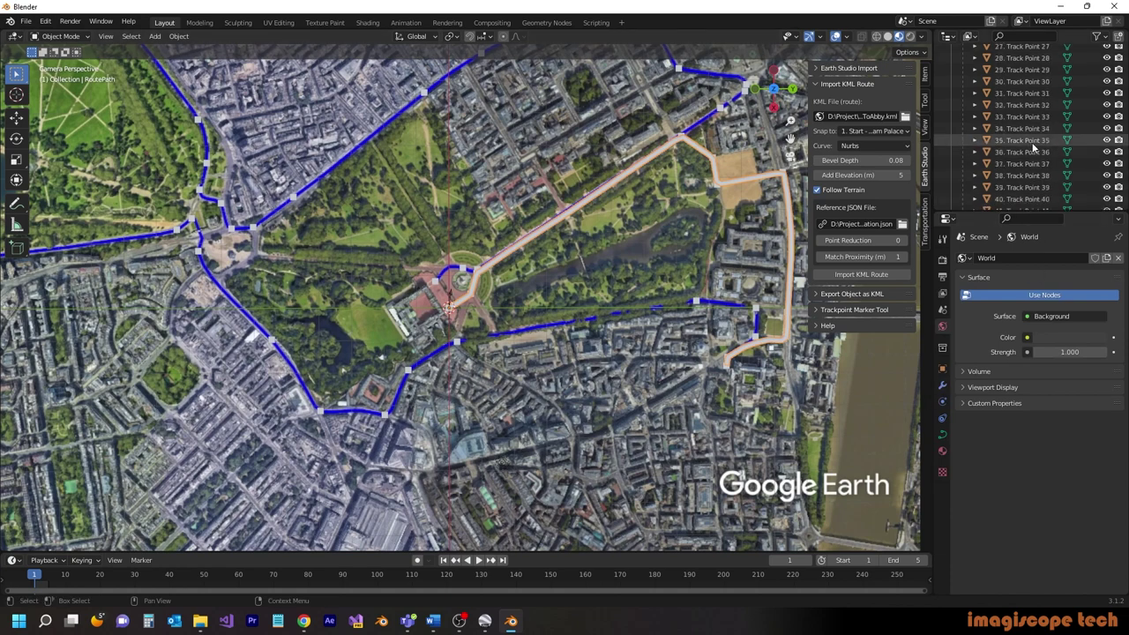
scroll(1033, 147, up, 10)
click(965, 87)
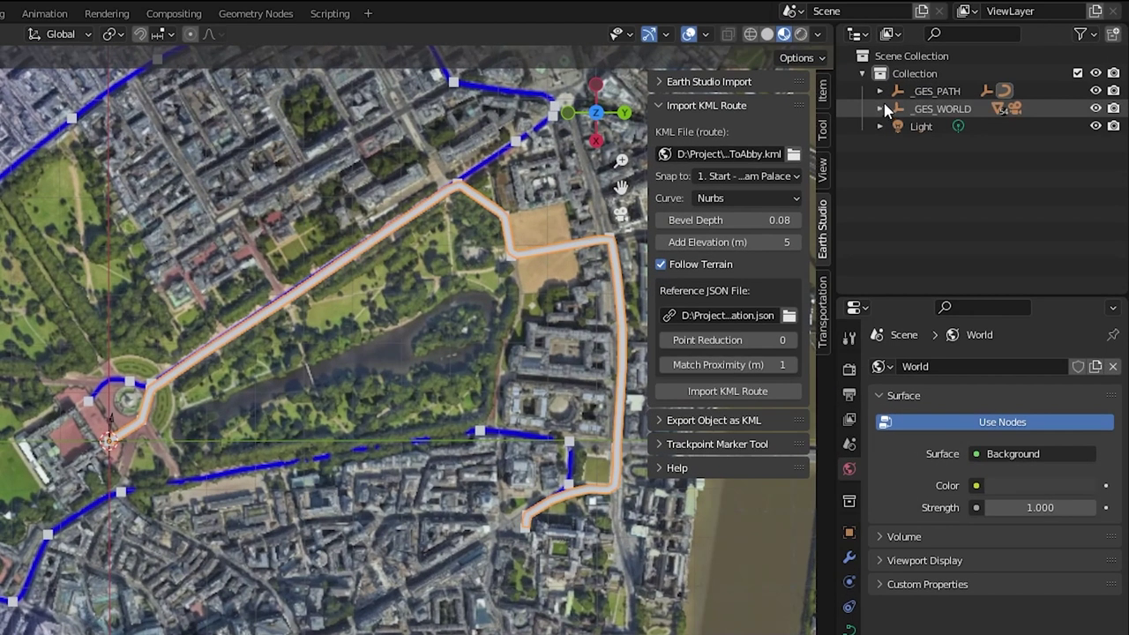
click(879, 91)
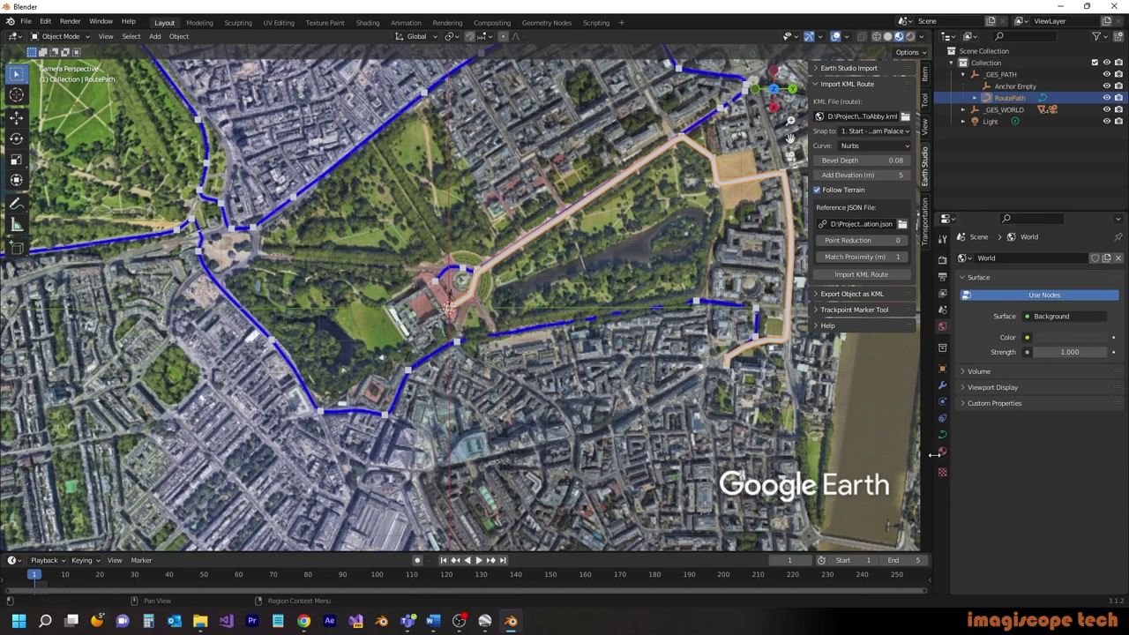
Create a new material for RoutePath and give it a yellow base color
click(849, 634)
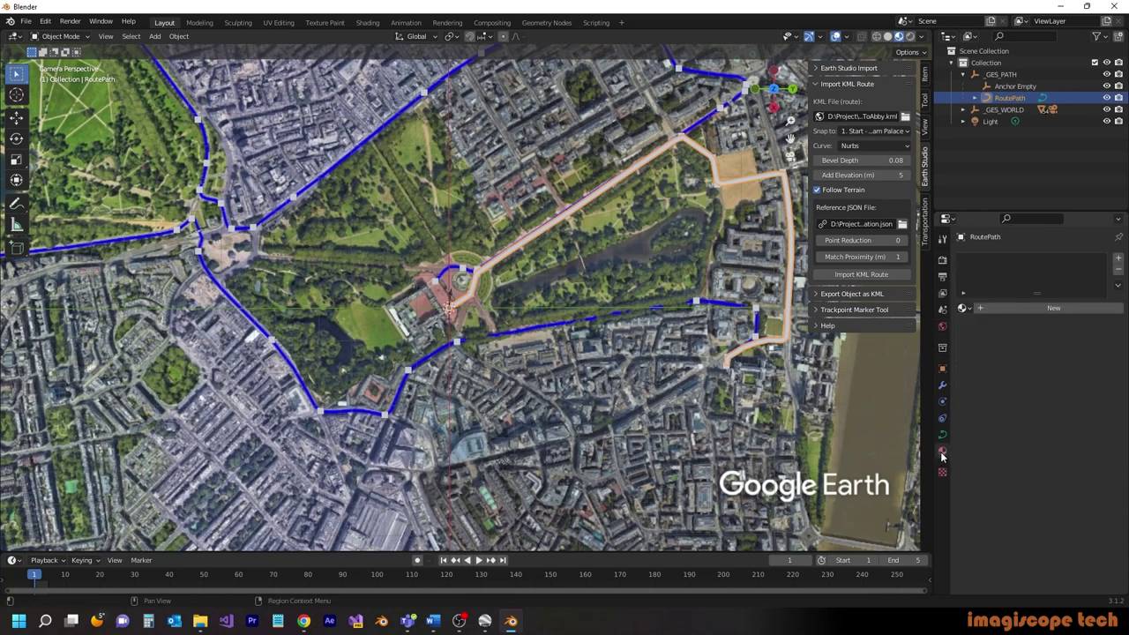
click(1034, 308)
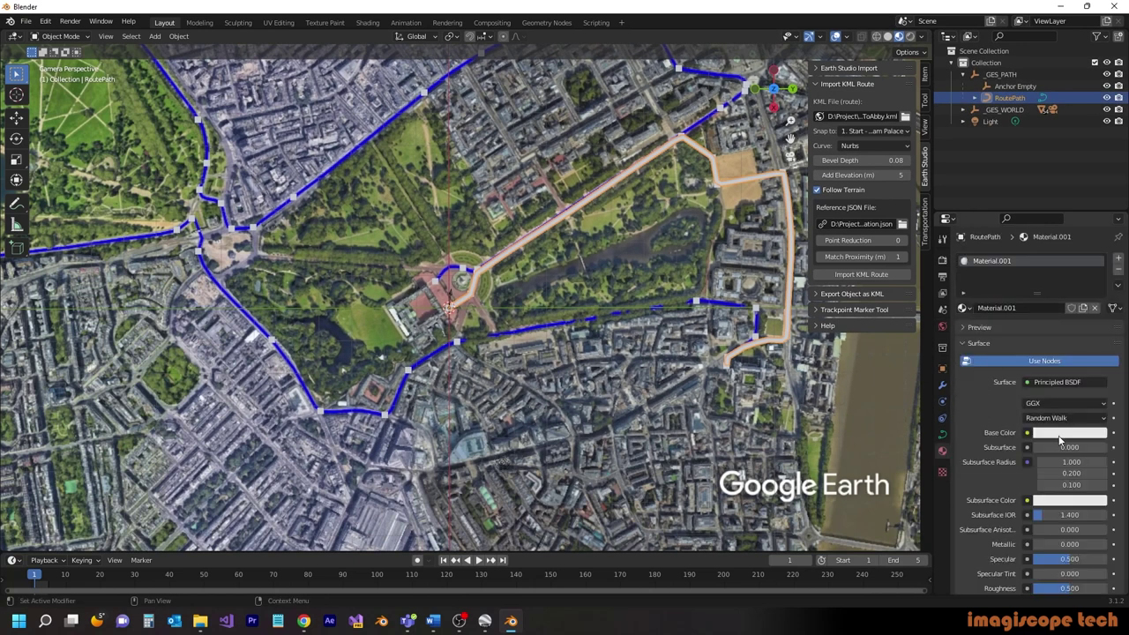
click(1061, 436)
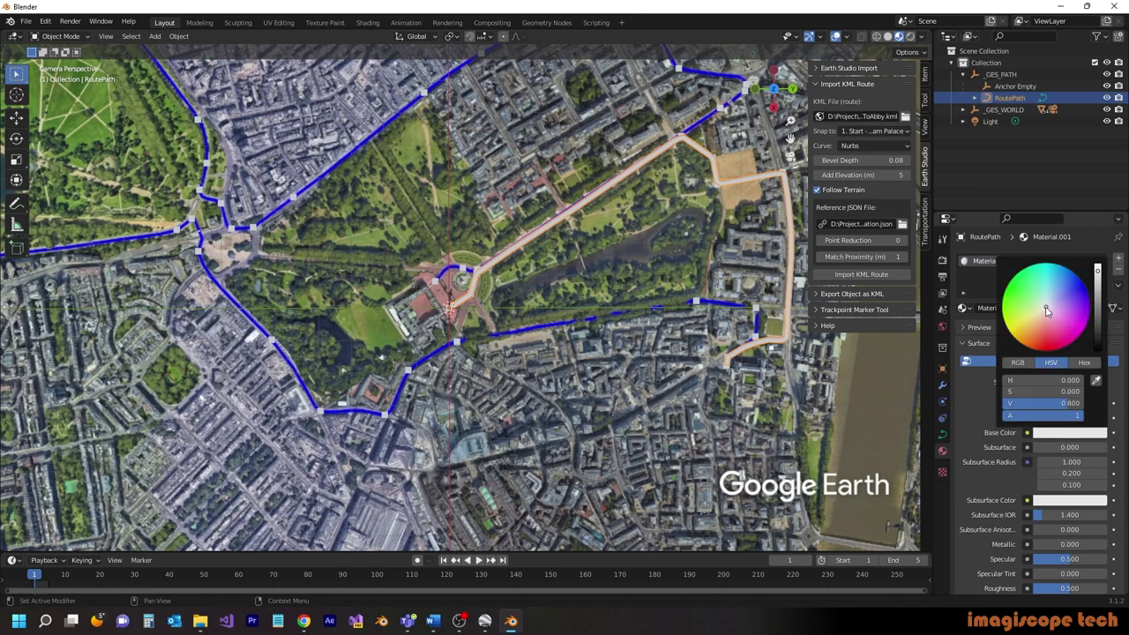
drag(1047, 311, 1013, 334)
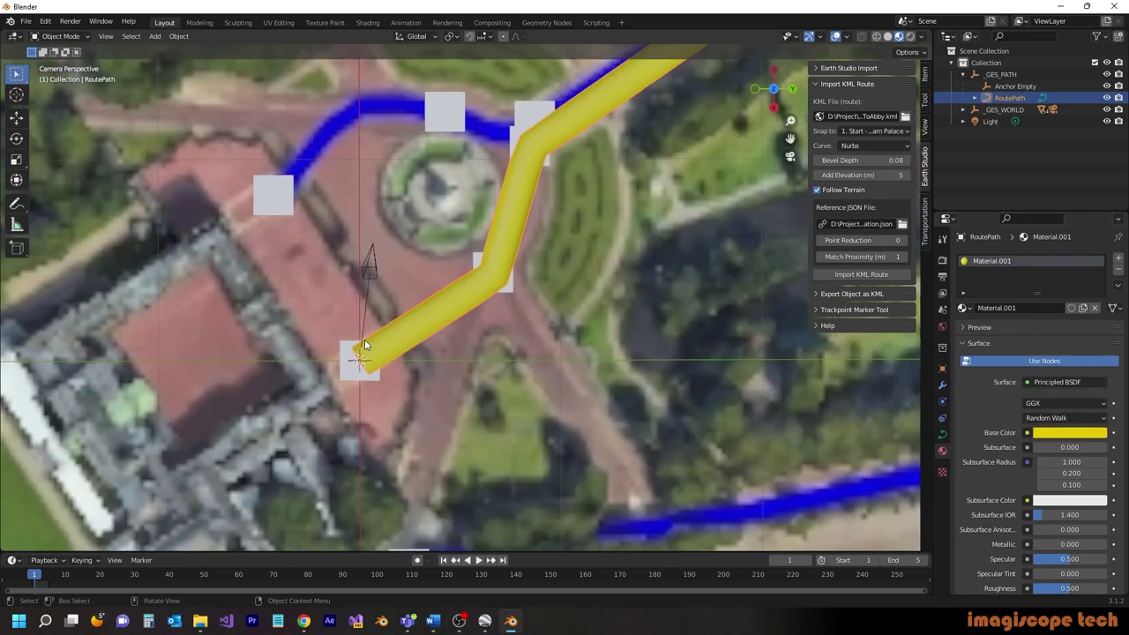
Examine the start of the route at the palace and the curve's shape, geometry and bevel settings
scroll(365, 342, up, 2)
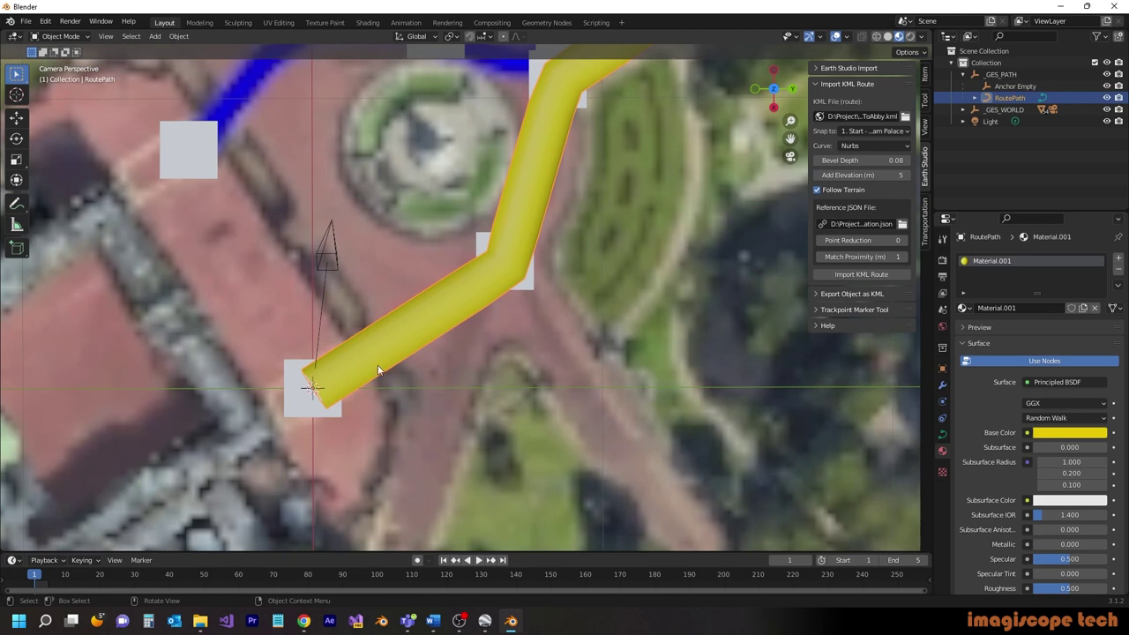
click(942, 438)
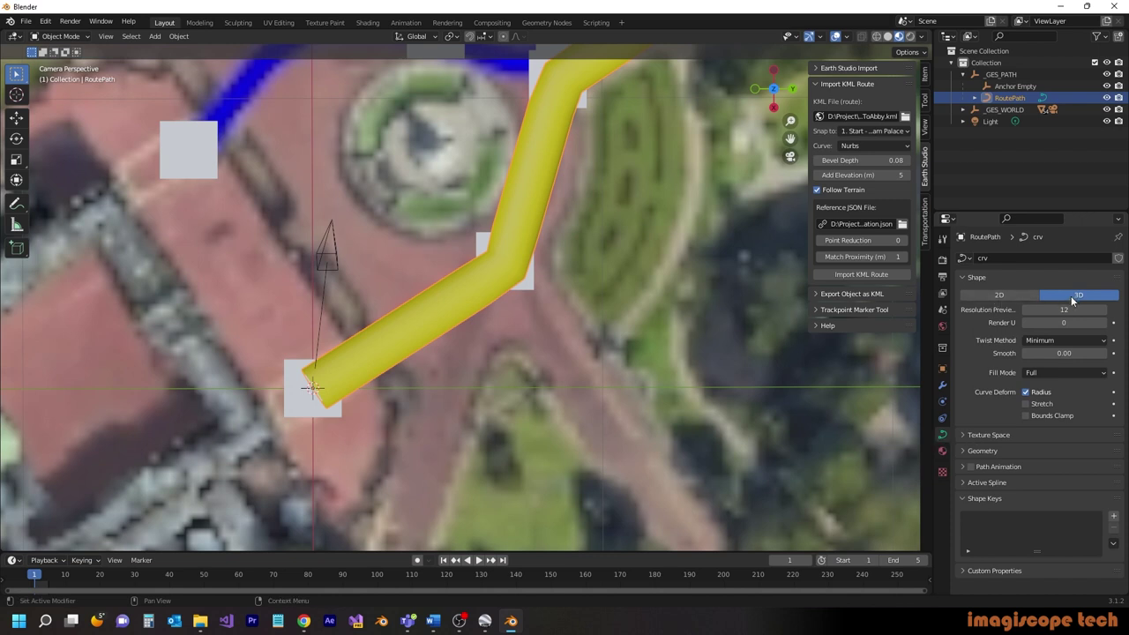
click(963, 450)
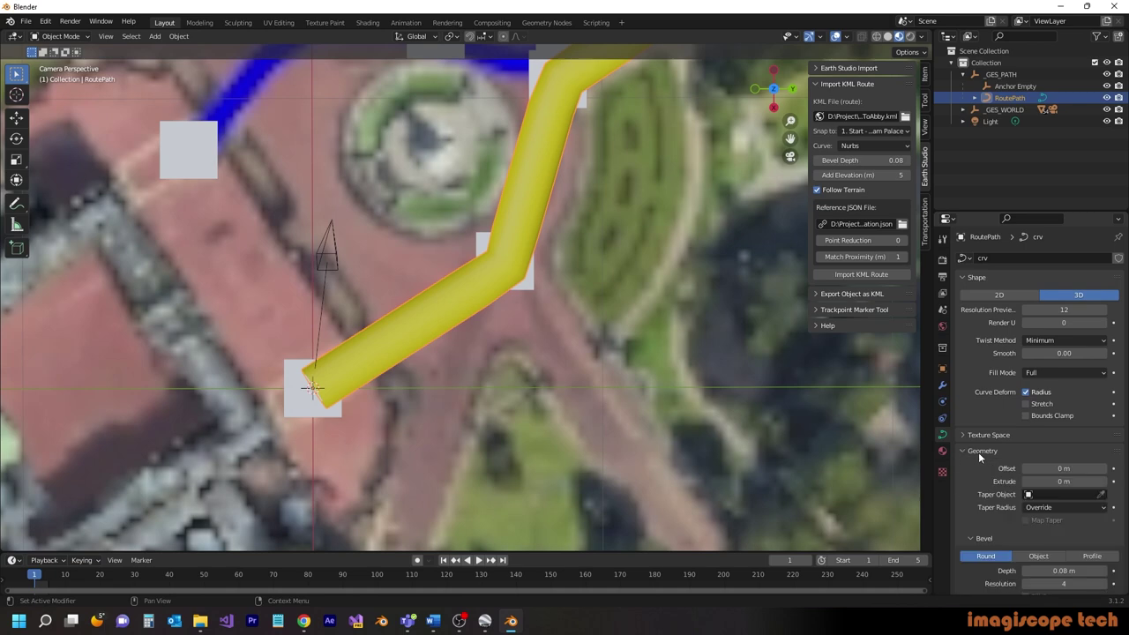
scroll(982, 461, down, 3)
scroll(982, 461, down, 2)
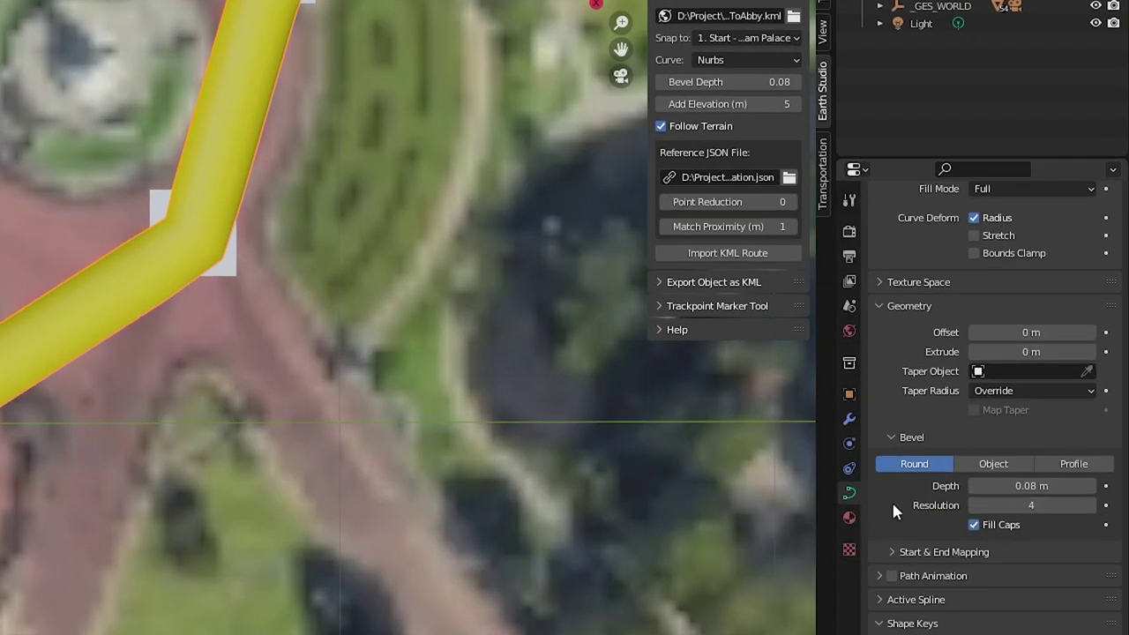
scroll(892, 501, down, 1)
Set the route's active spline to Order U 4 and enable Endpoint U
click(906, 589)
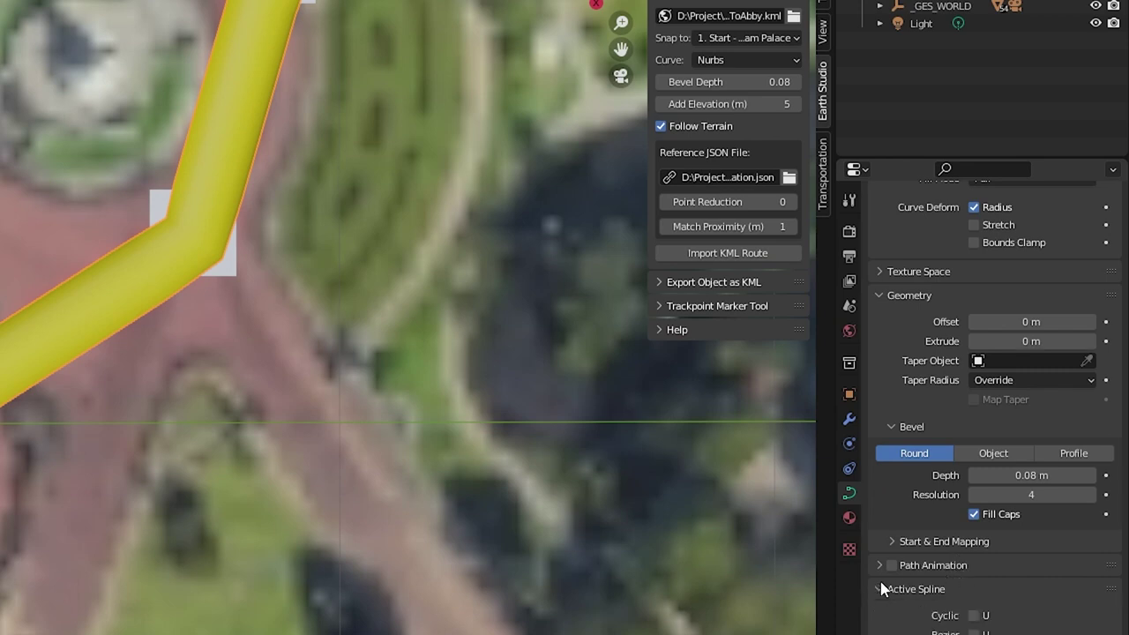
scroll(935, 565, down, 4)
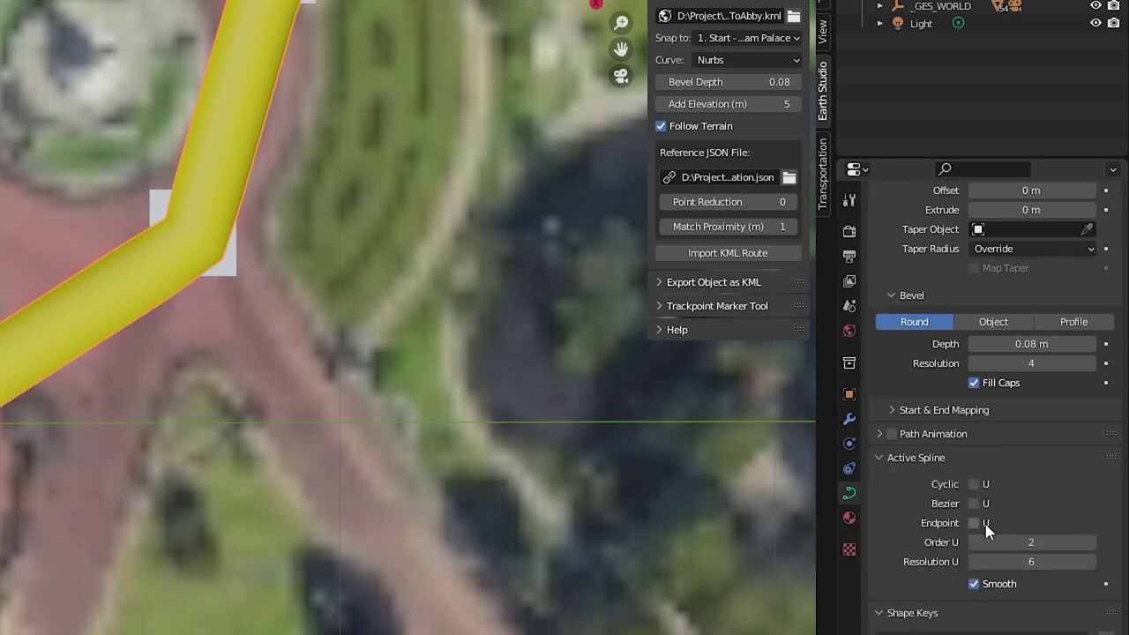
click(1058, 545)
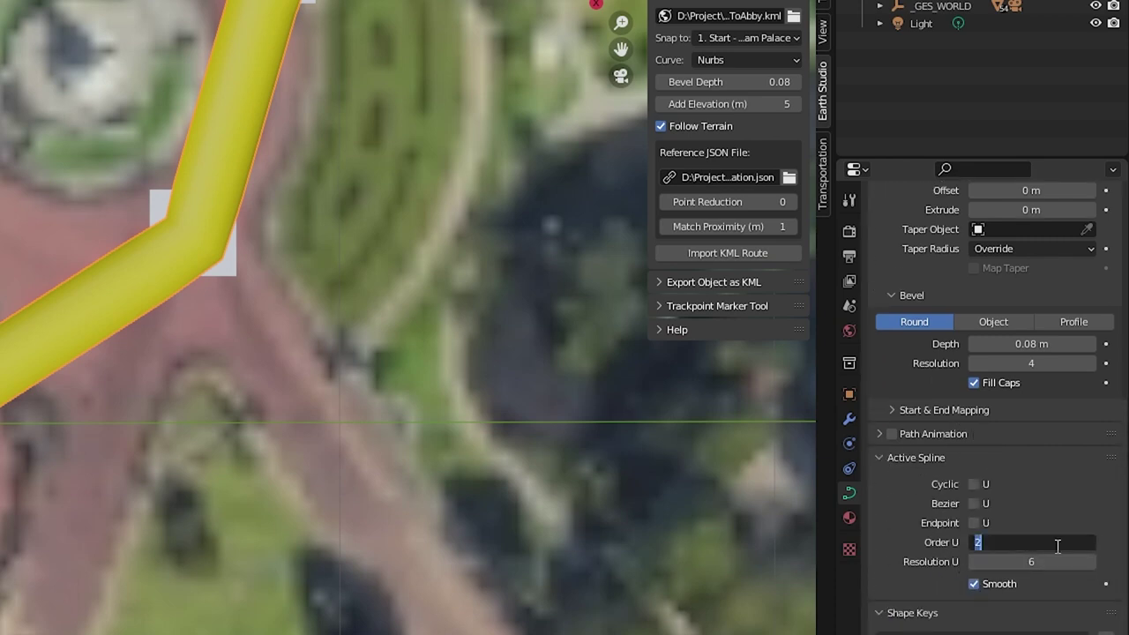
key(Return)
scroll(304, 207, down, 4)
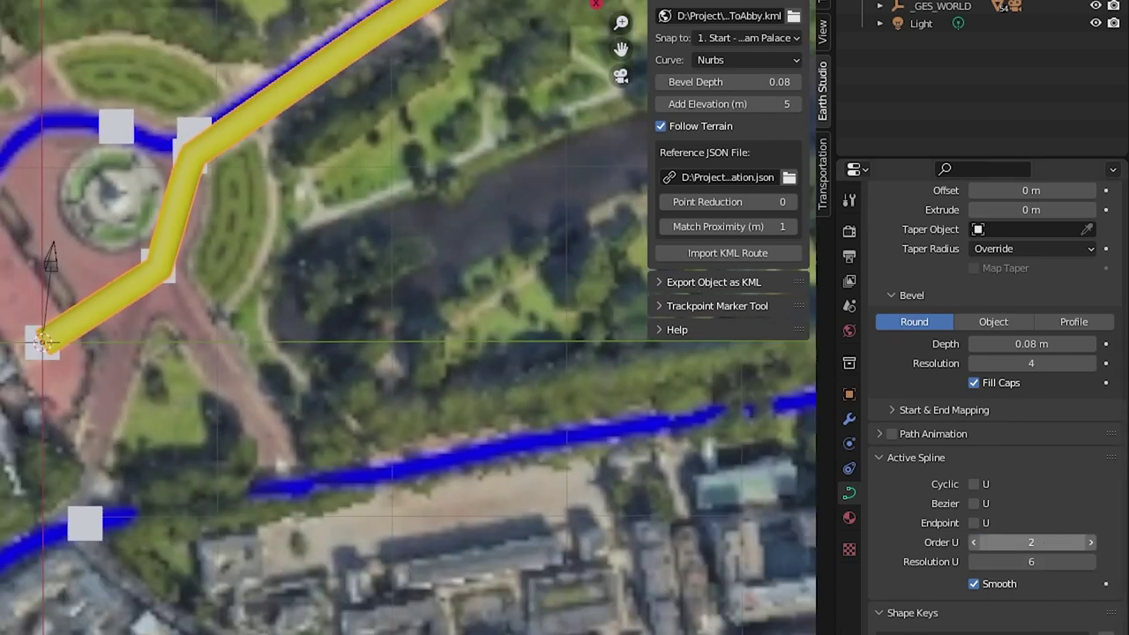
click(1056, 545)
key(Return)
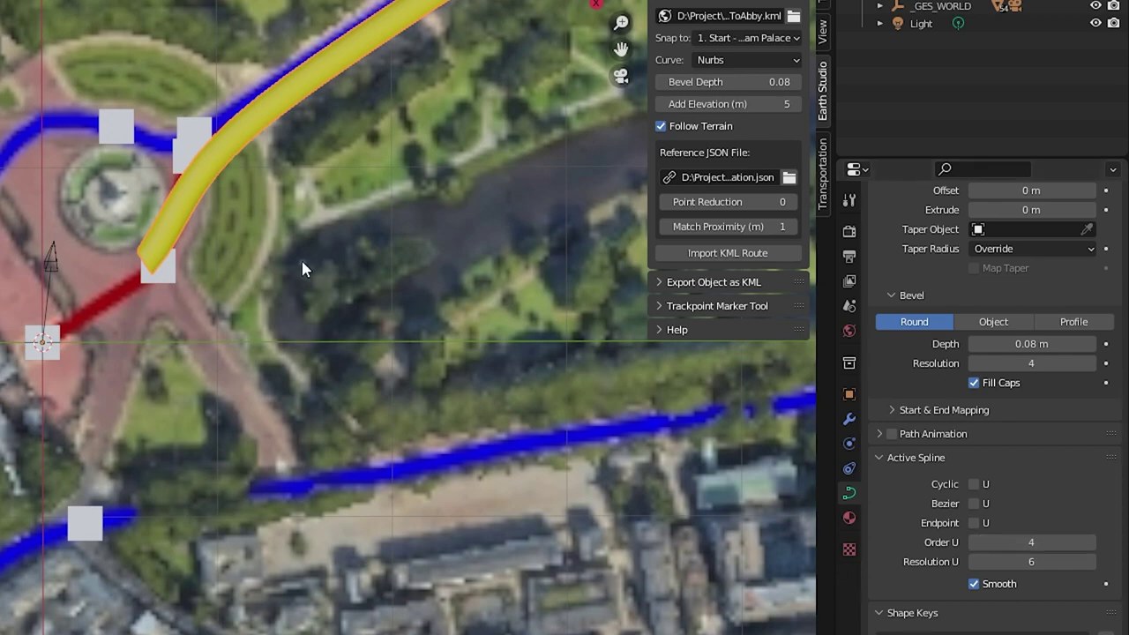
click(974, 524)
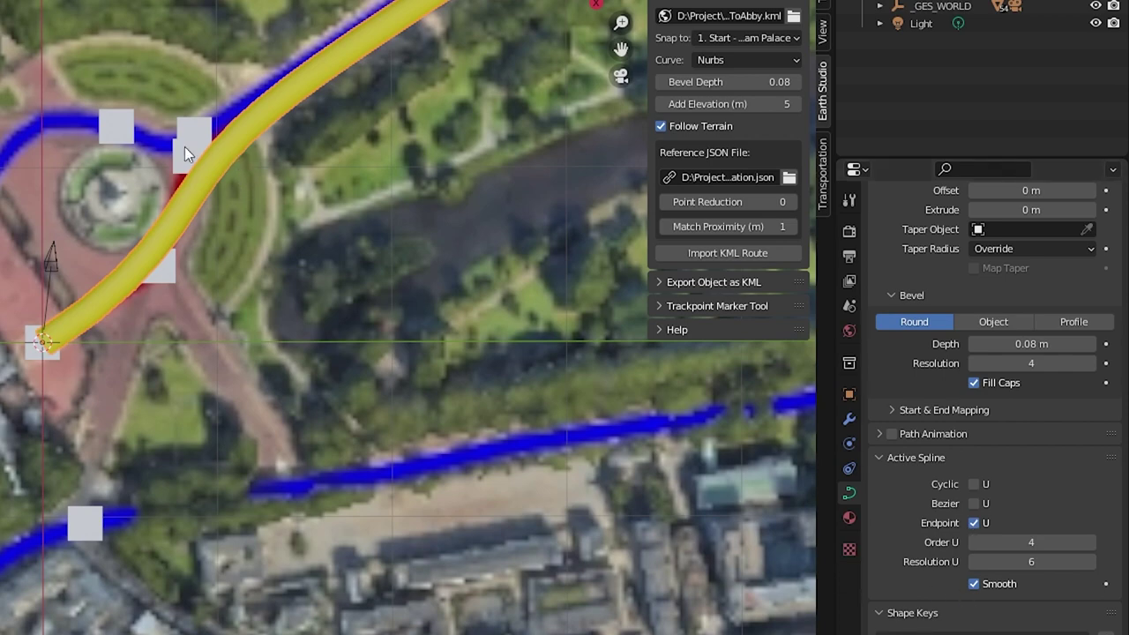
In Edit Mode, subdivide the route segment beside the palace roundabout and the one leading from it onto the straight avenue
key(Tab)
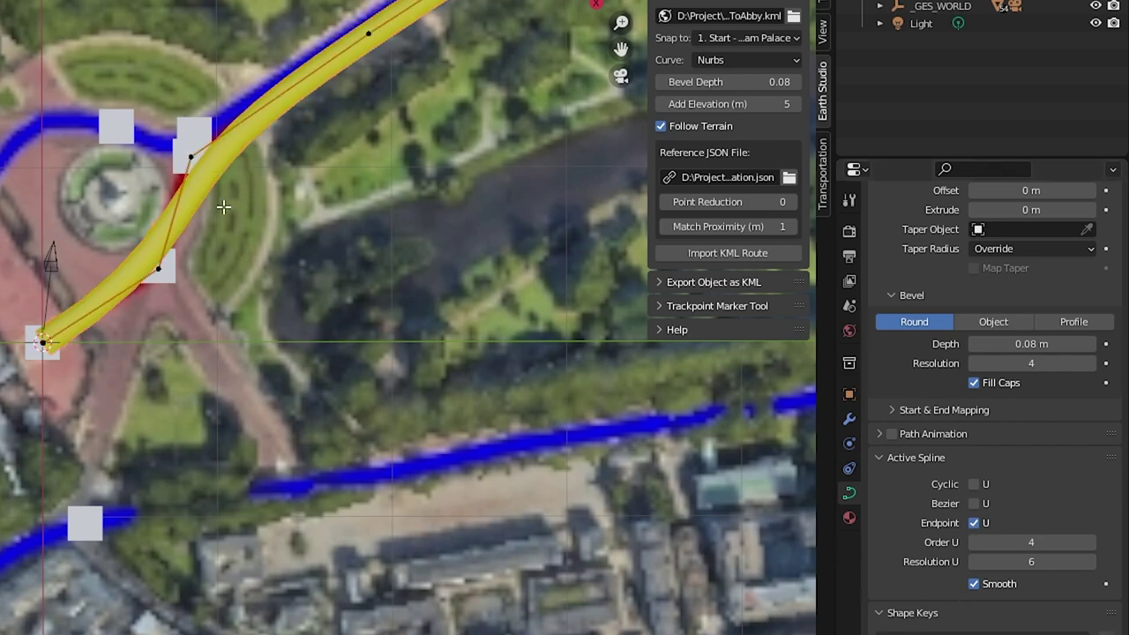
click(190, 157)
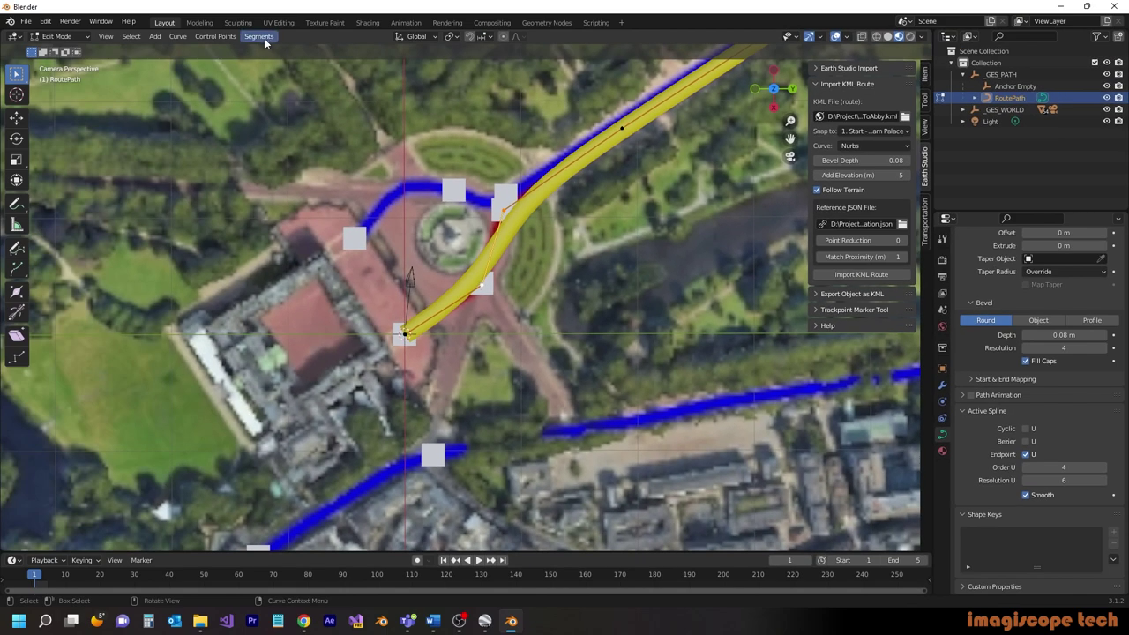
click(265, 41)
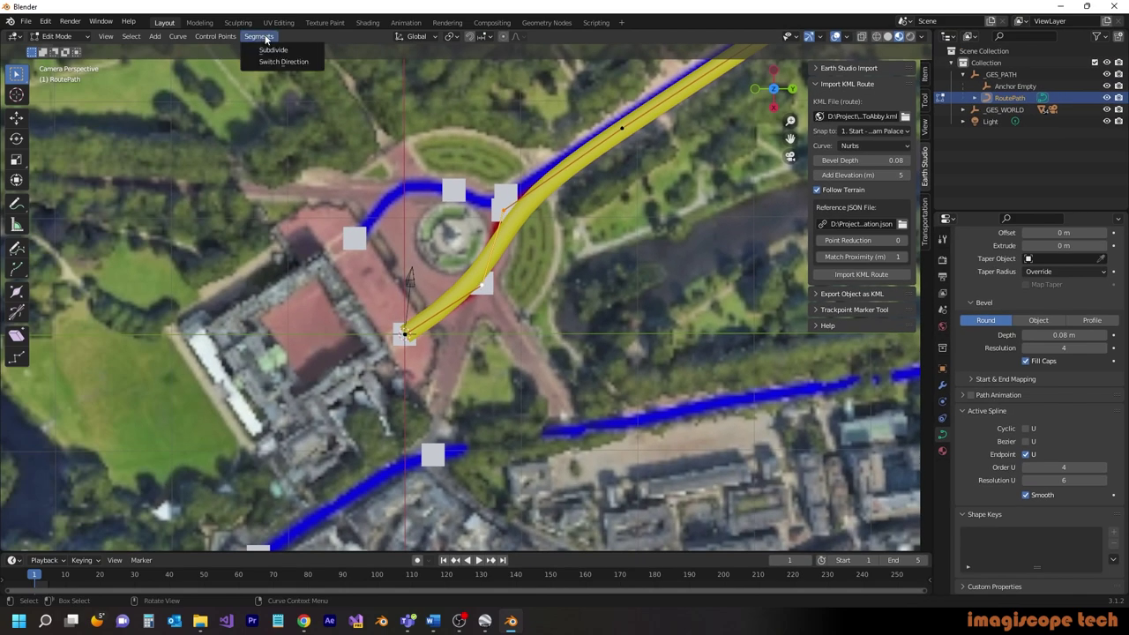
click(265, 49)
click(504, 210)
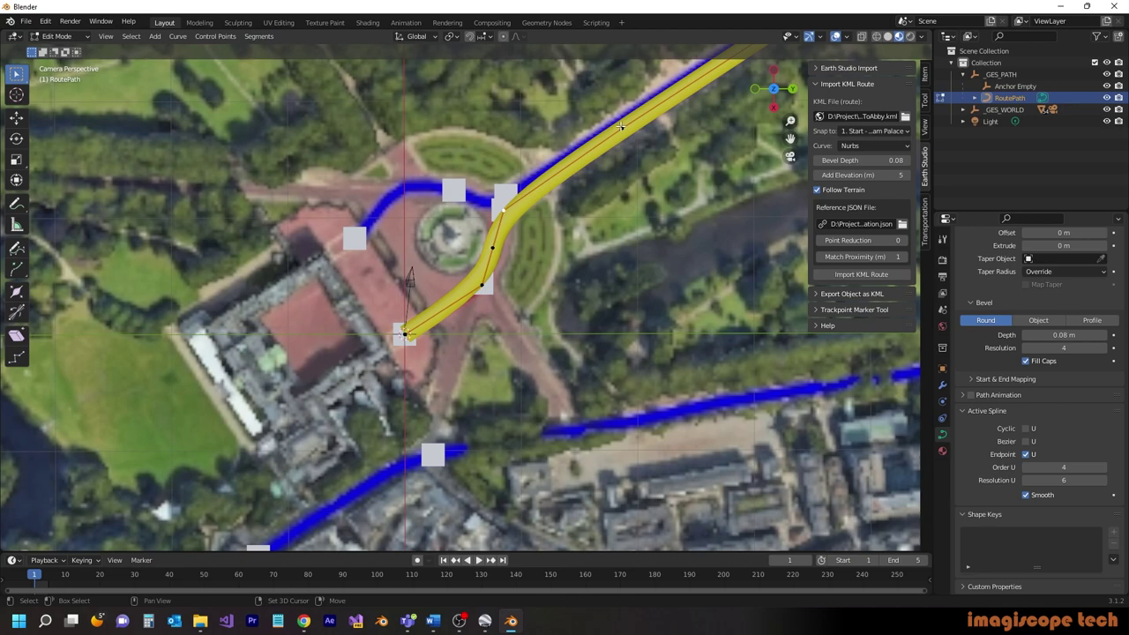
click(257, 37)
click(260, 50)
Subdivide the route segments on both sides of the bend where the straight avenue ends, before the sandy parade ground
shift+middle_drag(647, 264, 0, 634)
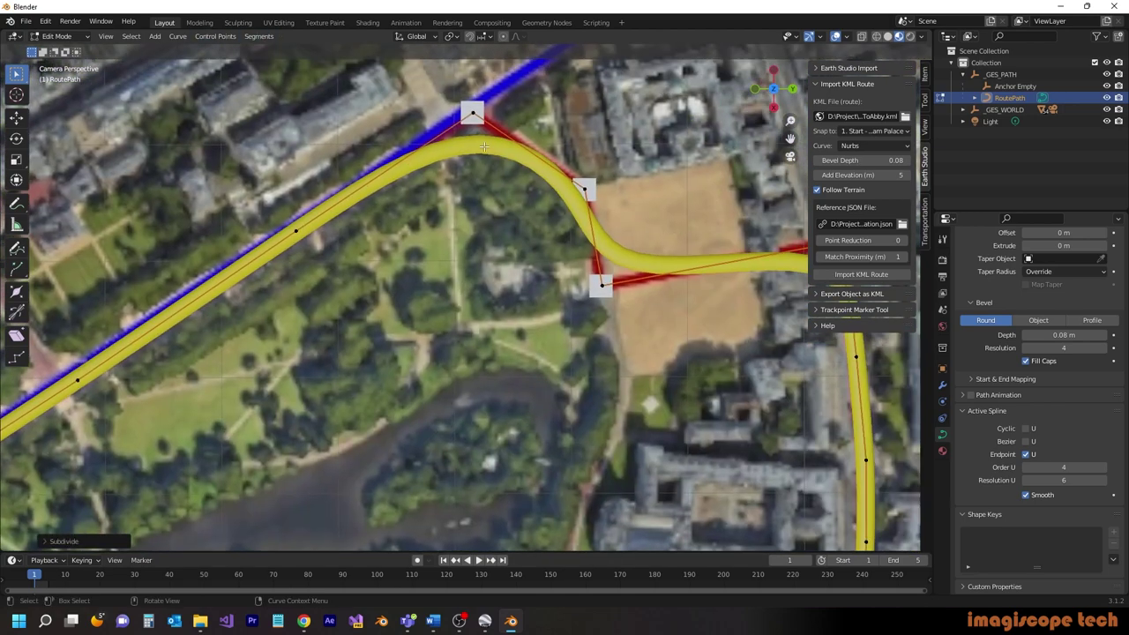
click(473, 113)
shift+click(585, 190)
click(269, 39)
click(277, 51)
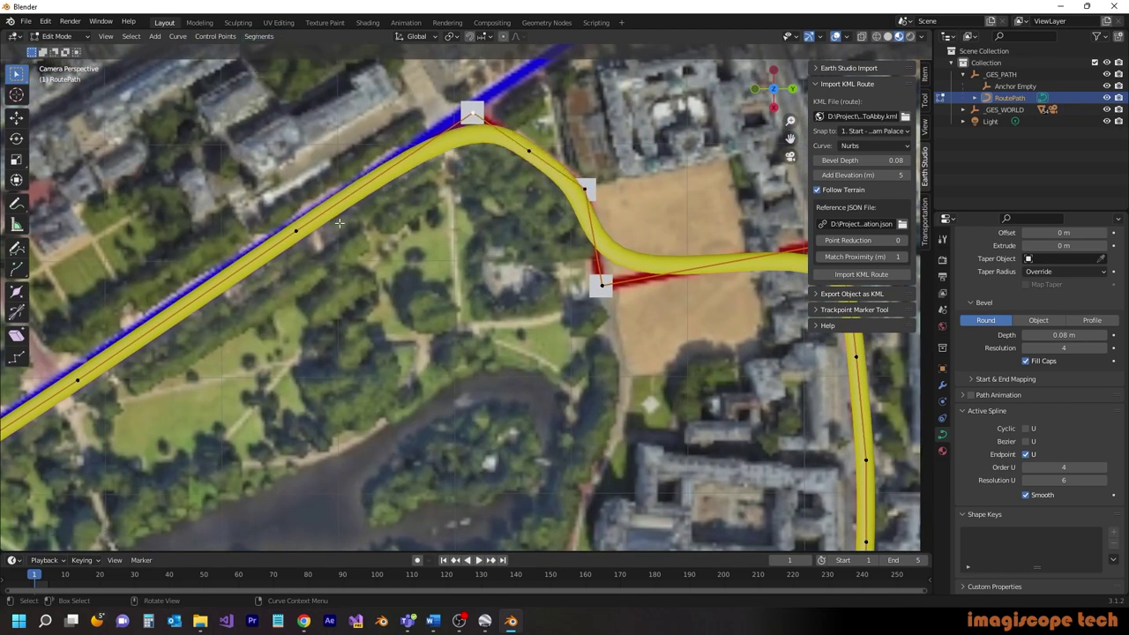
click(264, 38)
click(278, 51)
Subdivide the two shorter segments touching the avenue's end bend once more so the curve hugs the corner
click(472, 114)
shift+click(385, 172)
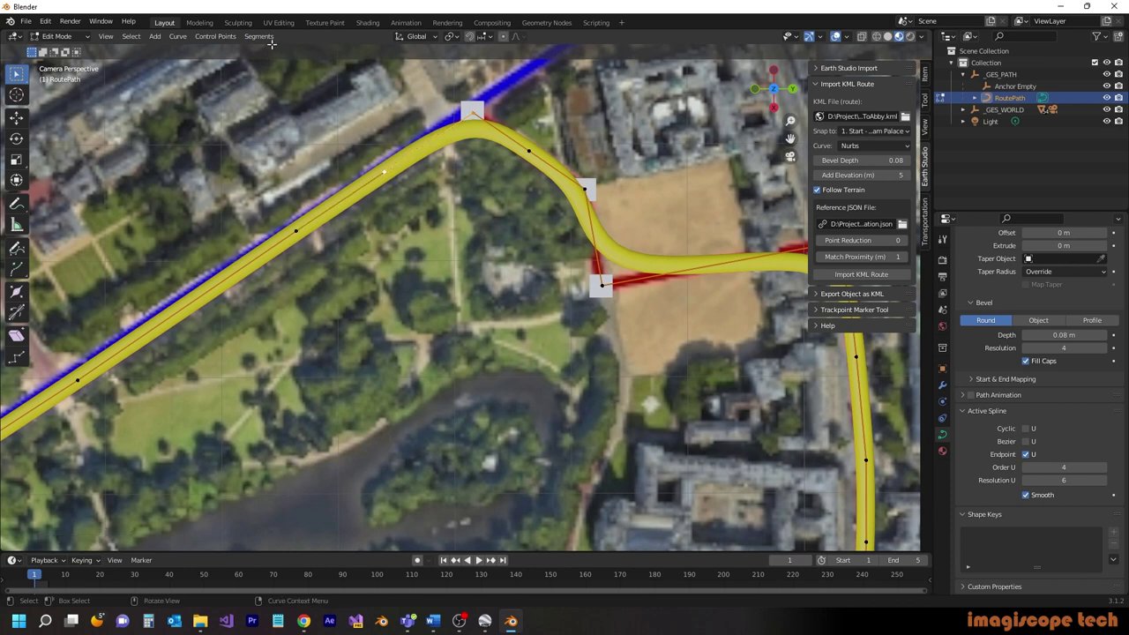
click(260, 37)
click(272, 51)
click(528, 151)
shift+click(470, 112)
click(260, 37)
click(258, 50)
Subdivide the route segment at the parade ground's near edge and the segment that crosses the ground
click(585, 189)
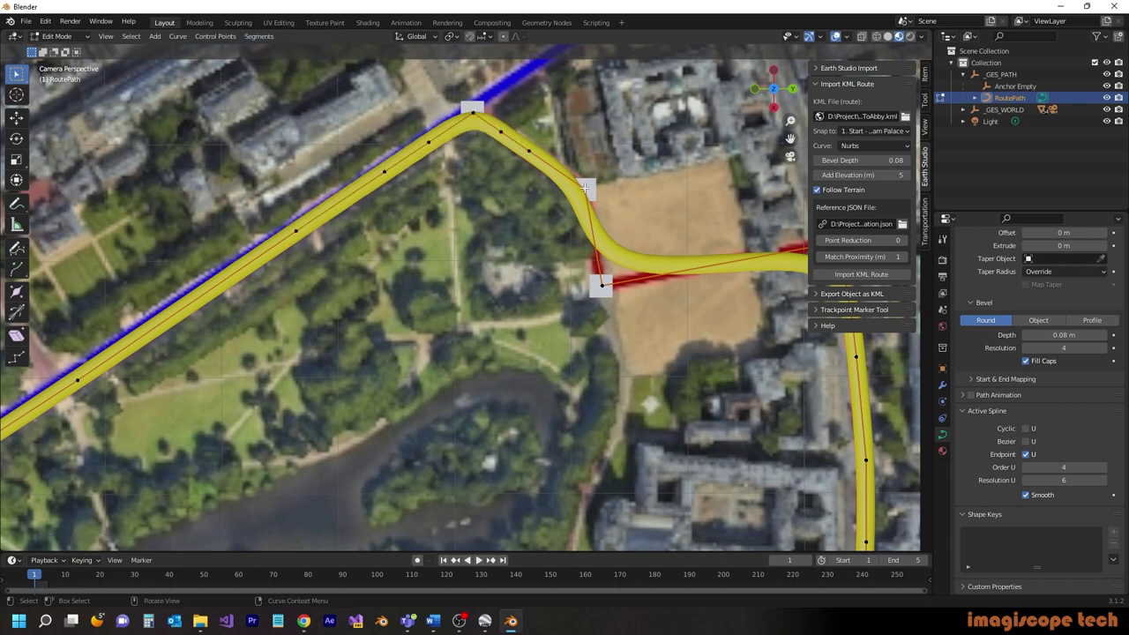
shift+click(602, 286)
click(259, 37)
click(261, 49)
click(603, 285)
shift+middle_drag(603, 286, 443, 296)
shift+click(679, 254)
click(259, 37)
click(269, 50)
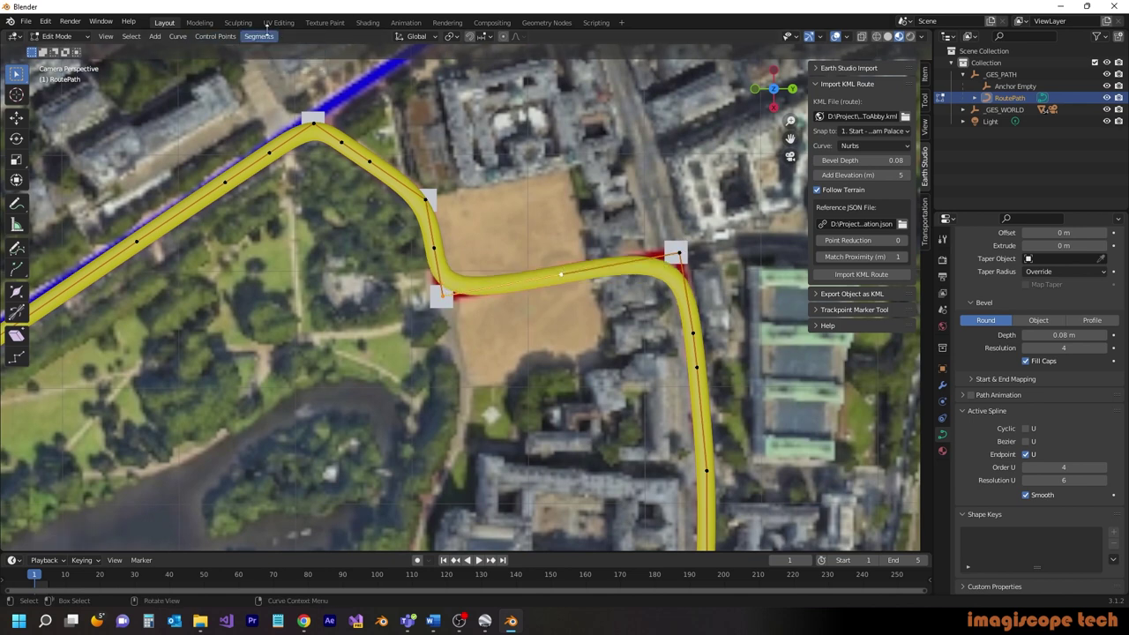
Subdivide the segments on both sides of the corner where the route leaves the parade ground and turns down the main road
click(562, 277)
shift+click(680, 254)
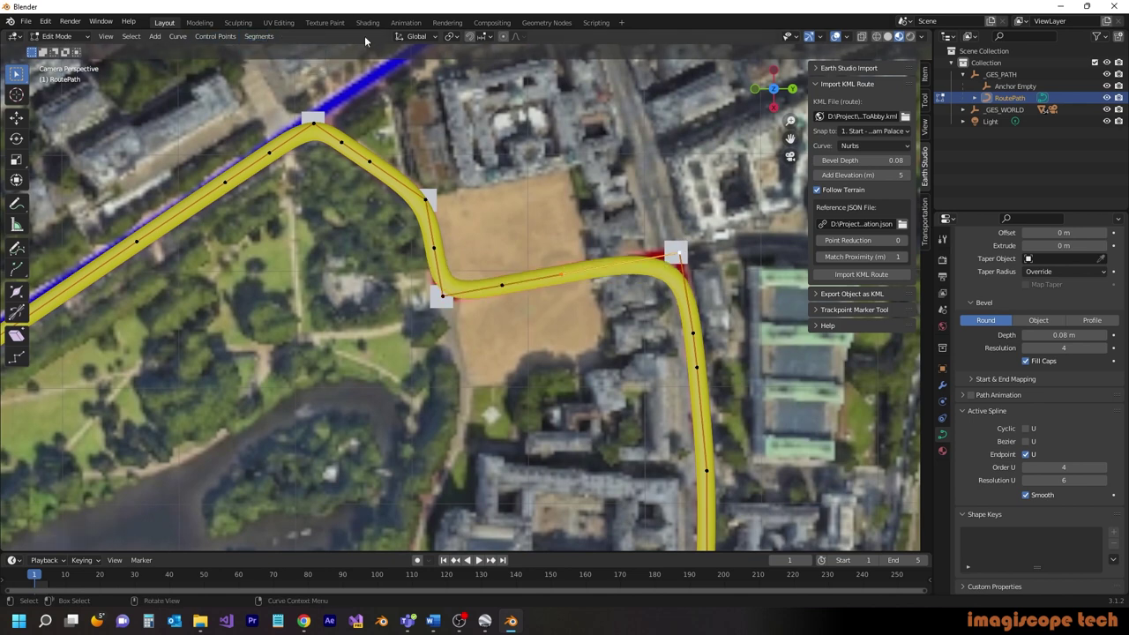
click(259, 37)
click(270, 51)
click(693, 333)
shift+click(680, 253)
click(260, 37)
click(269, 50)
Subdivide the segment just before the final turn at the Abbey end of the route
key(KP_Decimal)
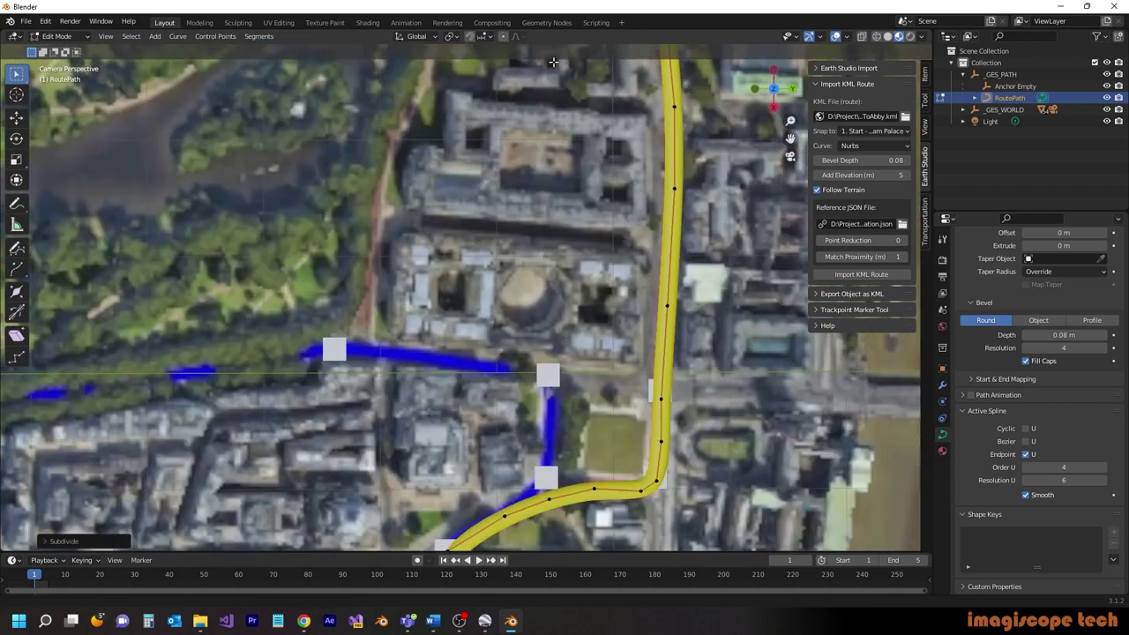
click(418, 350)
shift+click(475, 316)
click(265, 38)
click(269, 50)
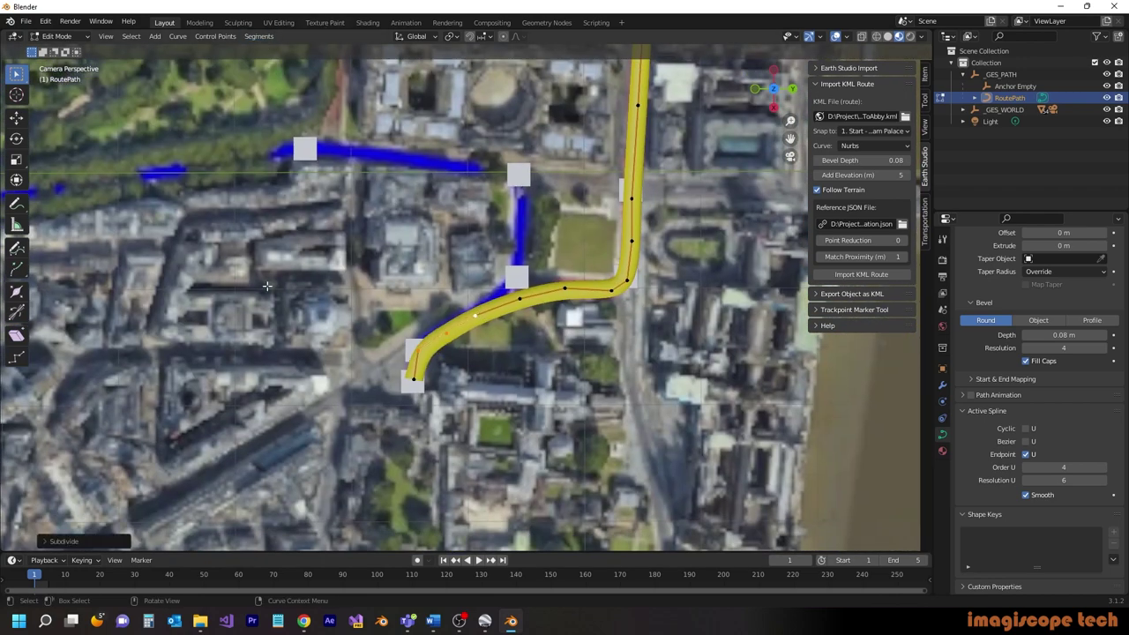
Nudge the control point on the road approaching the Abbey slightly with the Move tool and return to Object Mode
click(520, 299)
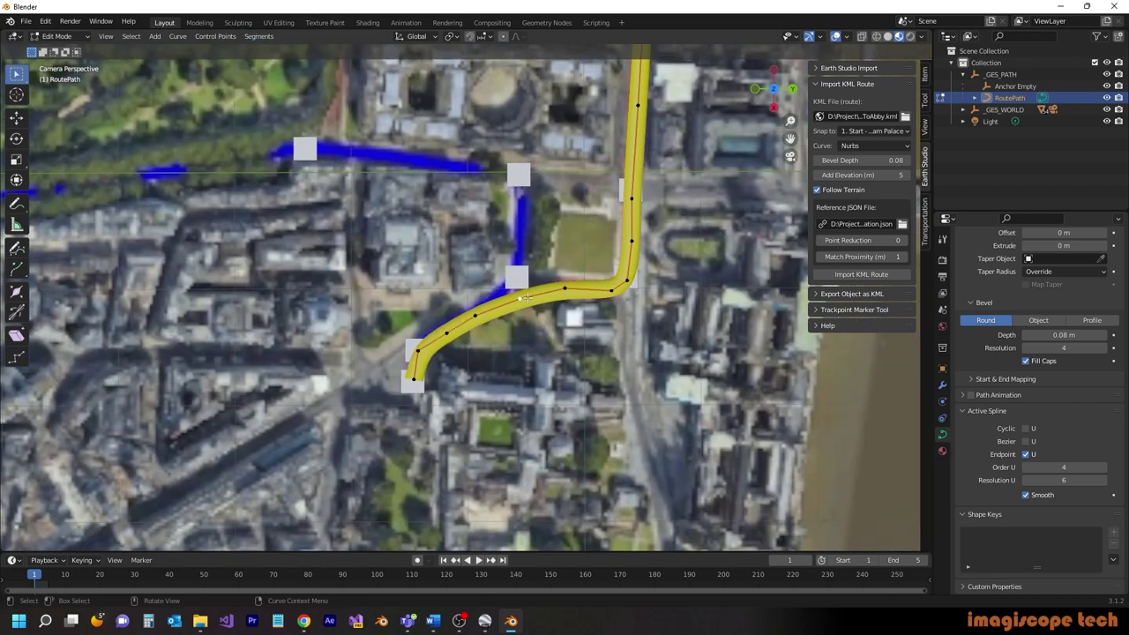
click(16, 117)
drag(540, 316, 540, 314)
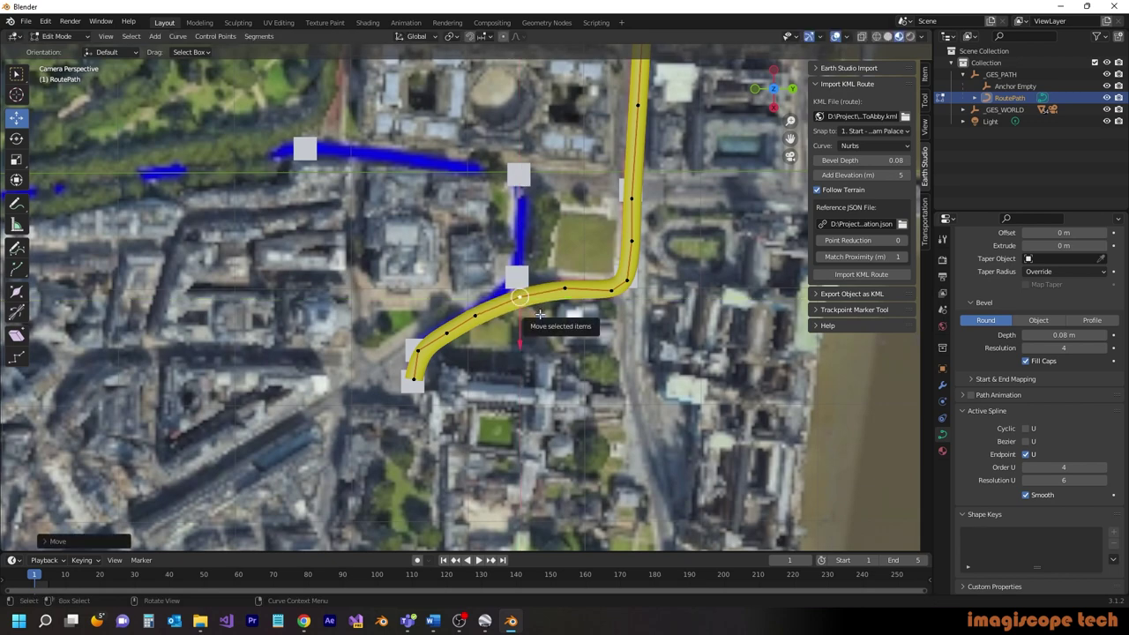
key(Tab)
Import the FromAbby-2.kml route as a Nurbs curve snapped to the trackpoint 2. Start - Abby
shift+middle_drag(575, 217, 522, 186)
scroll(401, 320, down, 3)
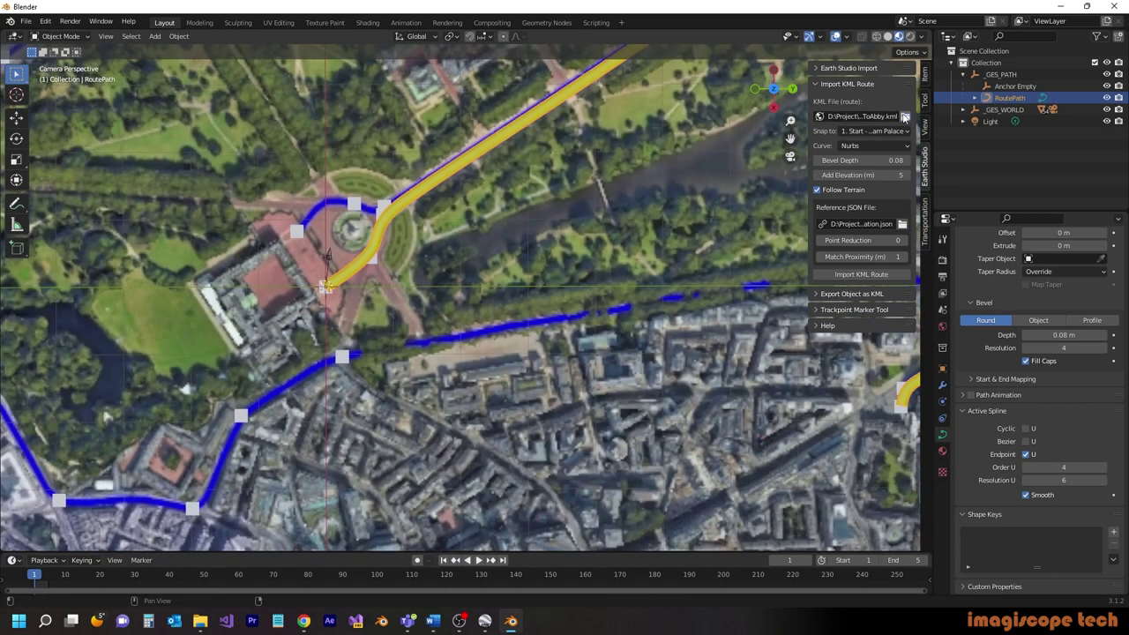
click(905, 116)
click(435, 206)
click(748, 470)
click(865, 132)
click(648, 287)
click(861, 274)
Select RoutePath.001 under _GES_PATH and give its material a dark purple base color
click(963, 74)
click(1015, 98)
click(942, 451)
click(1086, 433)
click(1019, 283)
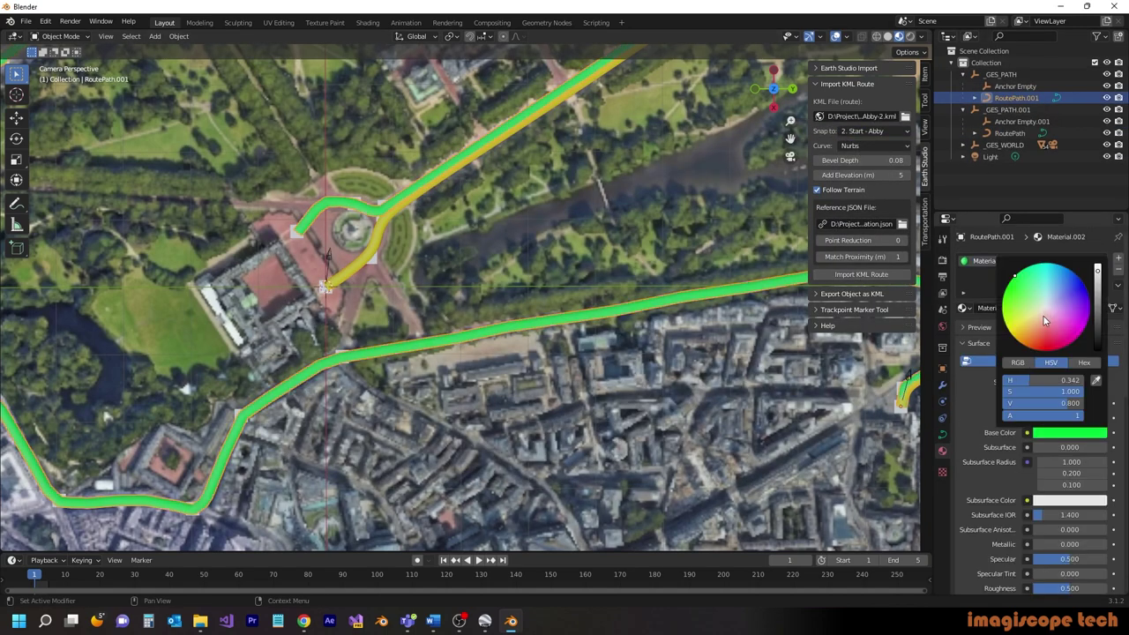
click(1078, 338)
drag(1097, 272, 1097, 291)
Set the active spline of RoutePath.001 to Order U 4
click(943, 434)
text(4)
key(Return)
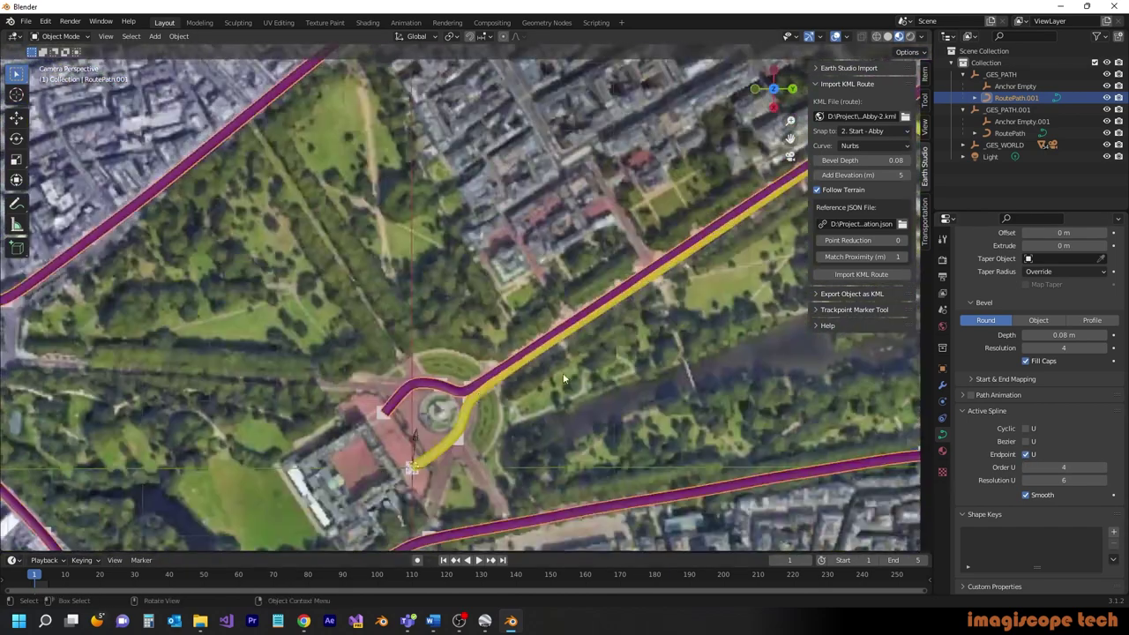
Replace the yellow material on the first route, RoutePath, with the purple Material.002
click(455, 441)
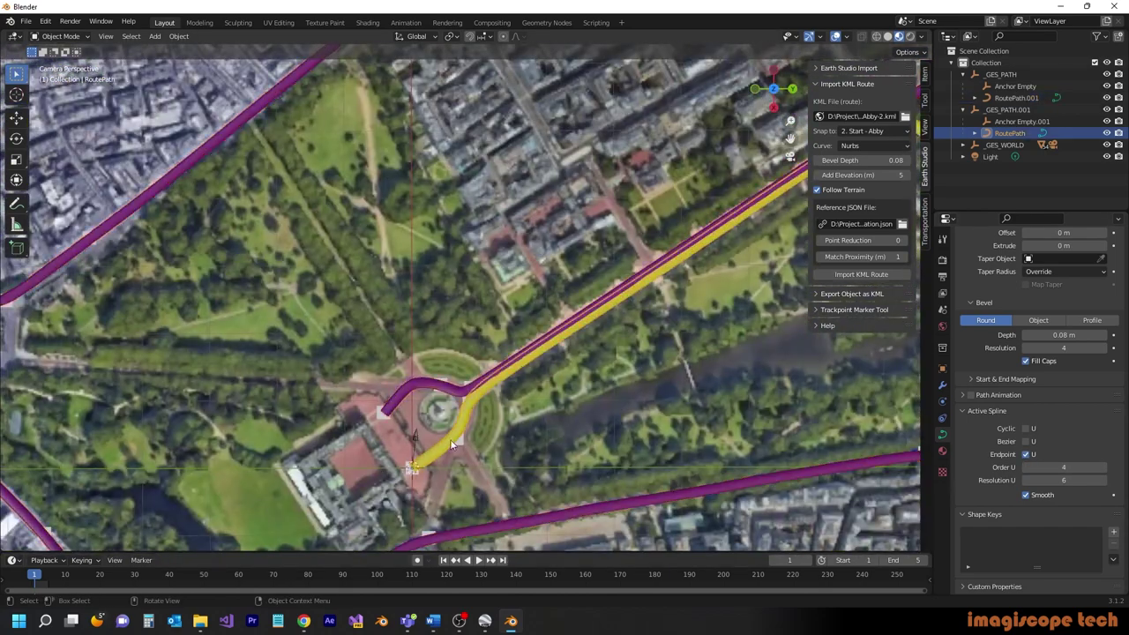
click(942, 451)
click(1118, 258)
click(1118, 269)
click(964, 308)
click(980, 357)
click(527, 438)
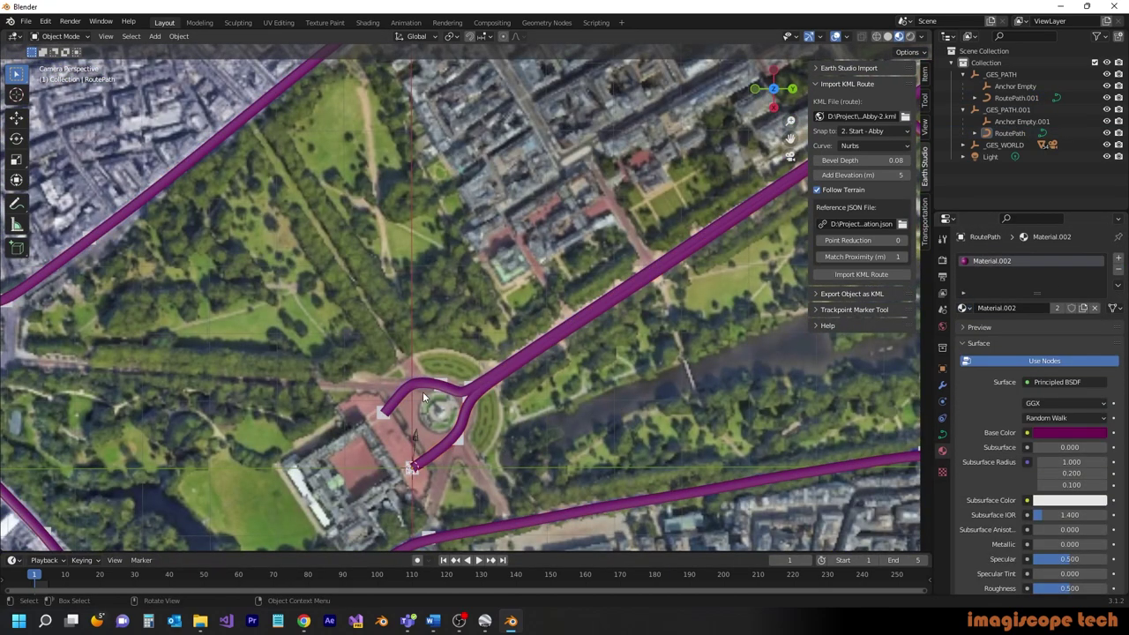
In the Export Object as KML settings, set a magenta fill color and the destination folder D:\Project\Earth\king\
shift+middle_drag(805, 390, 289, 510)
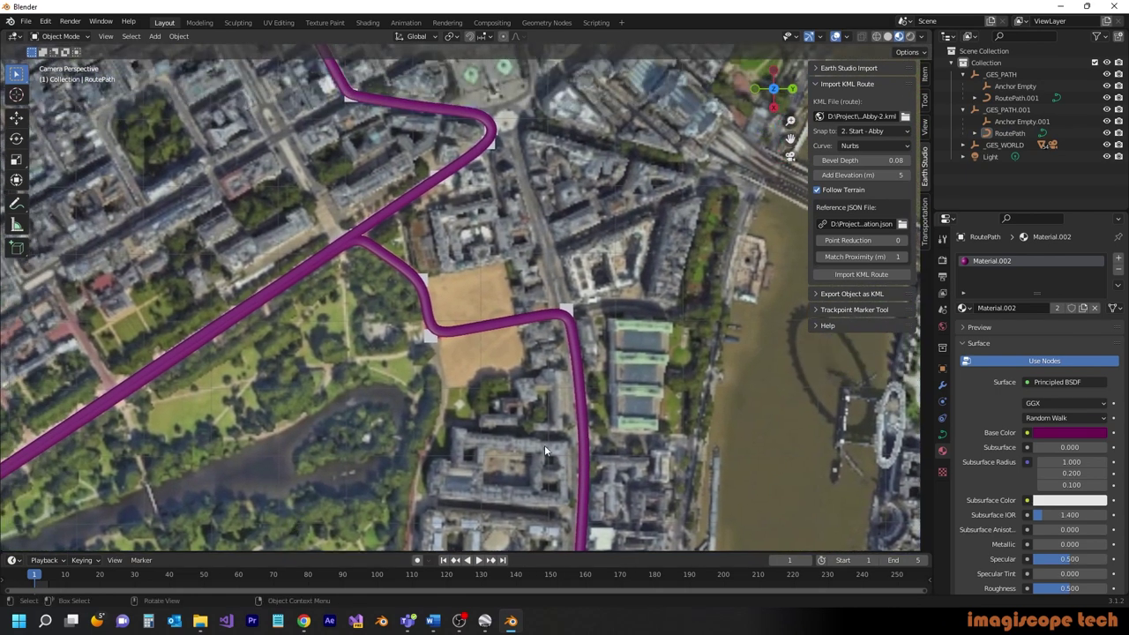
click(815, 86)
click(819, 101)
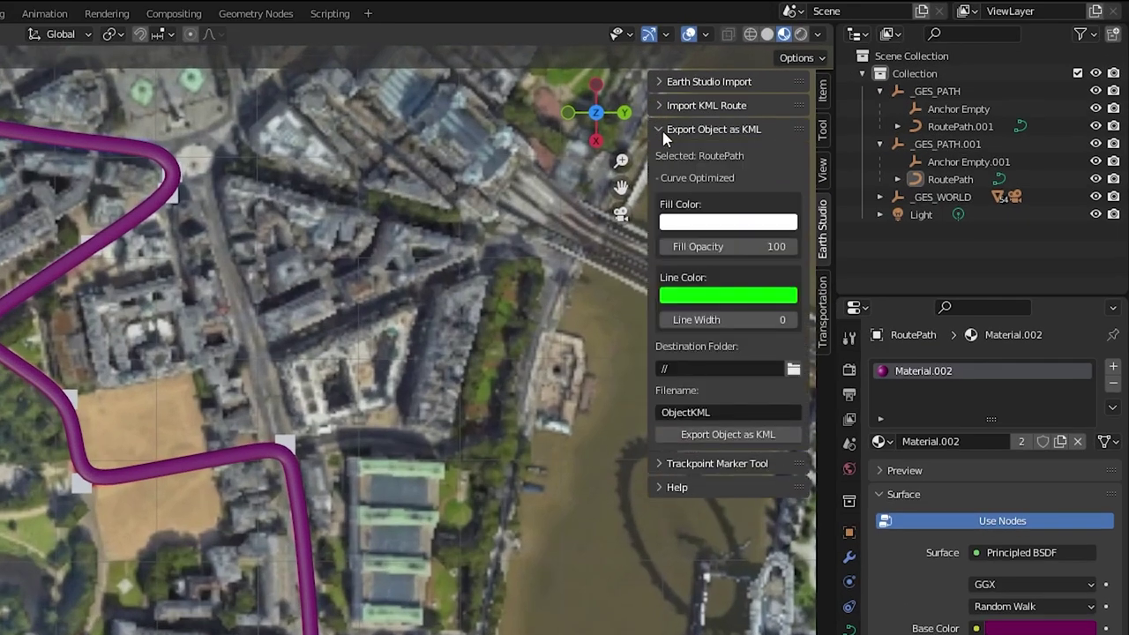
click(729, 225)
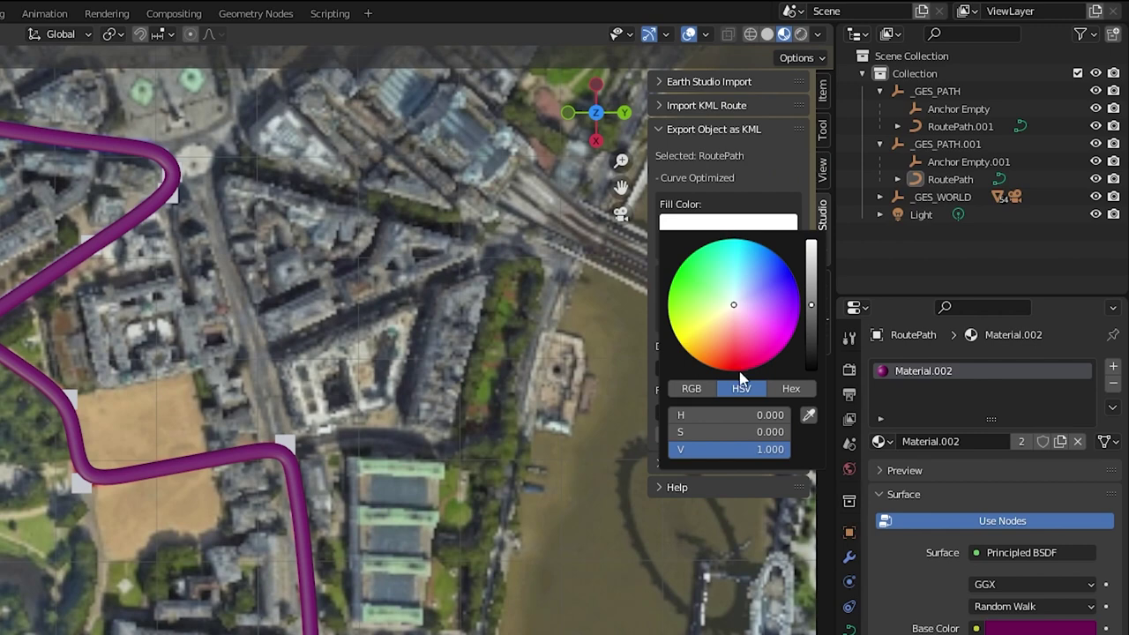
drag(757, 347, 787, 344)
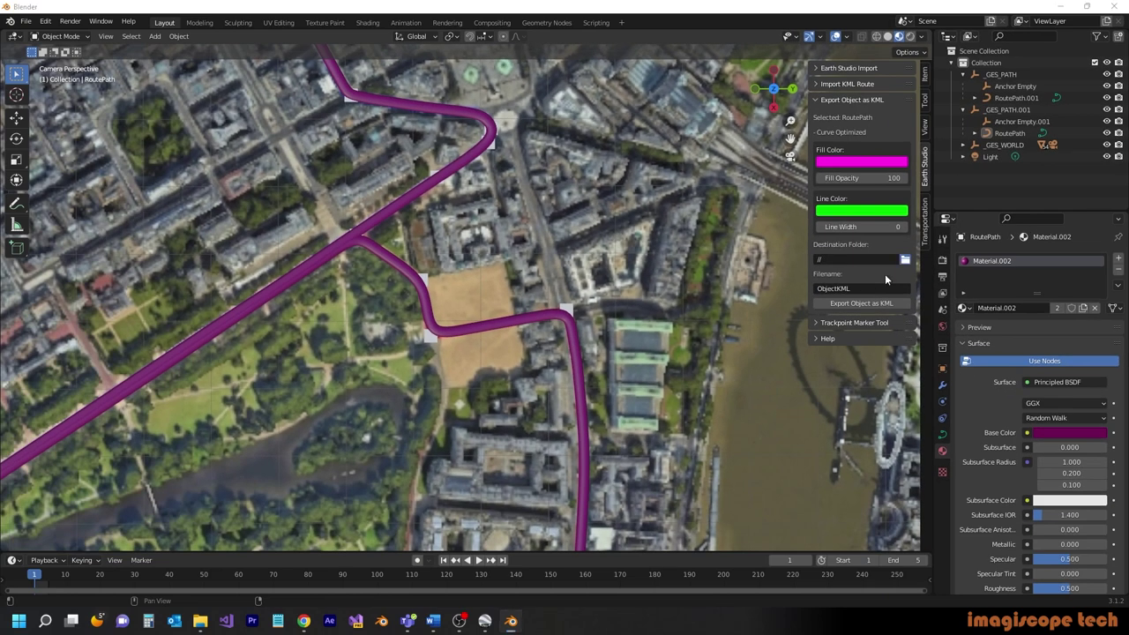
click(793, 367)
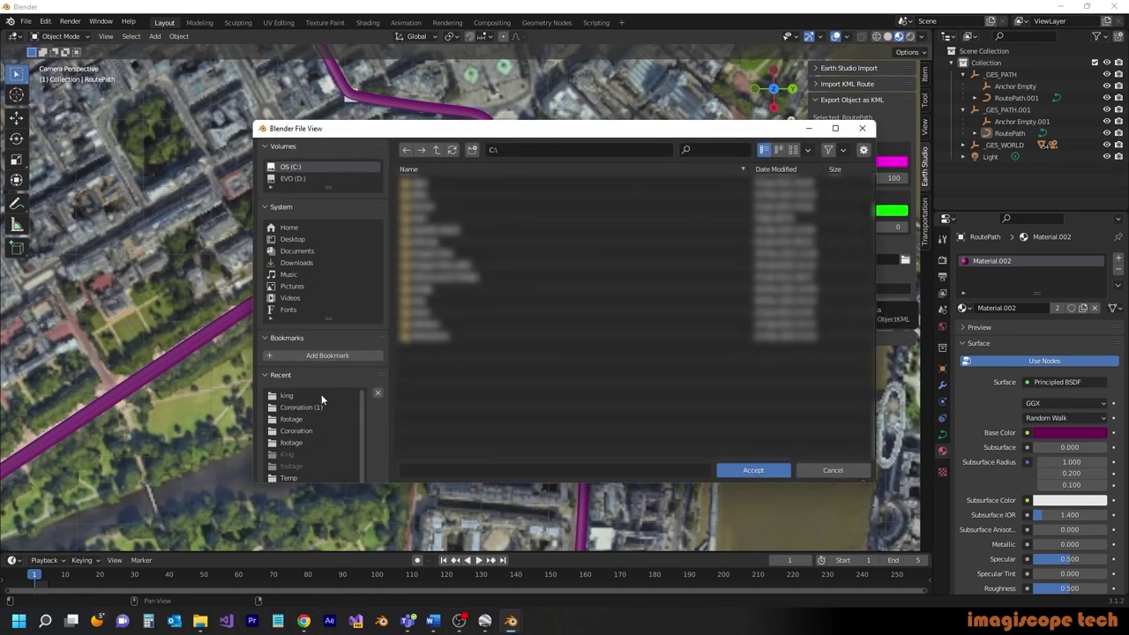
click(753, 470)
Select the RoutePath curve and export it as KML under the filename blender_toabby
click(869, 289)
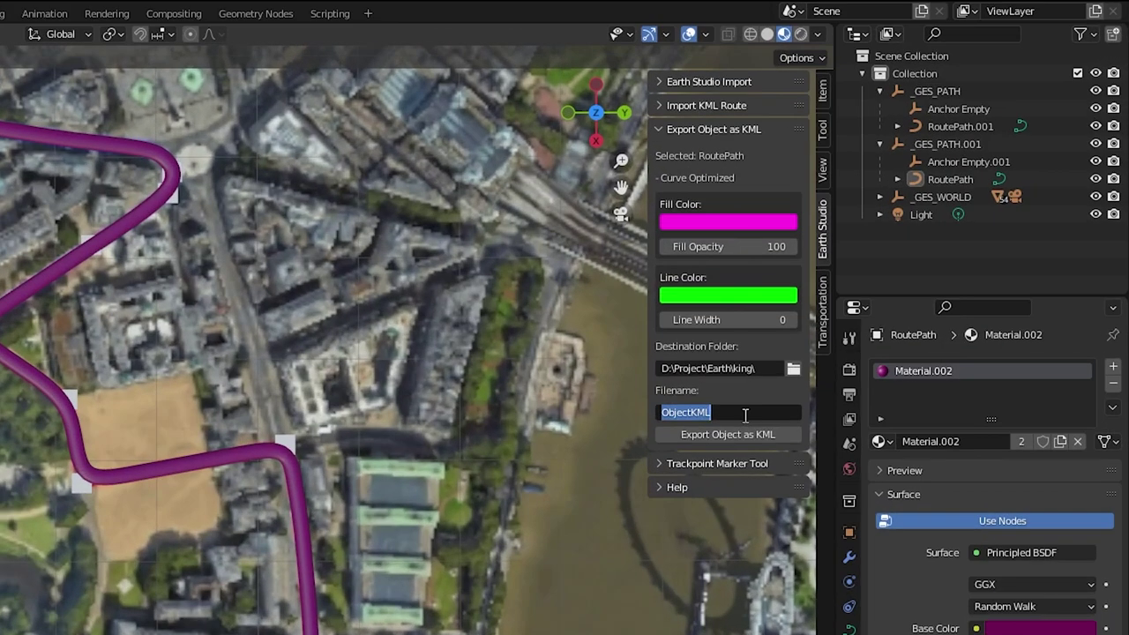
click(35, 391)
click(37, 388)
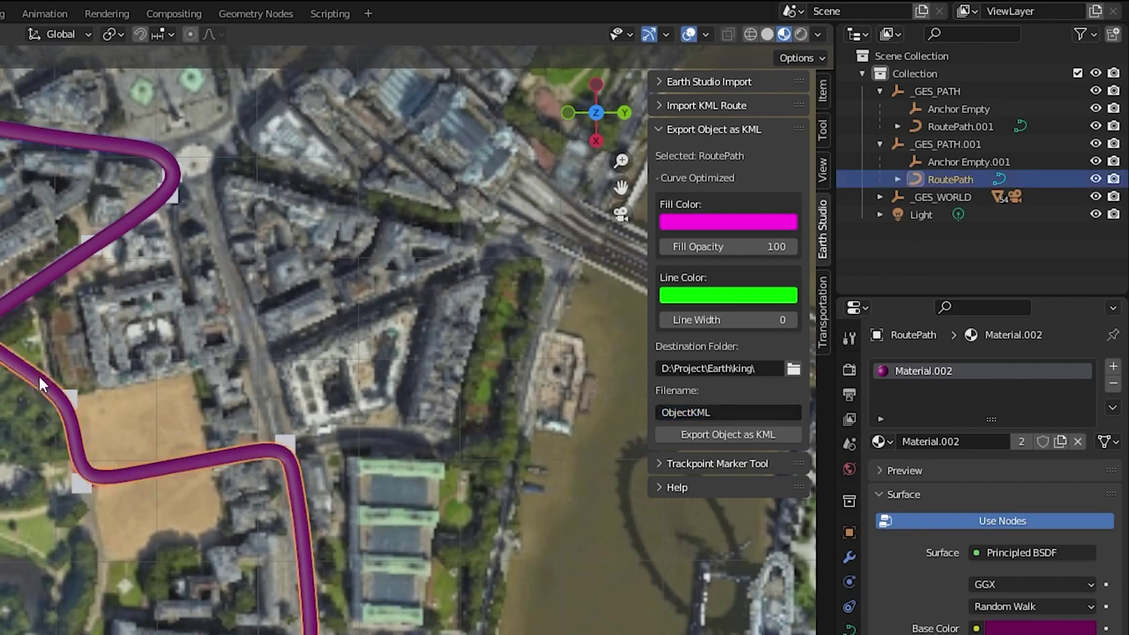
click(724, 408)
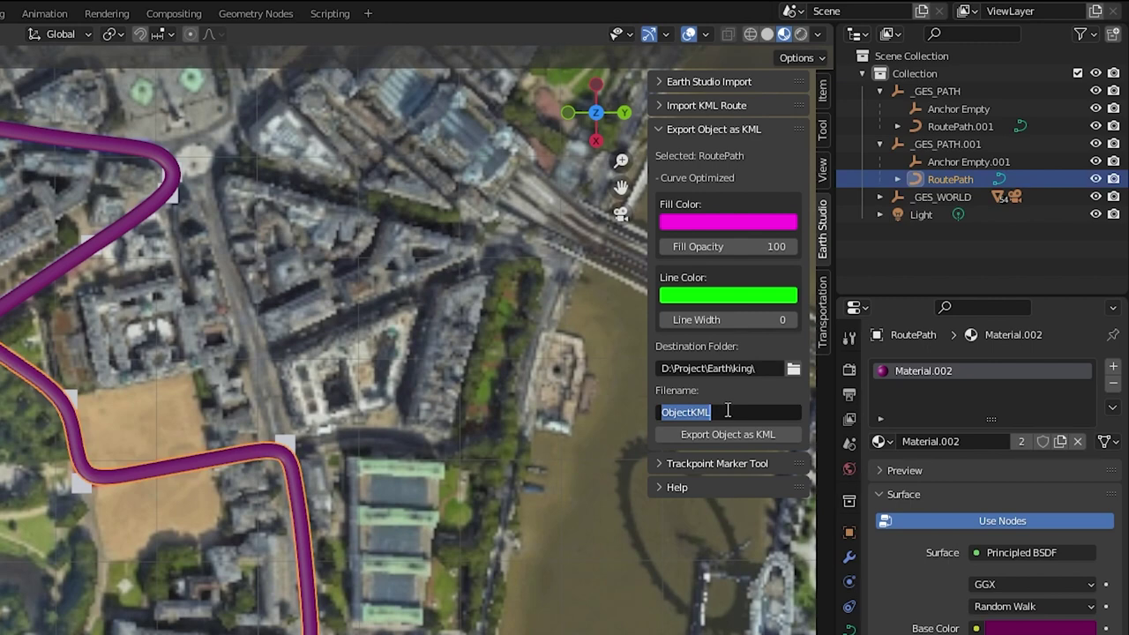
text(bler)
text(nder_toabby)
key(Return)
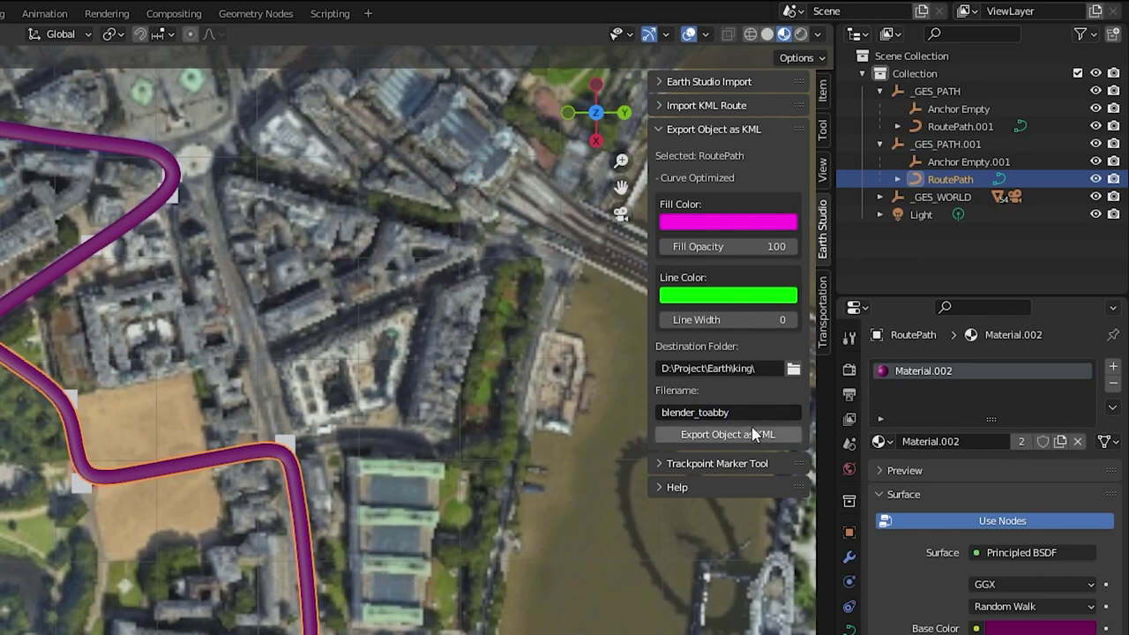
click(749, 435)
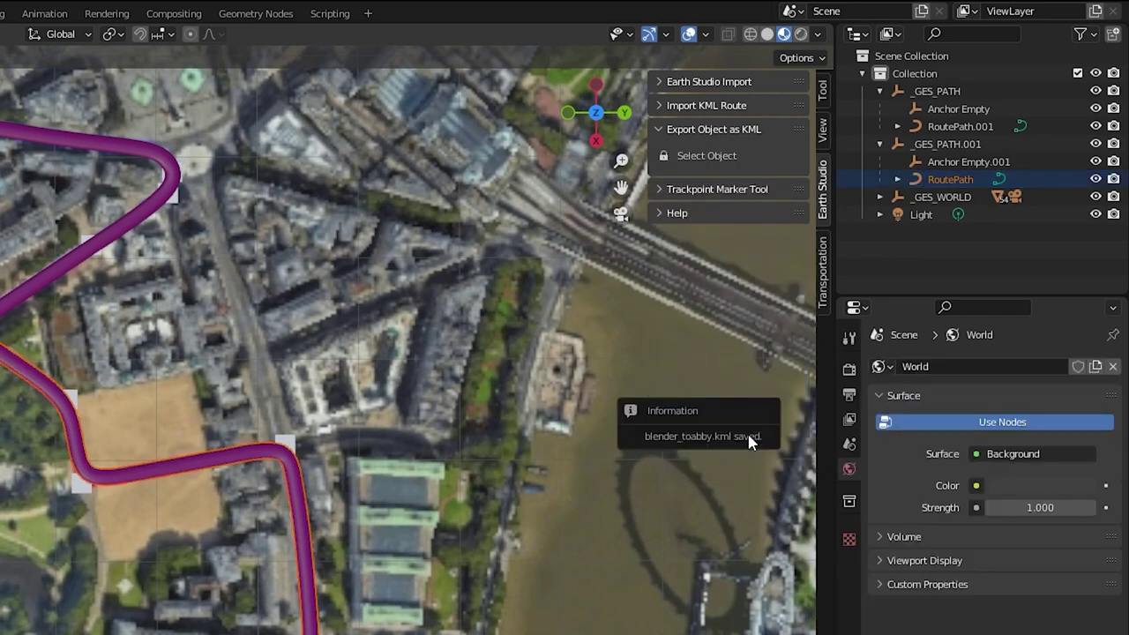
Select RoutePath.001, replace the toabby part of the export filename, and export this curve as KML
click(137, 227)
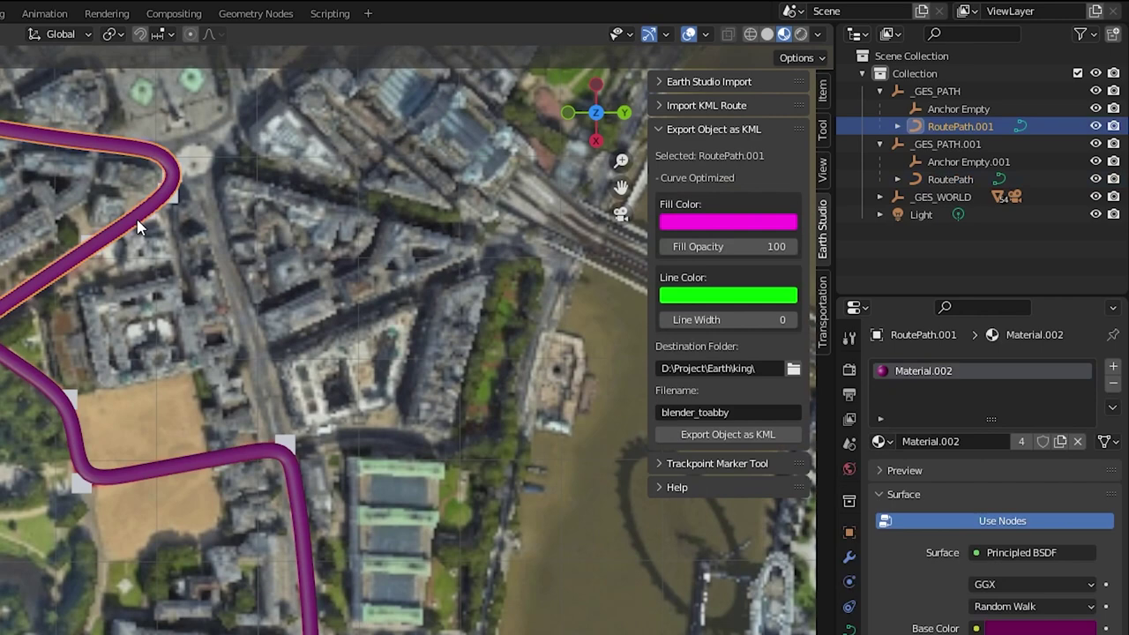
click(732, 412)
drag(703, 412, 757, 411)
key(BackSpace)
click(754, 441)
click(756, 437)
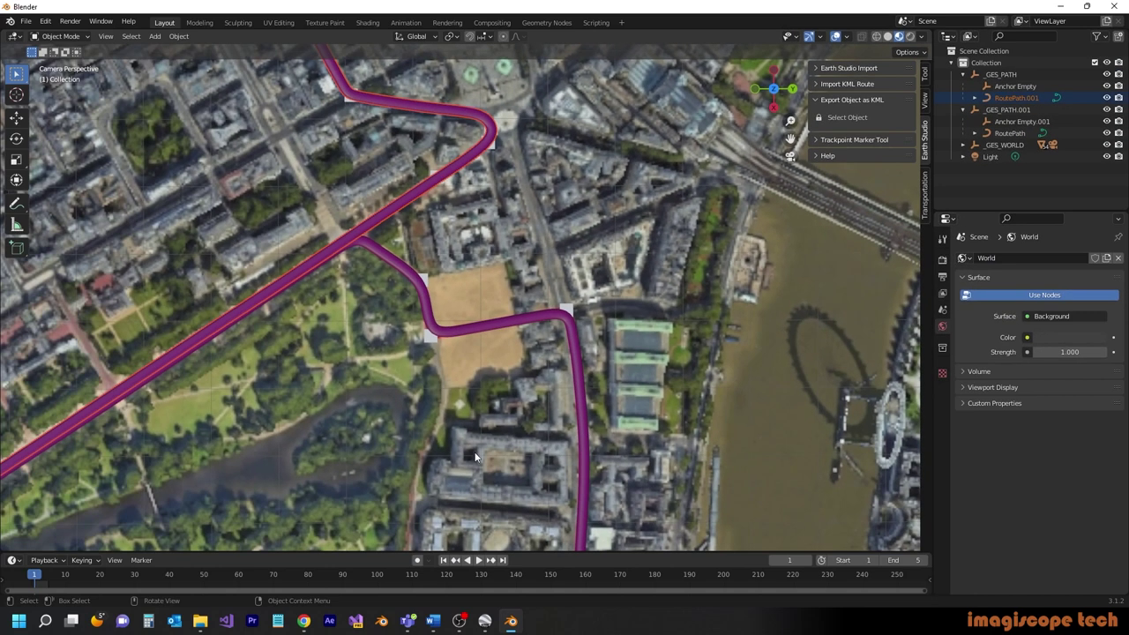
Switch to Google Earth Studio, show the Overlays panel and hide the ToAbby.kml and FromAbby-2.kml overlays
click(304, 621)
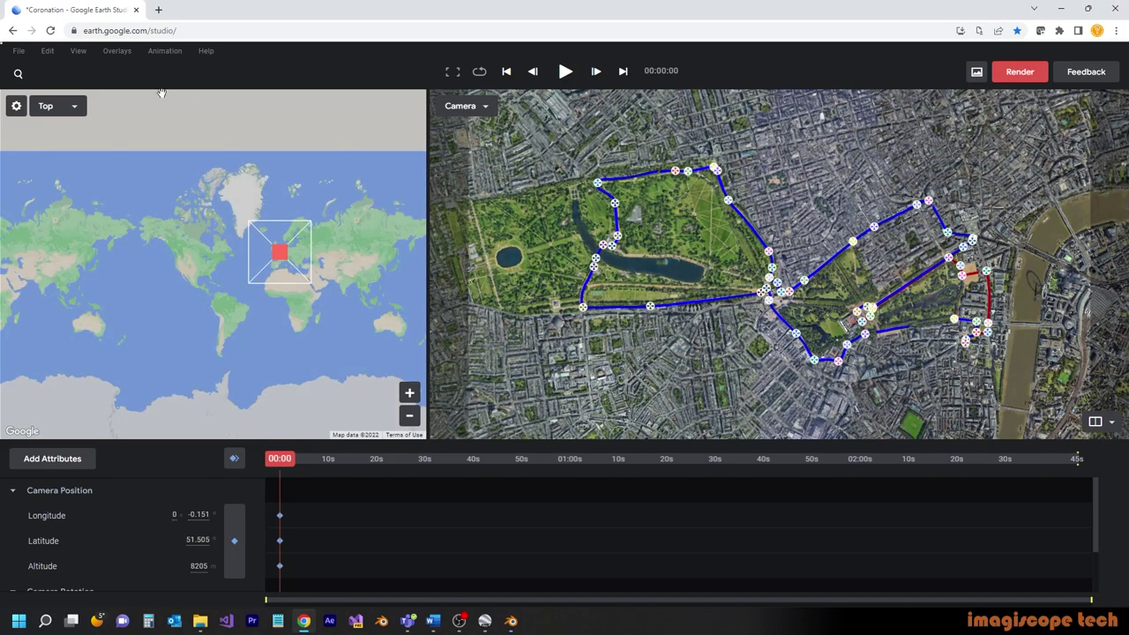
click(117, 52)
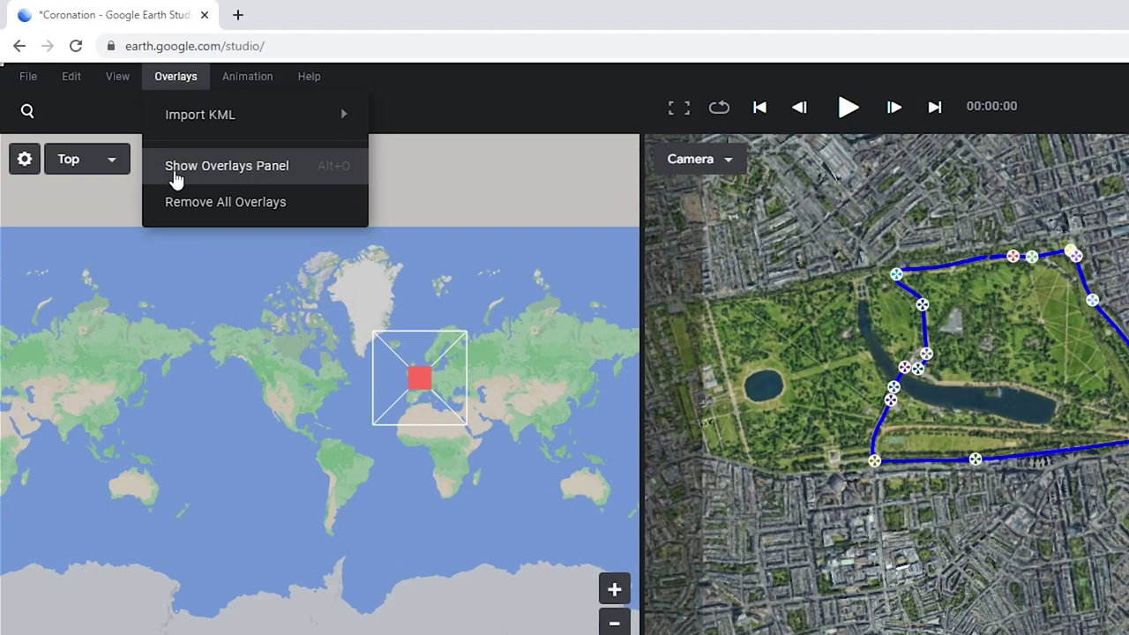
click(117, 112)
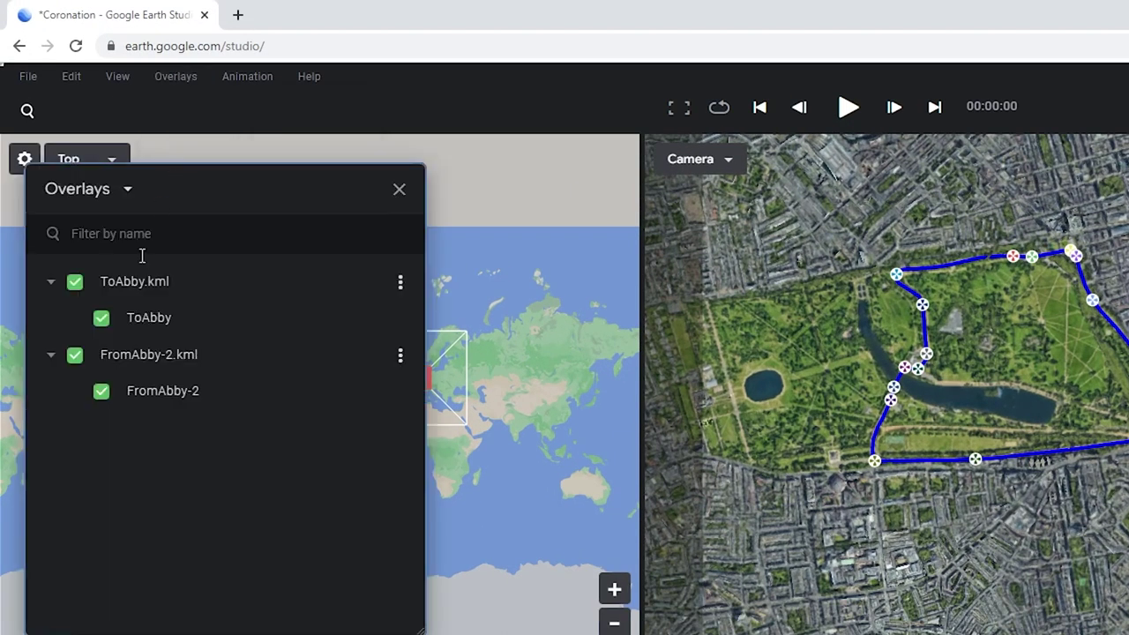
click(75, 281)
click(75, 355)
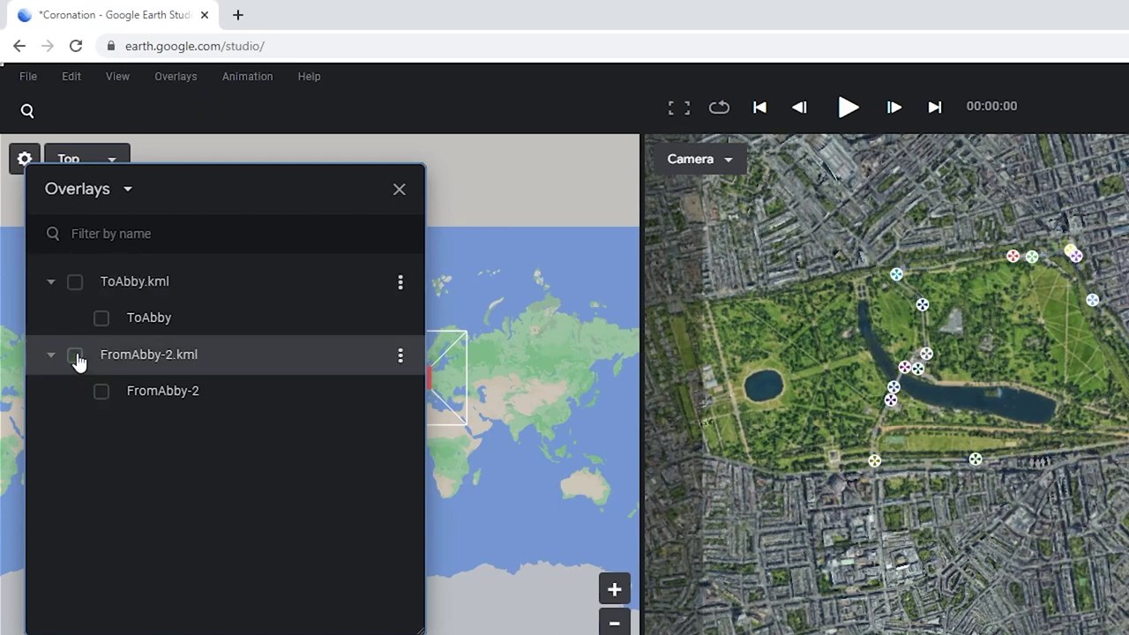
Import the blender_toabby.kml file from the King folder as an overlay in the Coronation project
click(14, 81)
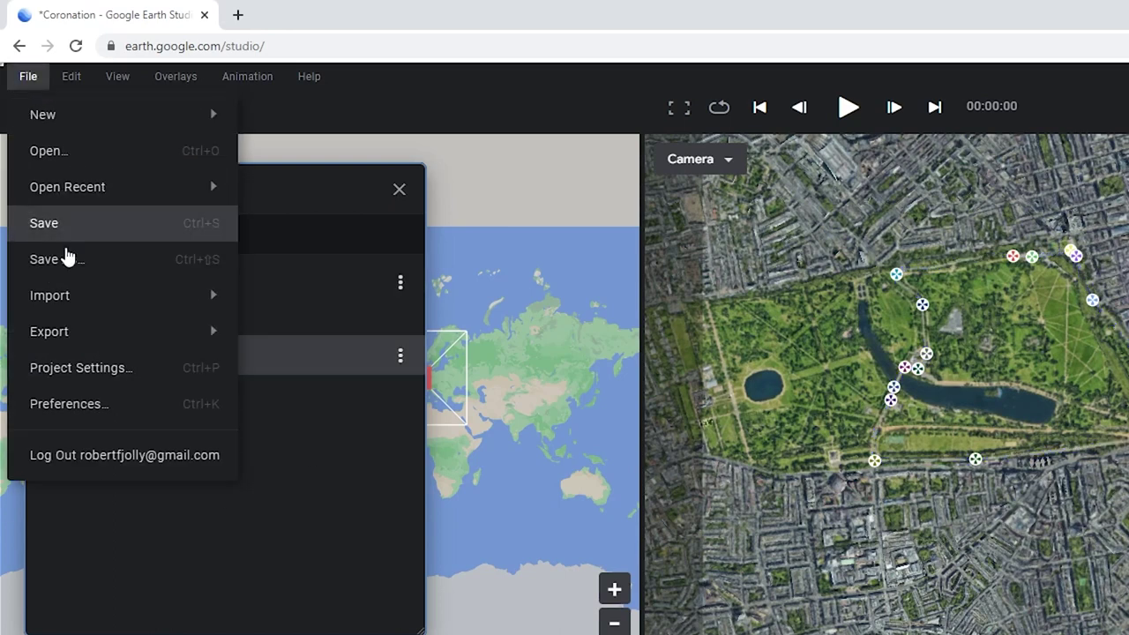
mouse_move(78, 310)
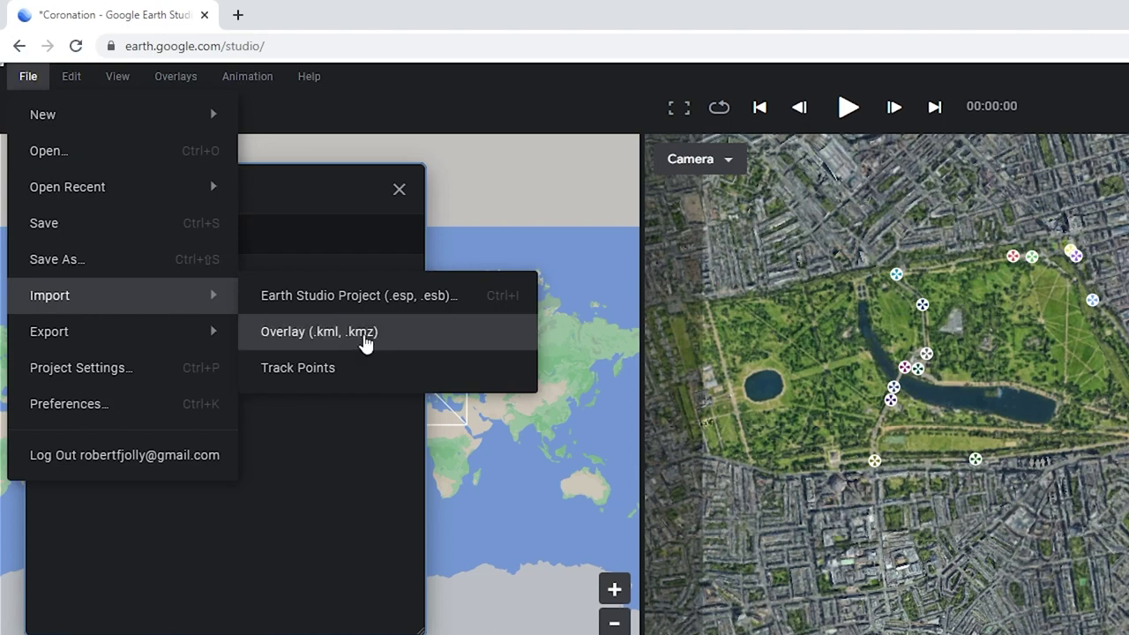
click(365, 341)
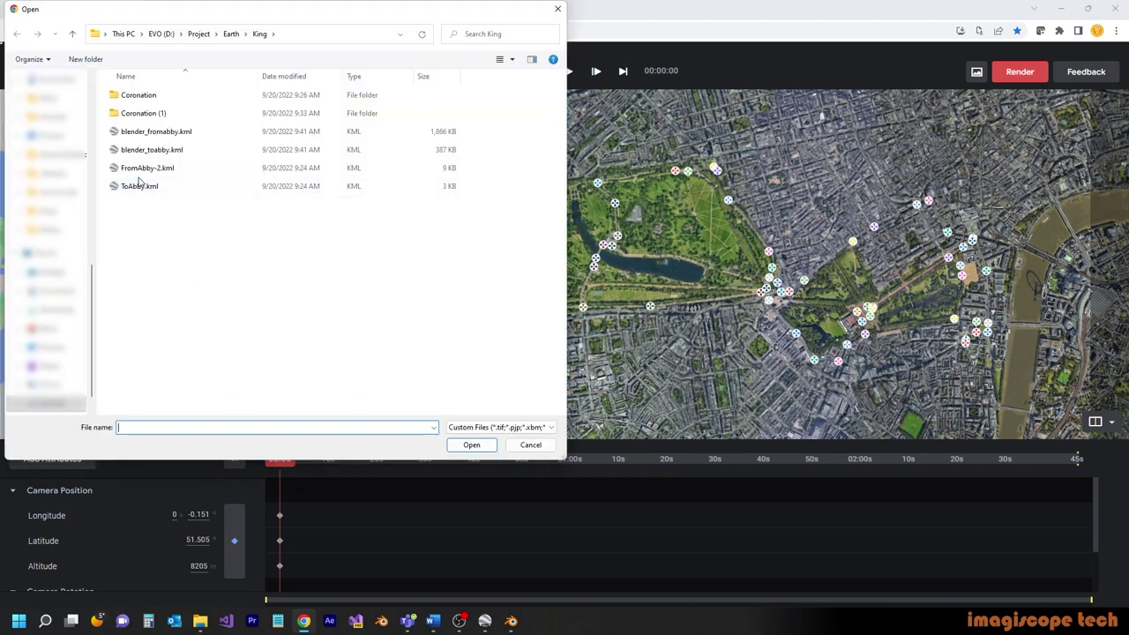
click(153, 152)
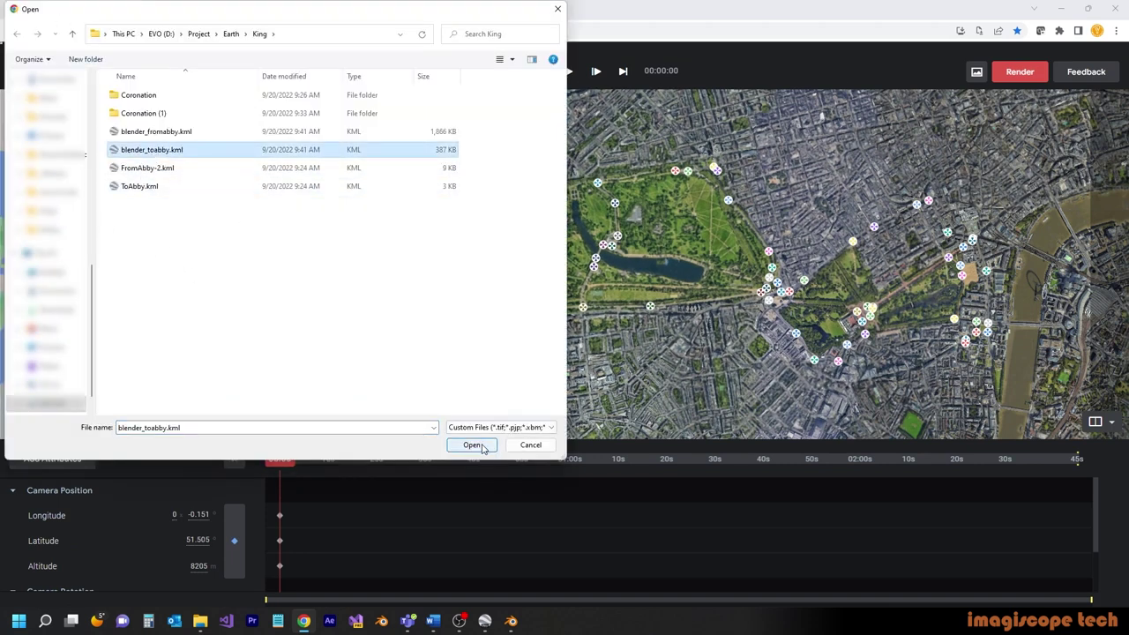
click(473, 445)
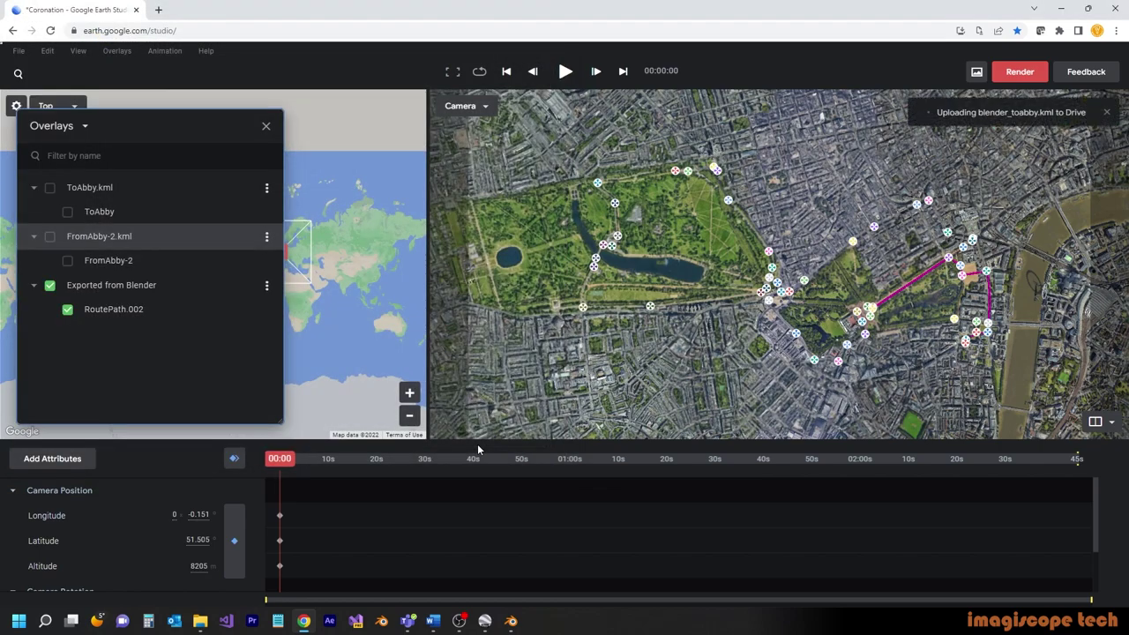
Inspect the imported magenta route up close in the camera view, following it from the palace roundabout to the abbey
scroll(946, 293, up, 8)
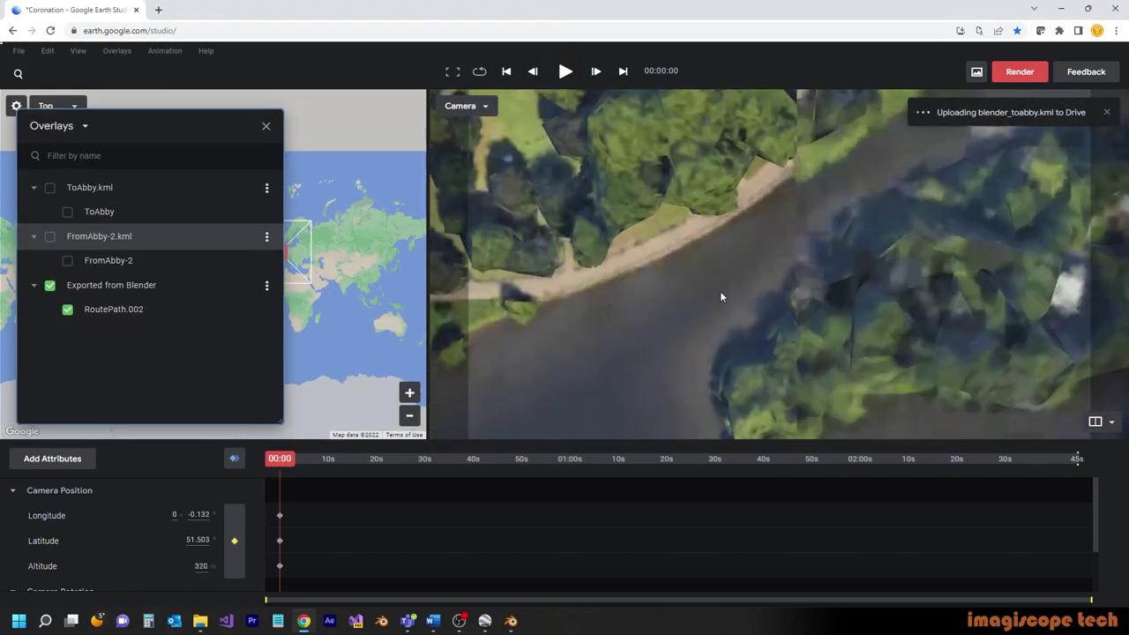
scroll(720, 292, down, 4)
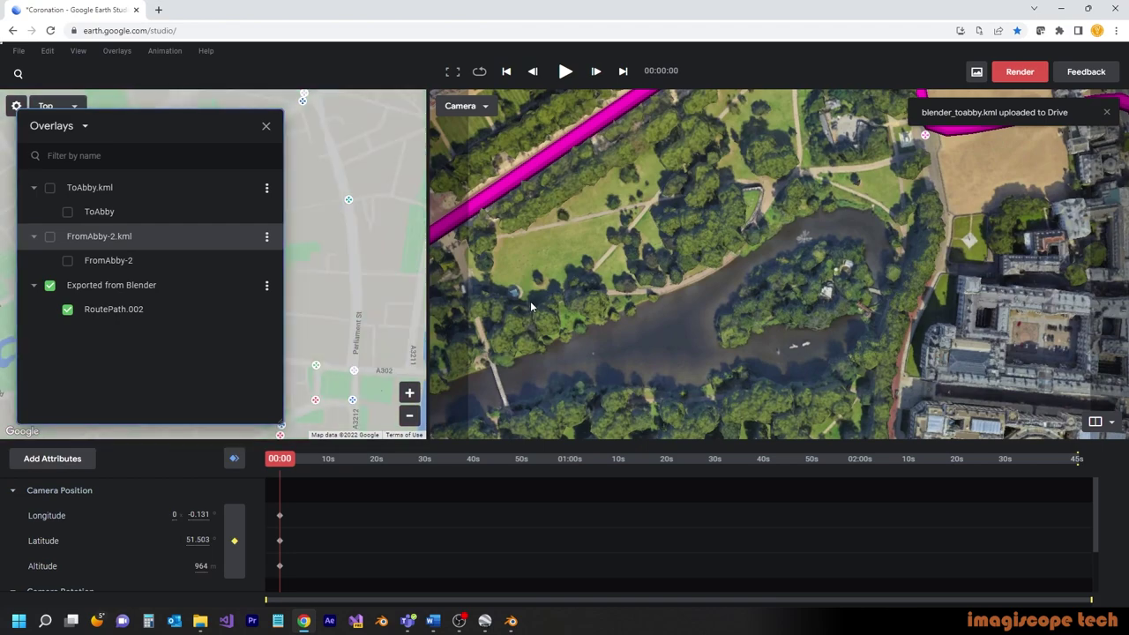
drag(520, 296, 997, 161)
drag(632, 332, 740, 248)
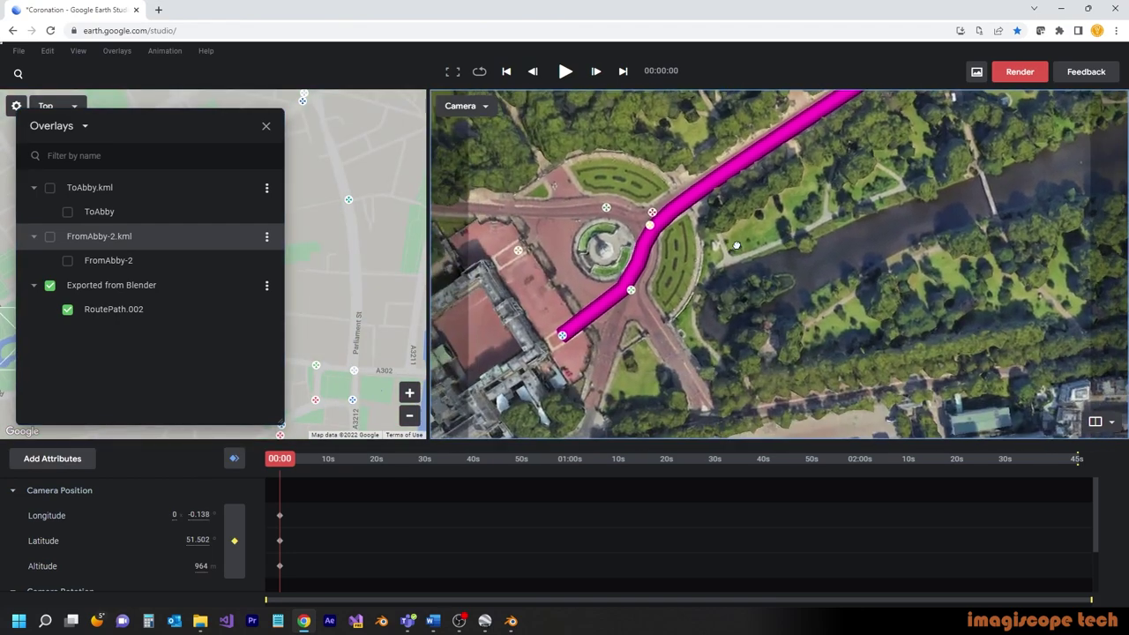
drag(915, 196, 539, 325)
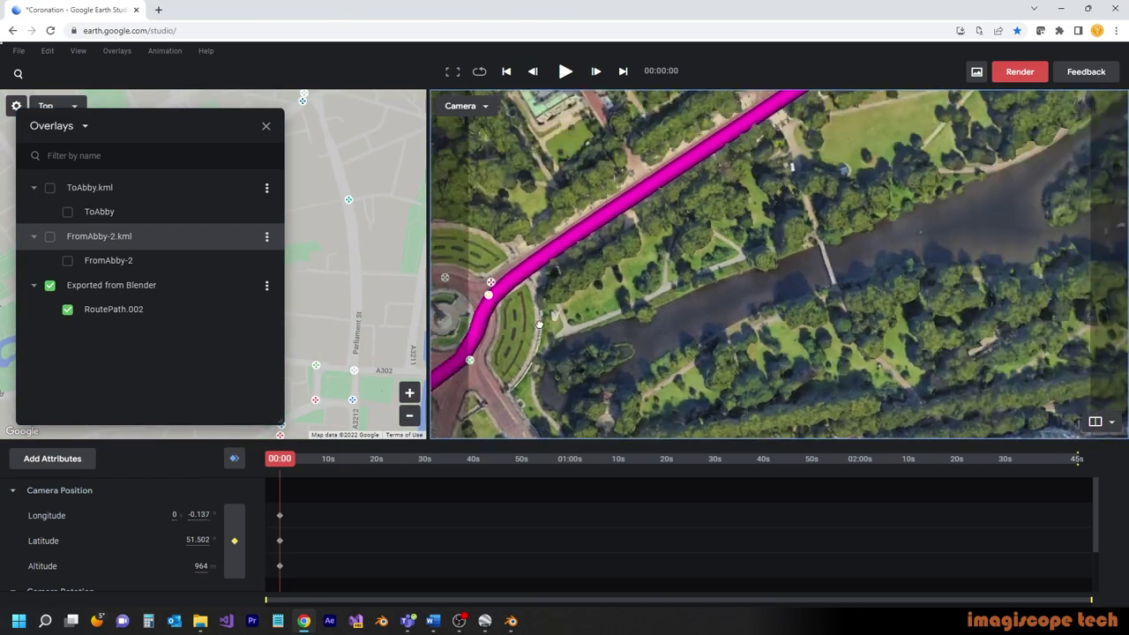
mouse_move(971, 133)
mouse_down()
mouse_move(706, 247)
mouse_move(477, 428)
mouse_up()
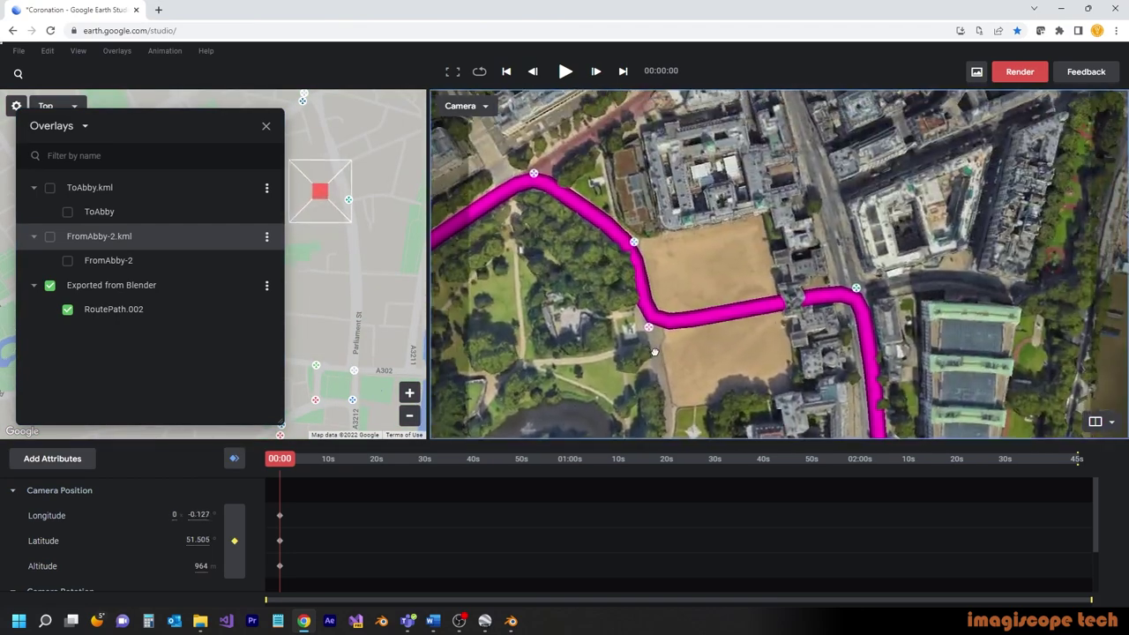
mouse_move(731, 424)
mouse_down()
mouse_move(690, 334)
mouse_move(670, 143)
mouse_move(676, 97)
mouse_move(723, 92)
mouse_up()
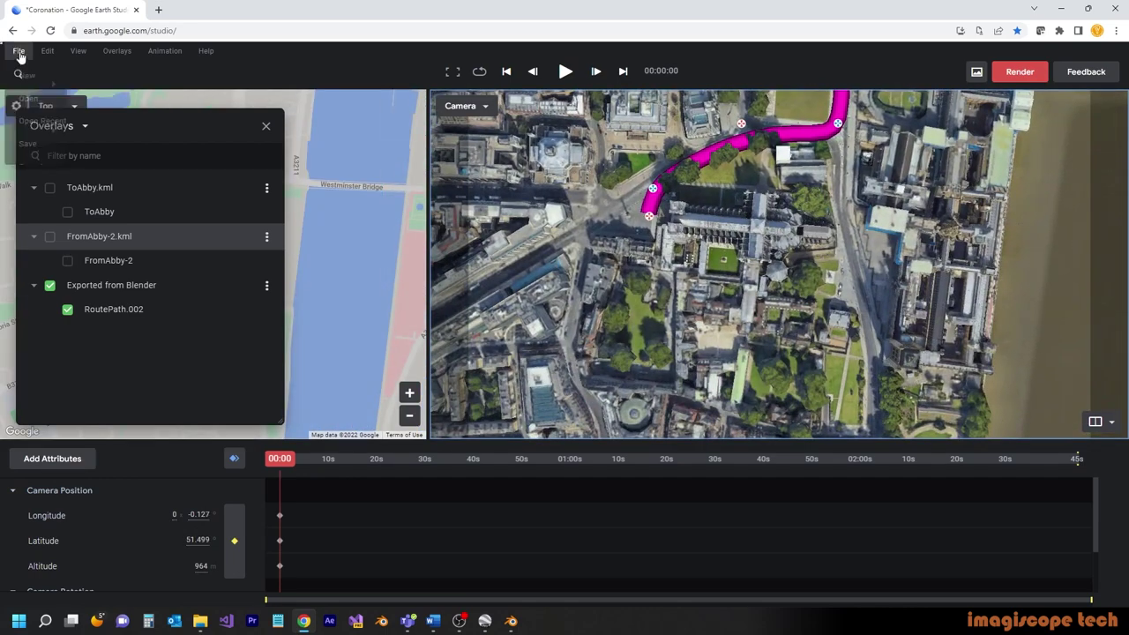
Import the blender_fromabby.kml file as a second overlay and look along its route in the camera view
click(18, 50)
mouse_move(39, 198)
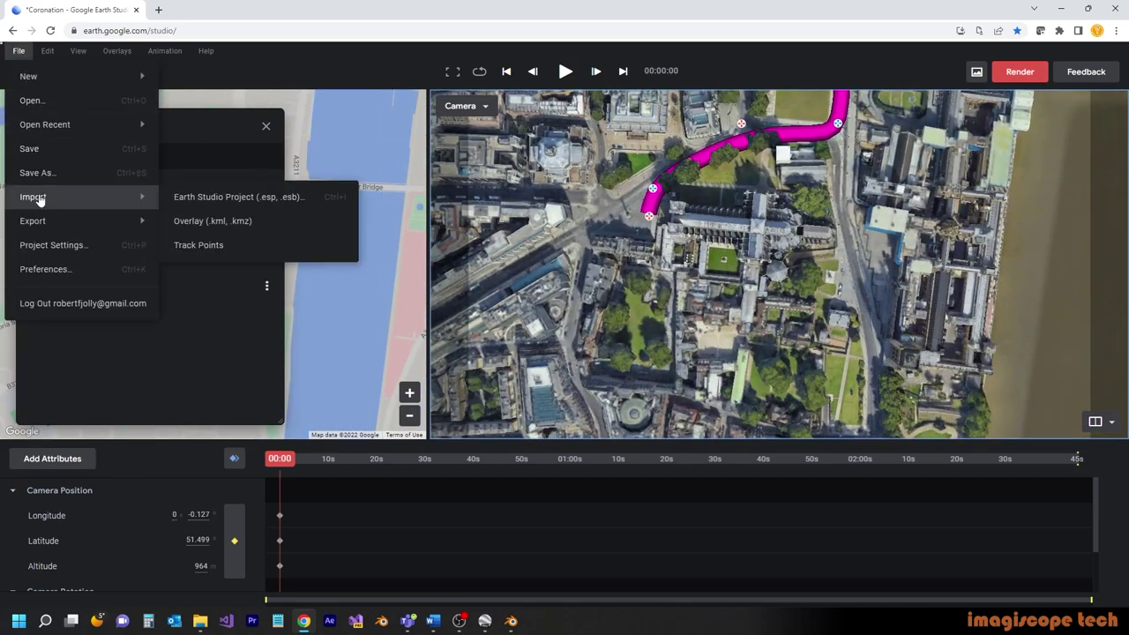
click(237, 221)
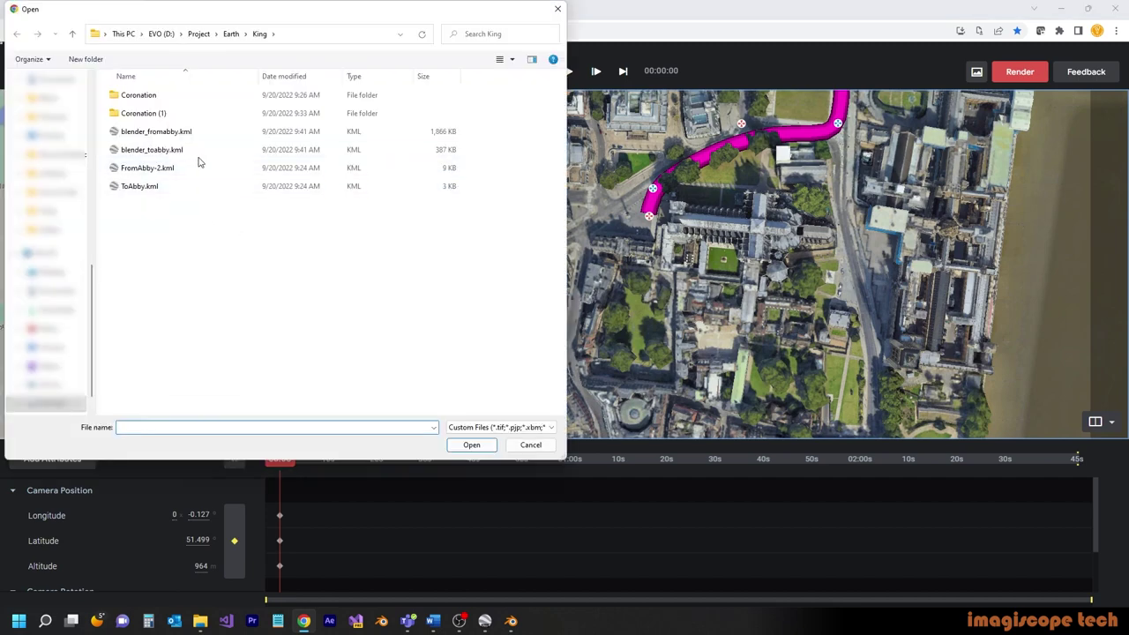
click(168, 132)
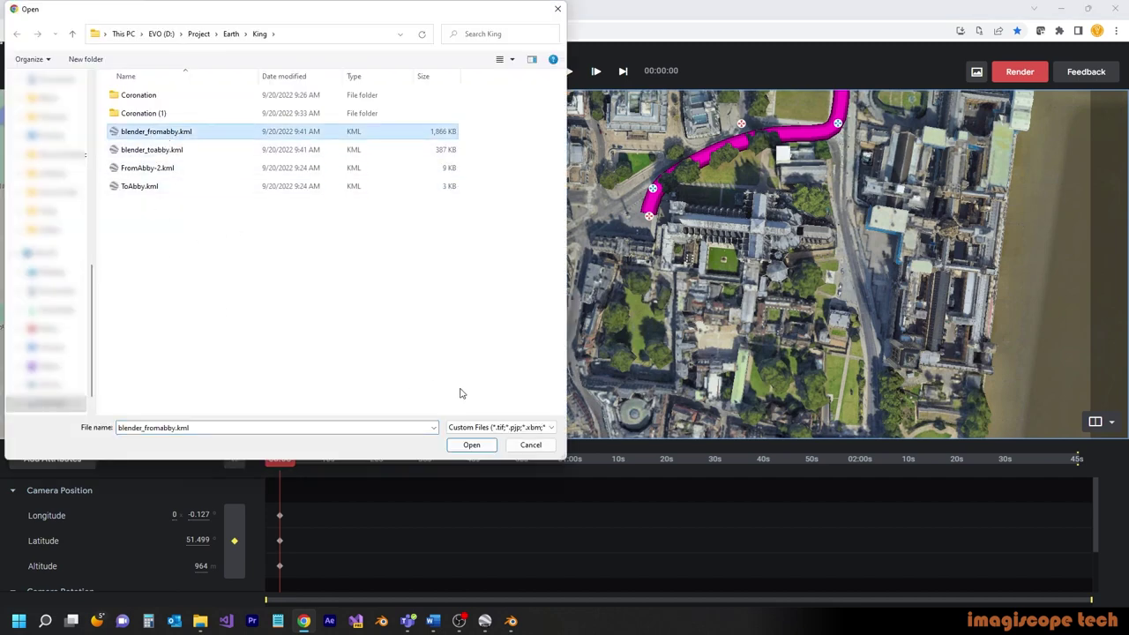
click(472, 445)
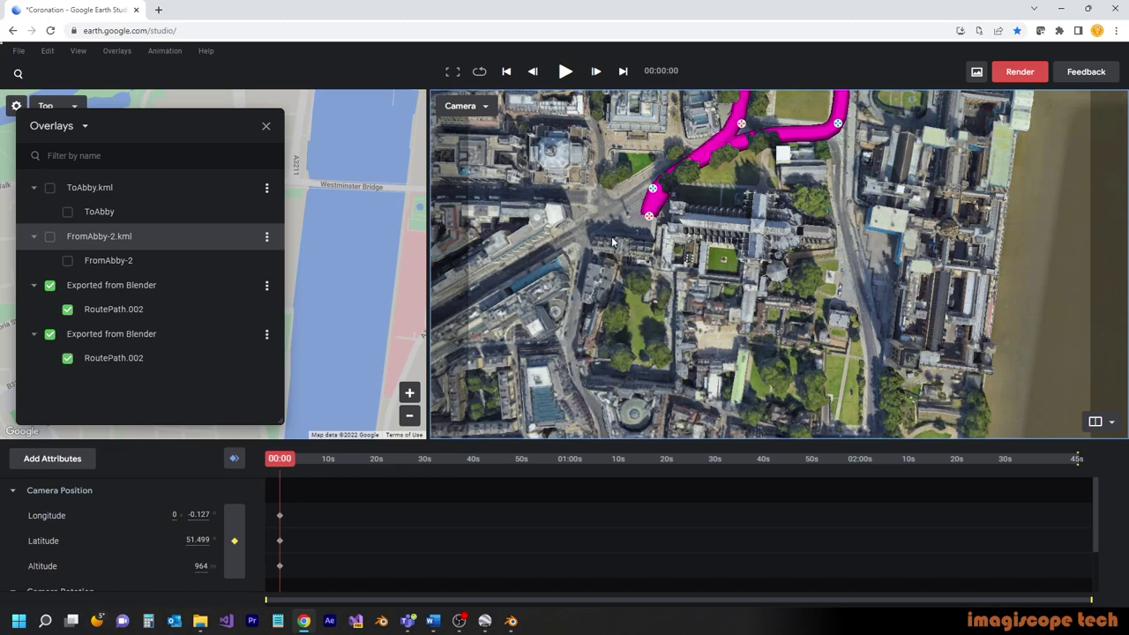
drag(630, 190, 1027, 230)
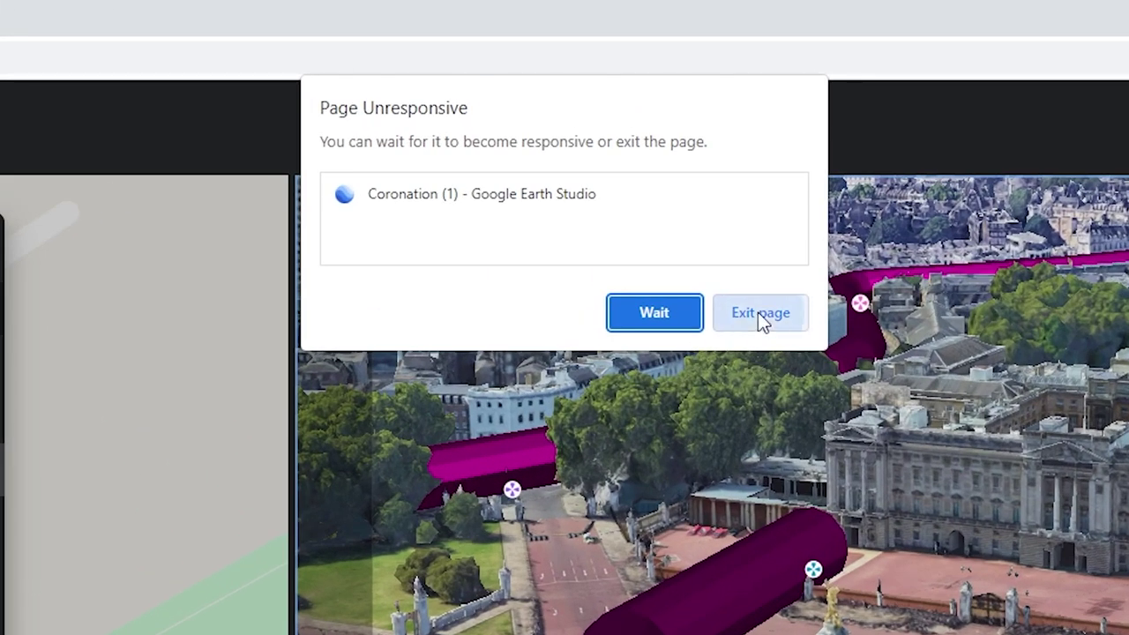
Exit the unresponsive page, load earth.google.com/studio/ again and reopen the last project
click(761, 313)
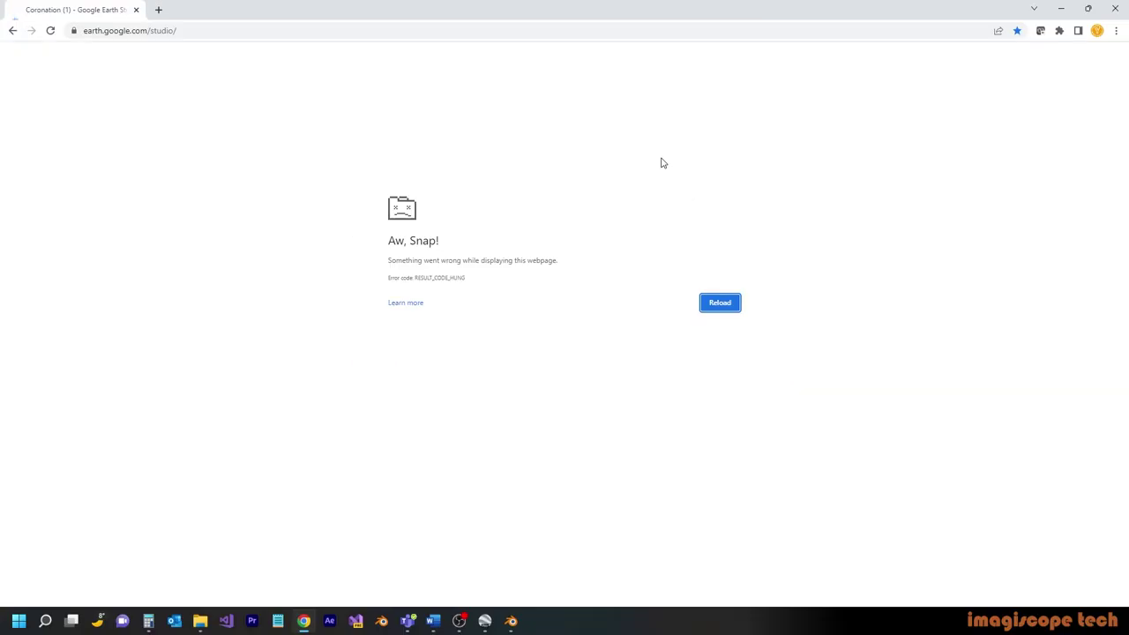
click(233, 34)
key(Return)
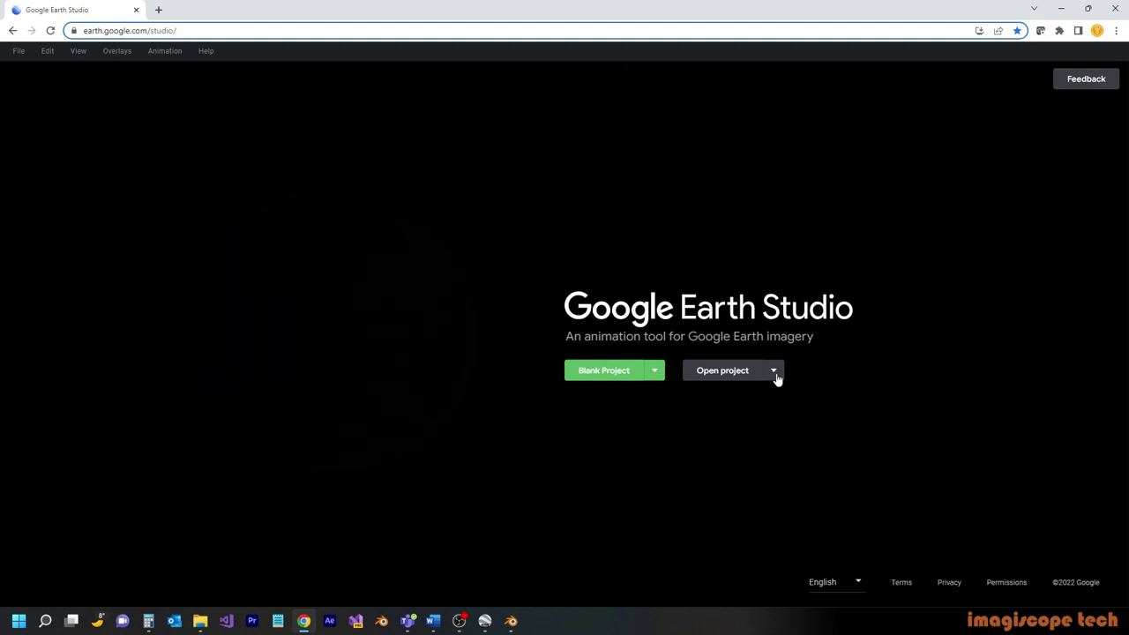
click(776, 374)
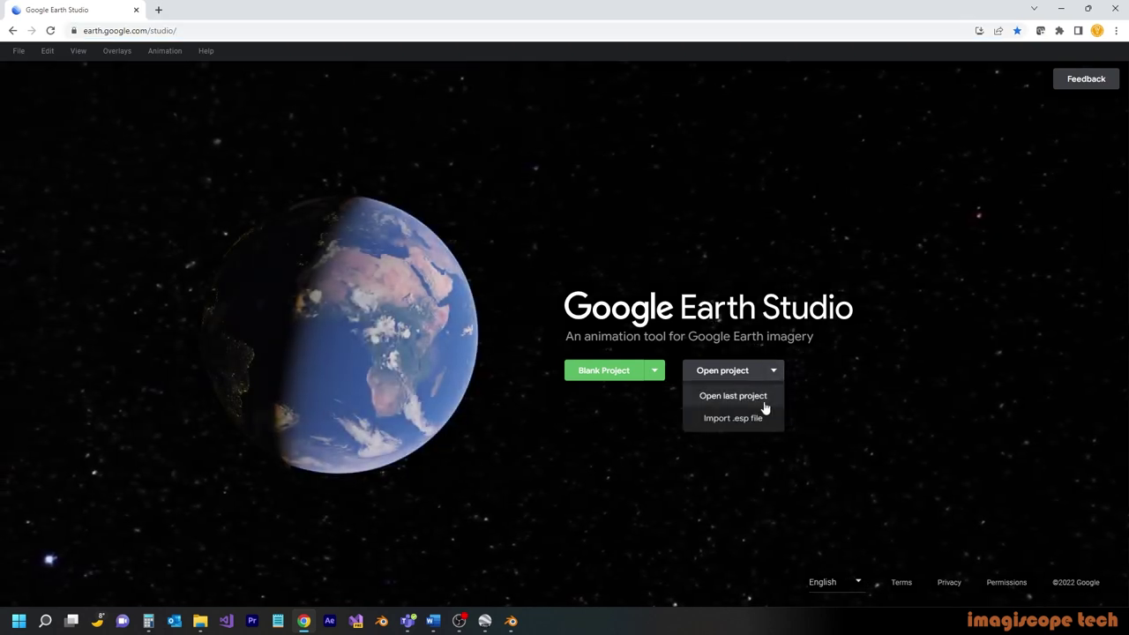
click(765, 402)
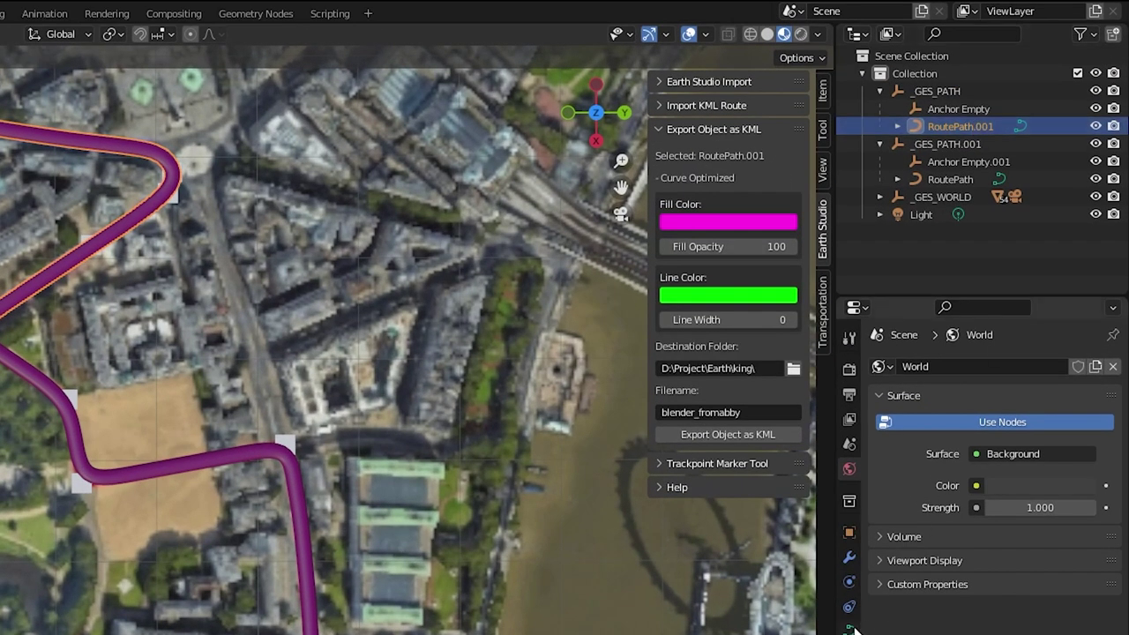
In Blender, set the bevel resolution of the RoutePath.001 curve to 2 and display the viewport in wireframe
click(852, 629)
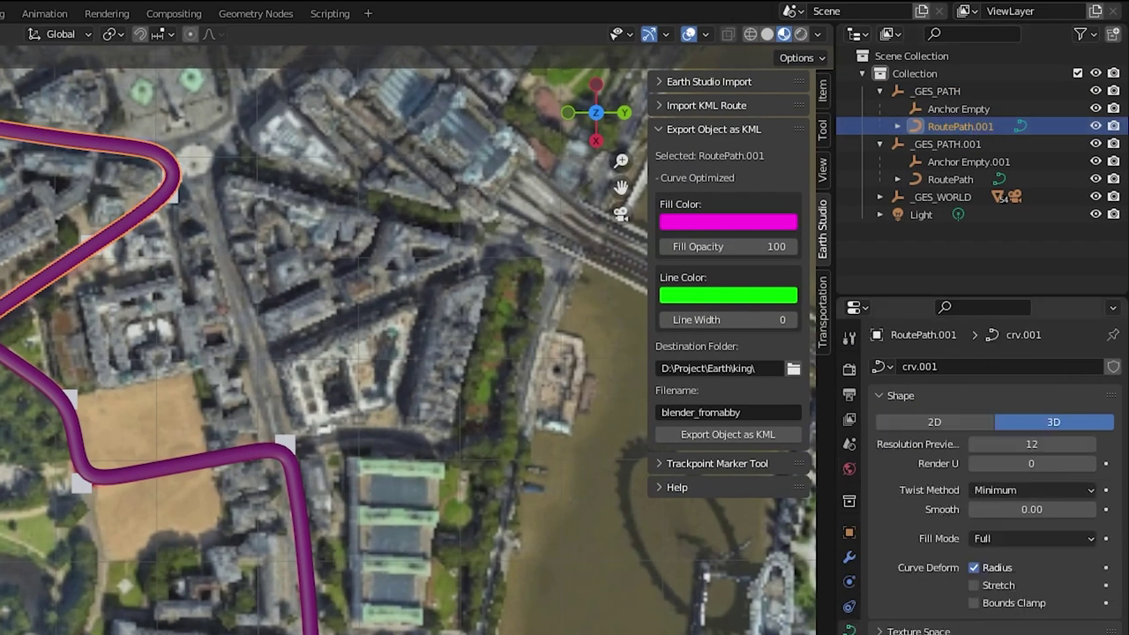
scroll(988, 476, down, 10)
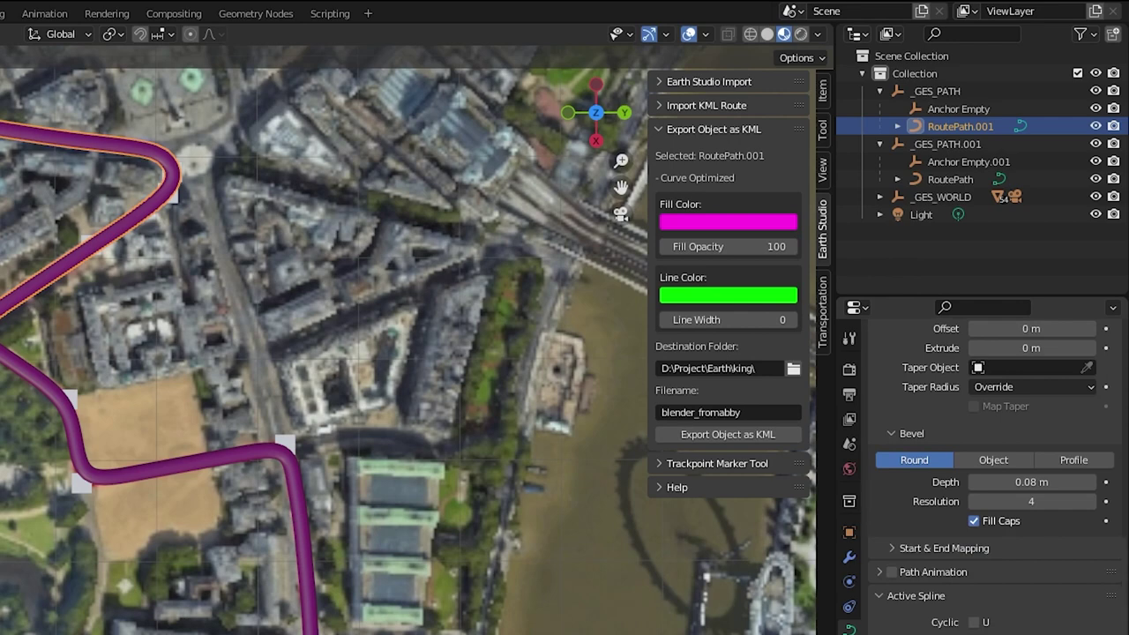
click(1032, 501)
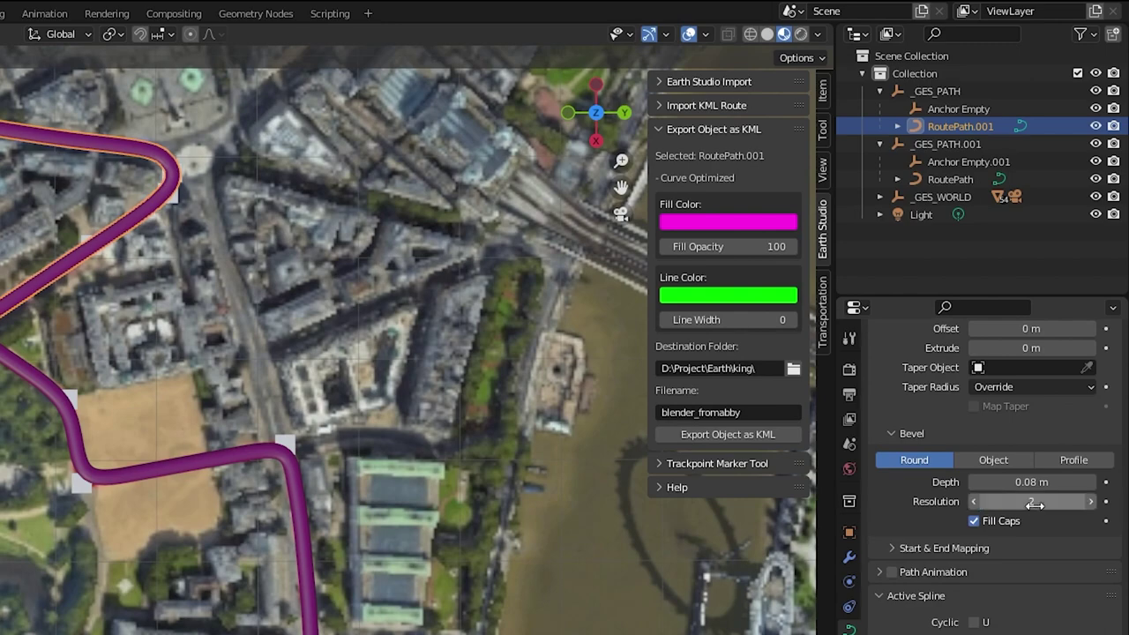
key(Return)
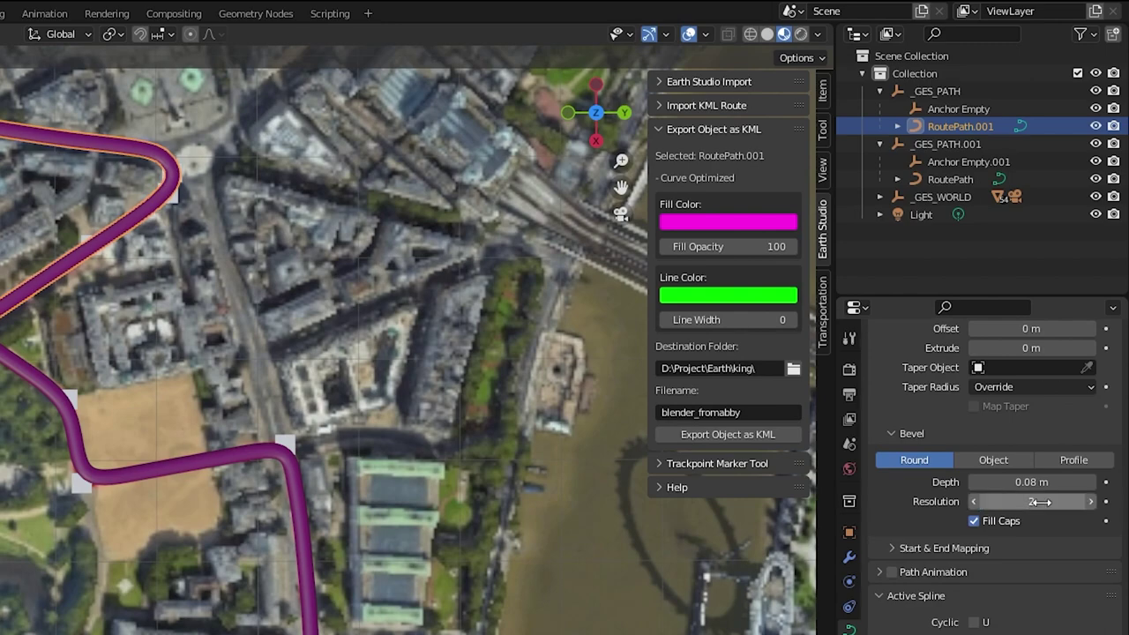
click(749, 34)
scroll(138, 424, up, 5)
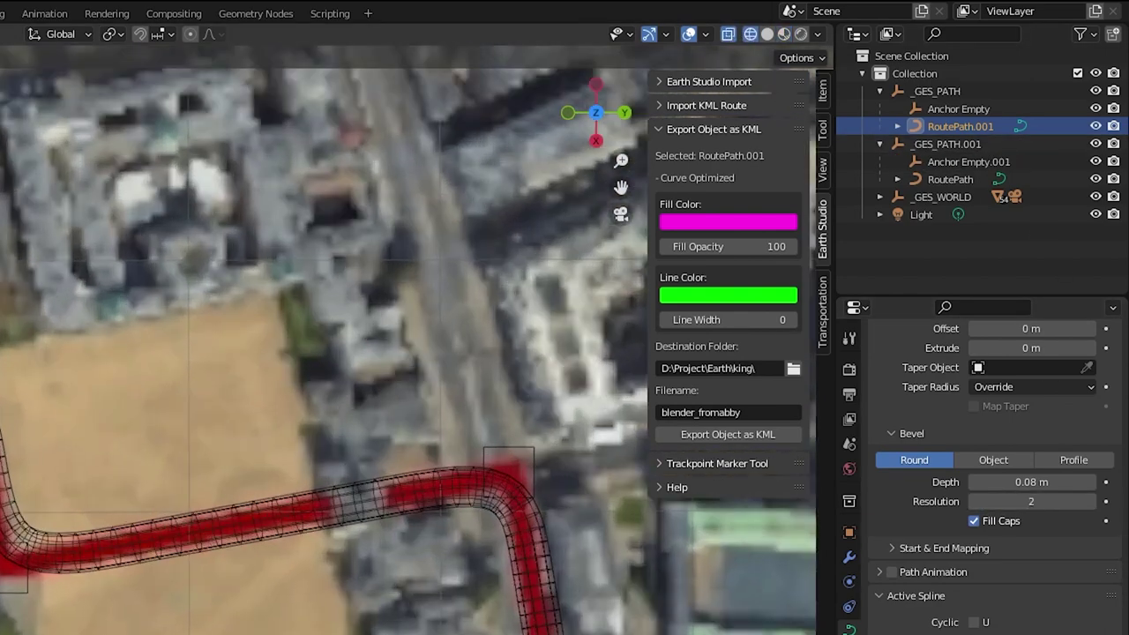
shift+middle_drag(0, 247, 161, 522)
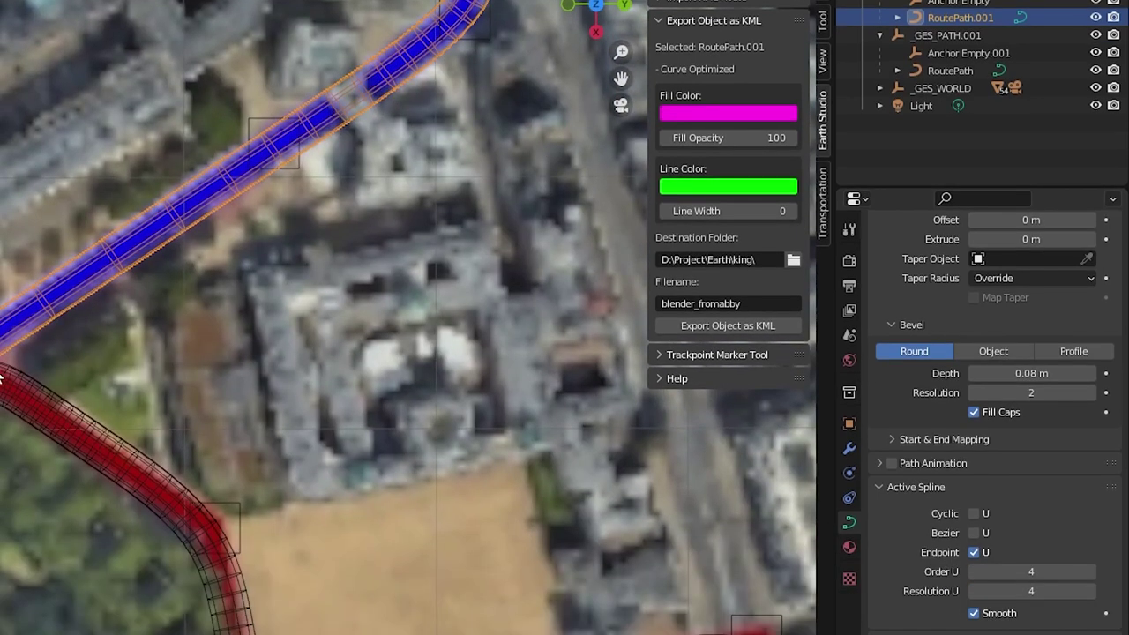
Try a Resolution U of 6 and a bevel resolution of 4 on the RoutePath.001 curve
click(1039, 593)
key(Return)
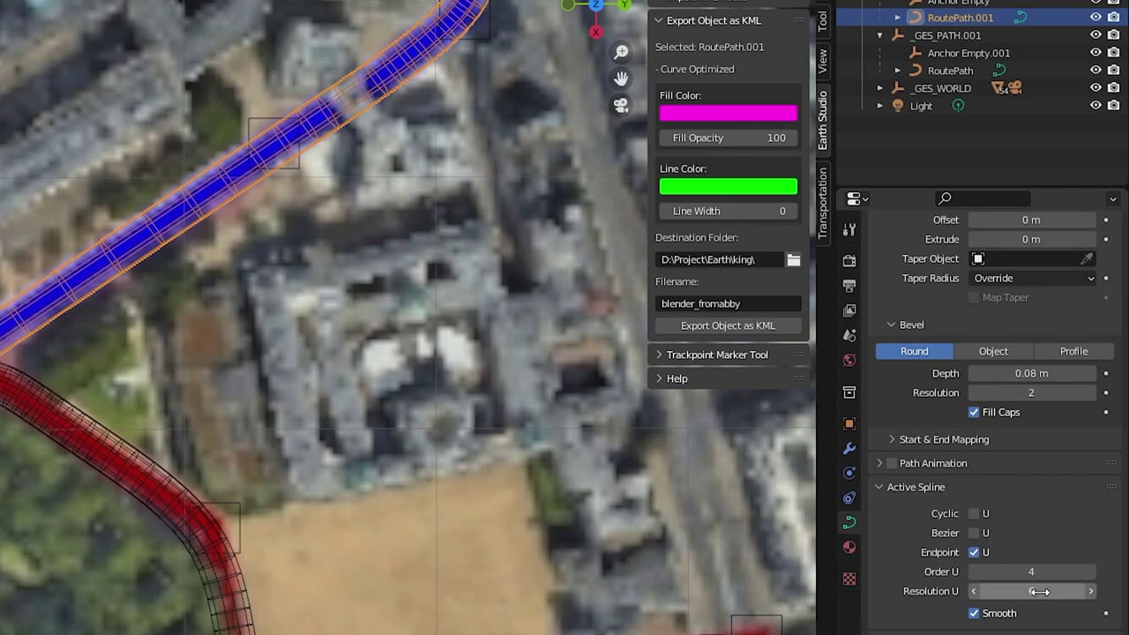
click(1050, 391)
text(4)
key(Return)
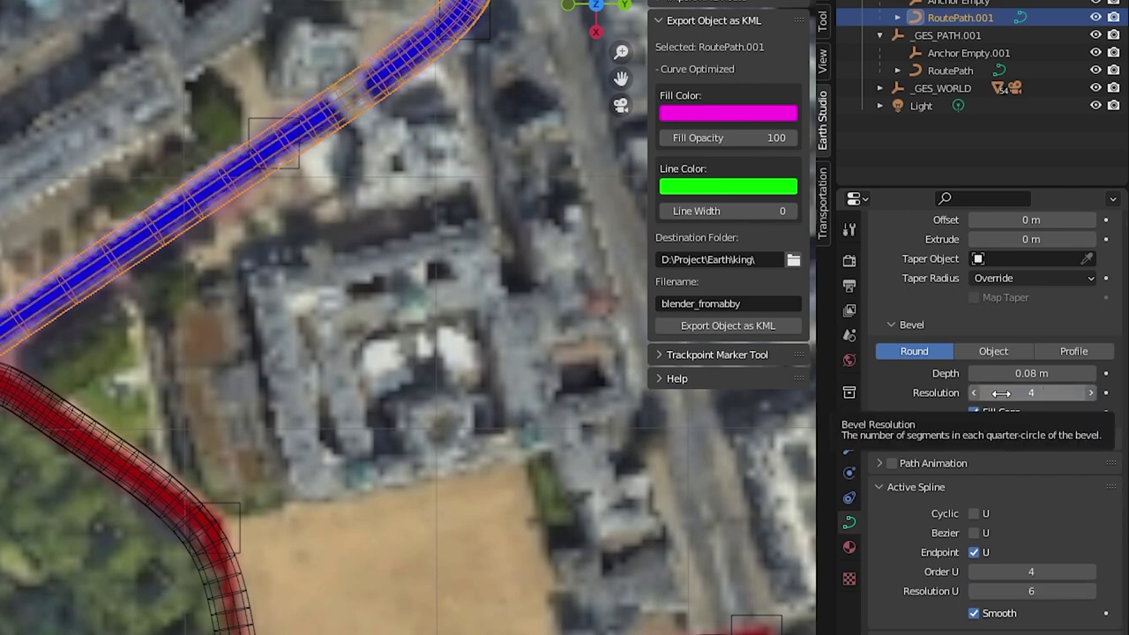
Set RoutePath.001 to bevel resolution 2 and Resolution U 4, and export it as KML under the filename blender_fromabby
click(1059, 389)
text(2)
key(Return)
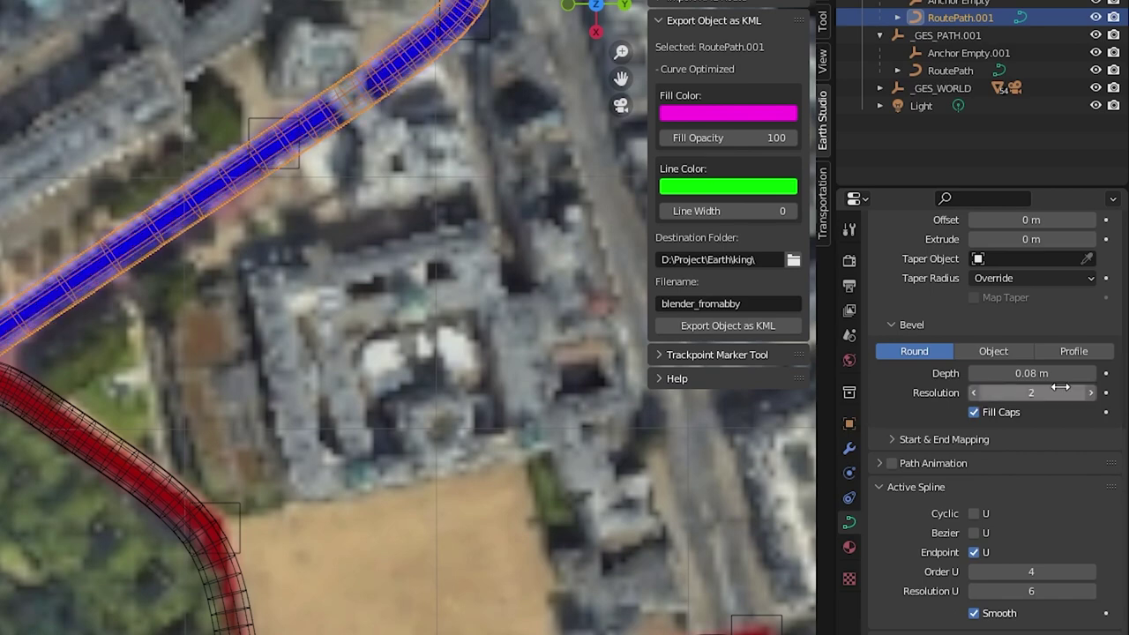
click(1052, 593)
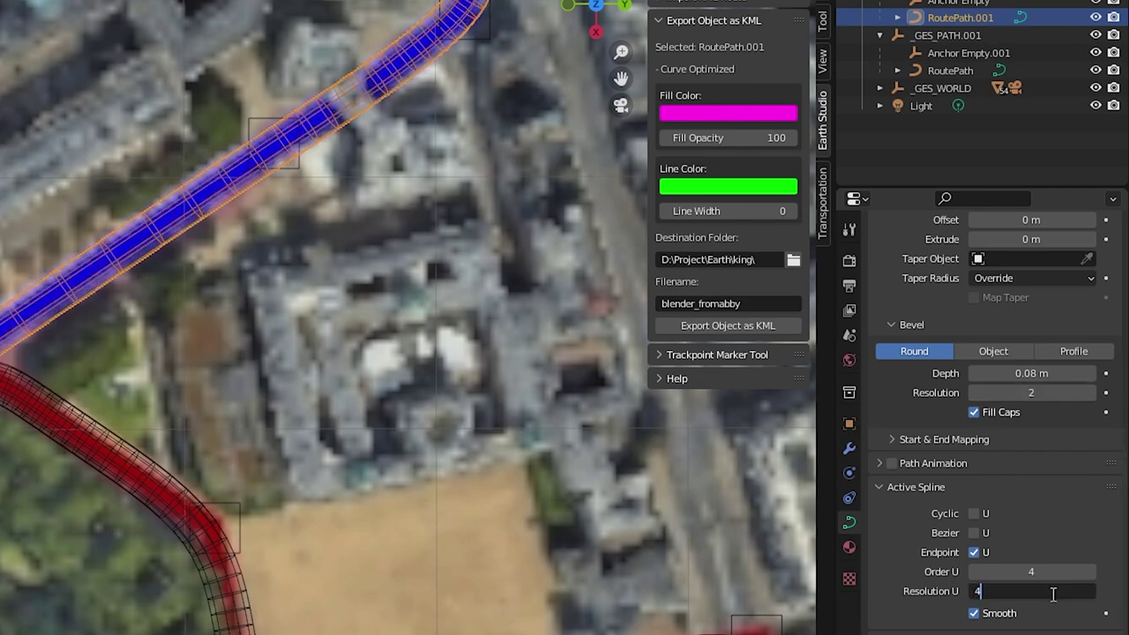
key(Return)
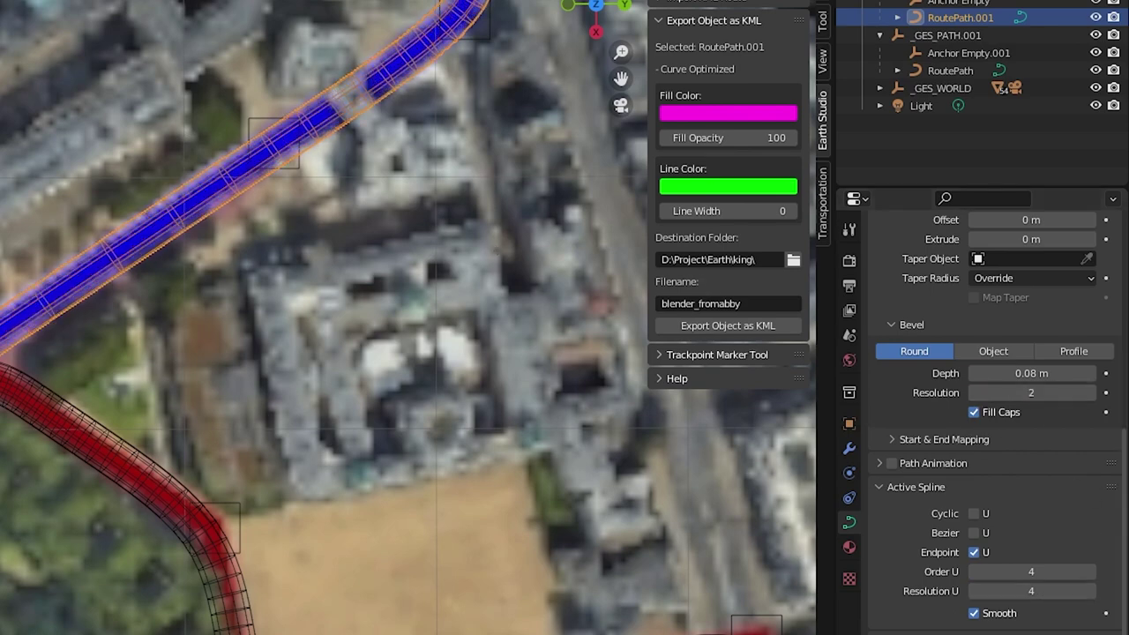
click(729, 326)
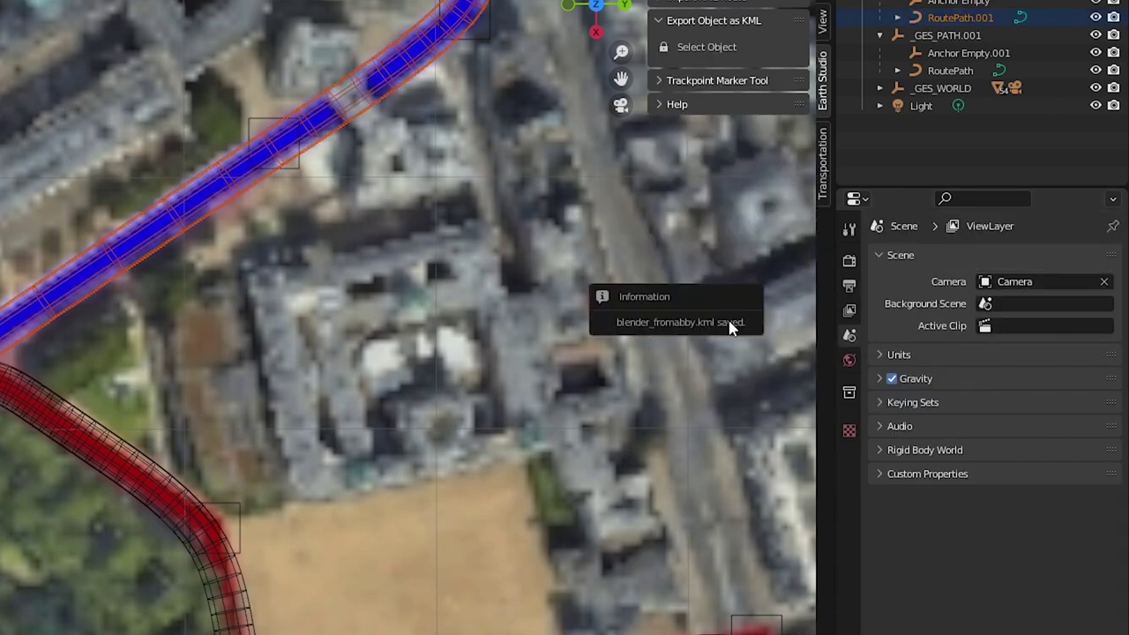
Set the Resolution U of the RoutePath curve's active spline to 4
scroll(1034, 626, down, 2)
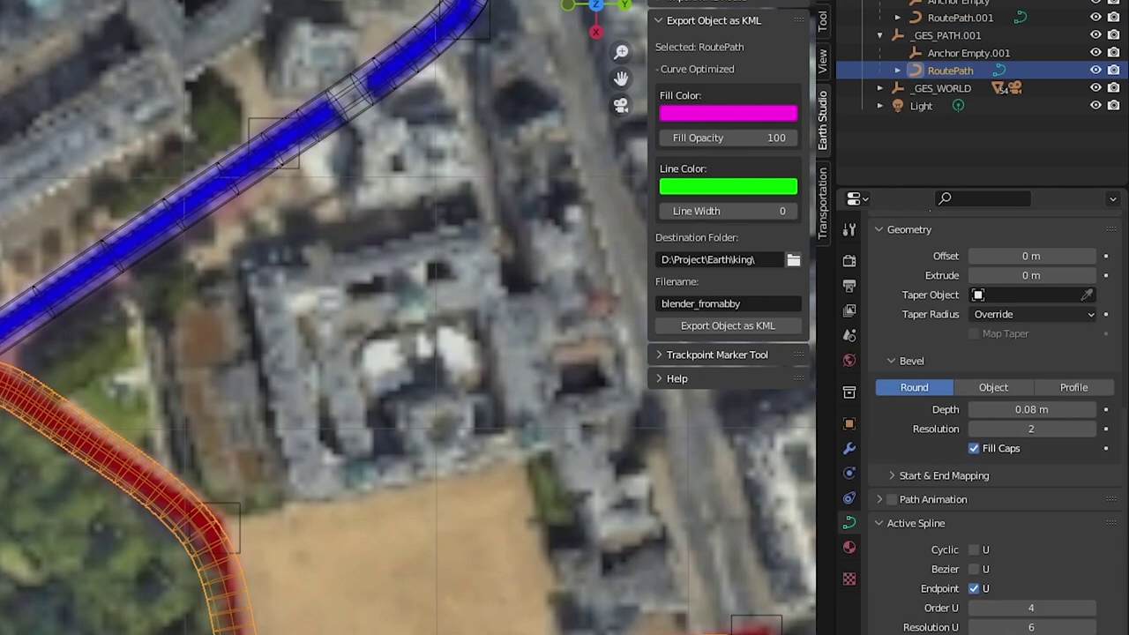
click(1056, 627)
key(Return)
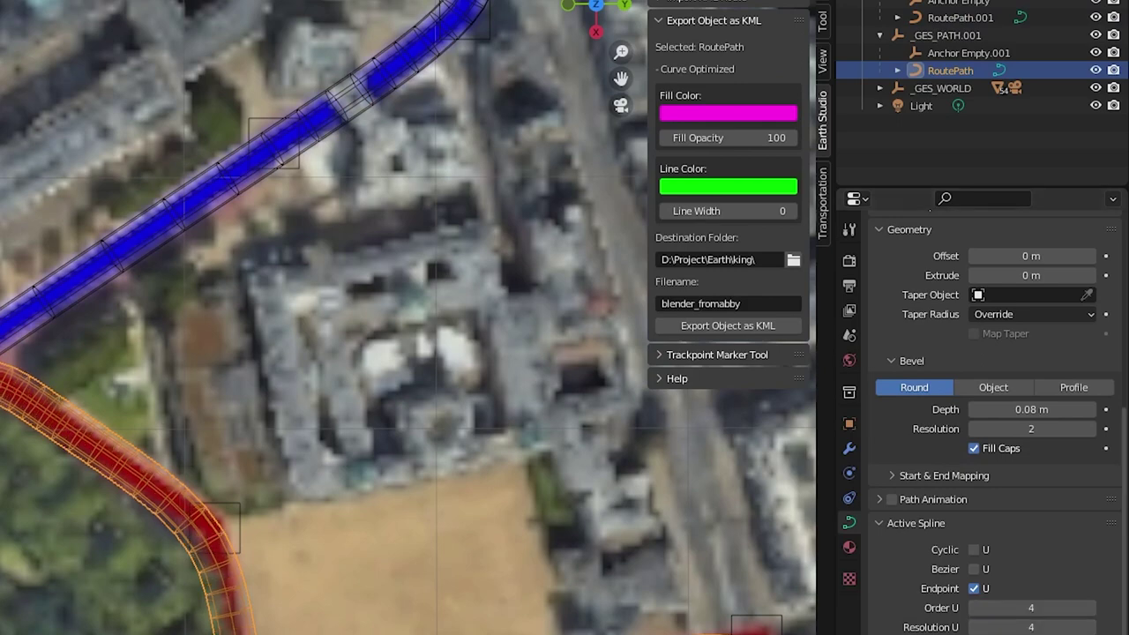
Export the RoutePath curve as KML under the filename blender_toabby
click(737, 303)
click(722, 304)
key(BackSpace)
key(BackSpace)
key(BackSpace)
key(BackSpace)
text(to)
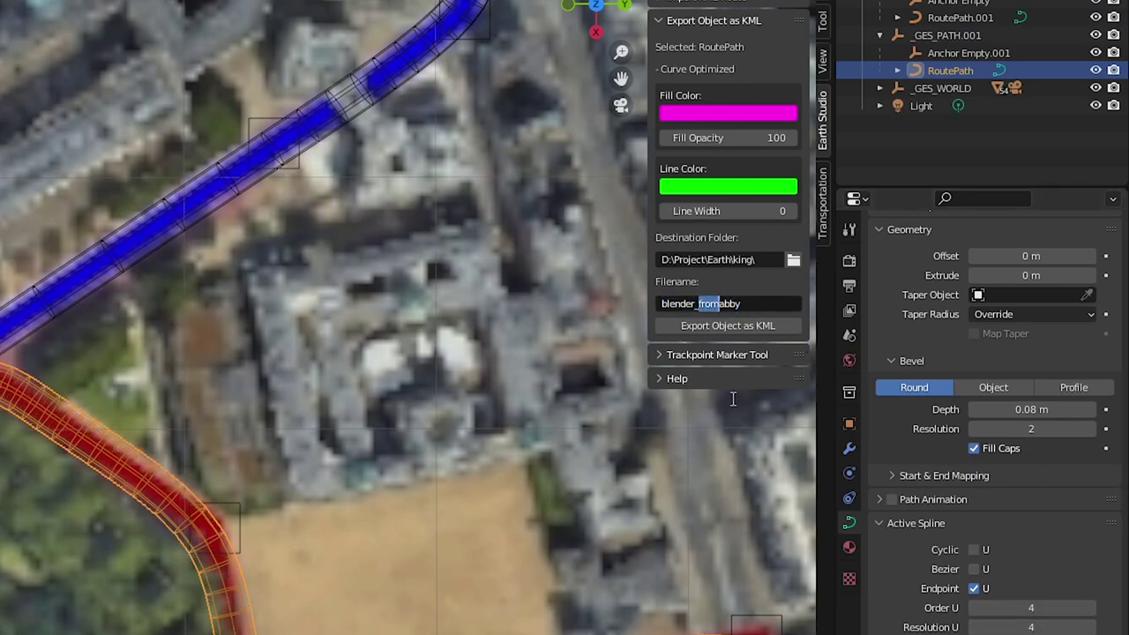
click(755, 325)
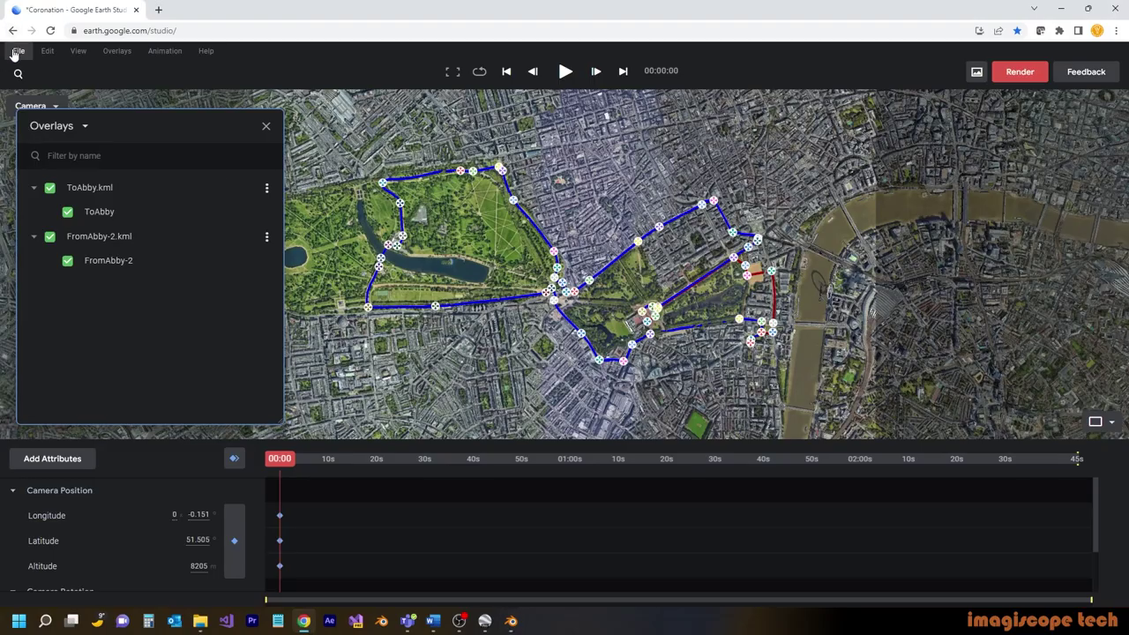
Switch to Google Earth Studio and import blender_toabby.kml from the King folder as an overlay
click(17, 51)
mouse_move(100, 192)
click(250, 217)
click(447, 151)
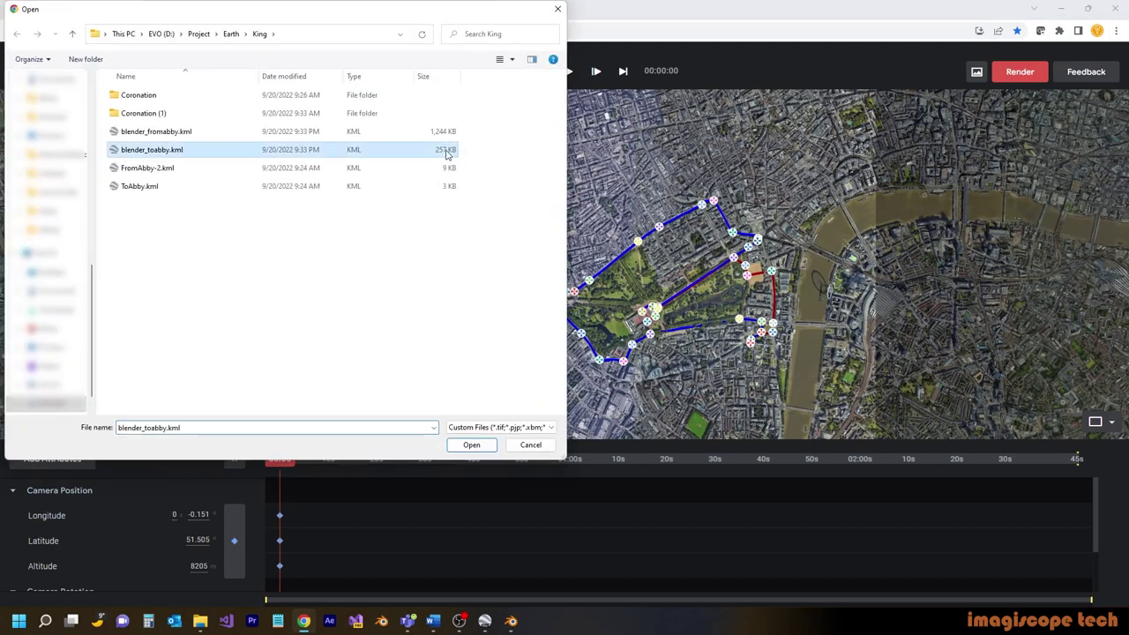
click(452, 134)
click(483, 445)
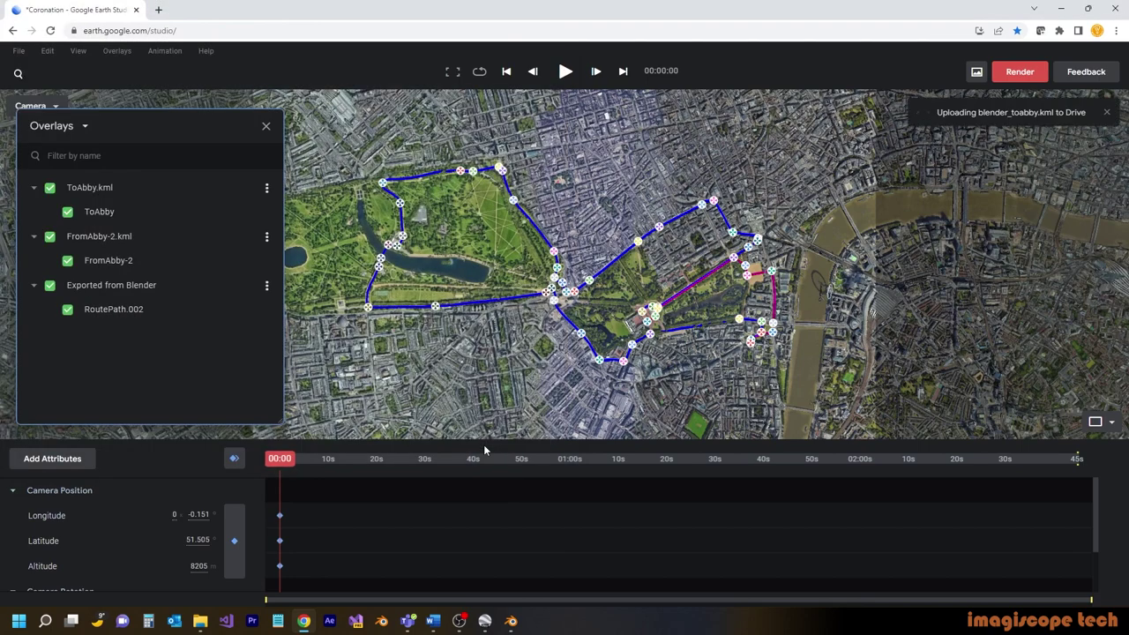
Import blender_fromabby.kml from the King folder as another overlay
click(19, 55)
mouse_move(50, 200)
click(214, 221)
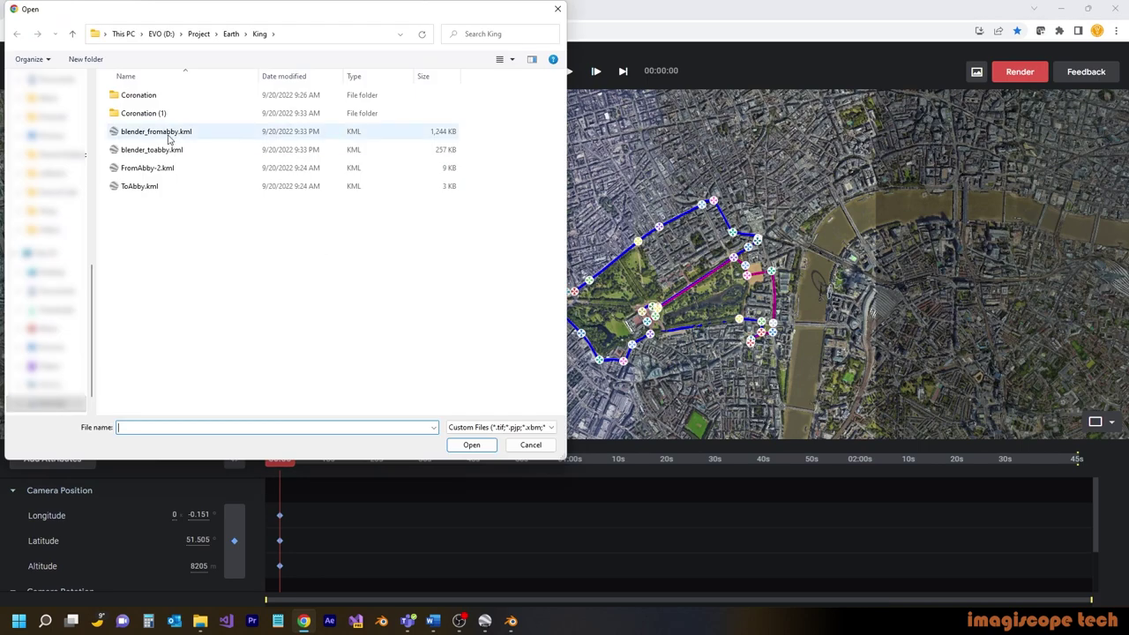
double_click(171, 133)
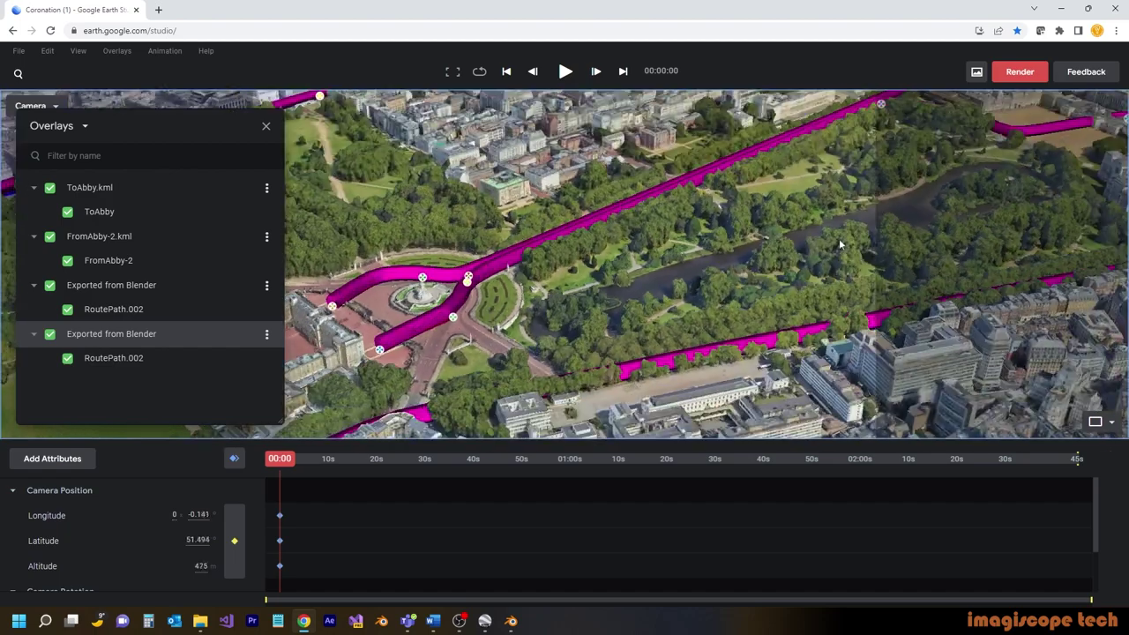
Hide both overlays exported from Blender and bring the camera close to Buckingham Palace
click(50, 285)
click(49, 334)
scroll(741, 194, up, 5)
middle_drag(582, 300, 565, 276)
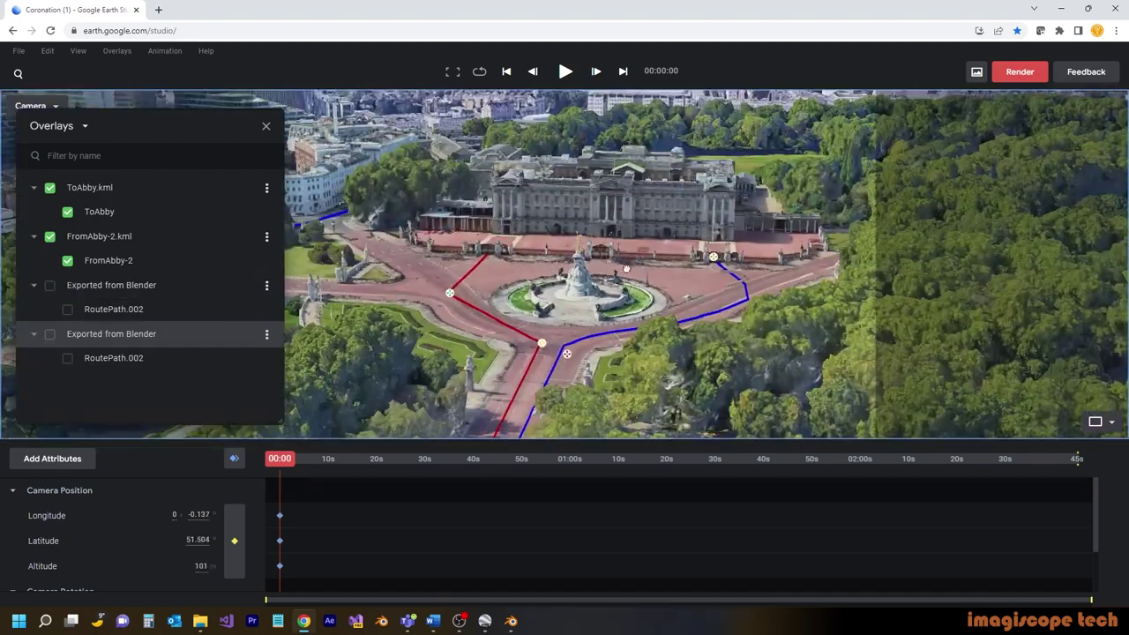
Lower the camera in front of Buckingham Palace, set the camera target on the palace and add a keyframe at the timeline start
scroll(618, 220, up, 2)
middle_drag(630, 366, 572, 328)
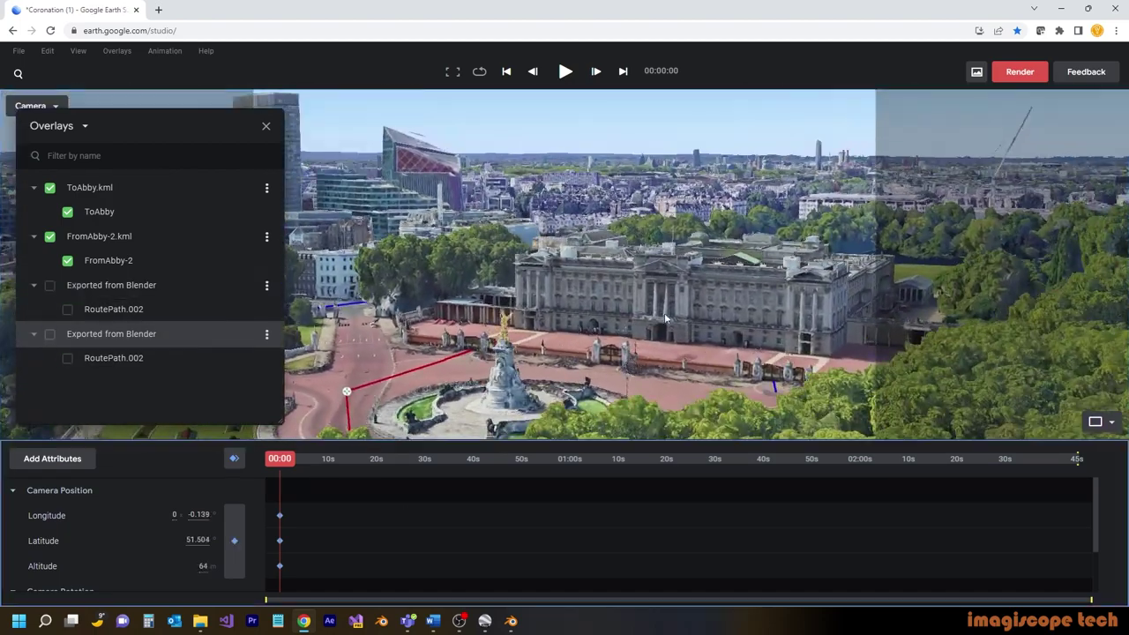
right_click(551, 338)
click(577, 345)
click(234, 460)
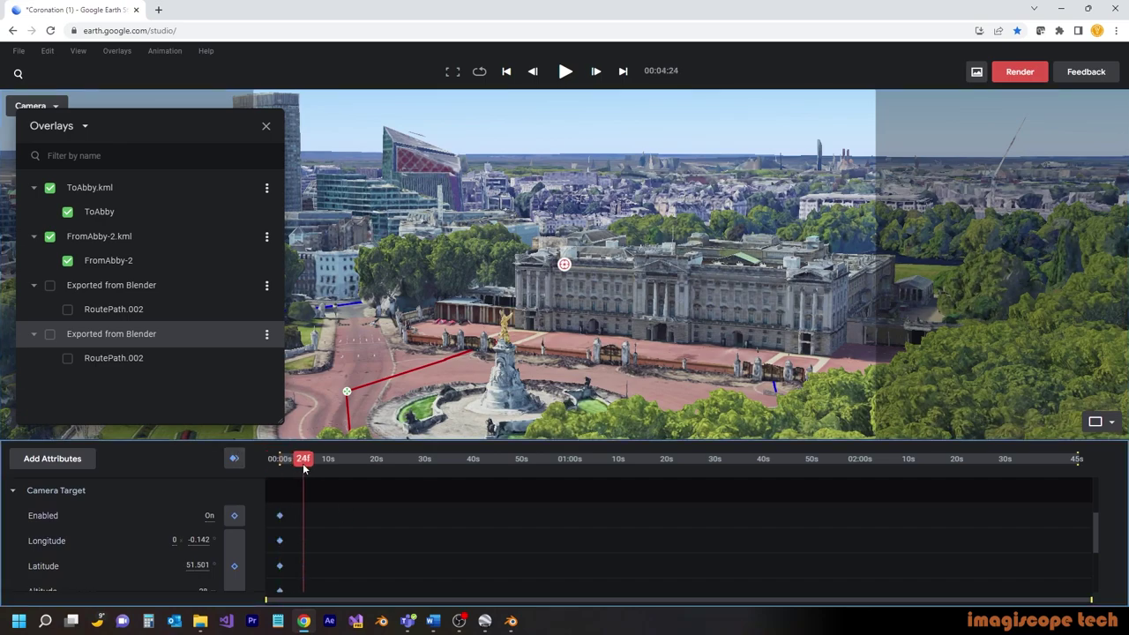
Keyframe the camera at 00:05:19 and 00:15:04, pulling it back from the palace along The Mall
middle_drag(472, 351, 585, 336)
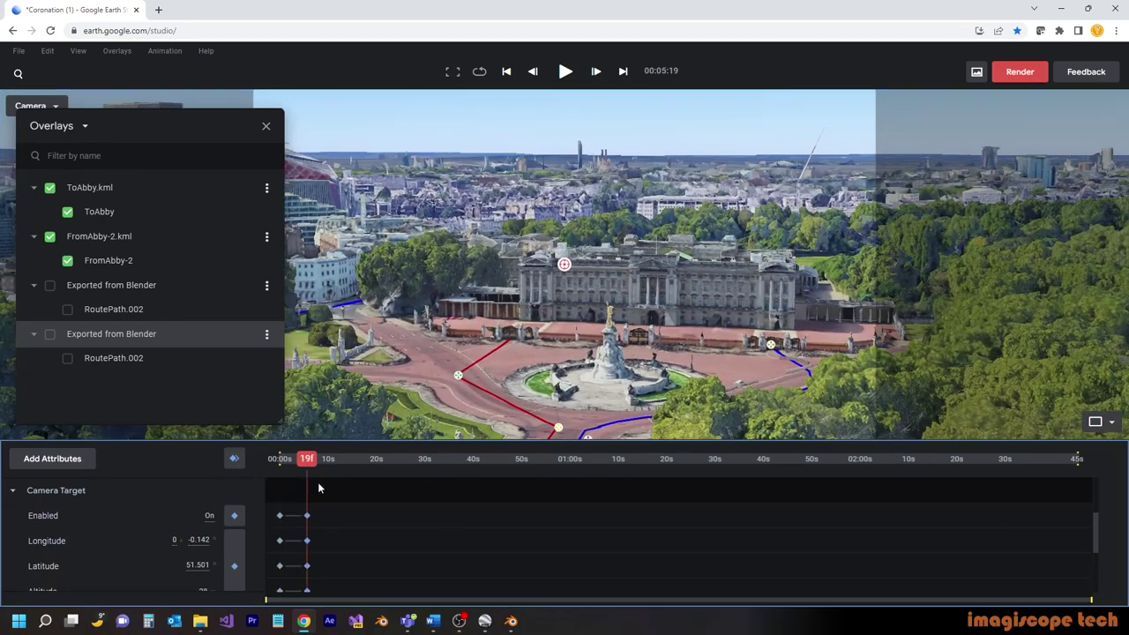
drag(308, 463, 350, 497)
scroll(541, 404, down, 5)
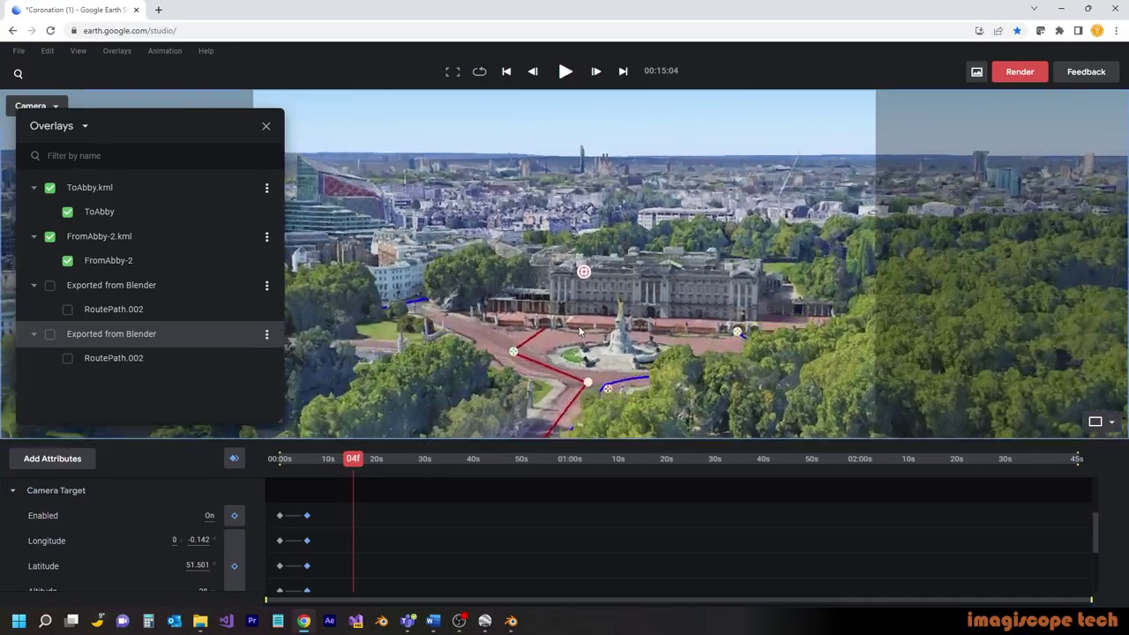
middle_drag(633, 294, 537, 415)
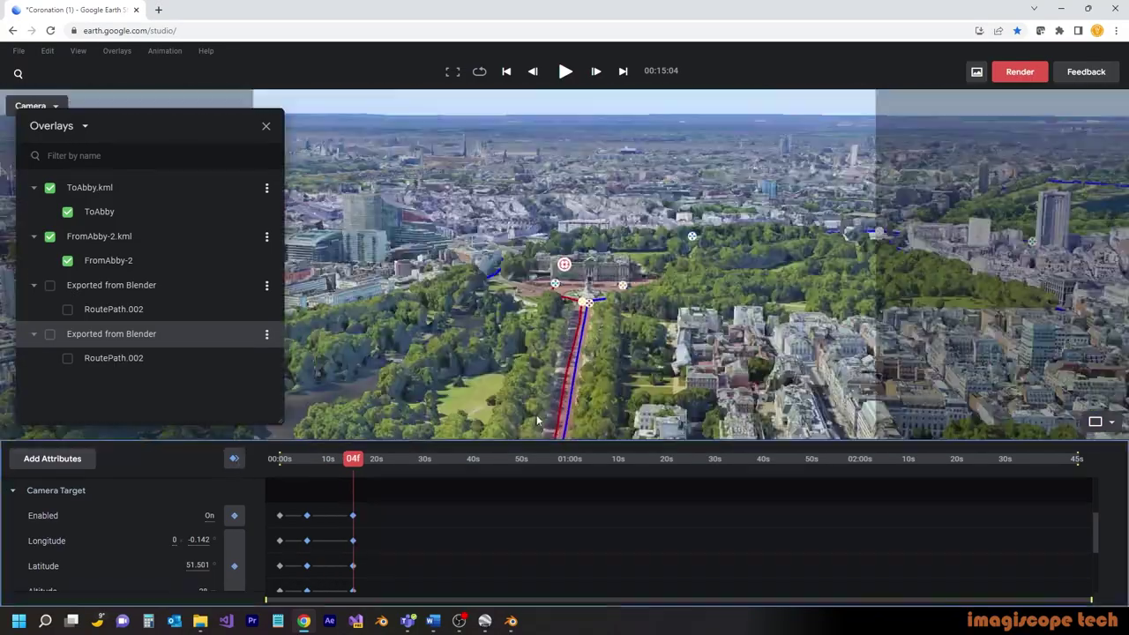
At 00:15:04, turn the camera away from the palace and set a new camera target beside Horse Guards Parade
drag(536, 415, 585, 326)
right_click(586, 338)
click(612, 360)
At 00:20:18, reposition the camera around Horse Guards Parade and add a keyframe
click(353, 461)
drag(353, 460, 380, 470)
middle_drag(565, 264, 680, 232)
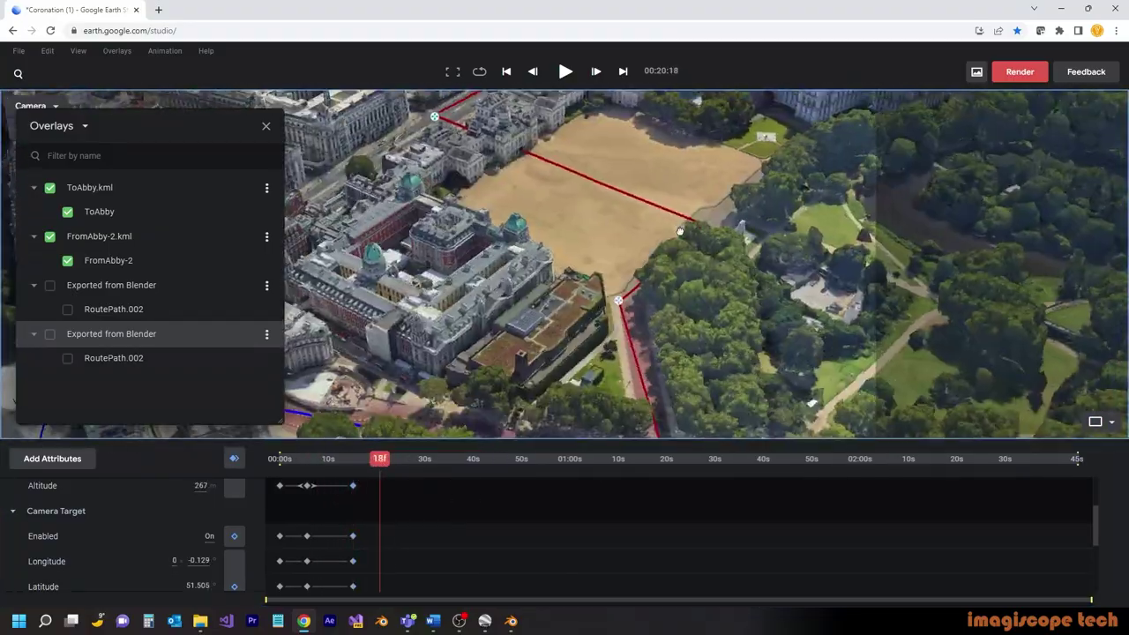
drag(680, 232, 567, 308)
click(235, 459)
At 00:30:02, move the camera along the route past Horse Guards Parade and set another camera target
drag(423, 256, 418, 486)
drag(794, 221, 476, 300)
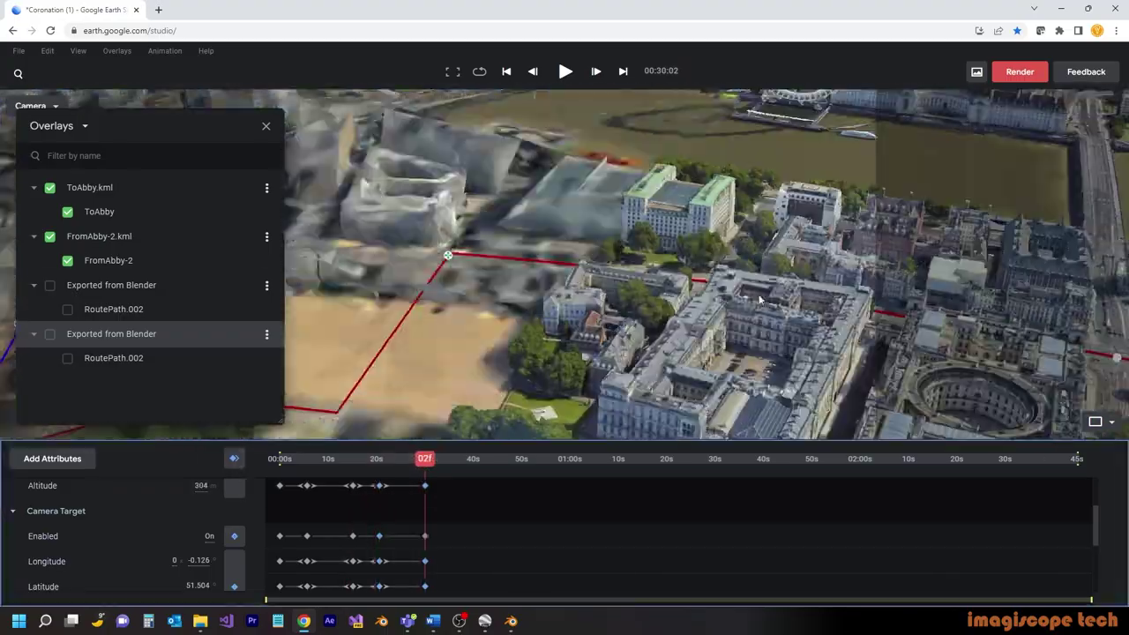
right_click(660, 361)
click(684, 373)
Go back to 00:14:23 and switch to a two-view layout with the top map beside the camera view
drag(425, 460, 362, 479)
click(1097, 422)
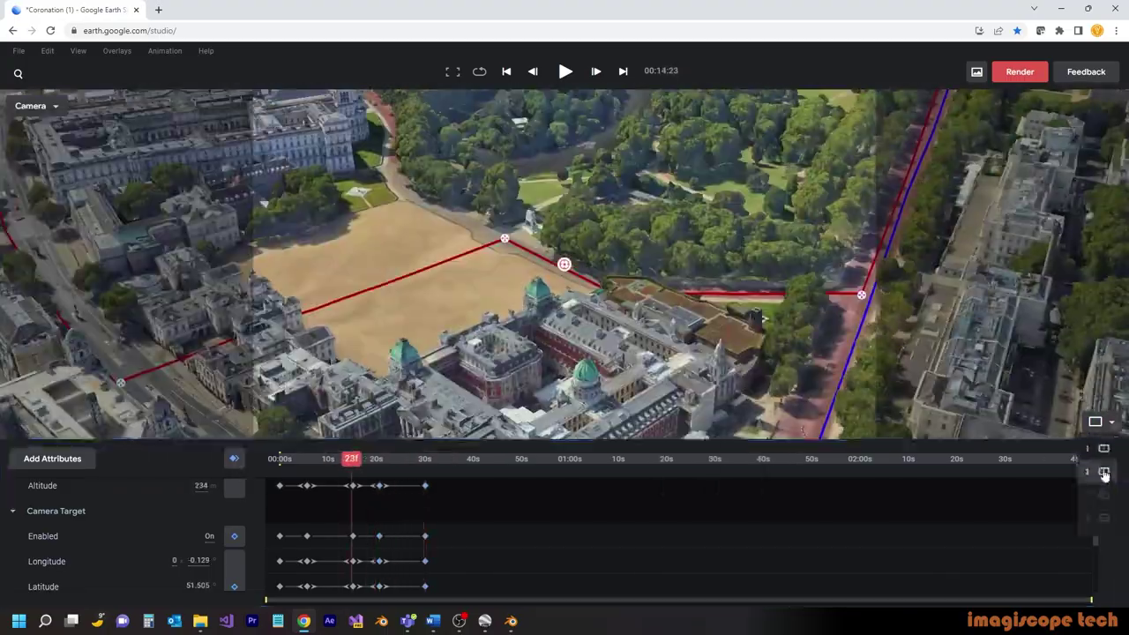
click(1104, 473)
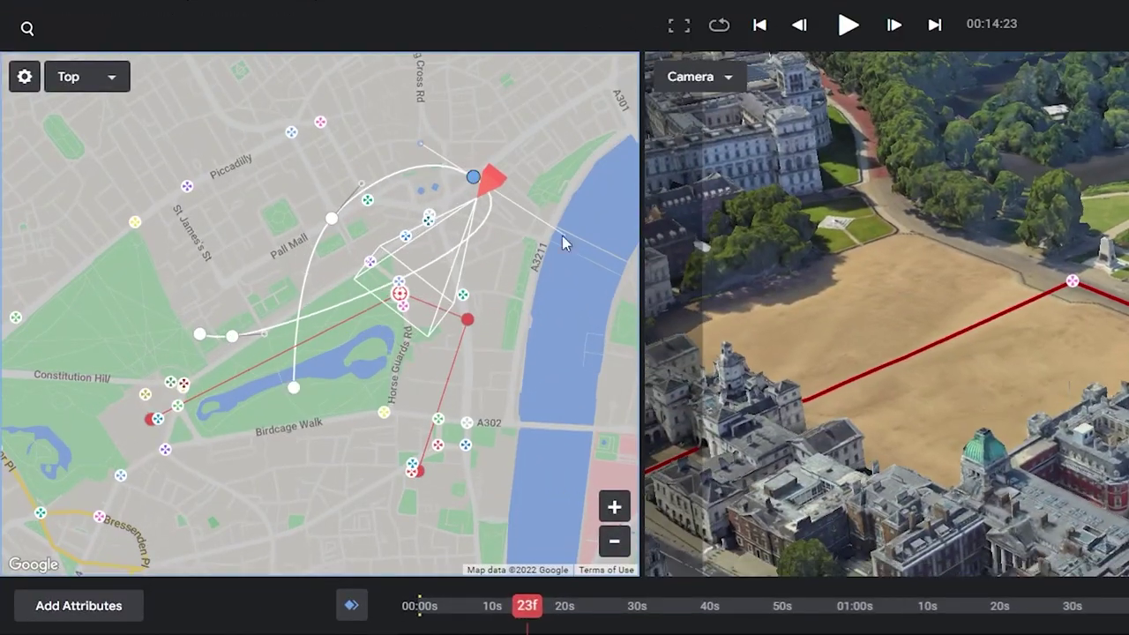
Apply Smooth Path to the camera target points near Horse Guards Road and Whitehall in the top map
mouse_move(527, 605)
mouse_down()
mouse_move(499, 605)
mouse_move(555, 605)
mouse_up()
click(476, 352)
right_click(409, 325)
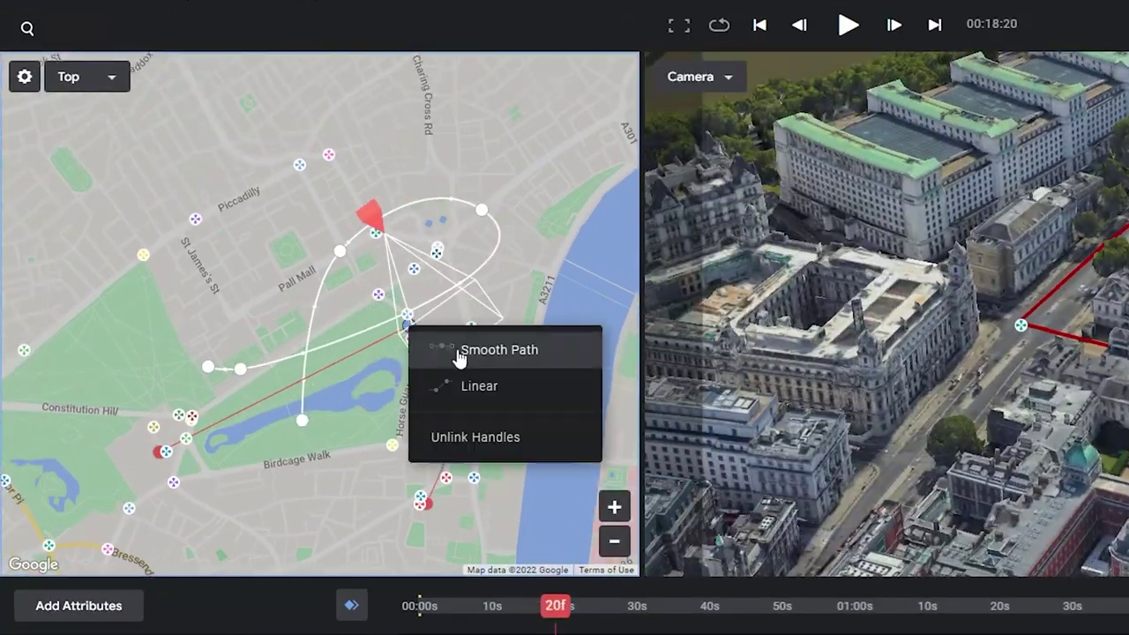
click(459, 355)
right_click(476, 352)
click(493, 377)
Adjust the curve handle of the target point near Horse Guards Road and scrub the timeline to check the camera path
drag(555, 606, 507, 608)
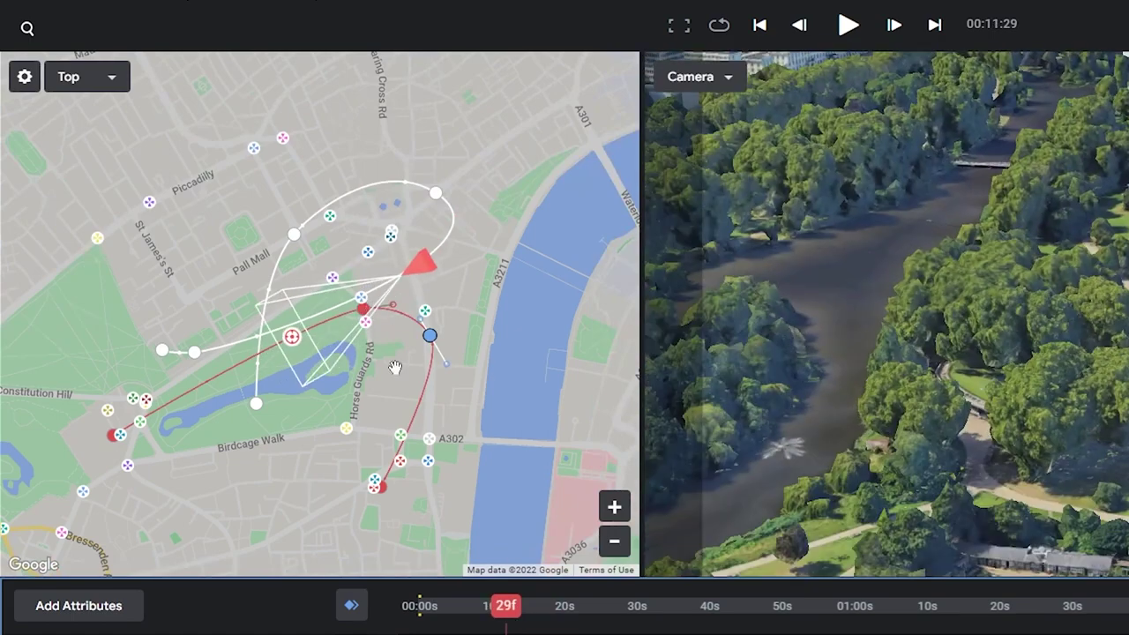
mouse_move(393, 305)
mouse_down()
mouse_move(383, 325)
mouse_move(388, 314)
mouse_up()
right_click(116, 435)
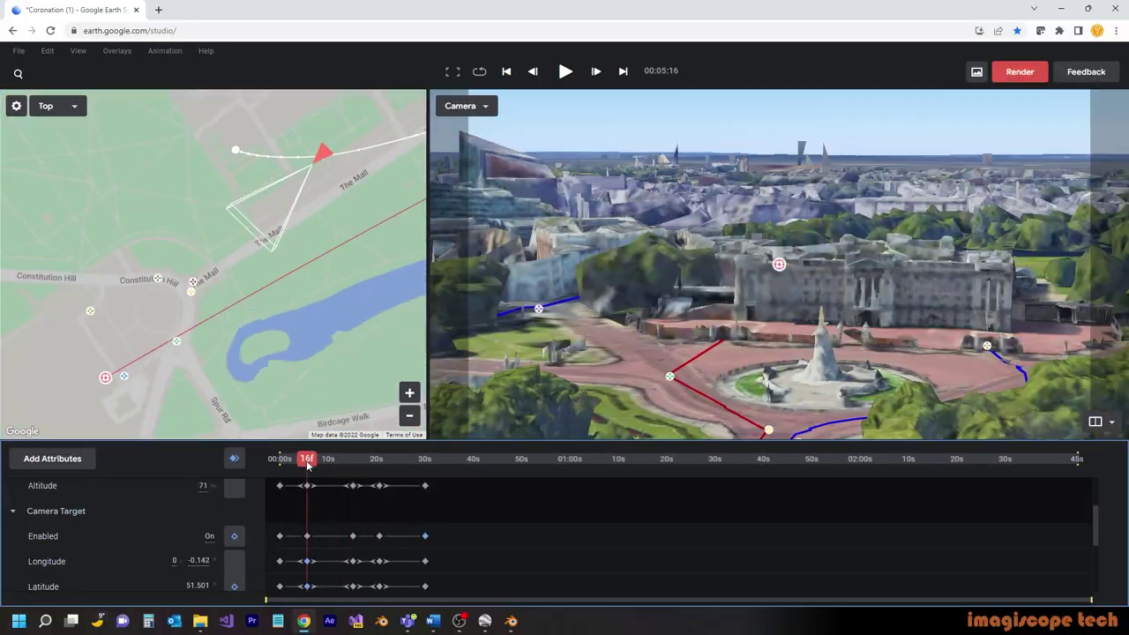
drag(308, 465, 350, 477)
double_click(701, 357)
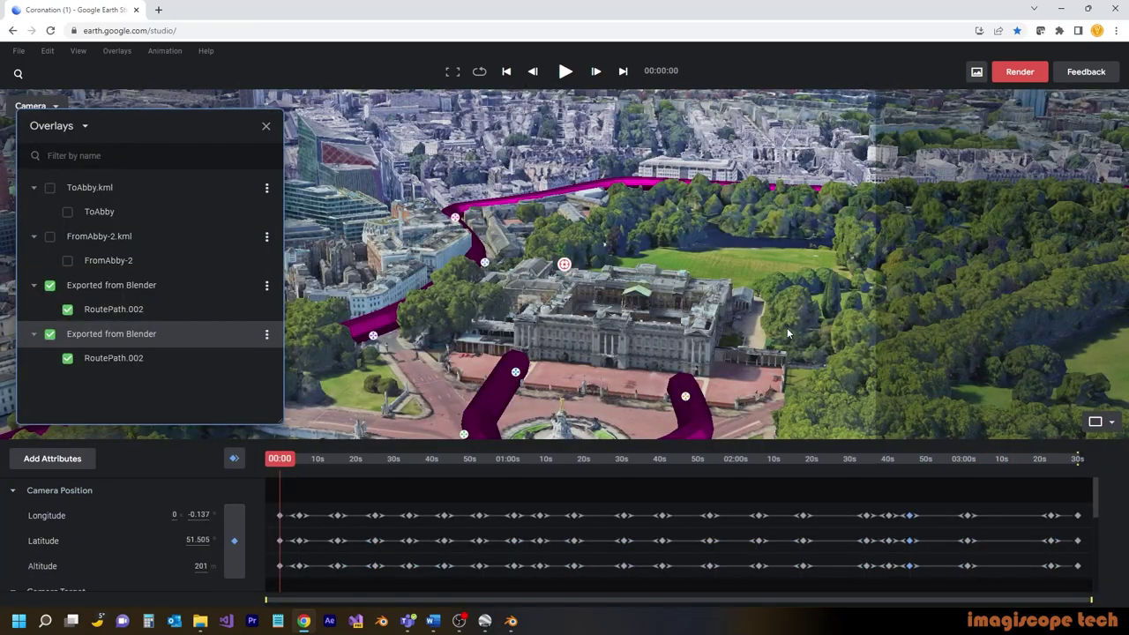
Open the render settings with both Blender route overlays shown and name the render Coronation_Mask
click(1021, 72)
click(833, 100)
key(BackSpace)
key(BackSpace)
key(BackSpace)
key(BackSpace)
text(_M)
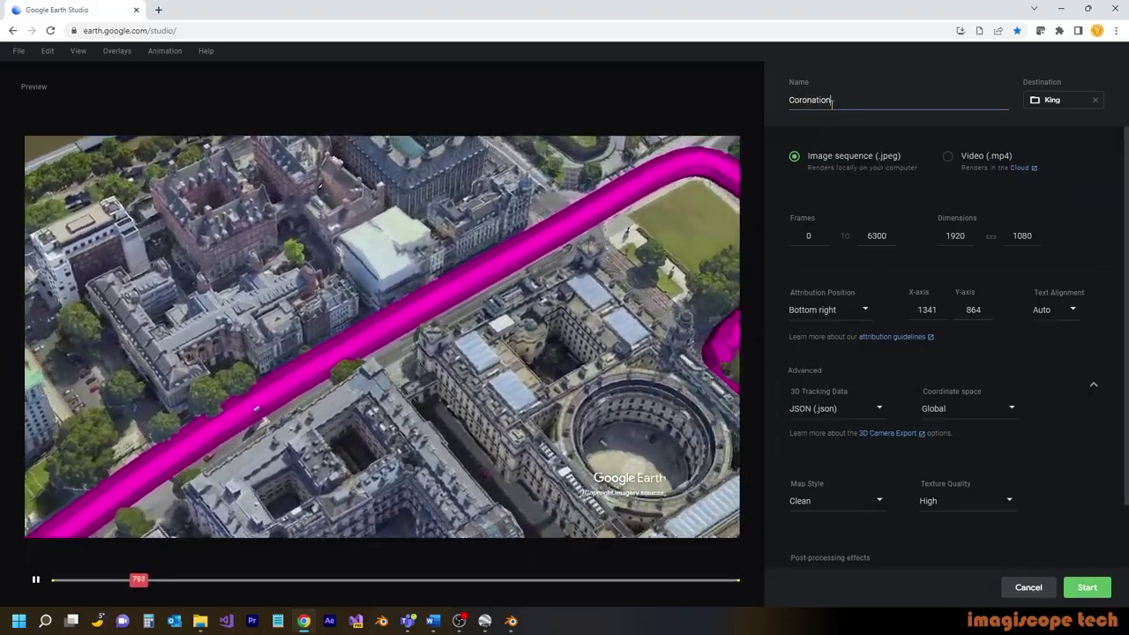
text(ask)
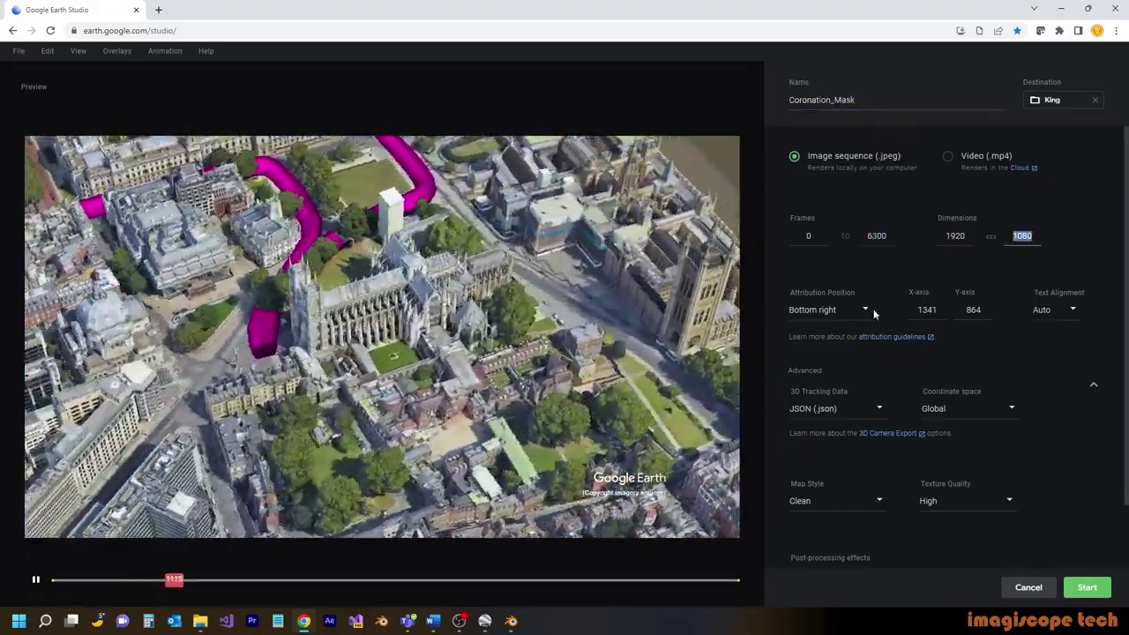
Start rendering the Coronation_Mask JPEG image sequence with JSON 3D tracking data
click(835, 409)
click(829, 486)
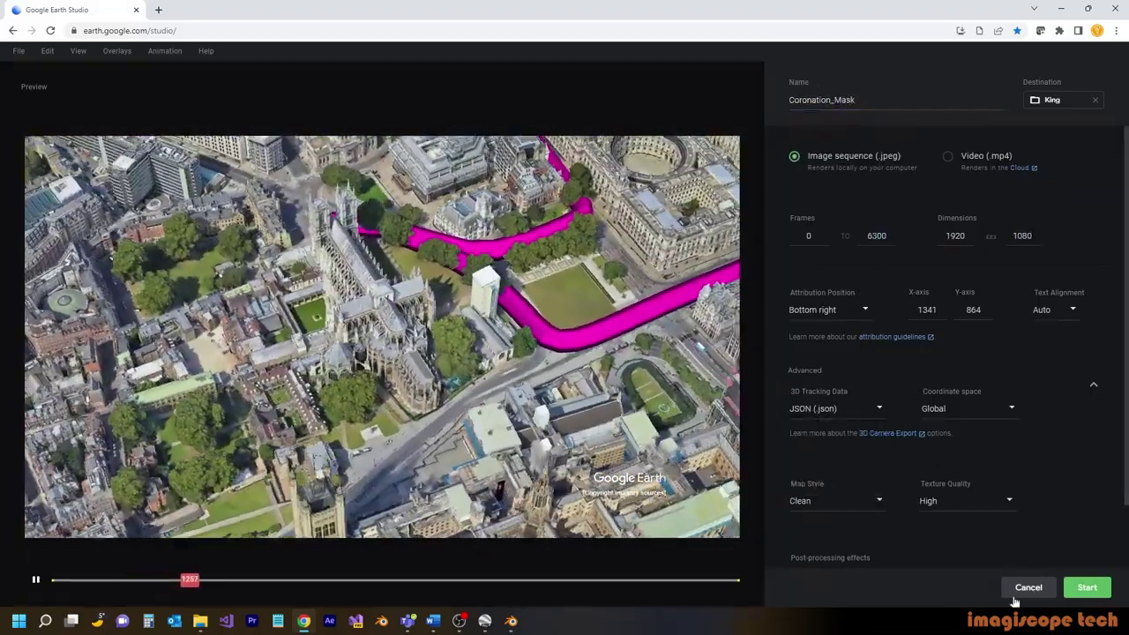
click(1084, 589)
click(587, 108)
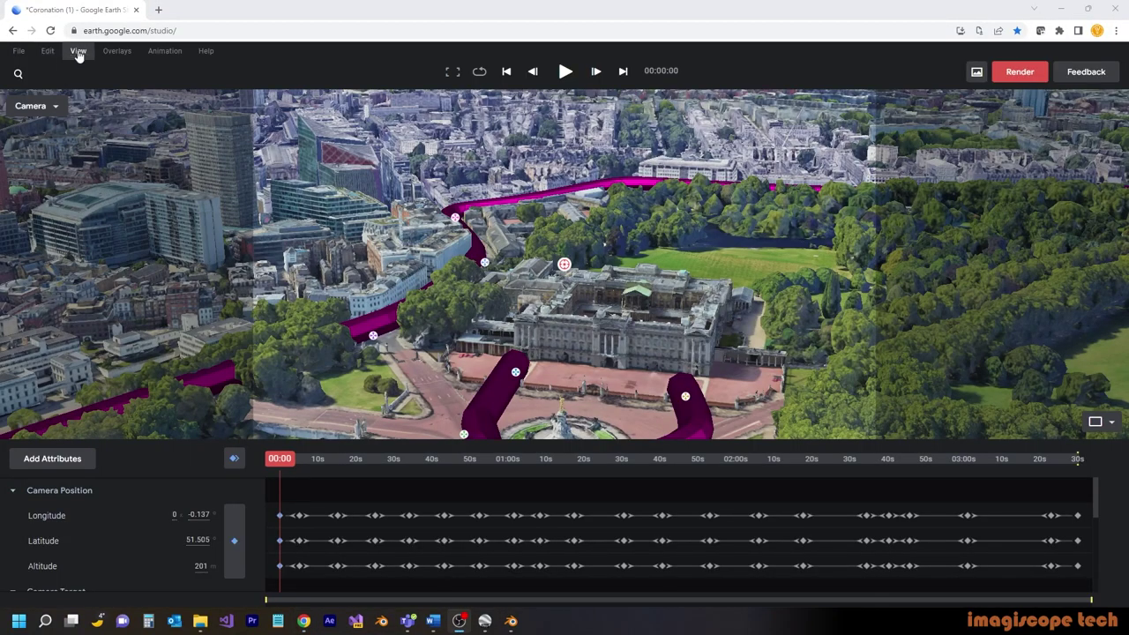
Hide both overlays exported from Blender and close the overlay list
click(117, 50)
click(114, 109)
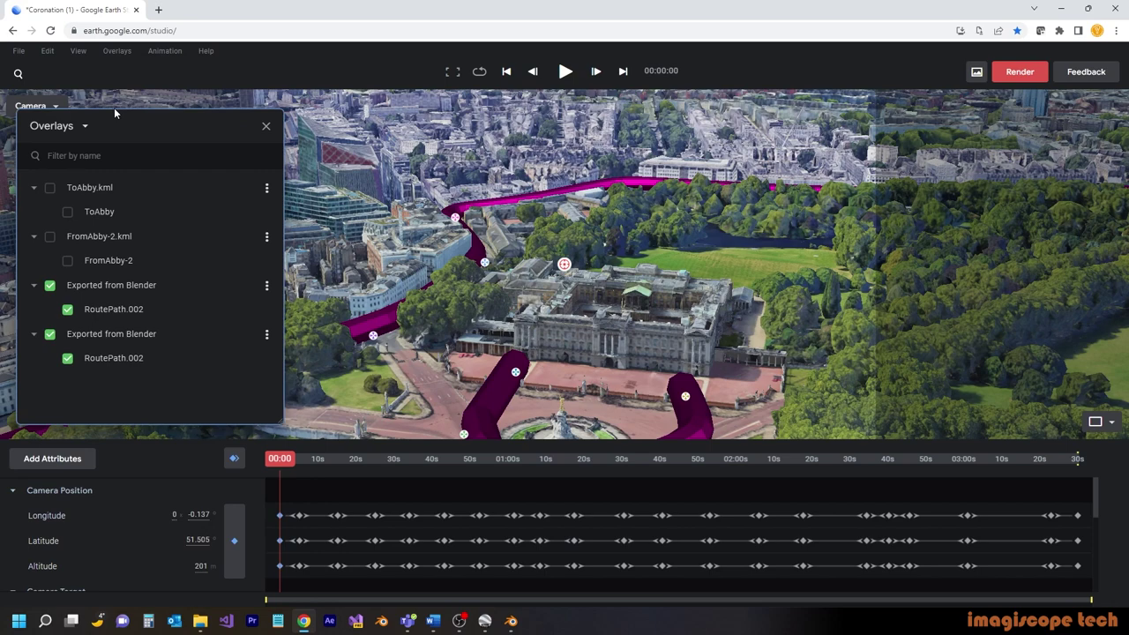
click(50, 286)
click(50, 335)
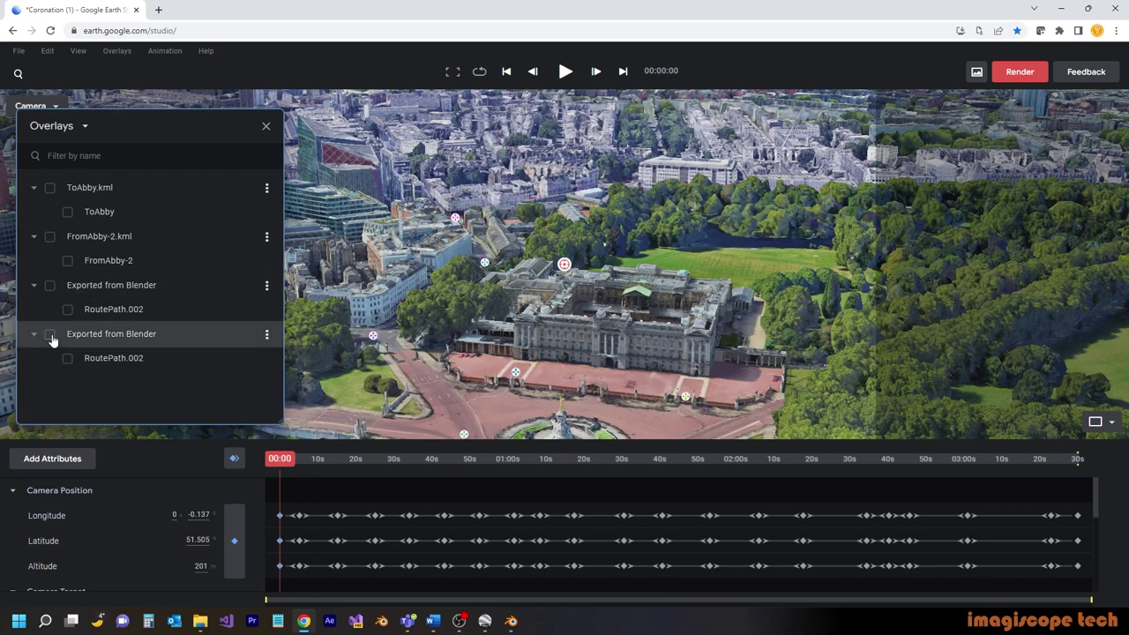
click(265, 129)
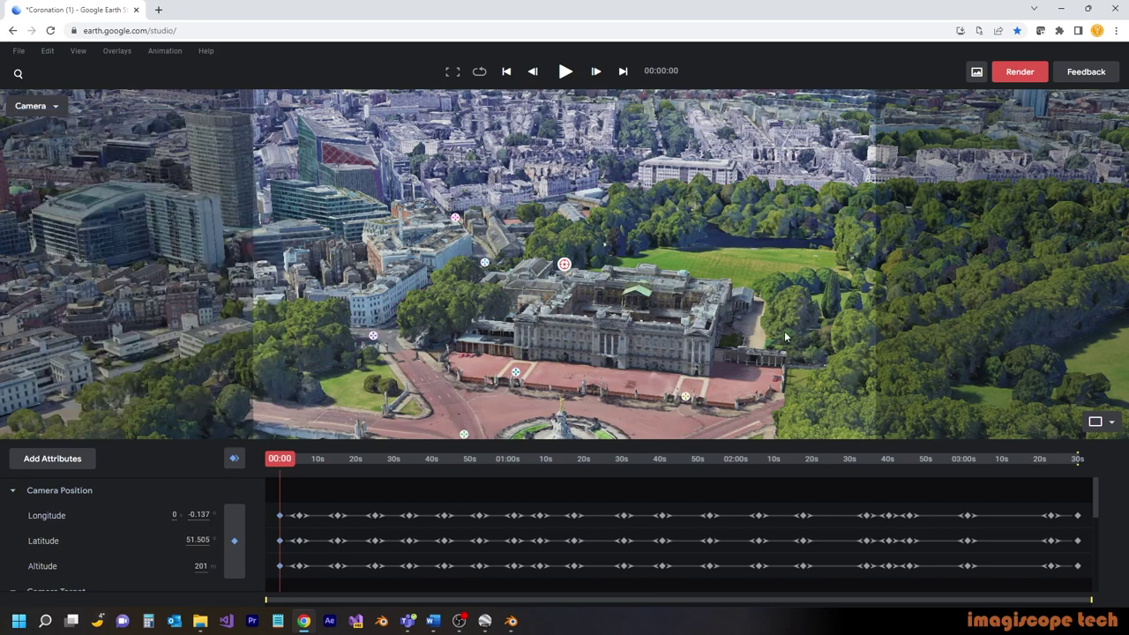
Open the render settings for the view without overlays and name the render Coronation_Clean
click(1020, 76)
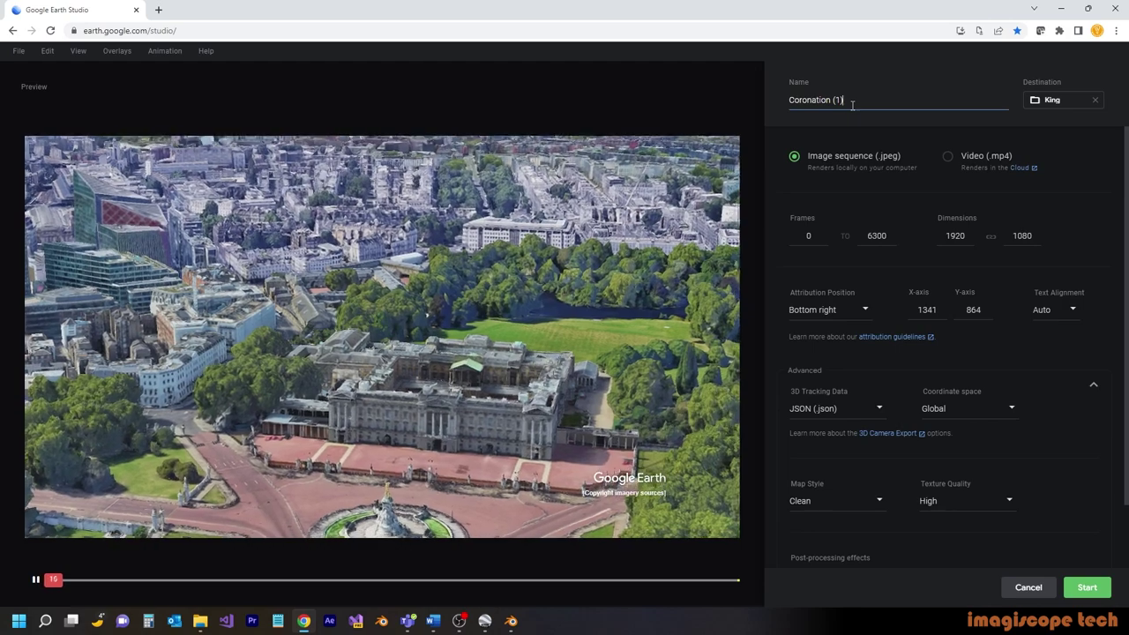
drag(832, 100, 874, 98)
key(BackSpace)
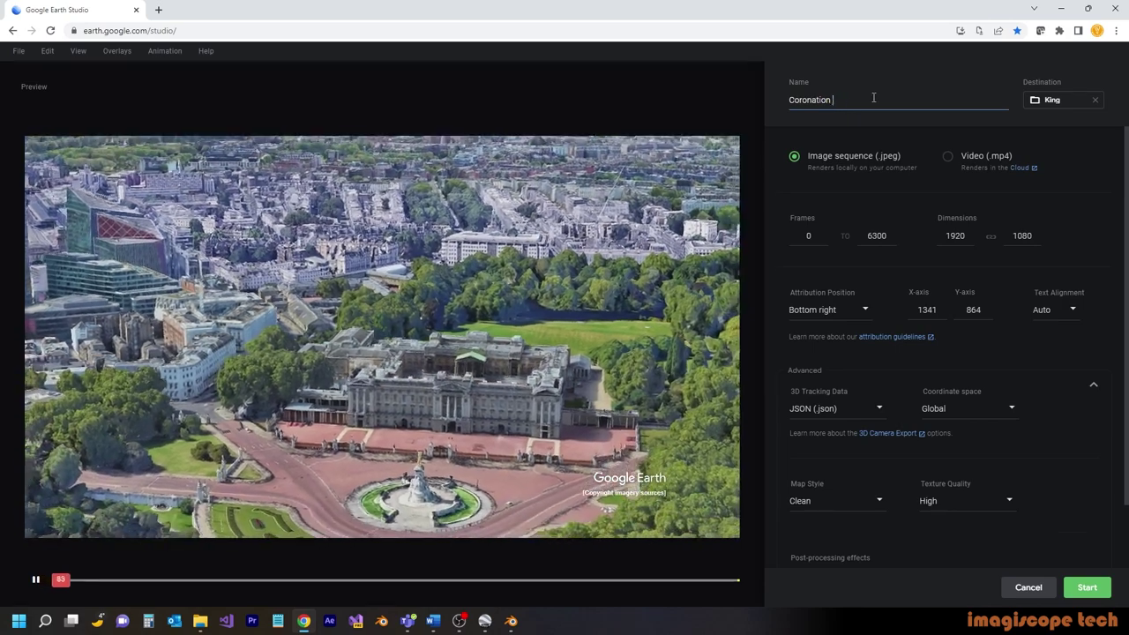
key(BackSpace)
text(_)
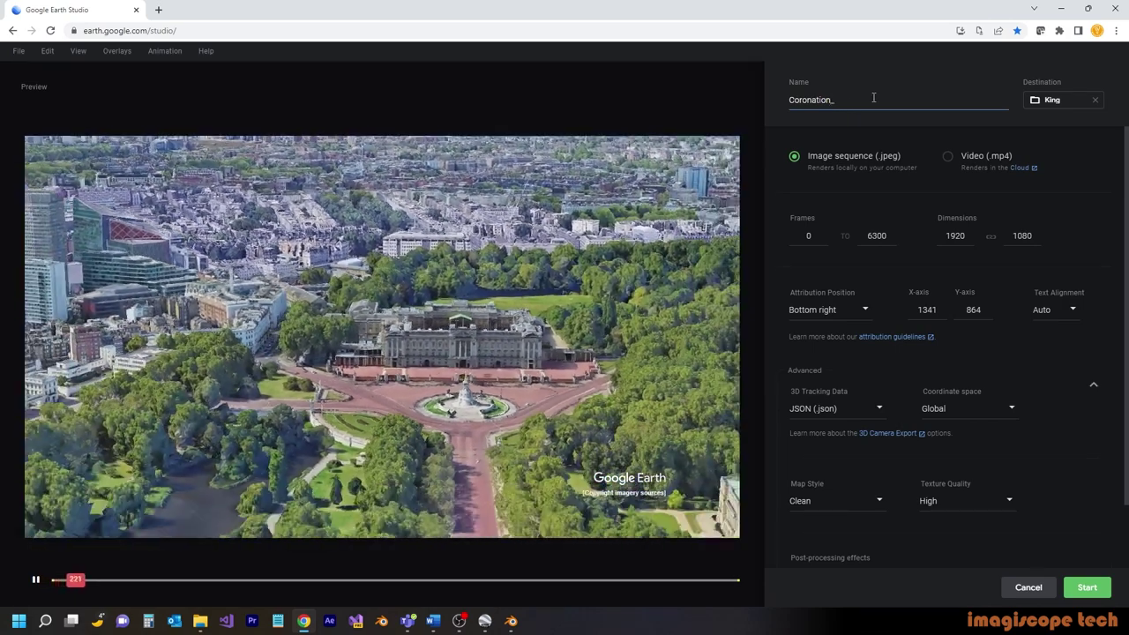
text(Clean)
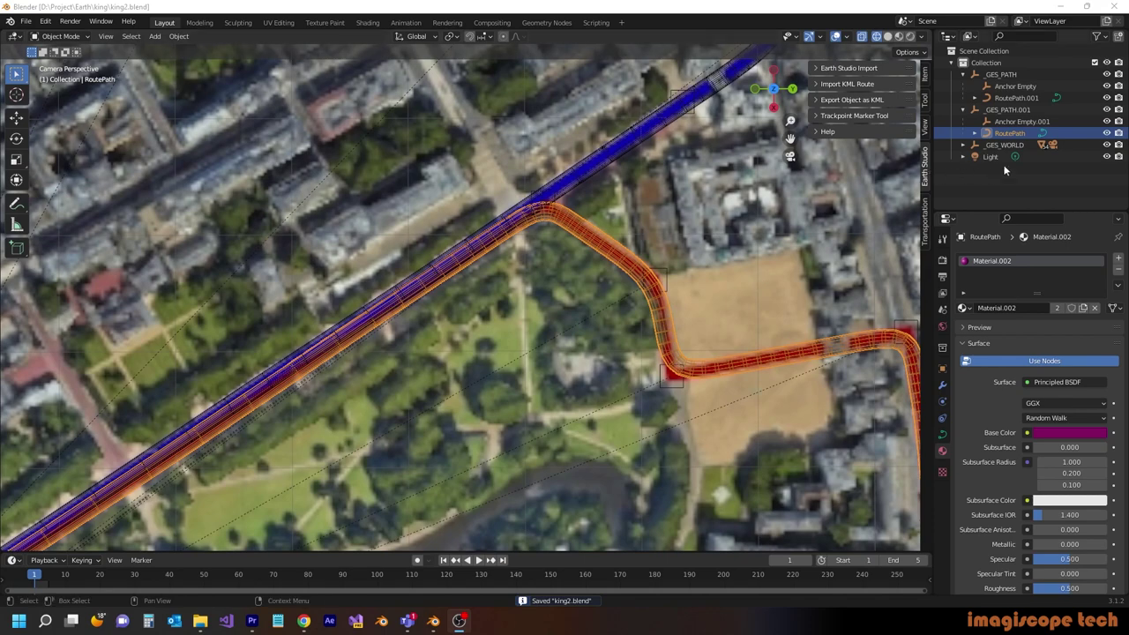
Set the Earth Studio import footage to Coronation_Clean_0000.jpeg from the Coronation_Clean footage folder
click(839, 69)
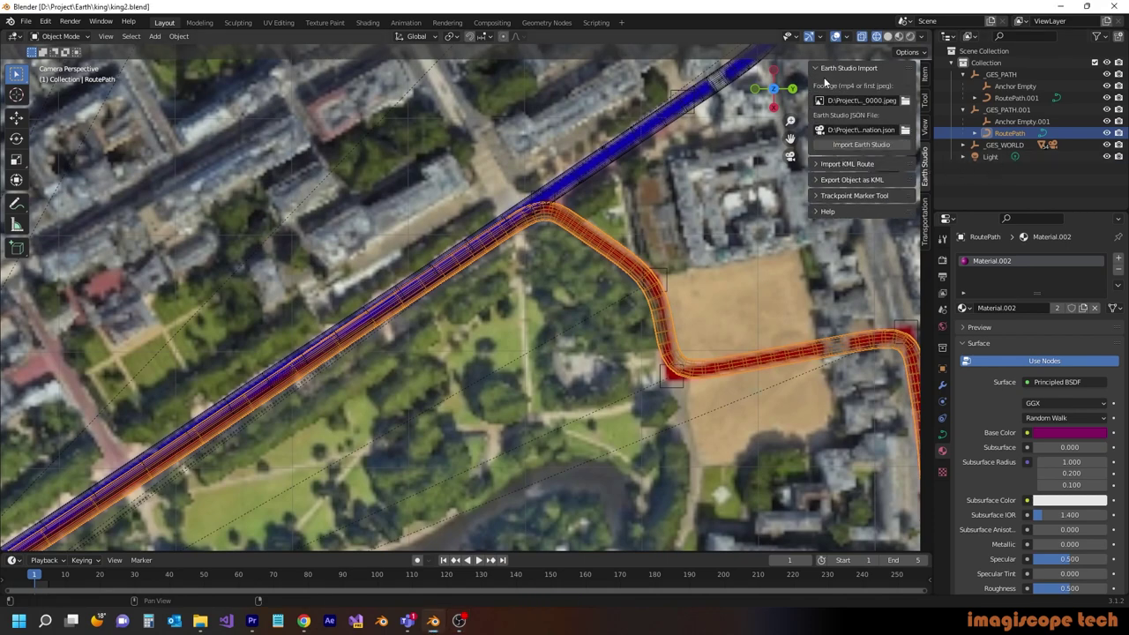
click(905, 101)
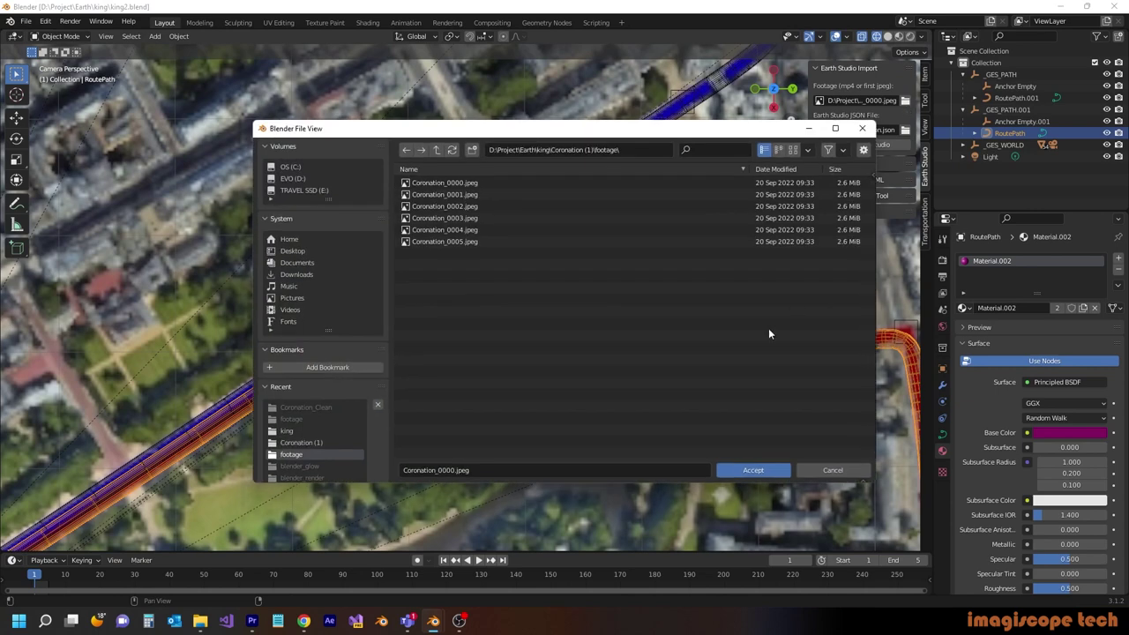
click(437, 150)
click(436, 150)
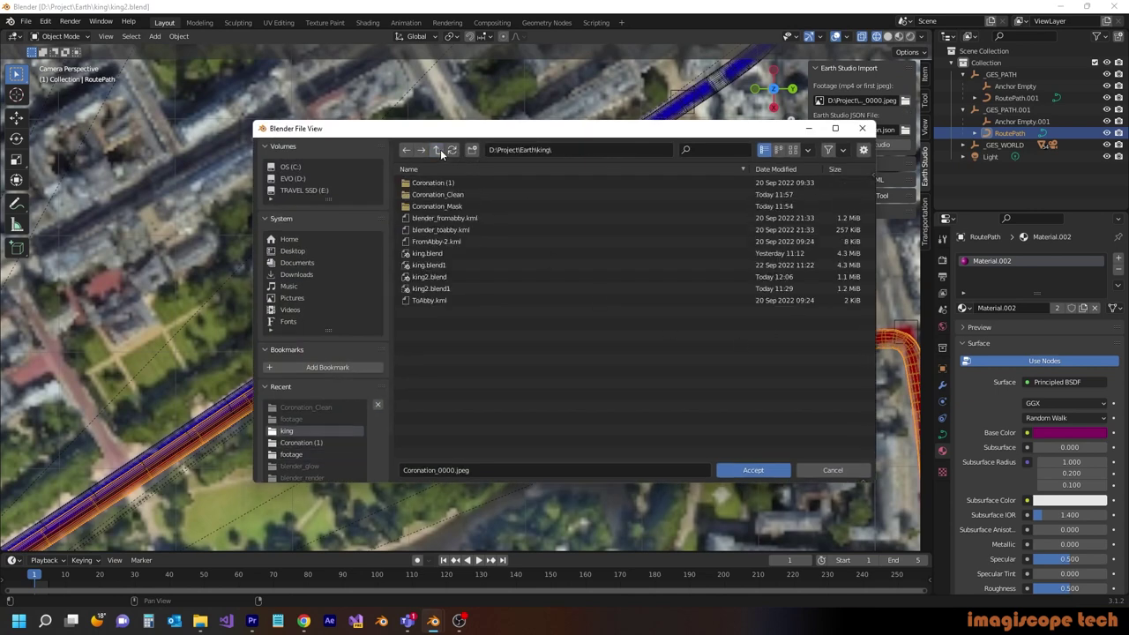
double_click(452, 196)
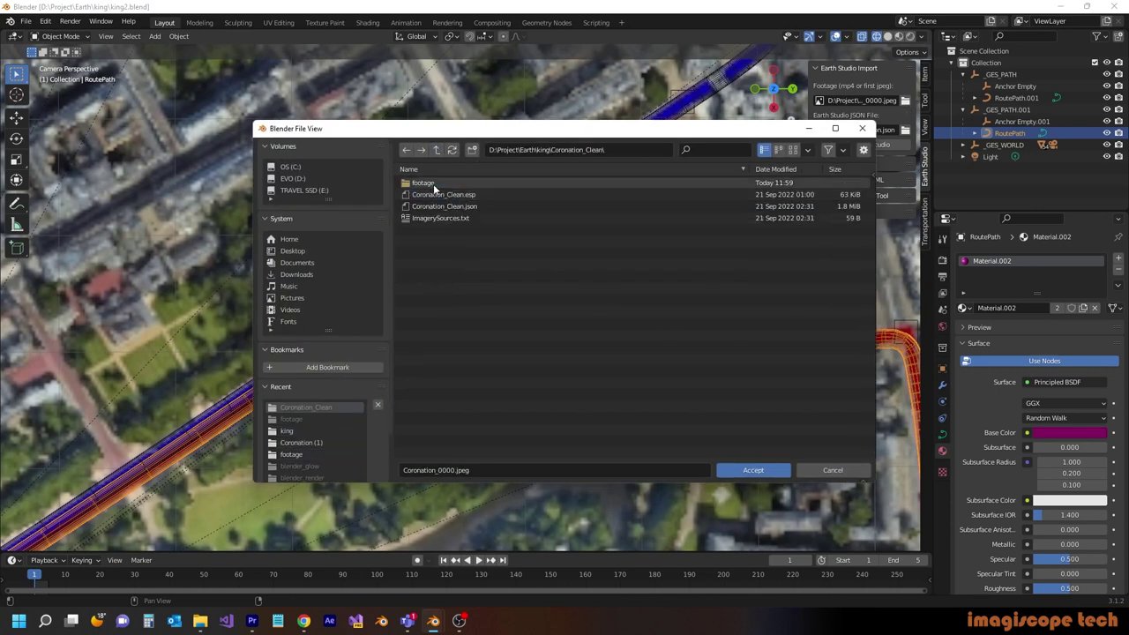
double_click(433, 183)
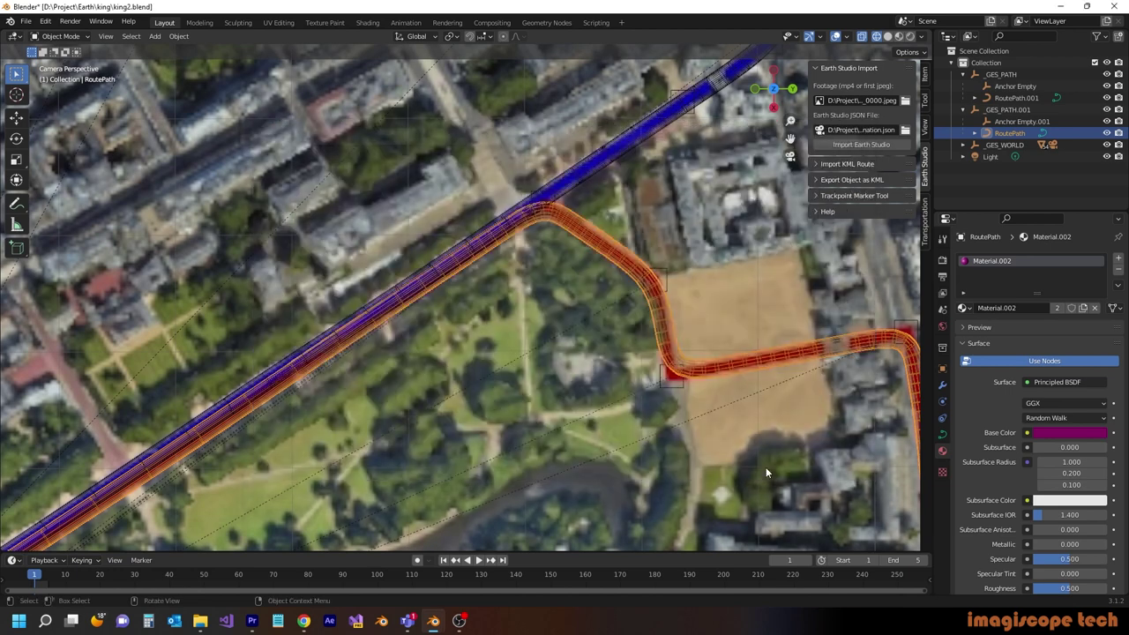
click(766, 469)
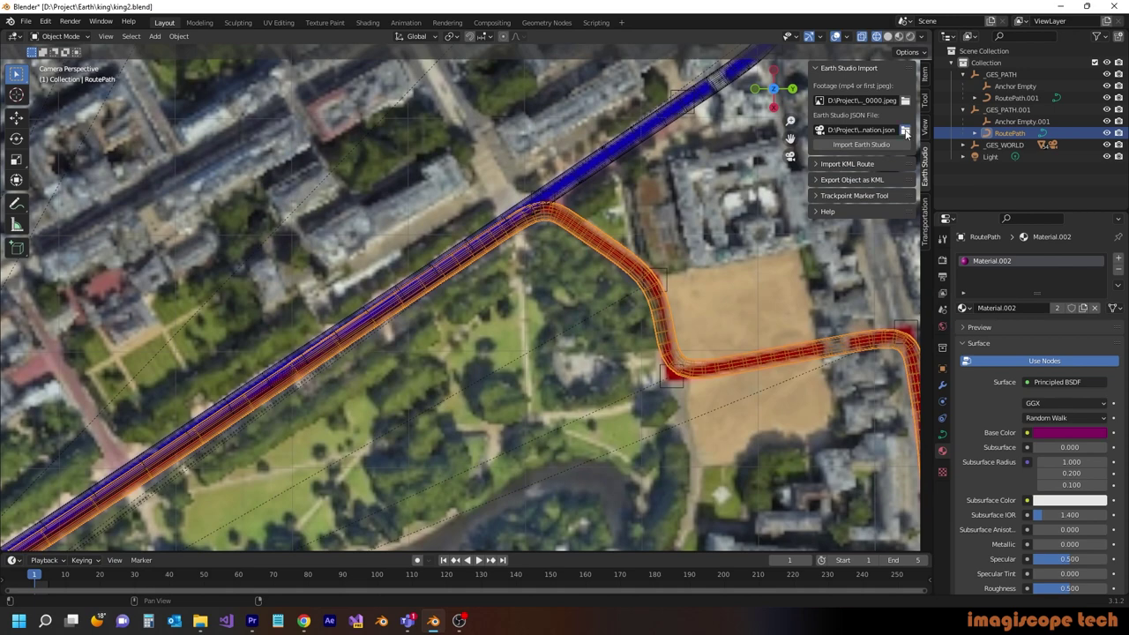
Set the Earth Studio JSON file to Coronation_Clean.json and import the clean render with its tracking data
click(905, 131)
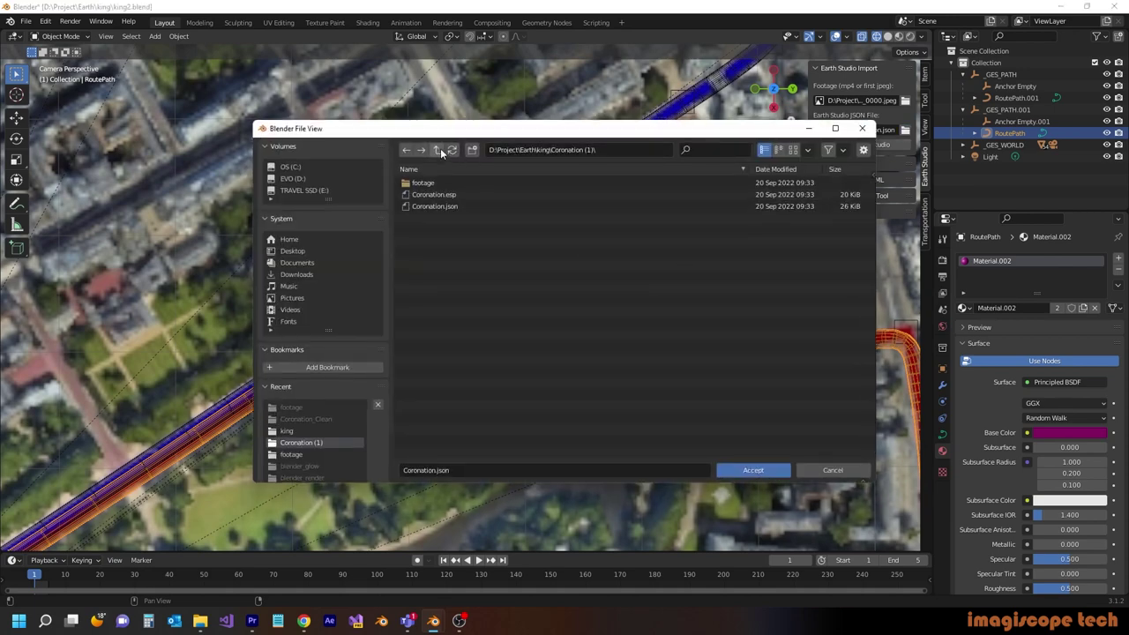
click(437, 150)
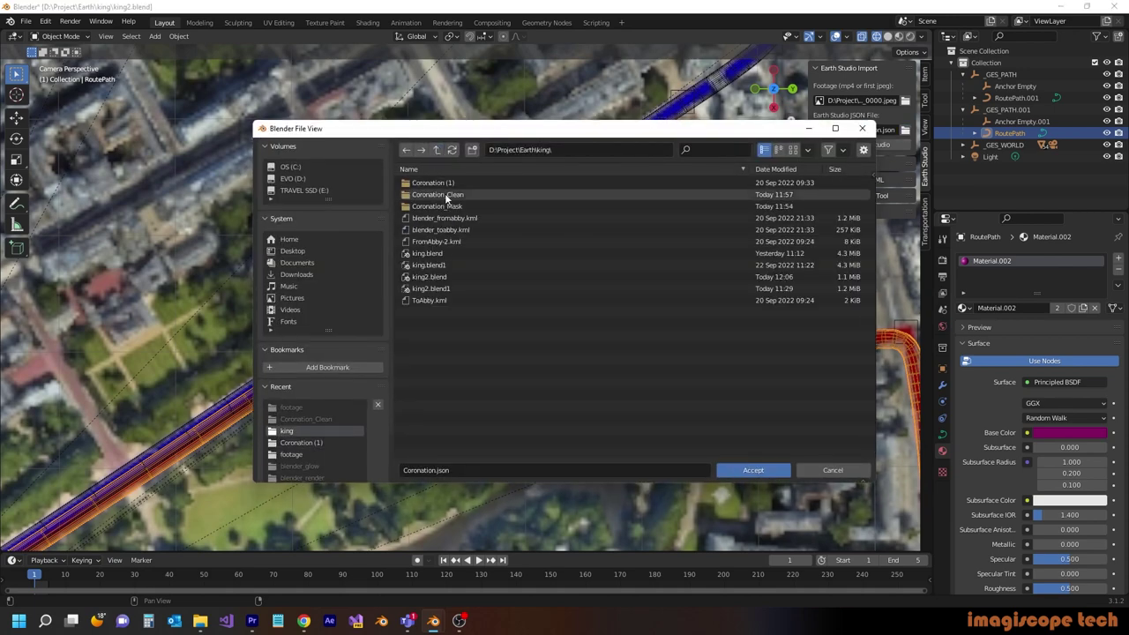
double_click(445, 193)
click(474, 207)
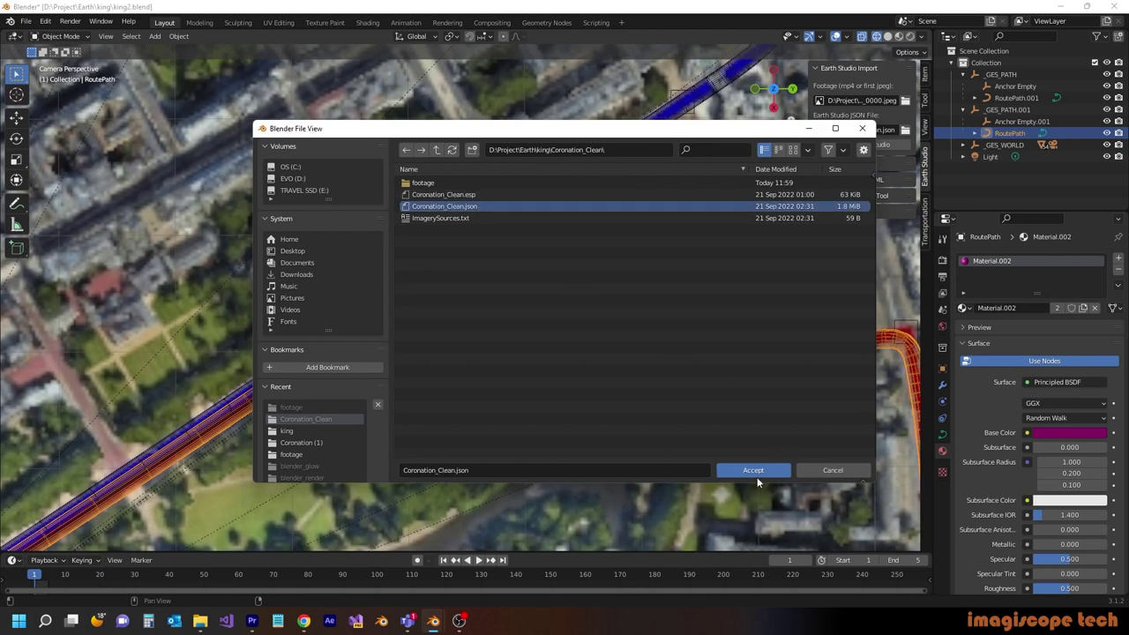
click(757, 470)
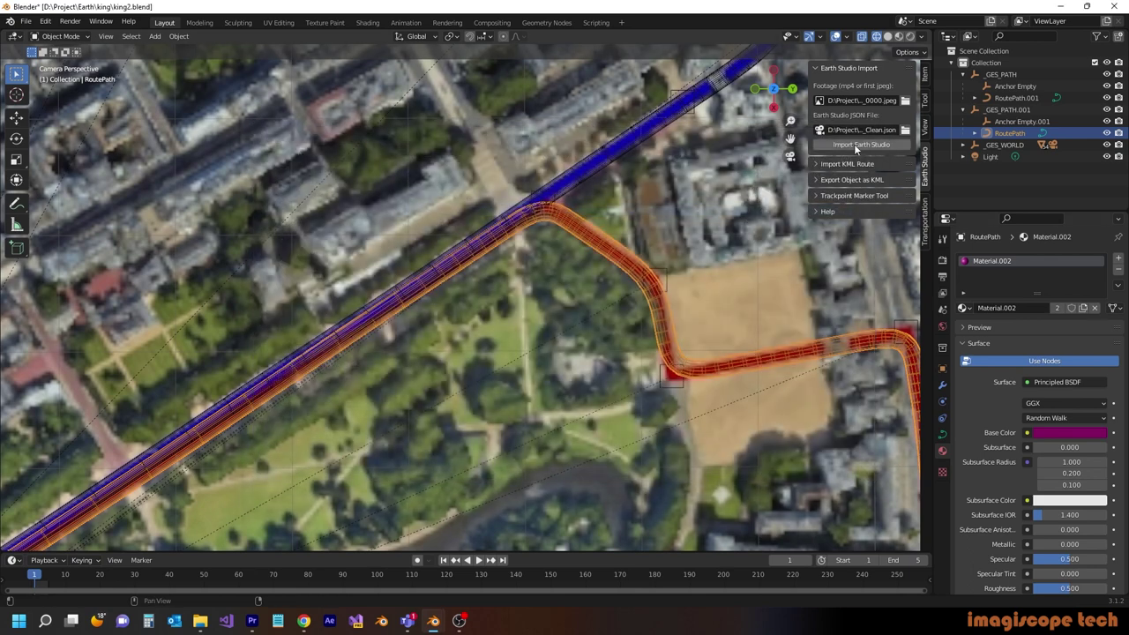
click(854, 146)
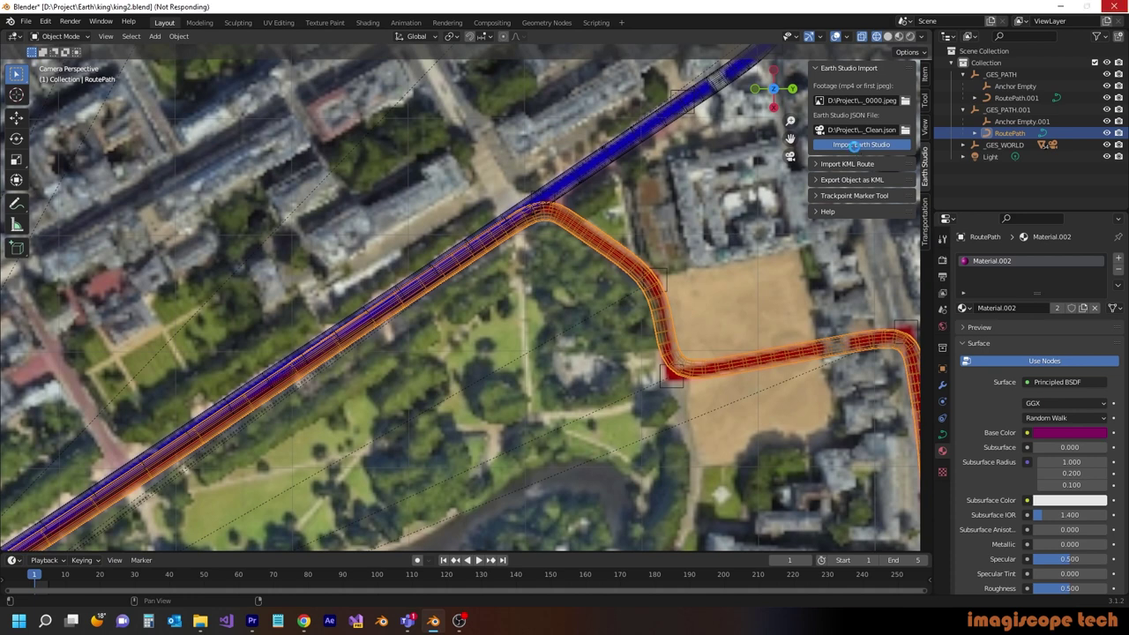
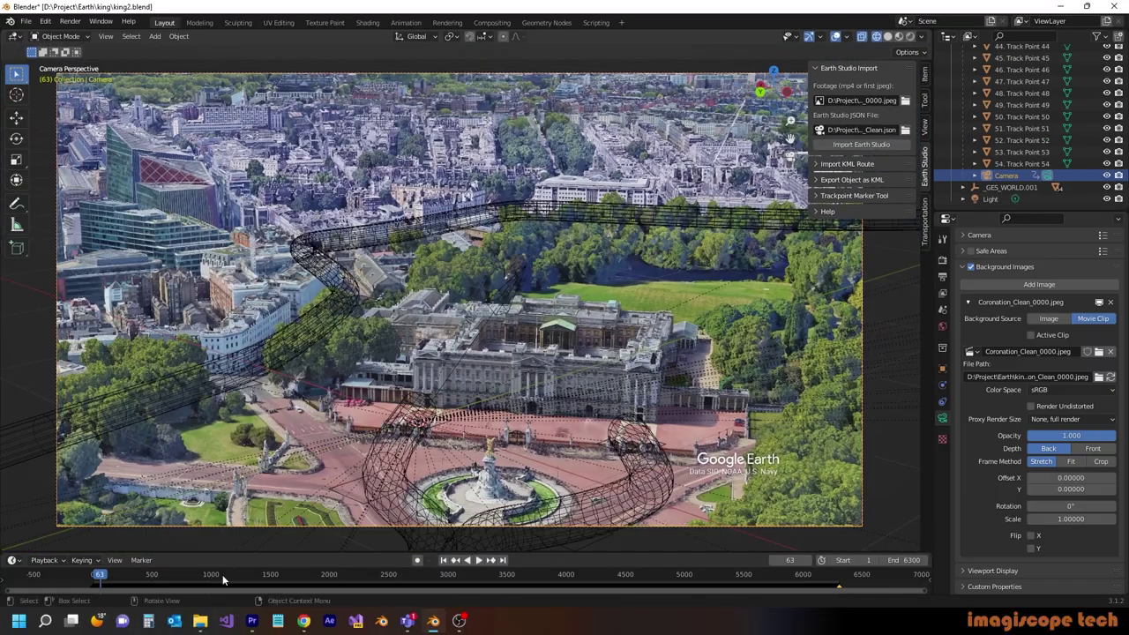
Switch the viewport to Material Preview shading and check the route against the clean footage at frames 1429 and 1608
drag(108, 573, 262, 587)
click(899, 37)
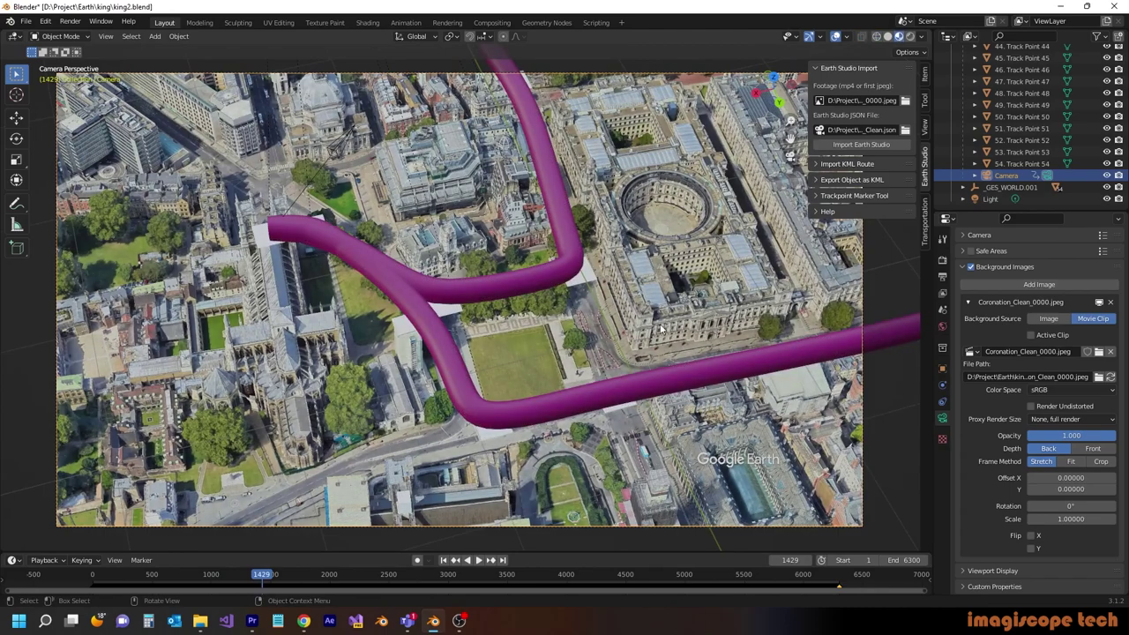
mouse_move(262, 579)
mouse_down()
mouse_move(317, 582)
mouse_move(282, 576)
mouse_up()
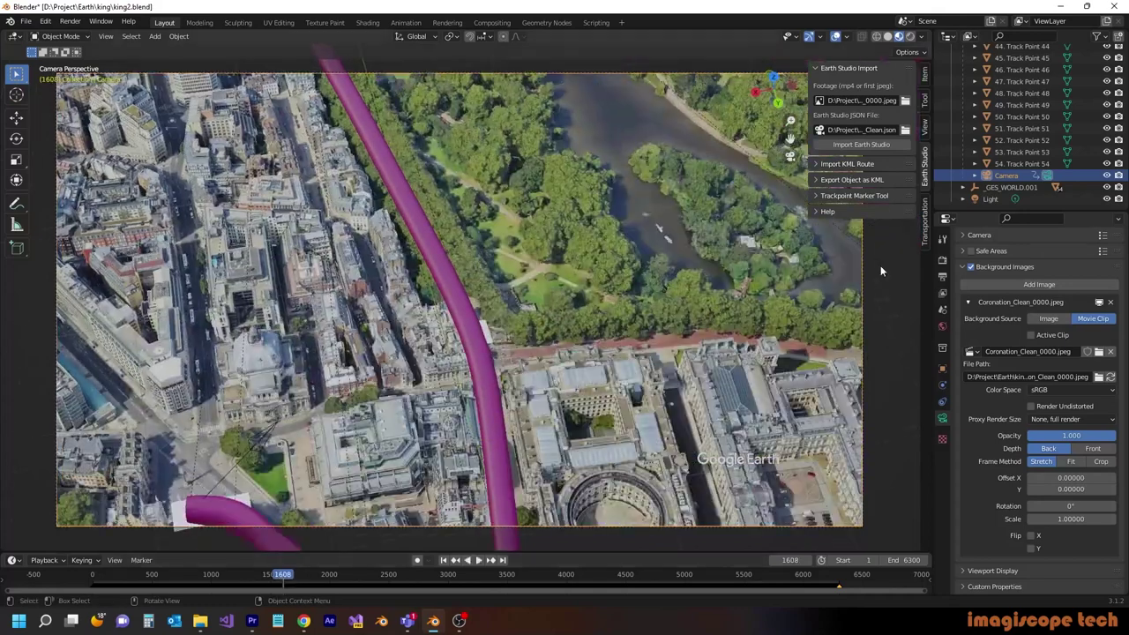
Review the duplicate track points under _GES_WORLD.001 and delete that whole hierarchy
click(984, 188)
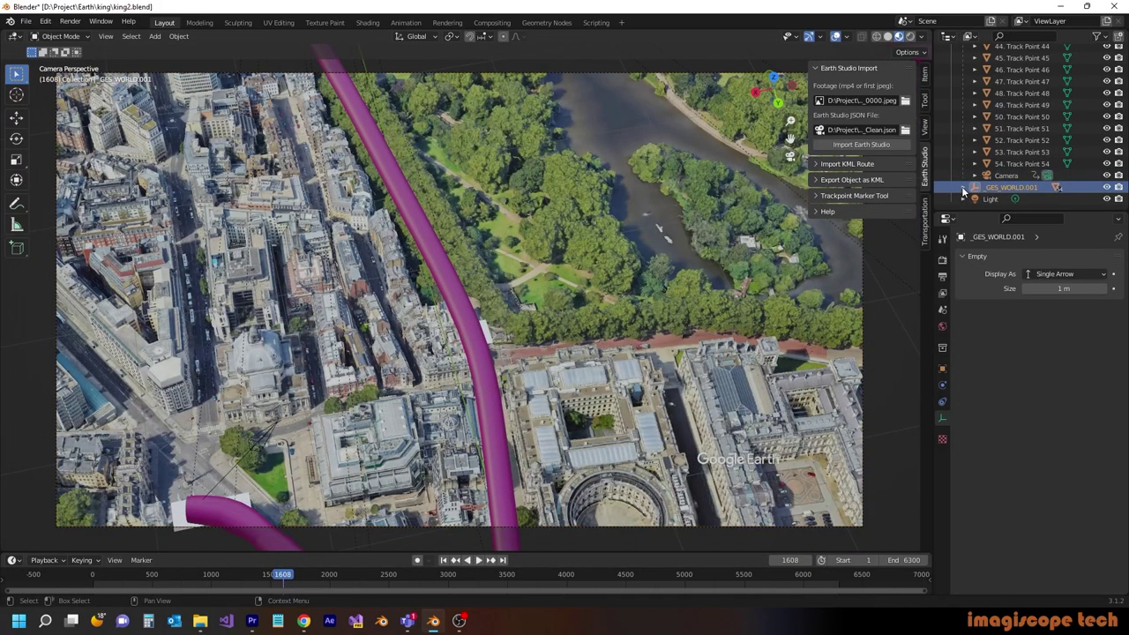
click(963, 187)
scroll(1026, 179, down, 3)
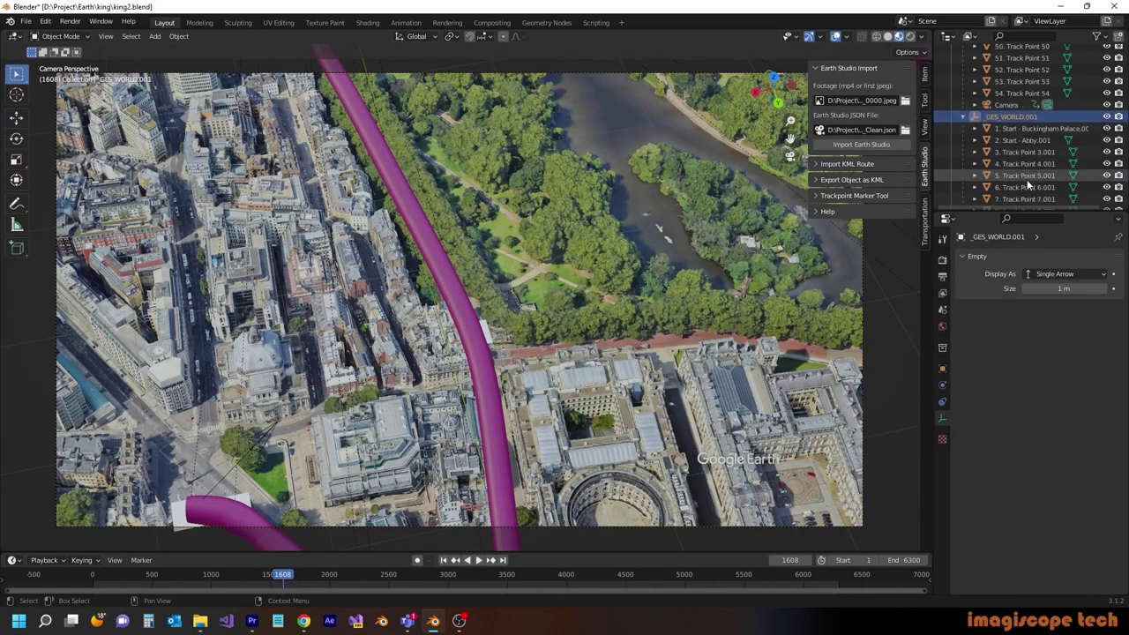
click(1028, 129)
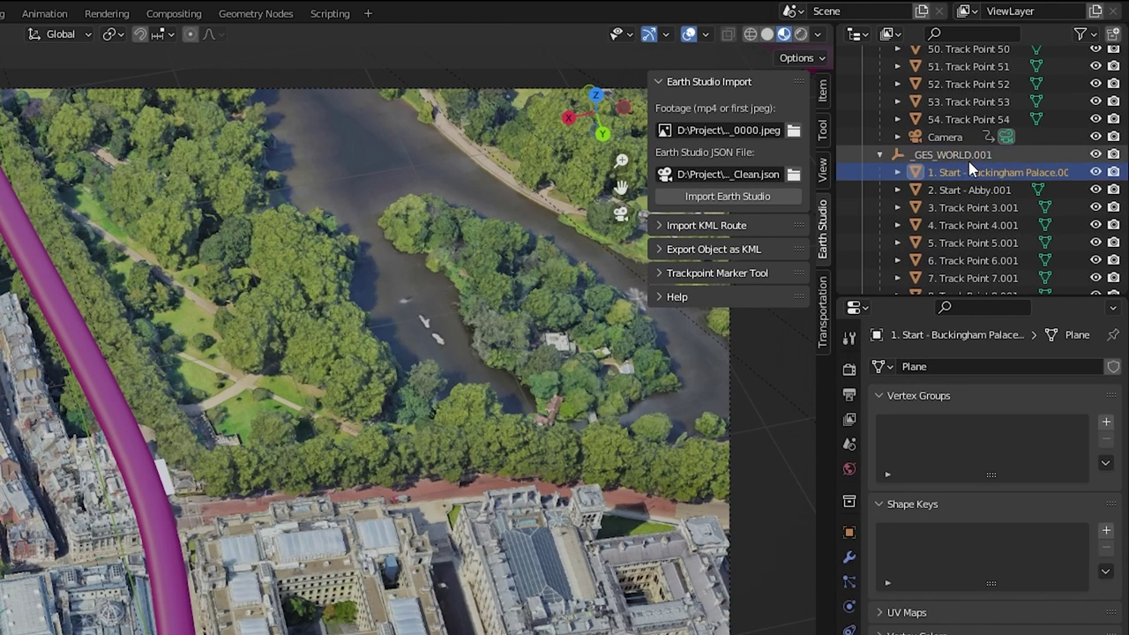
scroll(971, 170, down, 15)
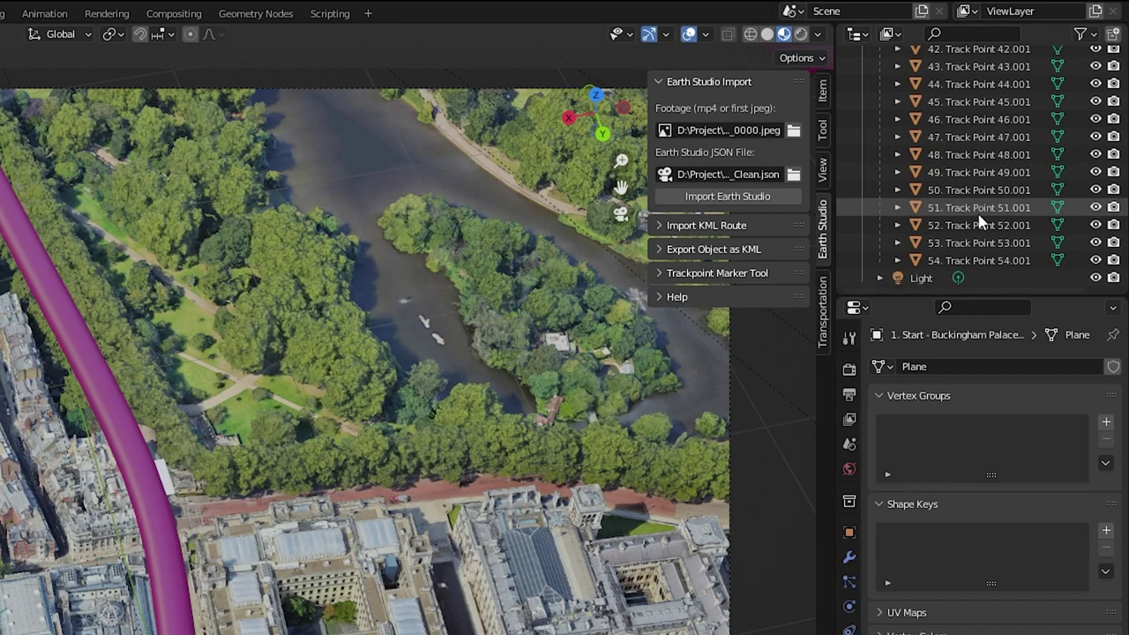
scroll(979, 212, up, 15)
click(938, 191)
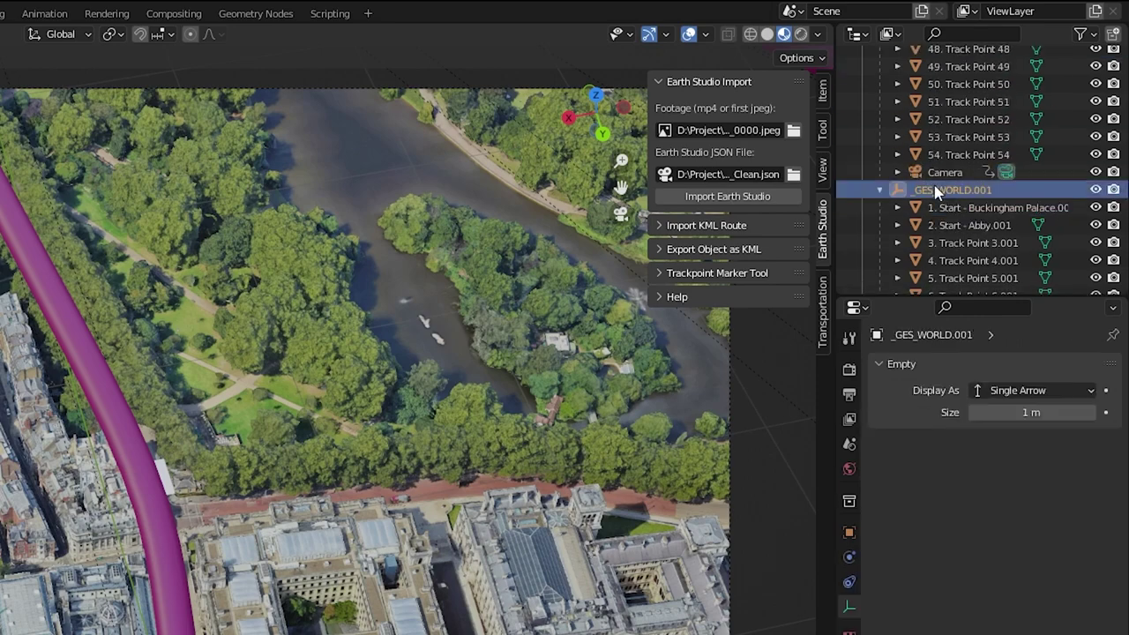
right_click(939, 192)
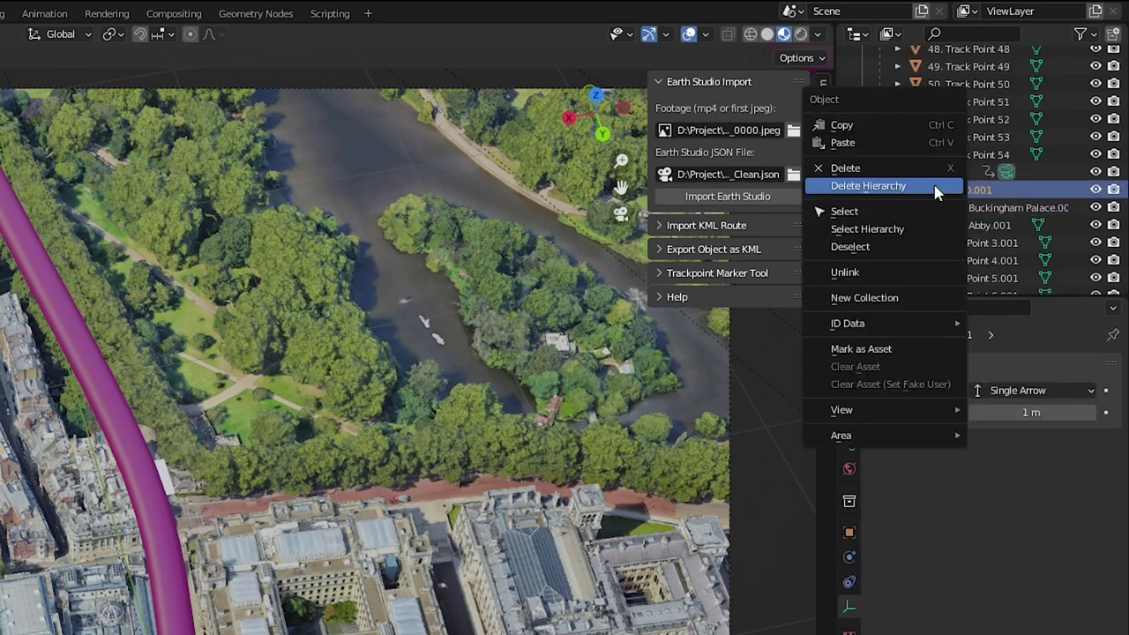
click(937, 187)
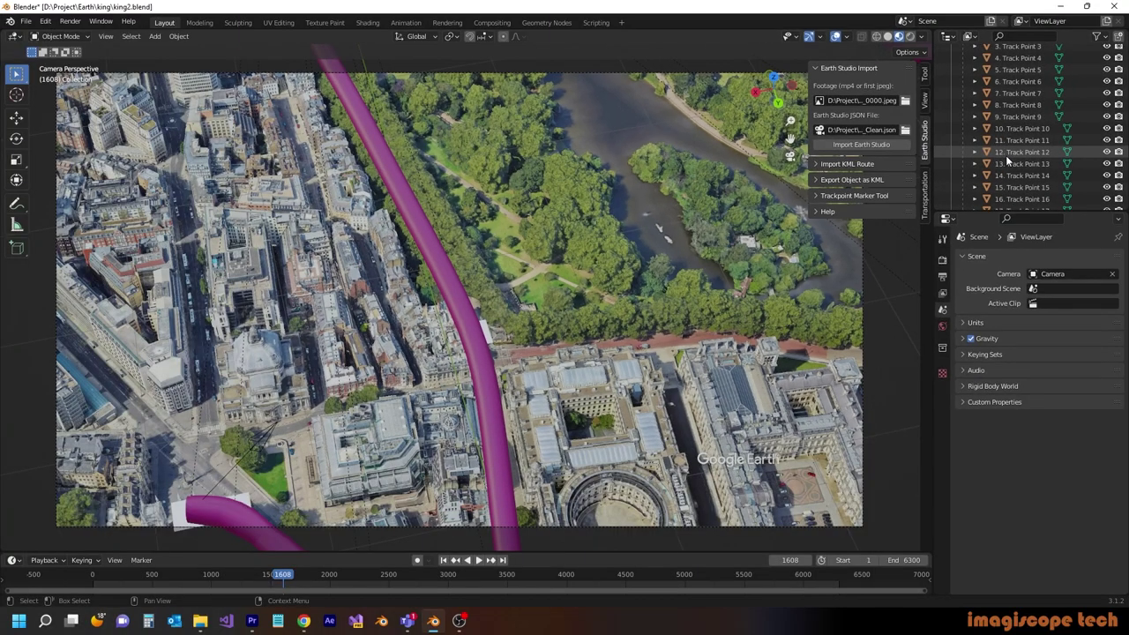
Select the remaining _GES_WORLD empty and collapse its track point list
scroll(1006, 155, up, 5)
click(1005, 144)
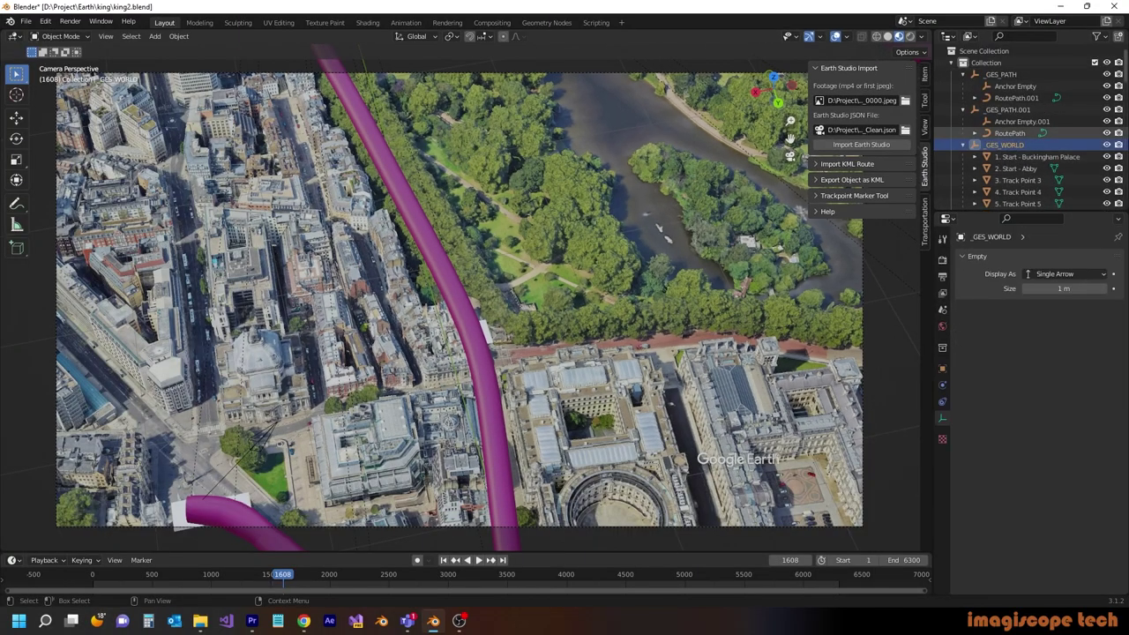
click(963, 145)
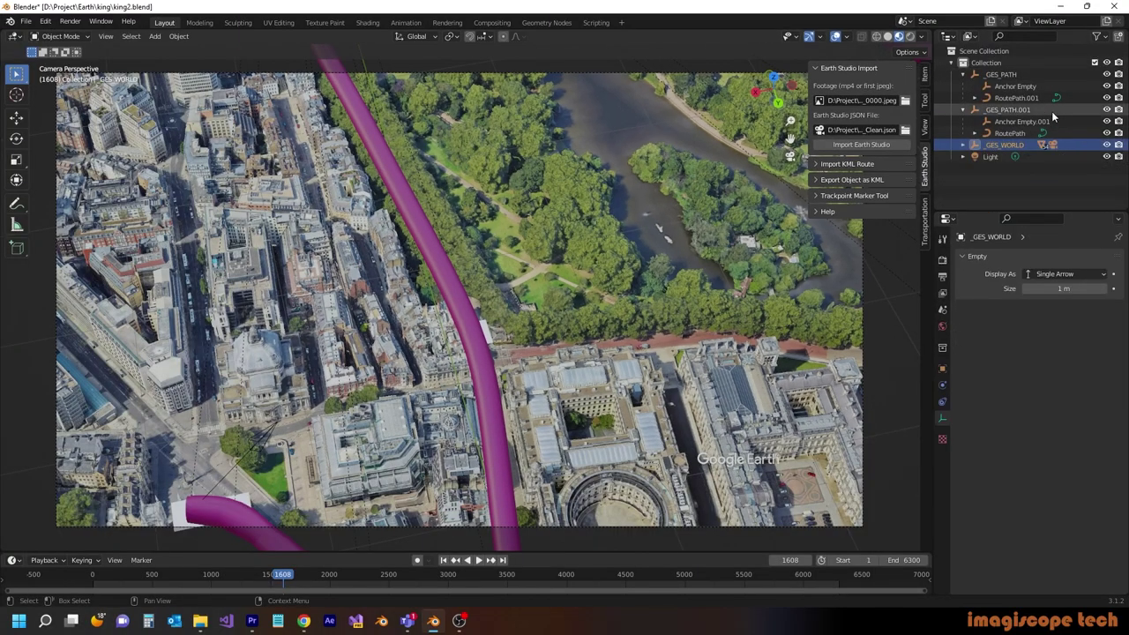
Select RoutePath.001, hide RoutePath, and move the timeline to frame 1116 to view the route's end at the abbey
click(1016, 97)
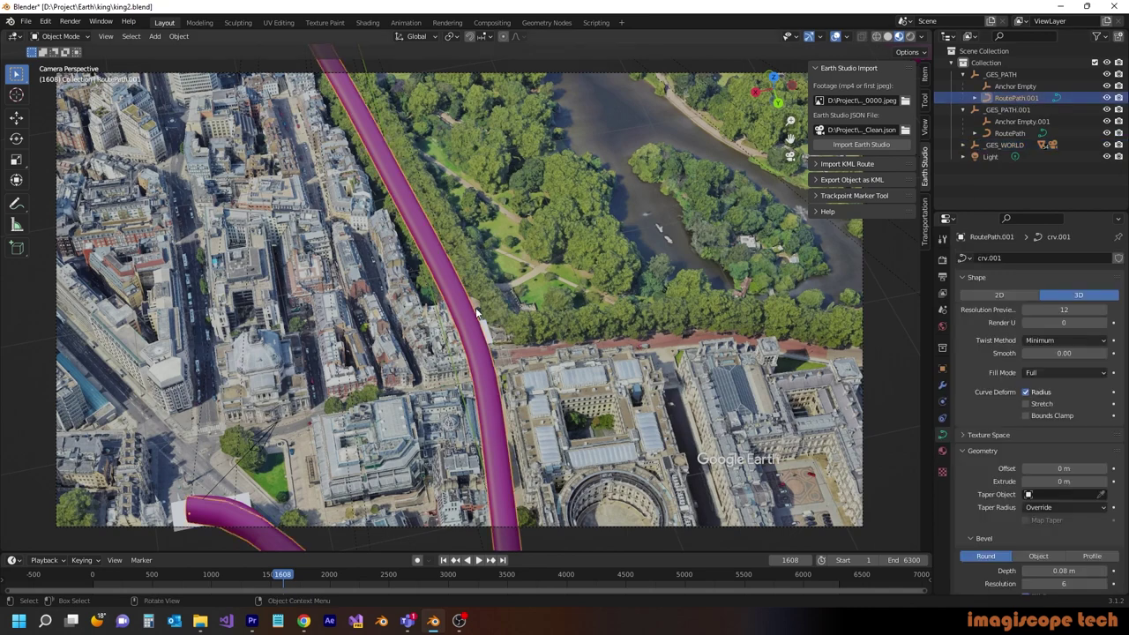
click(1107, 133)
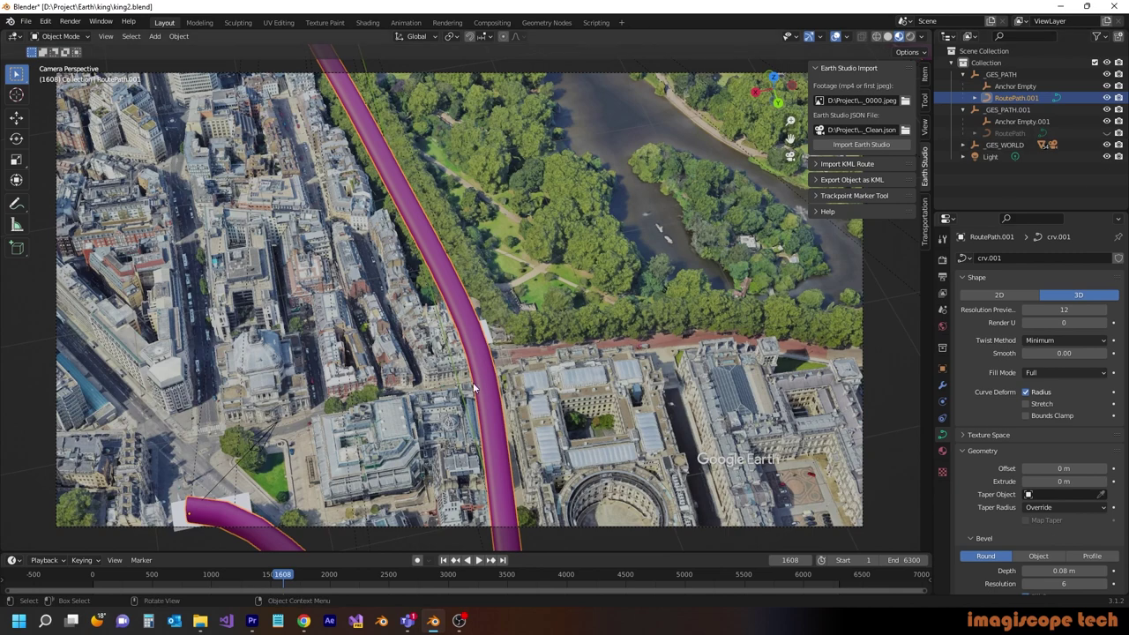
scroll(473, 383, down, 2)
scroll(474, 391, down, 2)
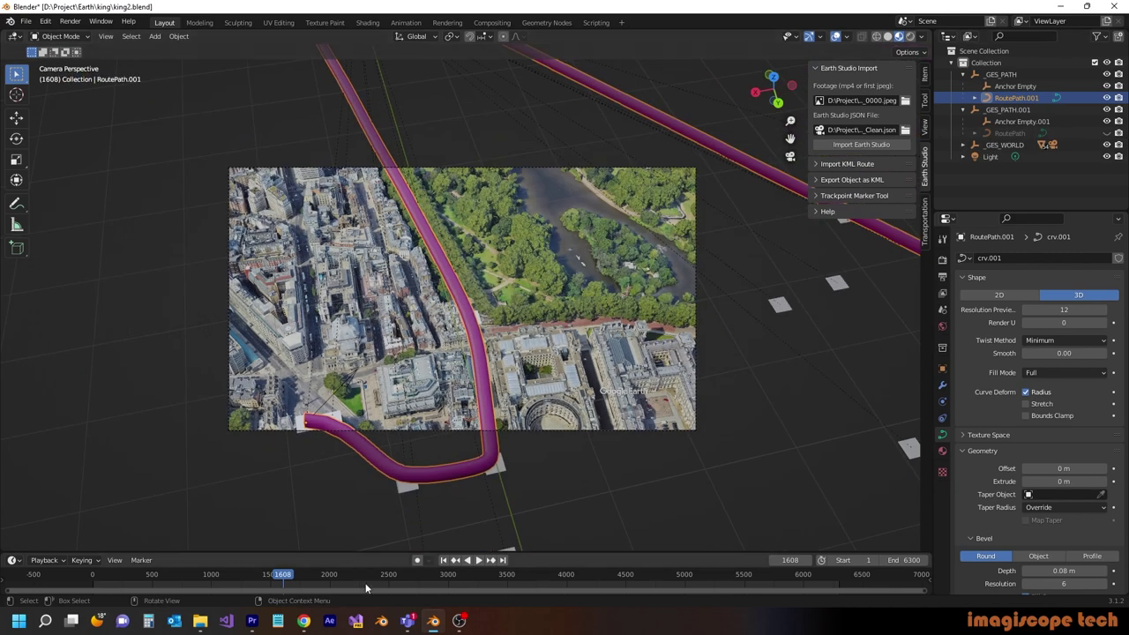
drag(265, 575, 225, 577)
key(space)
key(space)
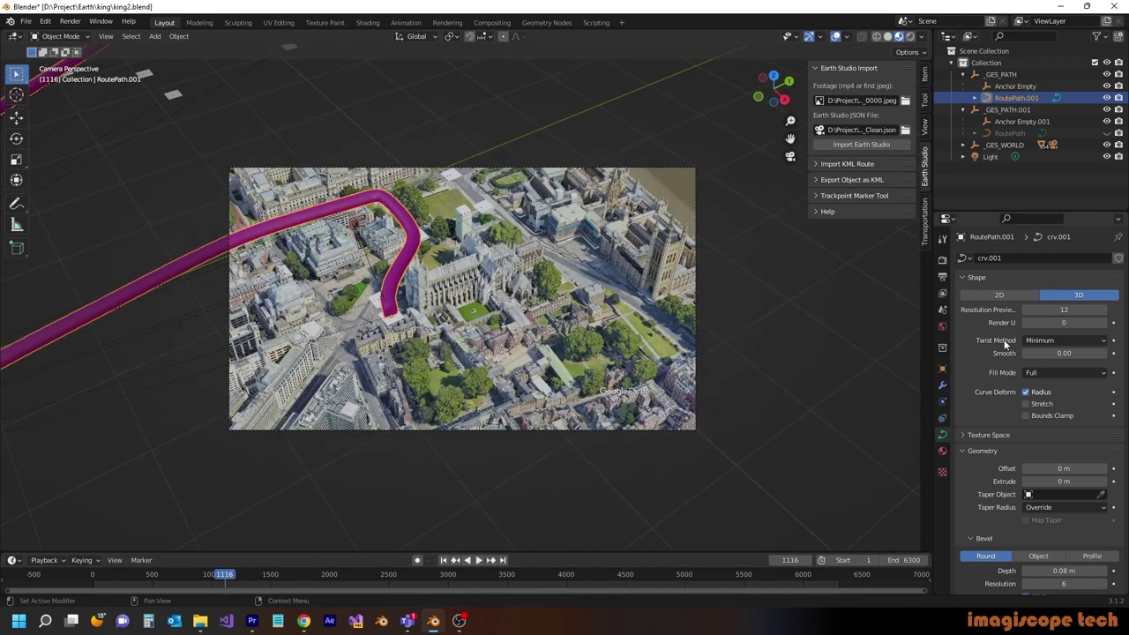
Set the round bevel depth of RoutePath.001 to 0.02 m
scroll(975, 411, down, 6)
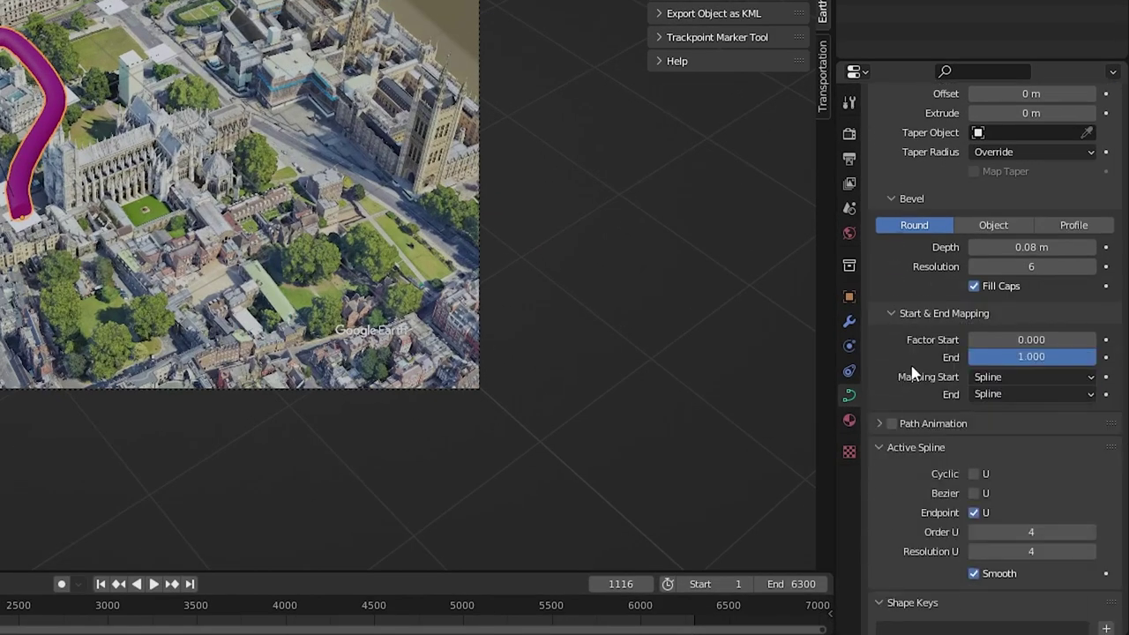
click(1065, 248)
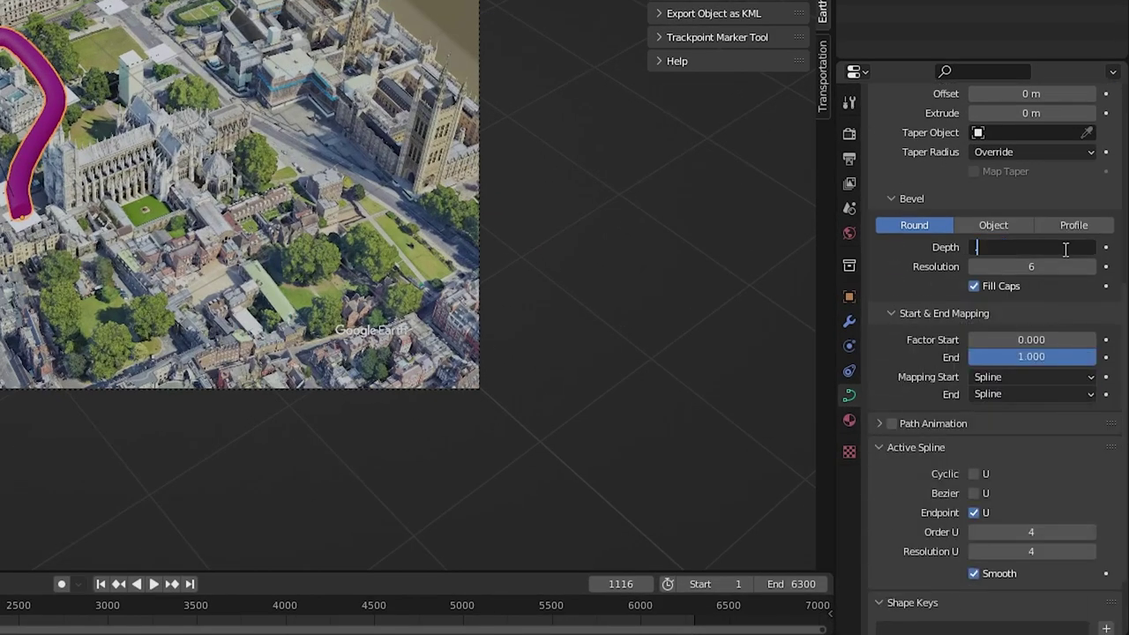
text(.02)
key(Return)
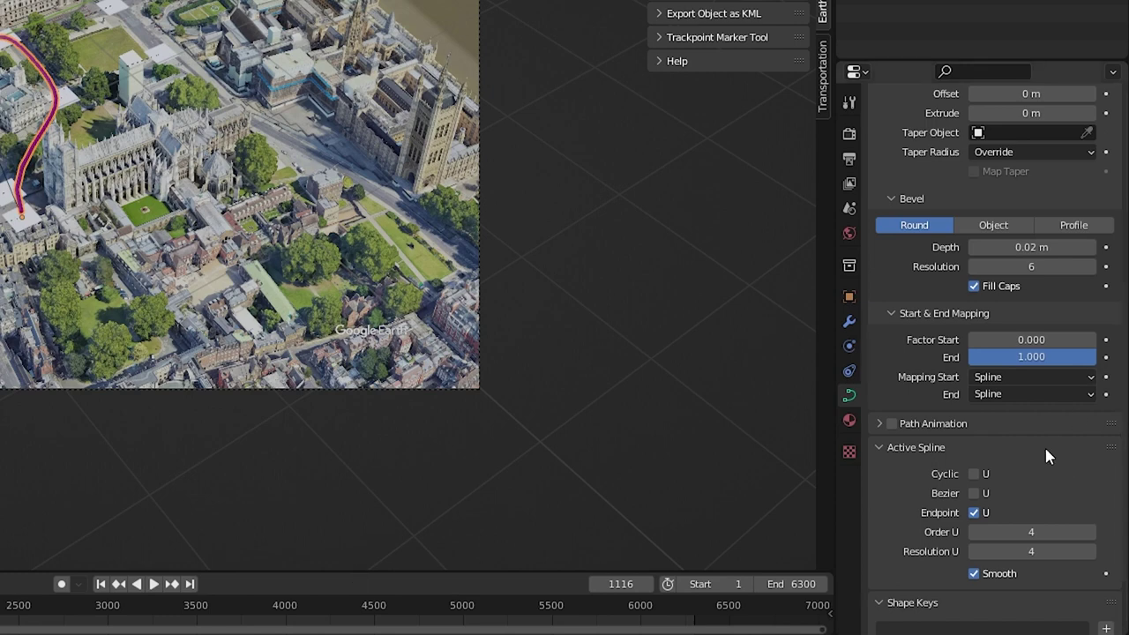
Increase Resolution U of the RoutePath.001 active spline and compare the bend near the abbey with and without the change
scroll(1042, 449, down, 3)
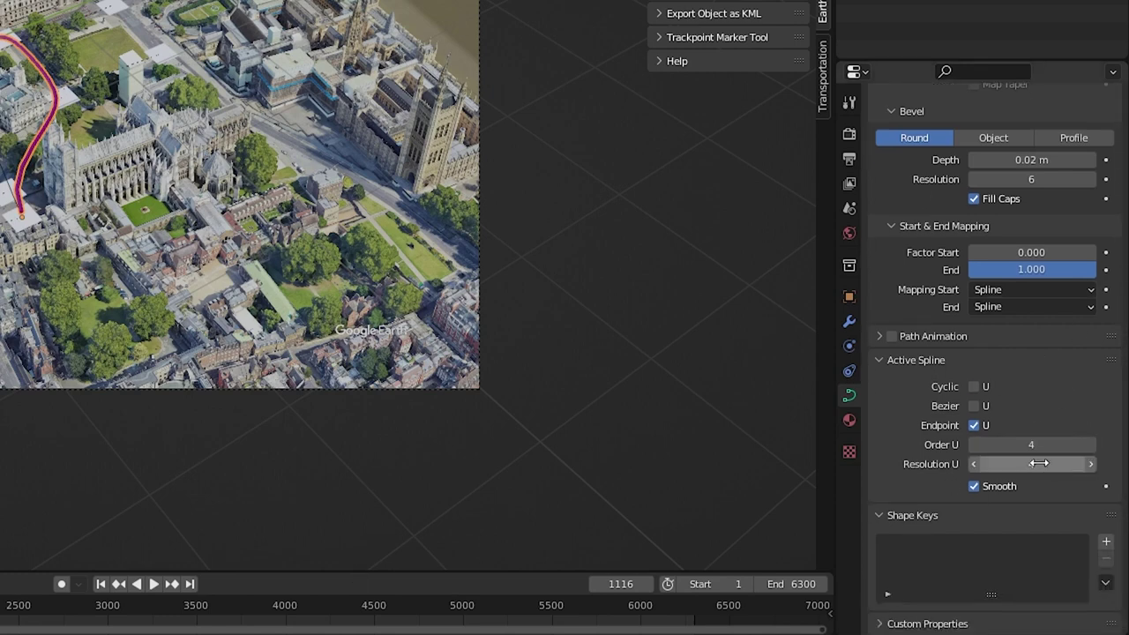
click(1041, 464)
key(Return)
scroll(163, 301, up, 4)
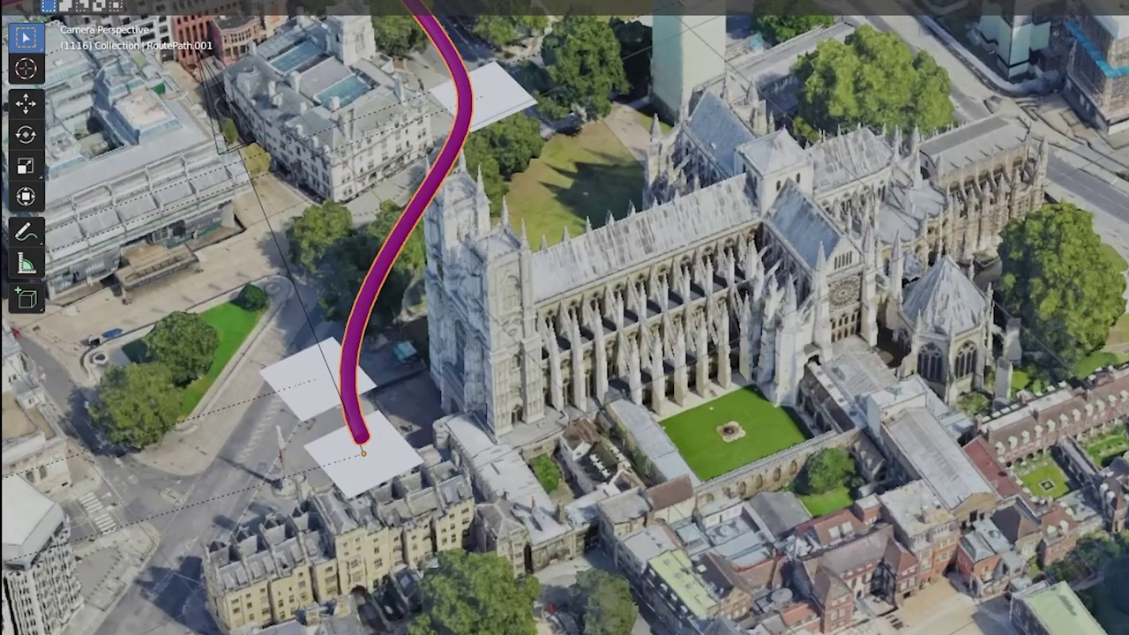
key(ctrl+z)
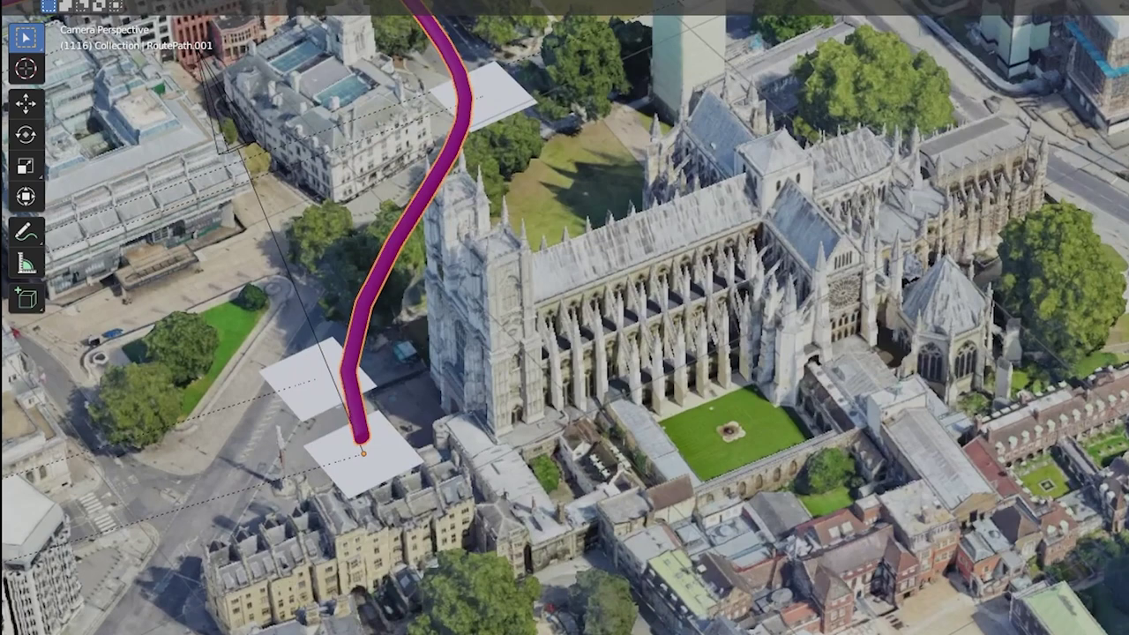
key(ctrl+shift+z)
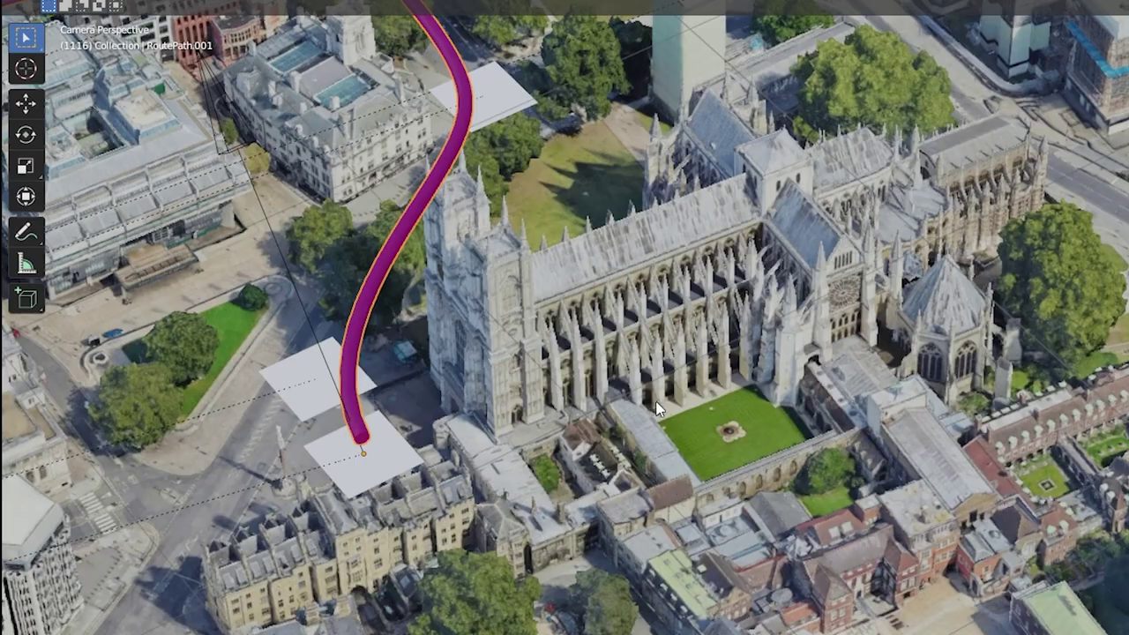
scroll(600, 430, down, 2)
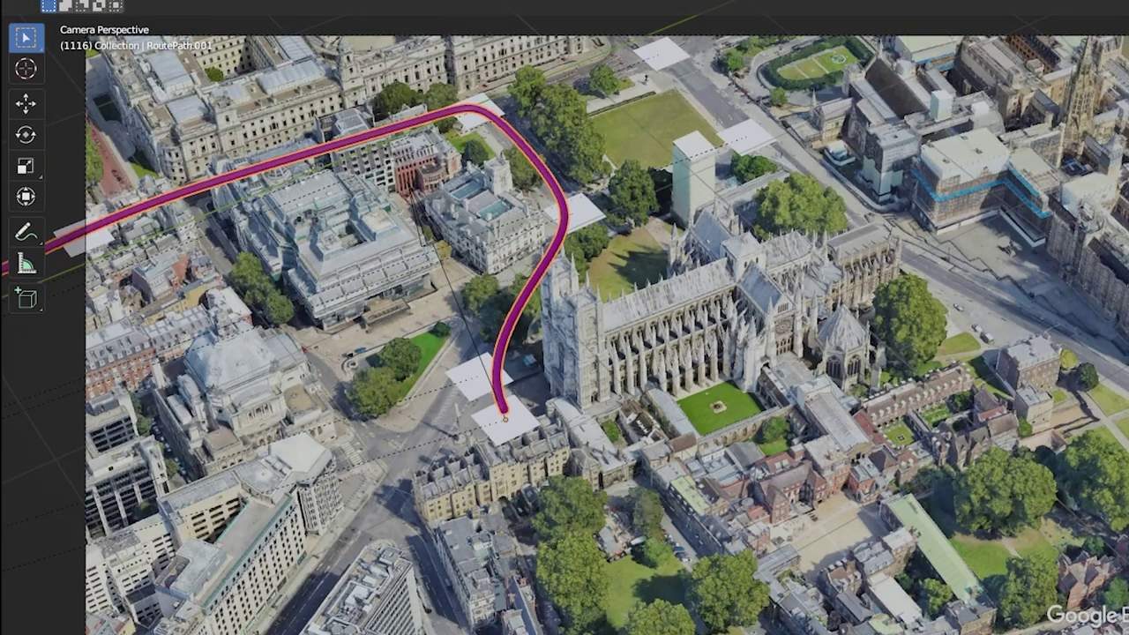
Move to frame 744, select and unhide RoutePath, and hide RoutePath.001
drag(225, 585, 181, 587)
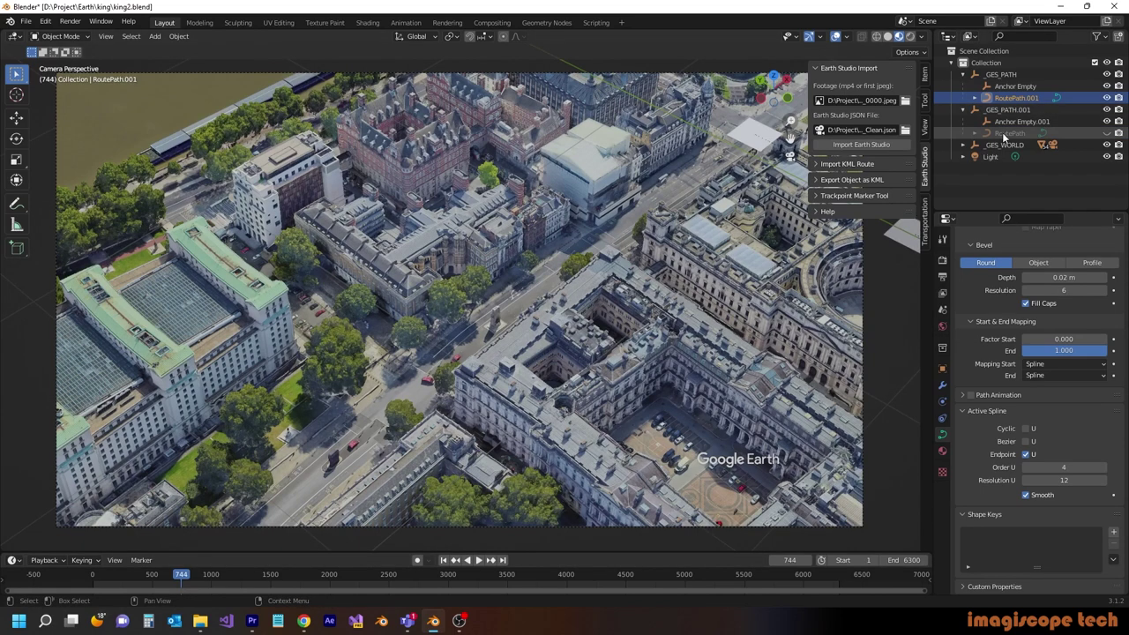
click(1078, 134)
click(1107, 132)
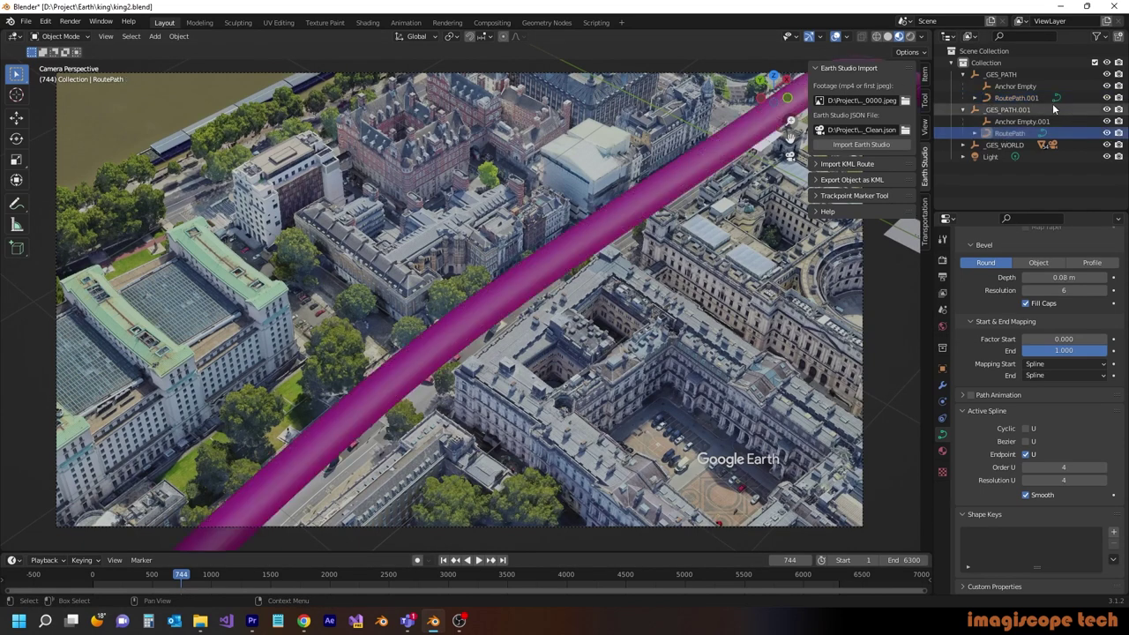
click(1107, 98)
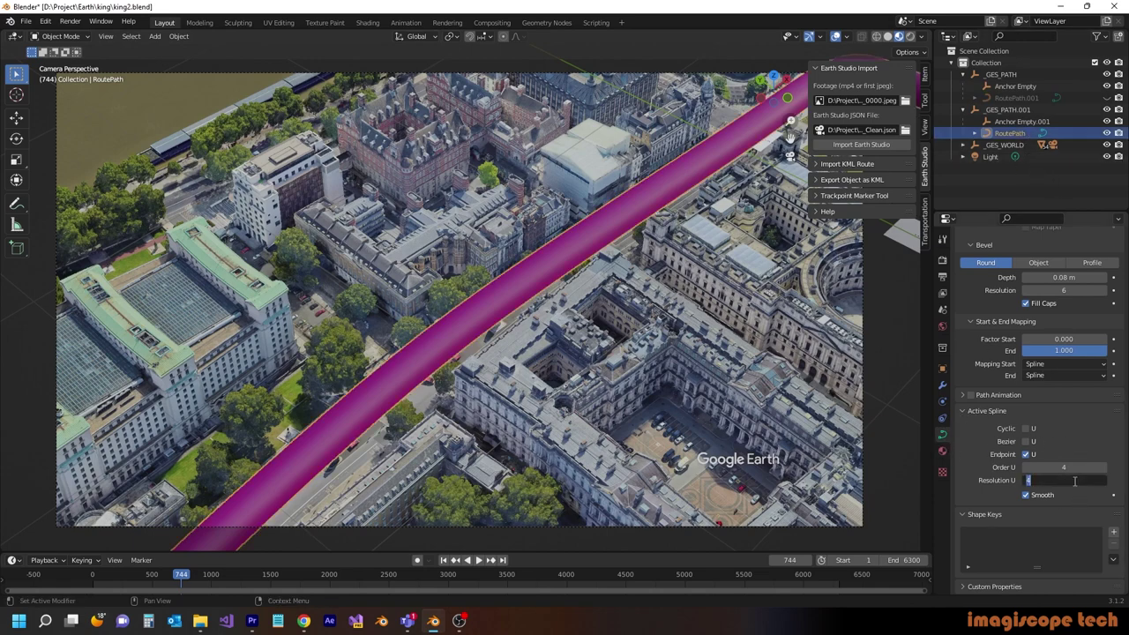
Set RoutePath's active spline Resolution U to 12 and its round bevel depth to 0.02 m
scroll(1083, 451, up, 2)
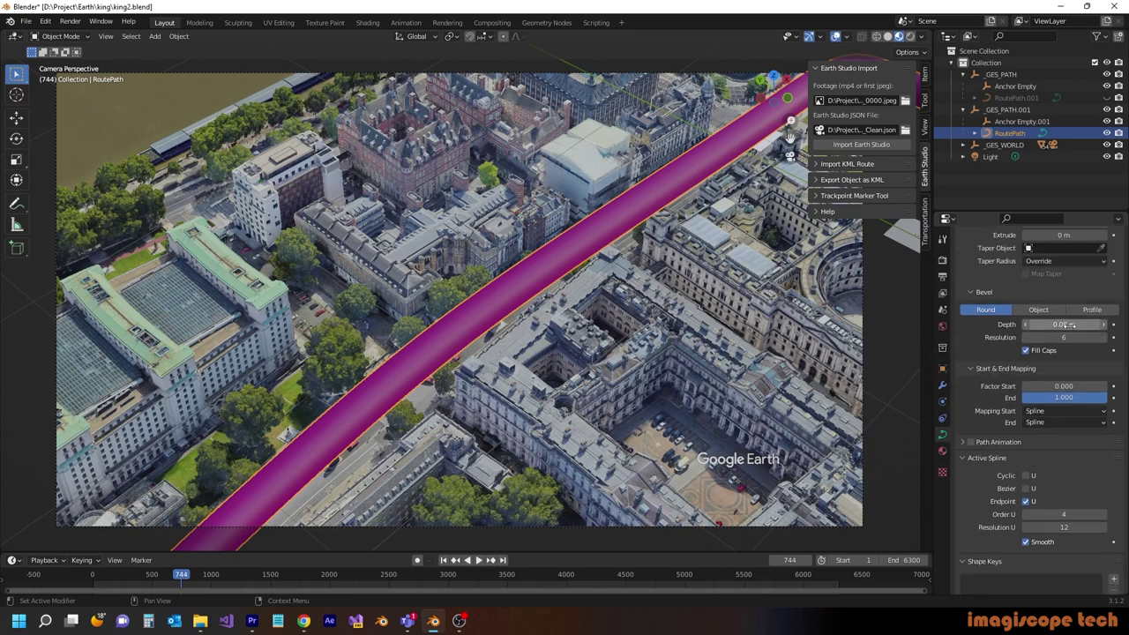
text(2)
key(Return)
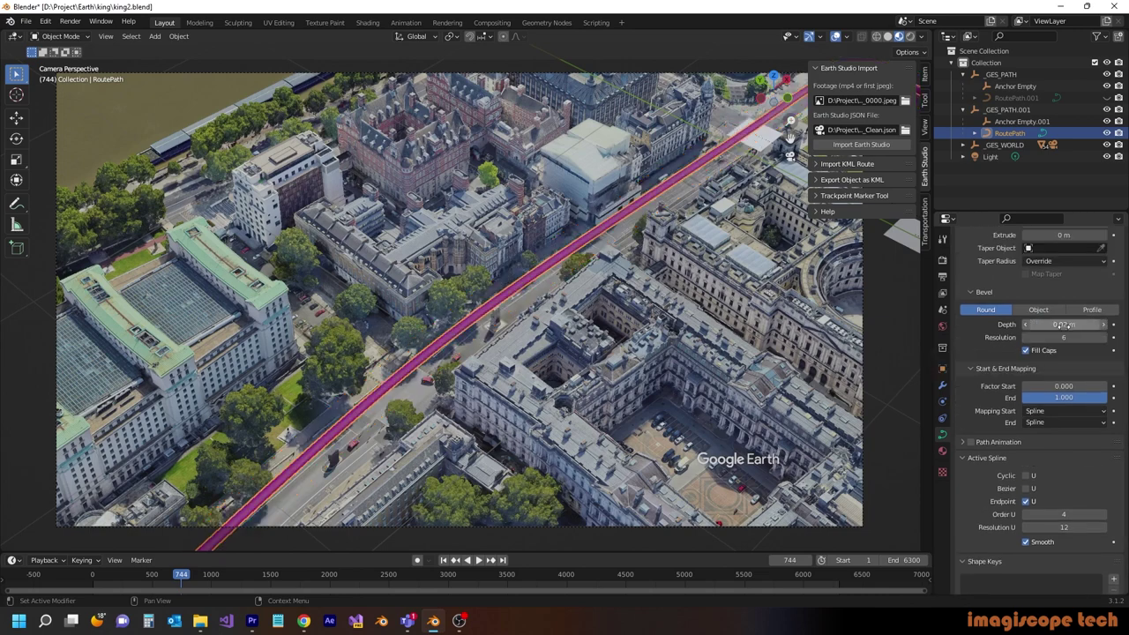
Return the timeline to frame 0 and set RoutePath's End mapping factor to 0
key(space)
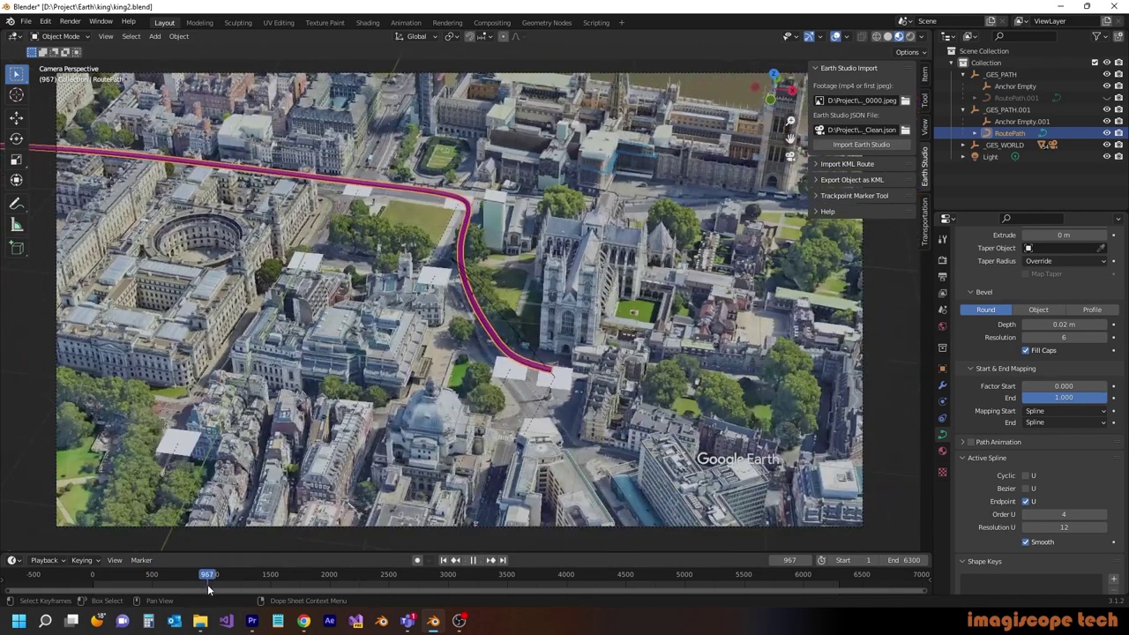
drag(208, 589, 204, 590)
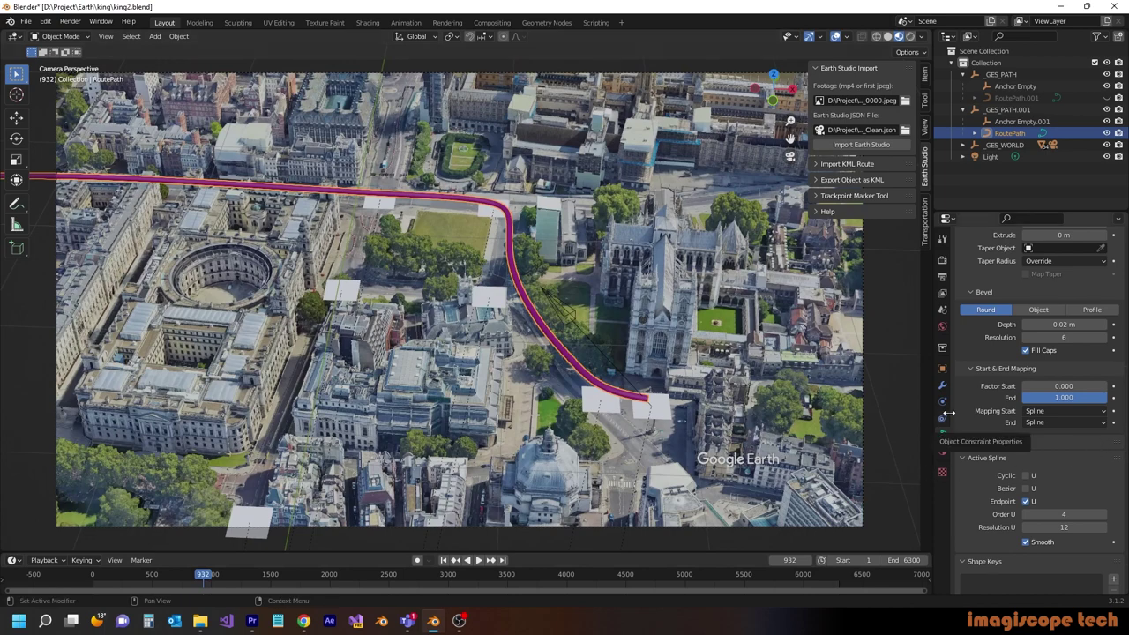
drag(204, 582, 87, 591)
key(space)
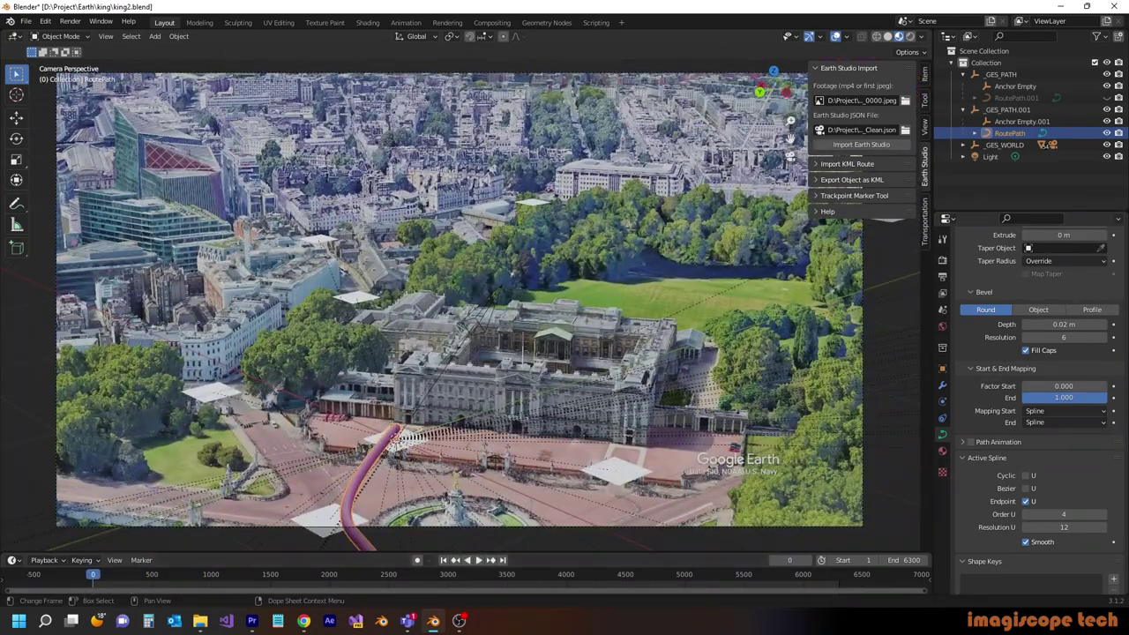
drag(1038, 398, 1023, 398)
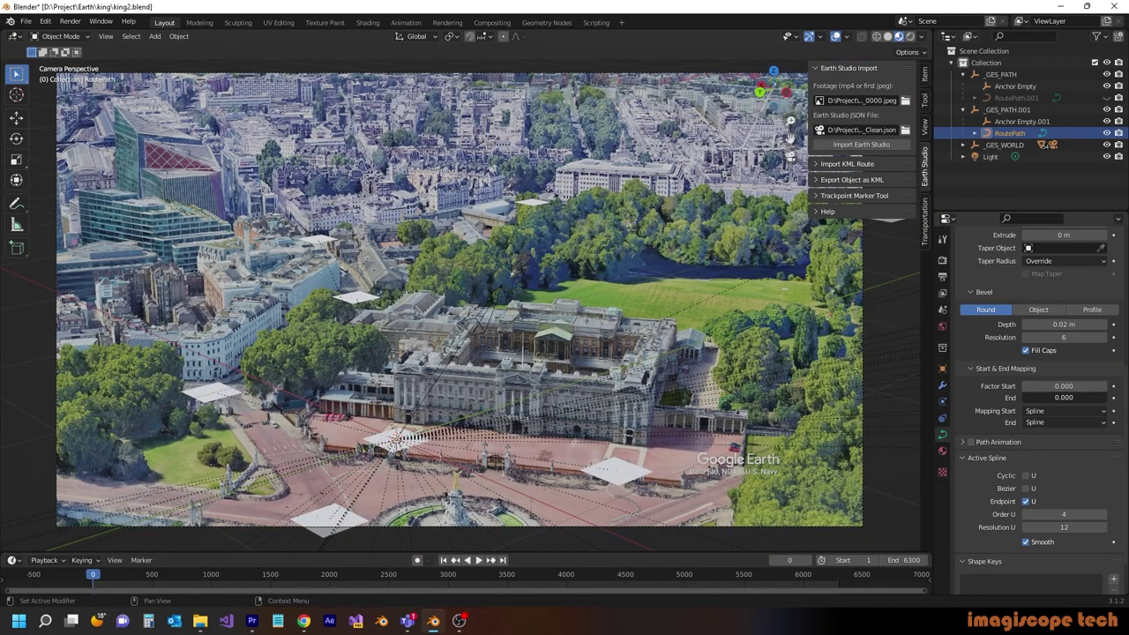
Turn off the relationship lines in the viewport overlays
click(378, 439)
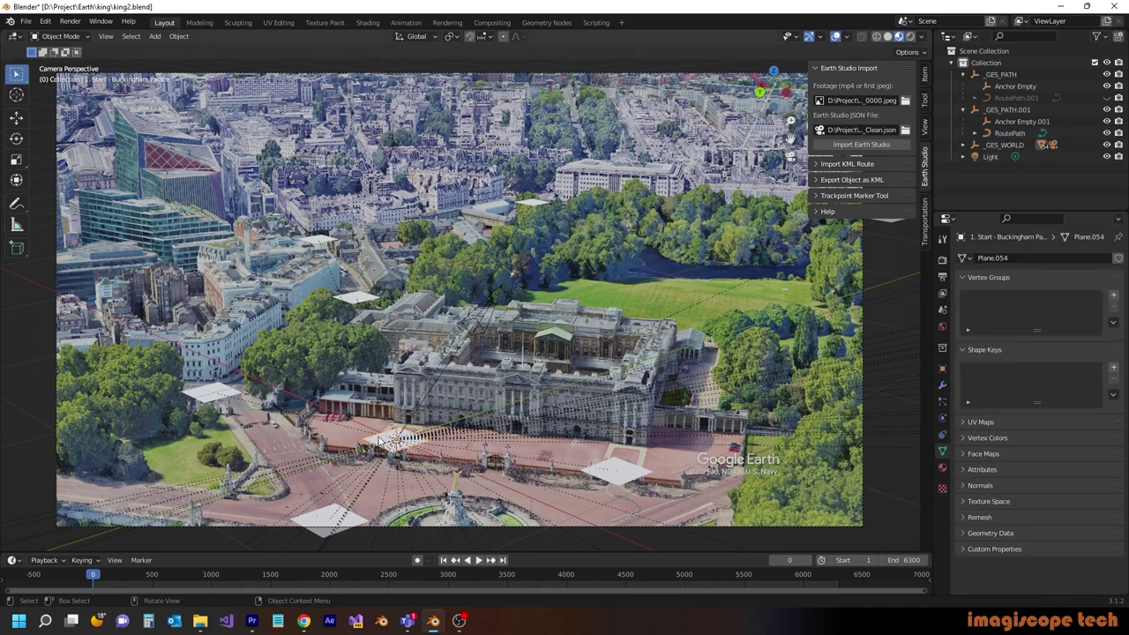
click(846, 38)
click(775, 191)
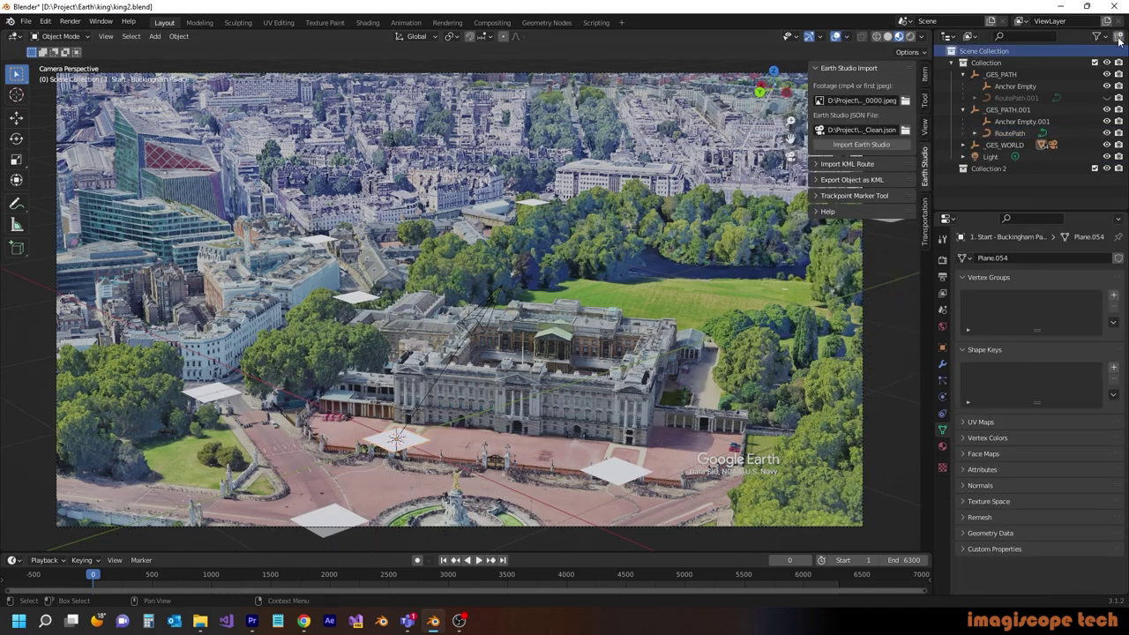
Add a new collection to the scene and name it ground_markers
double_click(989, 167)
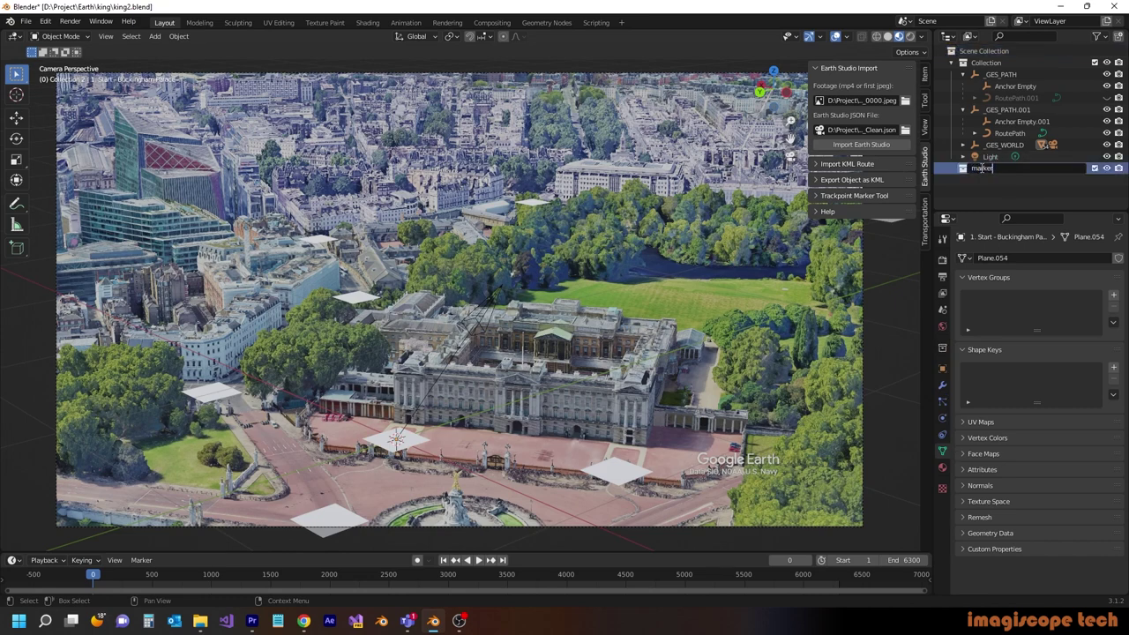
text(ground_markers)
key(Return)
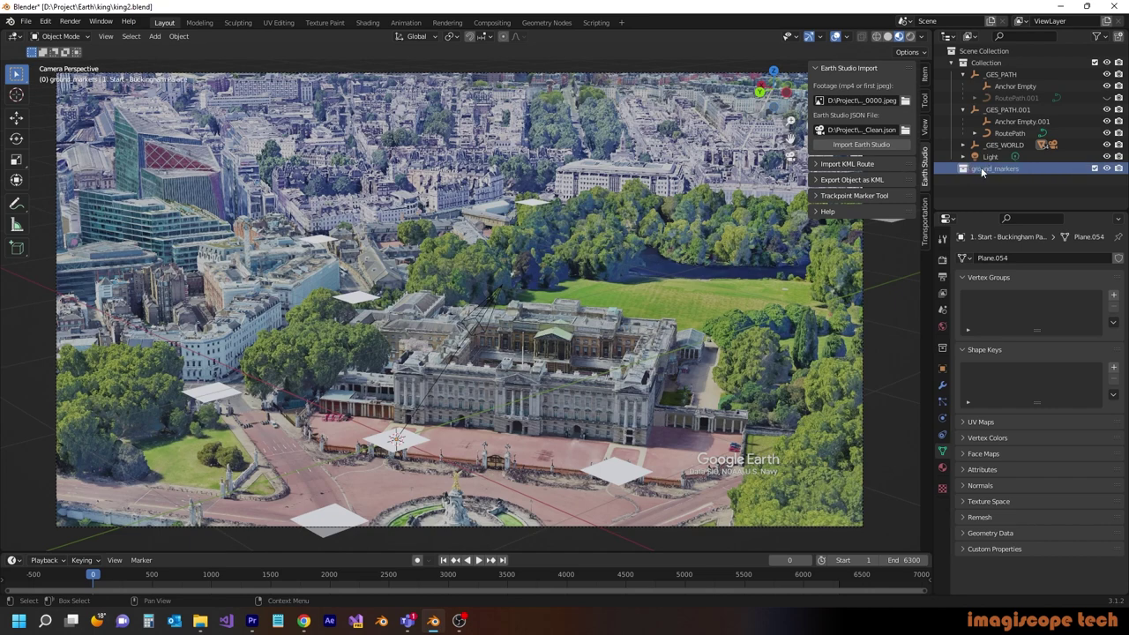
Move all track point markers under _GES_WORLD, from Buckingham Palace to the last one, into the ground_markers collection
click(964, 145)
scroll(1023, 162, down, 17)
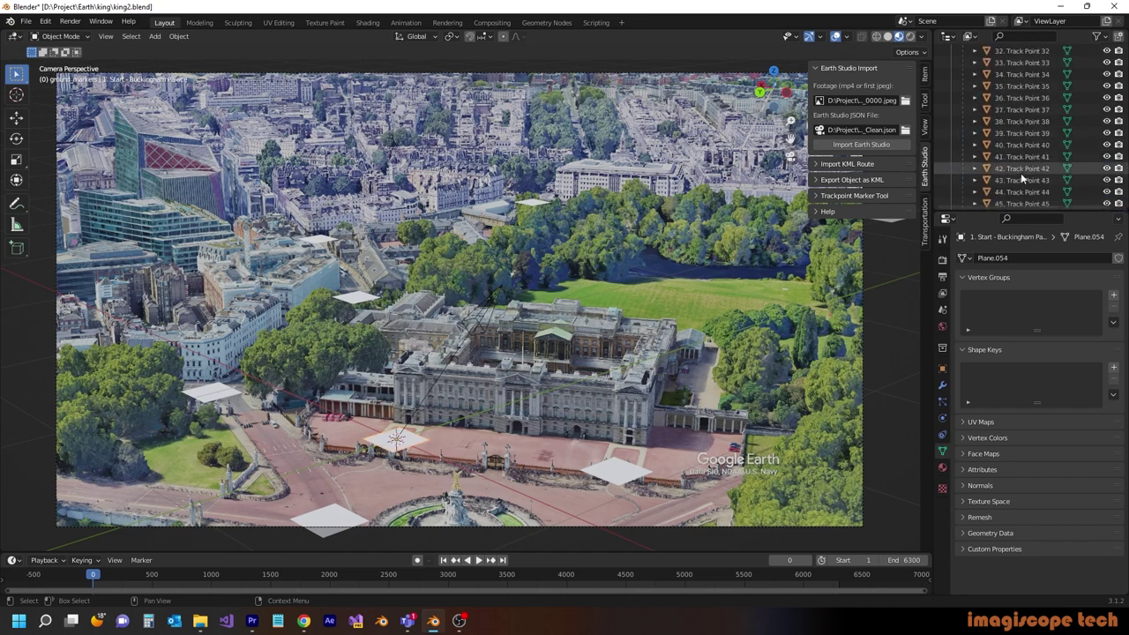
shift+click(1004, 161)
drag(1004, 159, 1042, 199)
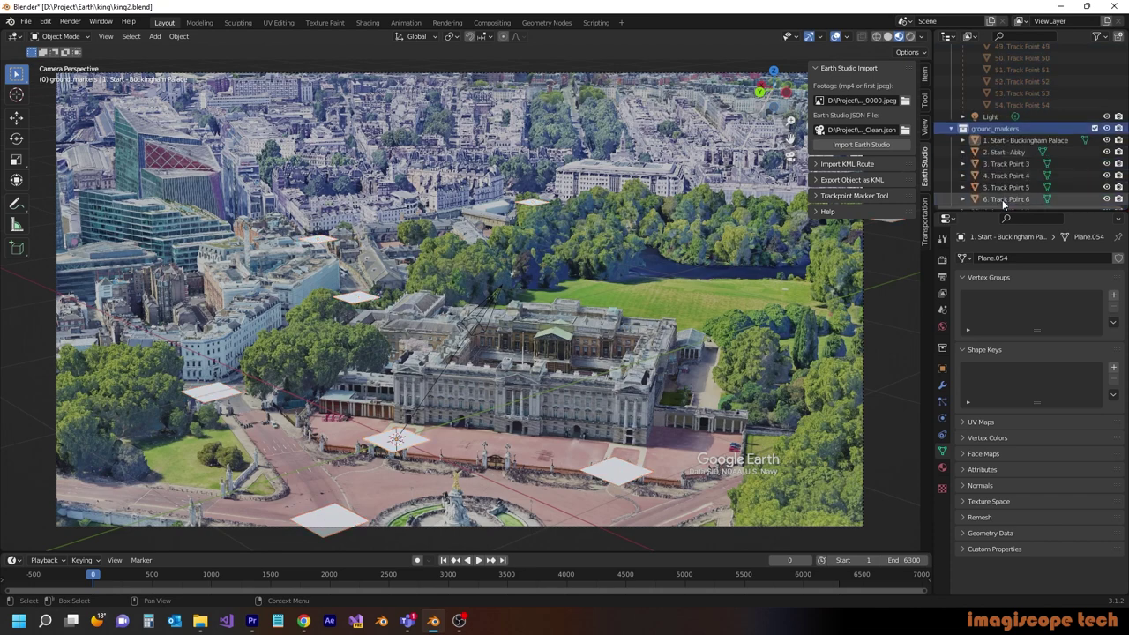
Hide the ground_markers collection in the viewport and collapse the _GES_WORLD hierarchy
click(1095, 128)
scroll(1081, 187, down, 8)
scroll(1034, 158, up, 8)
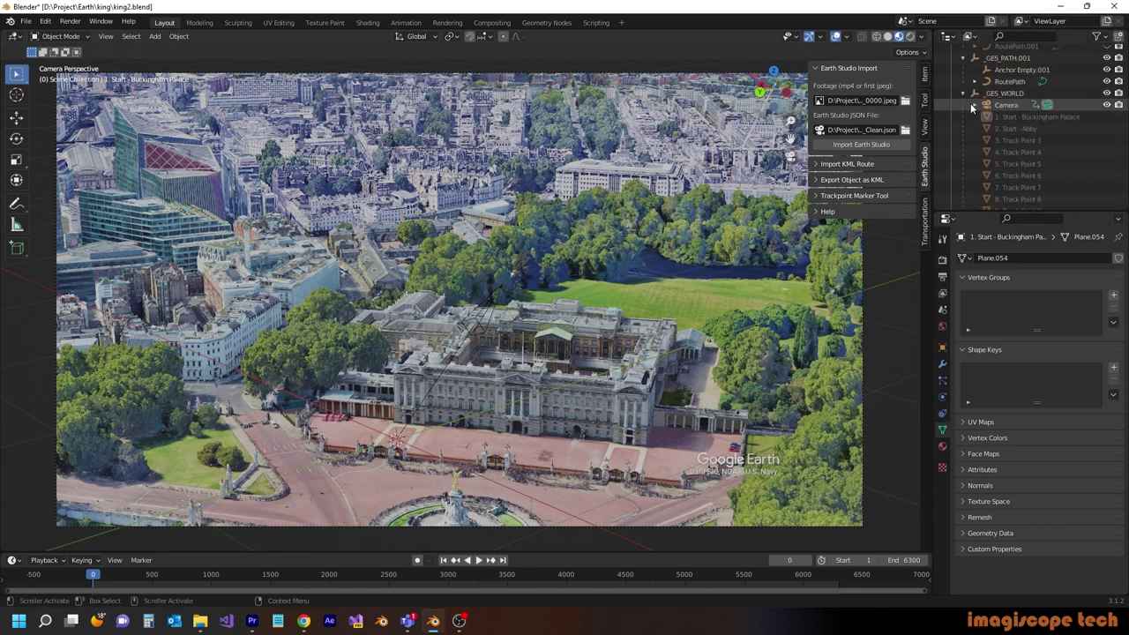
Keyframe RoutePath's End mapping factor at 0 on frame 0 and at 0.456 where the route turns off the tree-lined avenue
click(1010, 81)
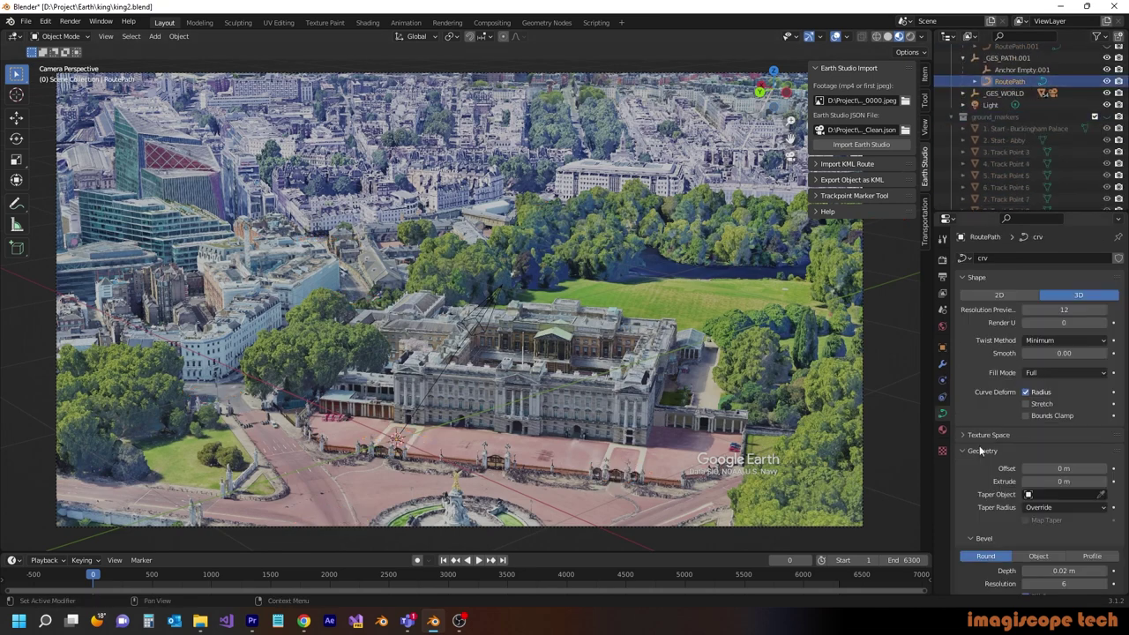
scroll(985, 465, down, 6)
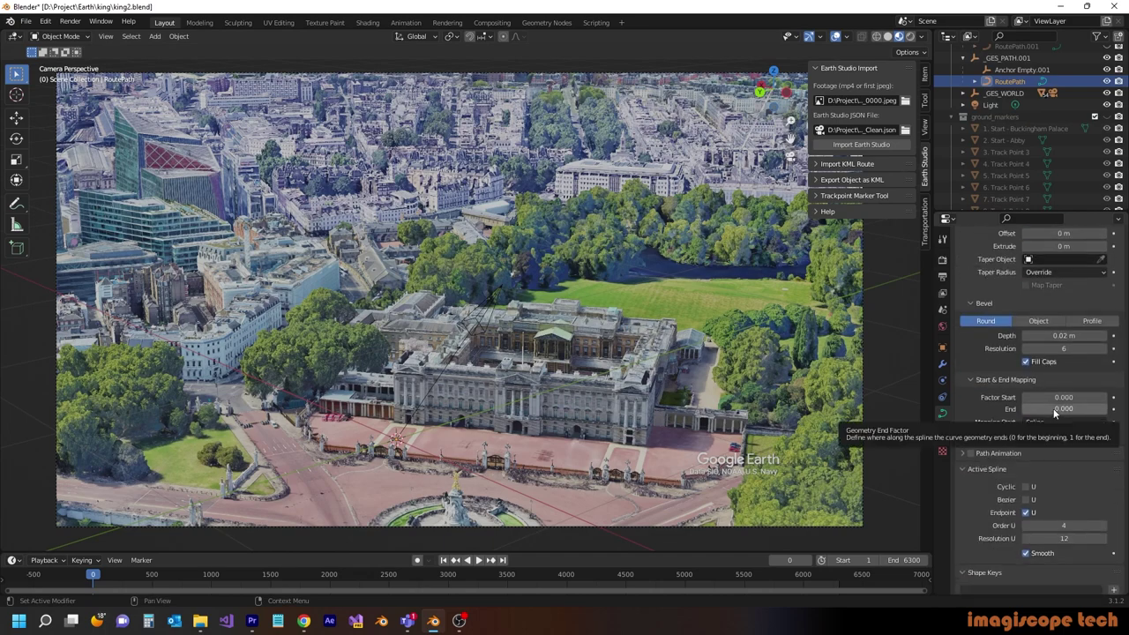
key(i)
key(space)
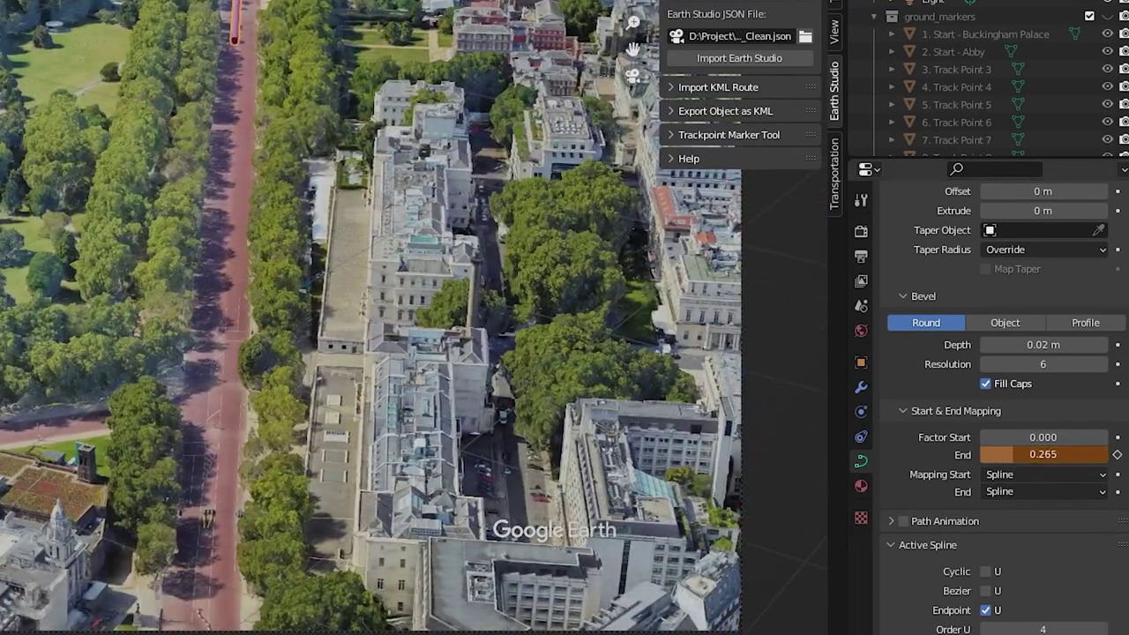
drag(1041, 455, 1039, 455)
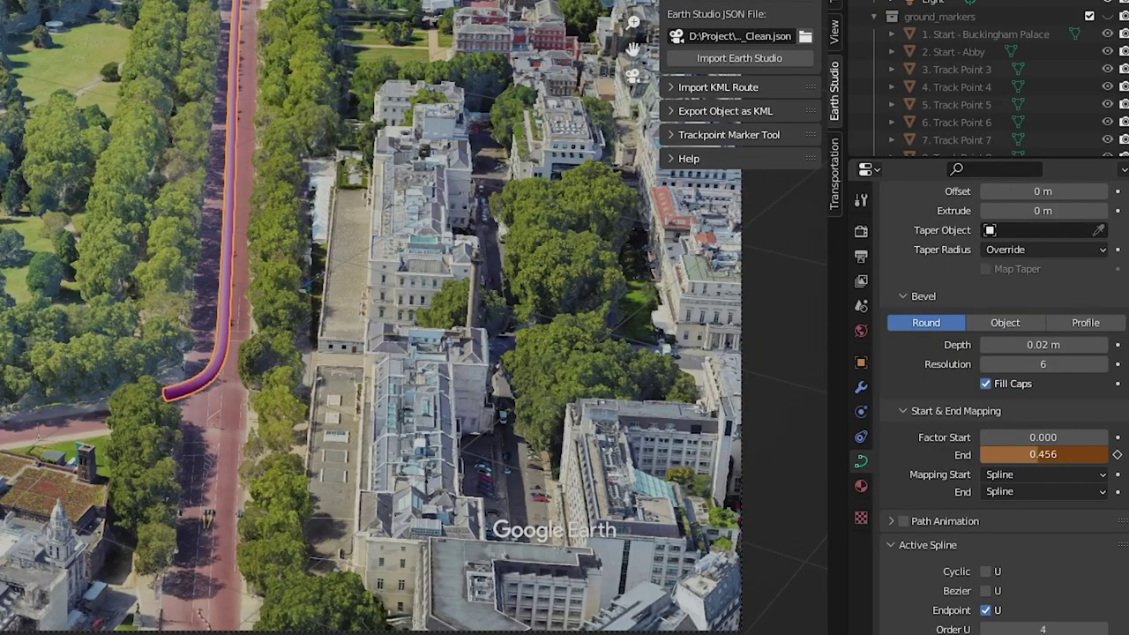
key(i)
Keyframe RoutePath's End factor at 0.633 on frame 575 and at 0.539 on frame 505
key(space)
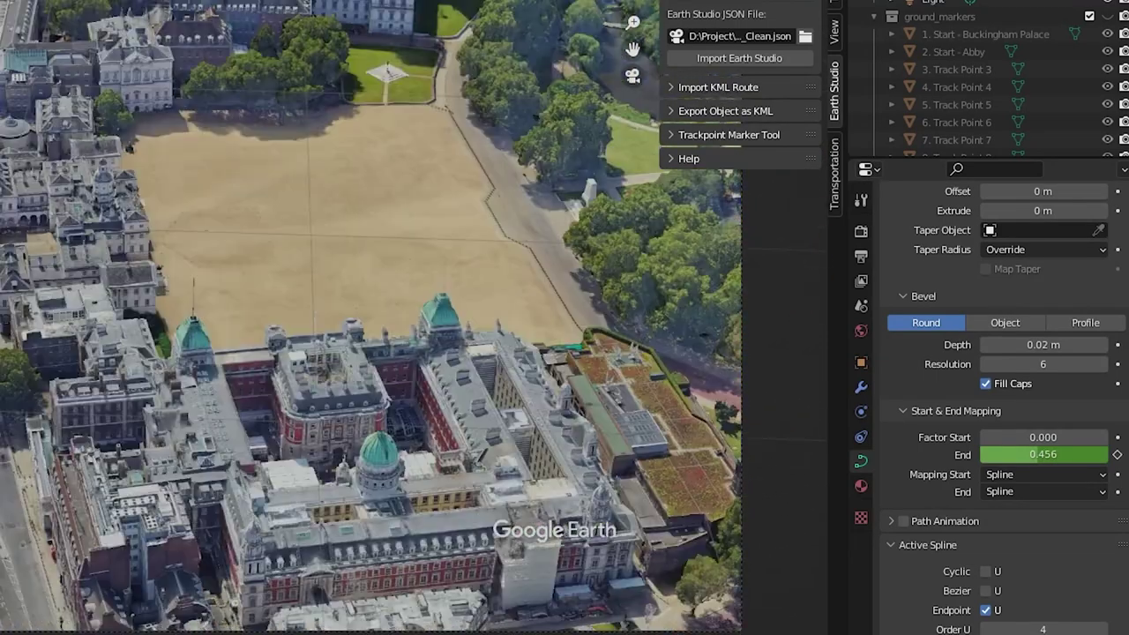
drag(1011, 455, 1032, 455)
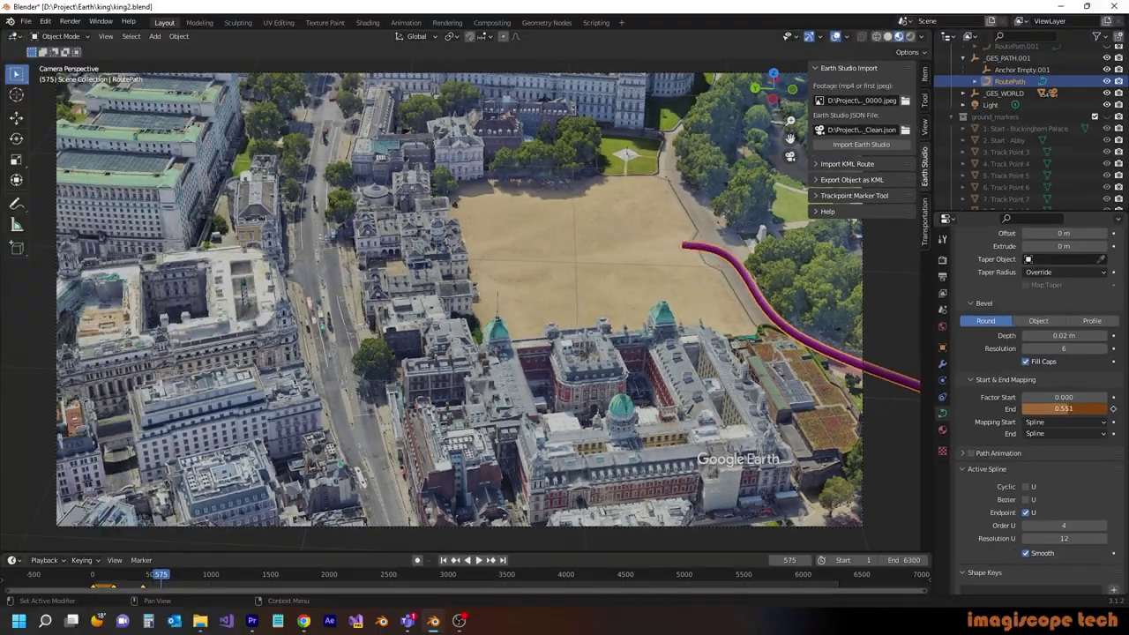
key(i)
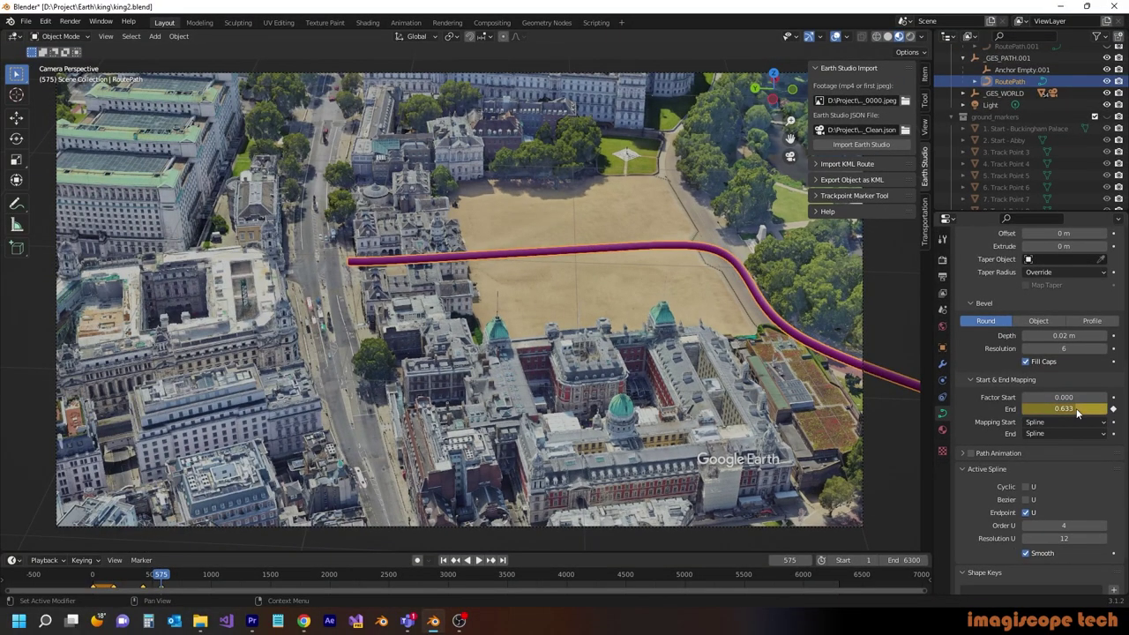
mouse_move(161, 574)
mouse_down()
mouse_move(145, 579)
mouse_move(154, 582)
mouse_up()
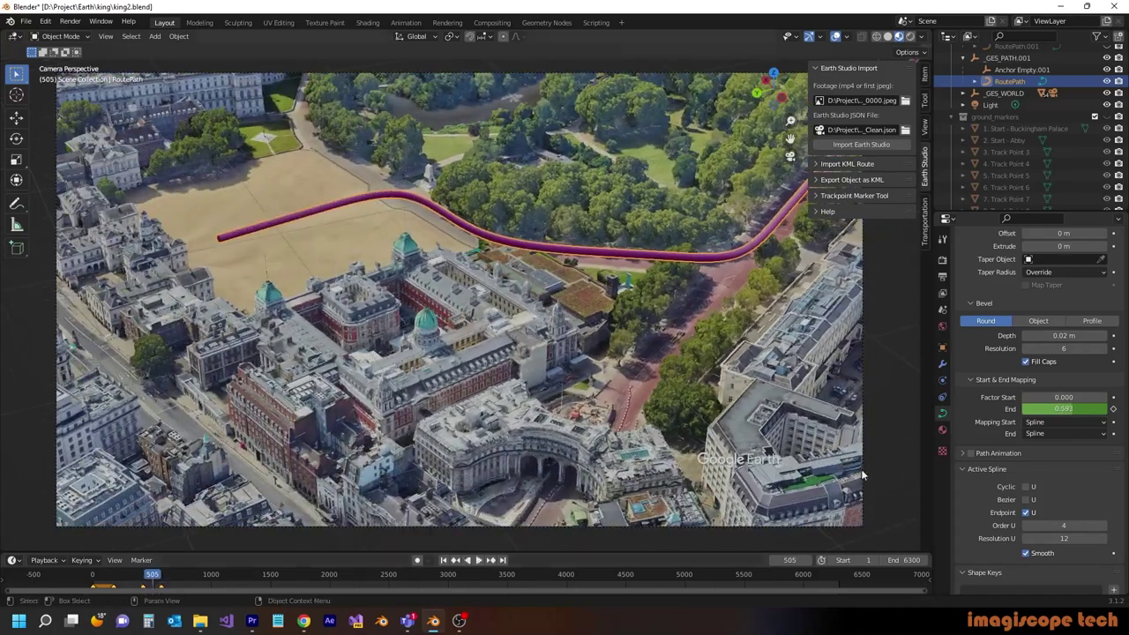
drag(1072, 409, 1066, 409)
key(i)
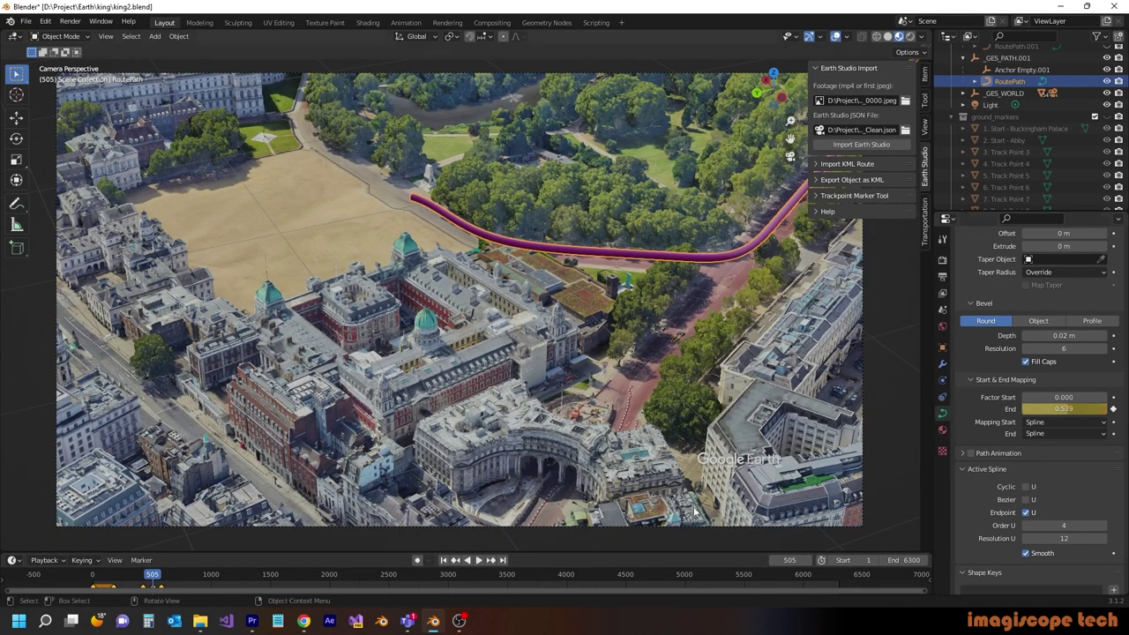
Keyframe RoutePath's End factor at 0.748 on frame 709 and at 0.925 on frame 918
drag(153, 578, 178, 593)
drag(1064, 409, 1094, 408)
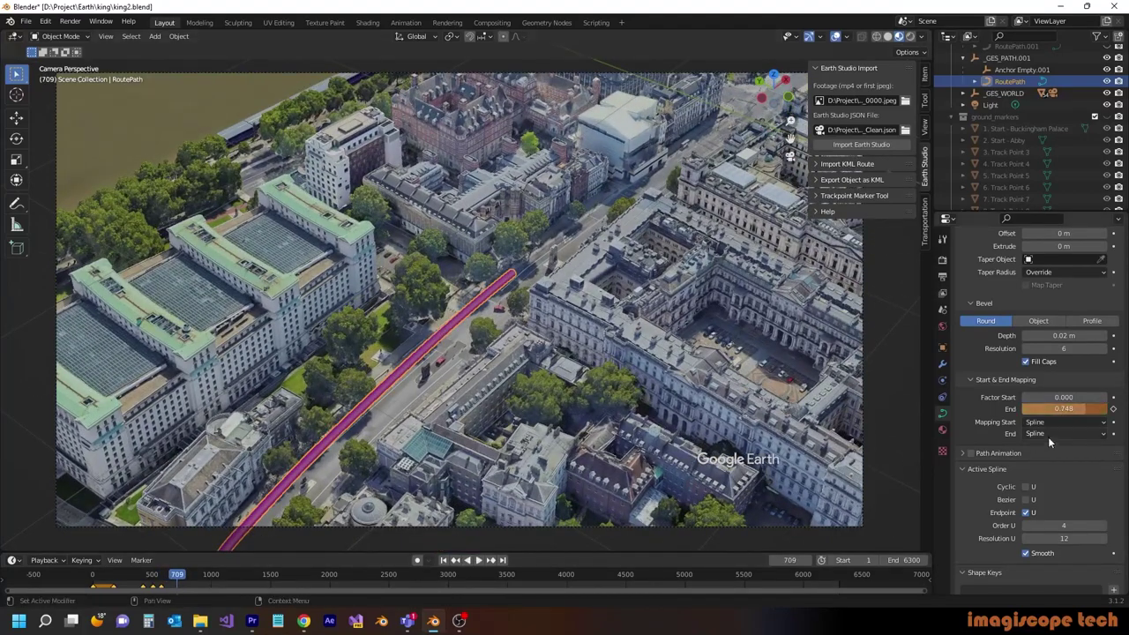
key(i)
key(shift+ctrl+space)
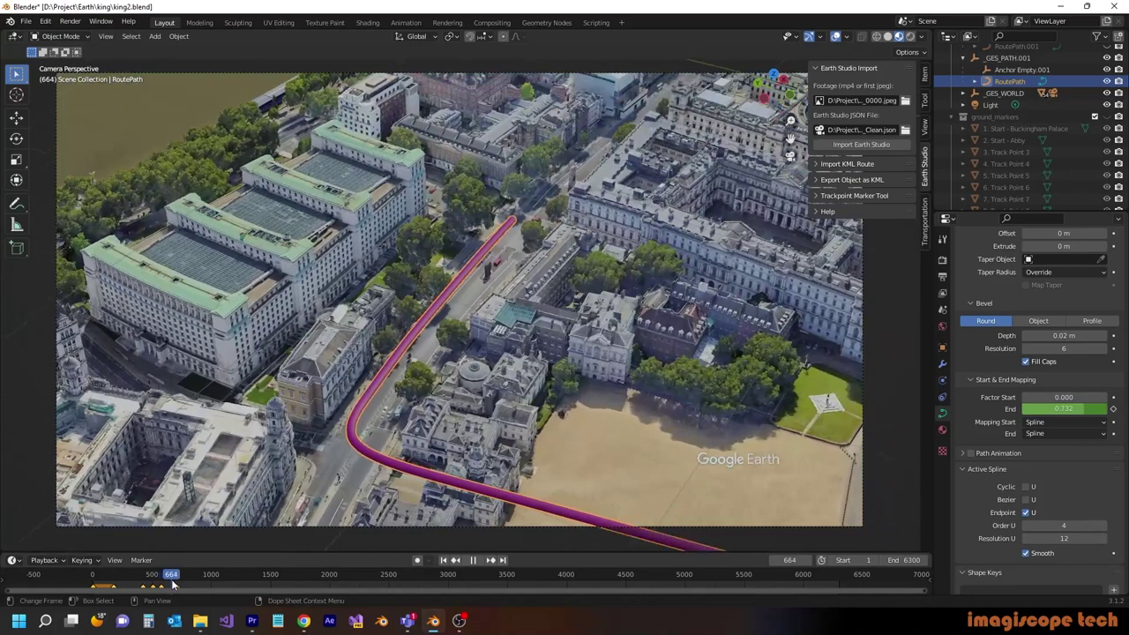
drag(173, 584, 202, 584)
drag(1043, 411, 1103, 413)
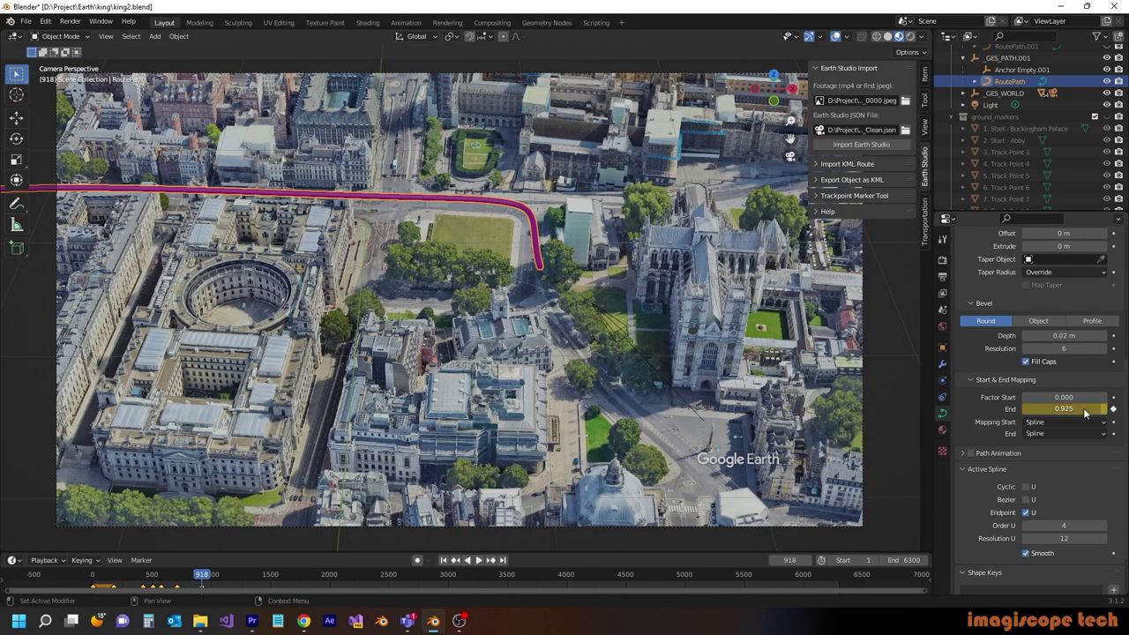
Keyframe RoutePath's End factor on frame 1012 so that the route extends to its end at the abbey
key(space)
key(space)
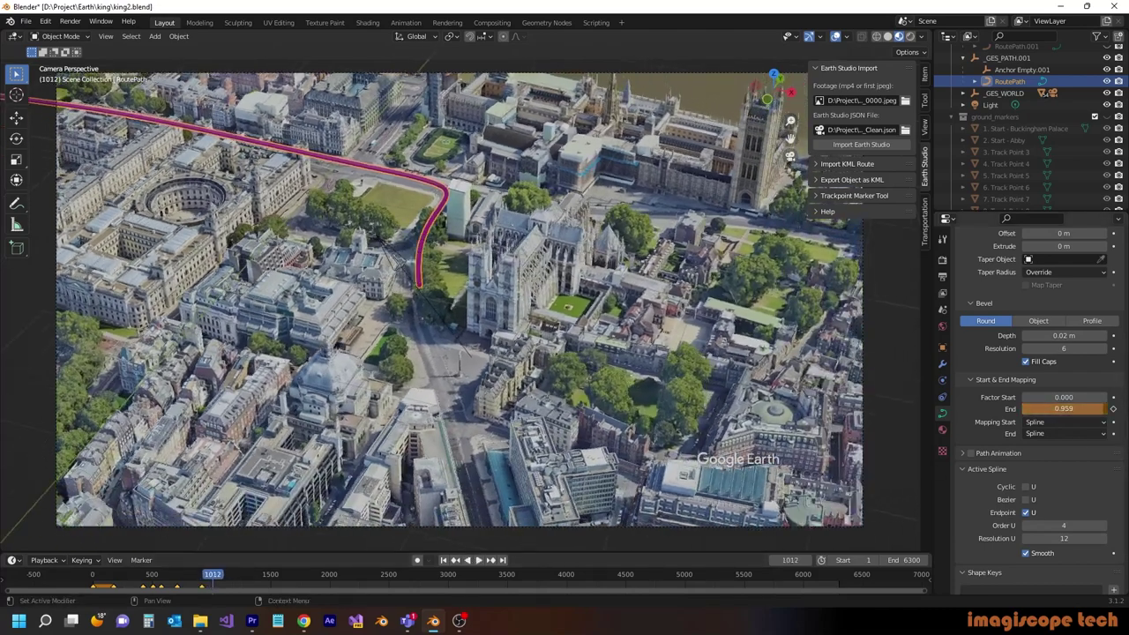
key(i)
Move the End keyframe at frame 918 to about frame 943 and preview the route animation up to frame 1404
mouse_move(214, 578)
mouse_down()
mouse_move(195, 577)
mouse_move(198, 585)
mouse_up()
click(202, 586)
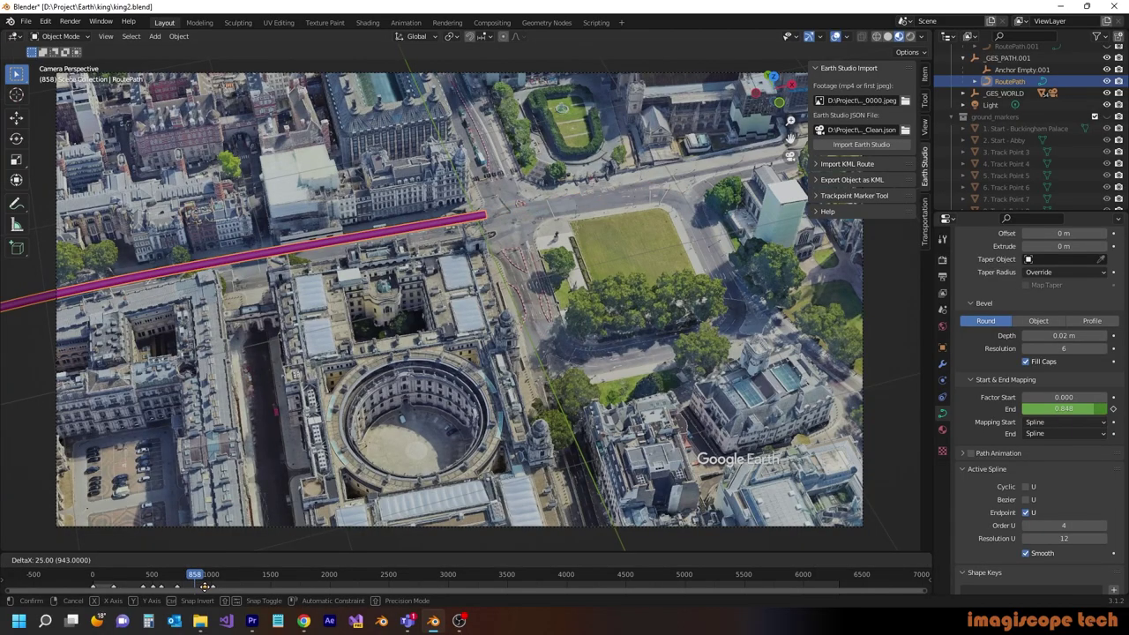
click(205, 586)
key(space)
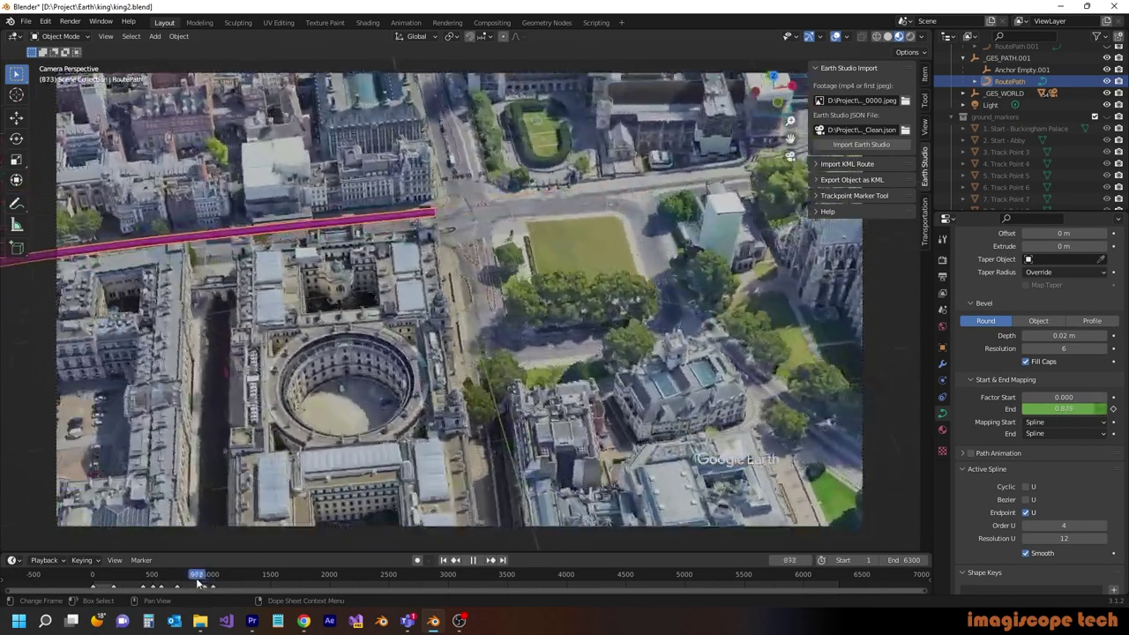
drag(199, 582, 261, 589)
key(space)
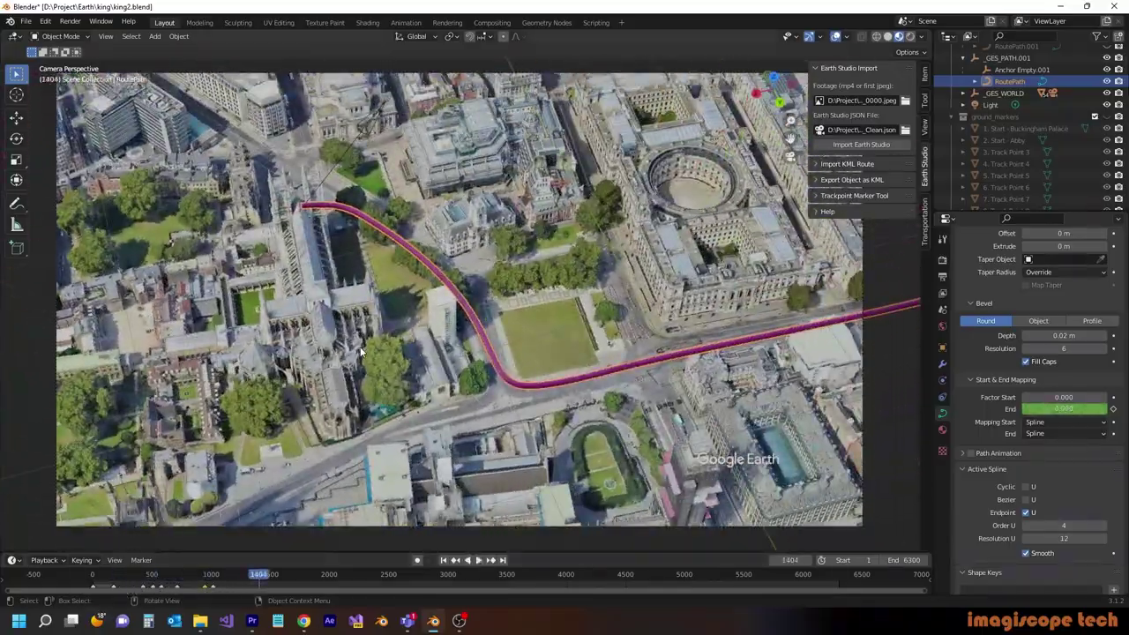
Add Material.001 to RoutePath in a second slot, set its base color to blue (hue 0.659, saturation 0.997), and remove the Material.002 slot
click(942, 430)
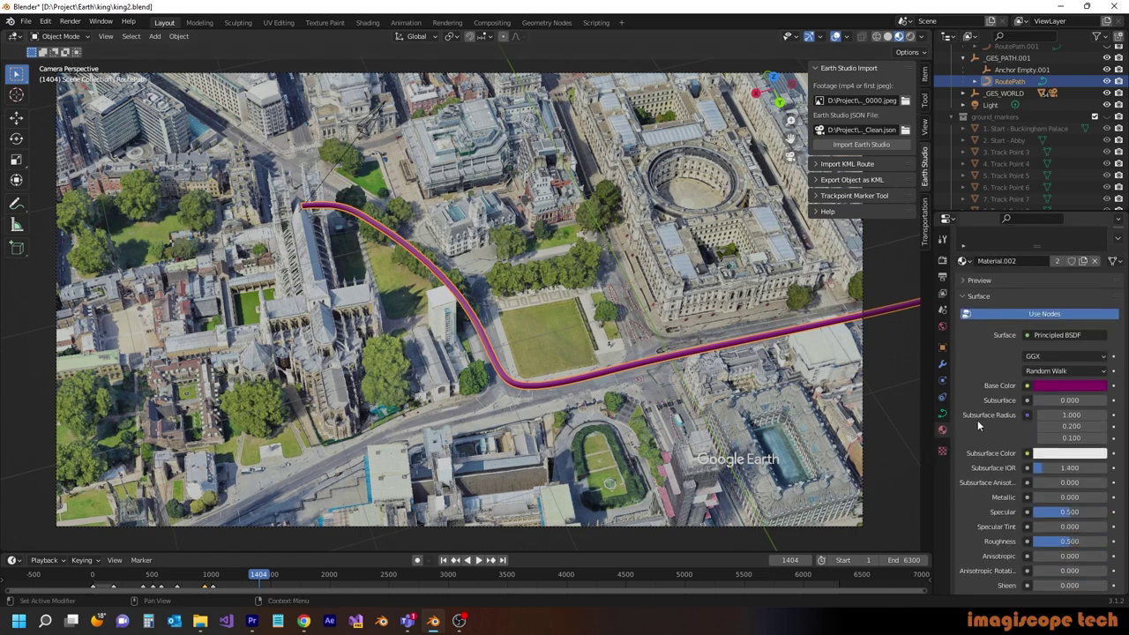
click(1119, 262)
click(1037, 336)
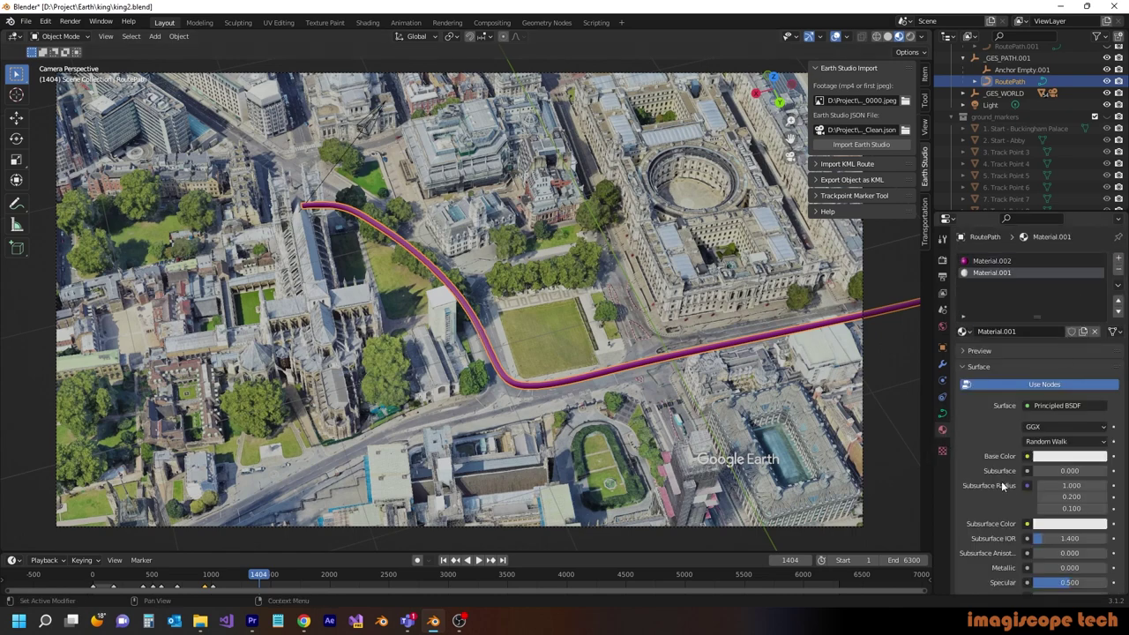
click(1064, 410)
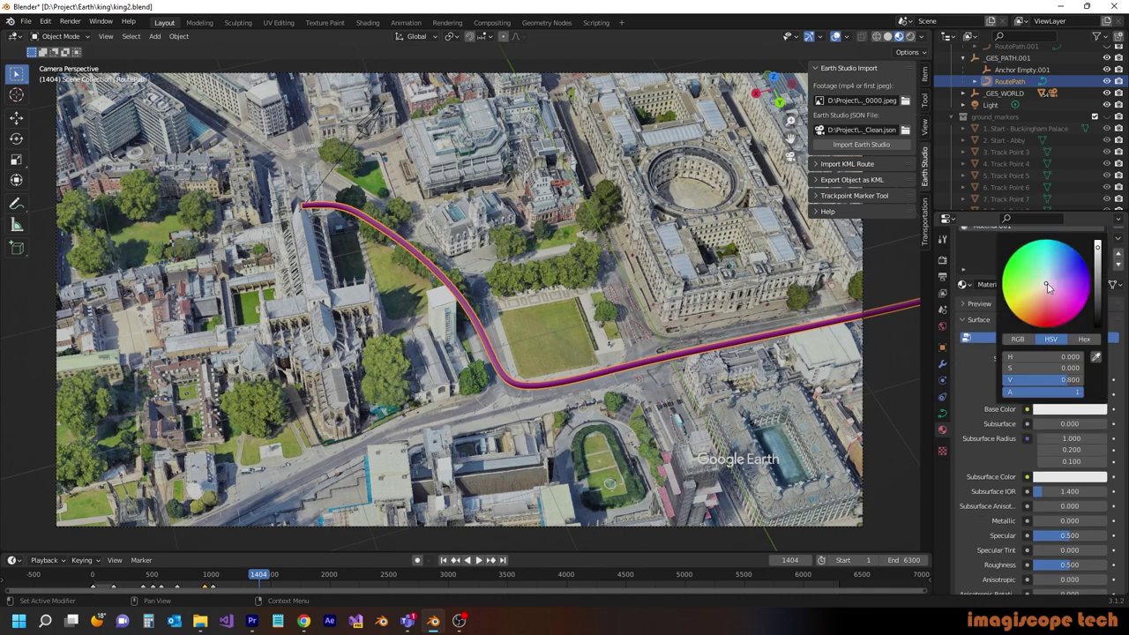
drag(1047, 285, 1078, 254)
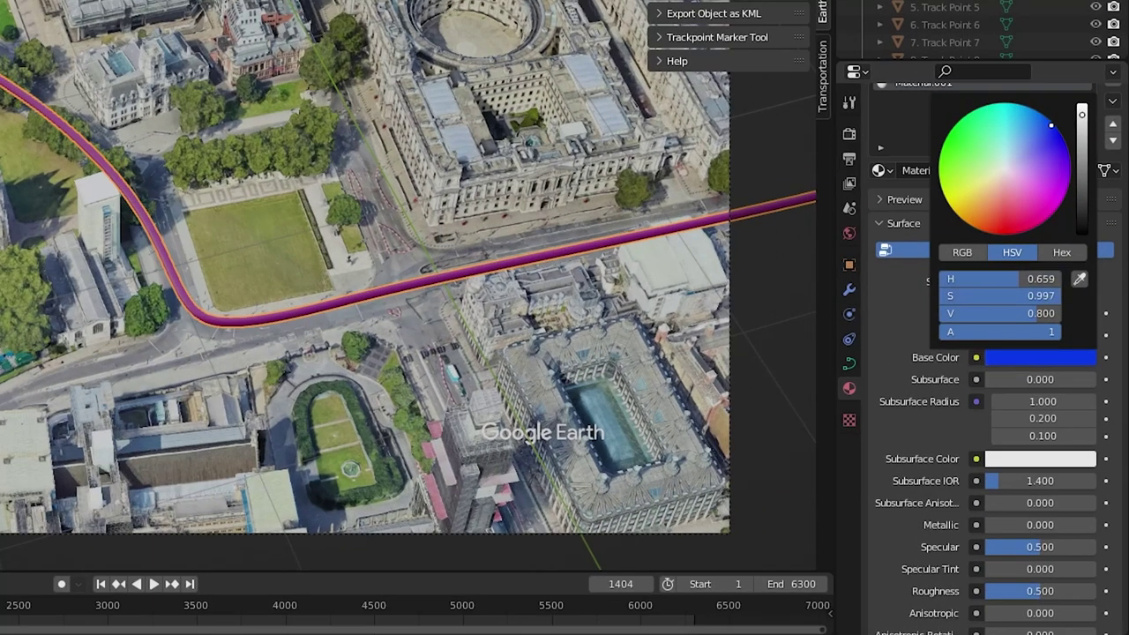
scroll(971, 438, up, 2)
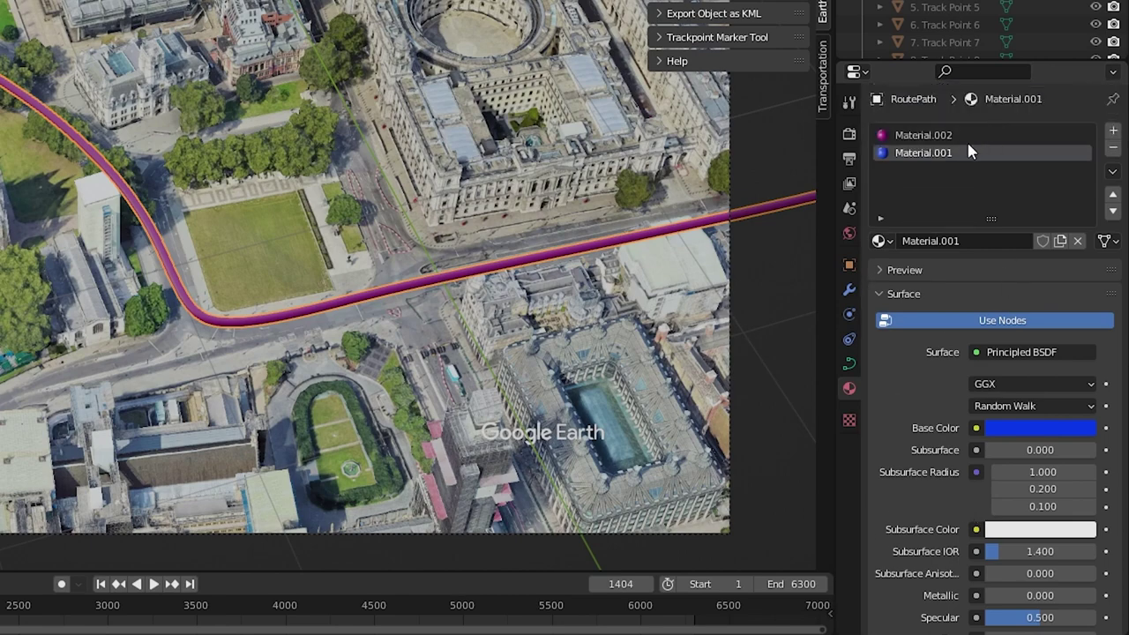
click(968, 135)
click(1111, 158)
Set the route material's specular to 0.823, roughness to 0.051 and emission color to bright blue
scroll(919, 458, down, 4)
scroll(922, 465, down, 3)
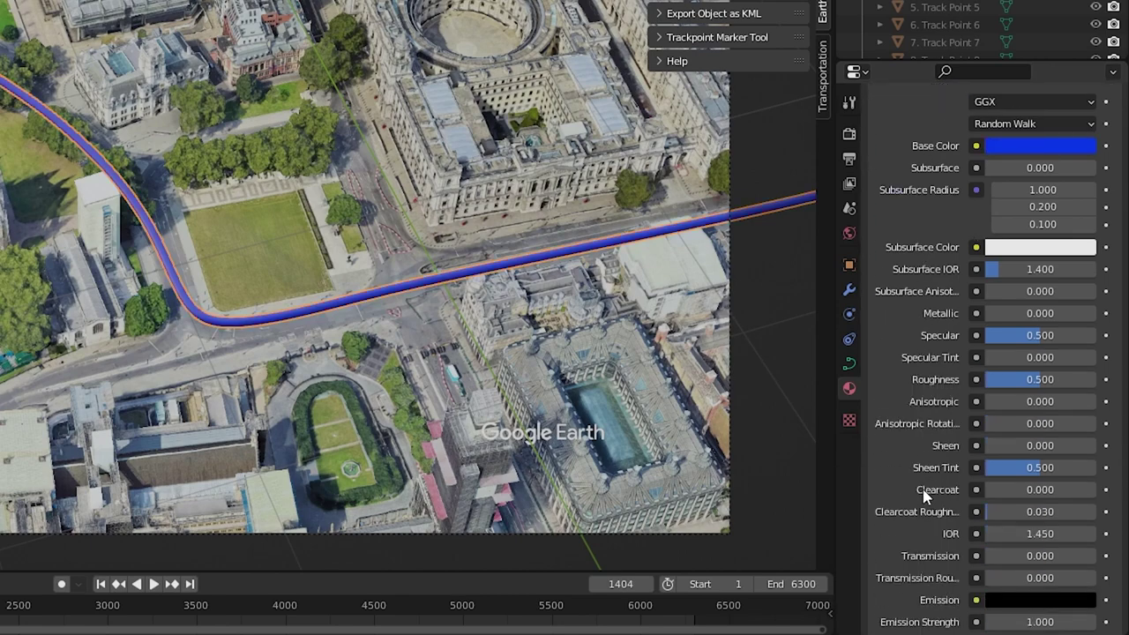
drag(1039, 337, 1075, 337)
drag(1068, 379, 1018, 379)
scroll(917, 397, down, 7)
scroll(918, 399, down, 1)
click(1062, 321)
mouse_move(1084, 189)
mouse_down()
mouse_move(1083, 66)
mouse_move(1048, 87)
mouse_move(1047, 77)
mouse_up()
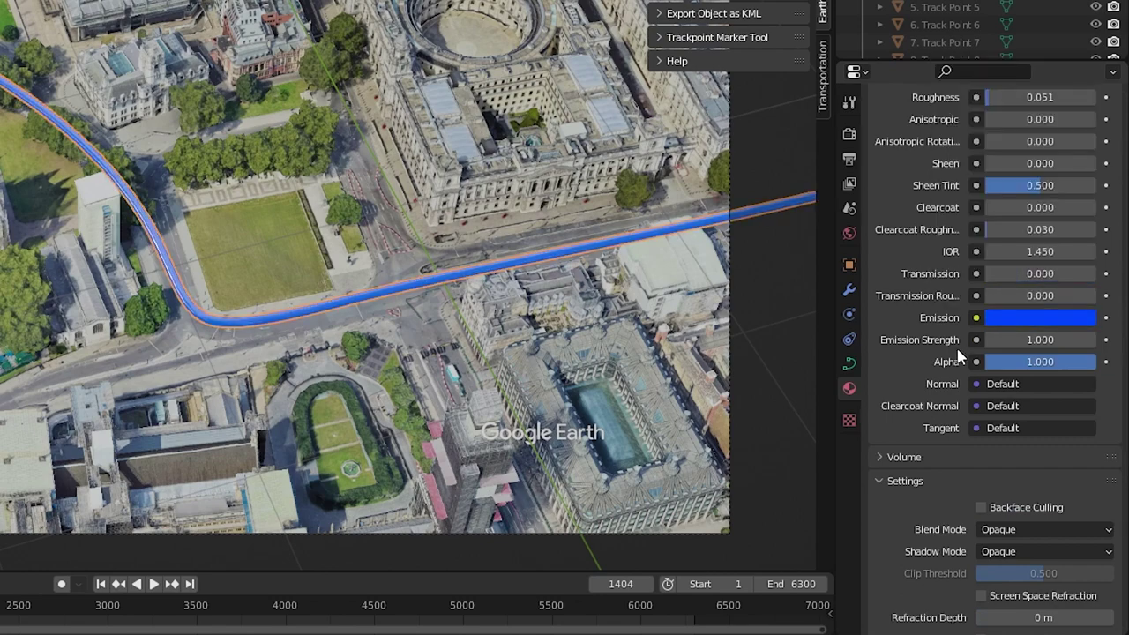
Set the route material's alpha to 0.8 and its blend mode to Alpha Blend
click(1069, 368)
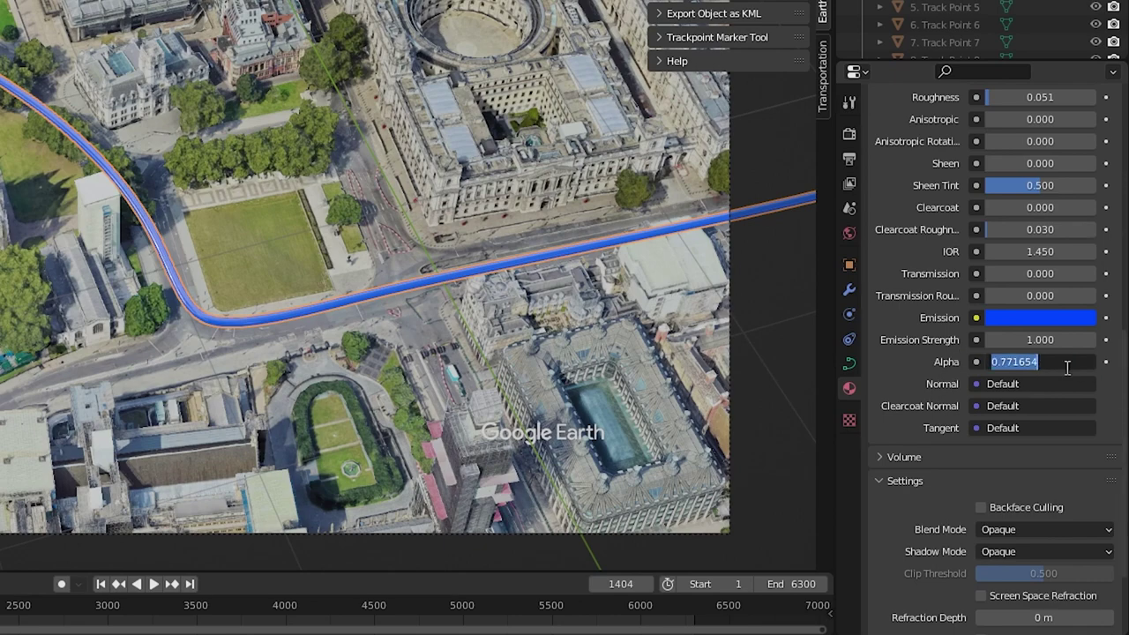
text(0.8)
key(Return)
scroll(925, 480, down, 3)
click(1046, 414)
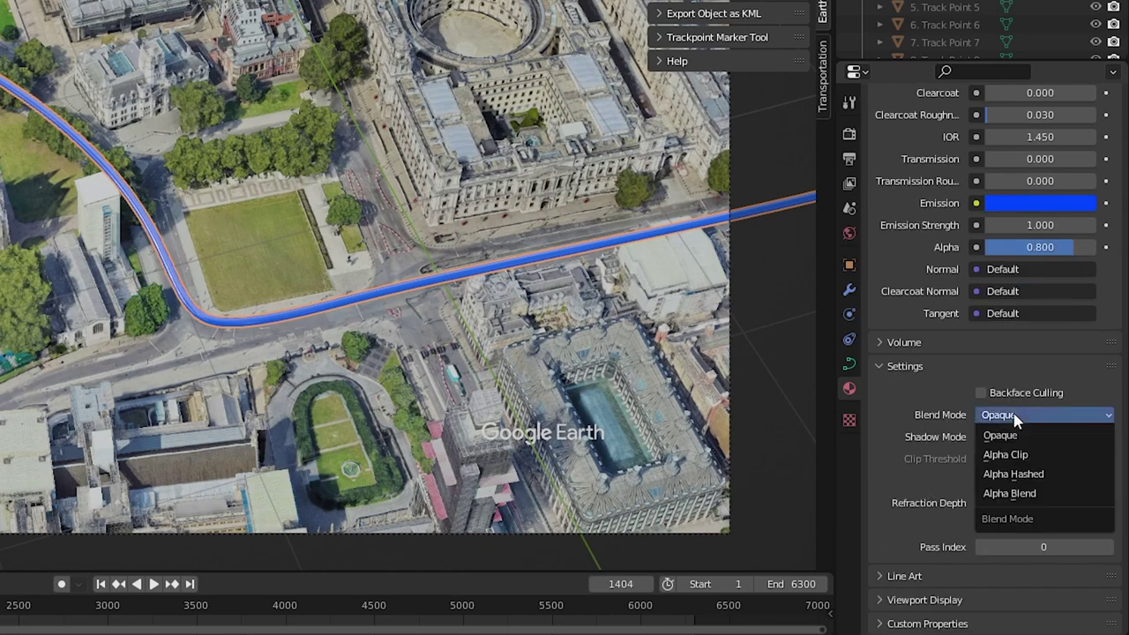
click(1039, 494)
Try the transparent route material with Show Backface off while playing the animation, and restore the option
scroll(429, 373, up, 4)
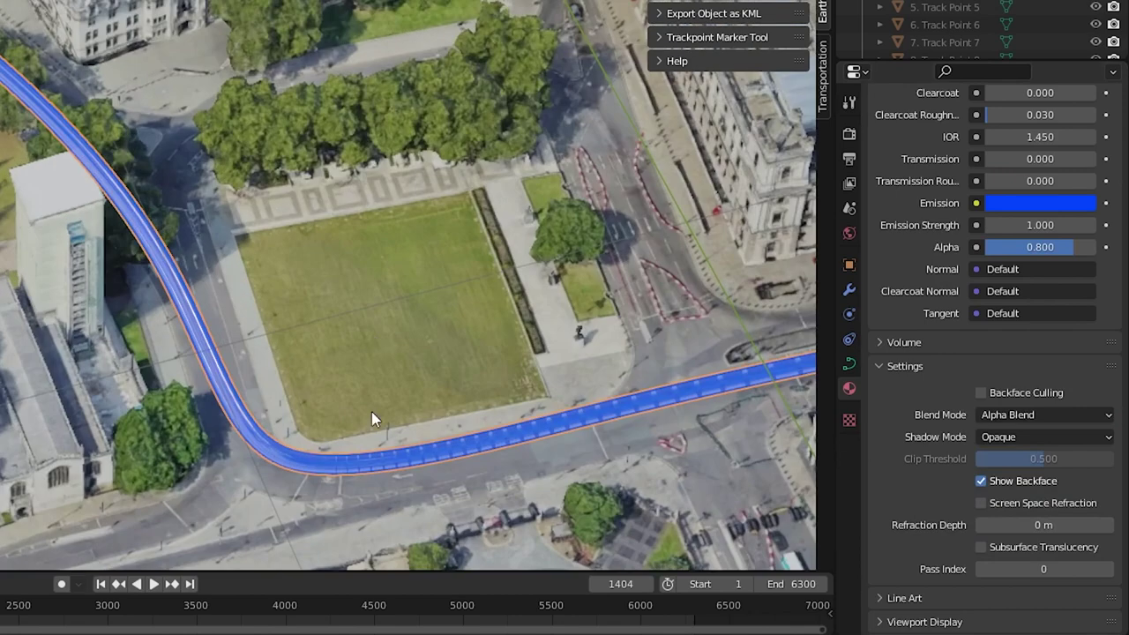
click(982, 482)
key(space)
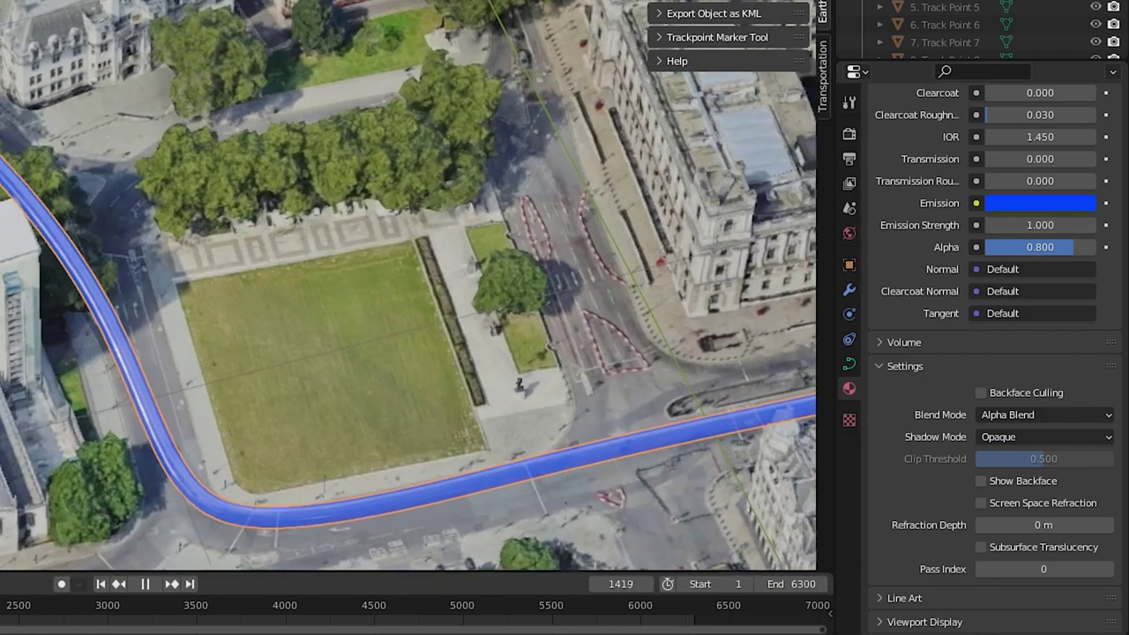
key(space)
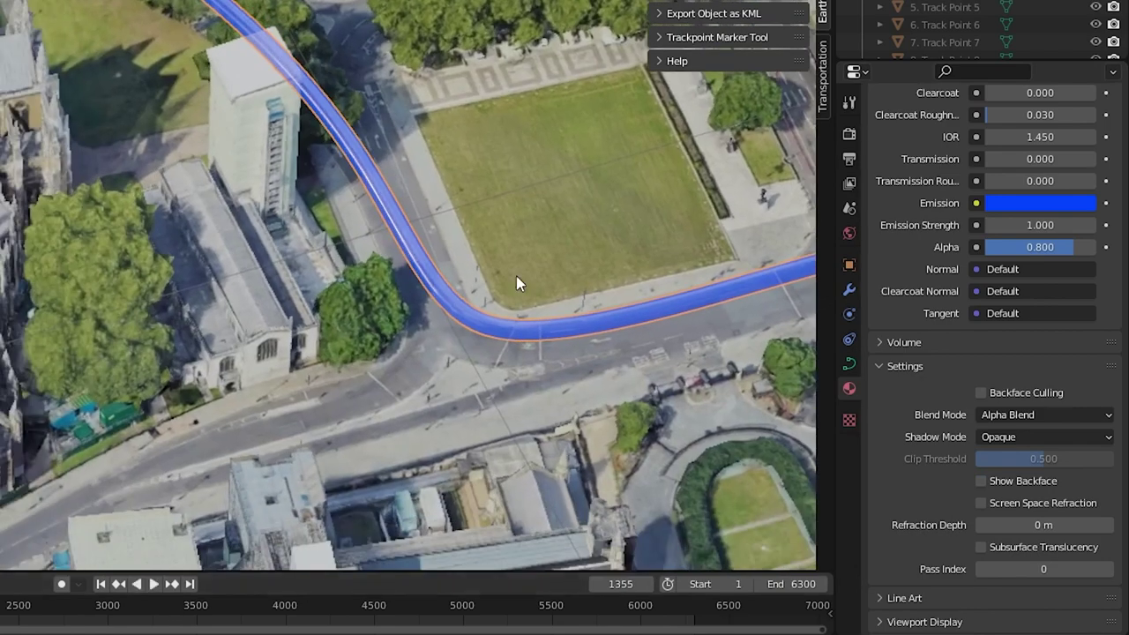
click(1001, 481)
Enable Backface Culling on the route material and preview the animation
click(982, 394)
key(space)
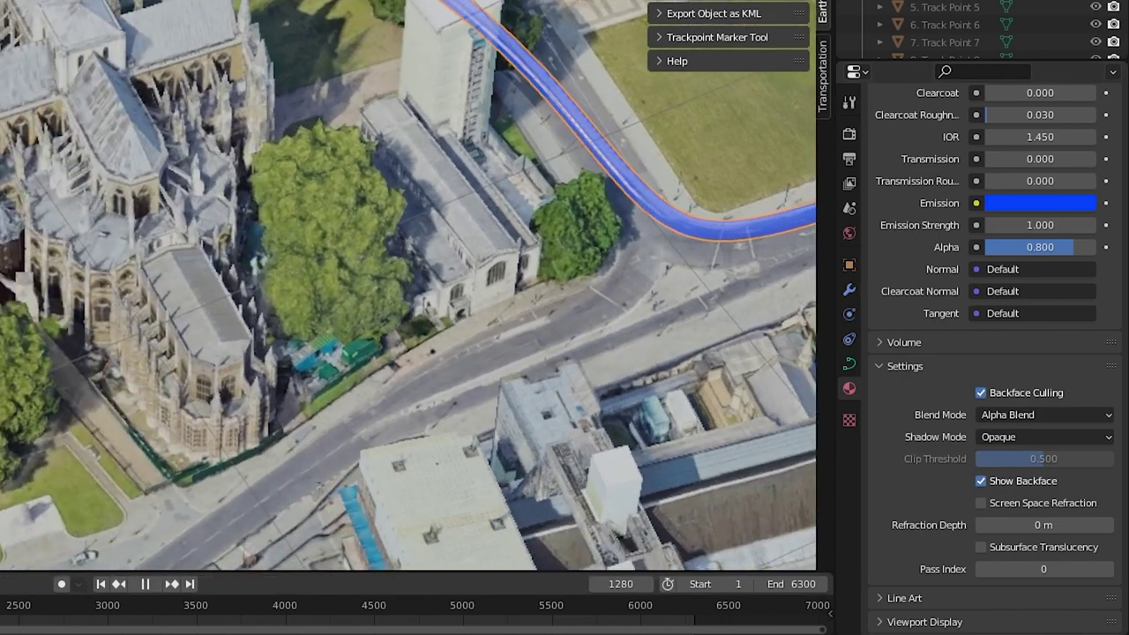
key(Escape)
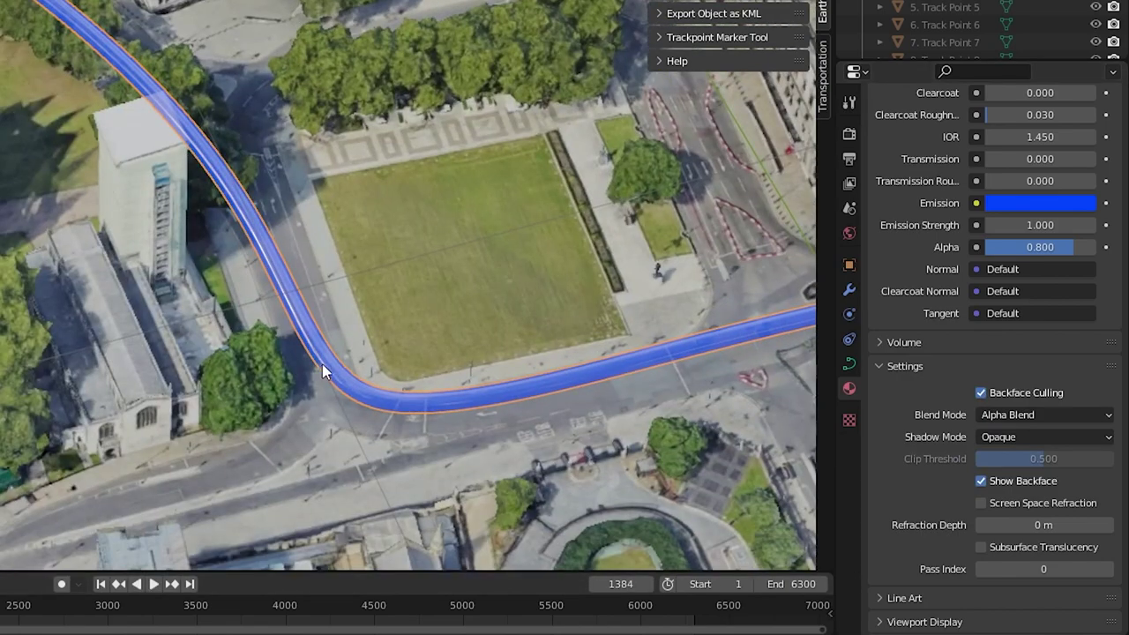
Go to frame 540 and duplicate the RoutePath curve in place
drag(257, 579, 156, 577)
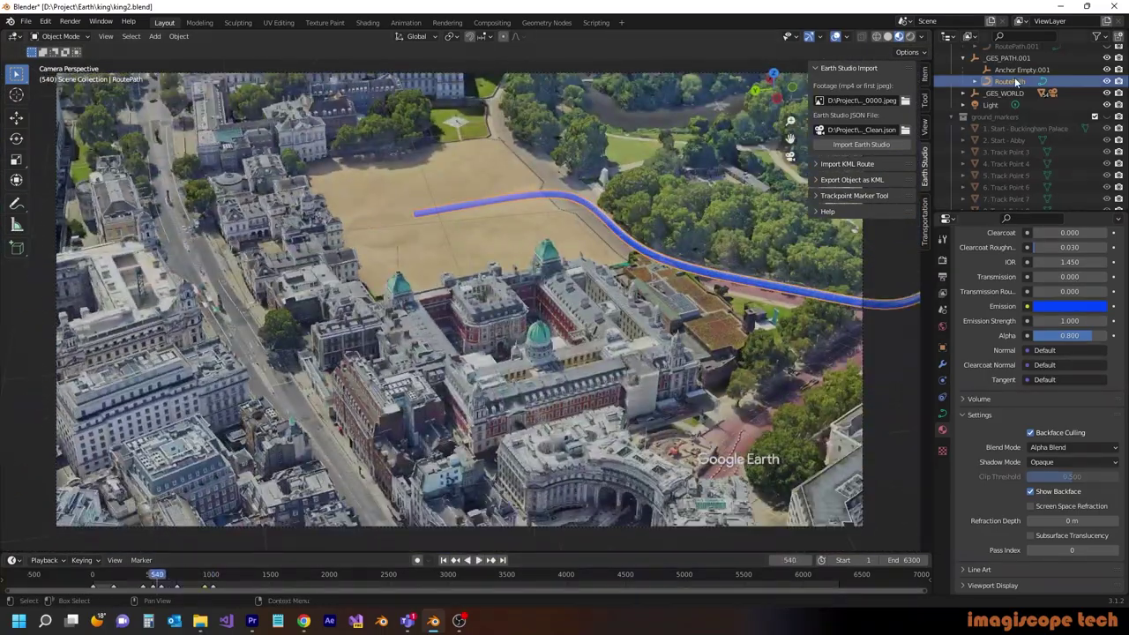
key(shift+d)
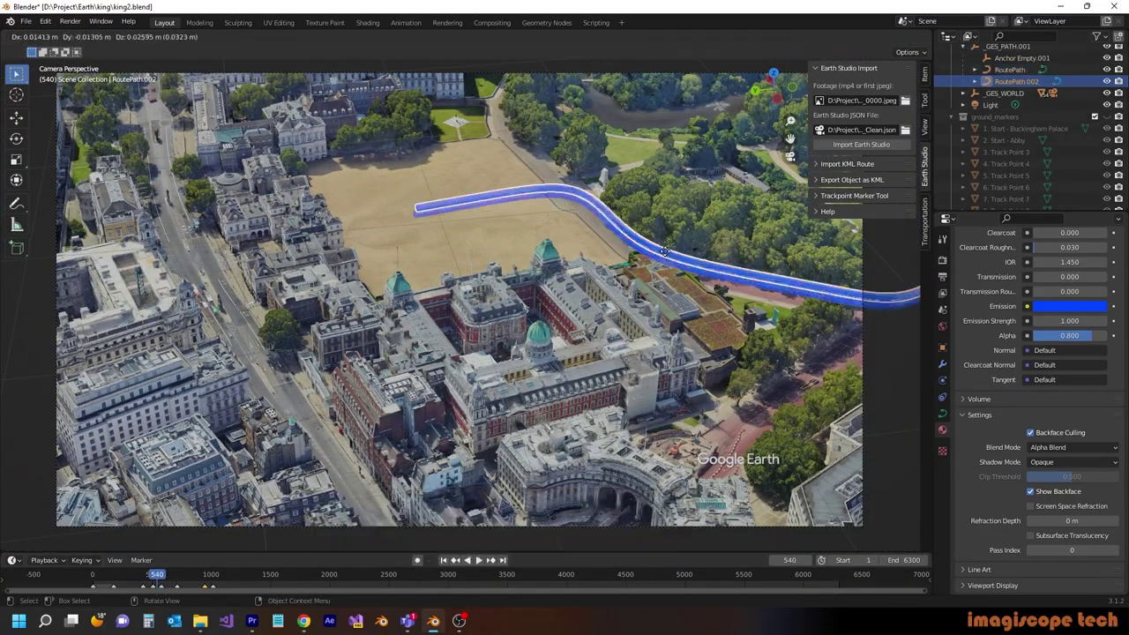
key(Escape)
Set the duplicated route curve's bevel depth to 0.04 m
scroll(988, 413, up, 3)
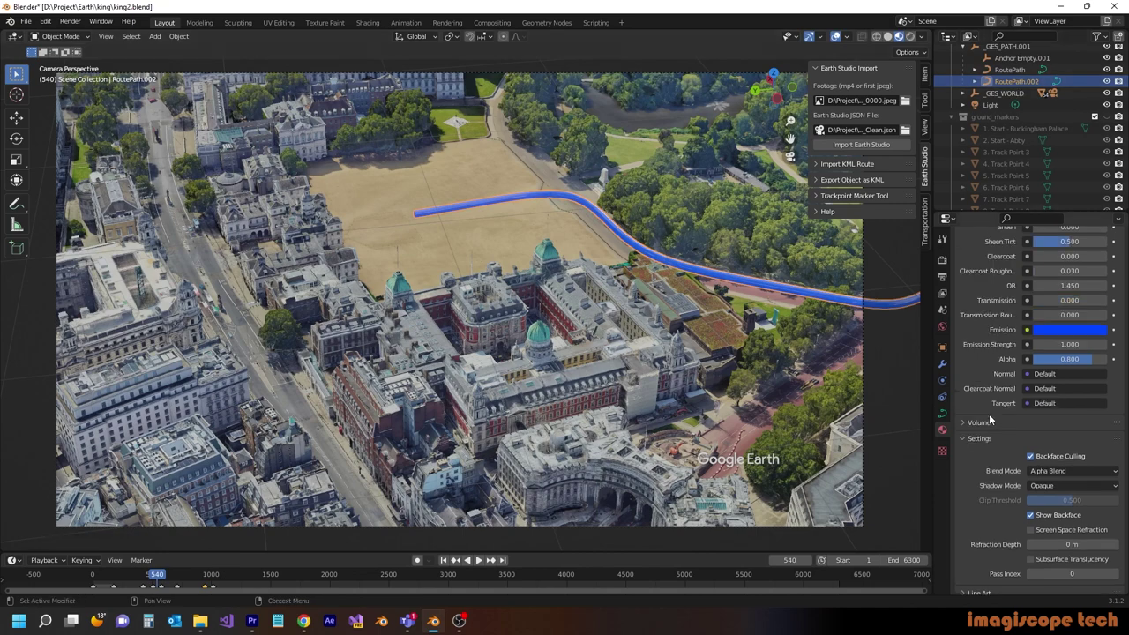
click(941, 415)
scroll(971, 437, down, 5)
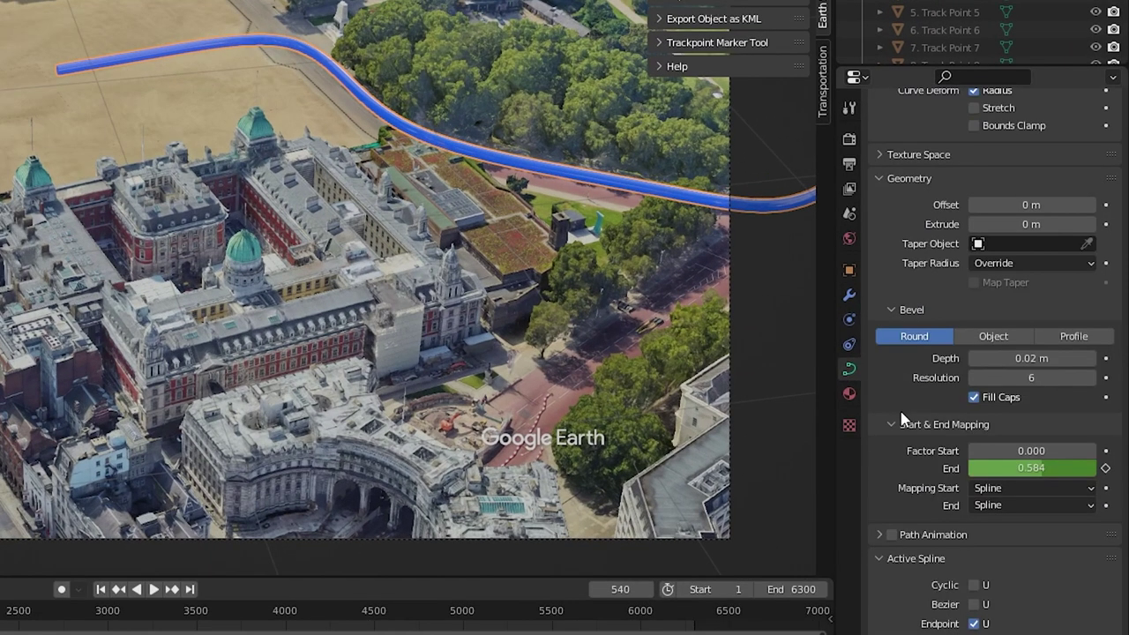
click(1088, 408)
text(.04)
key(Return)
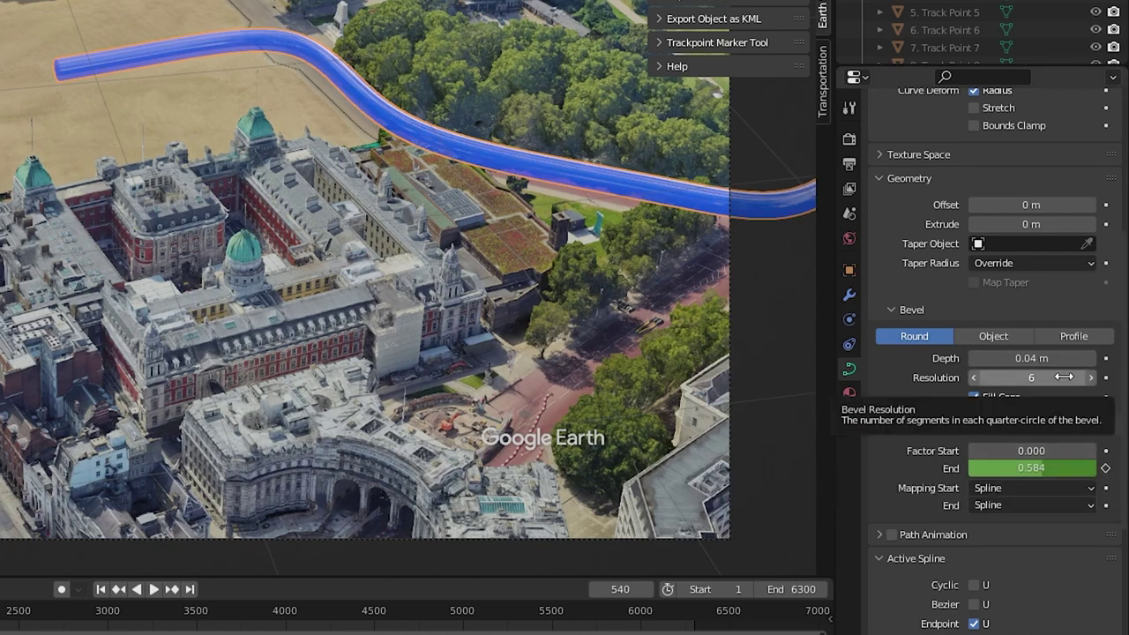
Create a new material in a second slot of the duplicated route and give it a light blue base color
click(850, 394)
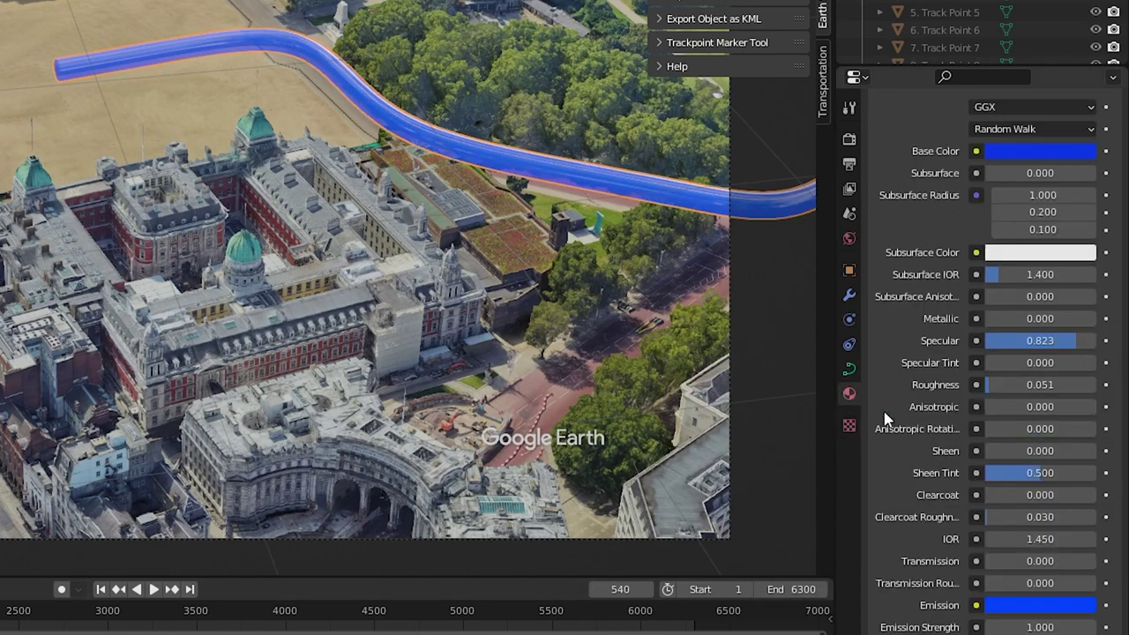
scroll(1013, 231, up, 5)
scroll(1013, 231, up, 3)
click(1114, 136)
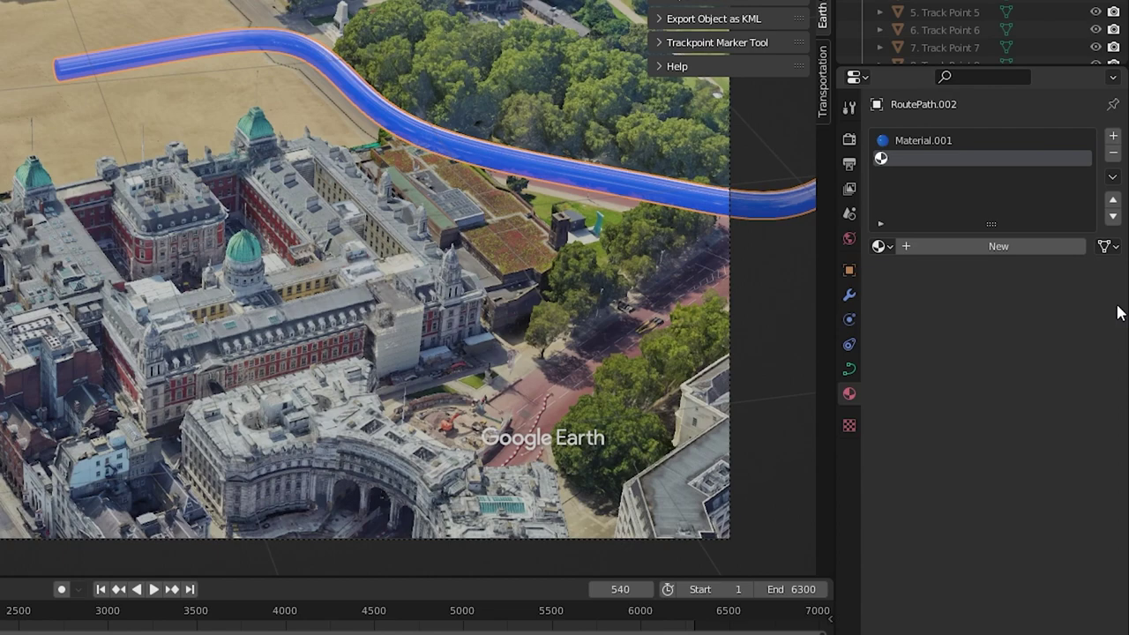
click(1014, 246)
click(1058, 434)
drag(1030, 235, 1026, 183)
Set the light blue material's specular to 1.000 and its roughness to 0.000
scroll(934, 481, down, 6)
drag(1051, 411, 1096, 411)
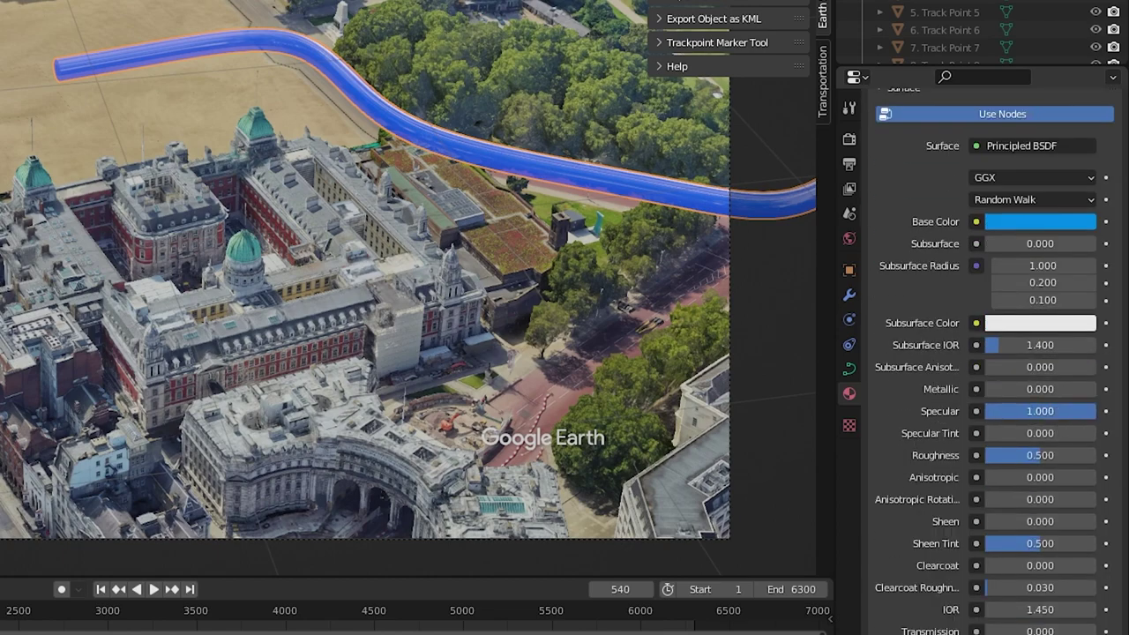
drag(1041, 455, 986, 455)
scroll(915, 489, down, 4)
scroll(915, 496, down, 6)
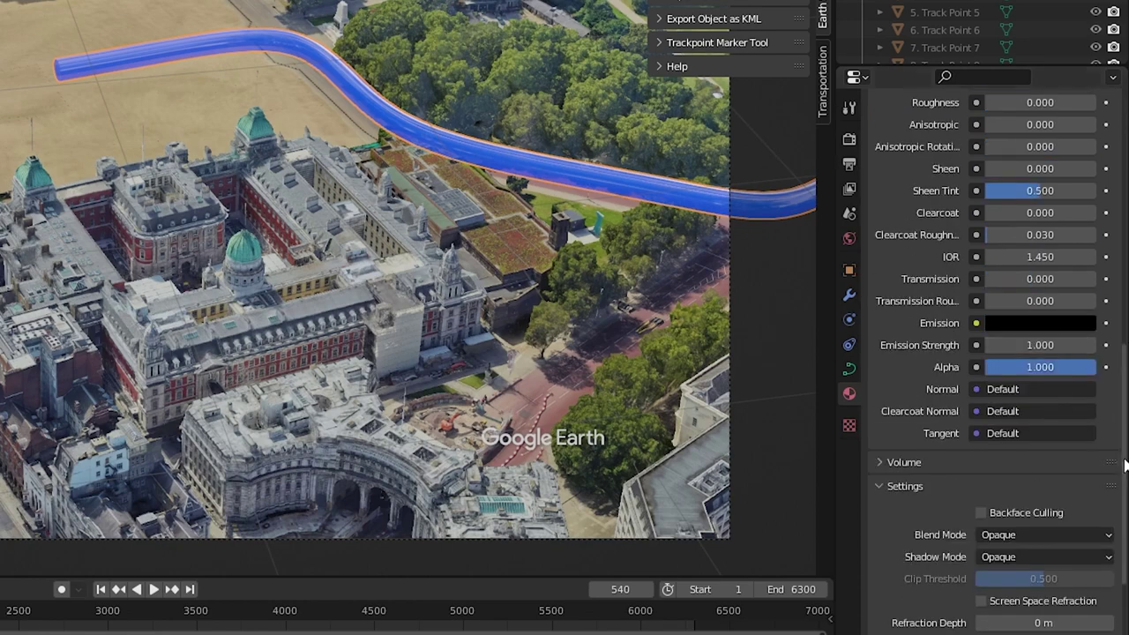
Set the light blue material's alpha to 0.1, choose Alpha Blend as its blend mode and enable Backface Culling
double_click(1059, 368)
text(0.1)
key(Return)
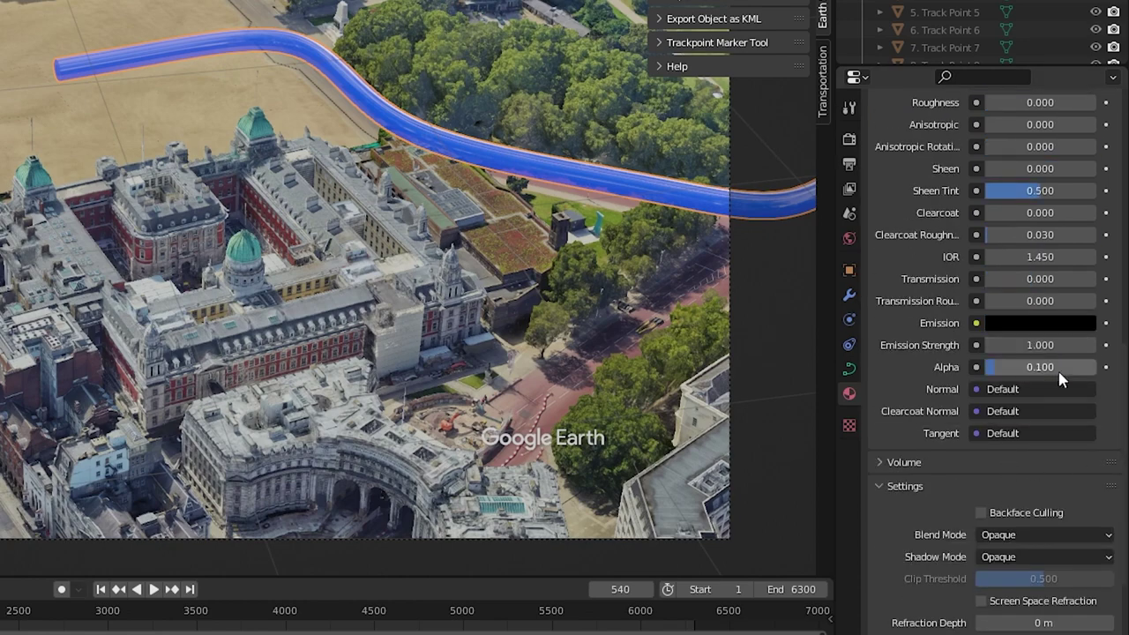
scroll(1040, 420, down, 3)
click(1046, 420)
click(1024, 500)
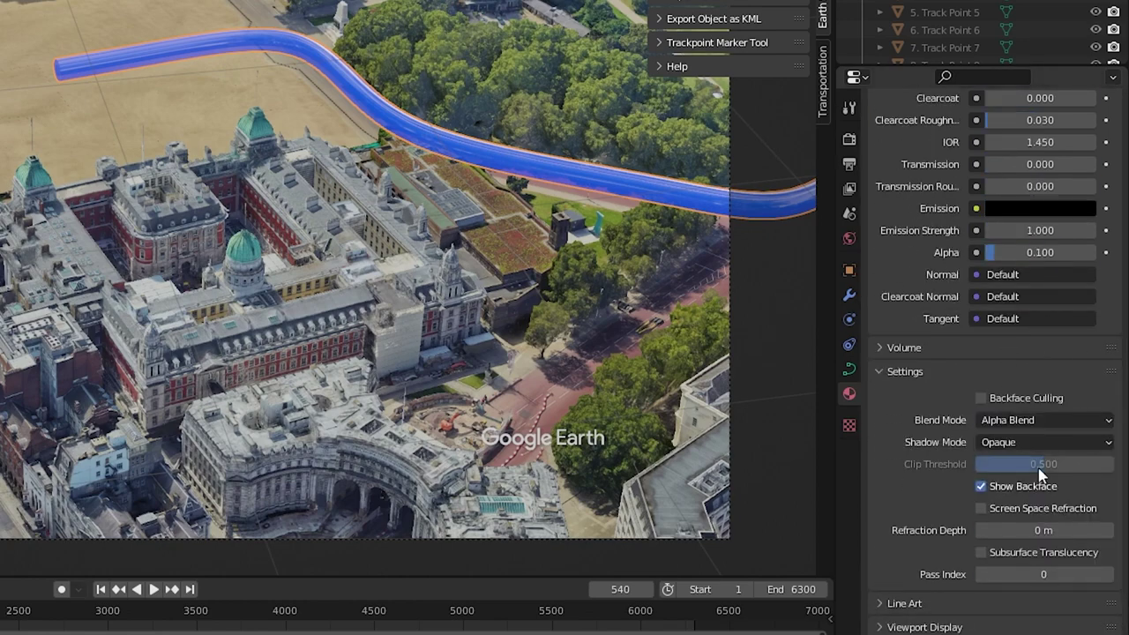
mouse_move(1001, 253)
mouse_down()
mouse_move(1013, 254)
mouse_move(1003, 257)
mouse_up()
Inspect the duplicated route tube up close, and render frame 540 as a still image to check it
scroll(423, 115, up, 4)
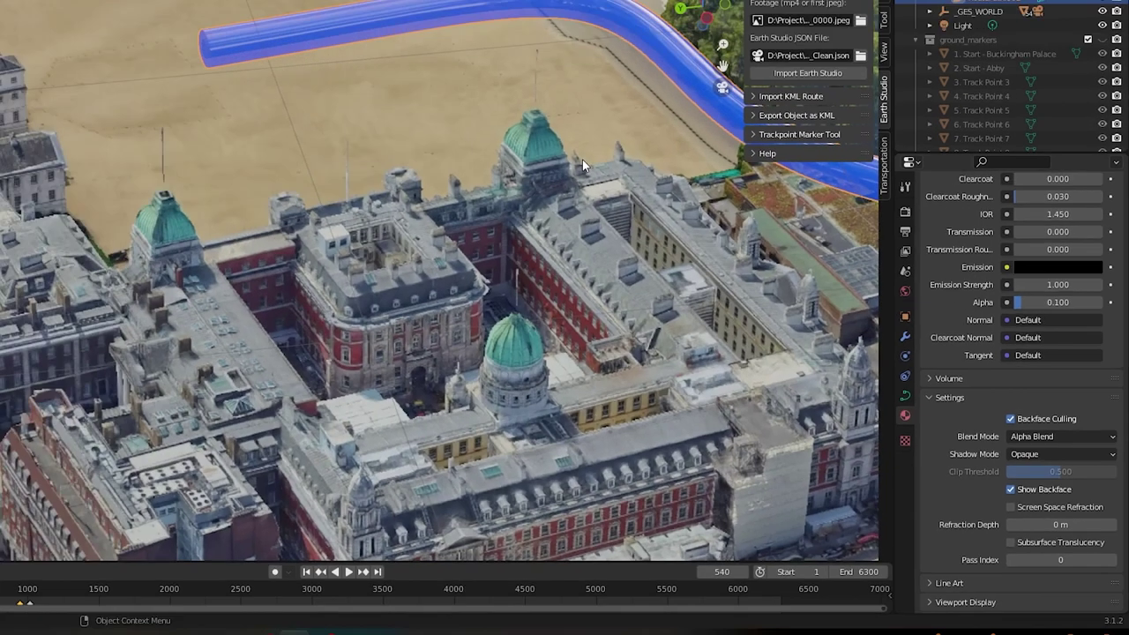
shift+middle_drag(434, 67, 293, 159)
scroll(277, 46, up, 4)
scroll(559, 202, down, 3)
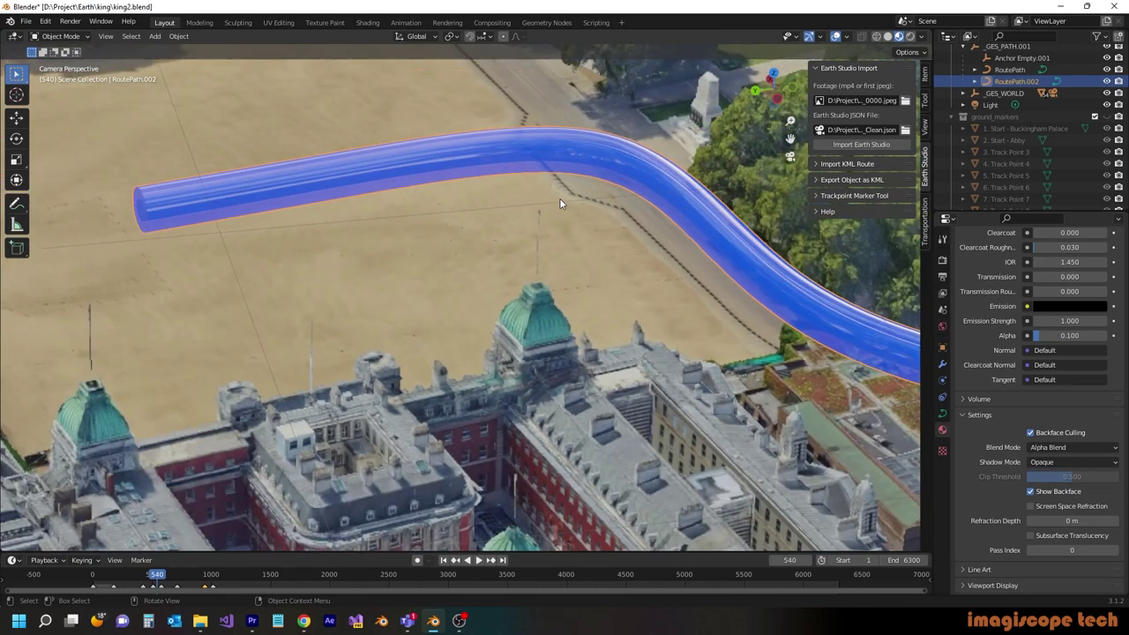
click(448, 22)
click(70, 21)
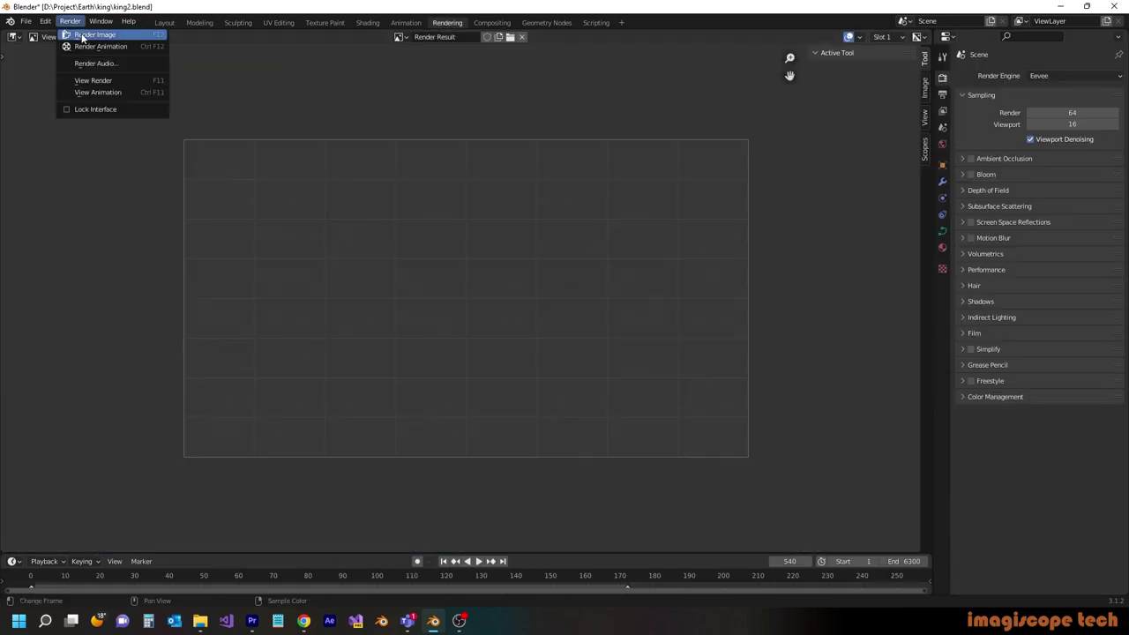
click(84, 35)
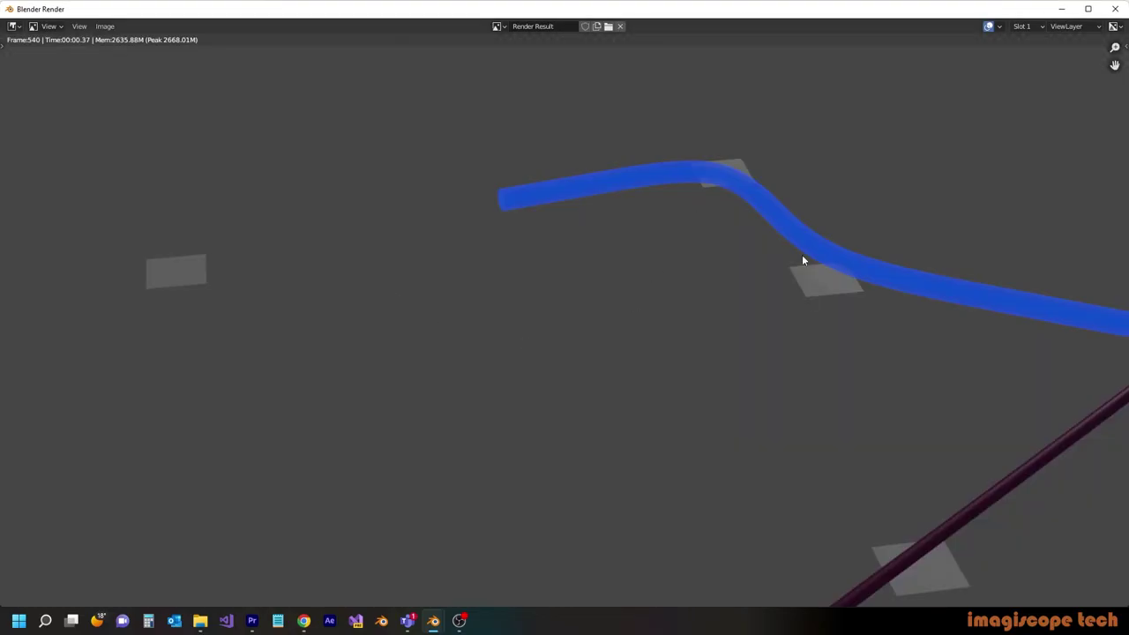
click(1117, 10)
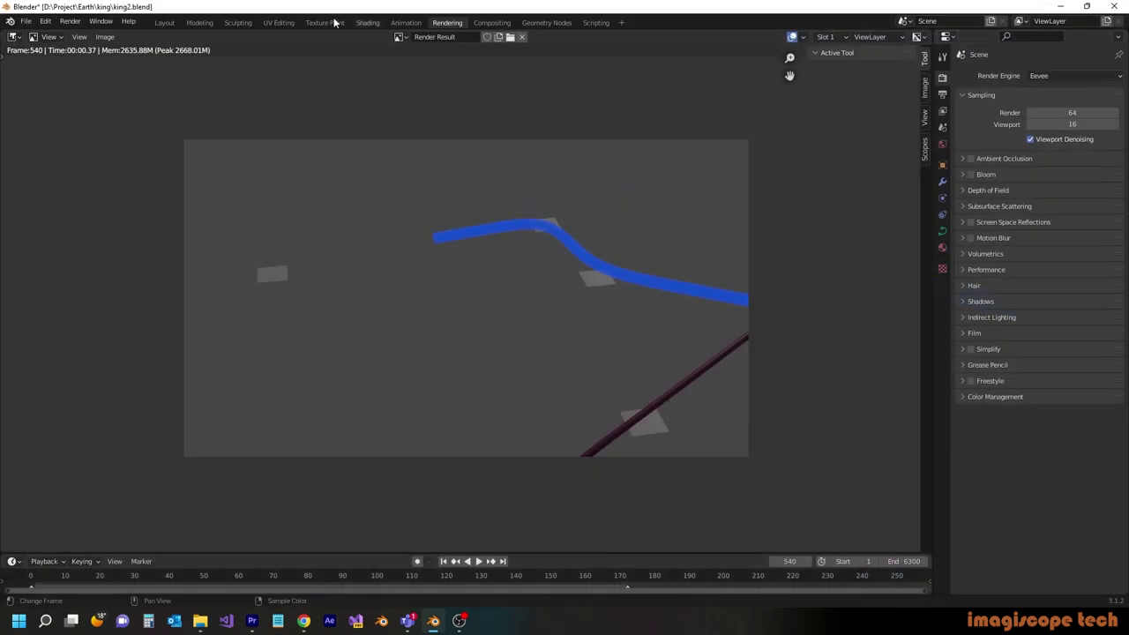
Back in the Layout workspace, set the light blue material's emission strength to 0 and alpha to 0.05
click(164, 22)
click(1065, 341)
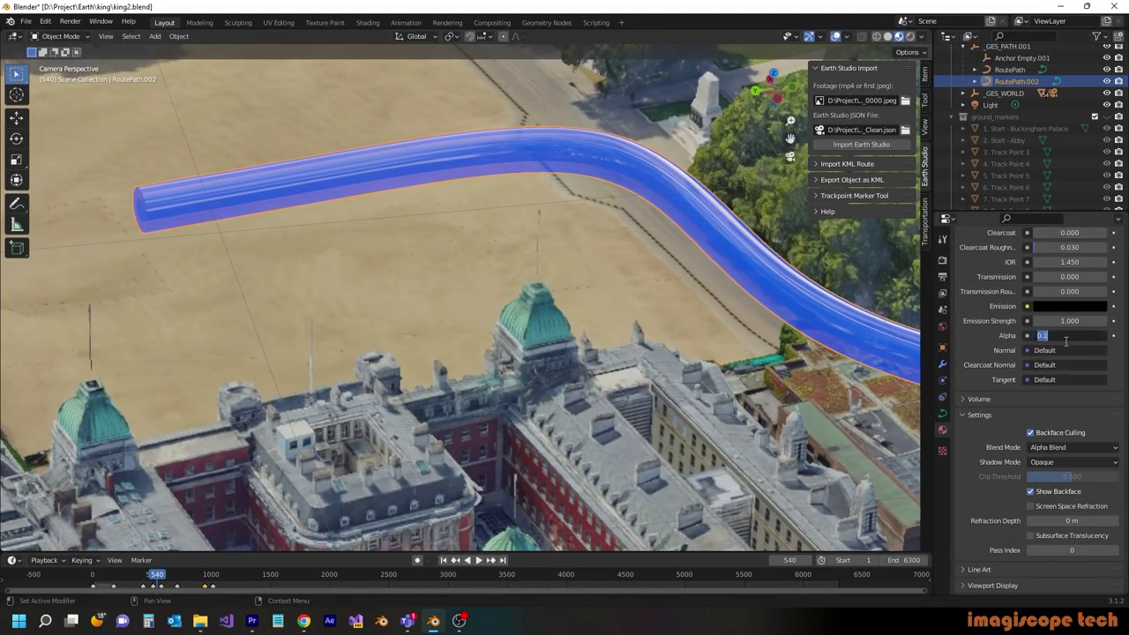
click(1078, 323)
drag(1078, 323, 1032, 323)
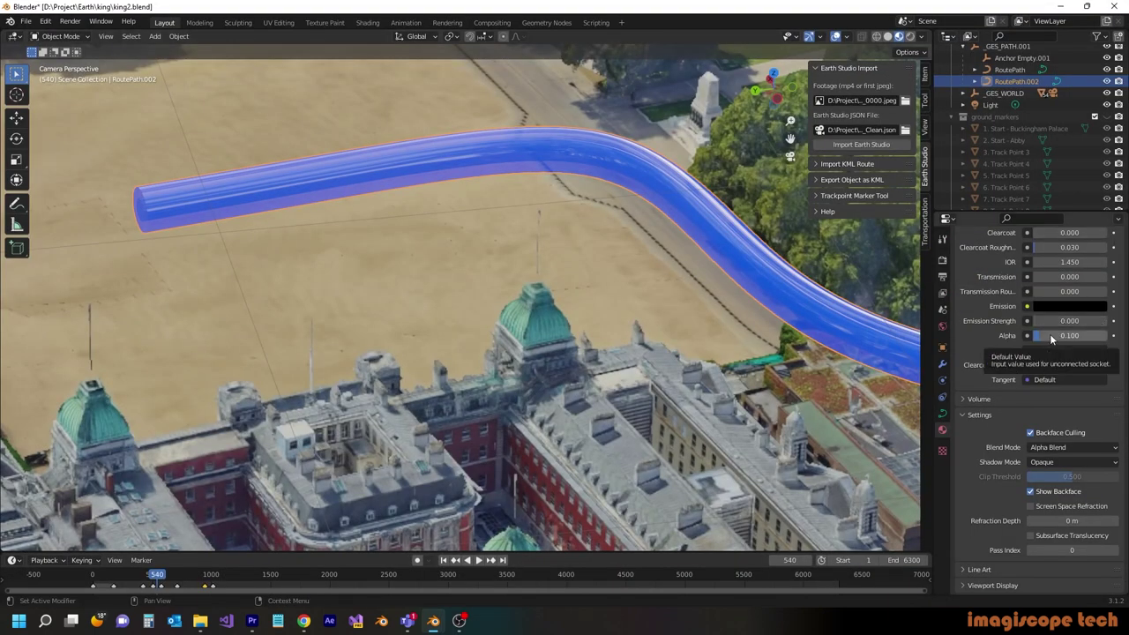
click(1056, 337)
key(BackSpace)
click(1056, 336)
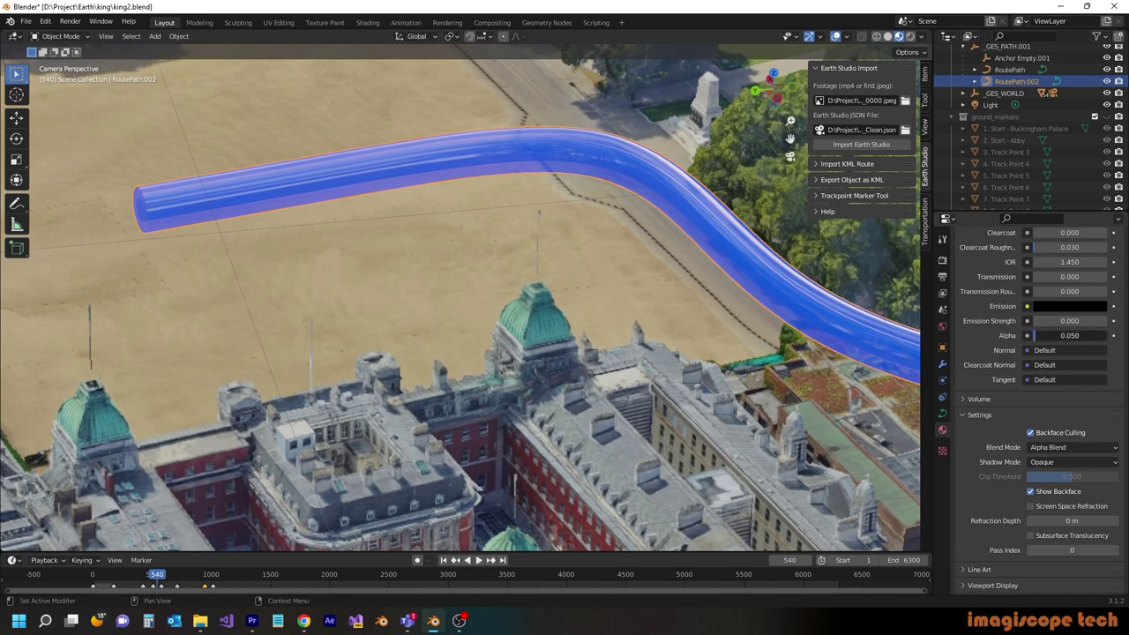
Remove Material.001 from the duplicated route so only the light blue material remains, and render frame 540 again
scroll(1006, 314, up, 10)
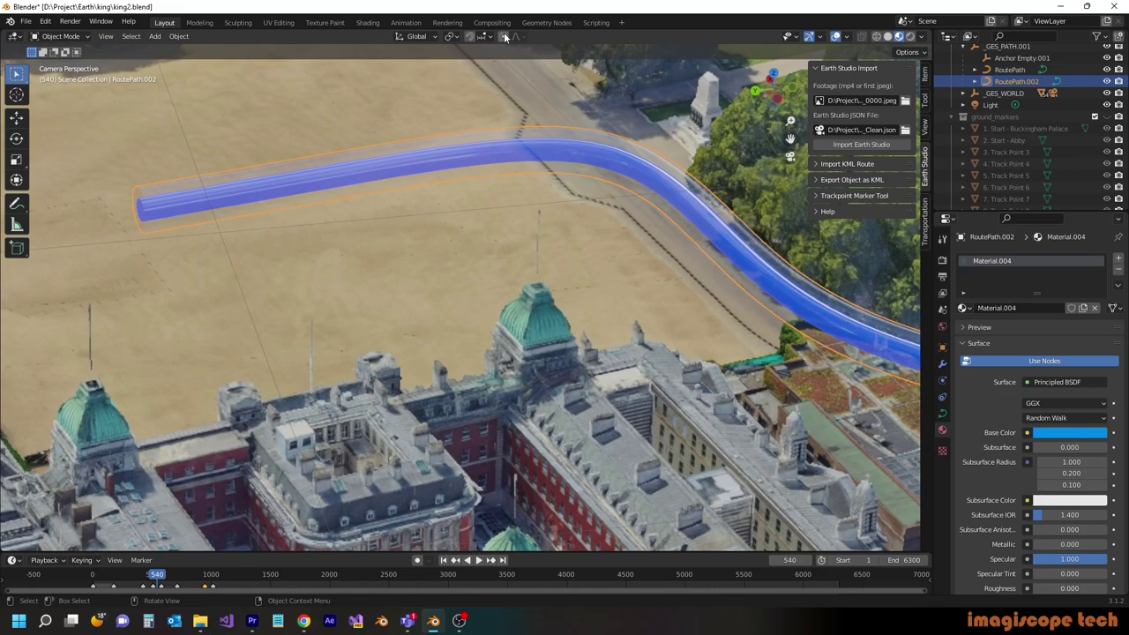
click(70, 21)
click(95, 41)
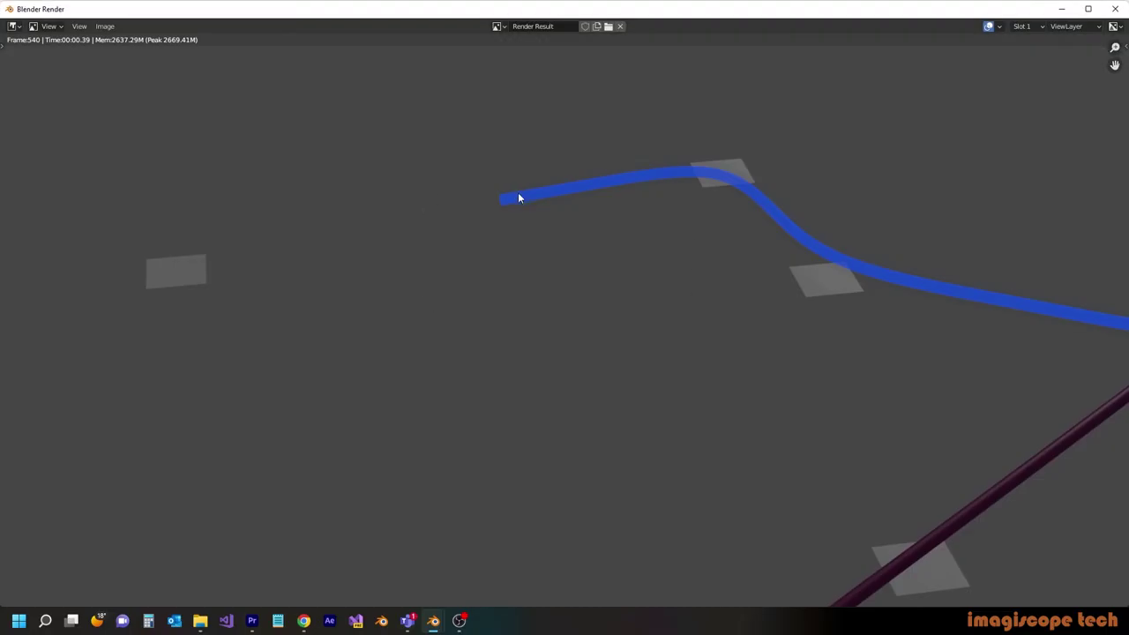
Close the render result and set the light blue material's alpha to 0.2
click(1117, 9)
scroll(1043, 478, down, 8)
click(1071, 483)
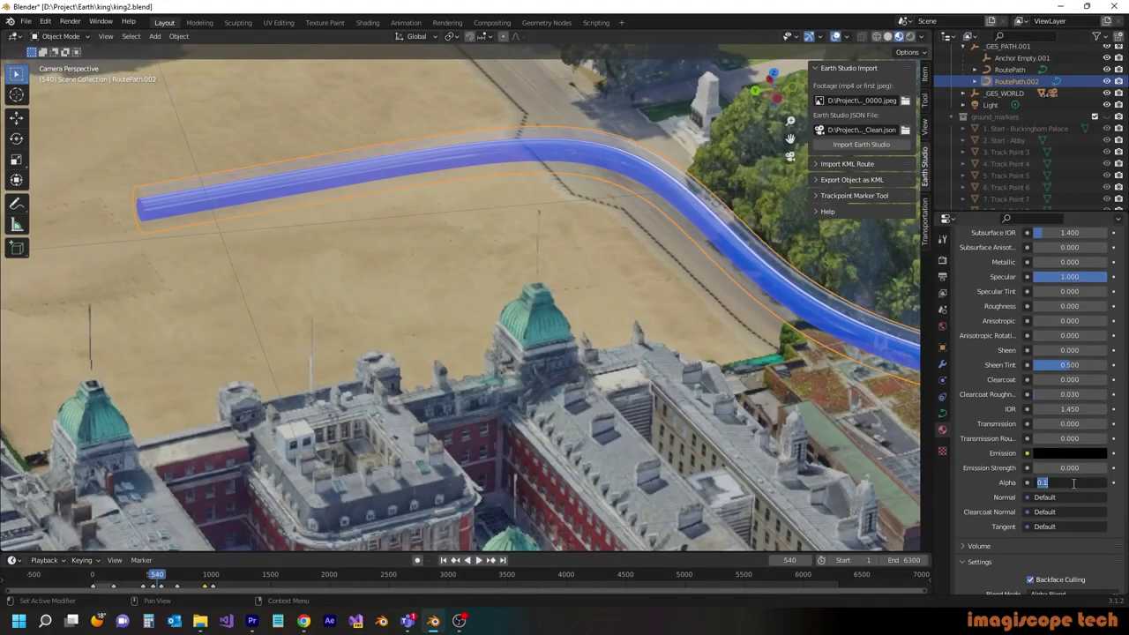
text(.2)
key(Return)
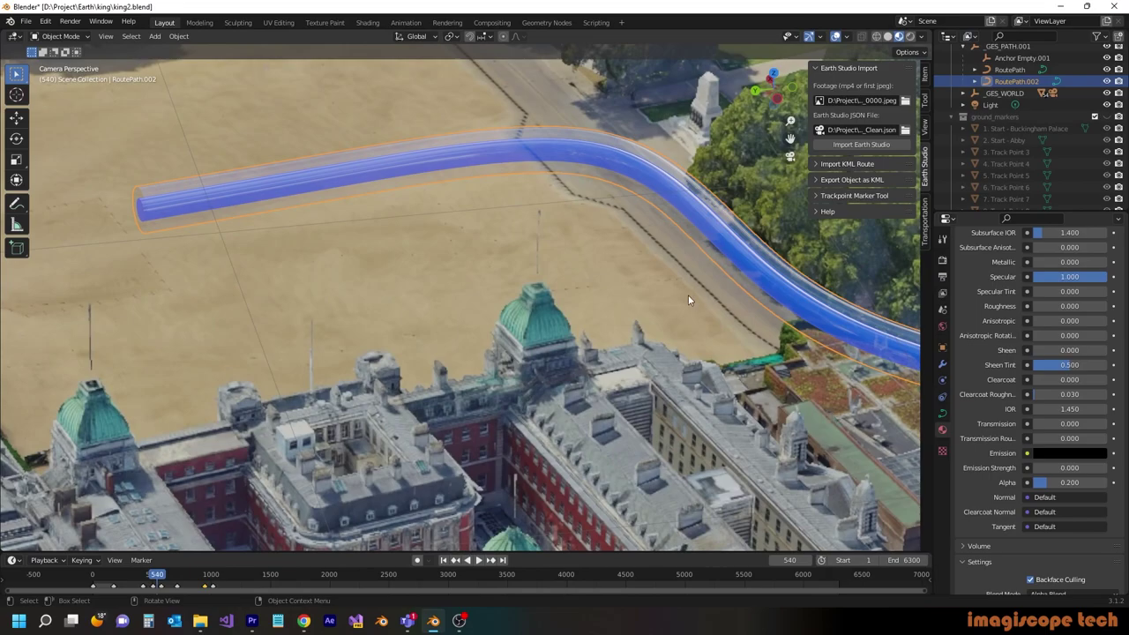
Play the flyover and scrub back towards its beginning to check the look of the route tube
key(space)
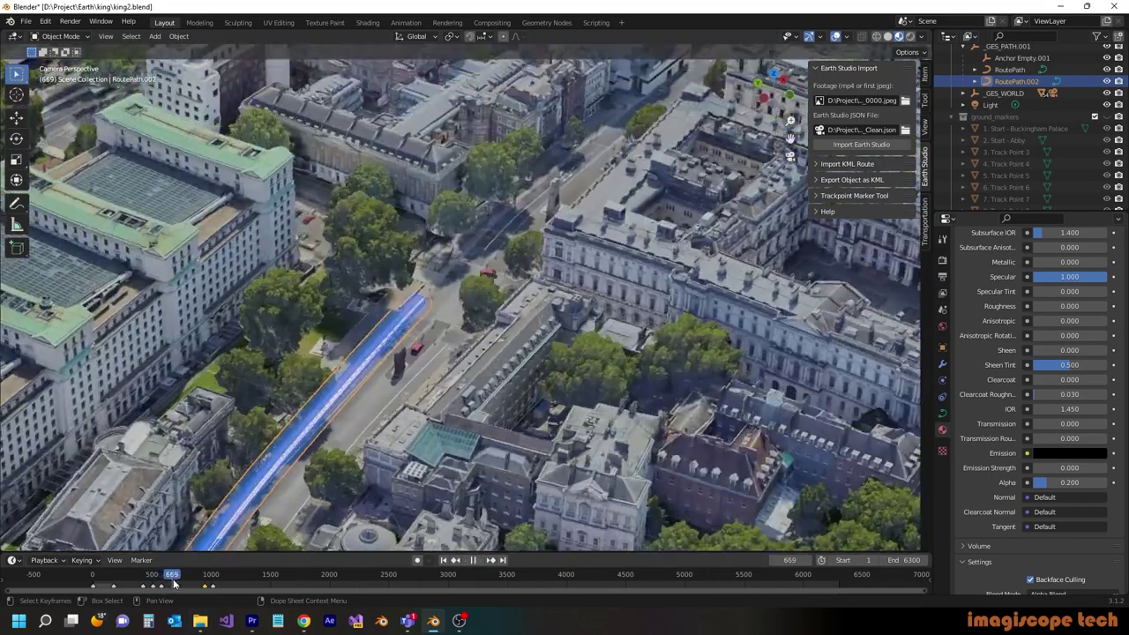
drag(174, 581, 109, 577)
shift+middle_drag(365, 443, 374, 208)
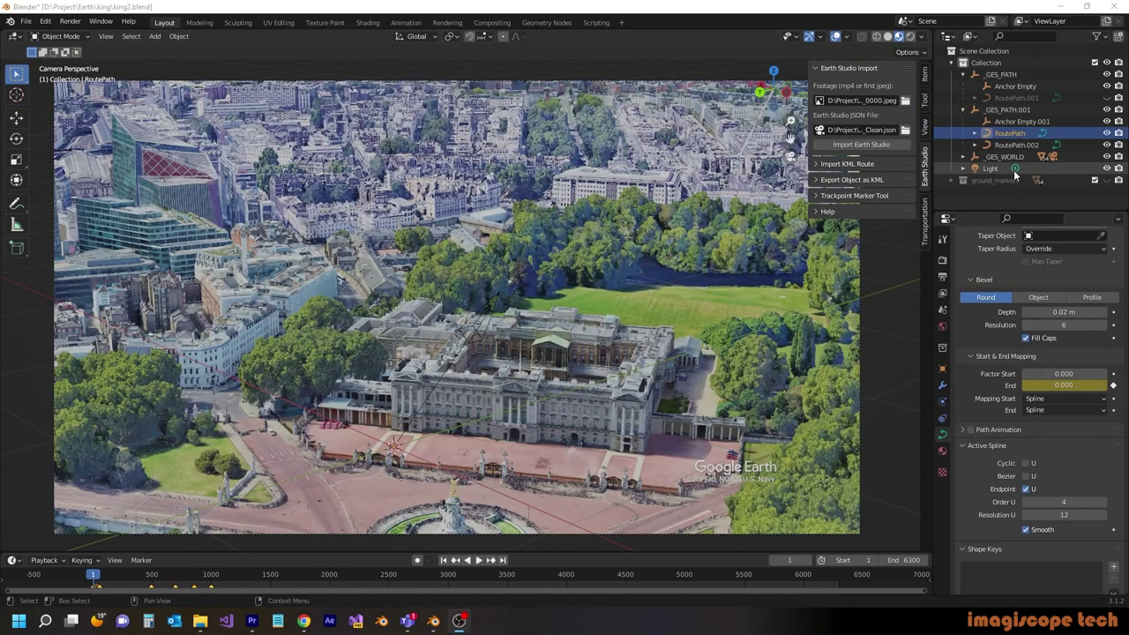
Enable the ground_markers collection while hiding it in the viewport, and make the main Collection active
click(1095, 181)
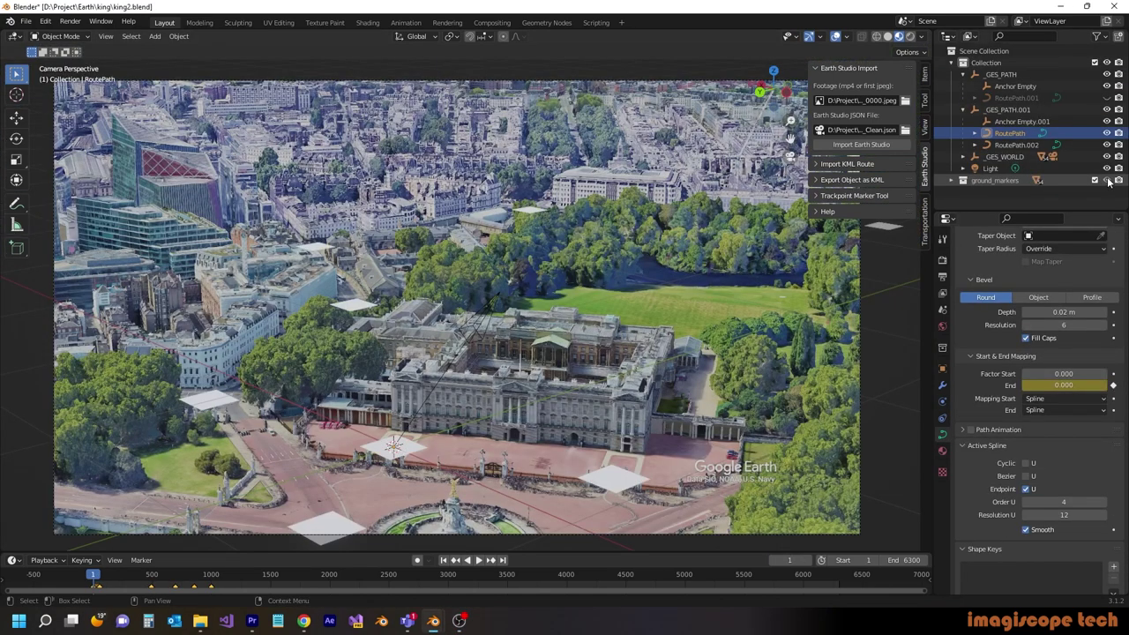
click(1109, 181)
click(986, 62)
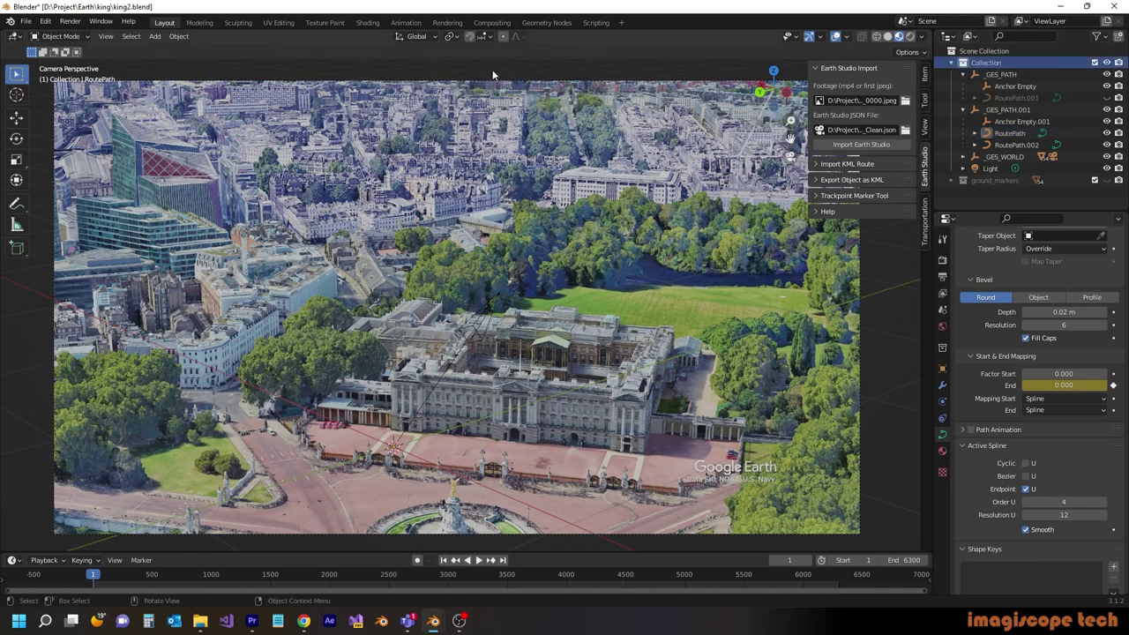
Add a point light to the main Collection
click(154, 36)
mouse_move(171, 194)
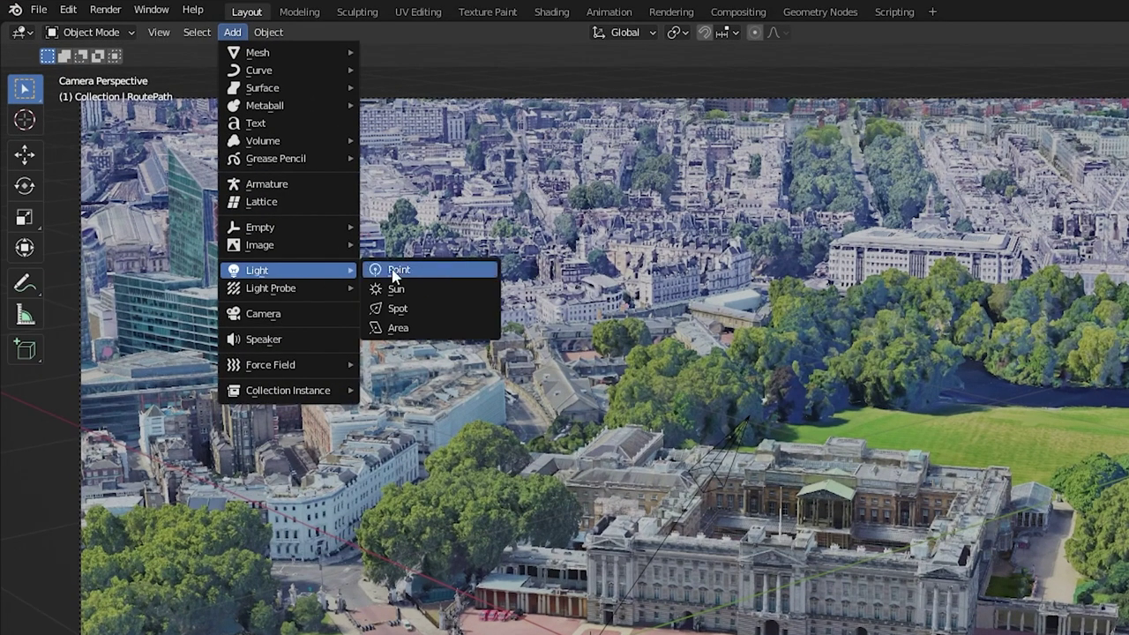
click(395, 271)
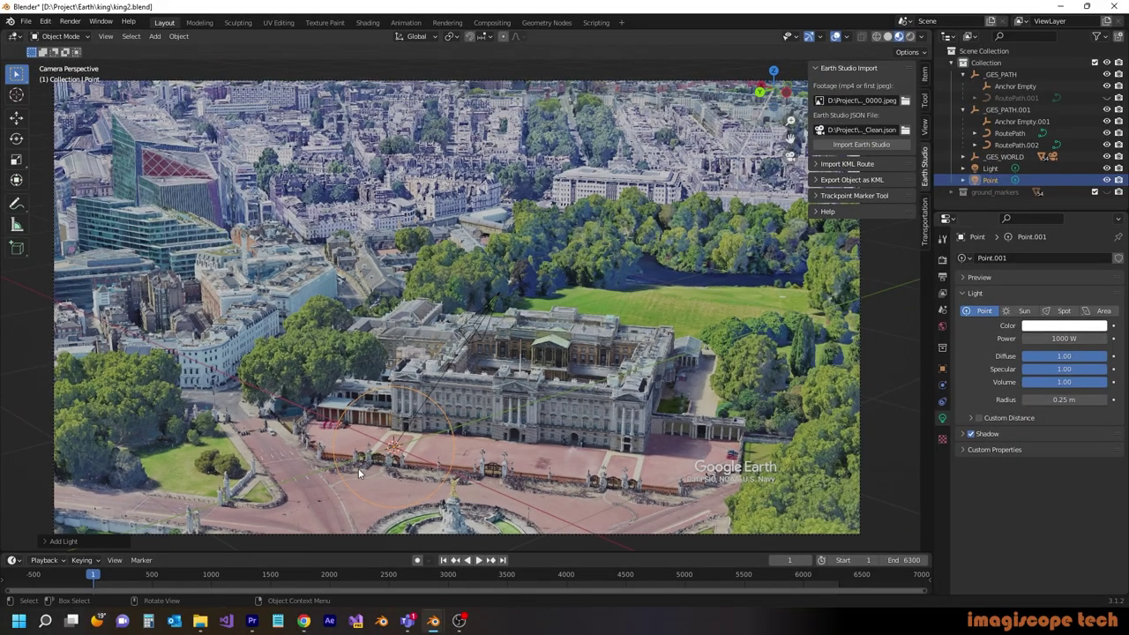
Give the point light a Follow Path constraint targeting RoutePath, with Follow Curve enabled
drag(93, 579, 118, 581)
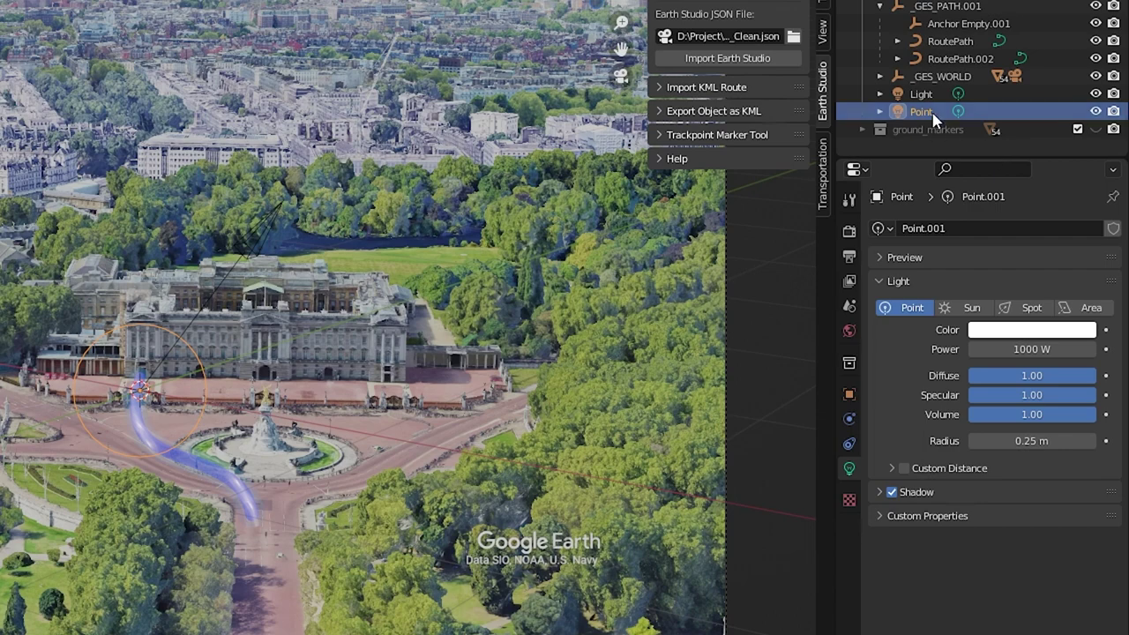
click(850, 443)
click(953, 228)
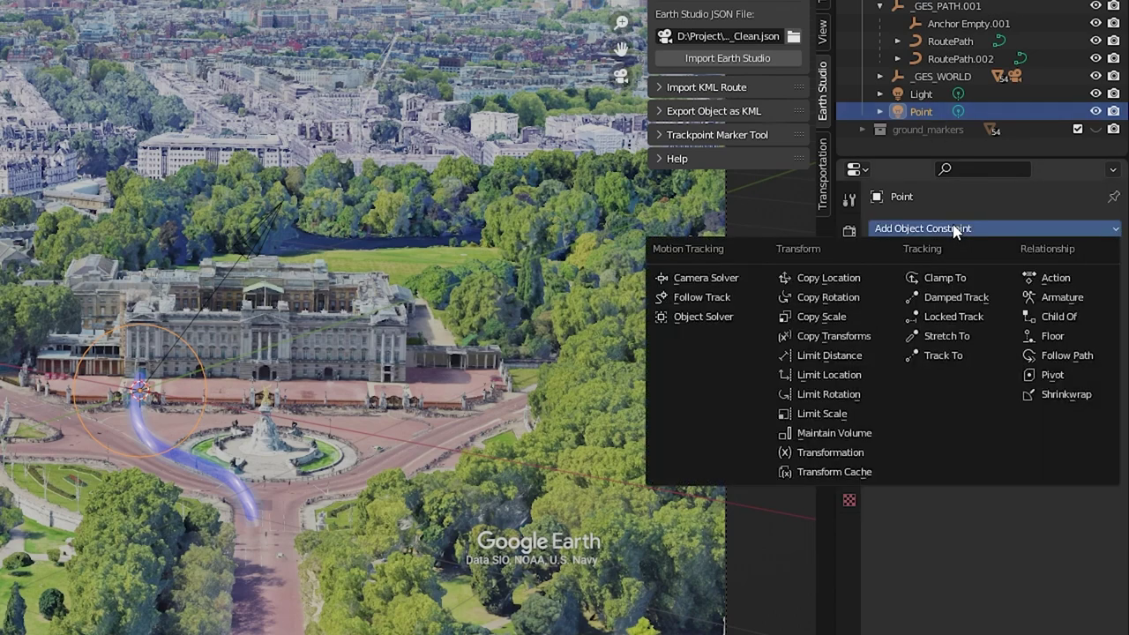
click(1079, 356)
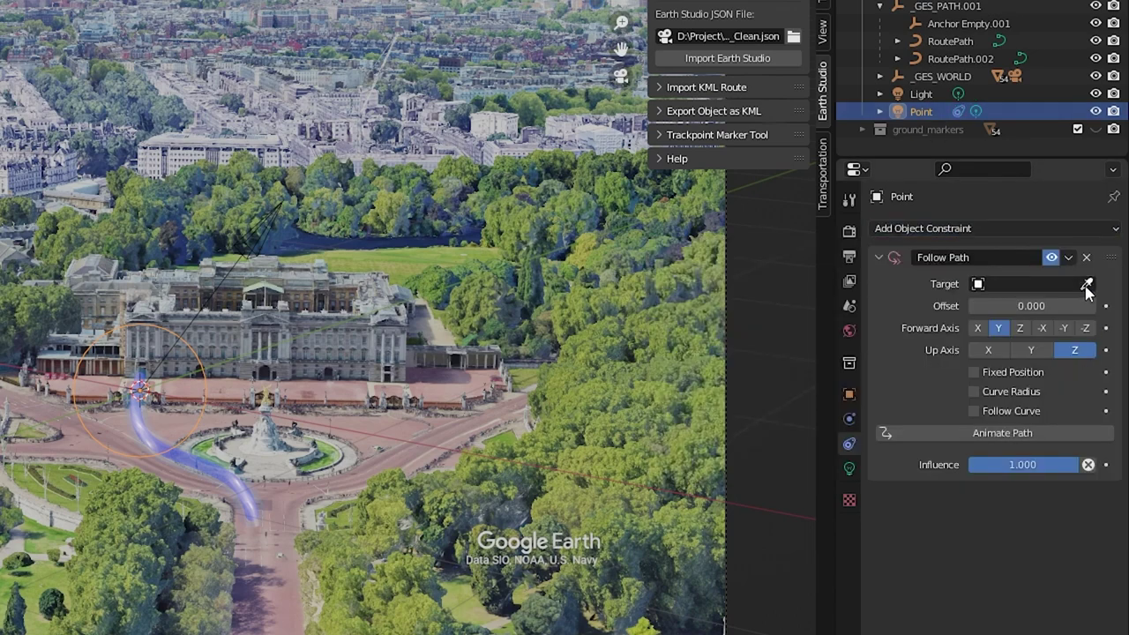
click(953, 41)
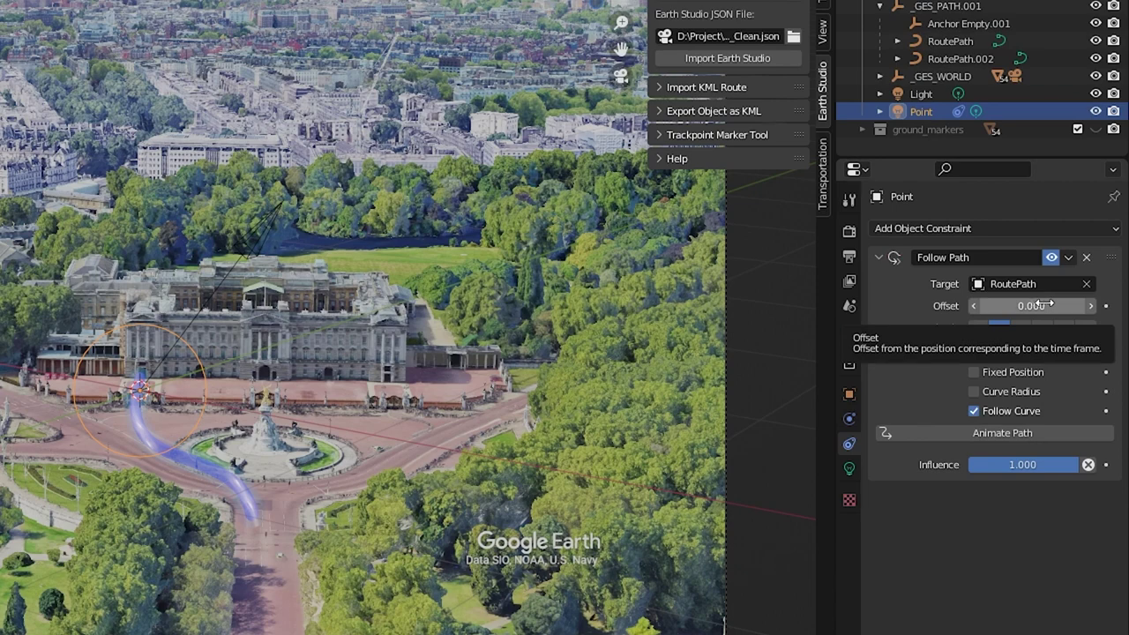
Set the Path Animation length of the RoutePath curve to 1 frame
click(981, 43)
click(852, 492)
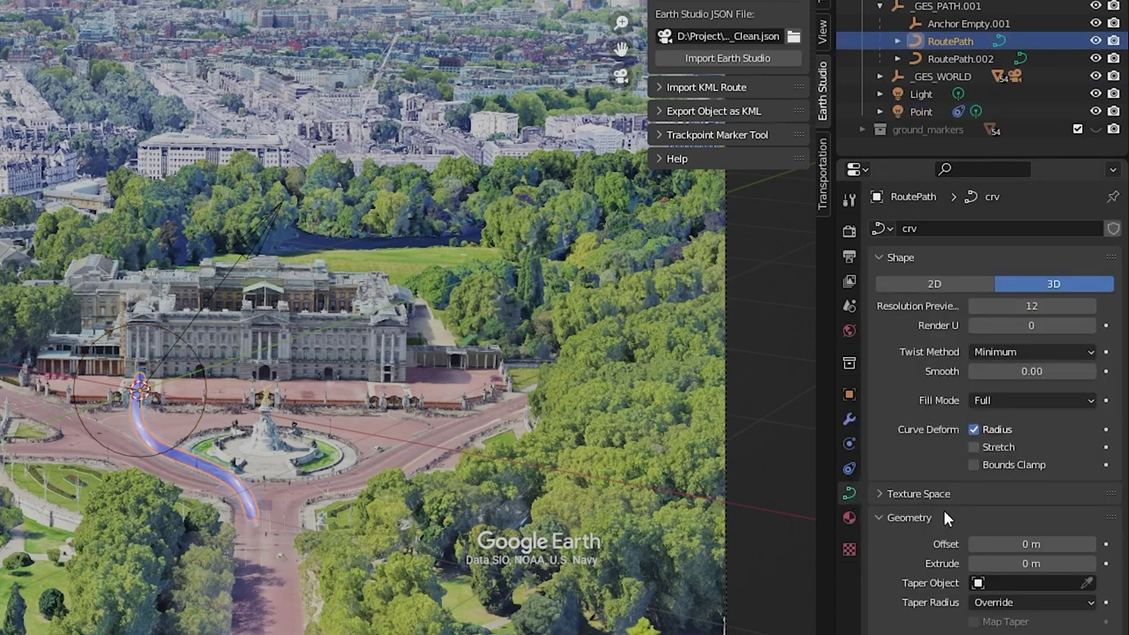
scroll(945, 513, down, 10)
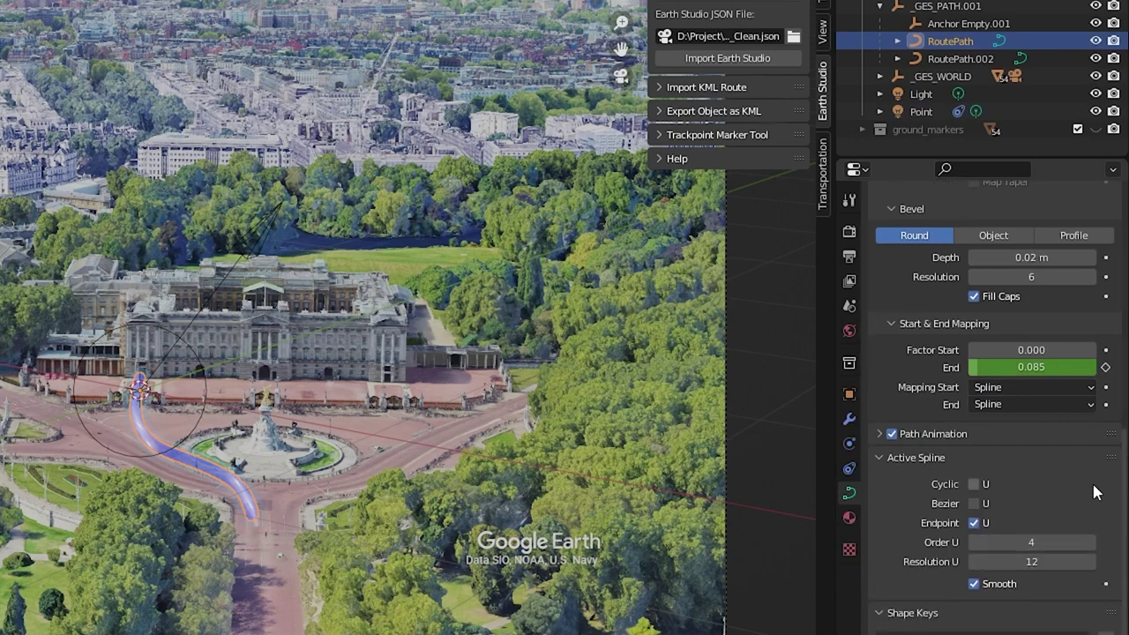
click(884, 434)
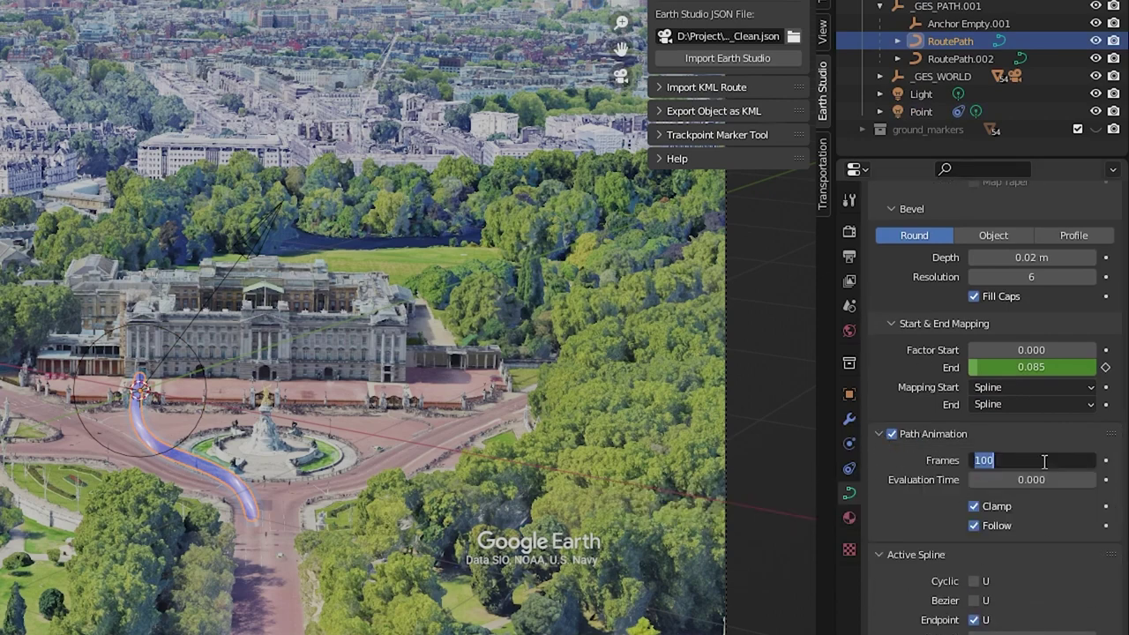
text(1)
key(Return)
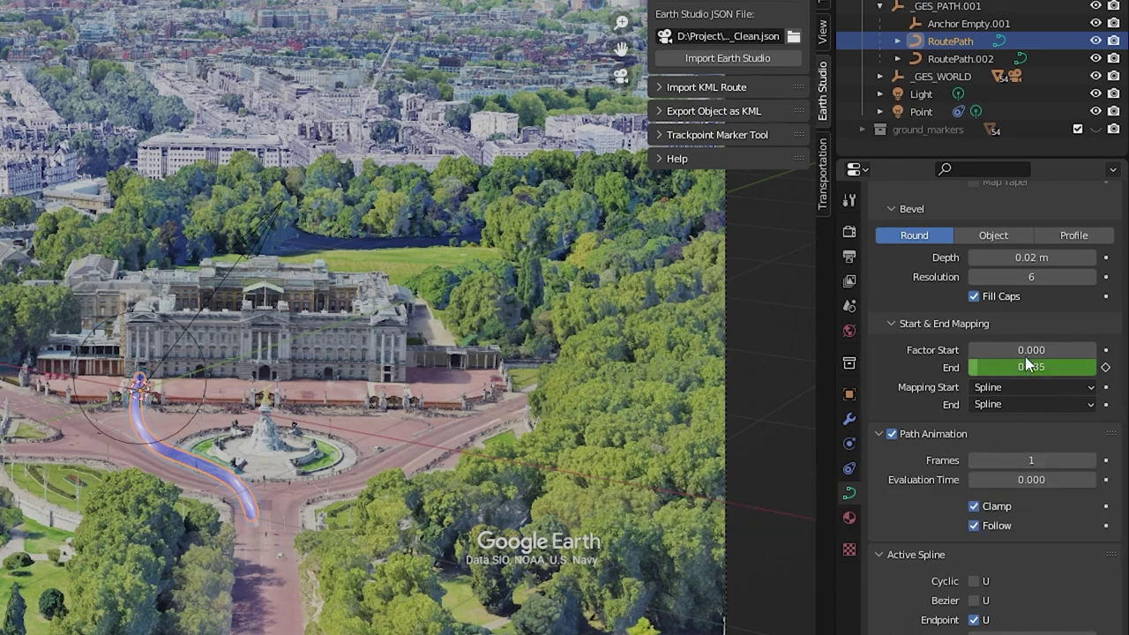
Drive RoutePath's path Evaluation Time with its bevel End factor by copying that factor as a new driver
right_click(1027, 367)
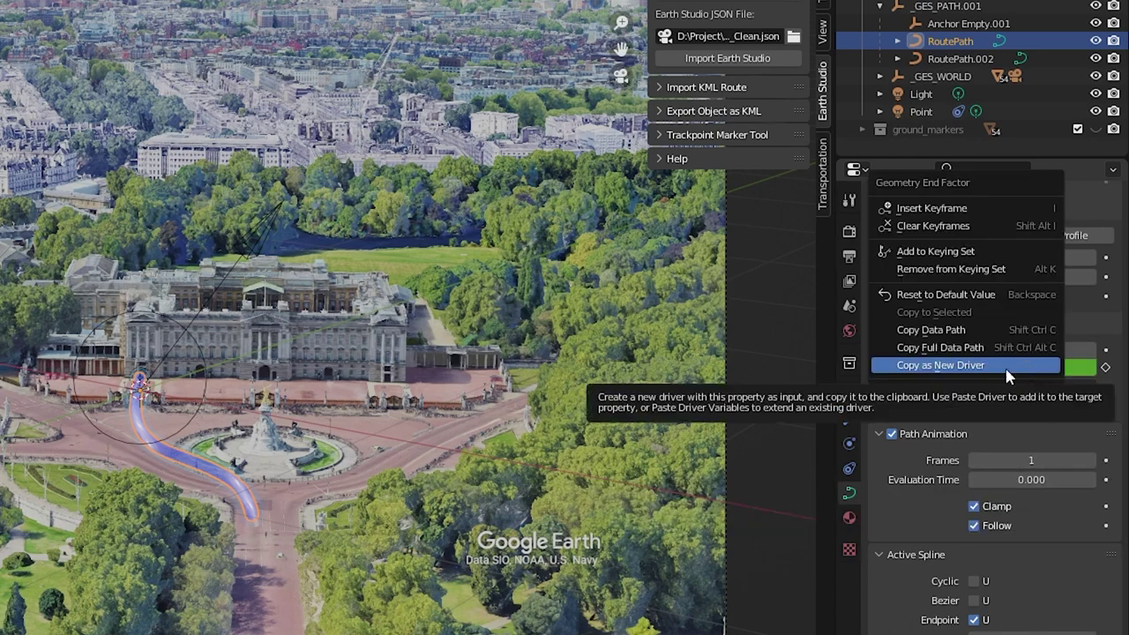
click(956, 365)
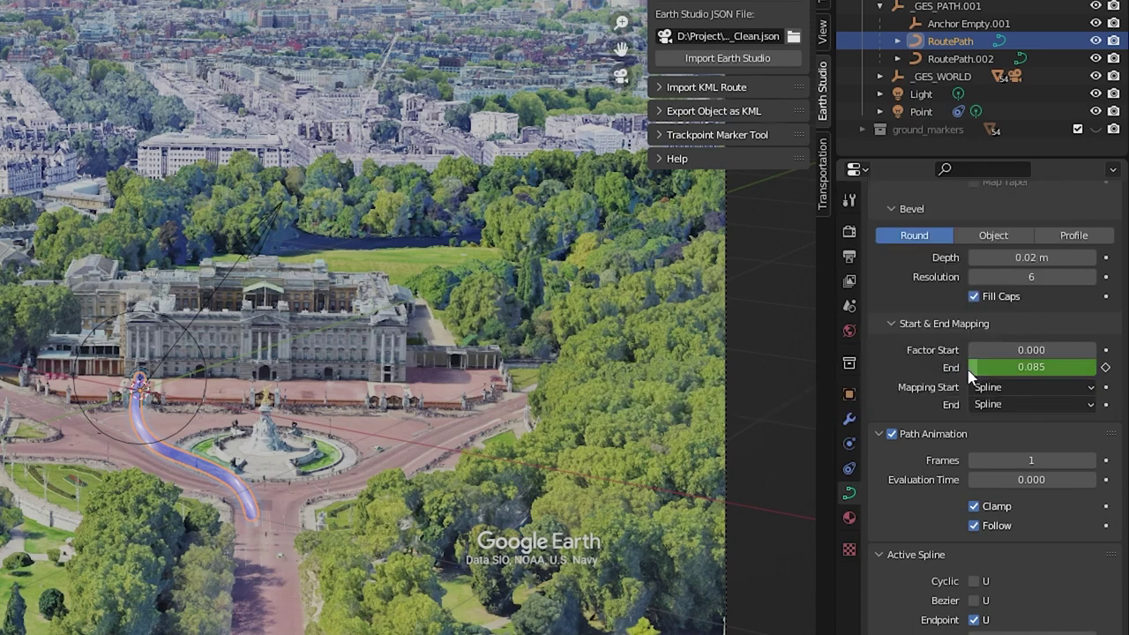
key(Escape)
right_click(1028, 480)
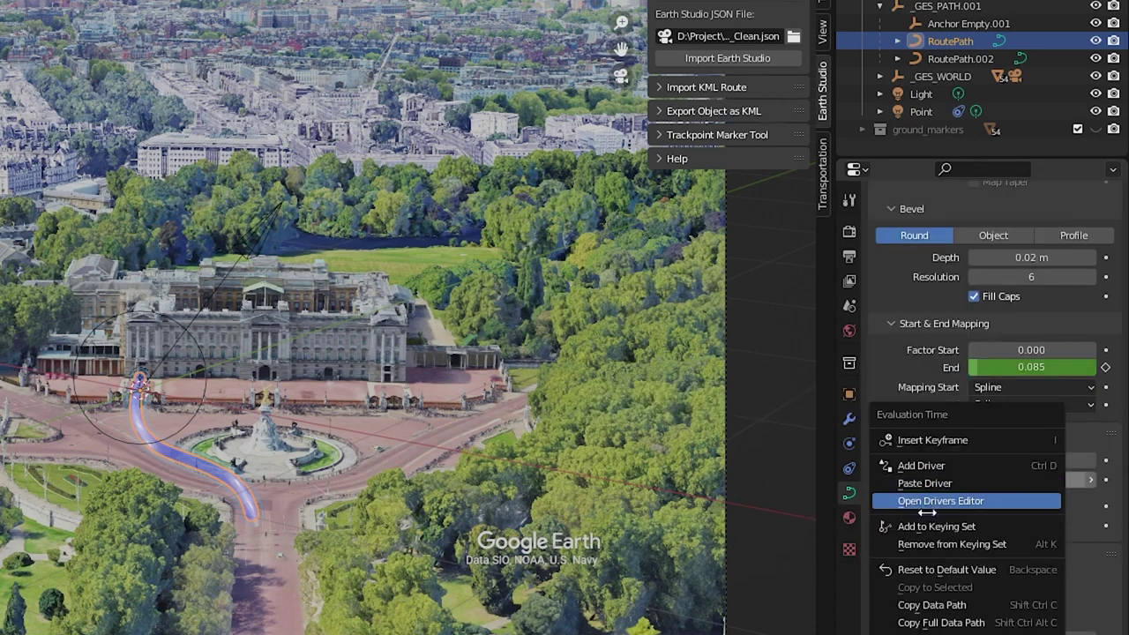
click(927, 484)
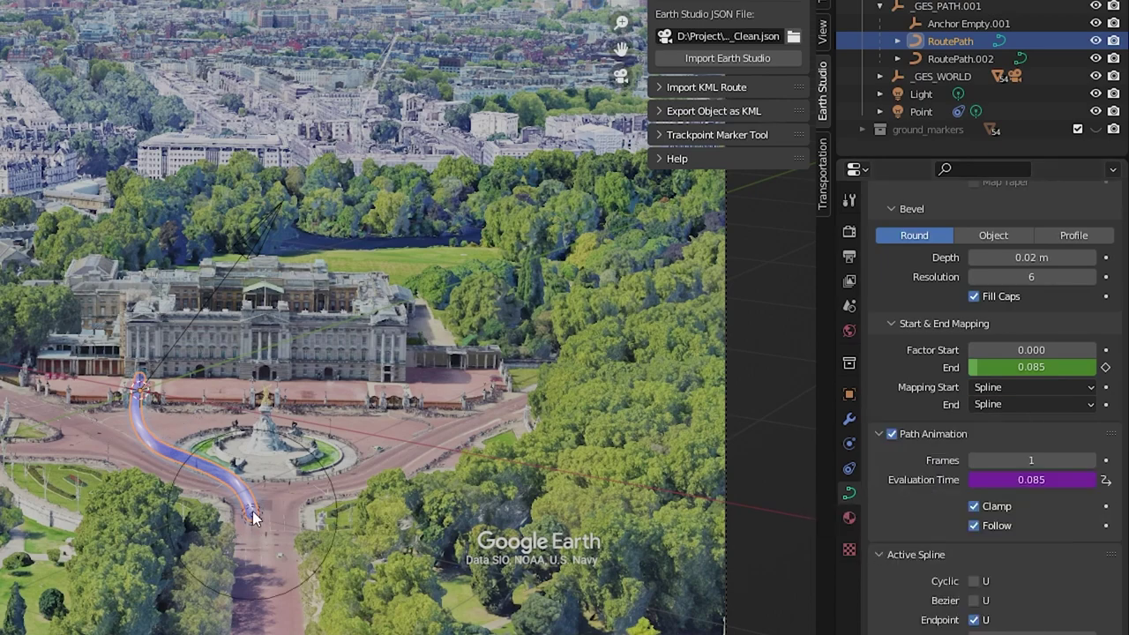
Play the animation to check that the point light follows the route's tip, and move to frame 555
key(space)
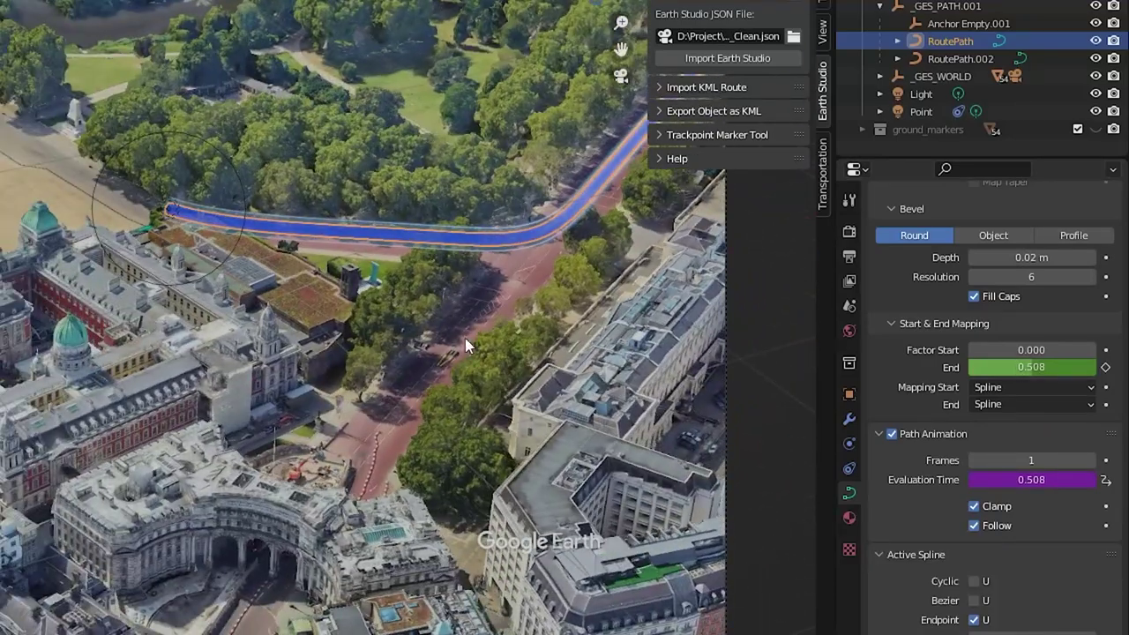
scroll(155, 216, up, 2)
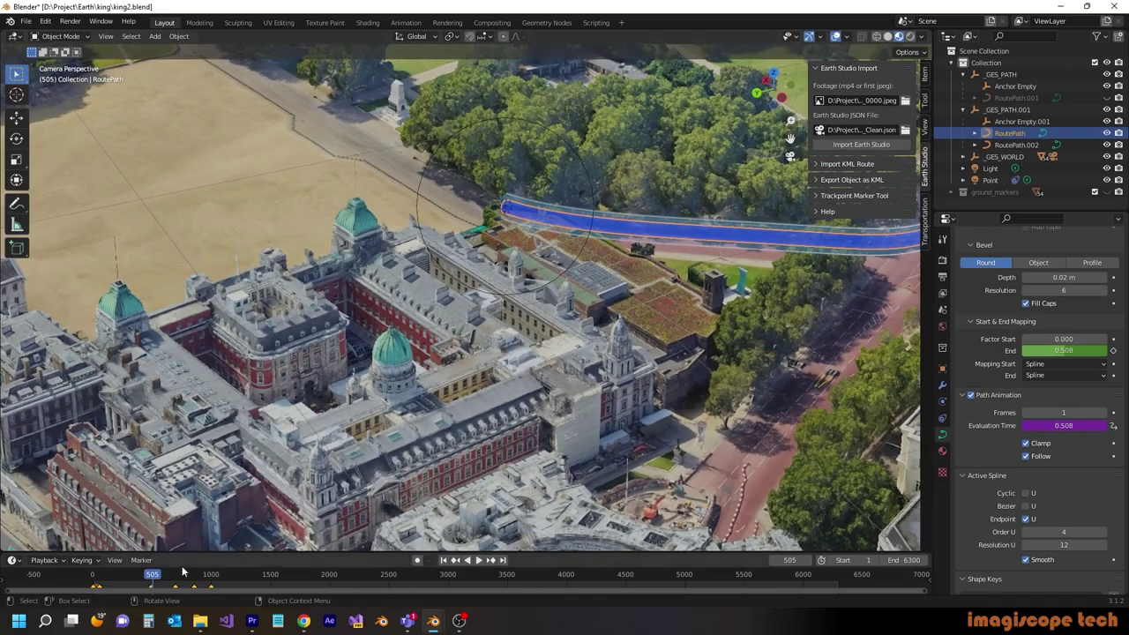
drag(152, 576, 160, 579)
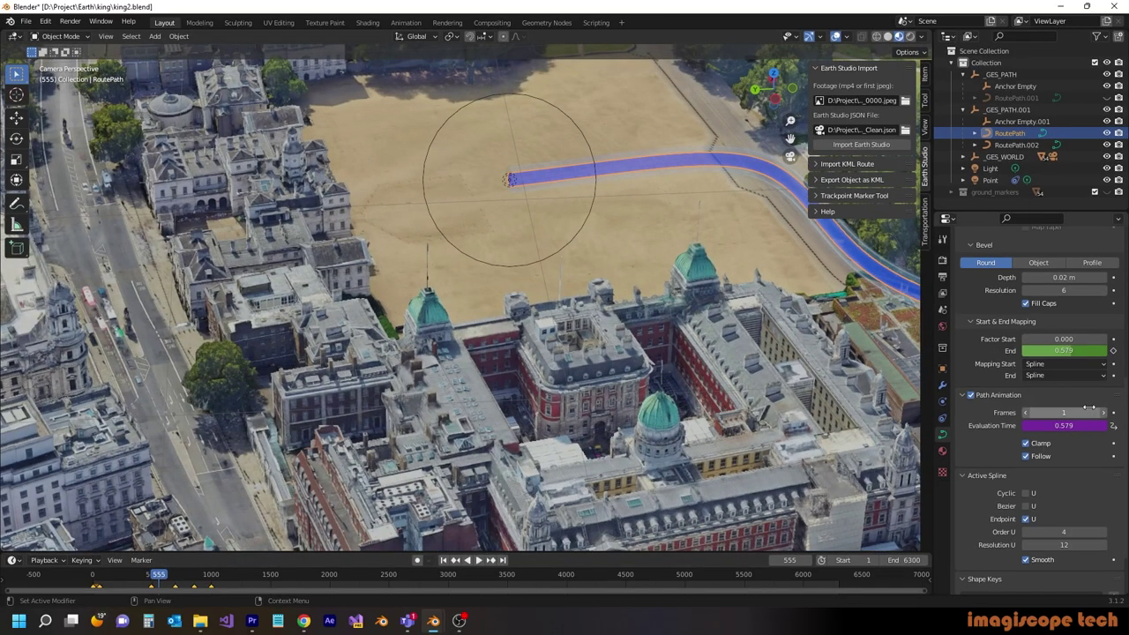
In the Eevee Bloom settings, set the knee to 0.2, the radius to 1.5 and the intensity to 0.5
click(944, 263)
click(962, 358)
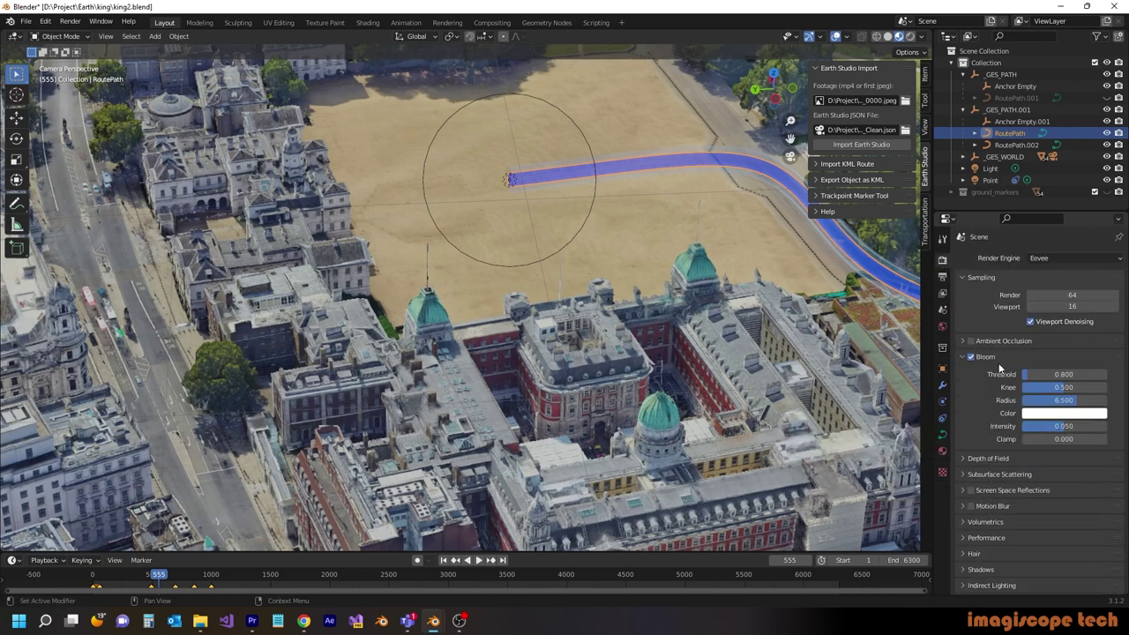
click(979, 359)
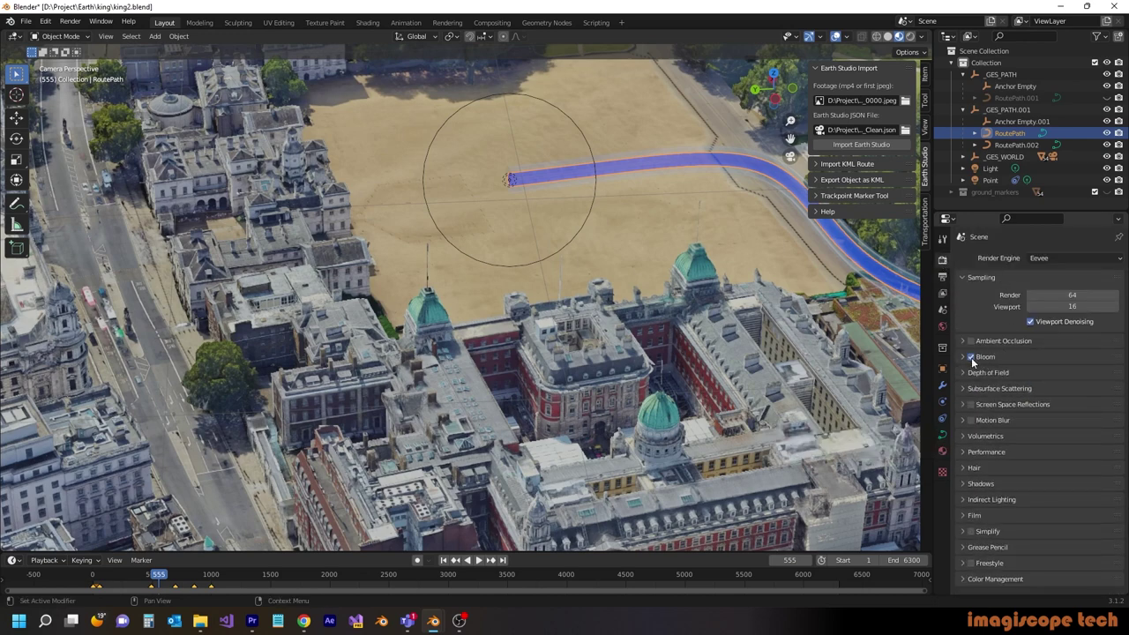
click(969, 360)
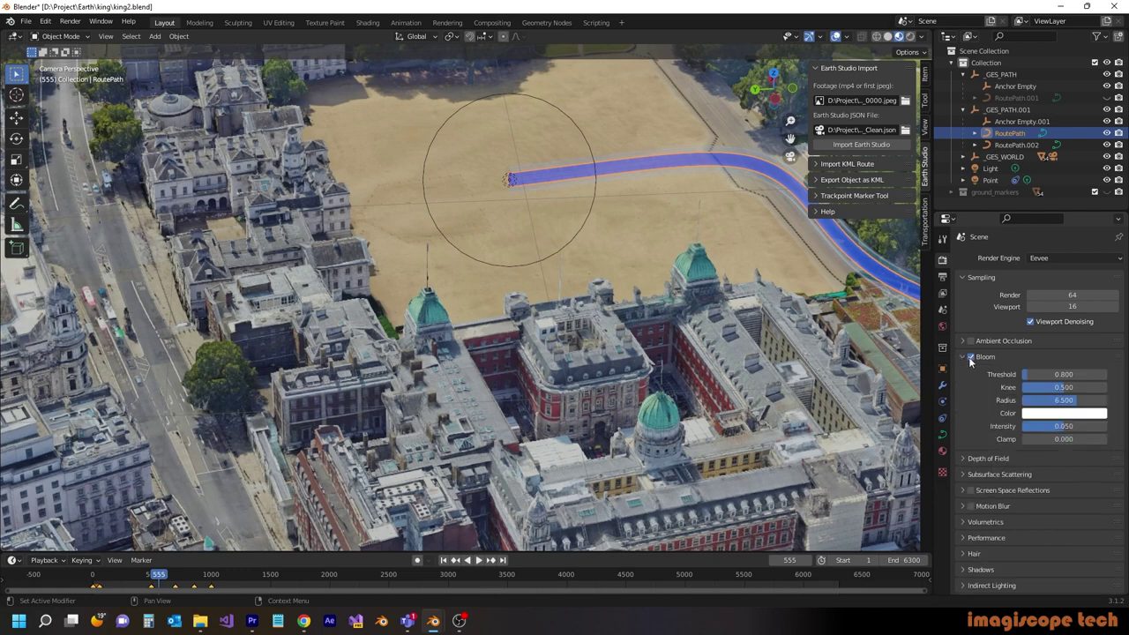
click(1073, 389)
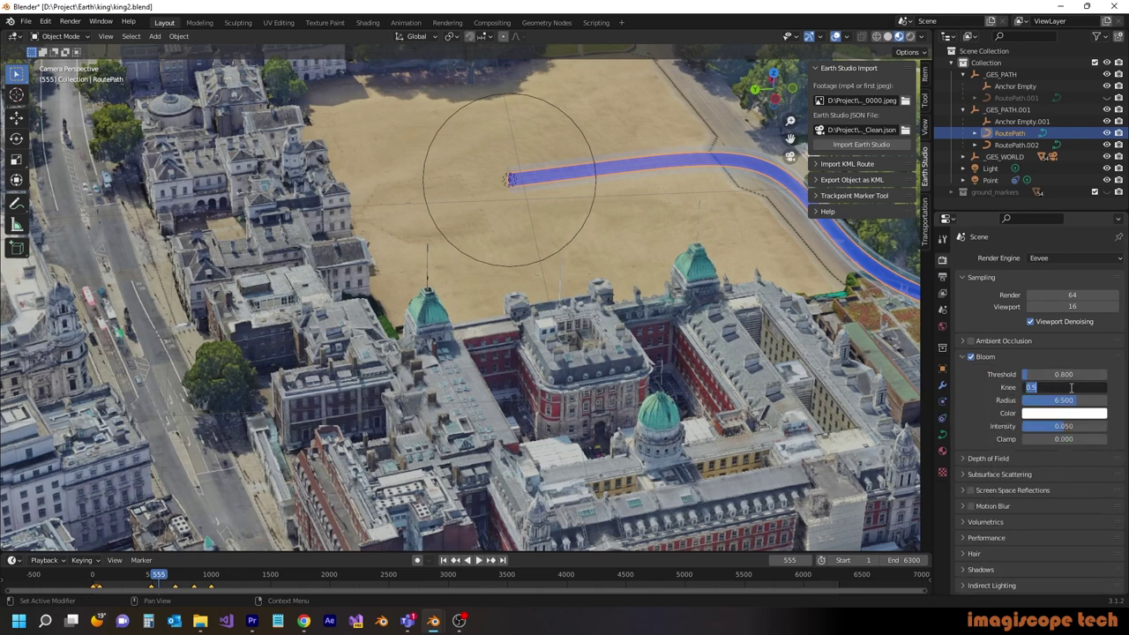
text(0.2)
key(Return)
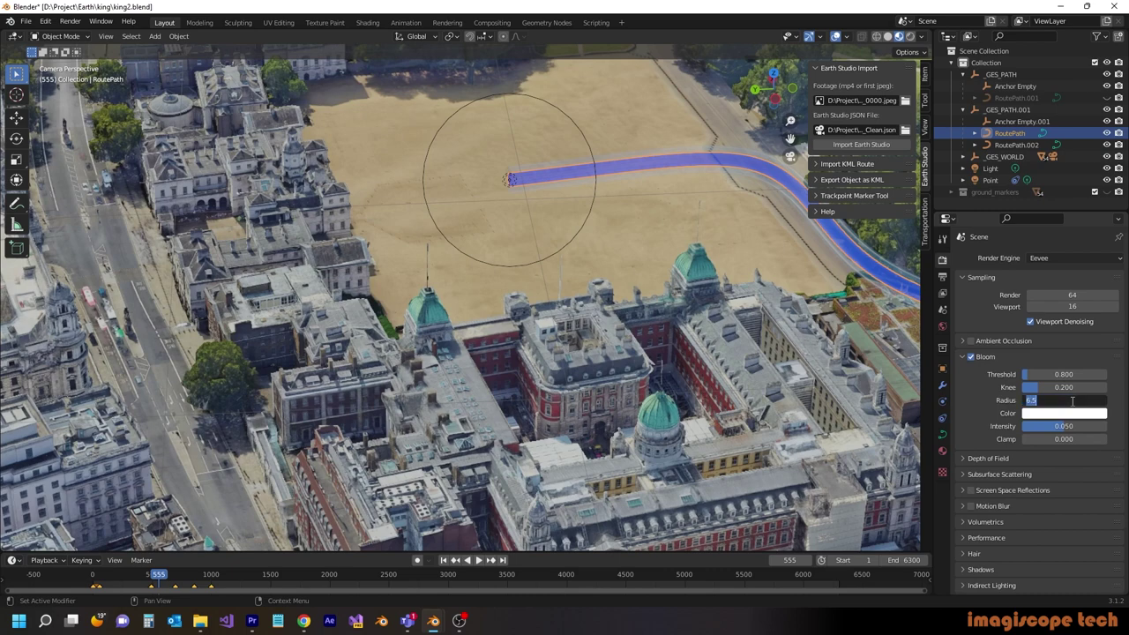
click(1073, 401)
text(1.5)
key(Return)
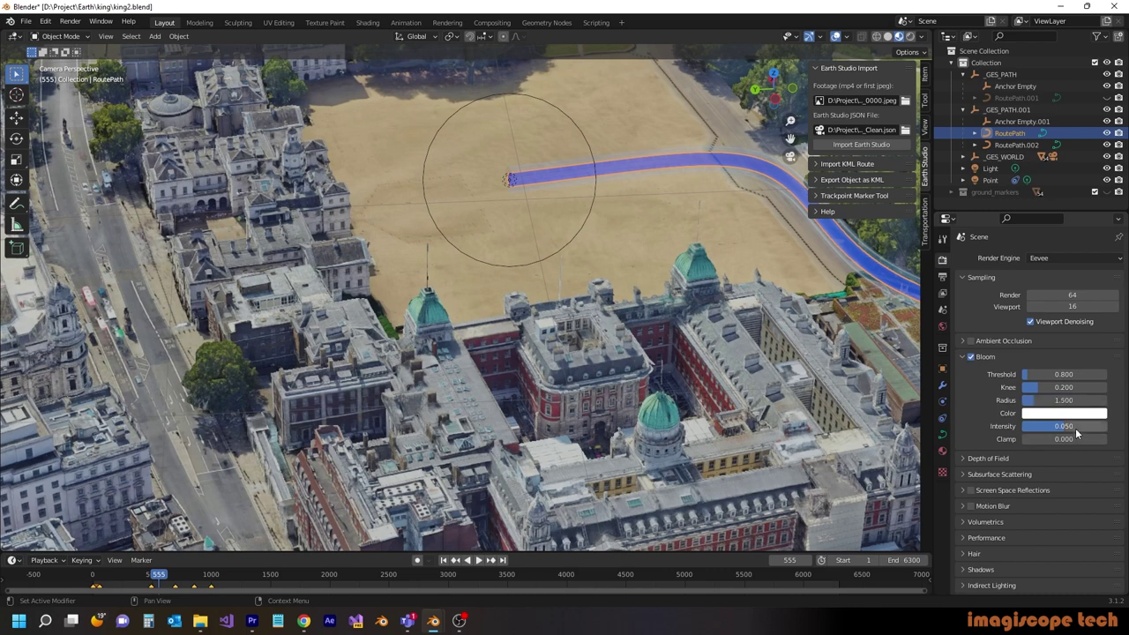
click(1076, 426)
text(.5)
key(Return)
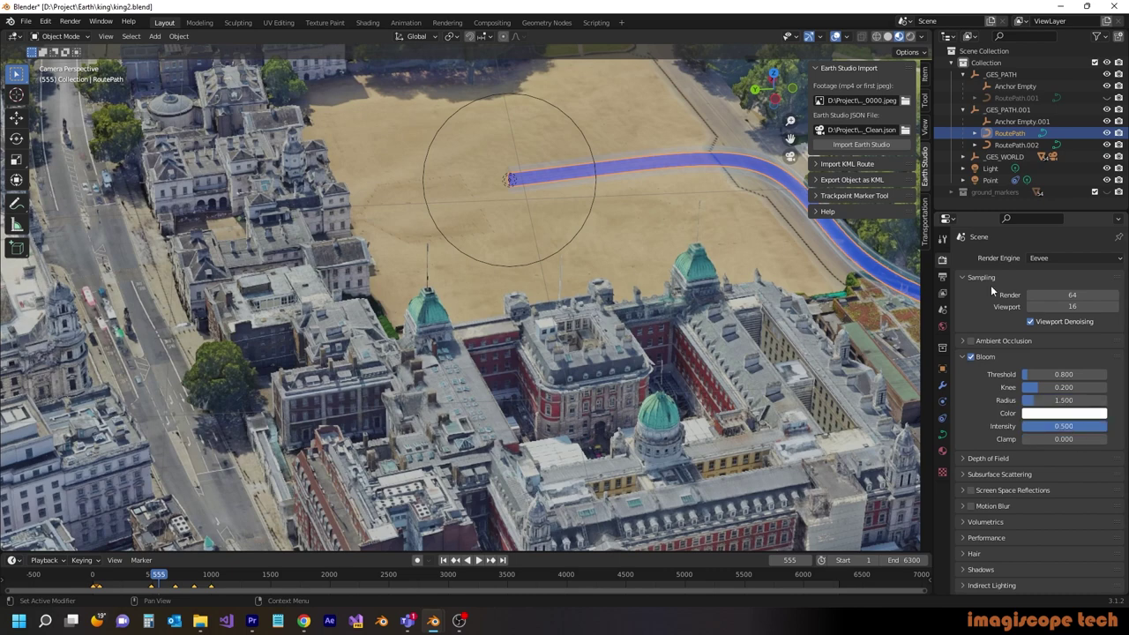
Switch the viewport to rendered shading to preview the bloom on the route tube
click(911, 37)
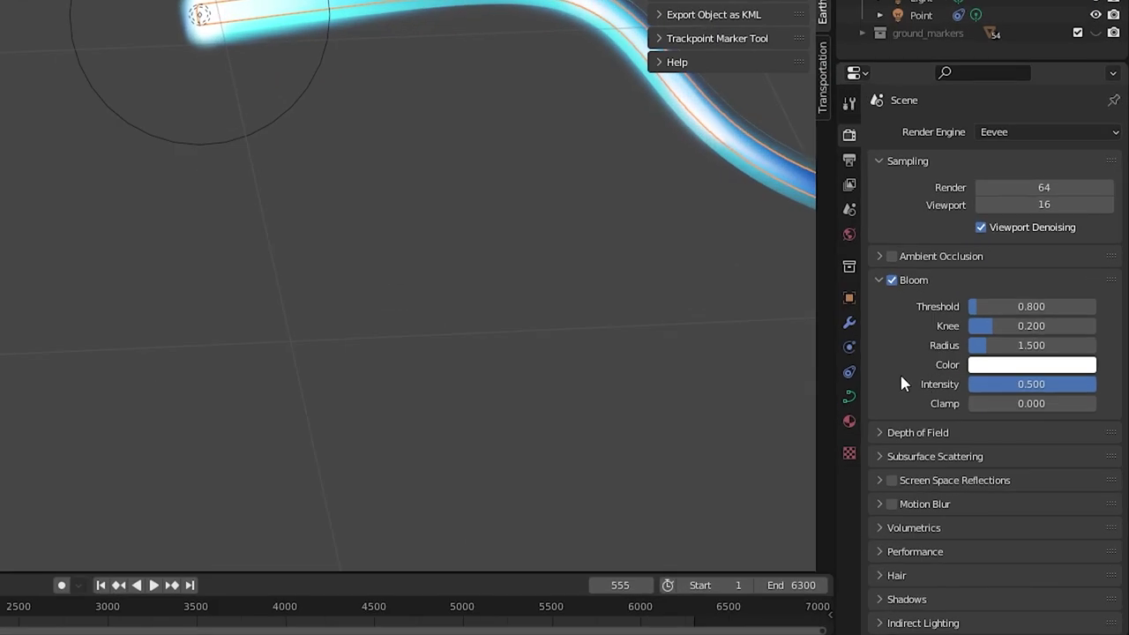
scroll(984, 441, down, 3)
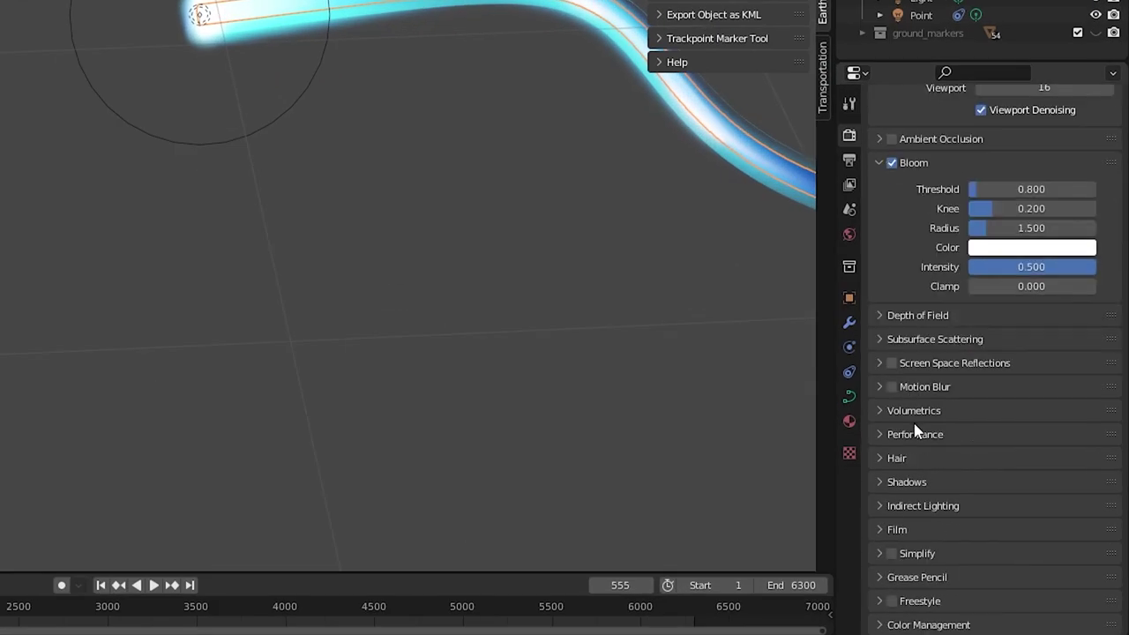
Make the film background transparent in the render settings, and preview the route animation up to frame 1375
click(909, 530)
click(980, 579)
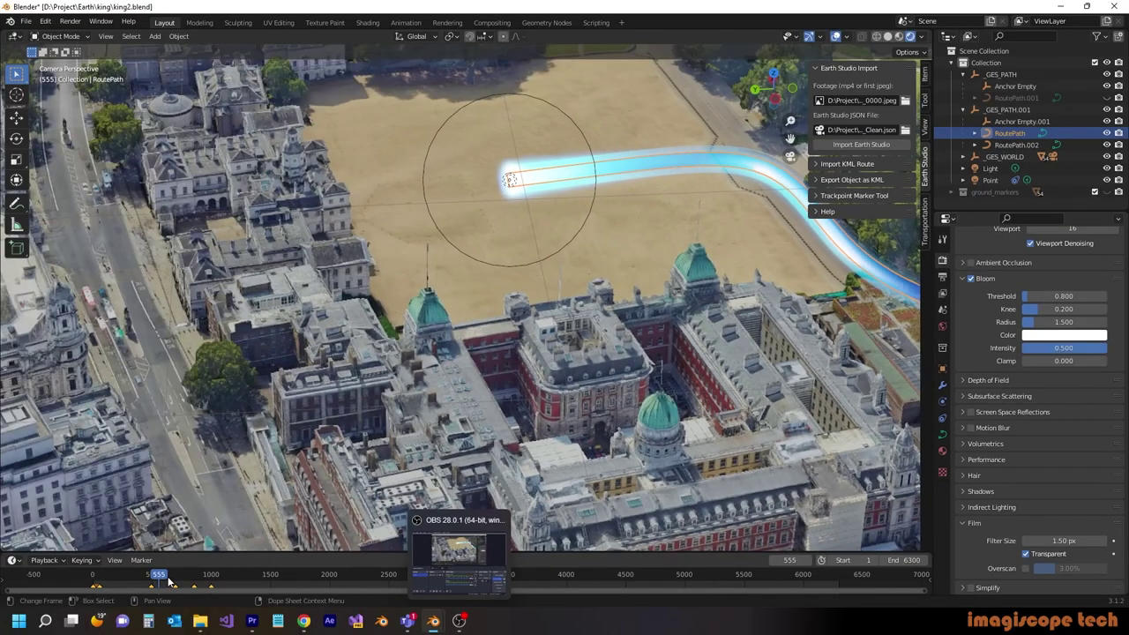
drag(160, 577, 255, 584)
key(space)
scroll(397, 425, down, 2)
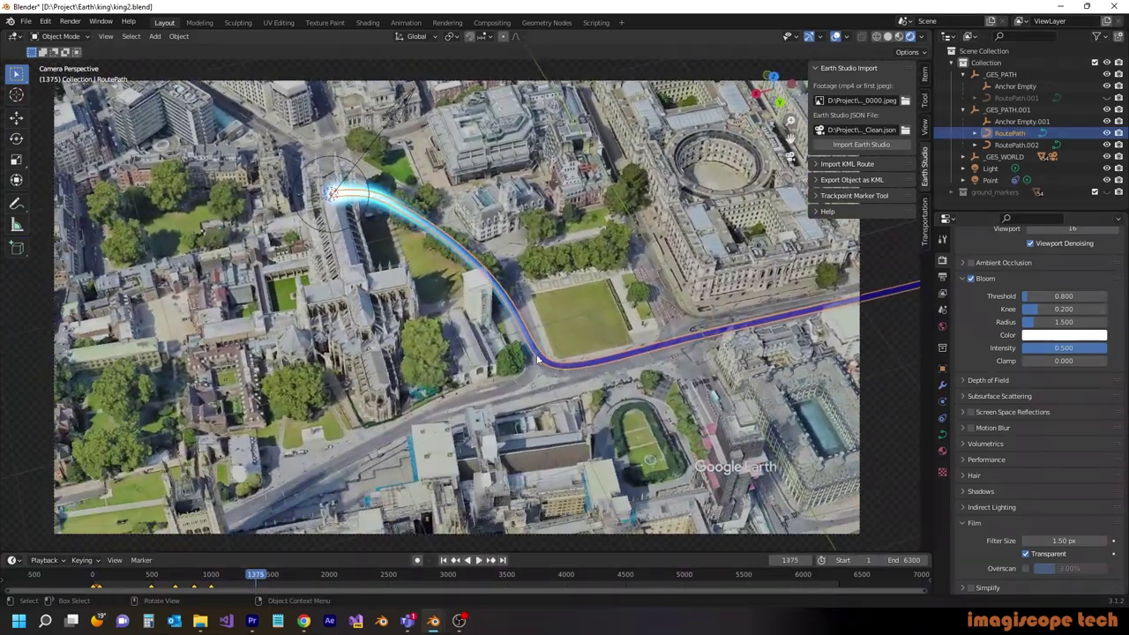
Unhide the RoutePath.001 curve and keyframe its bevel mapping End factor at 0.000 on frame 1375
click(1107, 98)
click(548, 247)
click(942, 434)
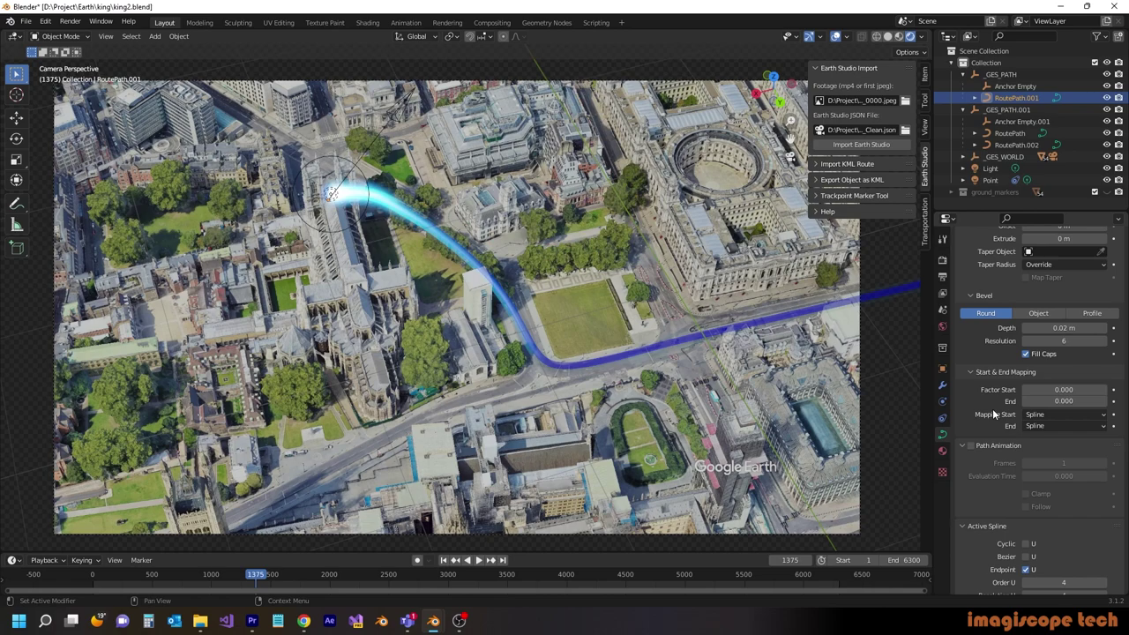
click(993, 446)
key(i)
Keyframe increasing End factors for RoutePath.001 at successive frames, and preview the route's growth up to frame 1499
drag(256, 579, 269, 579)
drag(1023, 403, 1025, 403)
key(i)
drag(269, 579, 281, 579)
drag(1024, 402, 1027, 402)
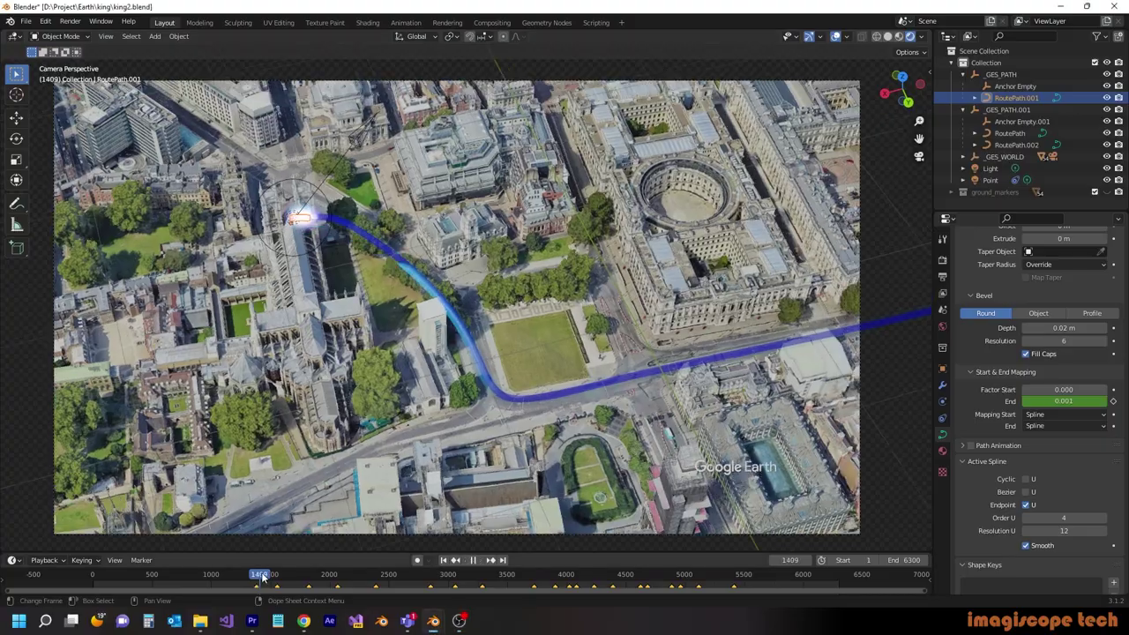
mouse_move(253, 575)
mouse_down()
mouse_move(729, 564)
mouse_move(270, 575)
mouse_up()
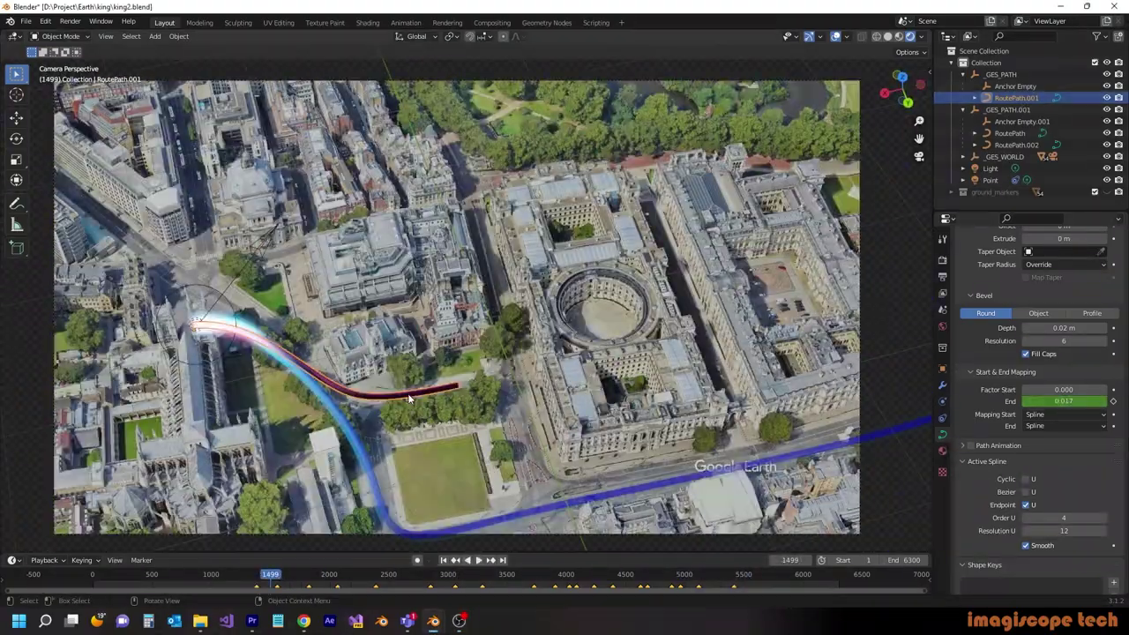
Duplicate the RoutePath.001 curve in place and set the copy's round bevel depth to 0.04 m
key(shift+d)
right_click(417, 378)
click(1038, 107)
scroll(1056, 474, down, 2)
scroll(1059, 459, up, 5)
click(1068, 396)
key(BackSpace)
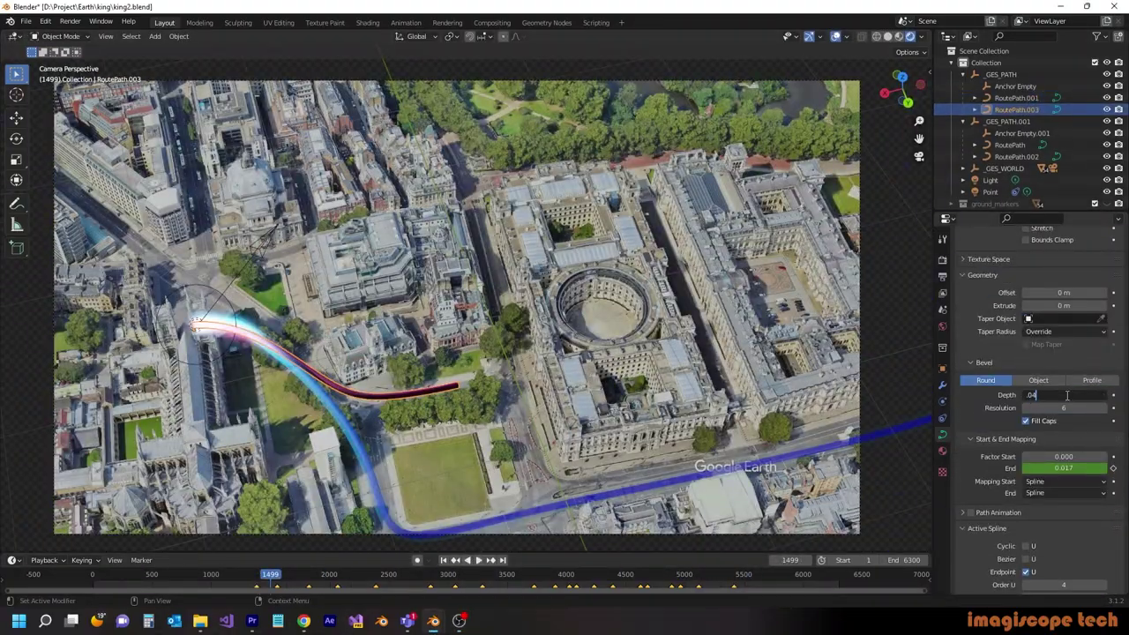
text(.04)
key(Return)
Give the duplicated curve RoutePath.003 its own new material with 0.100 alpha and a non-opaque blend mode
click(943, 451)
scroll(1024, 459, up, 5)
click(1118, 259)
click(1051, 330)
click(1069, 456)
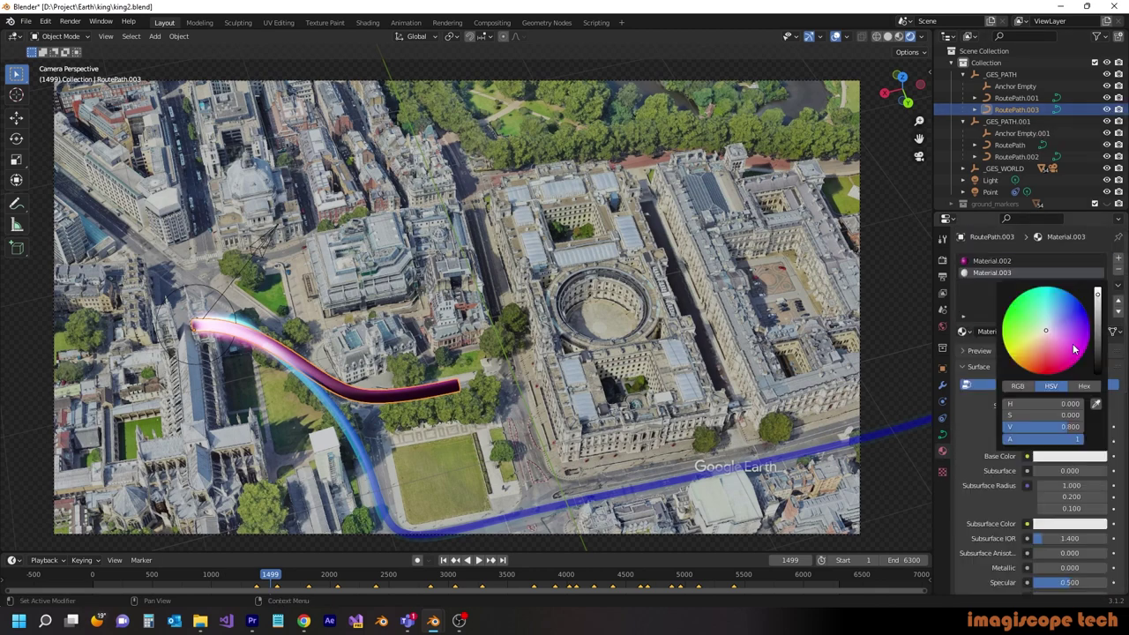
scroll(1007, 515, down, 12)
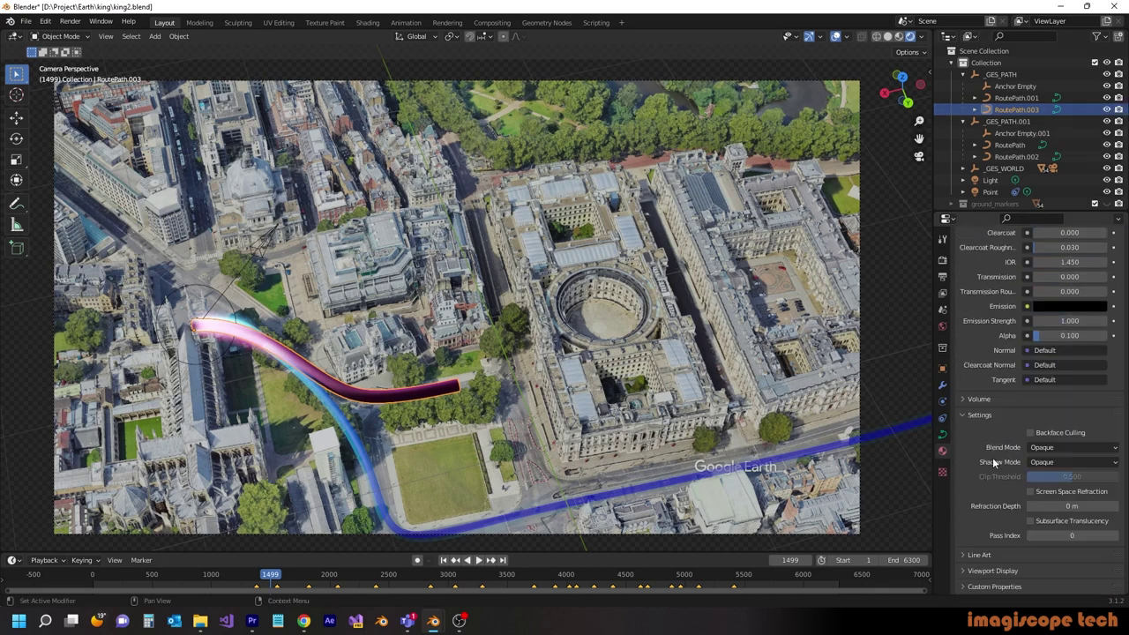
click(1062, 448)
click(1058, 508)
Change the base color of the RoutePath.001 curve's material to a bright red
scroll(1019, 386, up, 12)
click(1017, 98)
click(1063, 432)
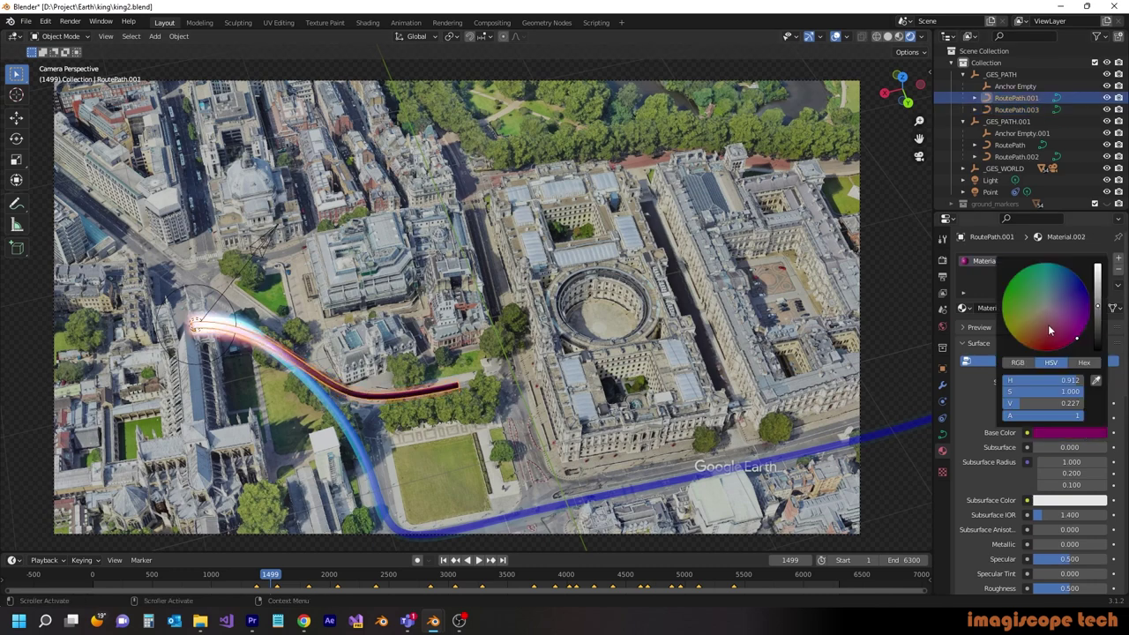
click(1040, 348)
drag(1098, 306, 1097, 265)
click(1046, 348)
Set the emission color of the RoutePath.001 material to red and change its blend mode from opaque
scroll(1011, 460, down, 7)
click(1068, 500)
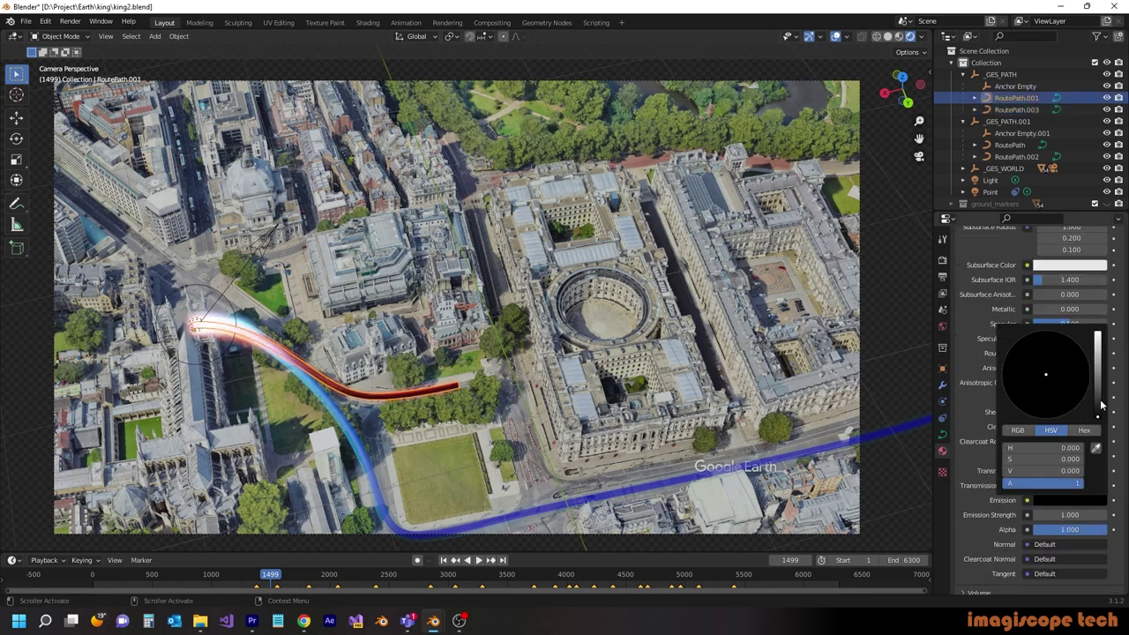
drag(1098, 405, 1099, 348)
click(1046, 413)
scroll(1071, 354, down, 5)
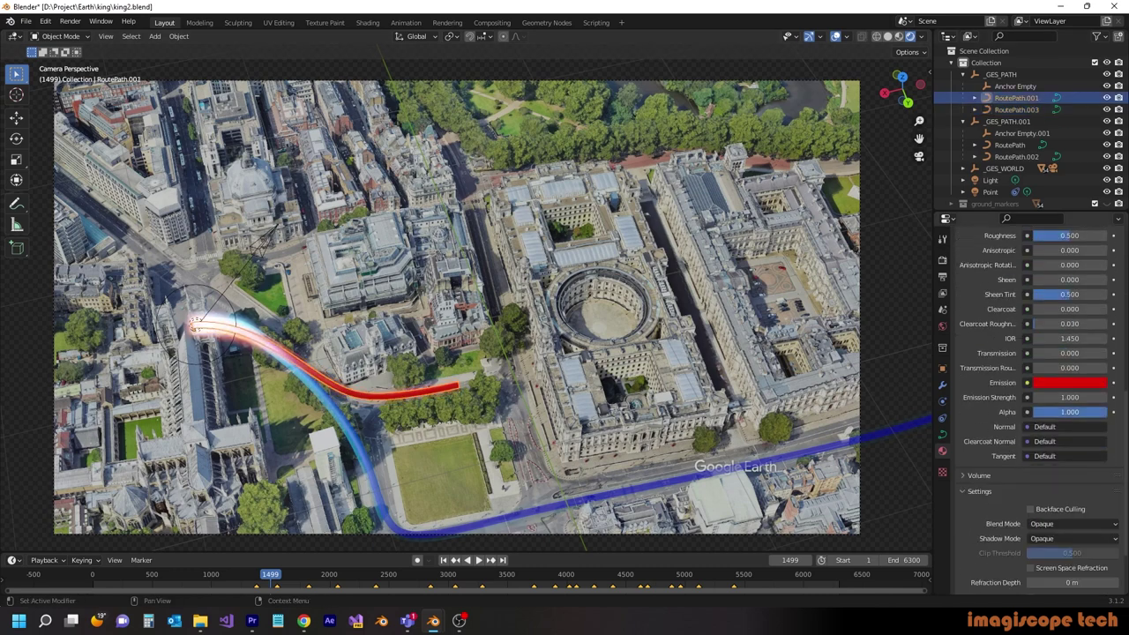
click(1069, 524)
click(1066, 578)
Set the RoutePath.003 material's specular to 0.972 and its roughness to 0.106
click(1028, 111)
scroll(1064, 328, up, 3)
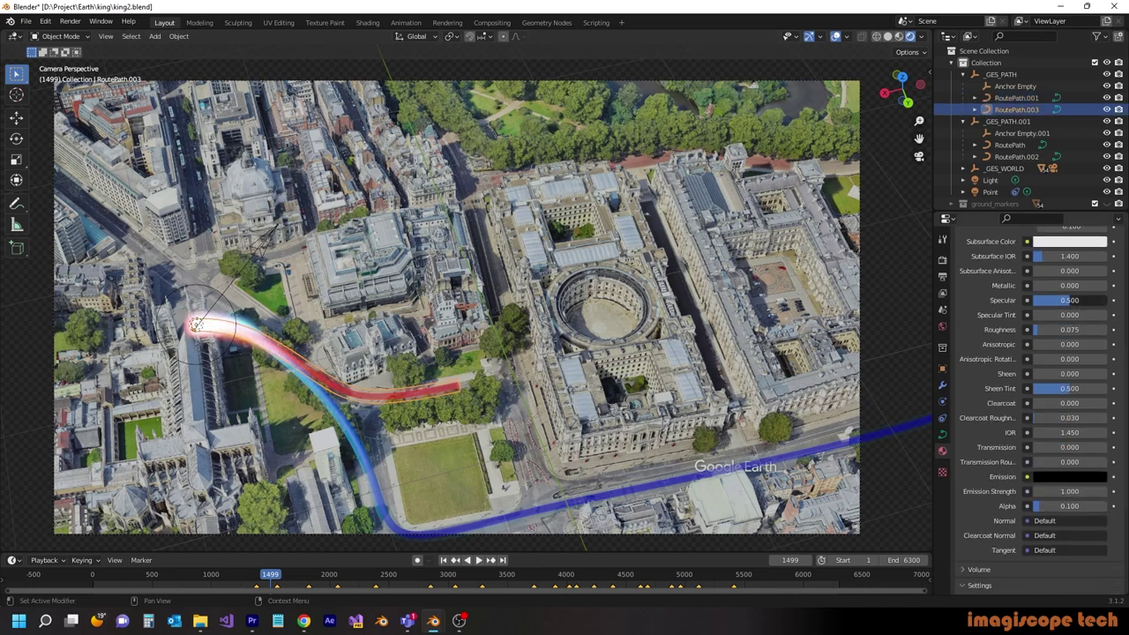
drag(1070, 300, 1106, 300)
drag(1039, 330, 1042, 330)
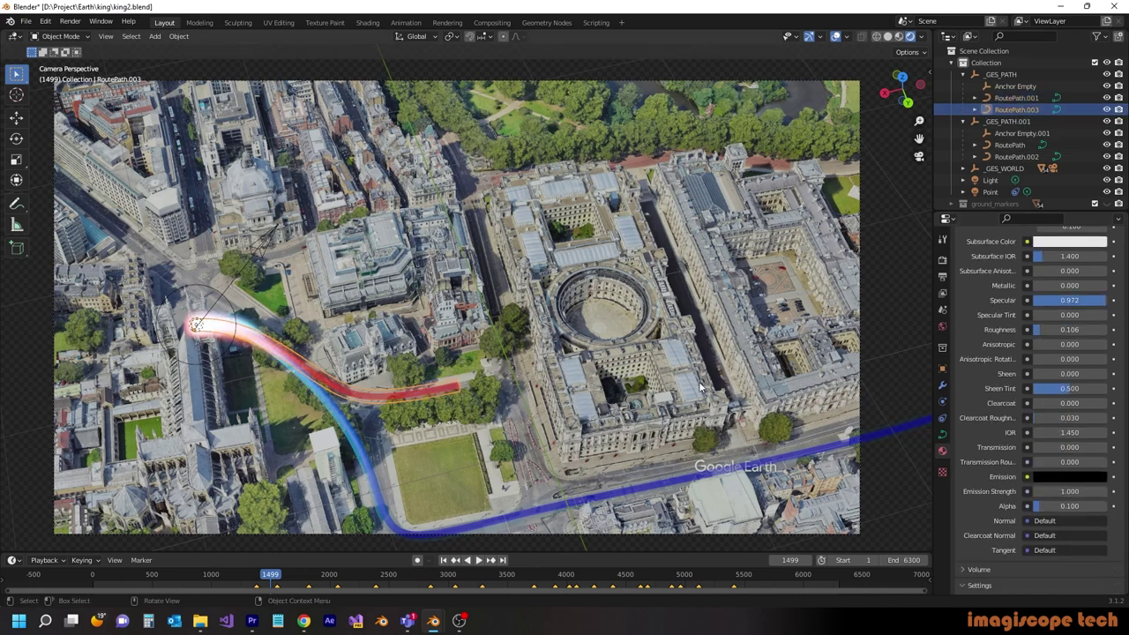
Add a point light at frame 0 and constrain it to follow the RoutePath.001 curve
key(shift+Left)
key(shift+a)
click(265, 196)
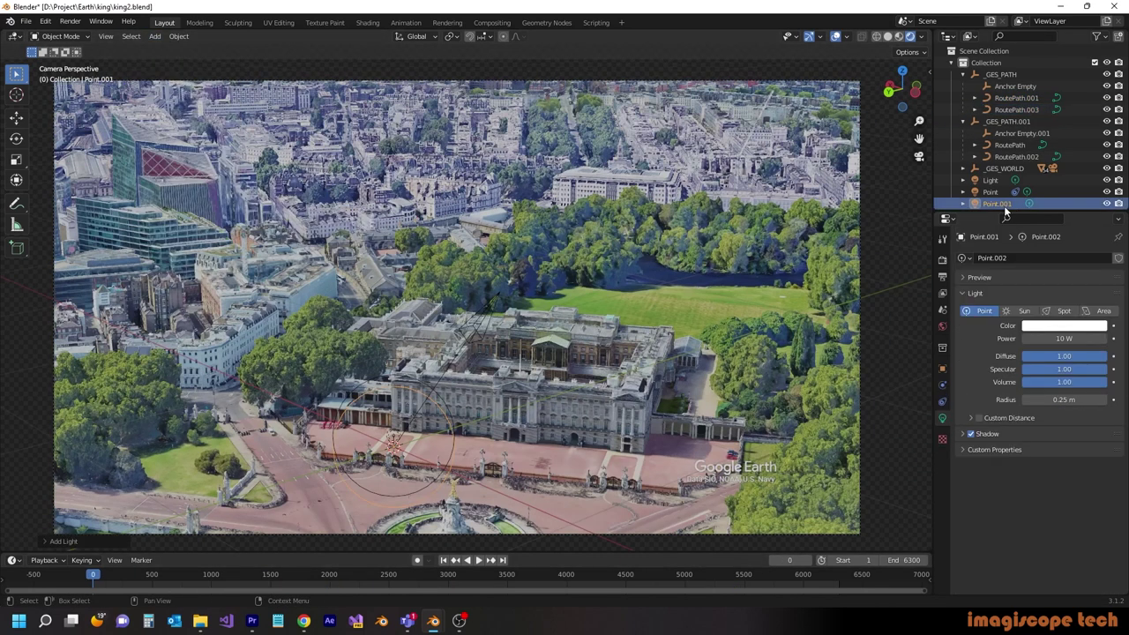
click(942, 402)
click(1110, 261)
click(1078, 343)
click(1100, 293)
click(1033, 99)
Open the Path Animation settings of the RoutePath.001 curve
click(1032, 99)
click(942, 434)
scroll(988, 498, down, 6)
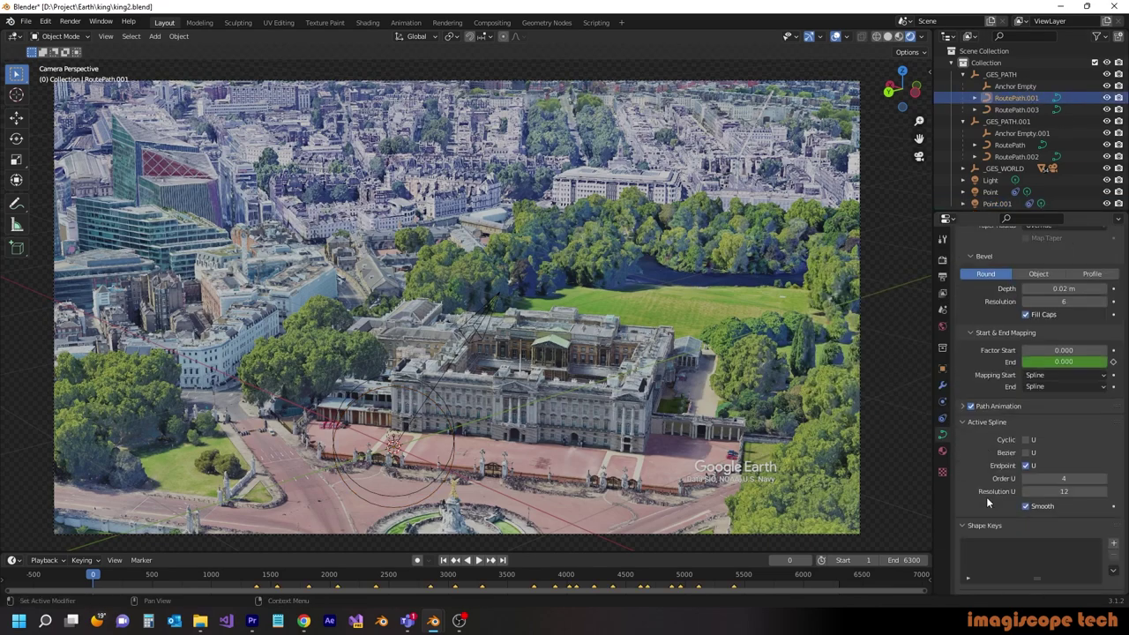
click(1006, 406)
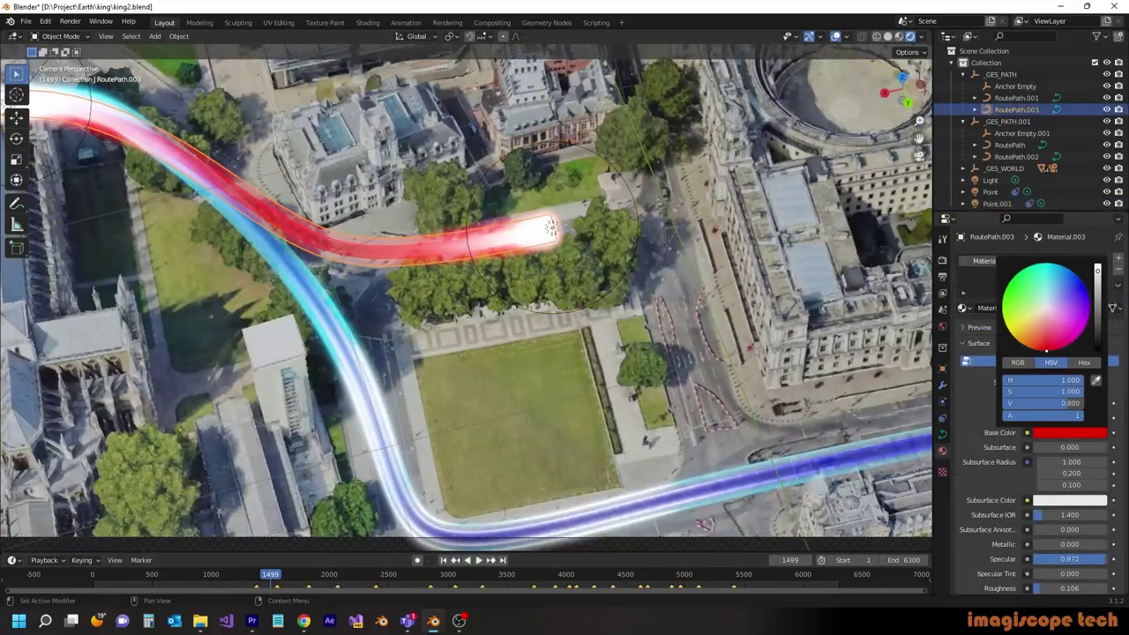
Shift the RoutePath.003 material's base color from red to orange and preview the glow further along the route
drag(1081, 380, 1010, 381)
drag(295, 577, 340, 578)
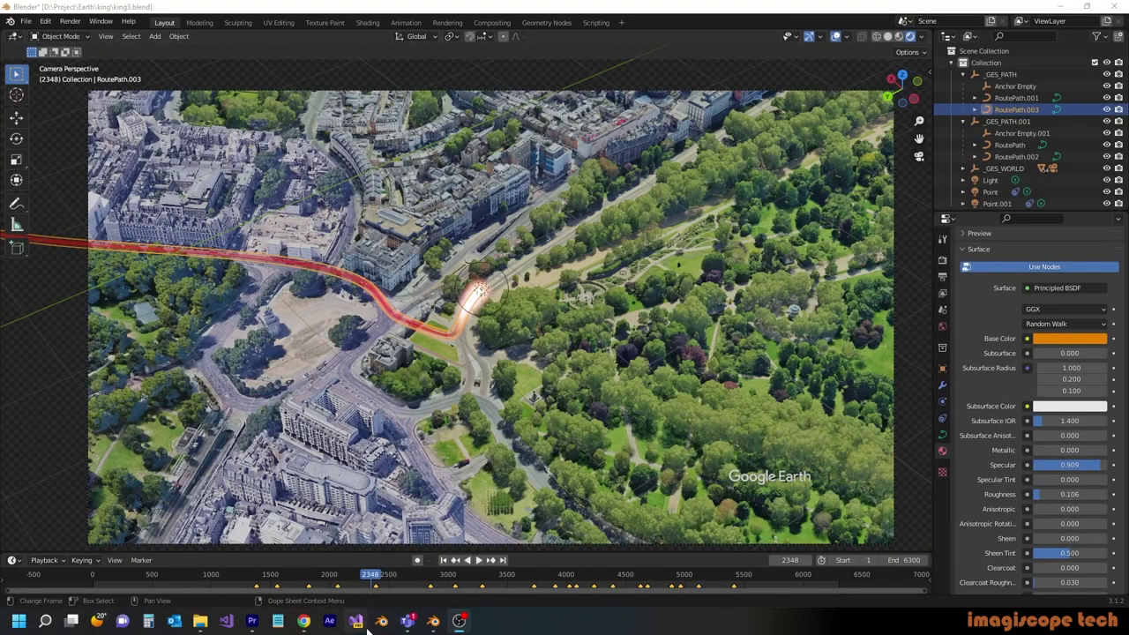
Switch to Google Earth Studio in the browser and show the project's list of track points
click(303, 622)
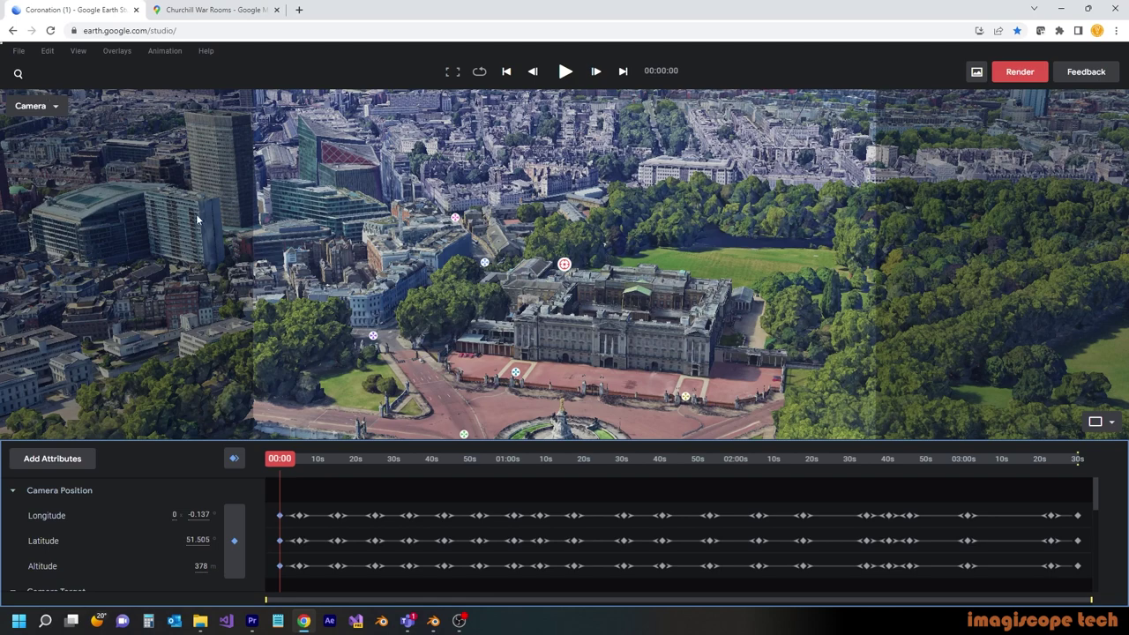
click(115, 52)
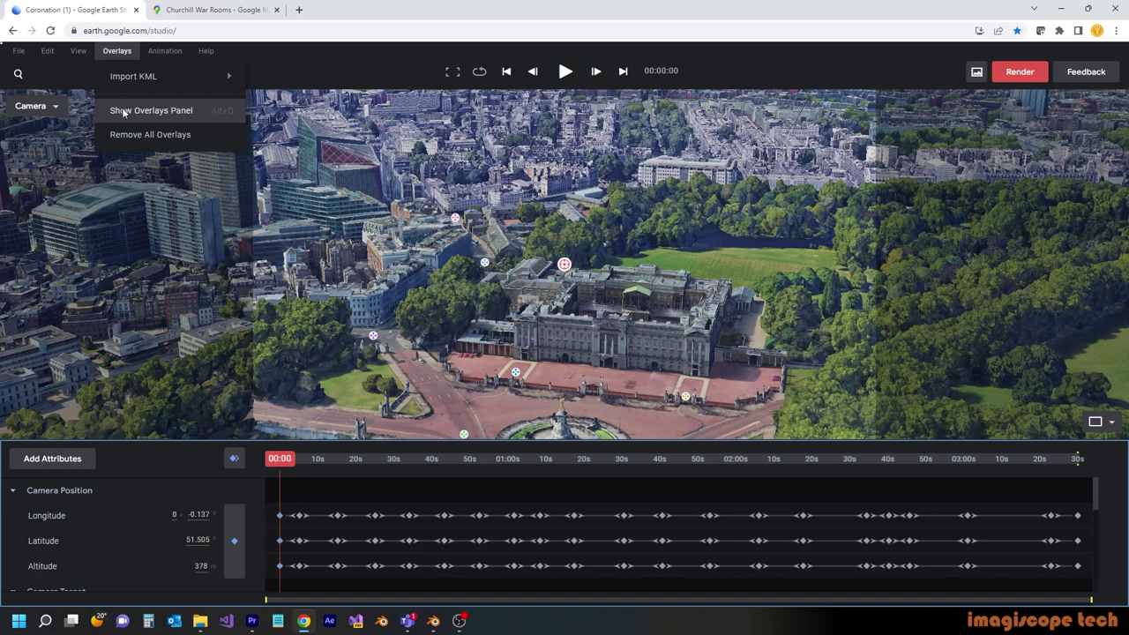
click(124, 111)
click(70, 134)
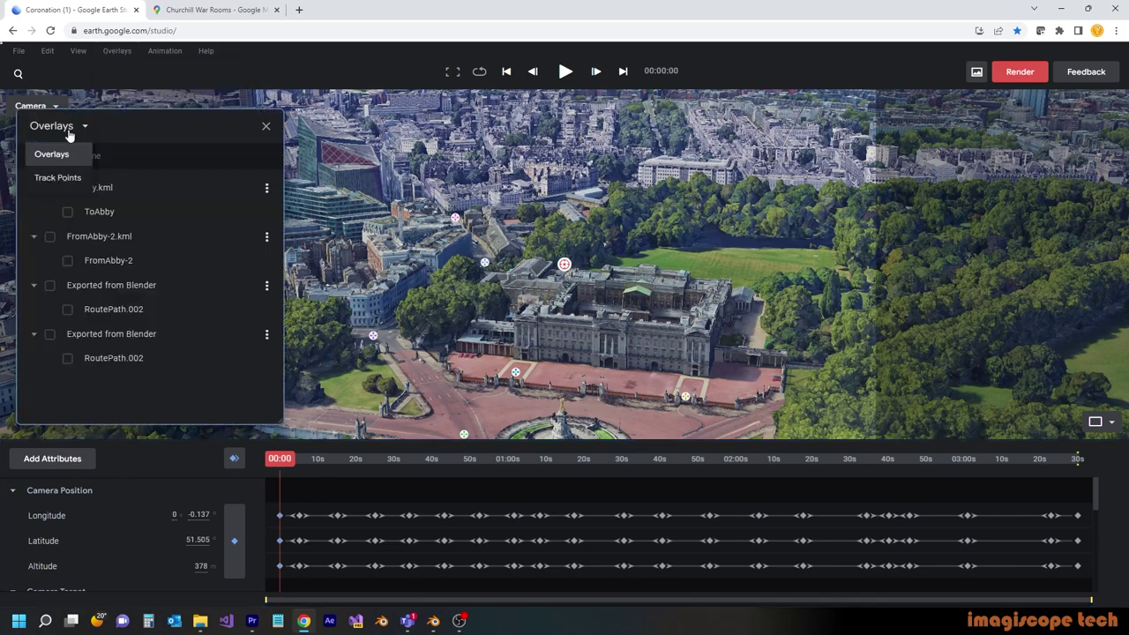
click(55, 178)
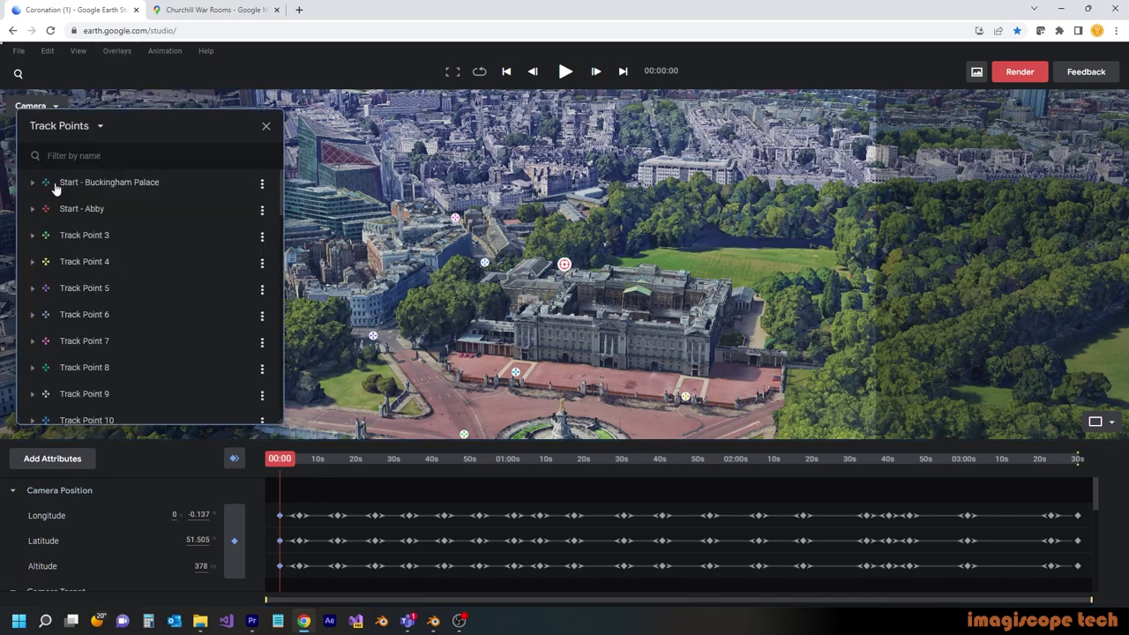
Save the Earth Studio project as a copy named "Coronation (2)" in My Projects
click(19, 56)
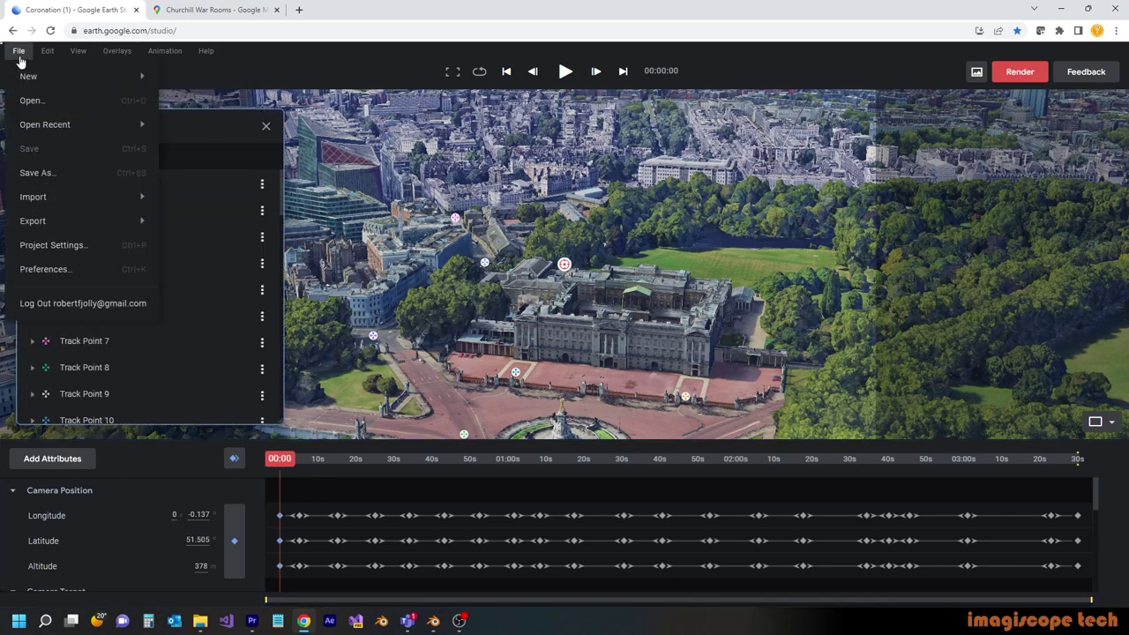
click(35, 173)
click(447, 342)
key(BackSpace)
text(2)
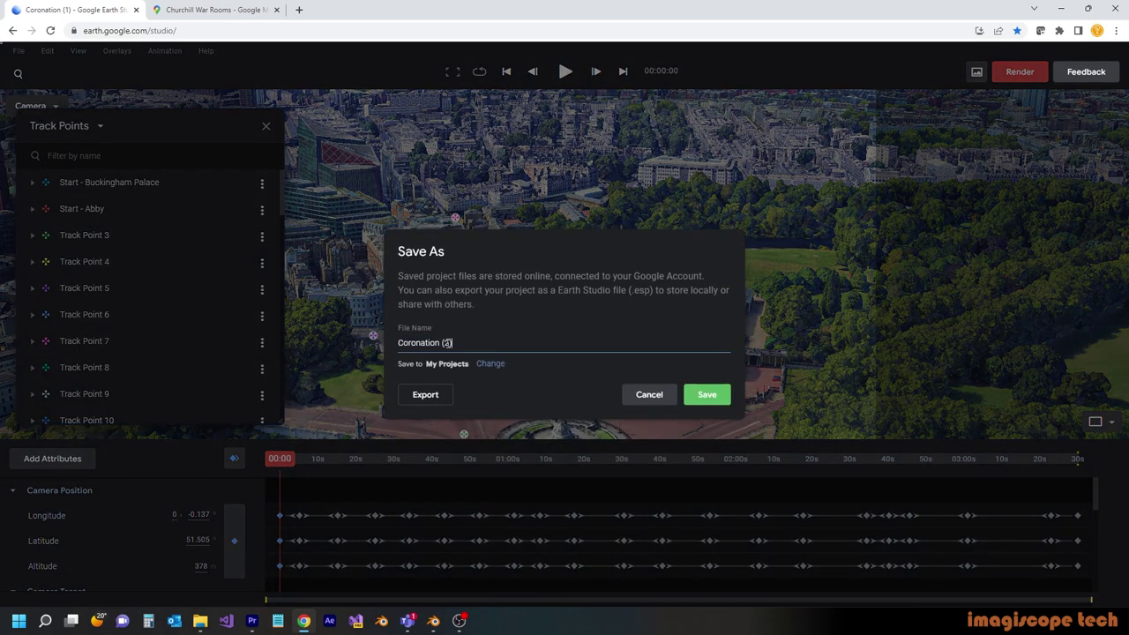
click(706, 397)
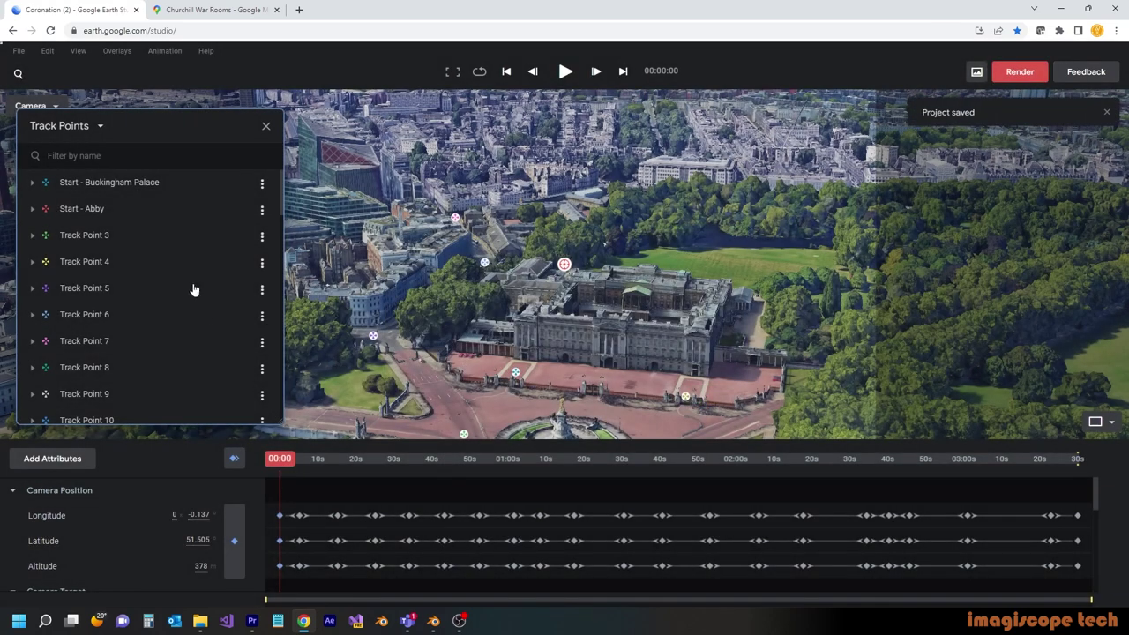
Delete all track points from Start - Abby through Track Point 54, keeping only Start - Buckingham Palace
scroll(102, 247, down, 13)
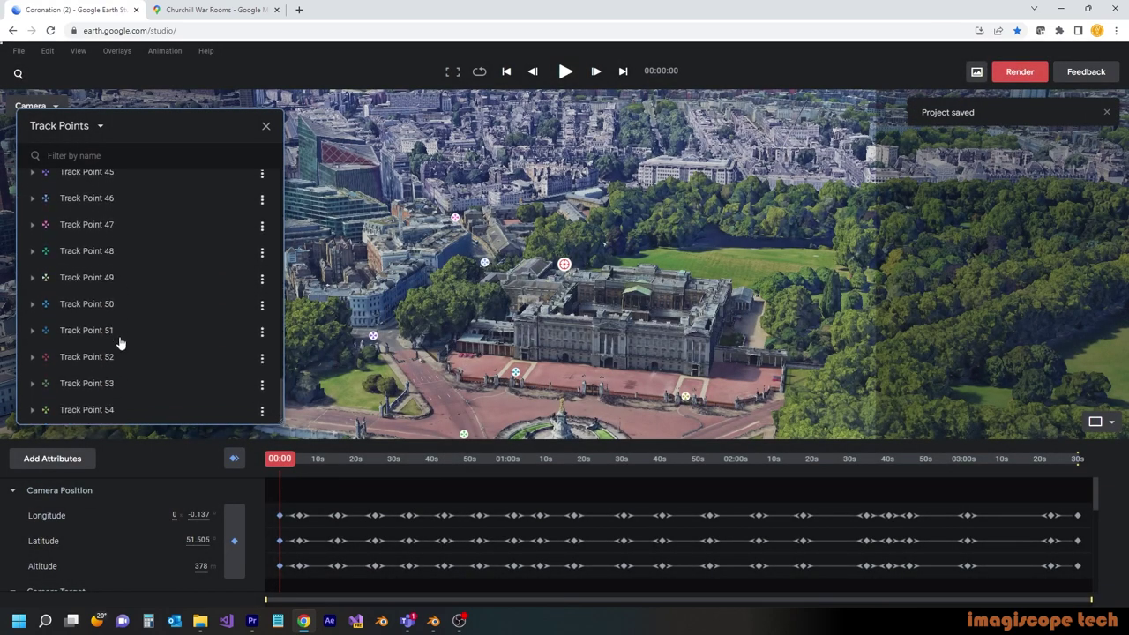
shift+click(106, 411)
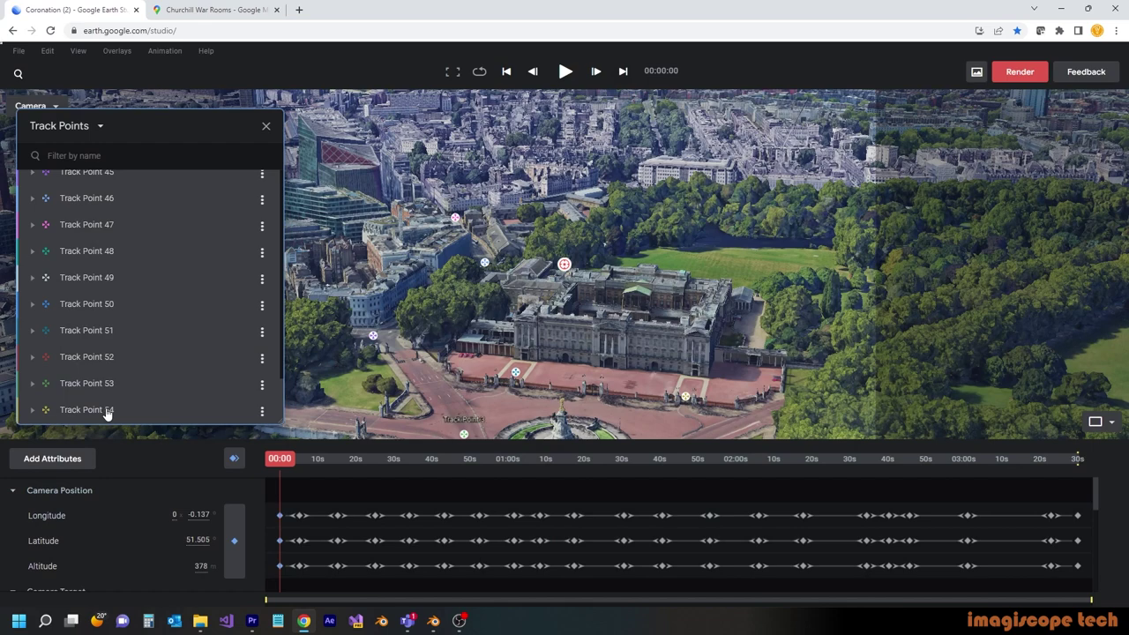
key(Delete)
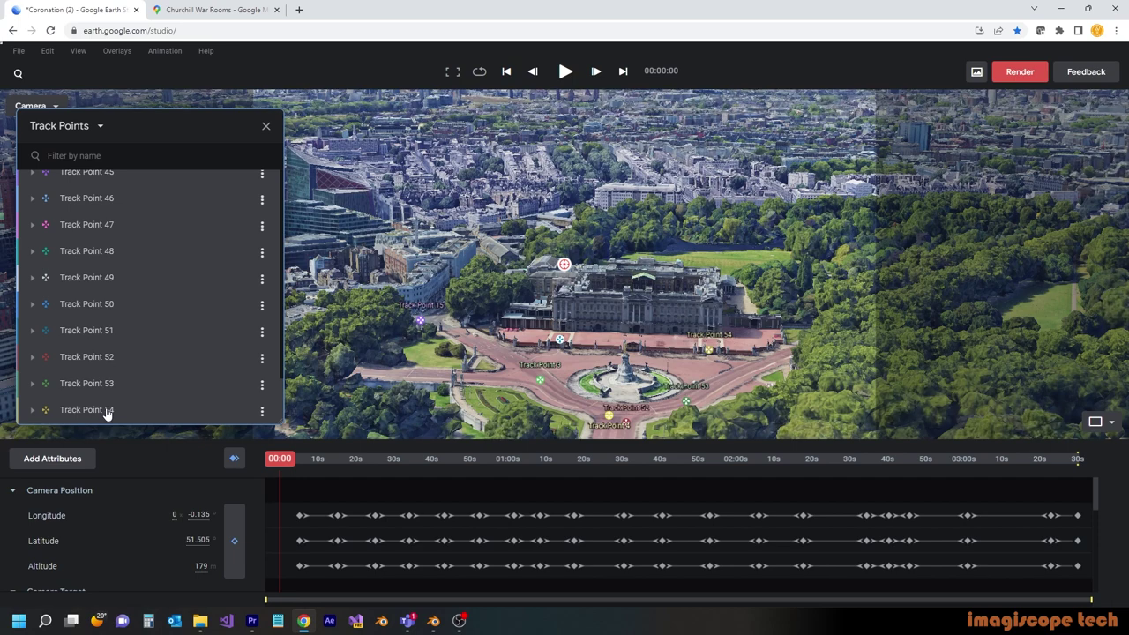
key(ctrl+z)
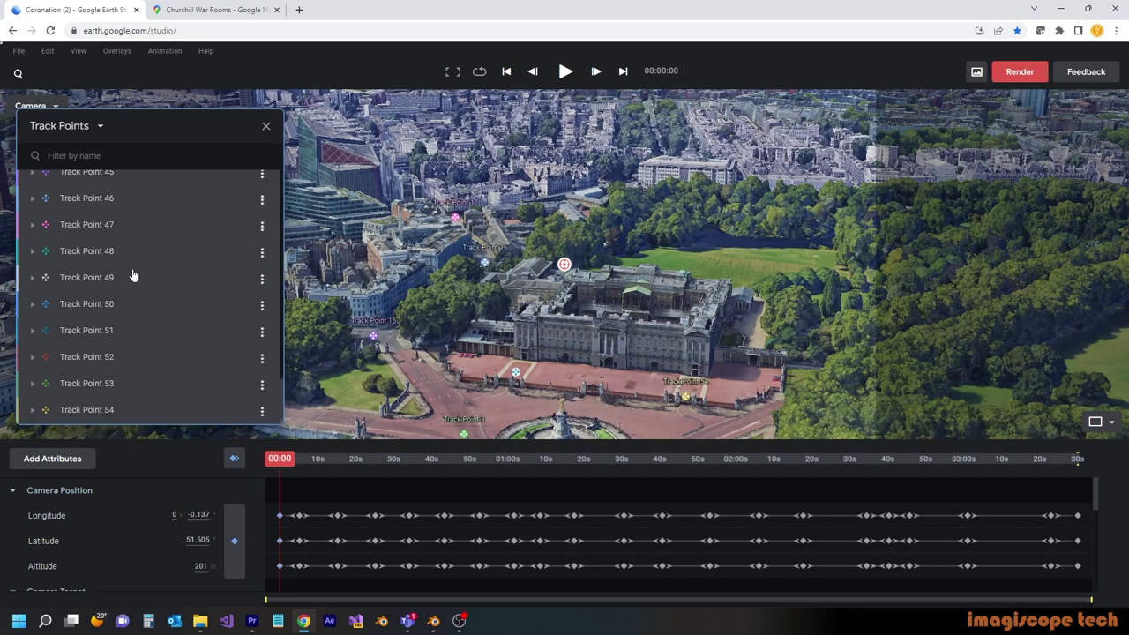
right_click(134, 274)
click(158, 322)
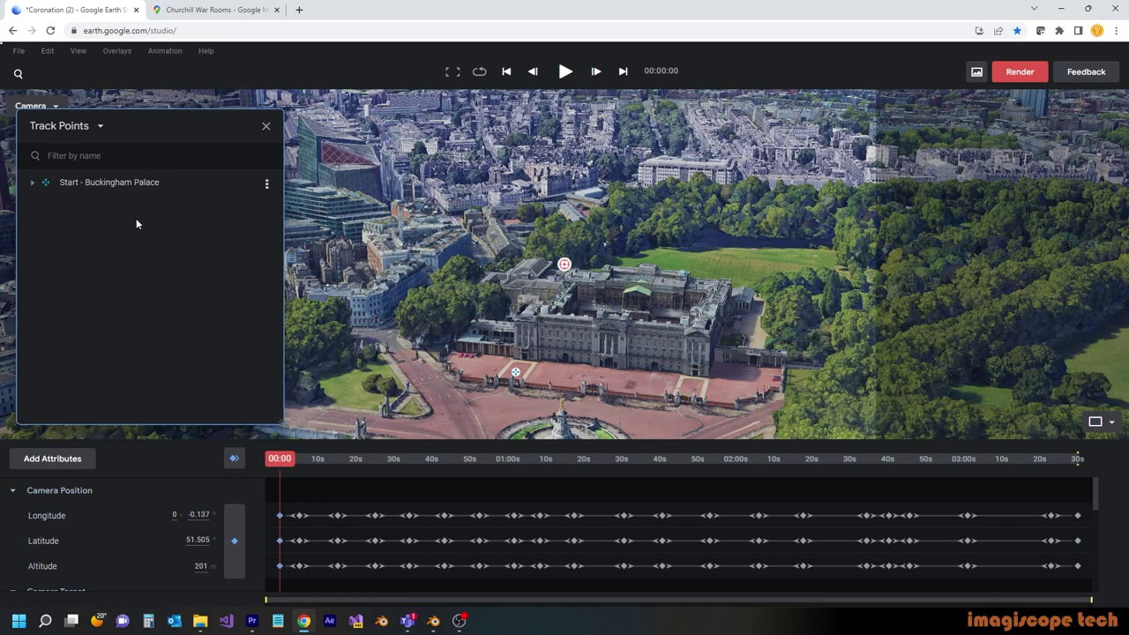
Add a track point on the front facade of the palace and name it "Buckingham Palace"
middle_drag(531, 337, 621, 362)
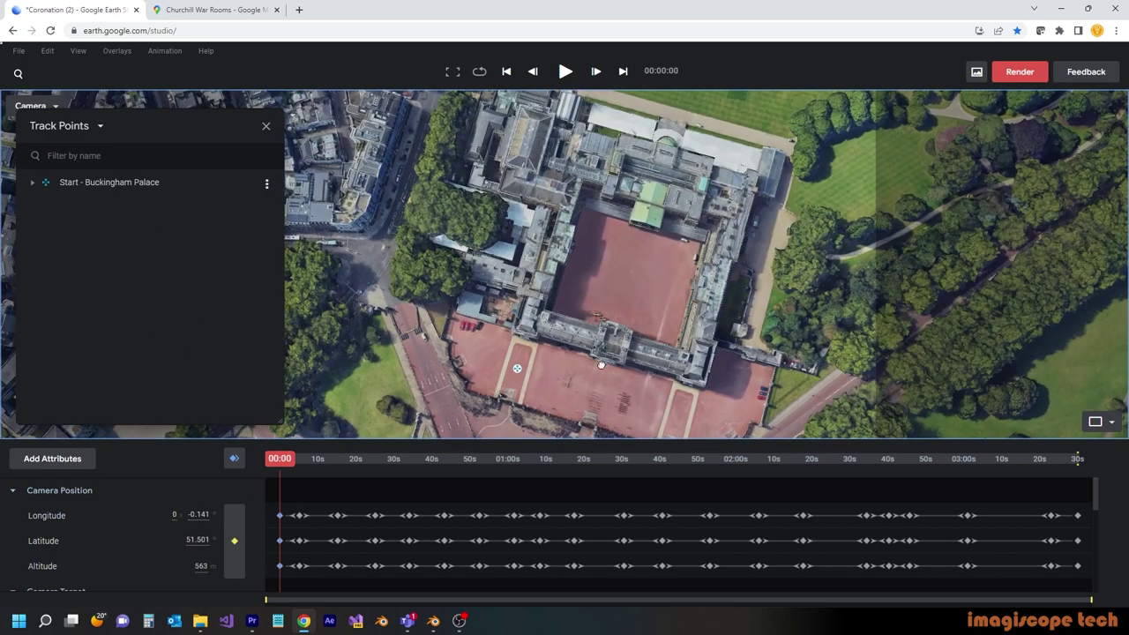
drag(600, 364, 553, 267)
right_click(553, 266)
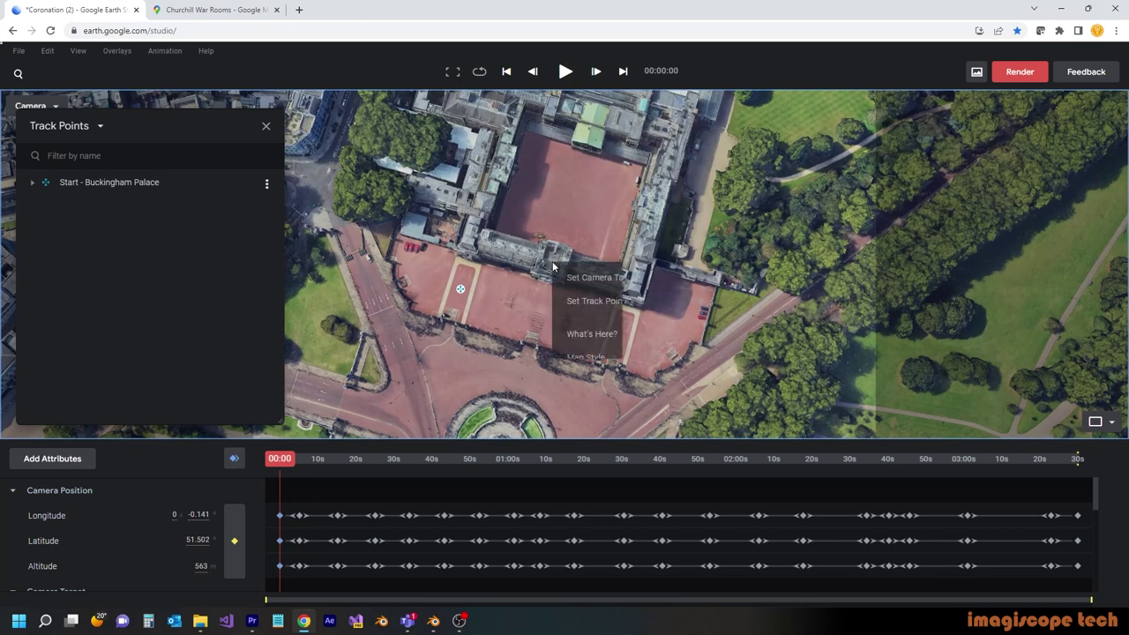
click(585, 300)
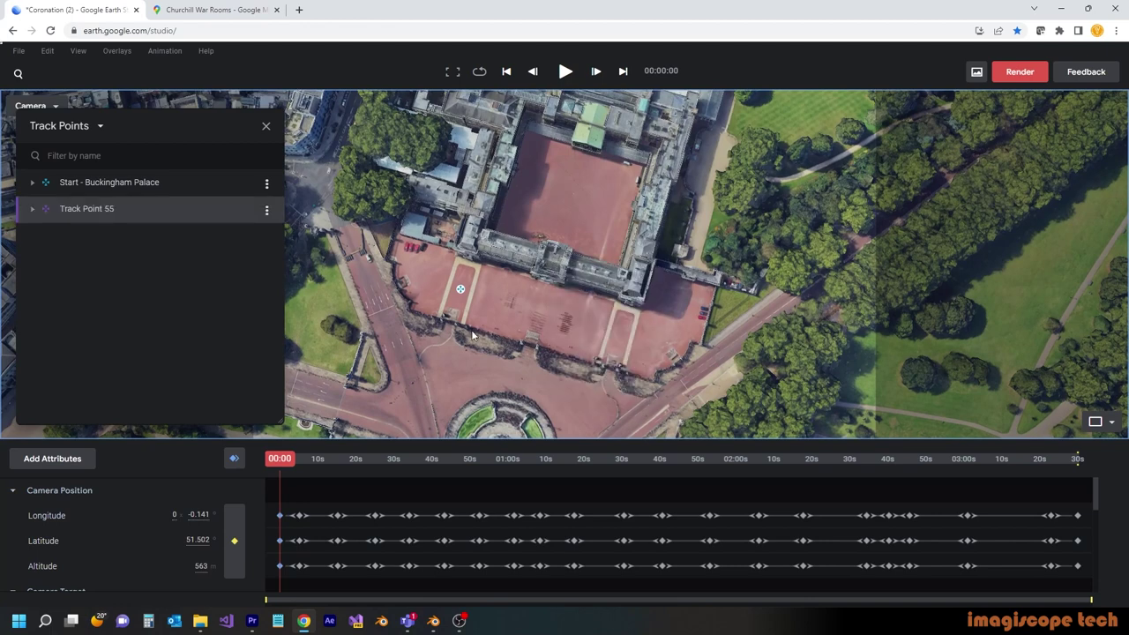
double_click(86, 209)
text(B)
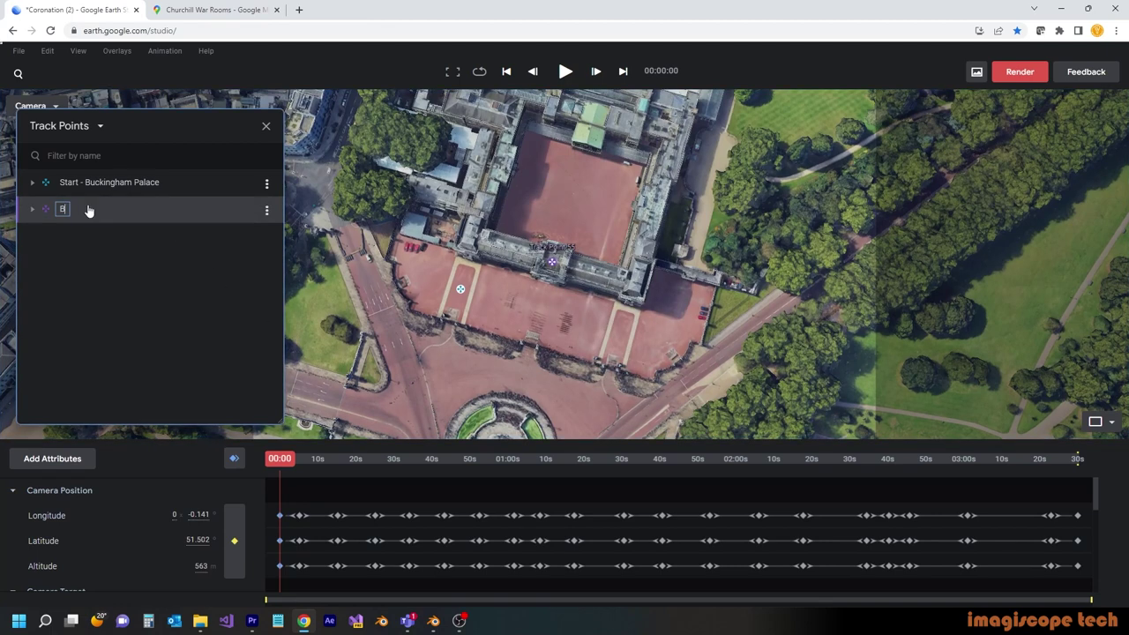
text(uckingham Palace)
key(Return)
Add a track point on the roof of the abbey and name it "Westminster Abbey"
scroll(515, 346, down, 3)
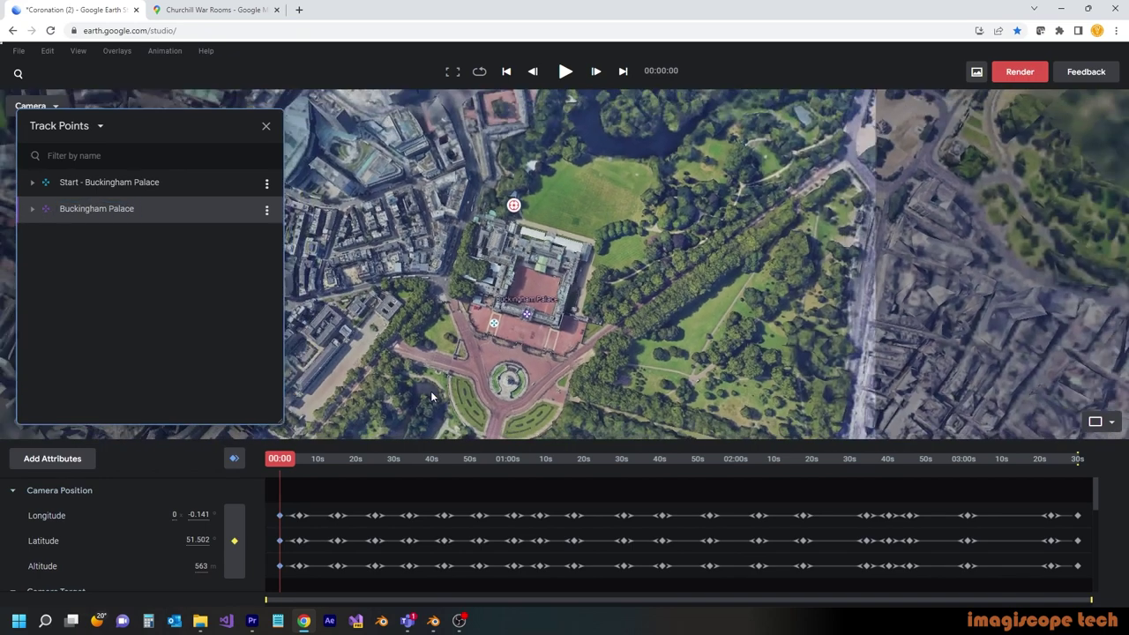
drag(431, 396, 592, 188)
drag(517, 312, 585, 192)
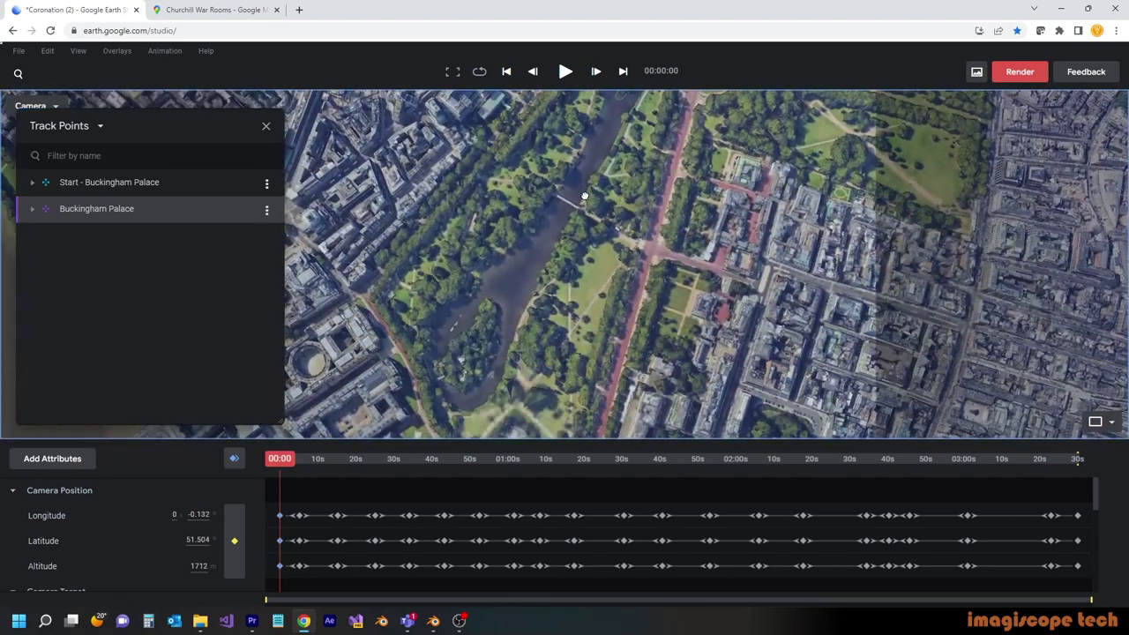
drag(423, 306, 660, 290)
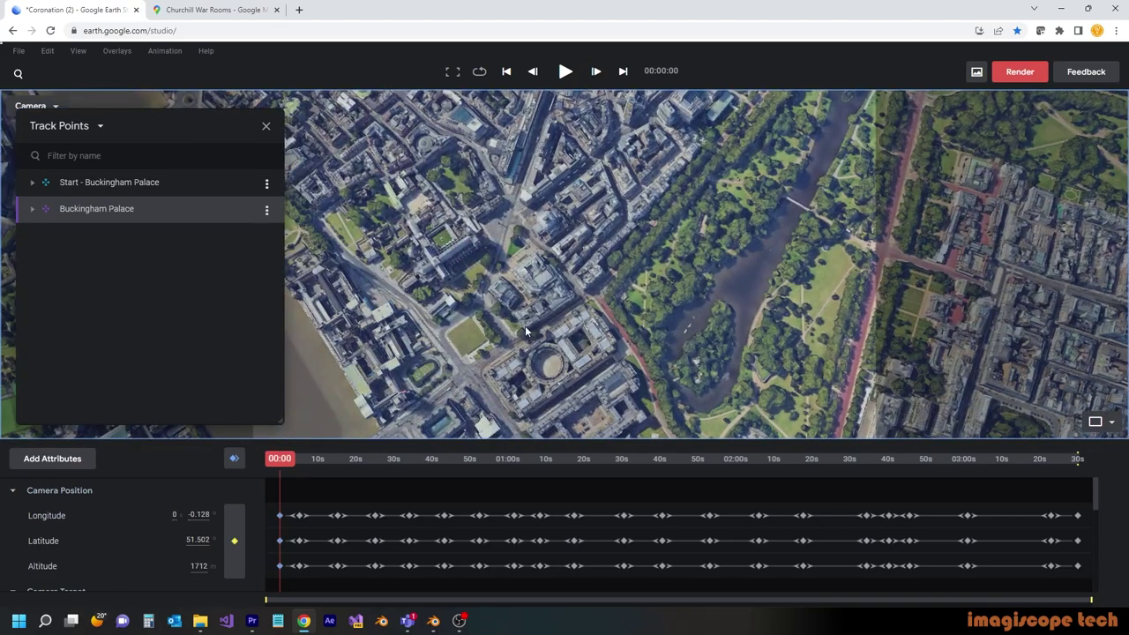
scroll(423, 238, up, 10)
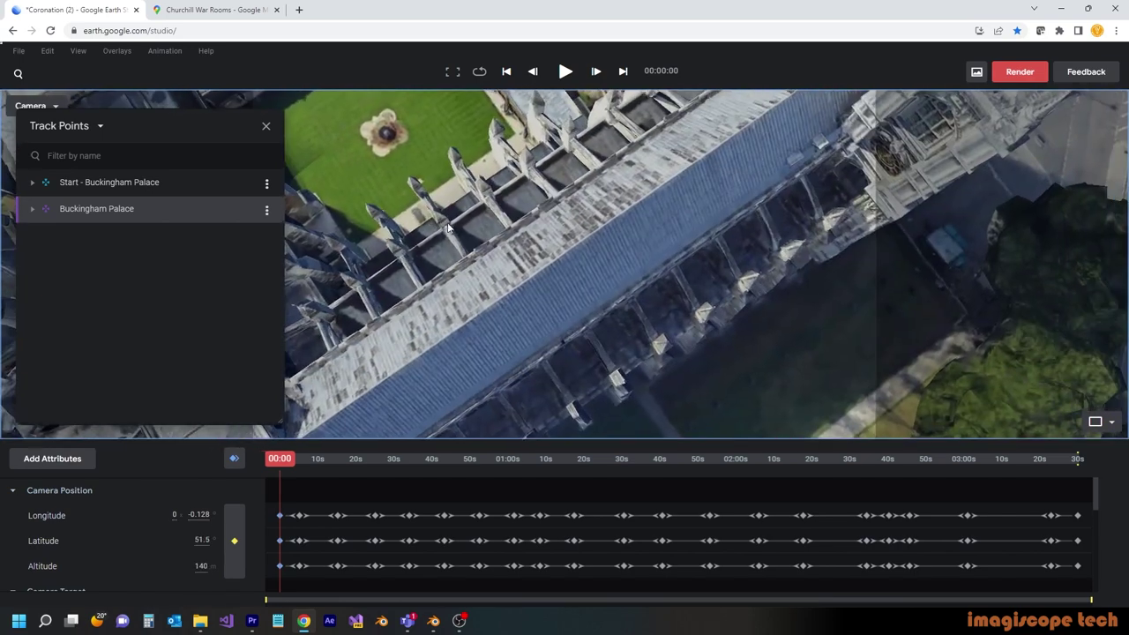
right_click(532, 273)
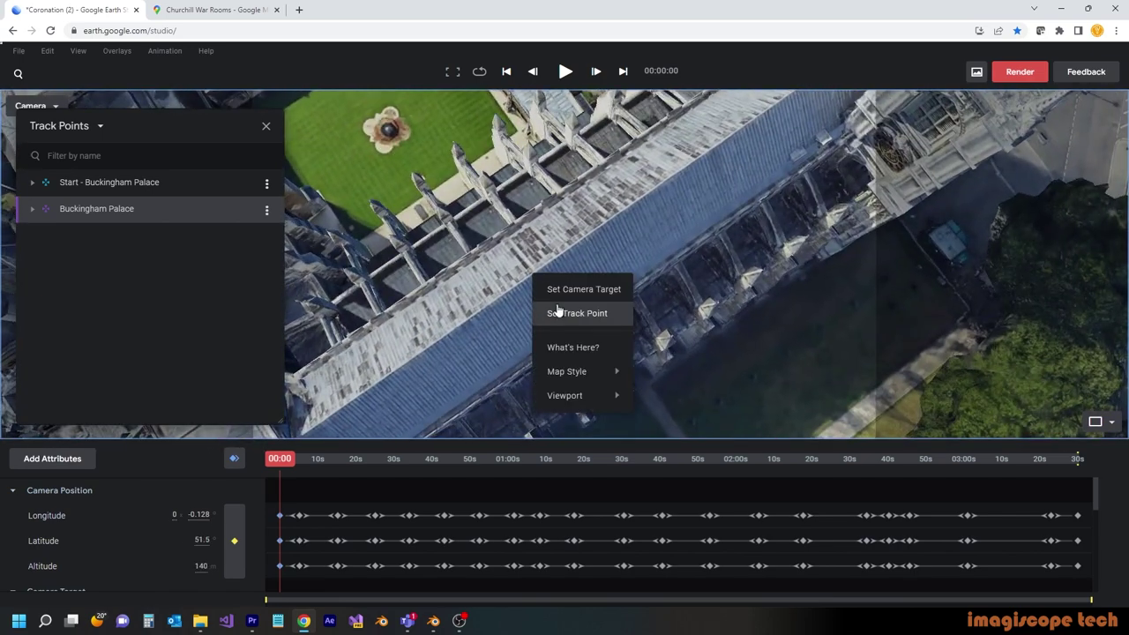
click(561, 314)
double_click(84, 236)
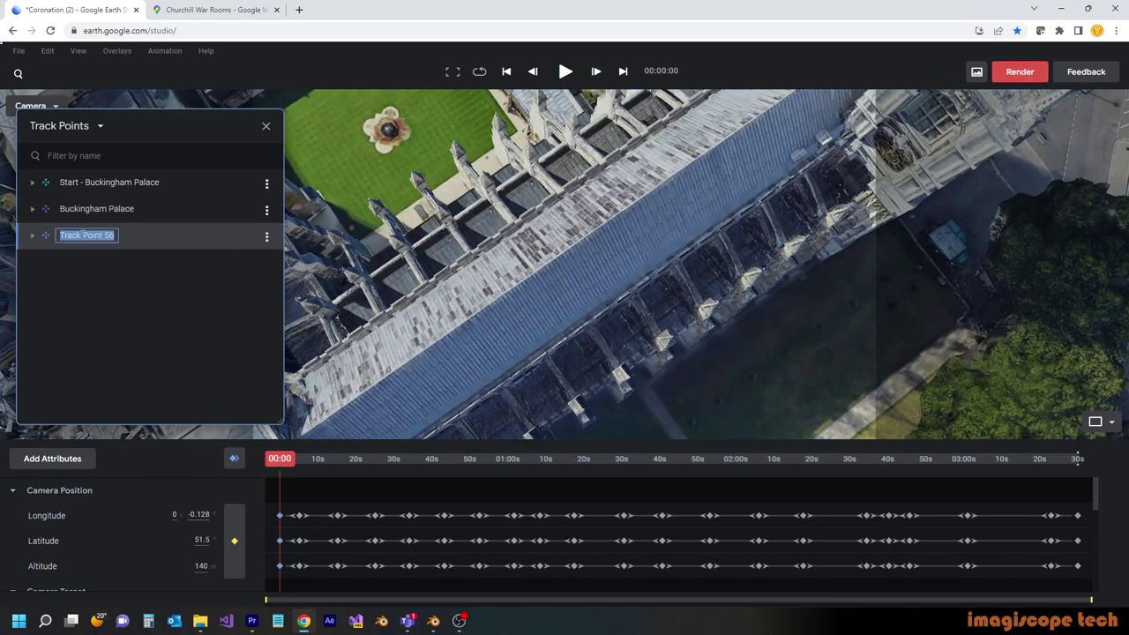
text(Westminster Abbey)
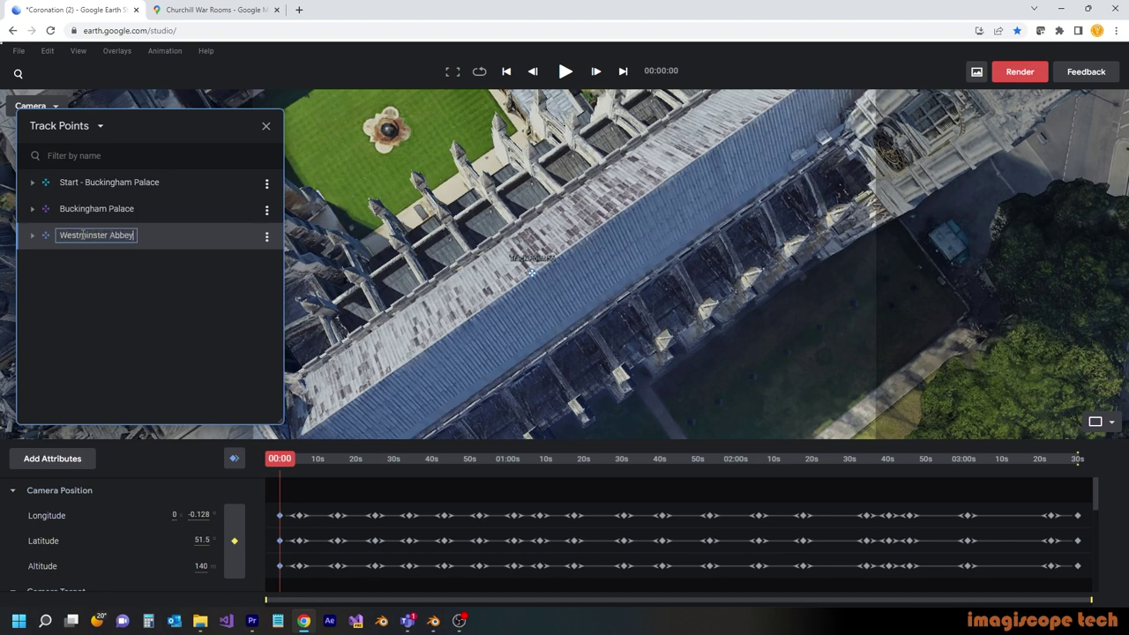
key(Return)
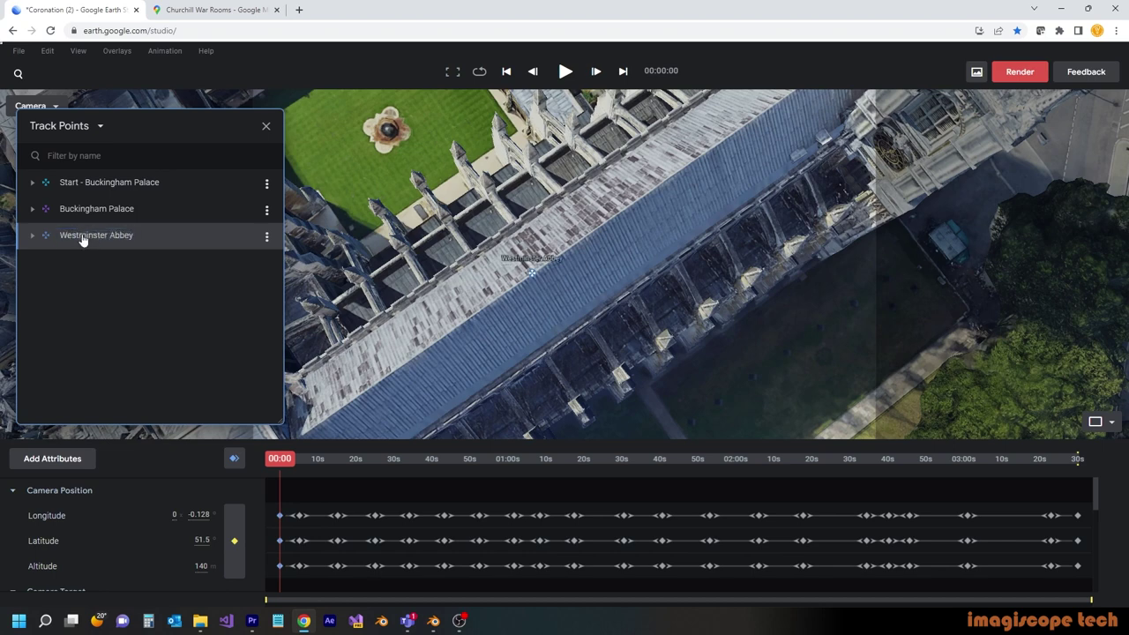
scroll(529, 288, down, 5)
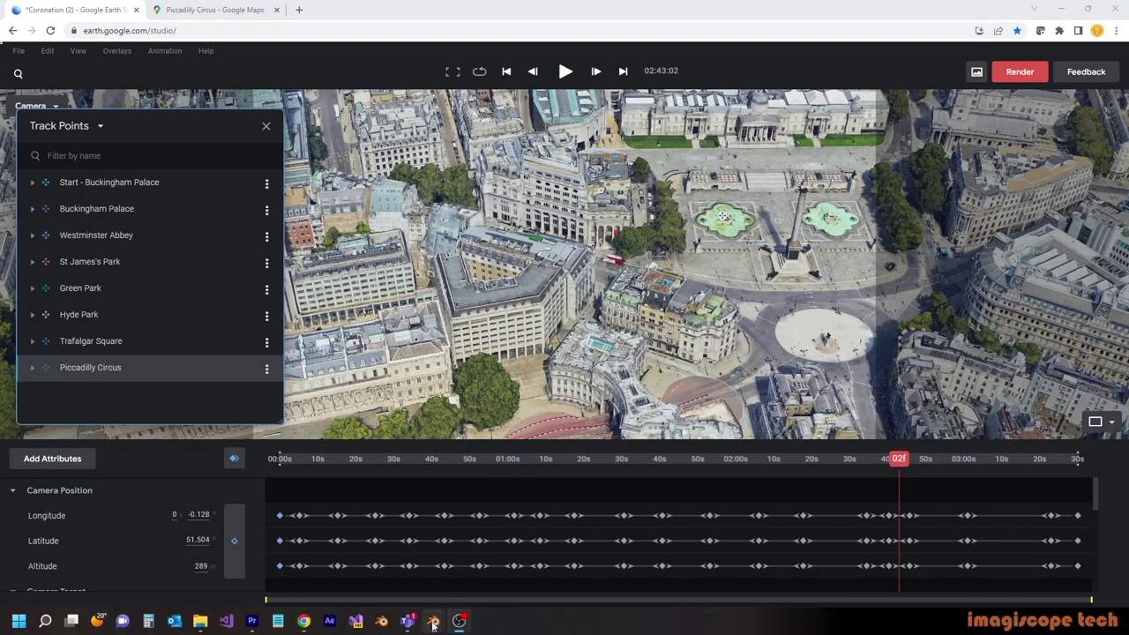
Switch to the Blender project king3.blend and move the playhead back to frame 0, at Buckingham Palace
mouse_move(433, 621)
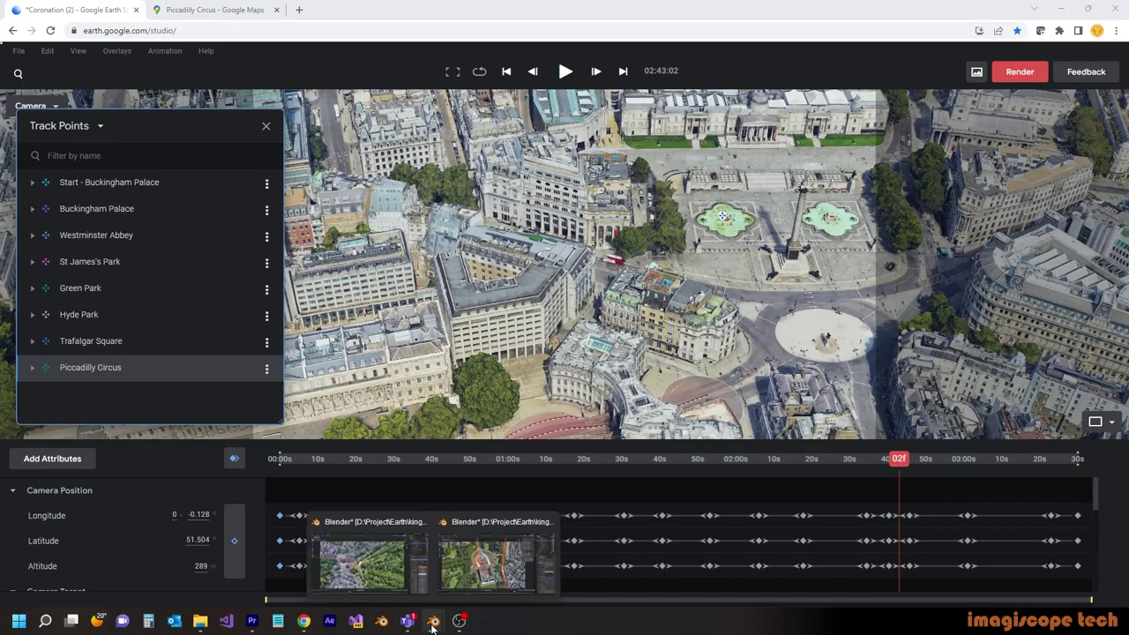
click(370, 564)
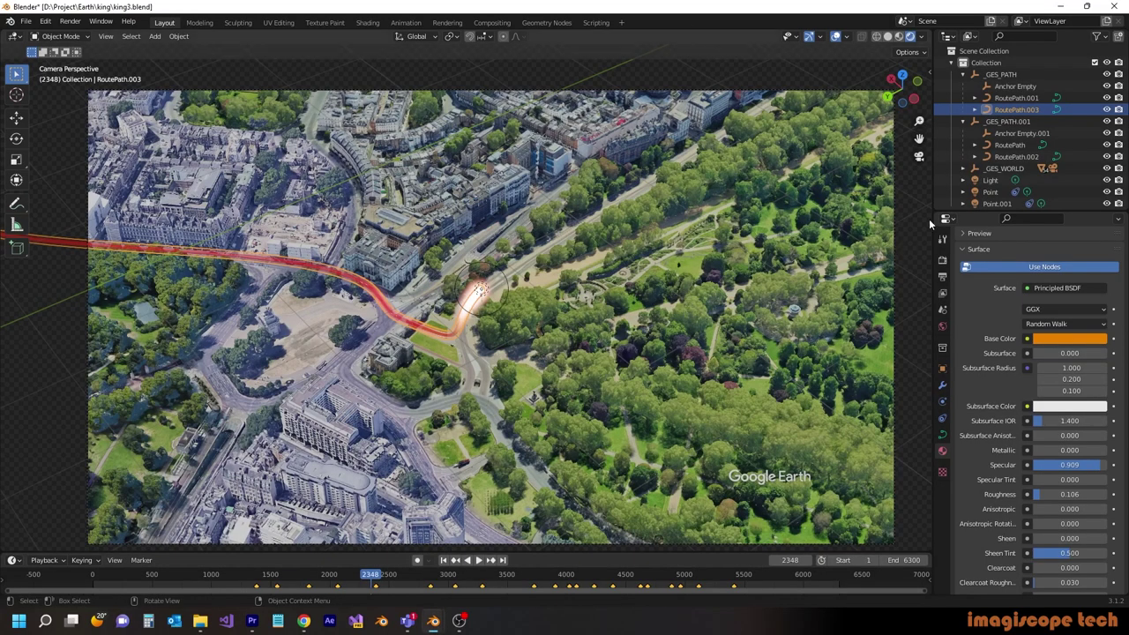
scroll(1003, 173, down, 1)
click(148, 574)
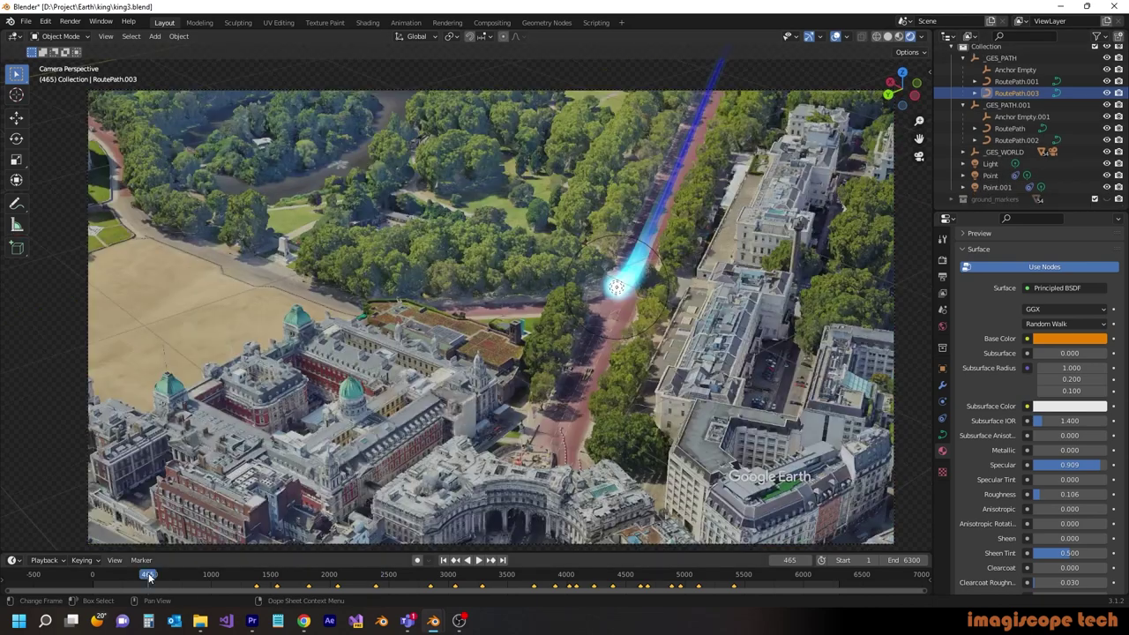
drag(148, 577, 89, 579)
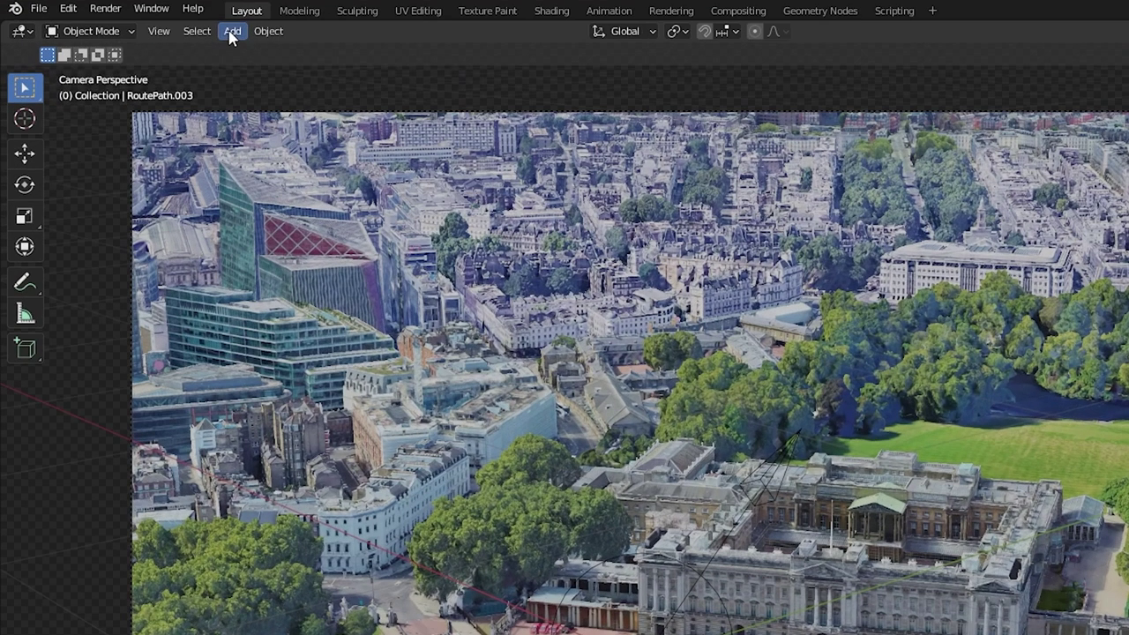
Add a mesh circle, isolate it for editing from above, and fill it with a face
click(232, 32)
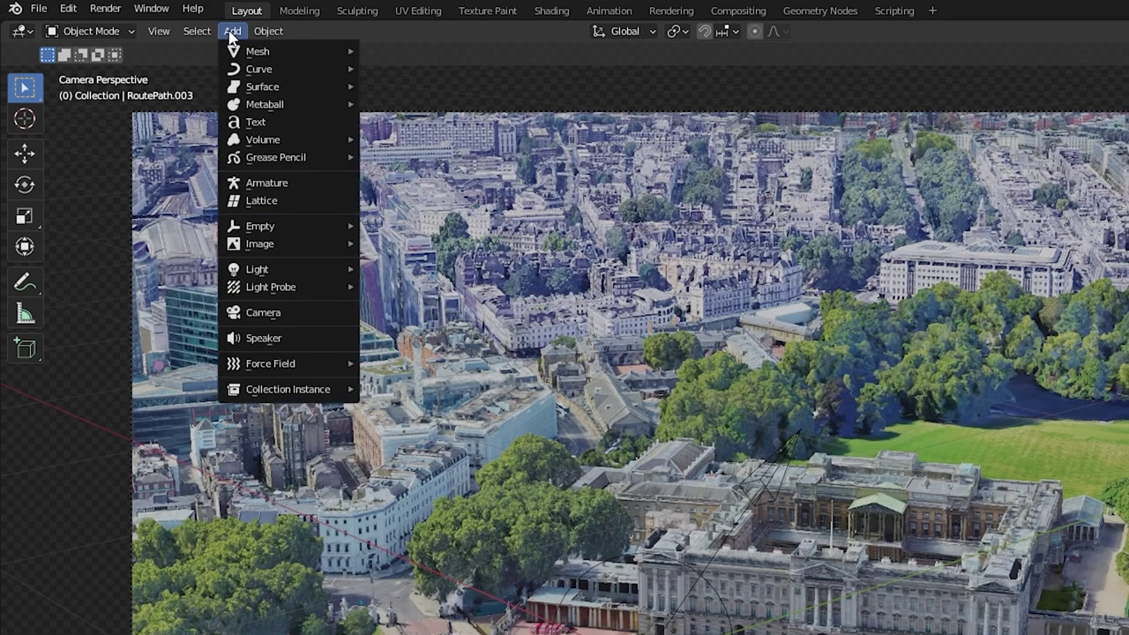
mouse_move(258, 56)
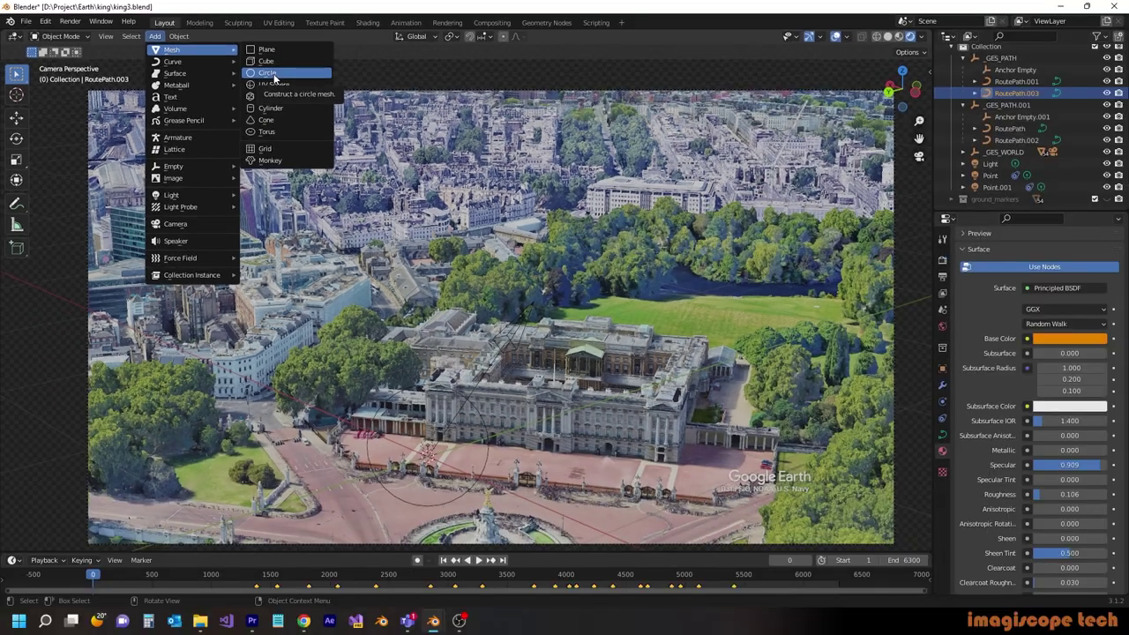
click(274, 76)
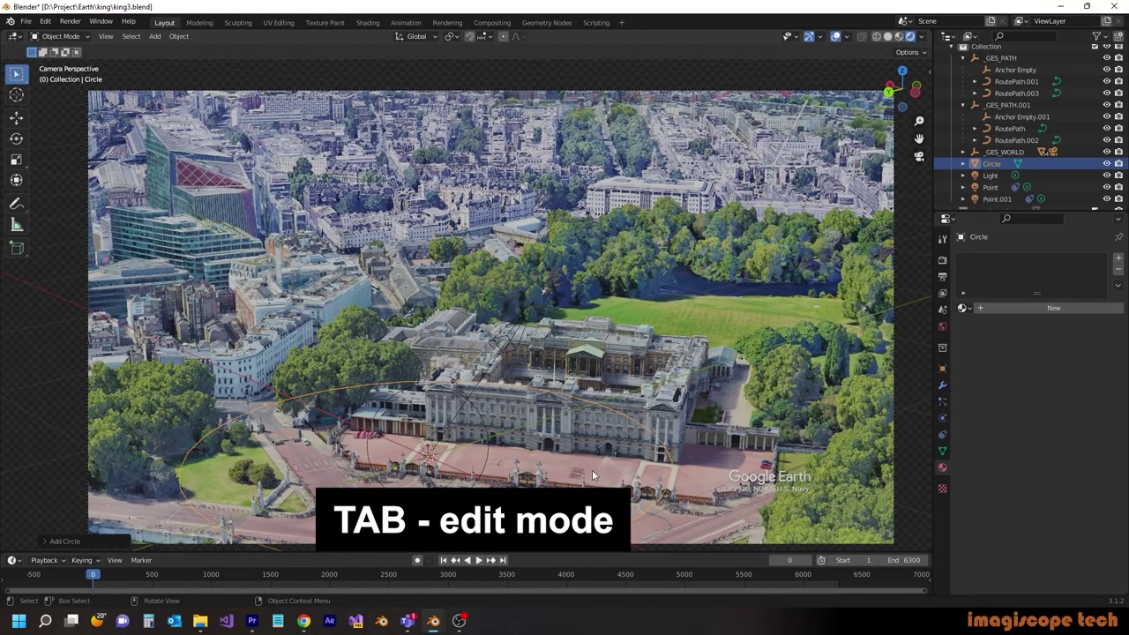
key(Tab)
key(KP_Divide)
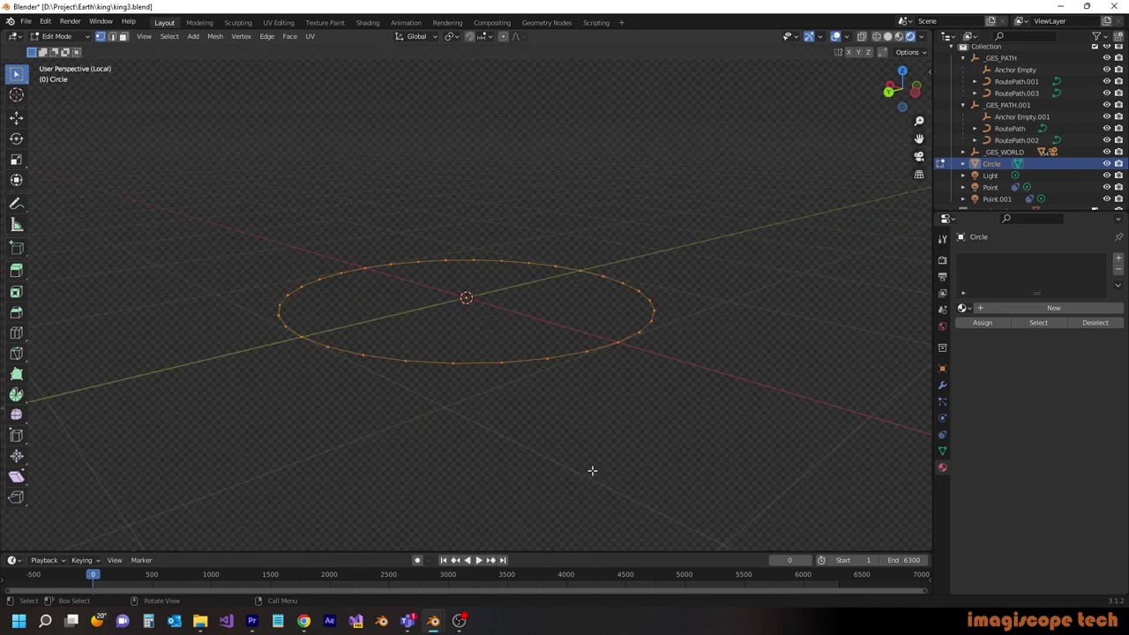
key(KP_7)
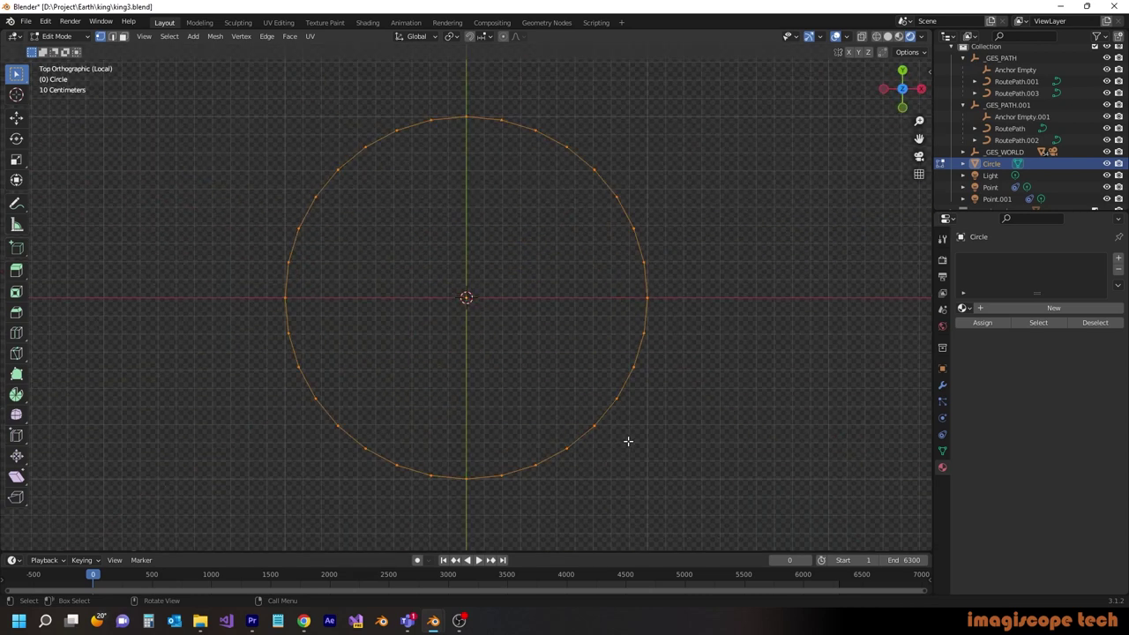
key(f)
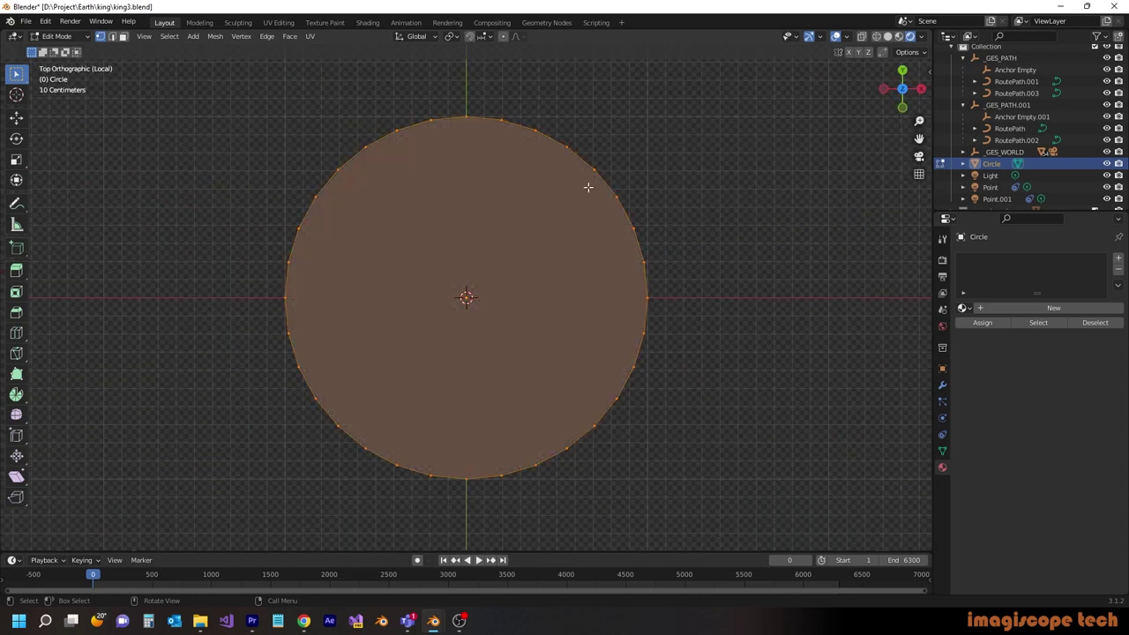
click(627, 163)
drag(773, 89, 483, 507)
scroll(553, 442, down, 7)
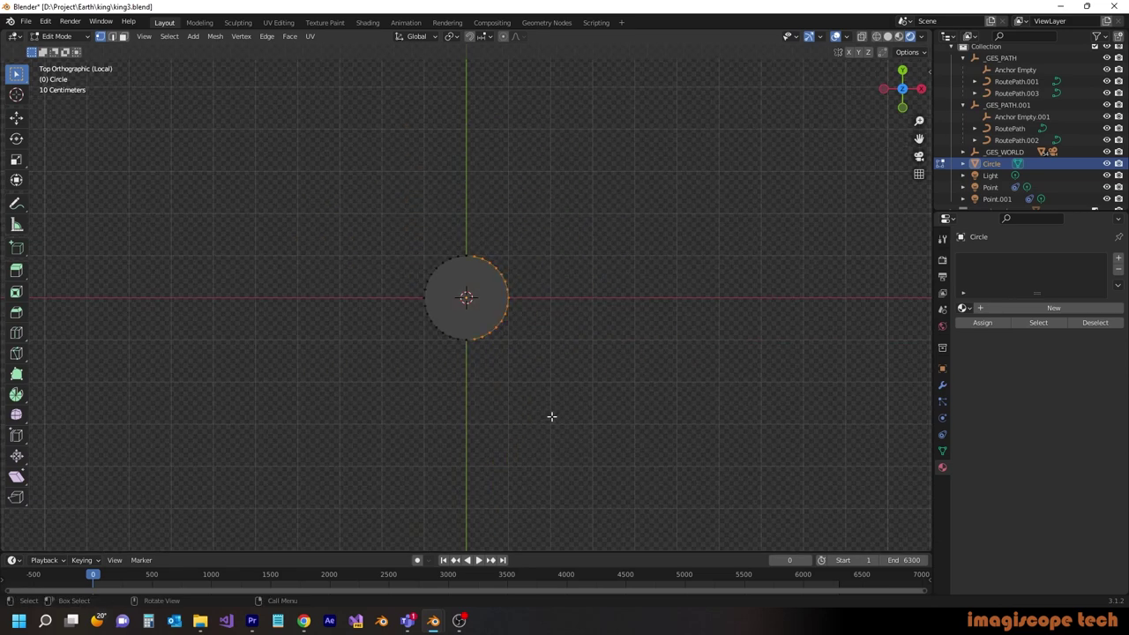
scroll(551, 416, up, 6)
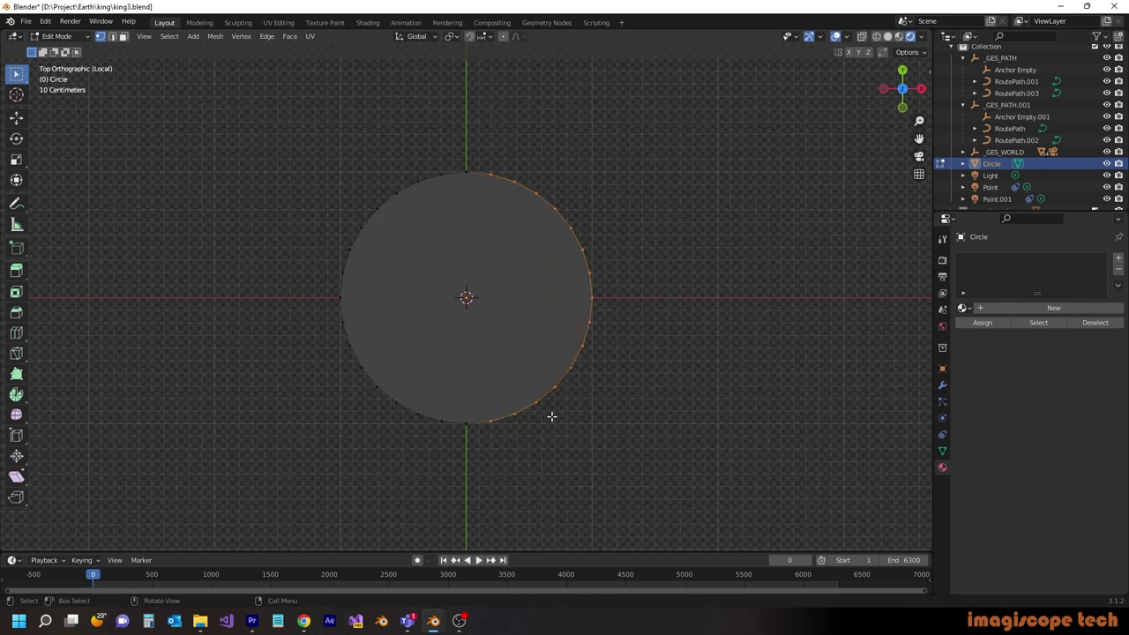
Scale all vertices of the filled circle down evenly to a little over half its size
key(a)
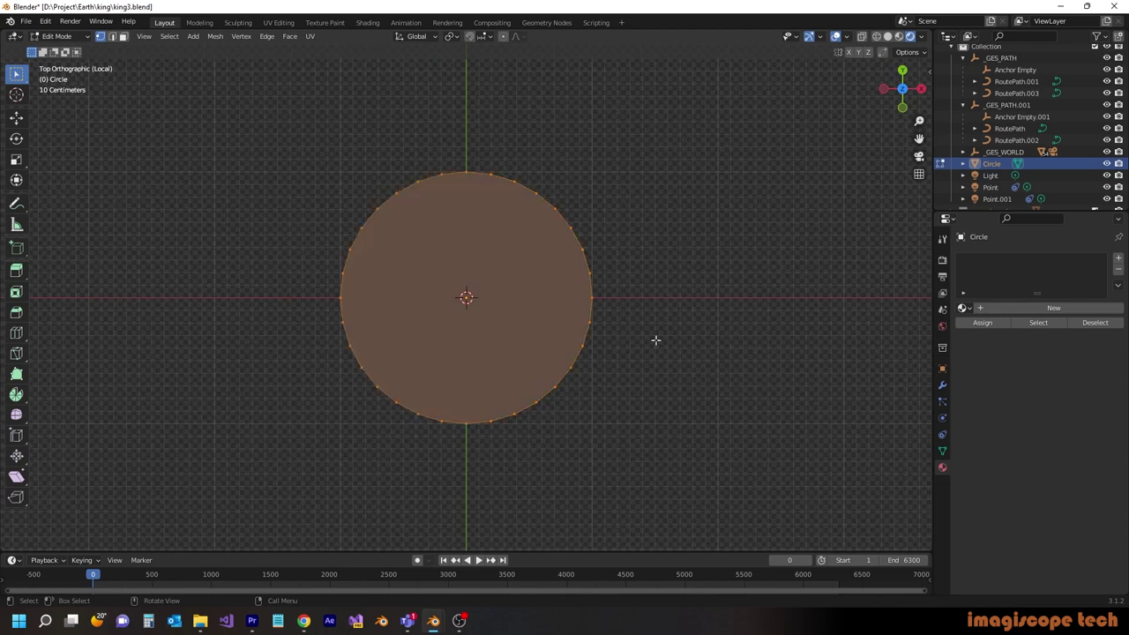
click(16, 159)
drag(516, 260, 535, 242)
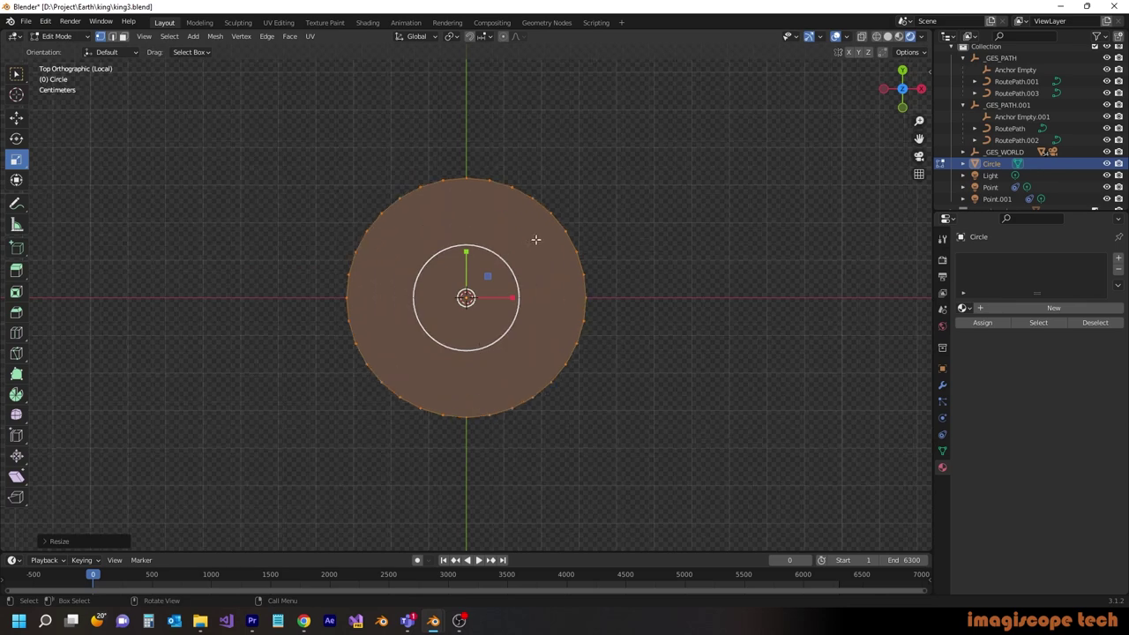
key(s)
click(492, 288)
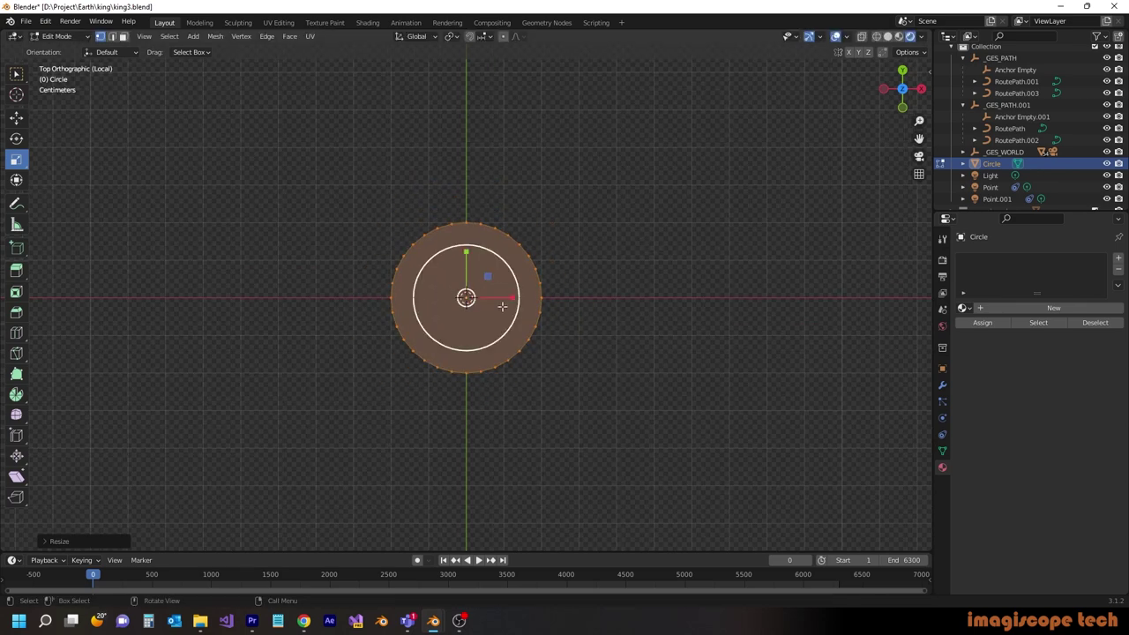
Stretch the disc into a long pill shape by moving its right and left halves outward along the X axis
click(591, 333)
drag(610, 197, 477, 423)
key(shift+space)
key(g)
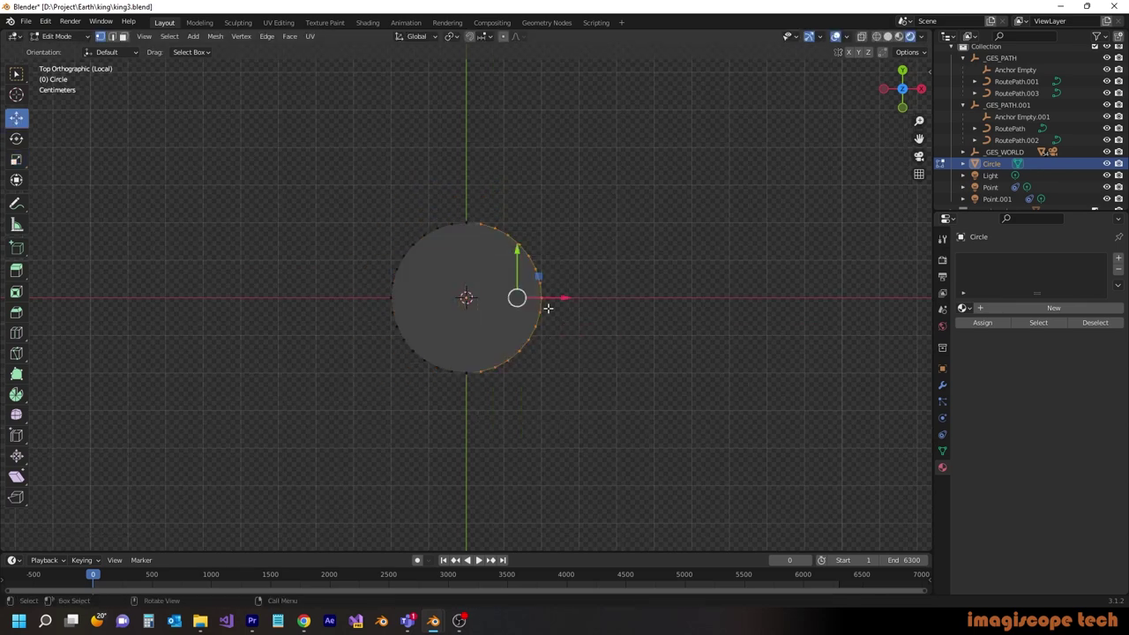
drag(552, 300, 862, 300)
drag(315, 164, 466, 458)
drag(442, 298, 144, 296)
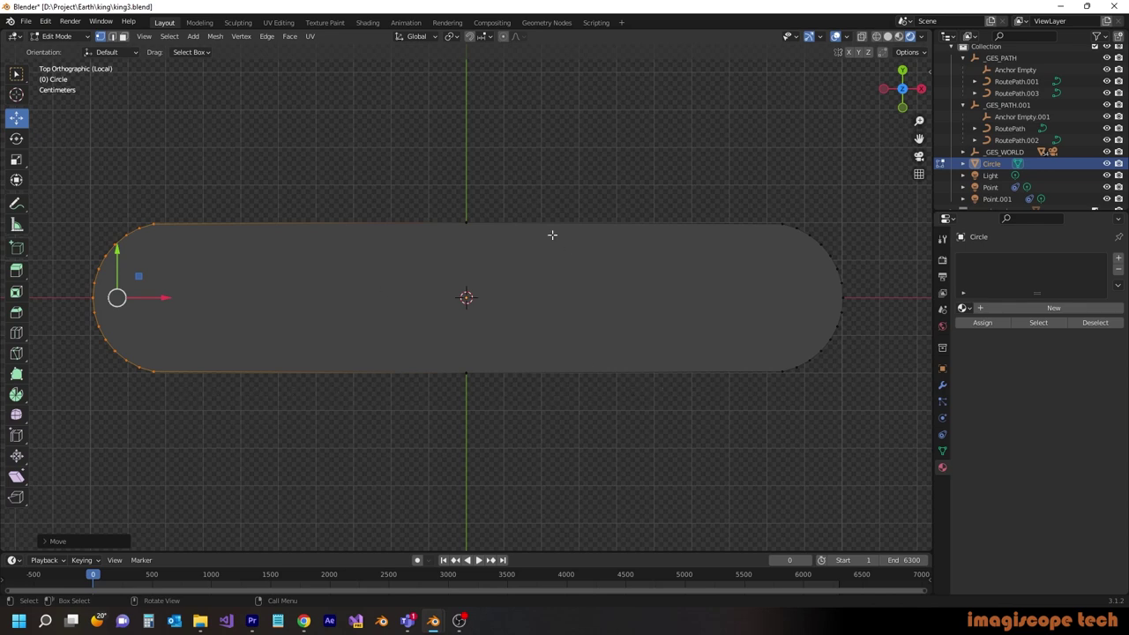
Subdivide the two straight edges along the bottom of the pill shape
click(485, 167)
click(151, 370)
shift+click(467, 372)
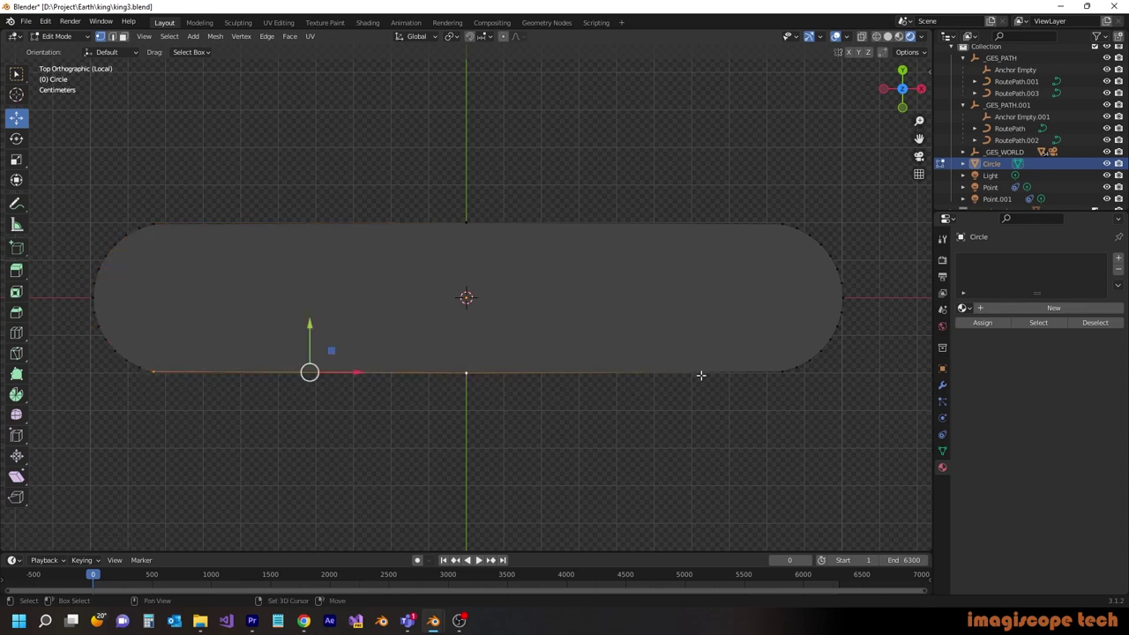
shift+click(782, 371)
click(267, 36)
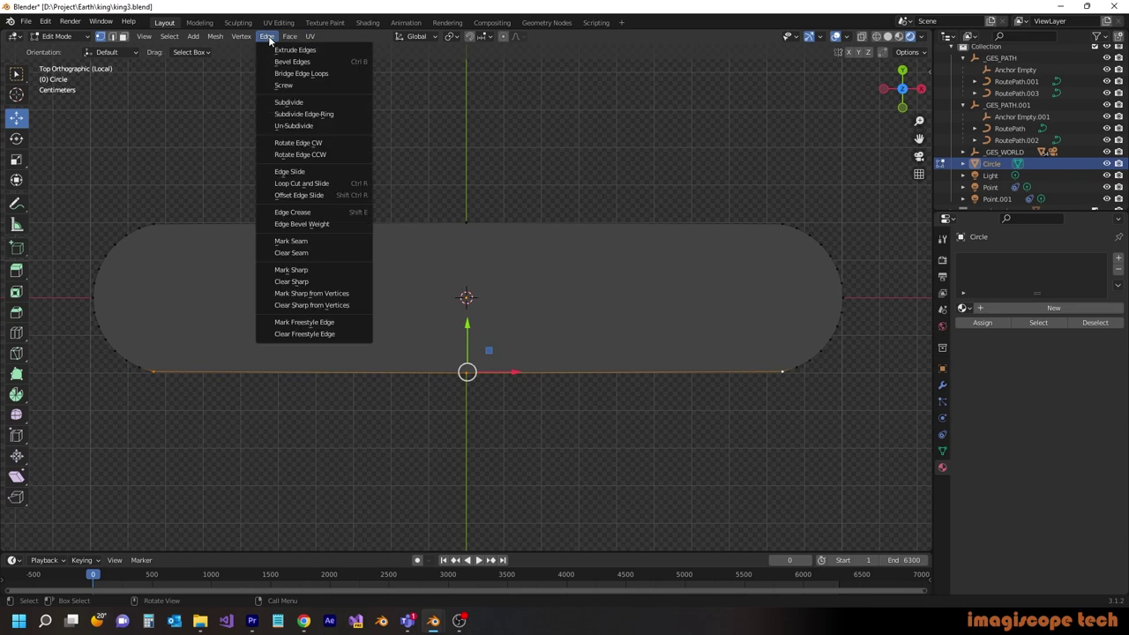
click(288, 103)
Pull the middle bottom vertex down into a point and scale its two neighbouring vertices closer together to form a narrow pointer
click(309, 372)
click(469, 372)
drag(467, 340, 449, 439)
click(309, 371)
shift+click(625, 371)
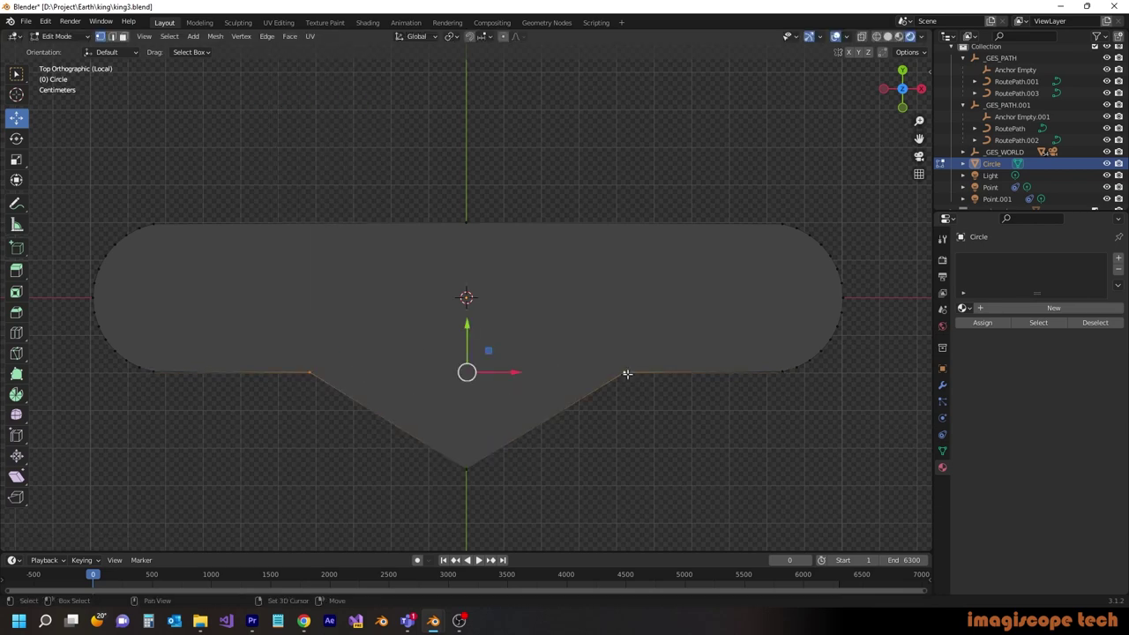
click(16, 159)
drag(516, 373, 486, 373)
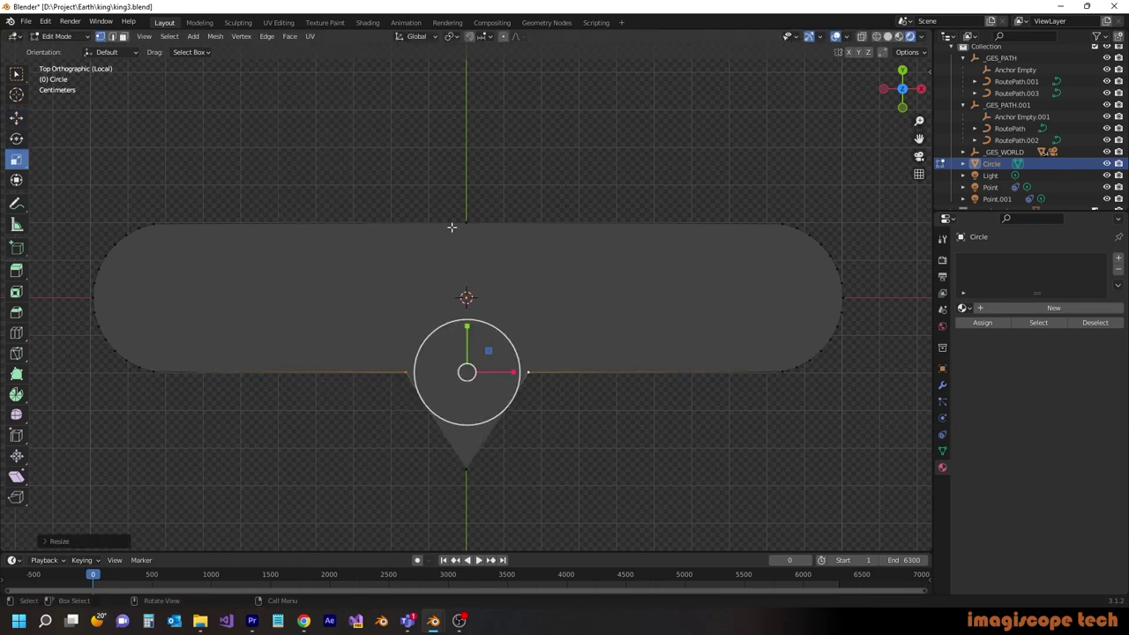
Dissolve the middle vertex on the top edge of the shape, and return to the full scene in Object Mode
click(458, 224)
key(x)
click(488, 316)
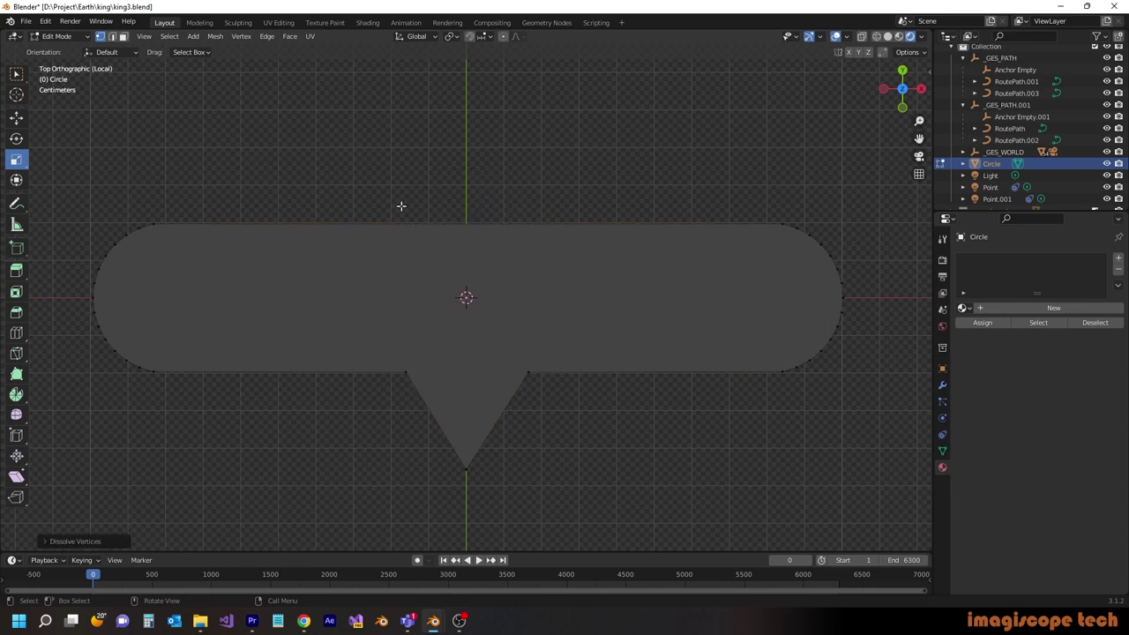
key(slash)
key(Tab)
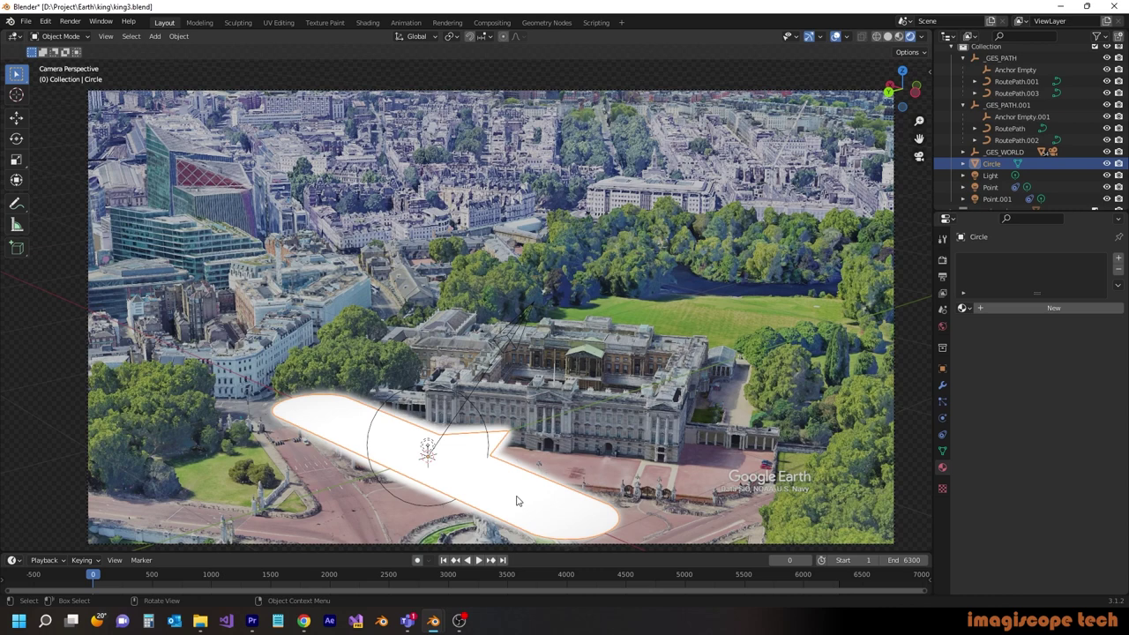
Create a new material for the marker shape with a black base color
click(1040, 307)
click(1086, 433)
drag(1099, 314, 1097, 349)
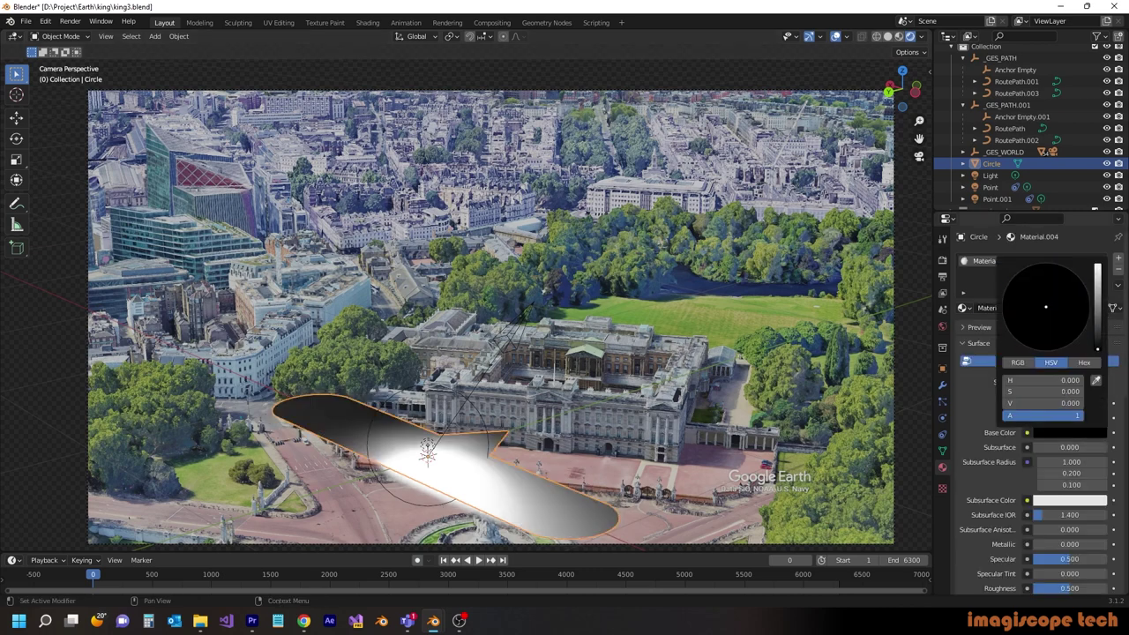
Set the marker material's Specular to 0.1 and Roughness to 0.1
scroll(1059, 442, down, 3)
click(1069, 465)
text(0.1)
key(Return)
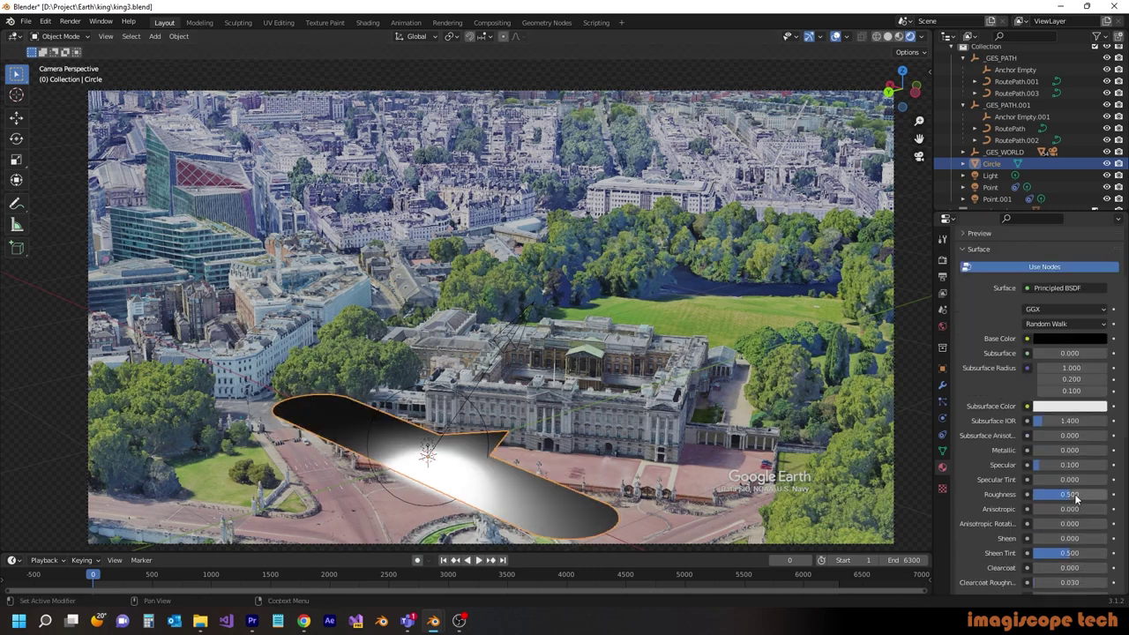
drag(1069, 494, 1038, 494)
text(0.1)
key(Return)
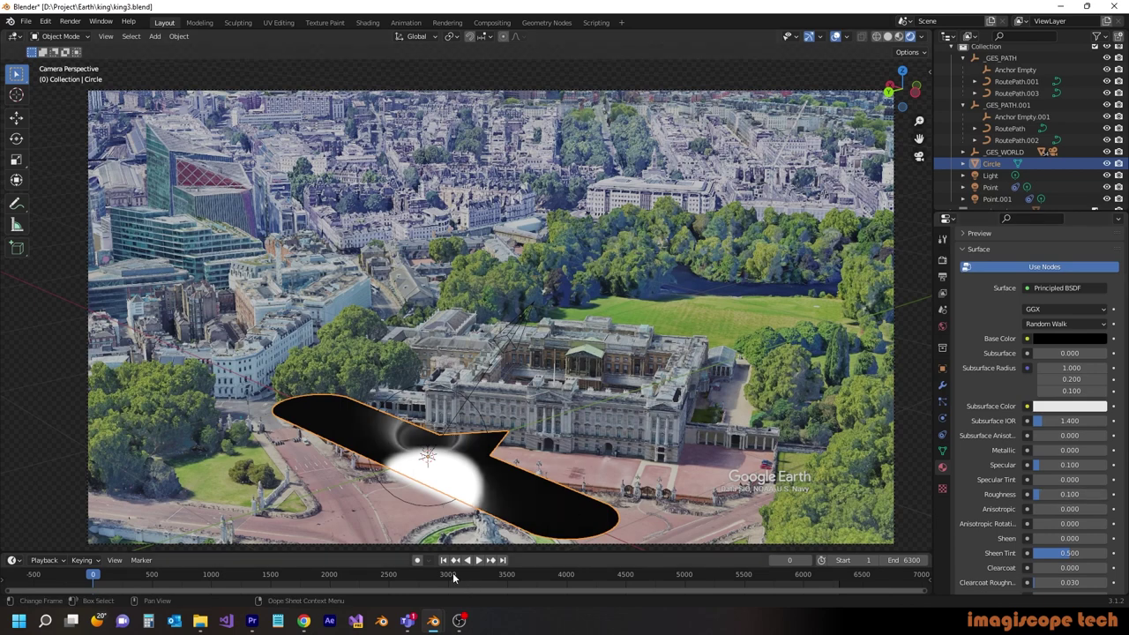
Hide the Point and Point.001 lights in the viewport
click(1107, 176)
click(1108, 176)
click(1107, 187)
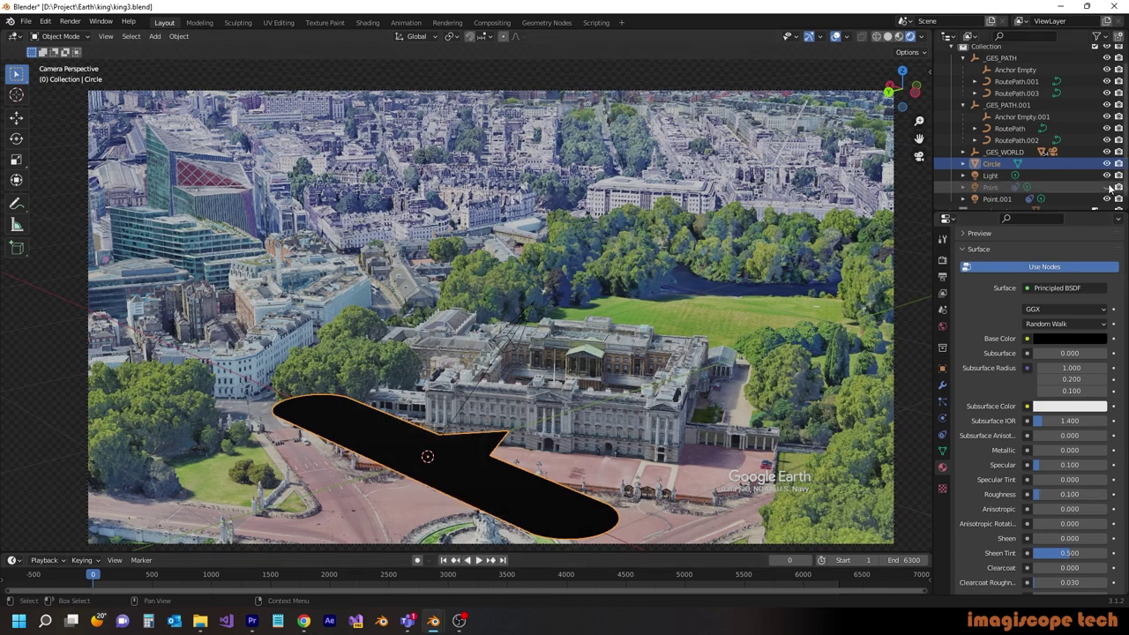
click(1107, 199)
Add a text object at the marker shape and set its horizontal alignment to Center
click(155, 37)
click(171, 96)
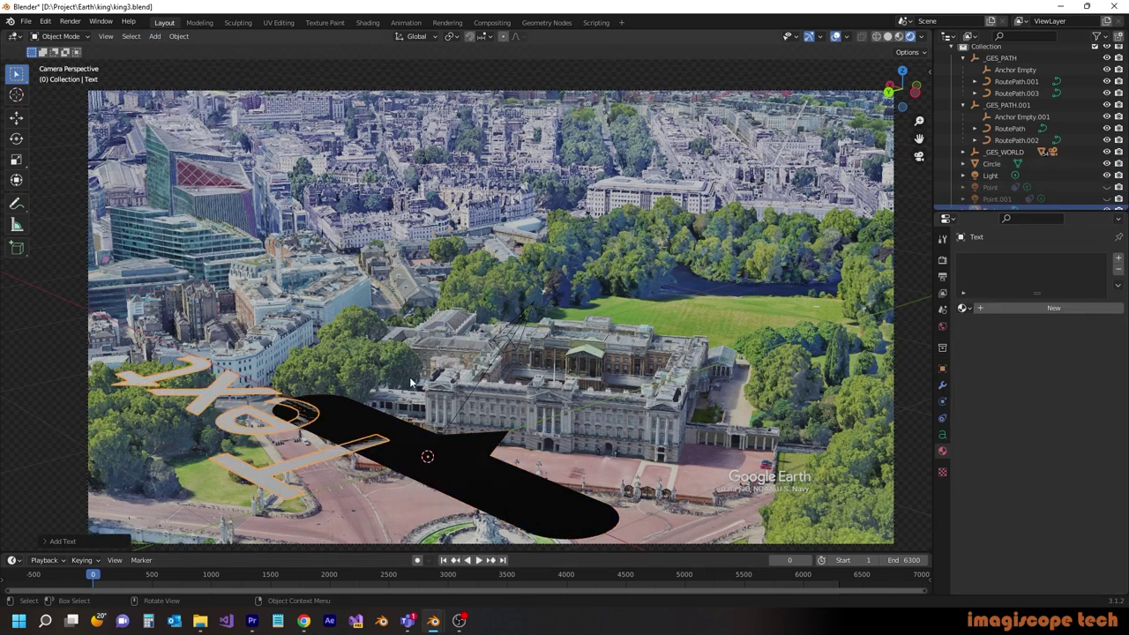
click(942, 435)
key(KP_7)
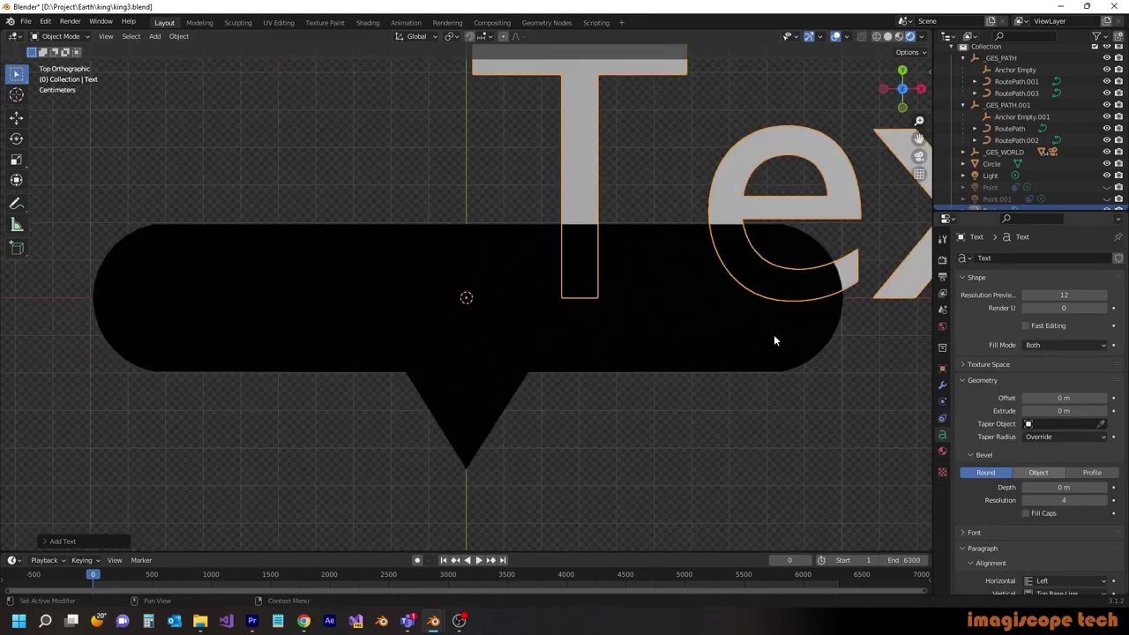
scroll(774, 335, down, 2)
scroll(1068, 441, down, 3)
click(1054, 463)
click(1052, 488)
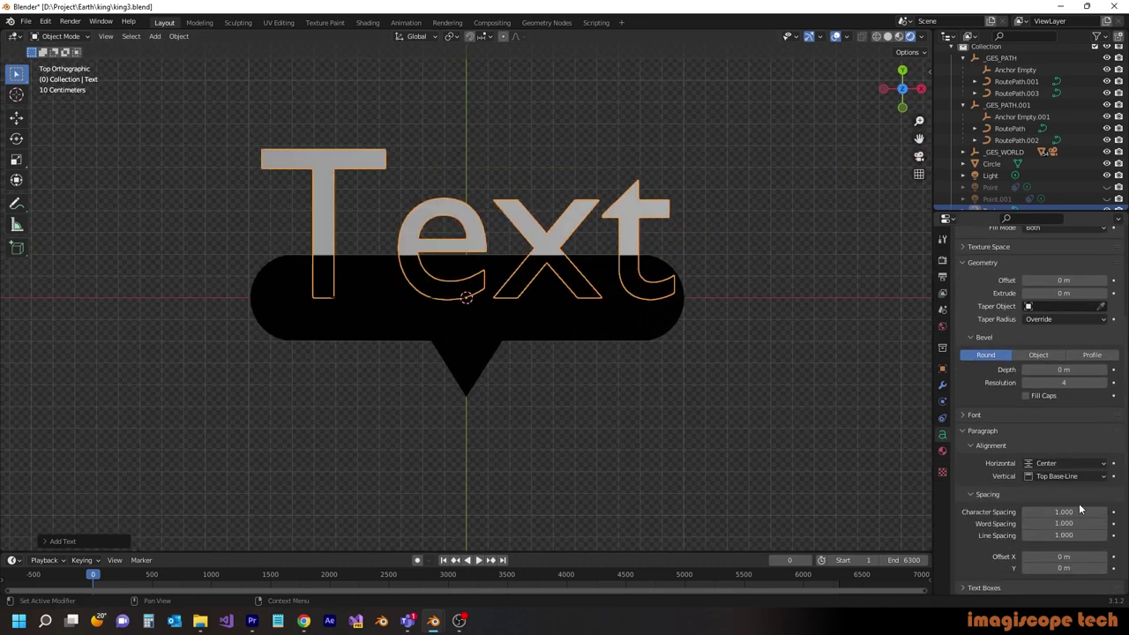
Load Impact Regular from the Windows fonts folder as the text's regular font
scroll(1079, 503, down, 1)
click(966, 399)
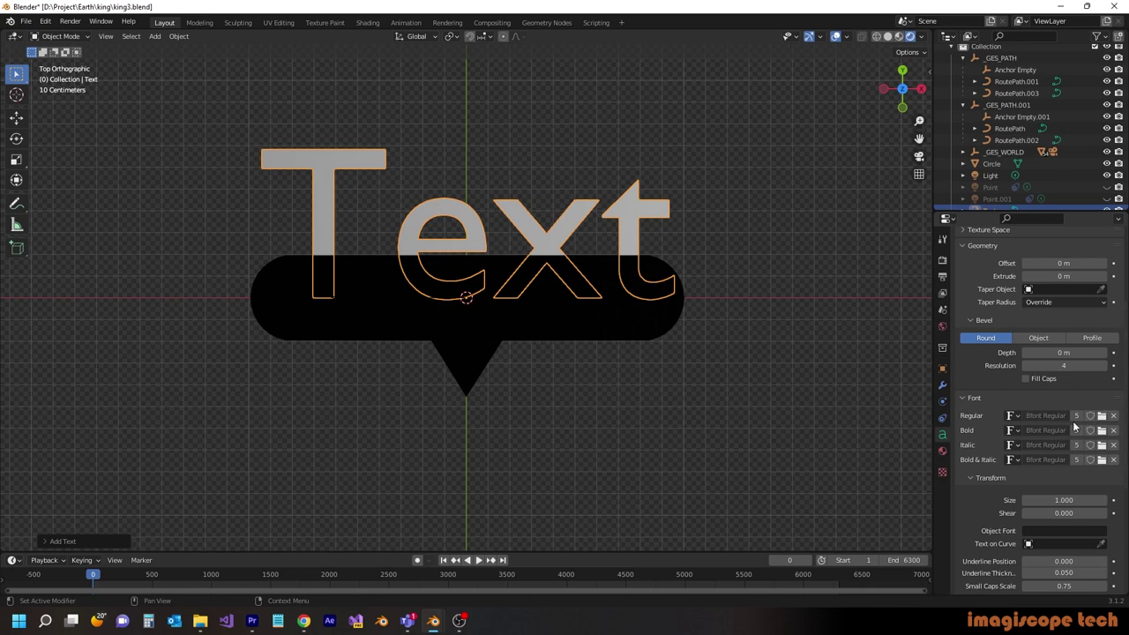
click(1010, 416)
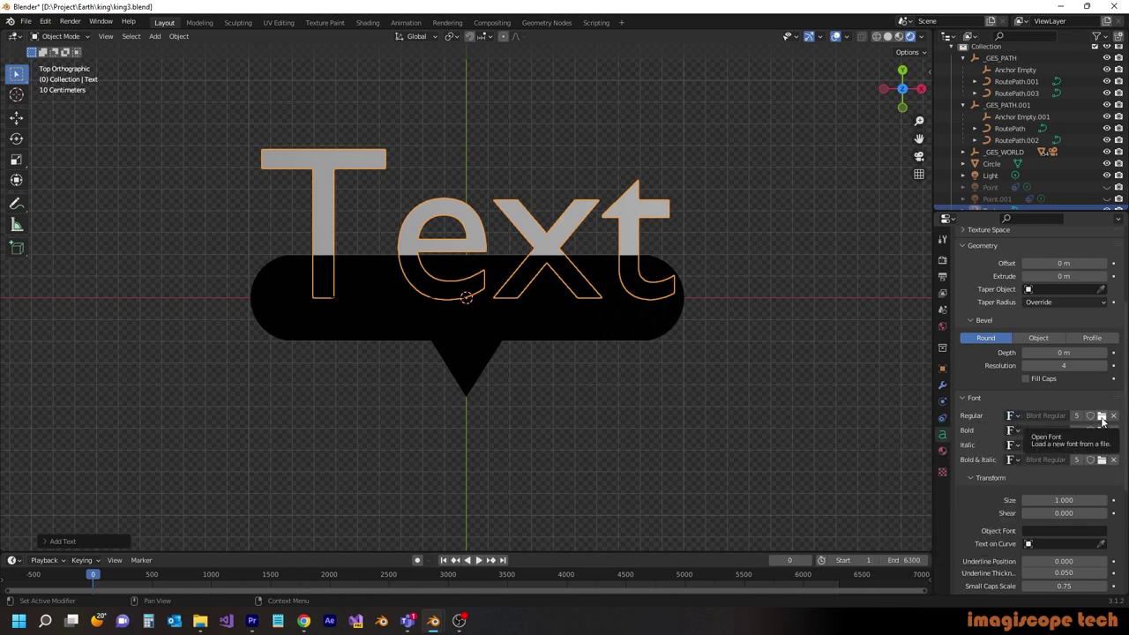
click(1102, 415)
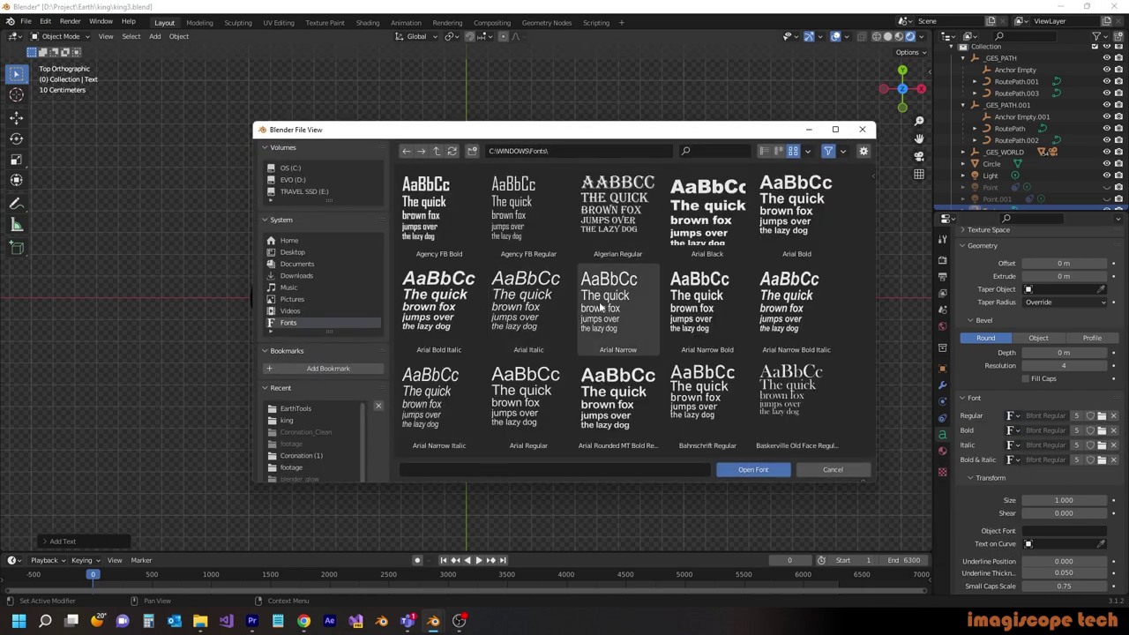
click(600, 307)
scroll(637, 355, down, 8)
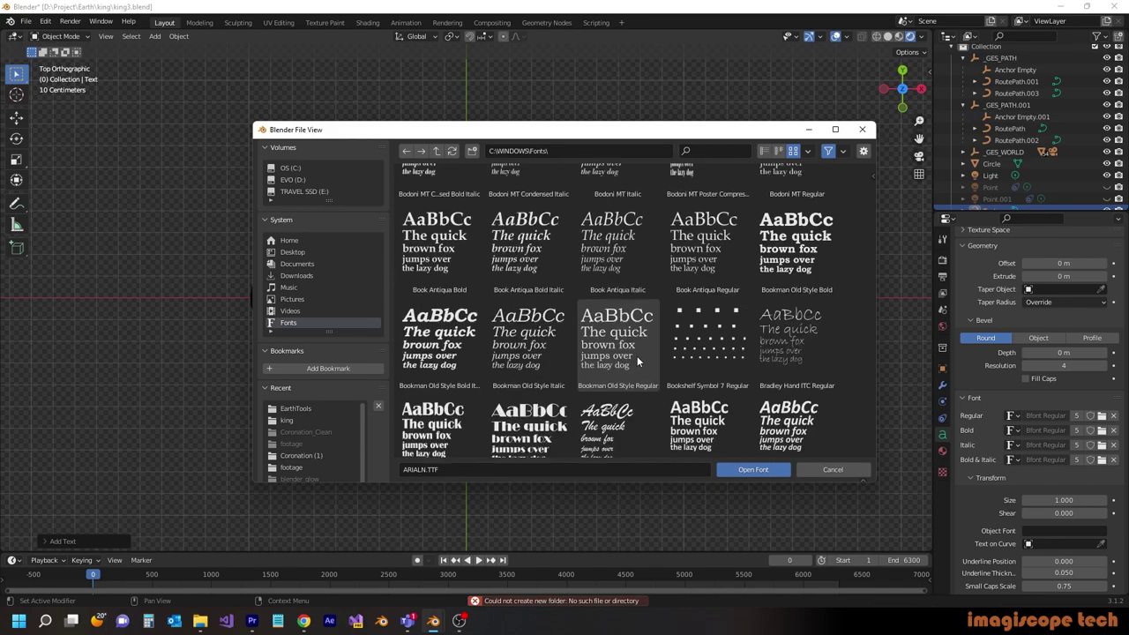
scroll(637, 355, down, 20)
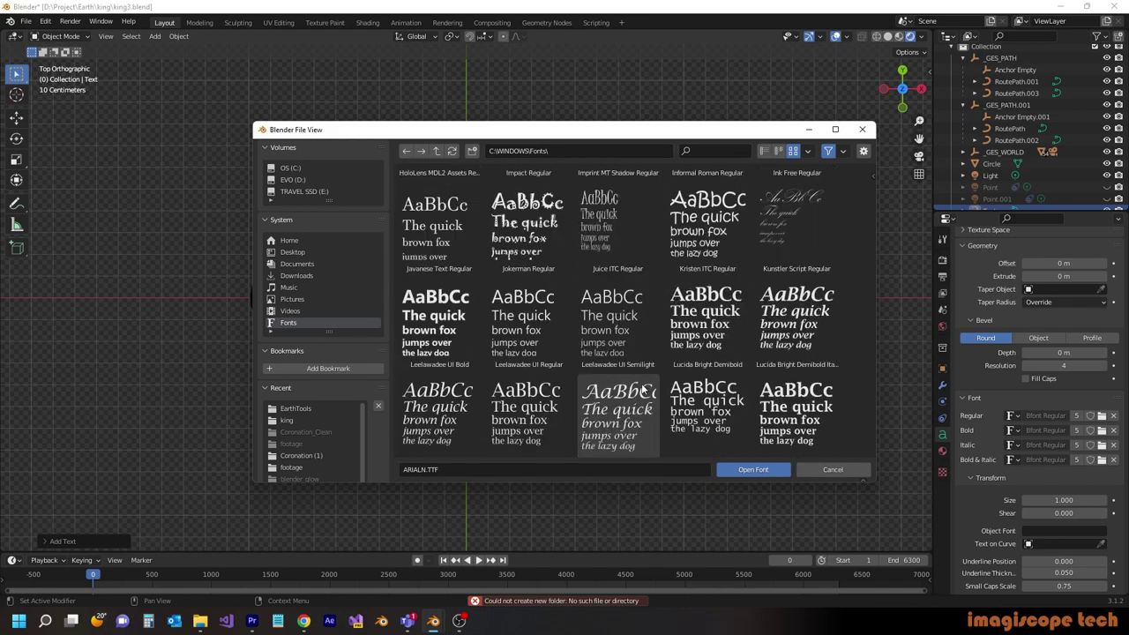
scroll(644, 388, up, 3)
double_click(540, 224)
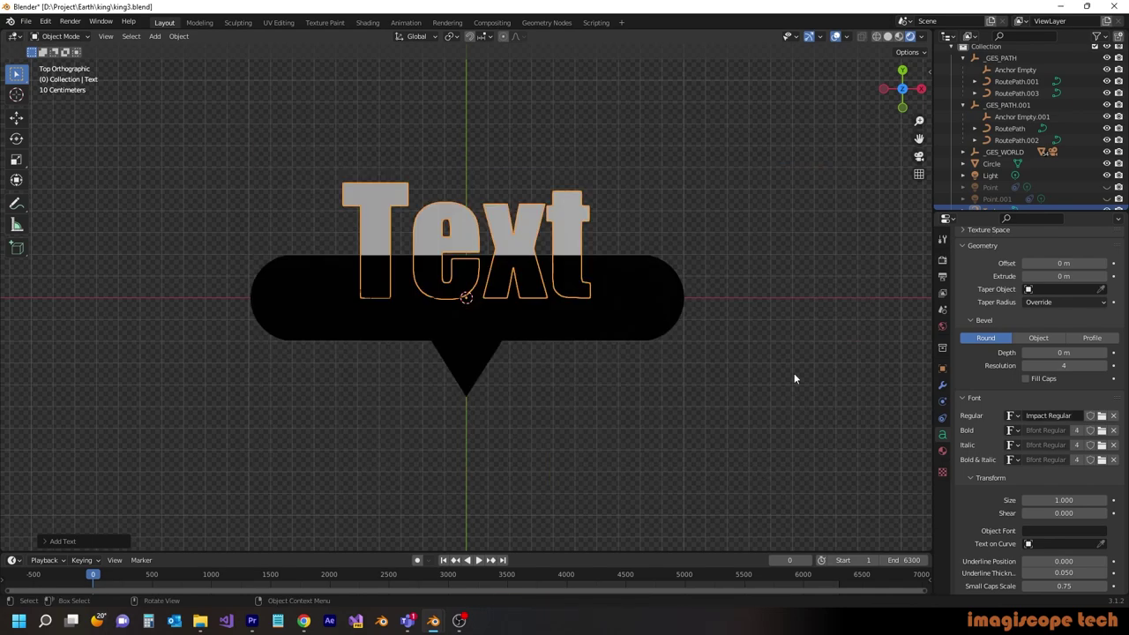
Reduce the text's font size to 0.47 so it suits the marker shape
drag(1059, 501, 1002, 501)
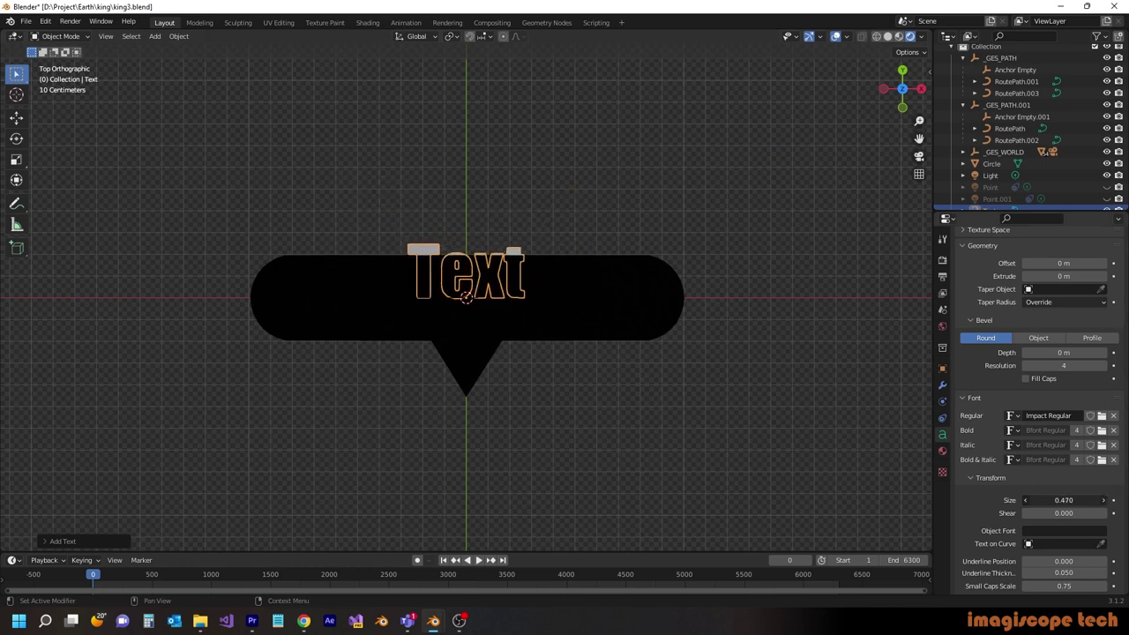
key(Tab)
key(Tab)
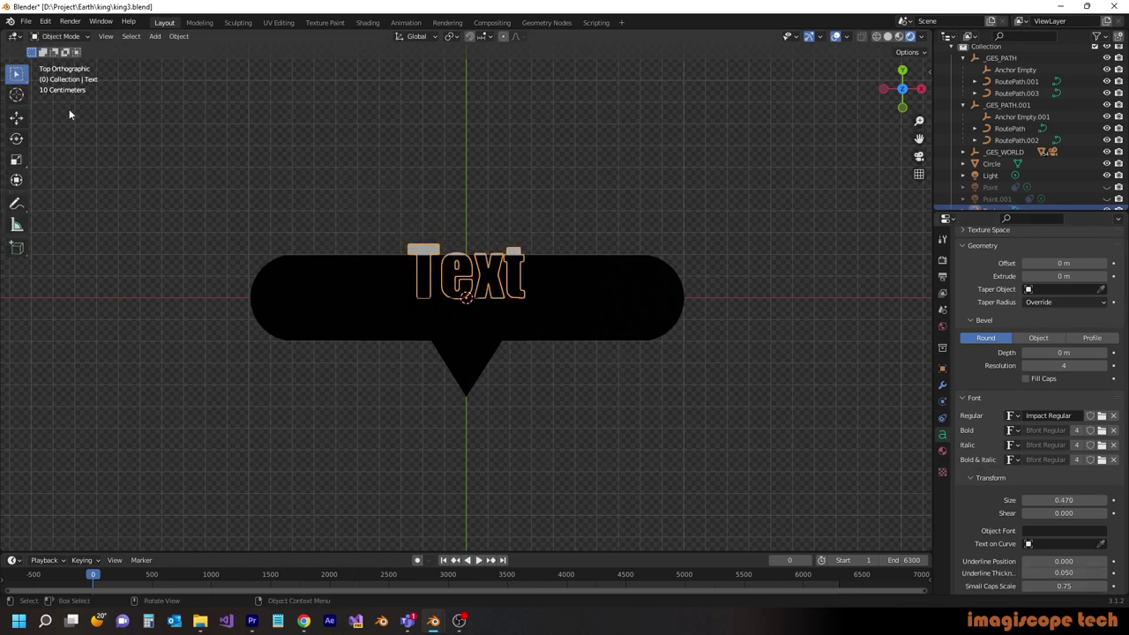
Move the marker shape along Y to sit centred behind the text, and raise the text slightly above it along Z
click(18, 118)
click(361, 273)
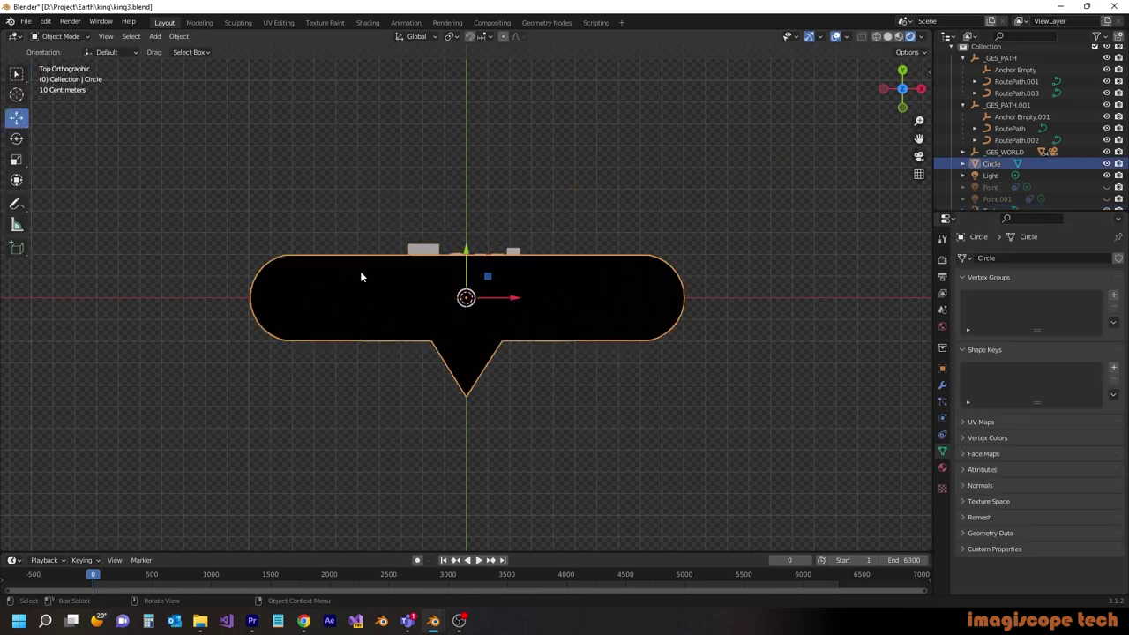
scroll(1006, 198, down, 1)
click(991, 187)
middle_drag(541, 276, 462, 269)
drag(467, 257, 467, 249)
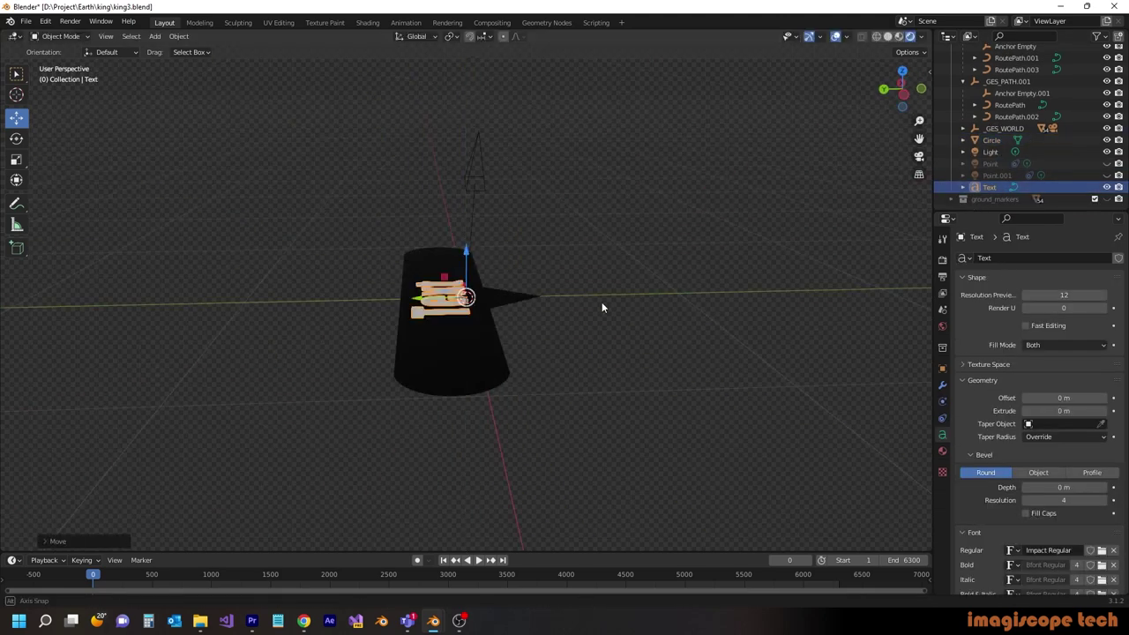
middle_drag(601, 302, 521, 372)
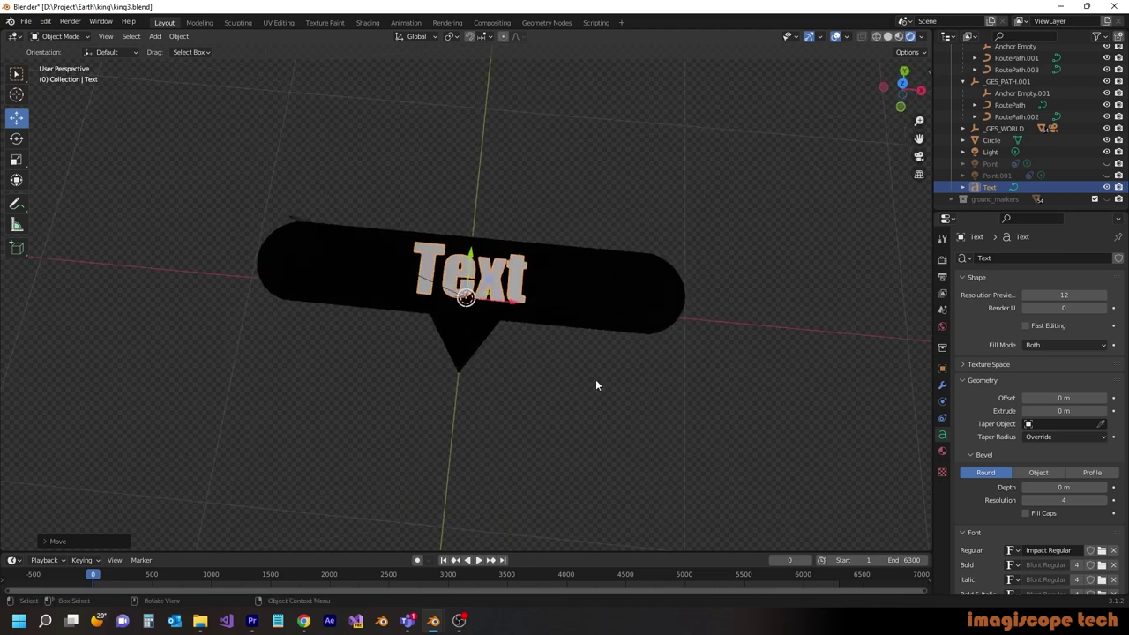
Give the text the black material and the marker shape a white material
click(596, 384)
click(469, 362)
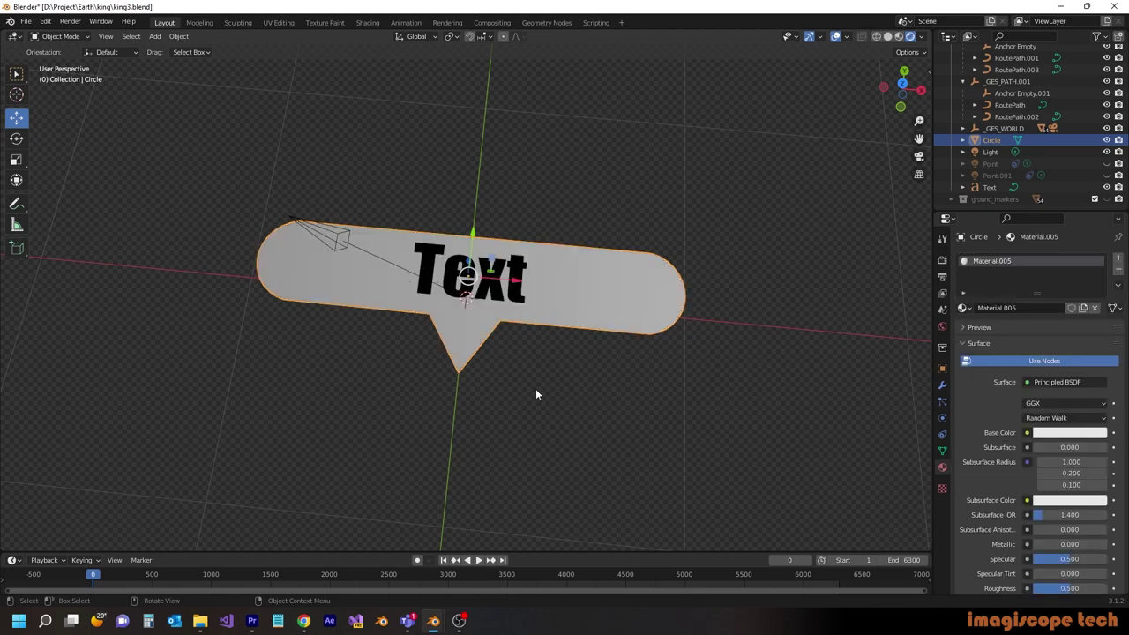
click(547, 391)
Add a Plain Axes empty at the scene origin
key(KP_0)
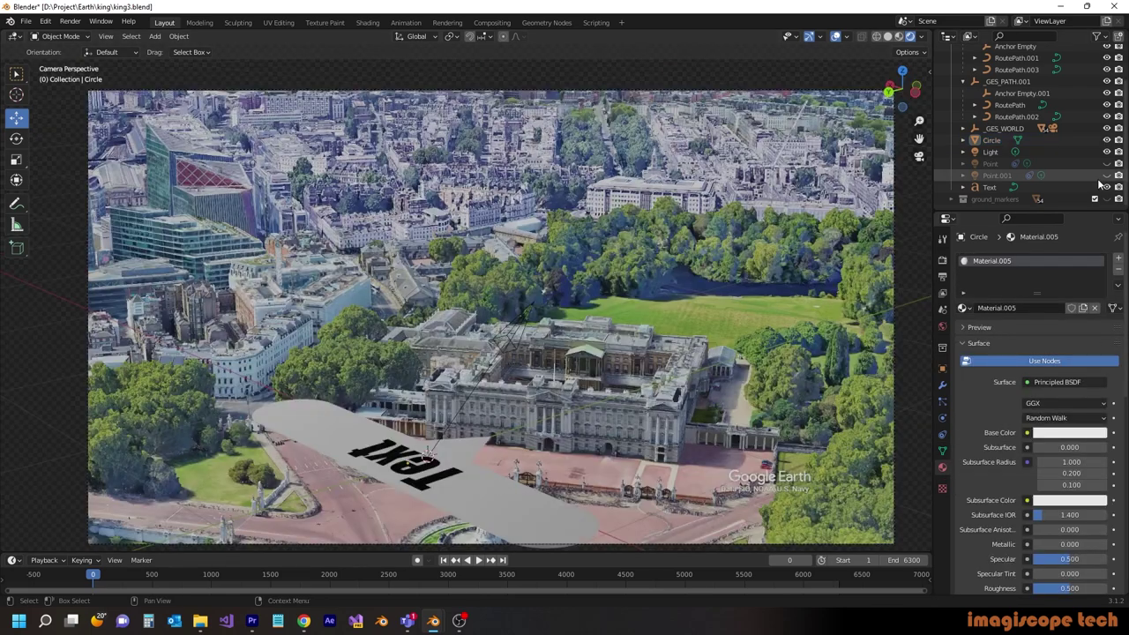
click(155, 36)
mouse_move(181, 208)
mouse_move(173, 166)
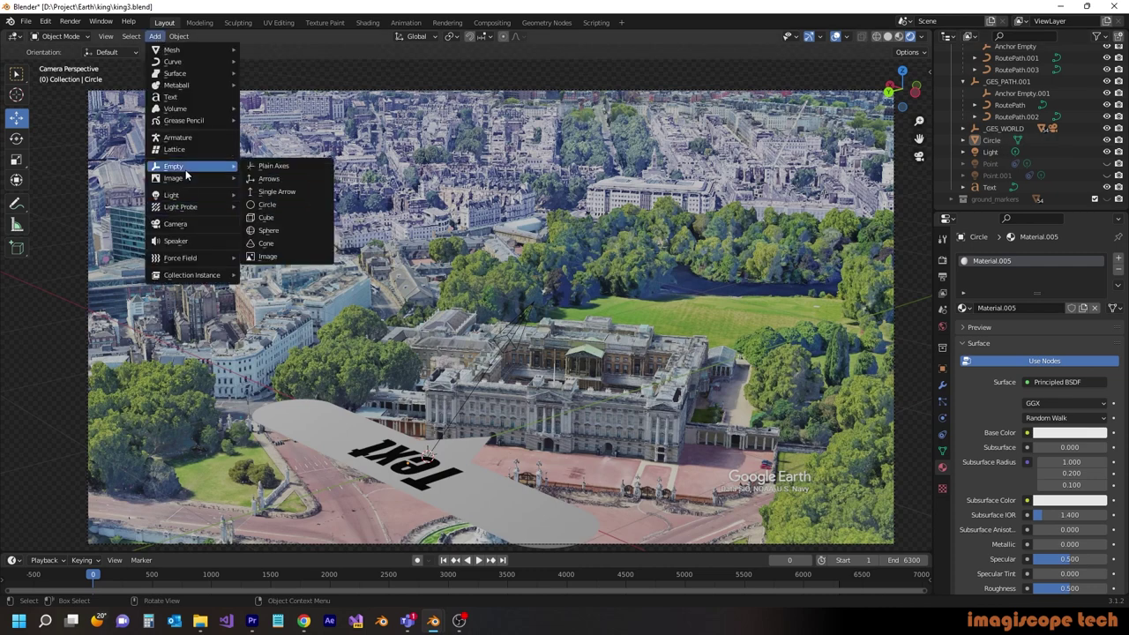
click(273, 169)
Select the marker shape and text together and move them along Y until the pointer tip sits just above the empty
key(KP_7)
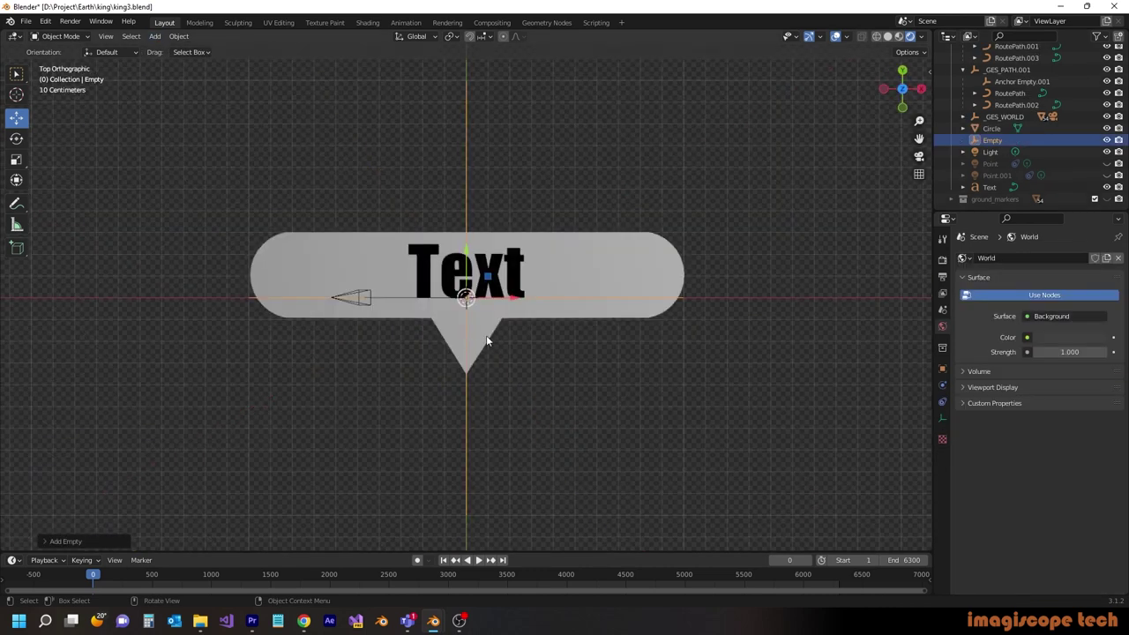
click(486, 335)
shift+click(476, 274)
drag(469, 242, 469, 150)
key(Escape)
Rename the new empty as Template1
click(468, 298)
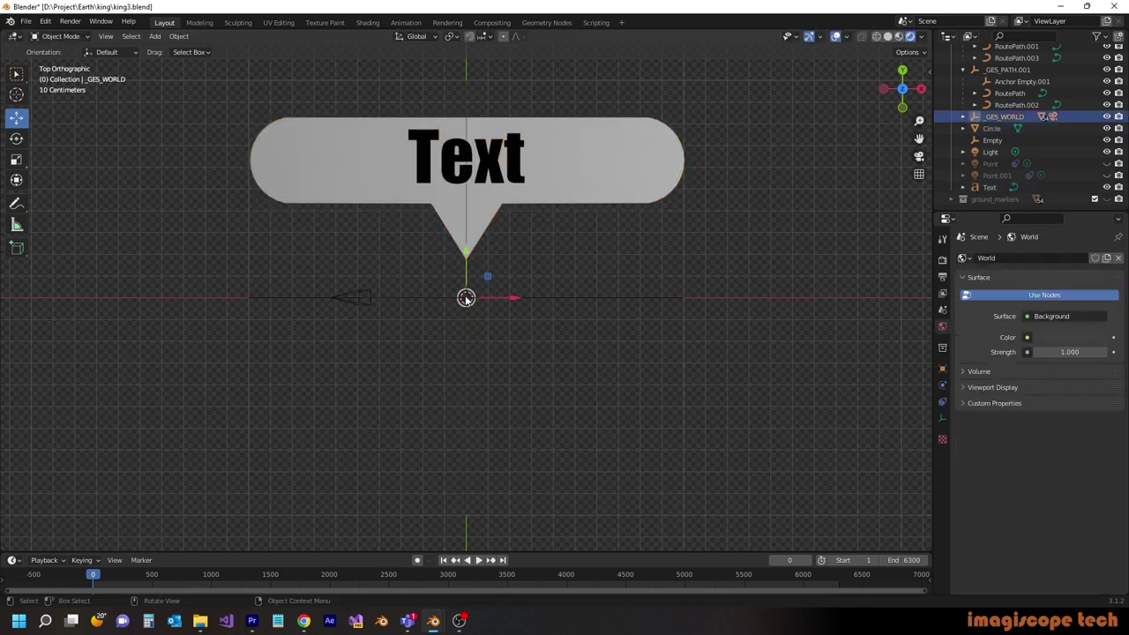
double_click(994, 141)
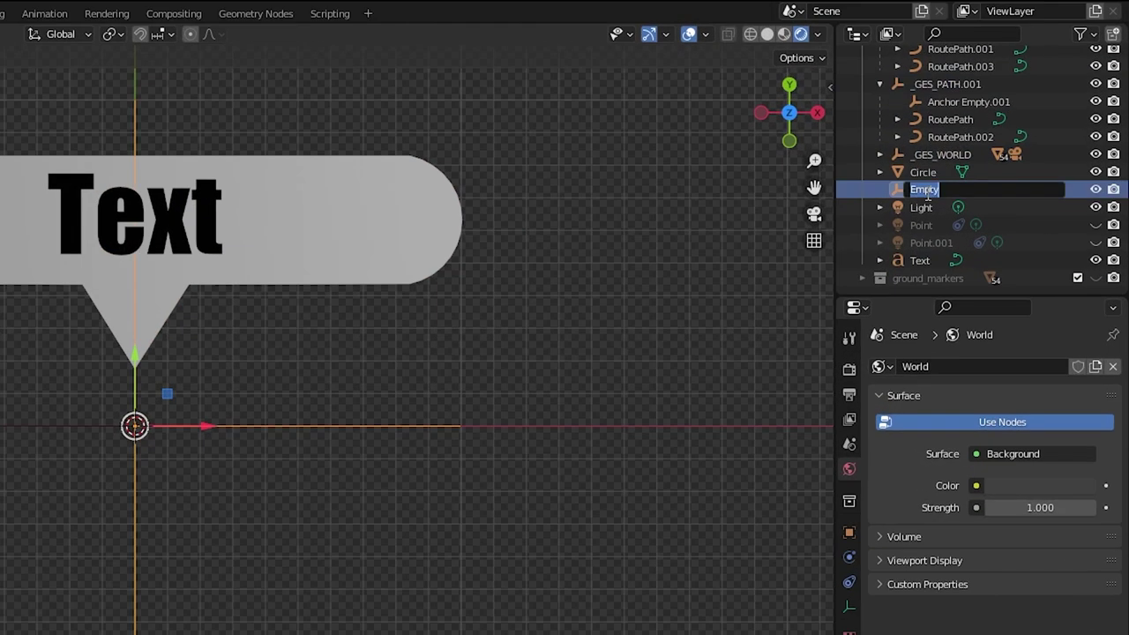
text(Tenplate1)
key(Return)
Parent the Text and Circle objects to the Template1 empty
click(920, 261)
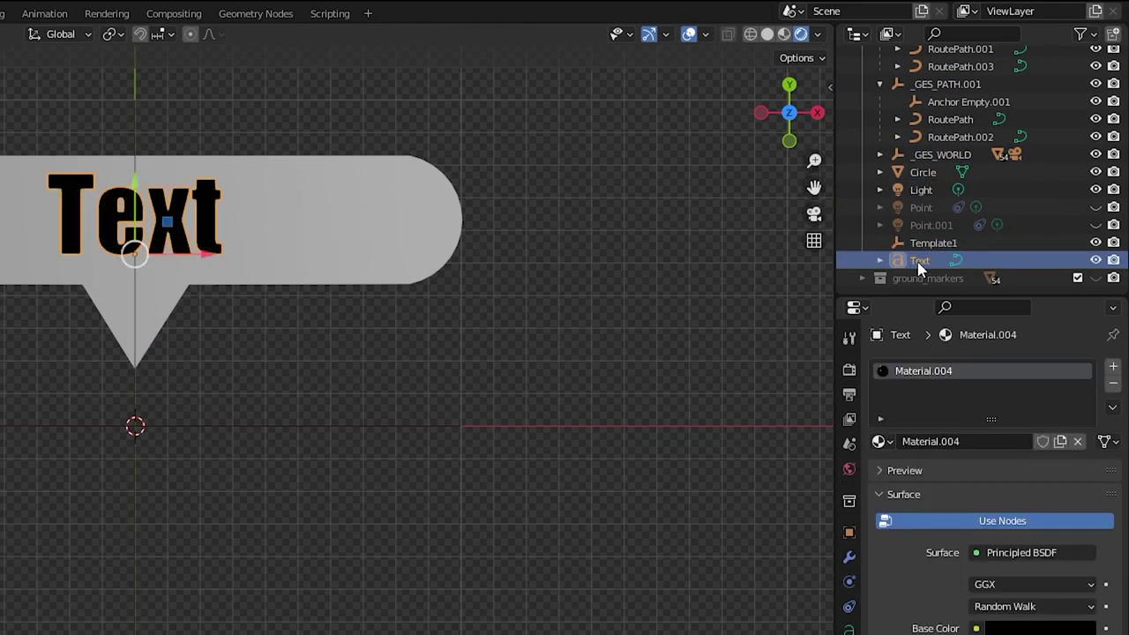
drag(920, 265, 932, 242)
click(923, 191)
drag(924, 194, 933, 258)
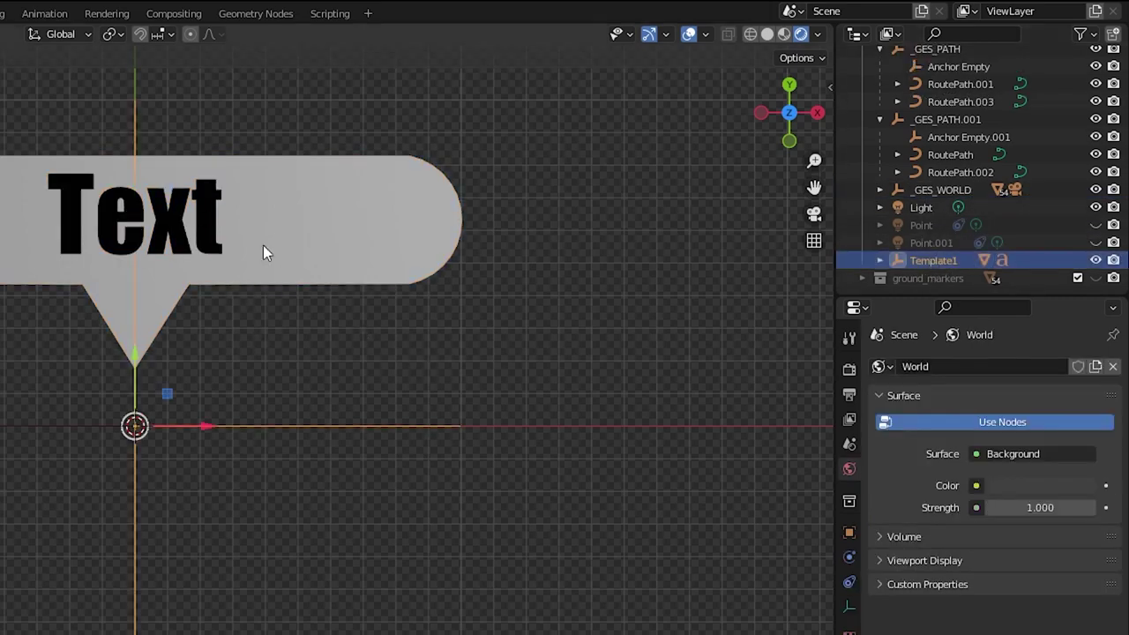
Duplicate the Template1 empty and leave the copy at the original position
click(299, 254)
click(944, 262)
key(shift+d)
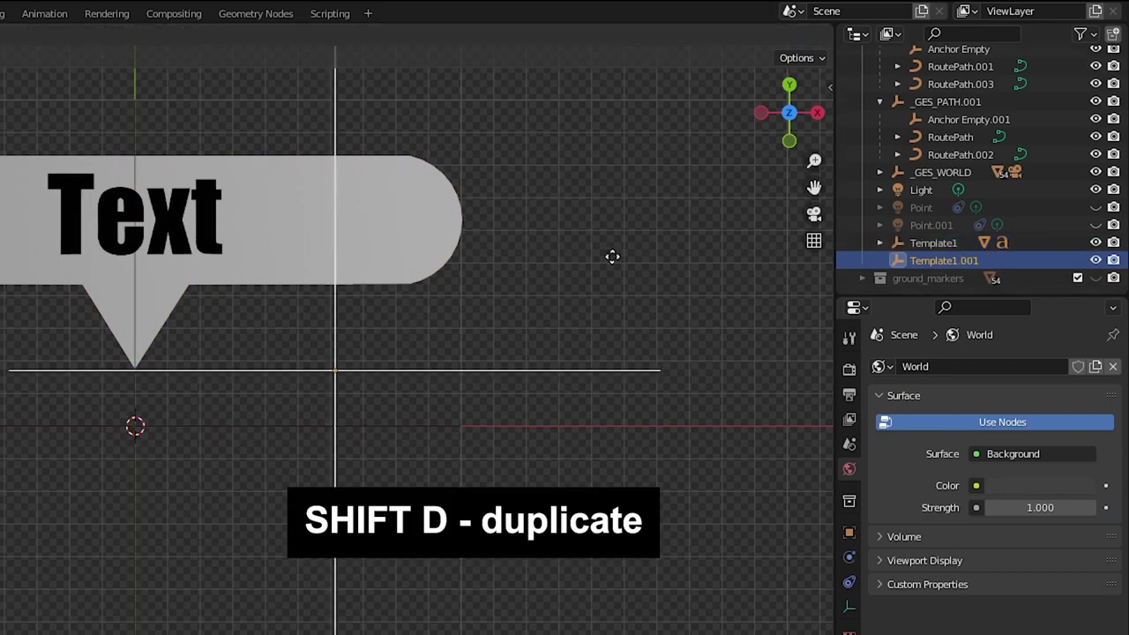
right_click(669, 311)
Duplicate Template1's Circle and Text and parent the copies to the Template1.001 empty
click(880, 242)
click(951, 278)
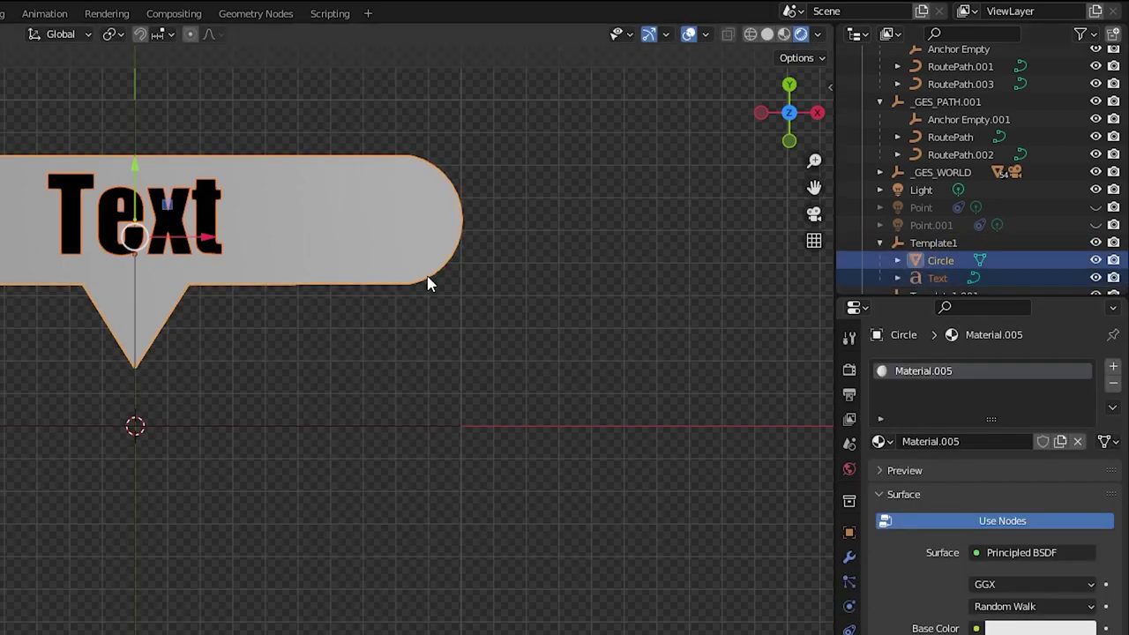
scroll(956, 253, down, 2)
shift+click(955, 245)
drag(938, 209, 935, 263)
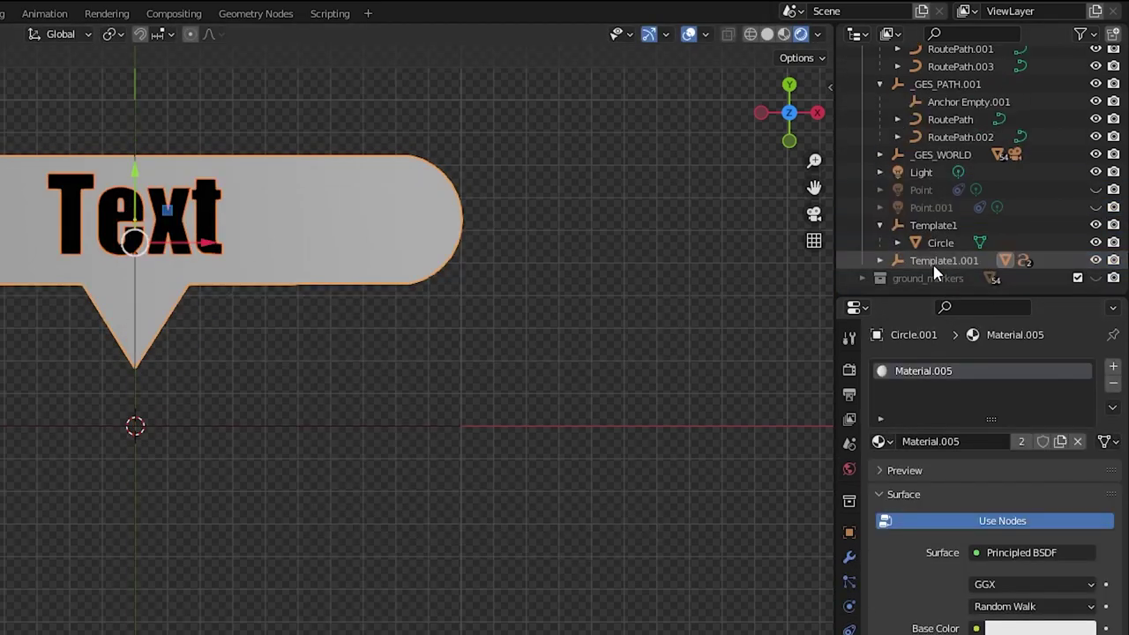
Expand both template groups and move the original Text back under Template1
click(938, 226)
click(963, 263)
click(898, 242)
scroll(976, 242, down, 1)
click(898, 225)
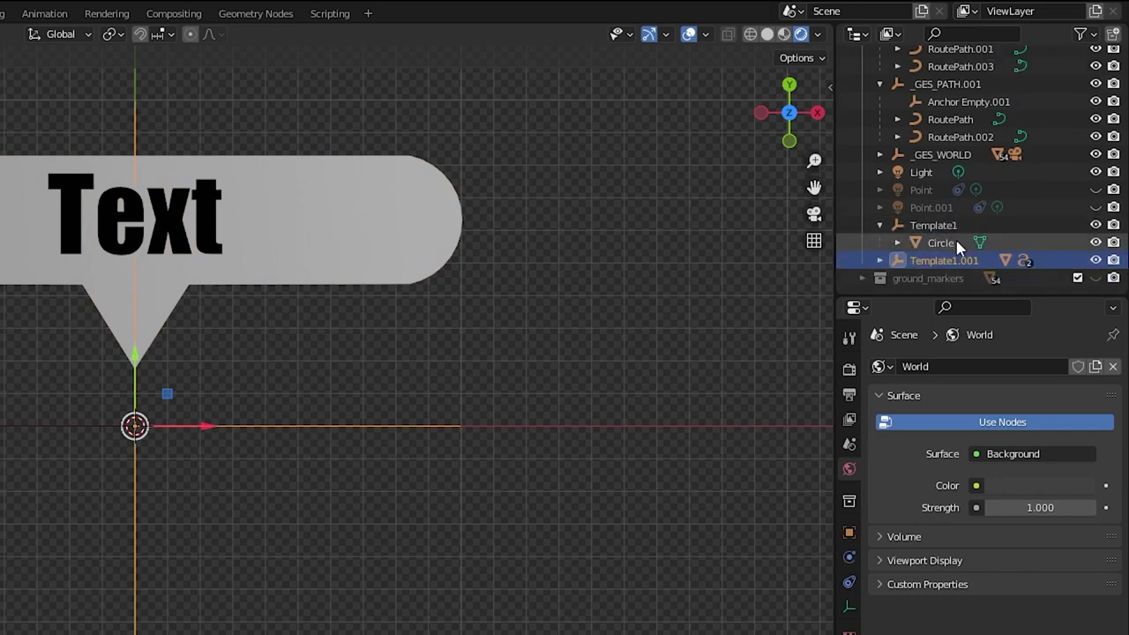
click(880, 261)
scroll(953, 258, down, 2)
click(942, 263)
drag(926, 251, 934, 173)
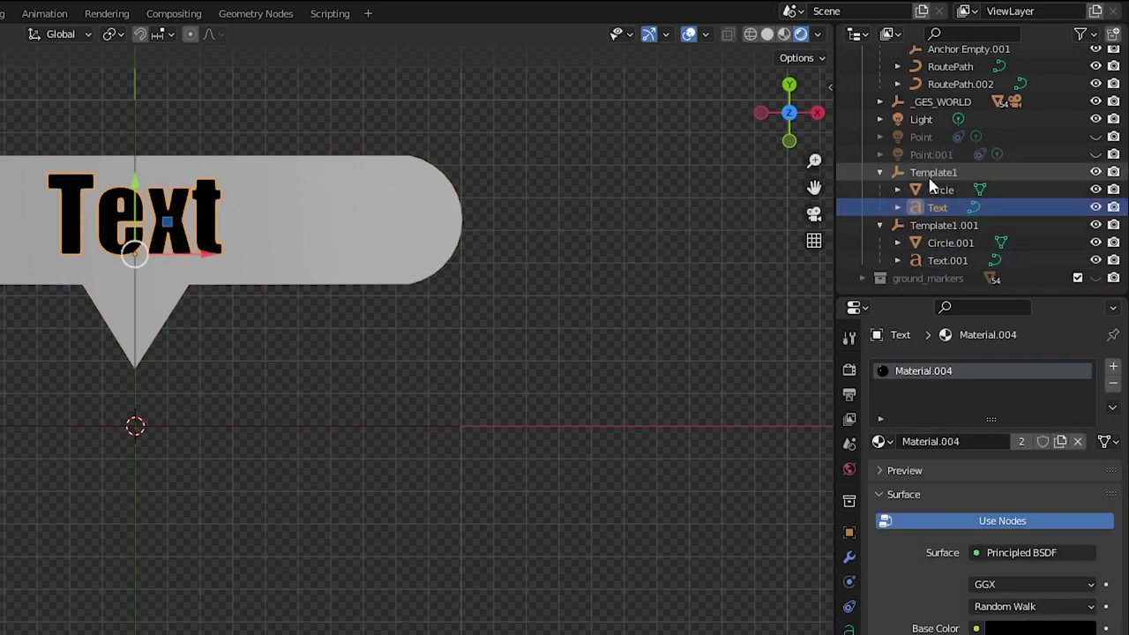
Hide Template1's Circle and Text objects in the viewport
click(951, 243)
click(939, 225)
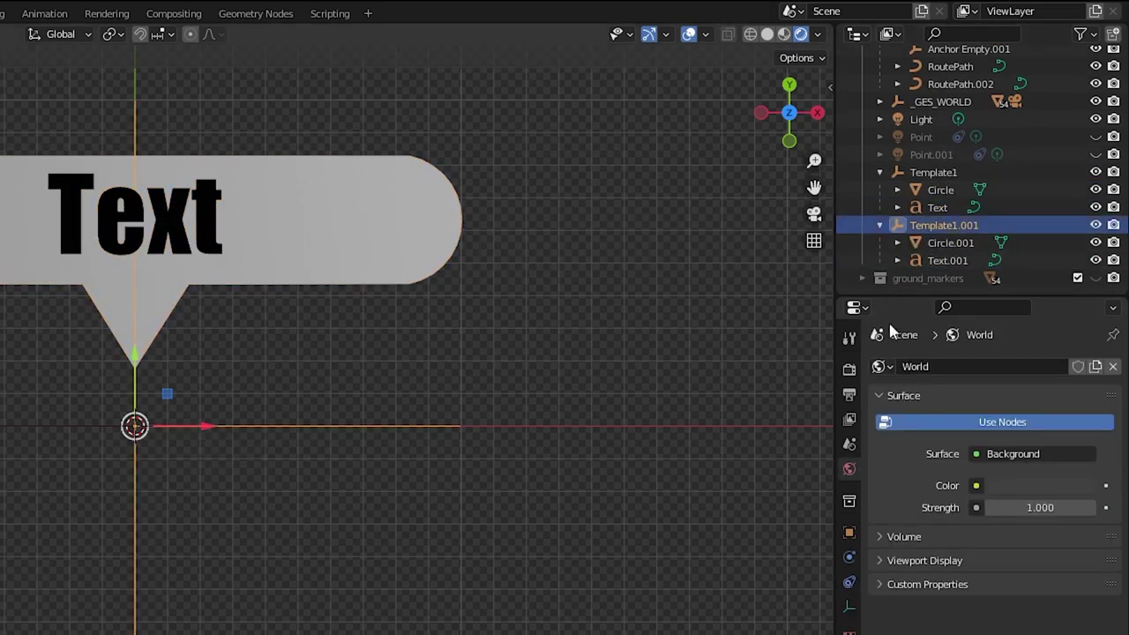
click(1096, 208)
click(1096, 190)
In Edit Mode, select the upper vertices of Circle.001 and move them up along Y to make the label taller
click(949, 260)
click(356, 212)
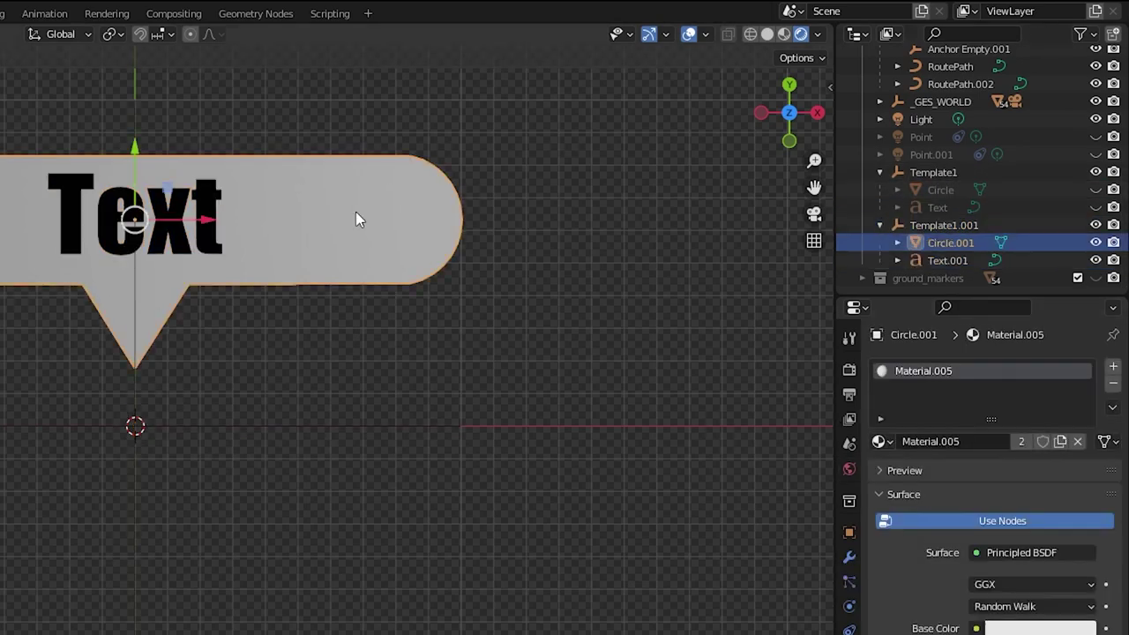
key(Tab)
scroll(356, 212, up, 2)
scroll(82, 136, down, 2)
drag(216, 104, 744, 164)
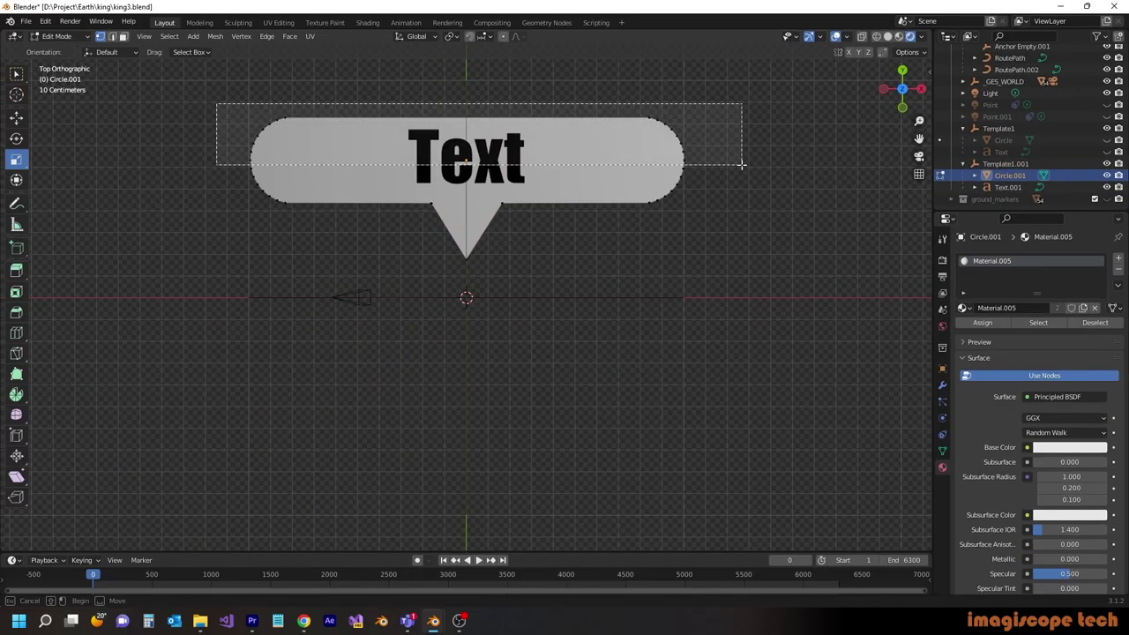
click(16, 119)
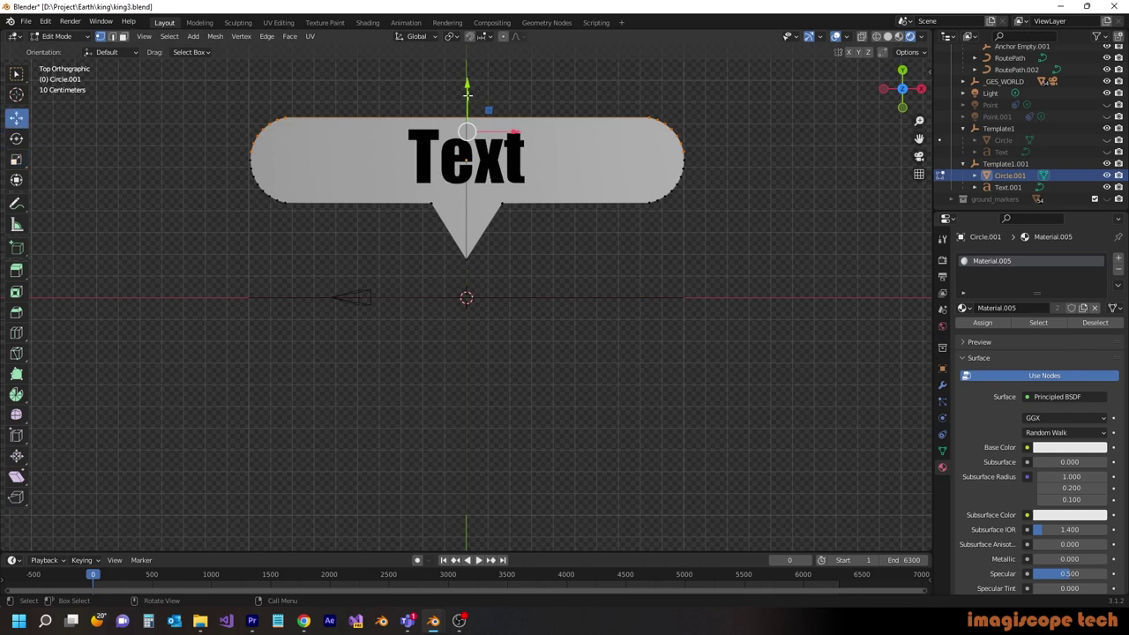
drag(467, 90, 467, 17)
Remove the extra vertices on the two sides of the enlarged label shape, keeping its face, and return to Object Mode
click(250, 159)
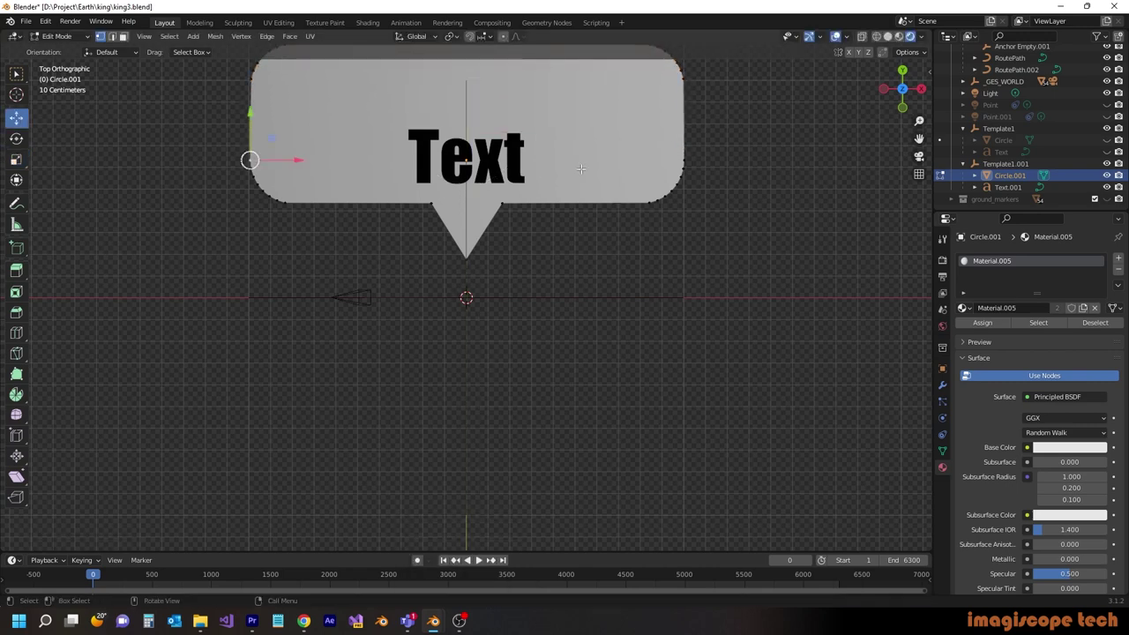
shift+click(683, 160)
key(x)
click(645, 186)
click(505, 200)
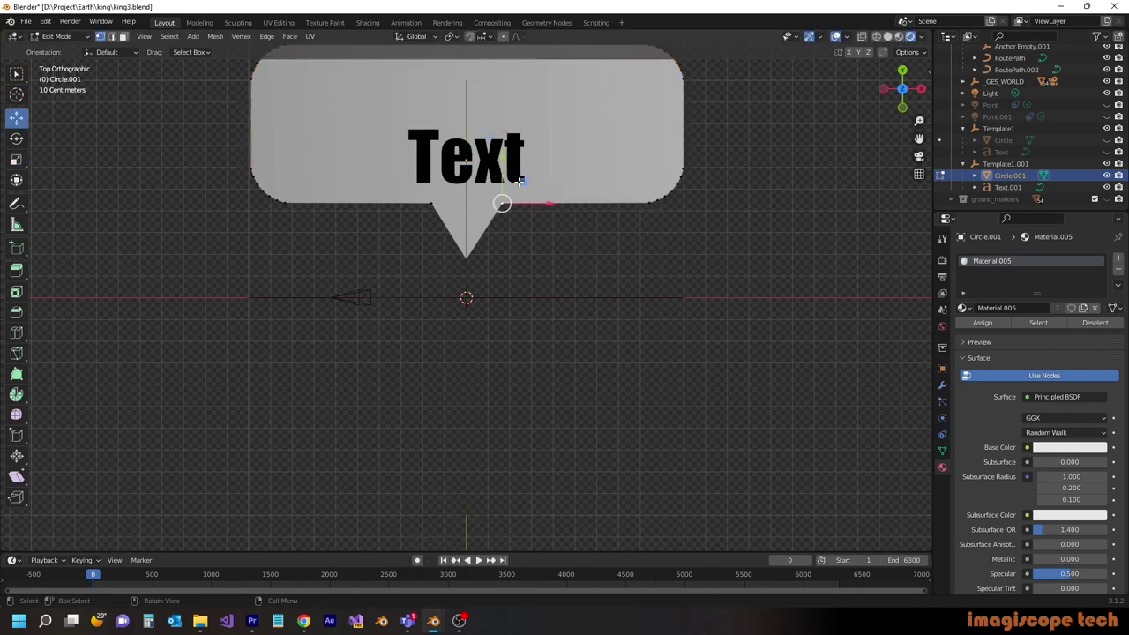
key(Tab)
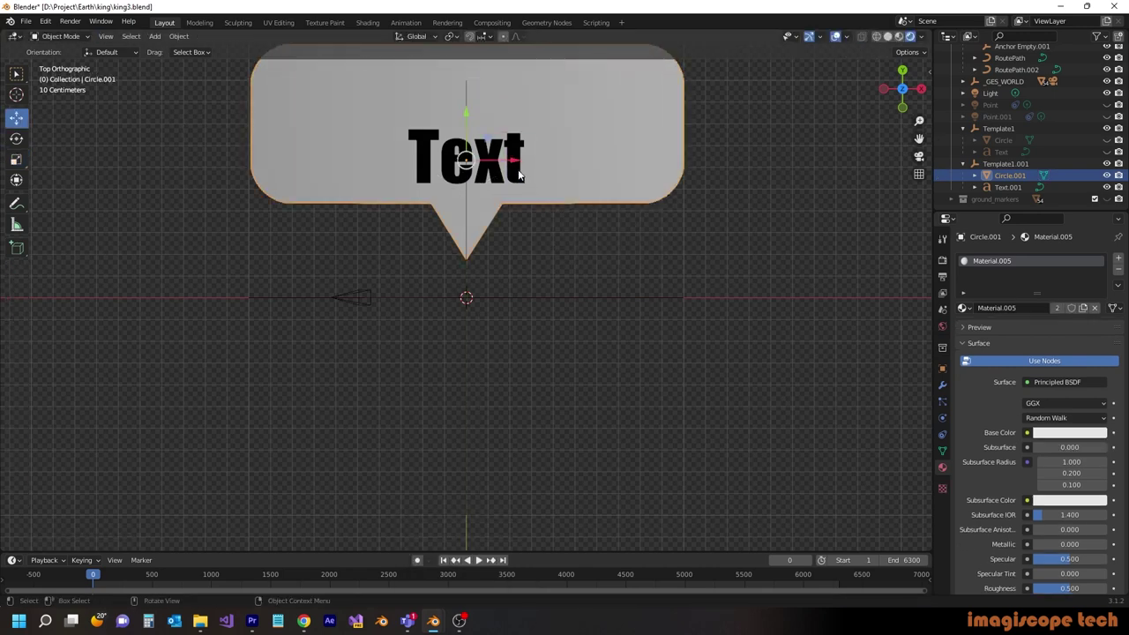
Move Text.001 up within the taller label and add "Second Line" as a second line of text below "Text"
drag(517, 157, 504, 106)
key(Tab)
key(Return)
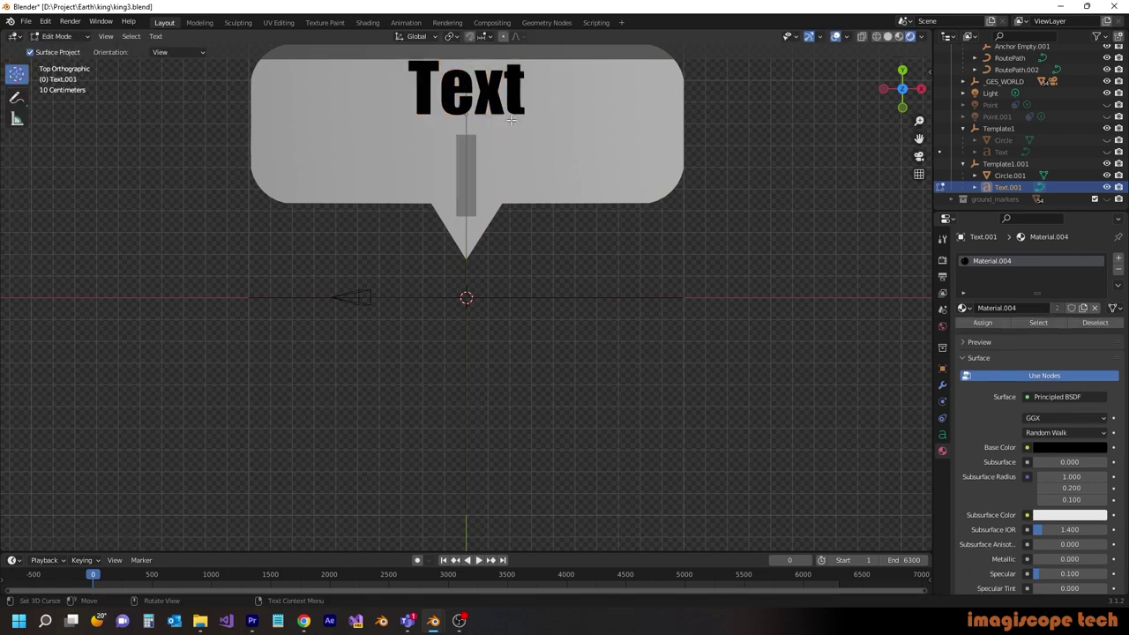
text(Second Line)
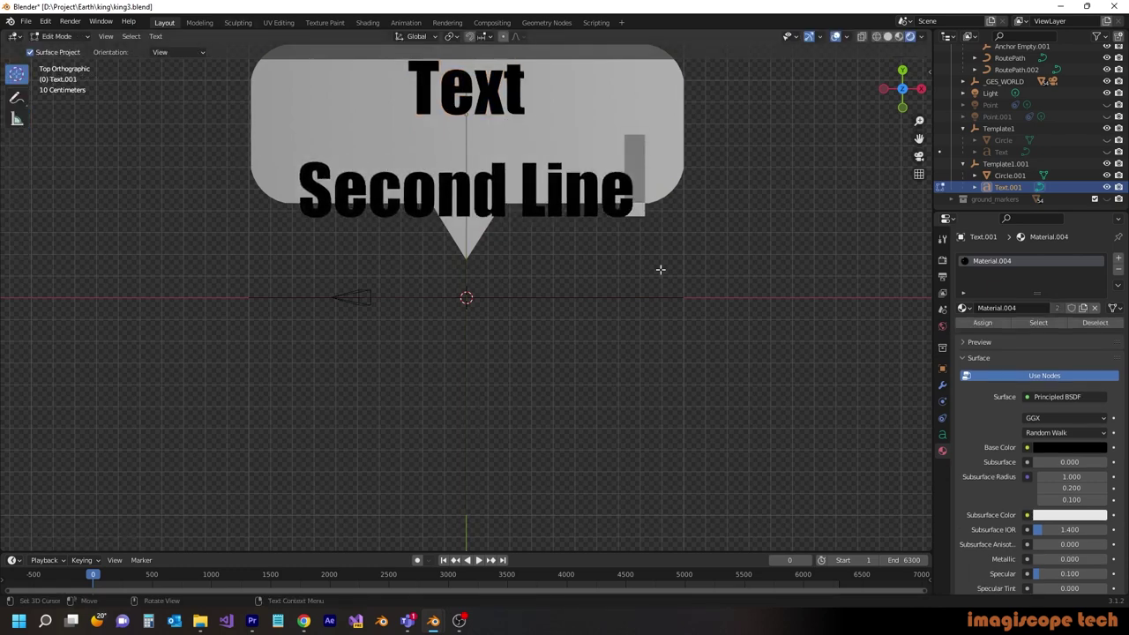
Set the line spacing of the two-line Text.001 object to 0.600 and deselect it
click(942, 435)
key(Tab)
scroll(1068, 405, down, 10)
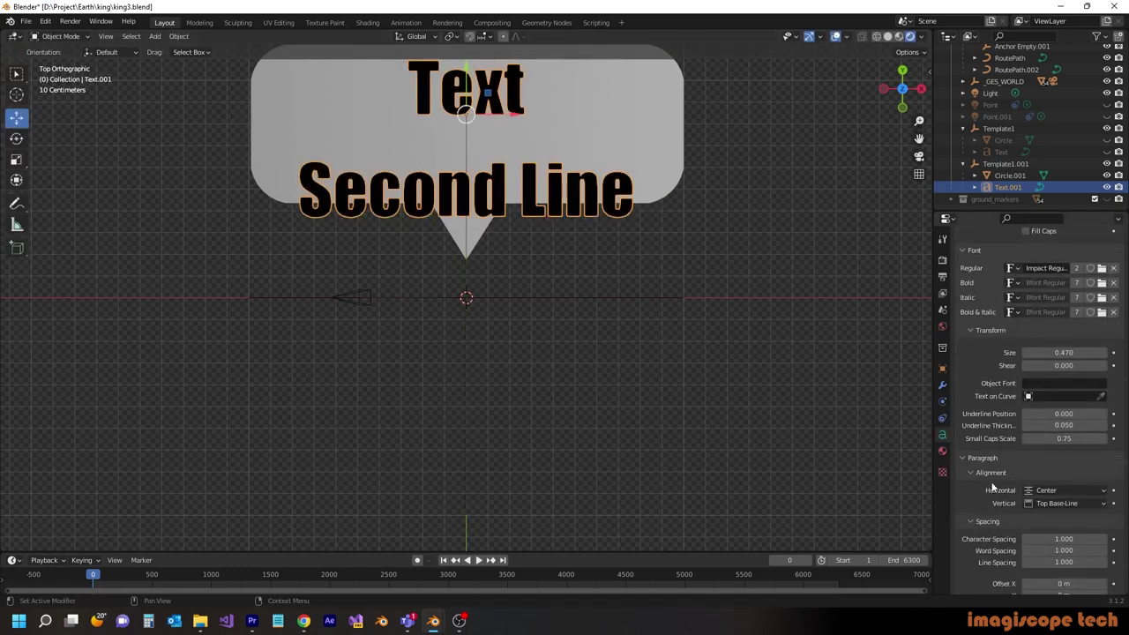
scroll(1077, 477, down, 2)
drag(1078, 518, 1046, 518)
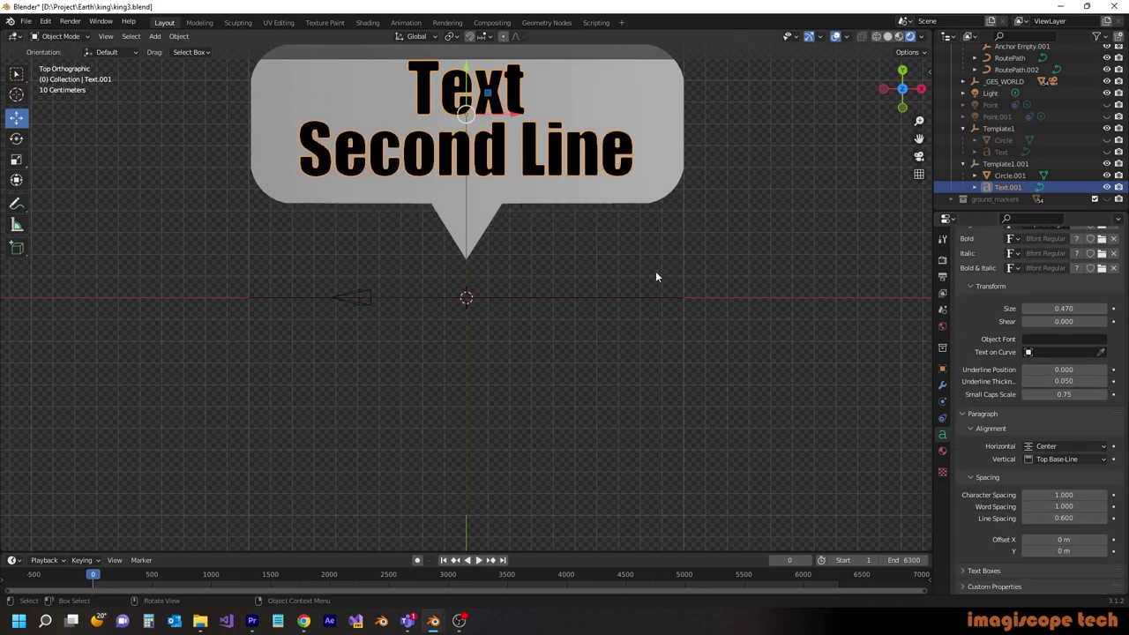
click(746, 252)
Create a new collection named Templates directly under the Scene Collection
scroll(965, 199, up, 3)
click(987, 65)
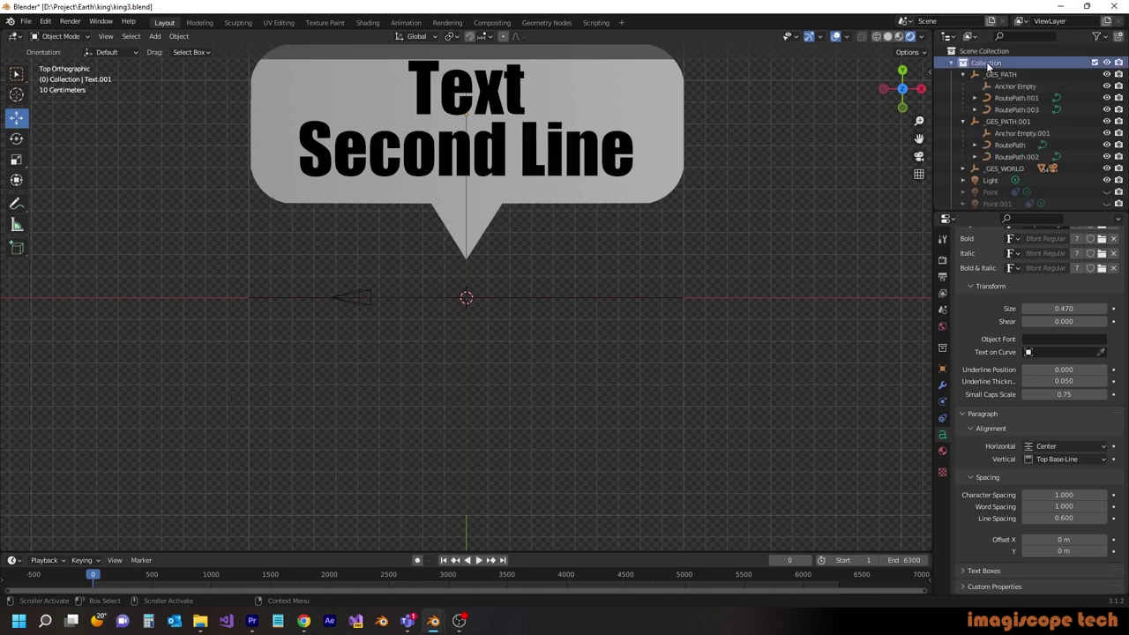
click(1118, 36)
drag(993, 74, 982, 51)
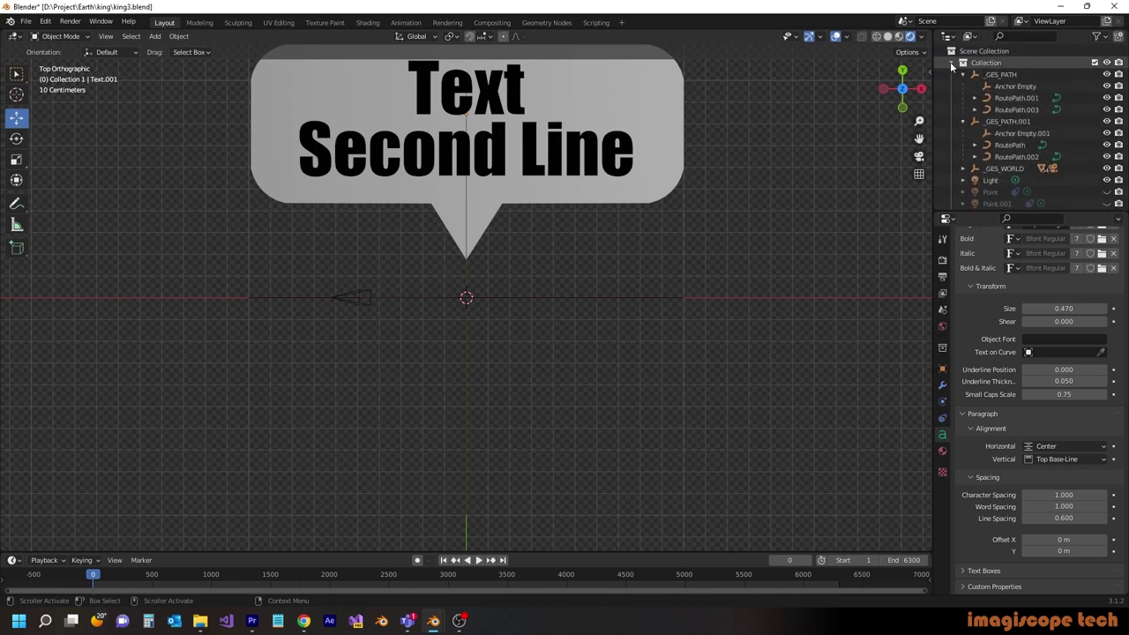
click(952, 63)
click(992, 86)
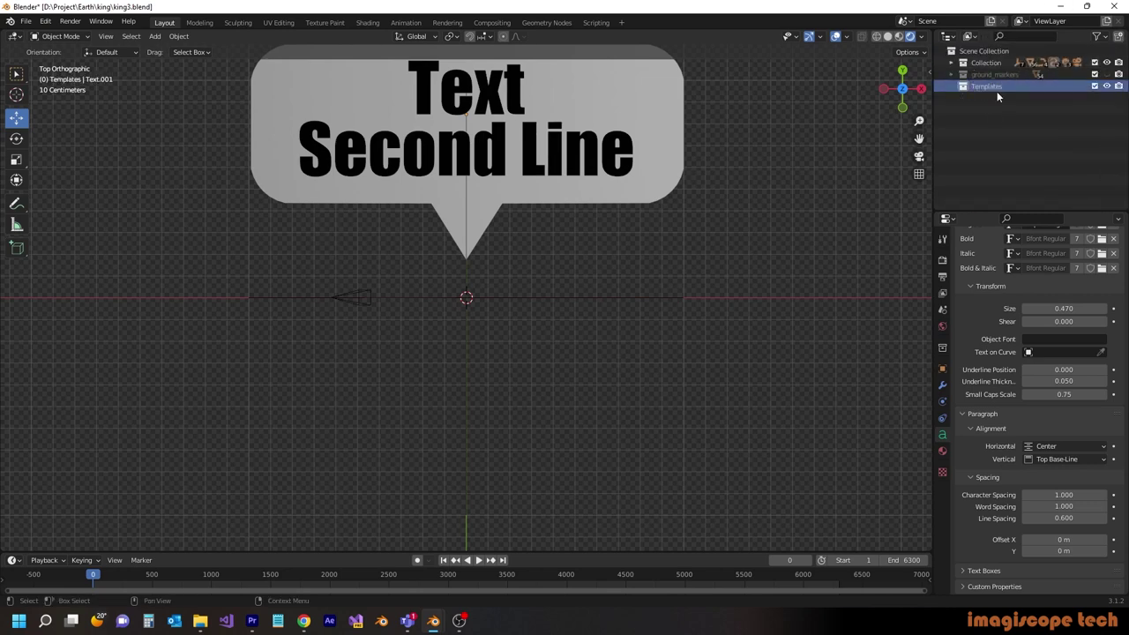
Move Template1, Template1.001 and all their child objects into the Templates collection
click(952, 63)
scroll(1014, 124, down, 3)
click(1004, 152)
click(999, 107)
click(1000, 116)
shift+click(1007, 178)
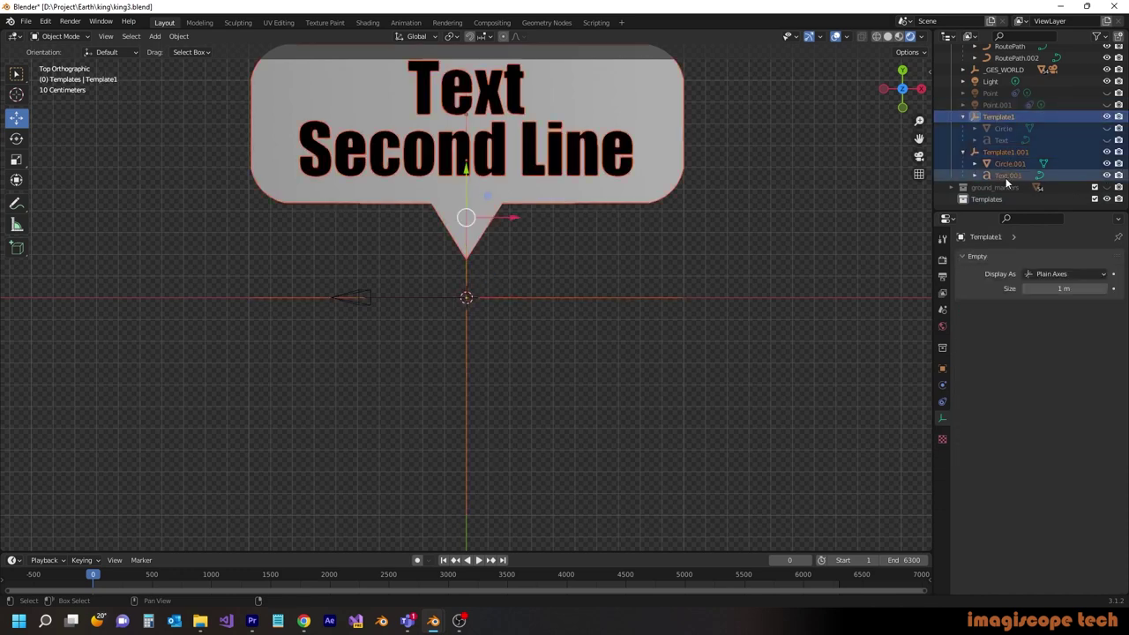
drag(1007, 181, 993, 198)
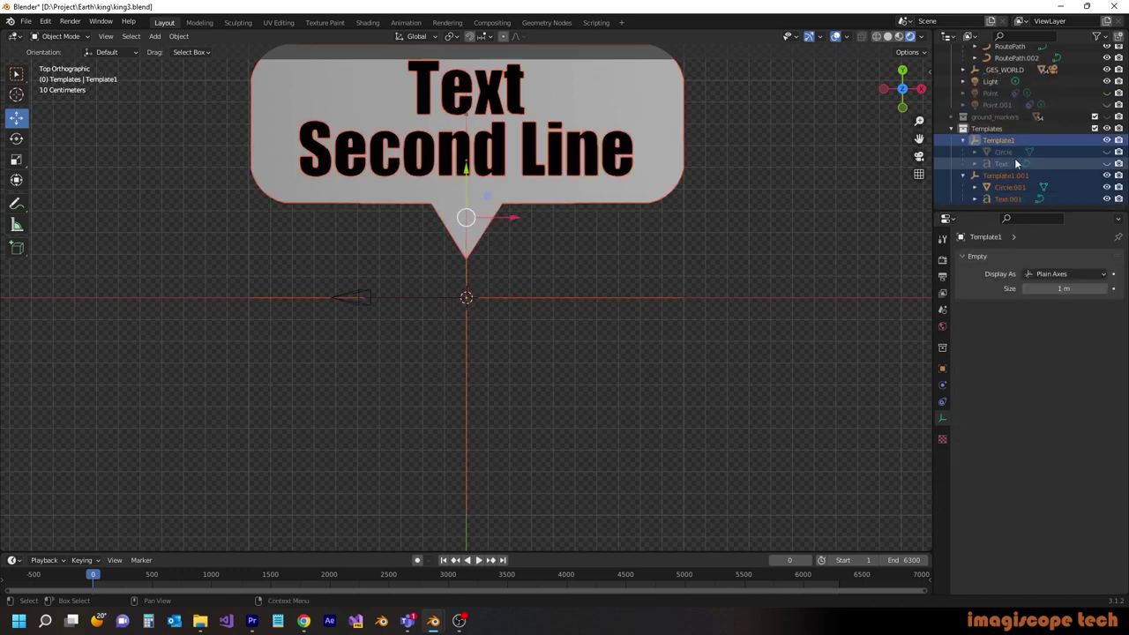
Rename the Template1.001 empty as Template2
click(1045, 177)
double_click(1046, 176)
text(Template2)
key(Return)
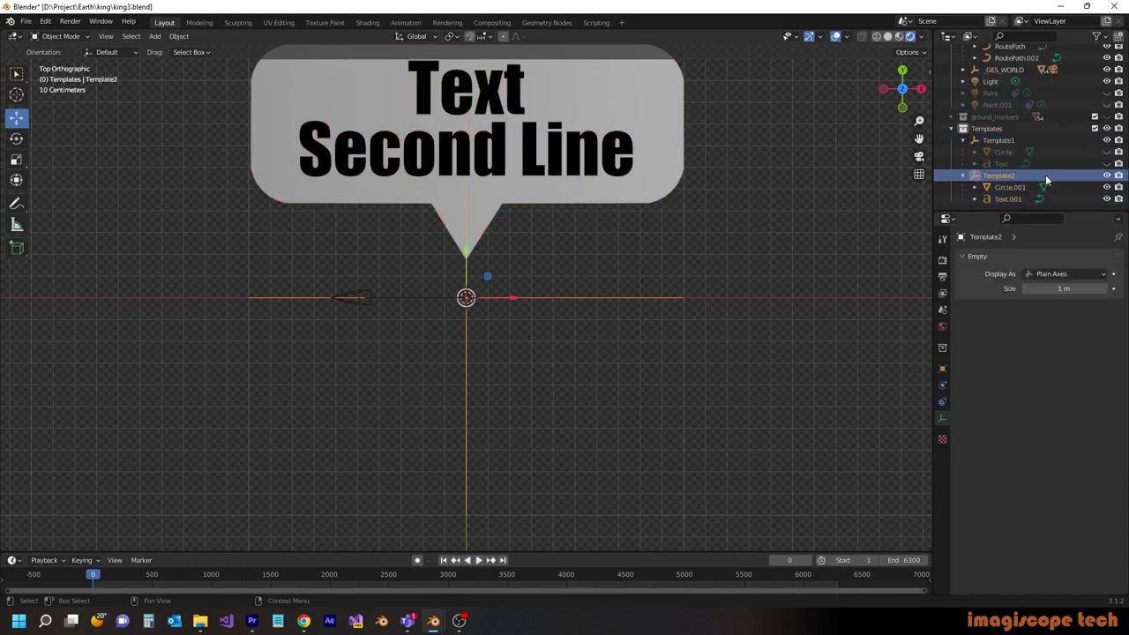
Unhide Template1's Circle and Text objects and hide the whole Templates collection in the viewport
click(1107, 163)
click(1107, 152)
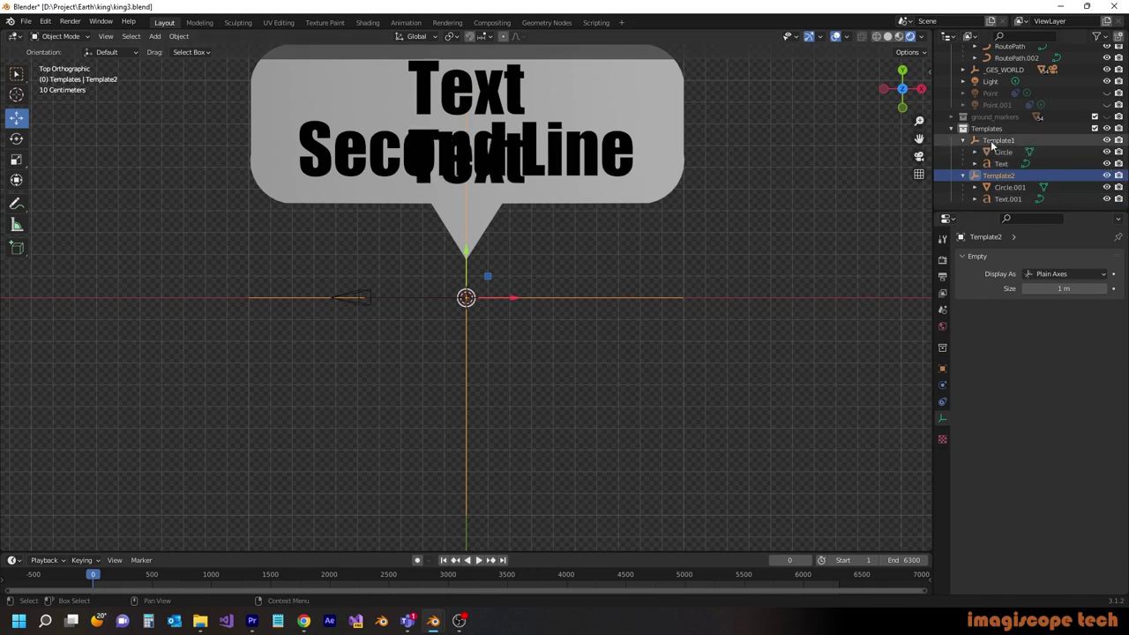
click(1107, 129)
Return to the camera view with the Earth Studio import settings shown and expand the _GES_WORLD group
key(KP_0)
key(n)
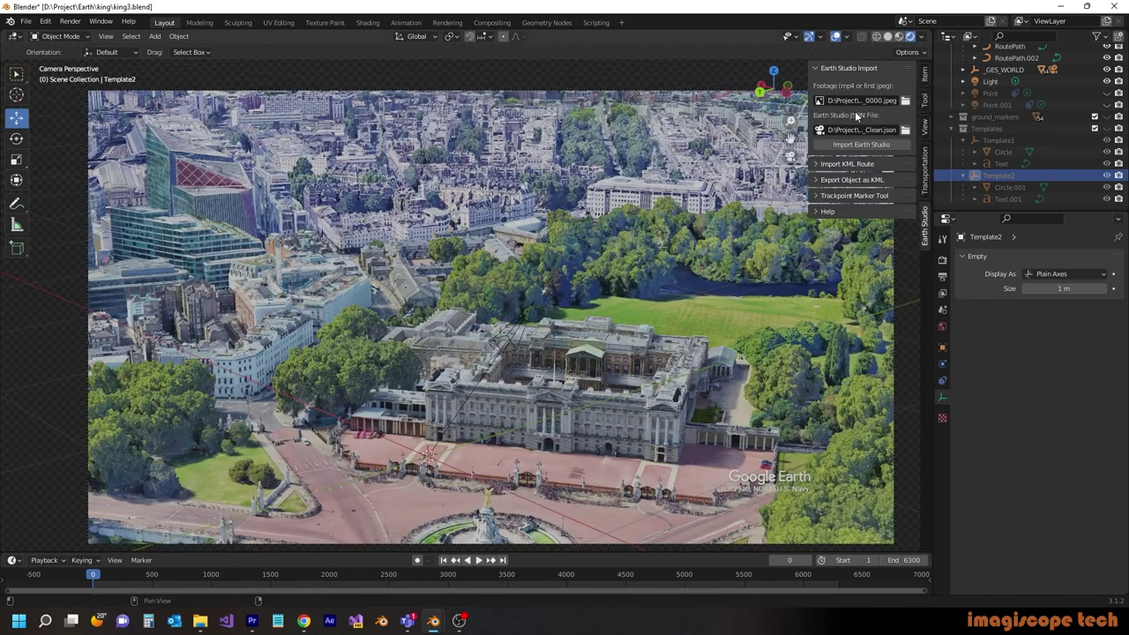
scroll(990, 167, up, 4)
click(988, 165)
click(963, 164)
scroll(1008, 174, down, 2)
scroll(1008, 174, up, 3)
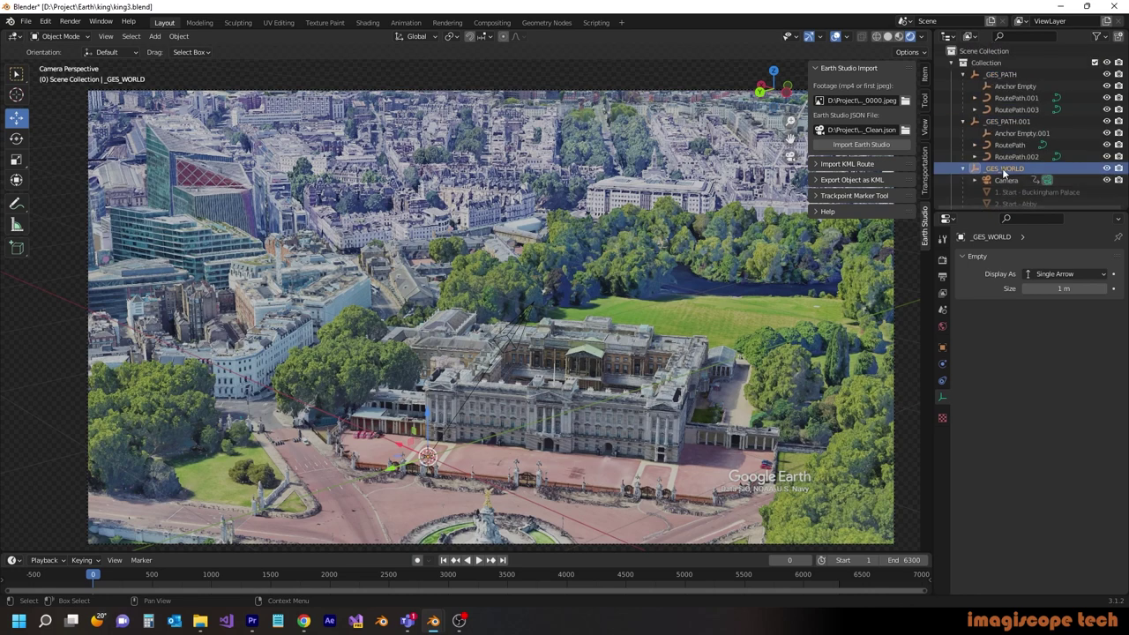
click(901, 131)
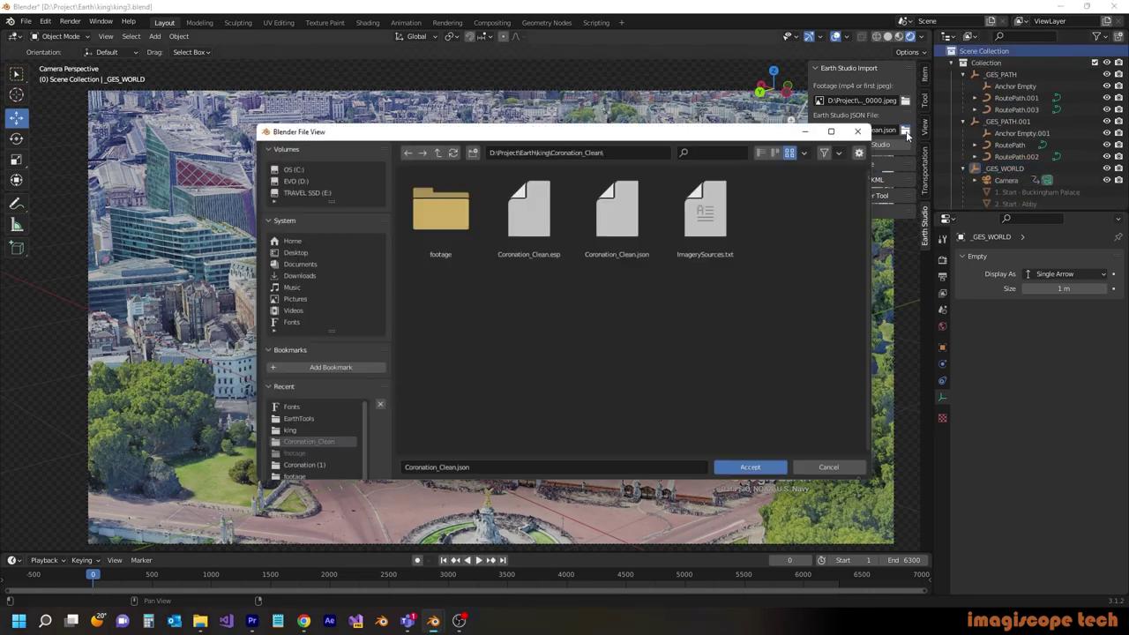
click(832, 470)
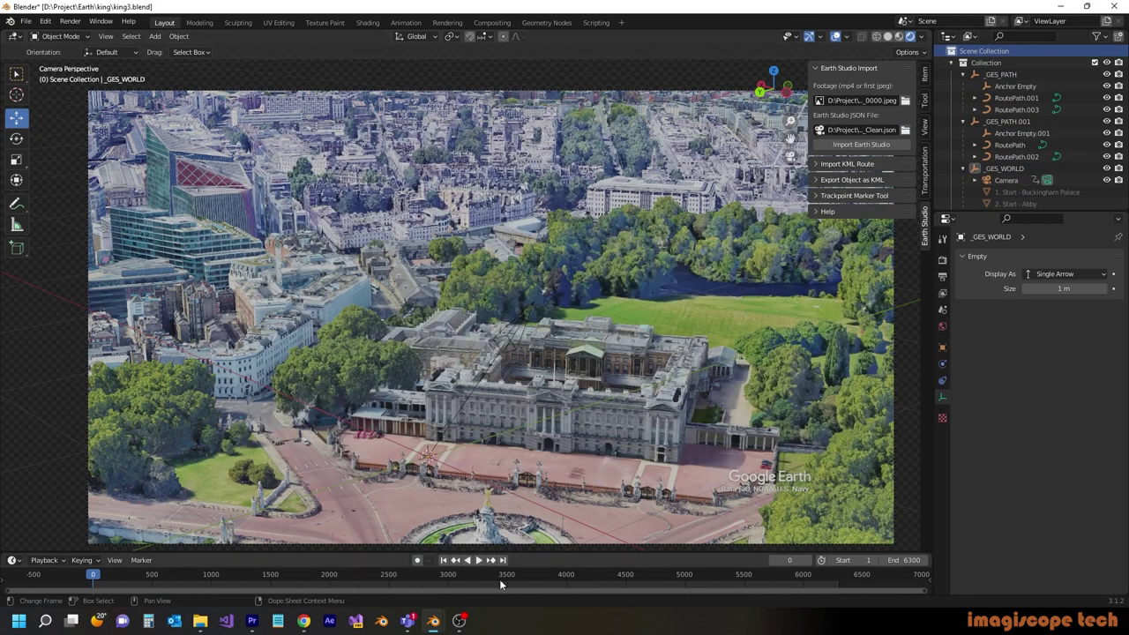
Switch to Google Earth Studio in the browser and set up a 3D tracking data export with the JSON (.json) file type
click(303, 621)
click(19, 50)
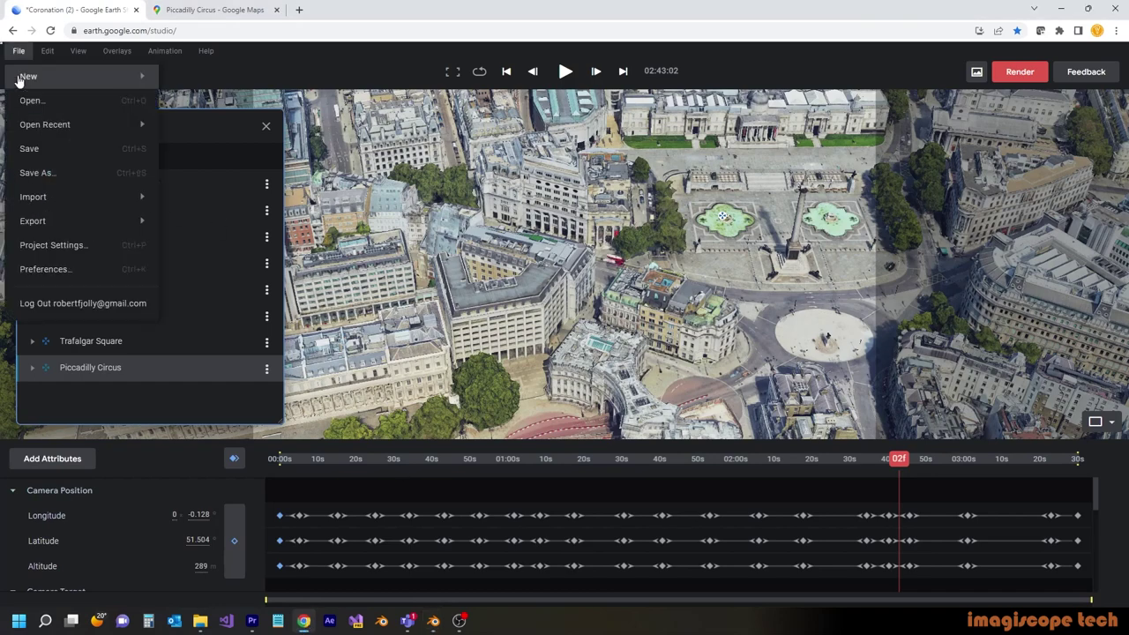
mouse_move(43, 221)
click(213, 246)
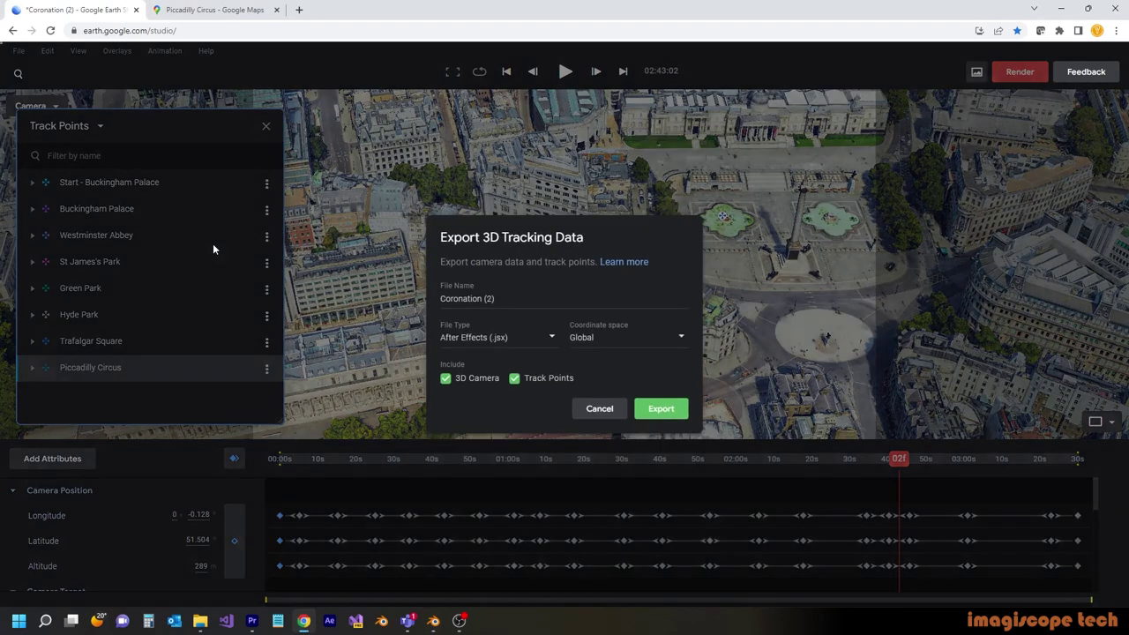
click(528, 344)
click(476, 390)
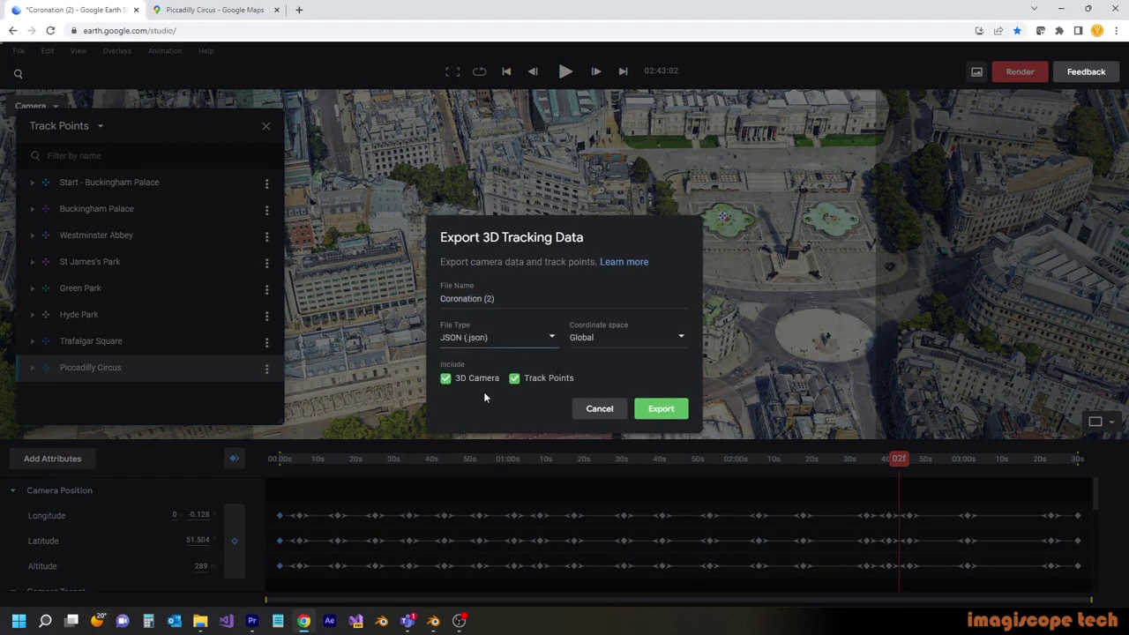
Export the tracking data as markers.json in the King folder, replacing the existing file, and dismiss the download notice
click(658, 410)
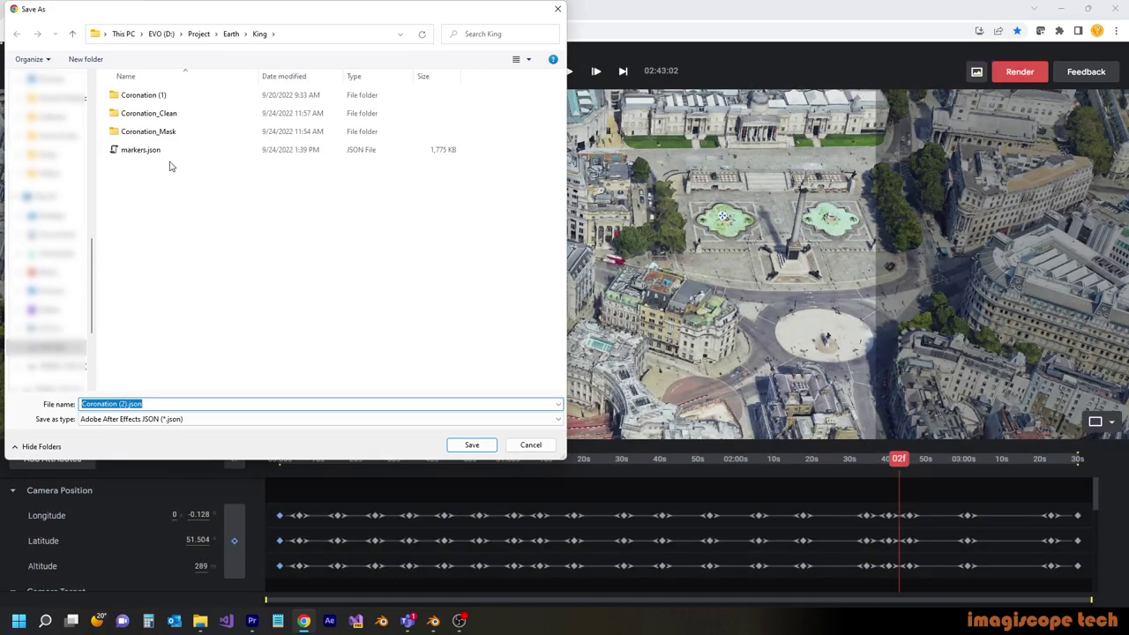
click(141, 155)
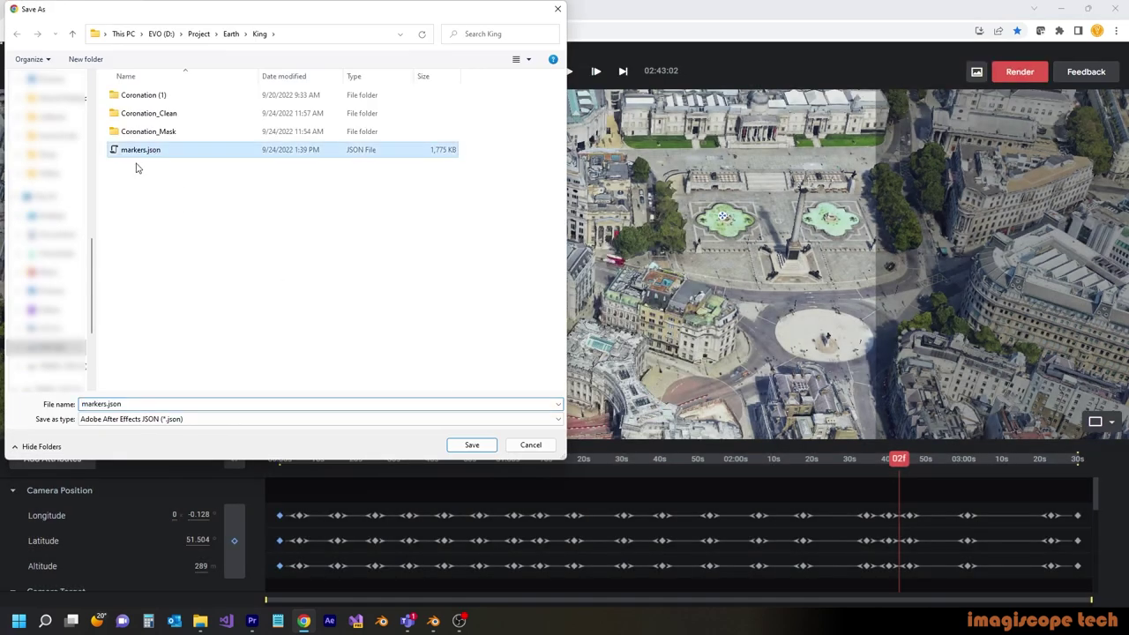
click(474, 446)
click(598, 312)
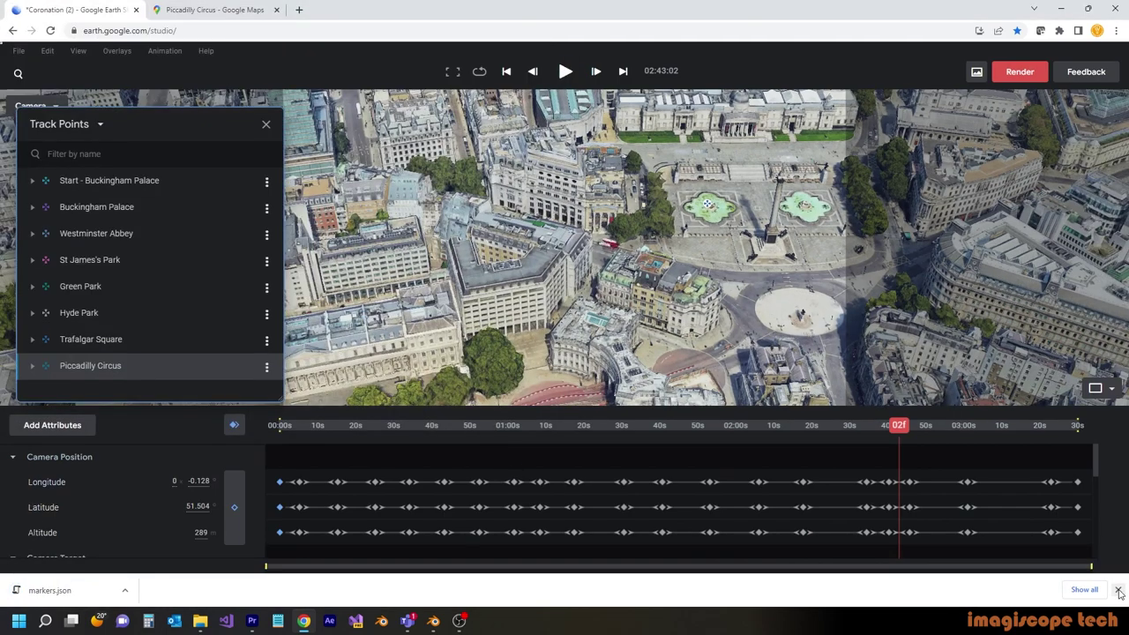
click(1118, 591)
Switch back to the king3.blend project in Blender and choose markers.json from the king folder as the Earth Studio JSON file
mouse_move(434, 627)
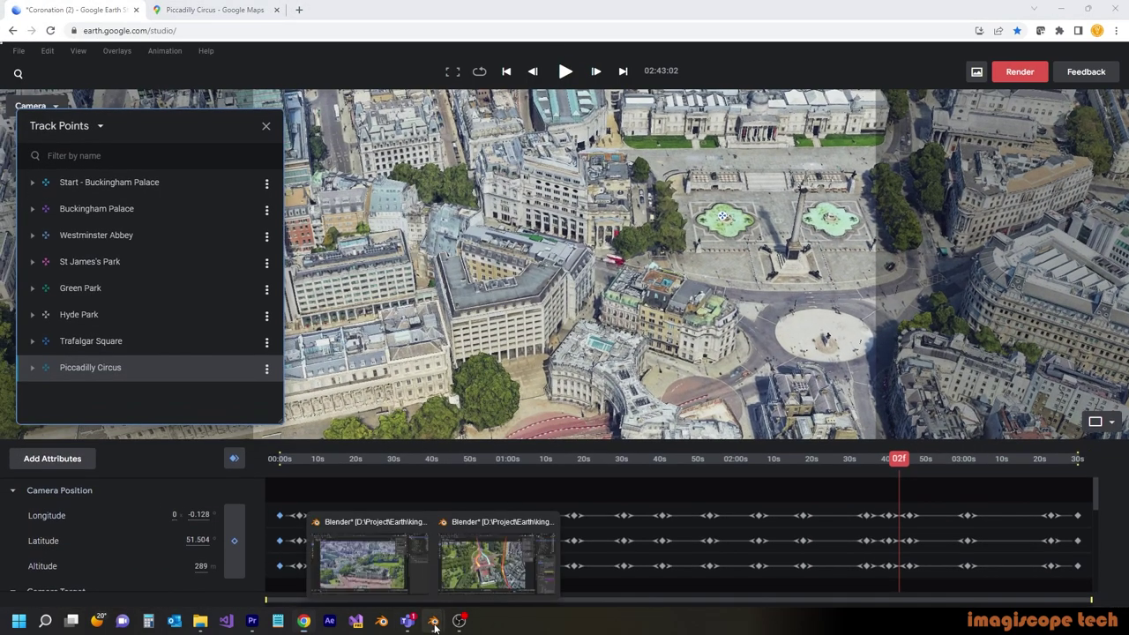
click(375, 555)
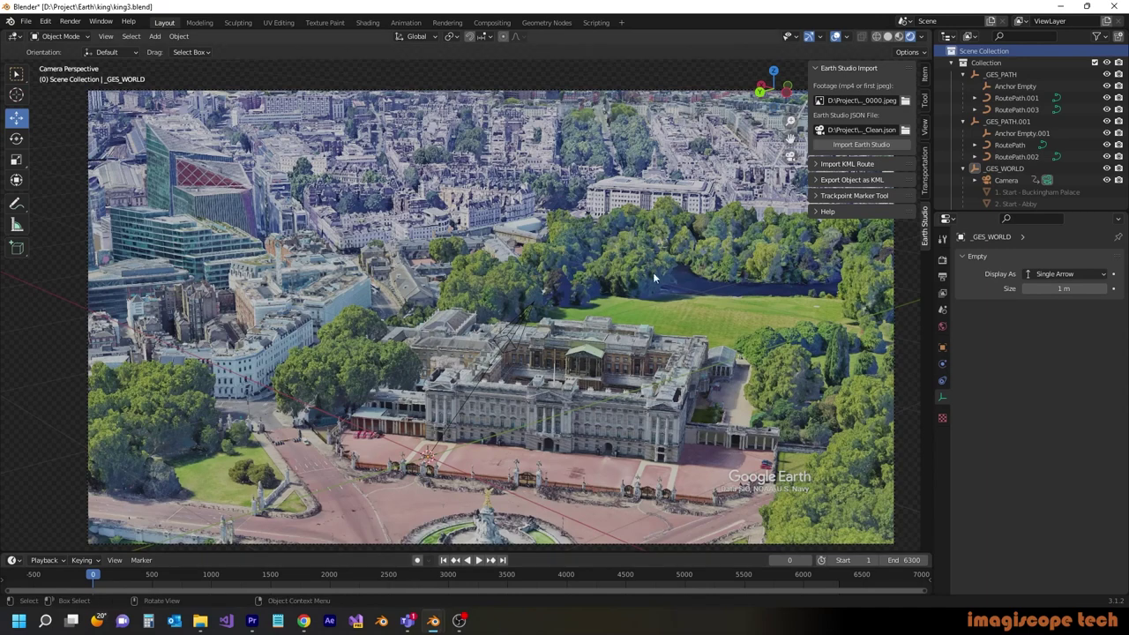
click(904, 131)
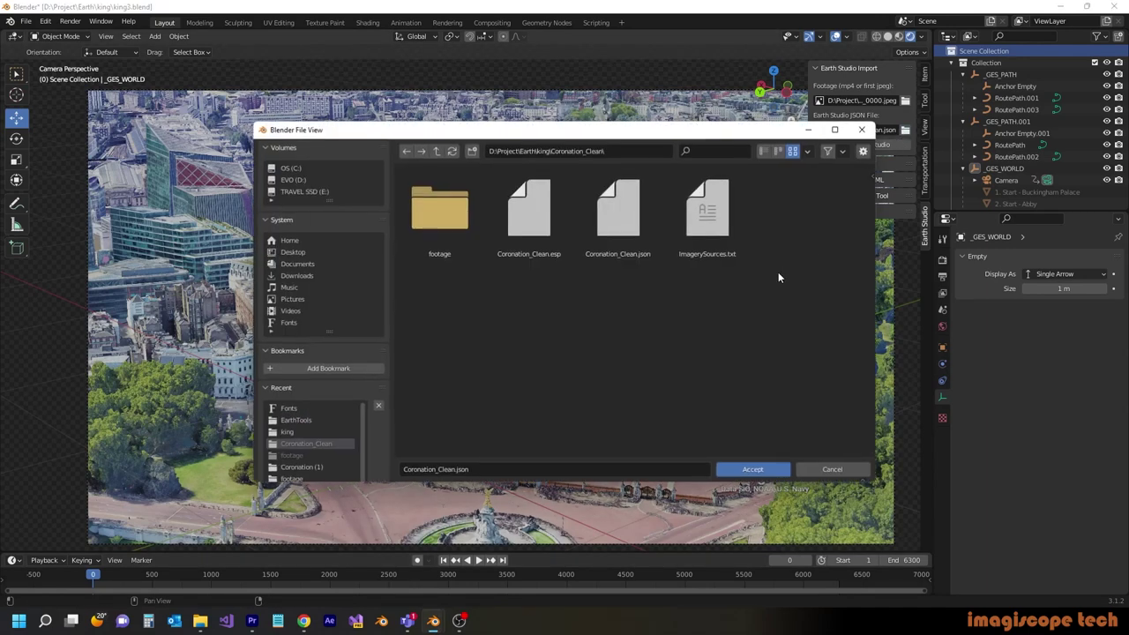
click(436, 151)
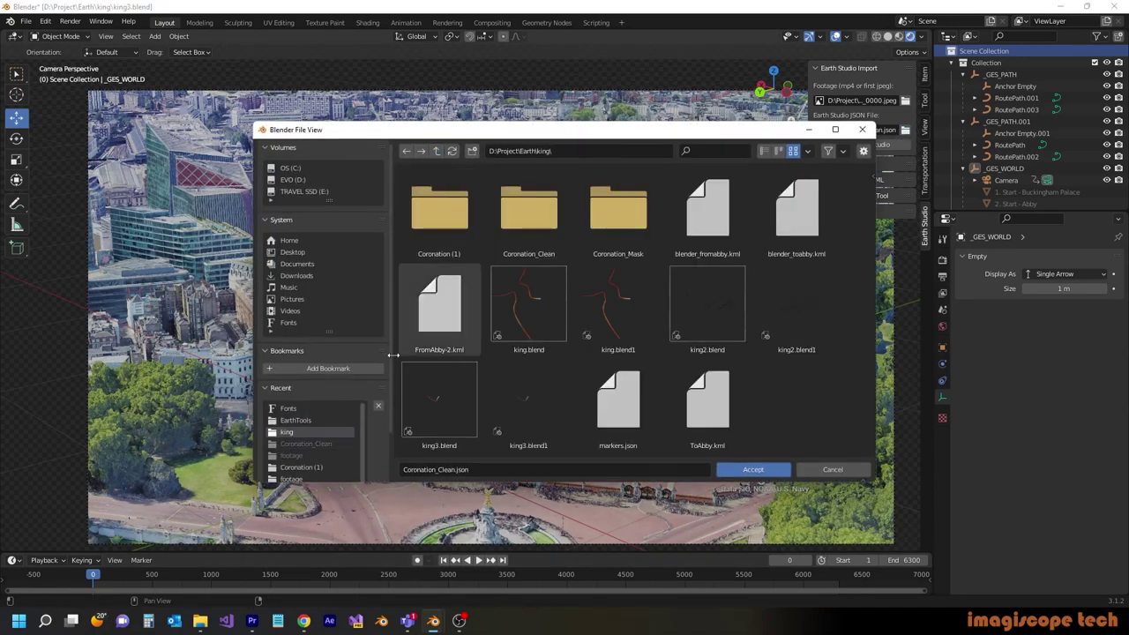
click(765, 152)
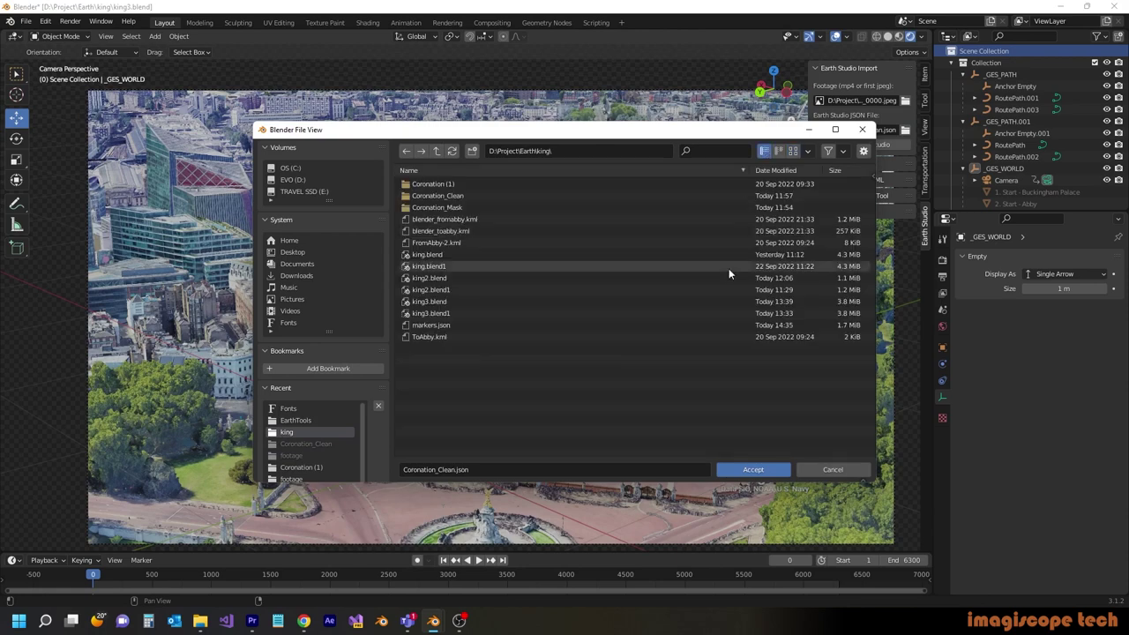
click(444, 325)
click(749, 470)
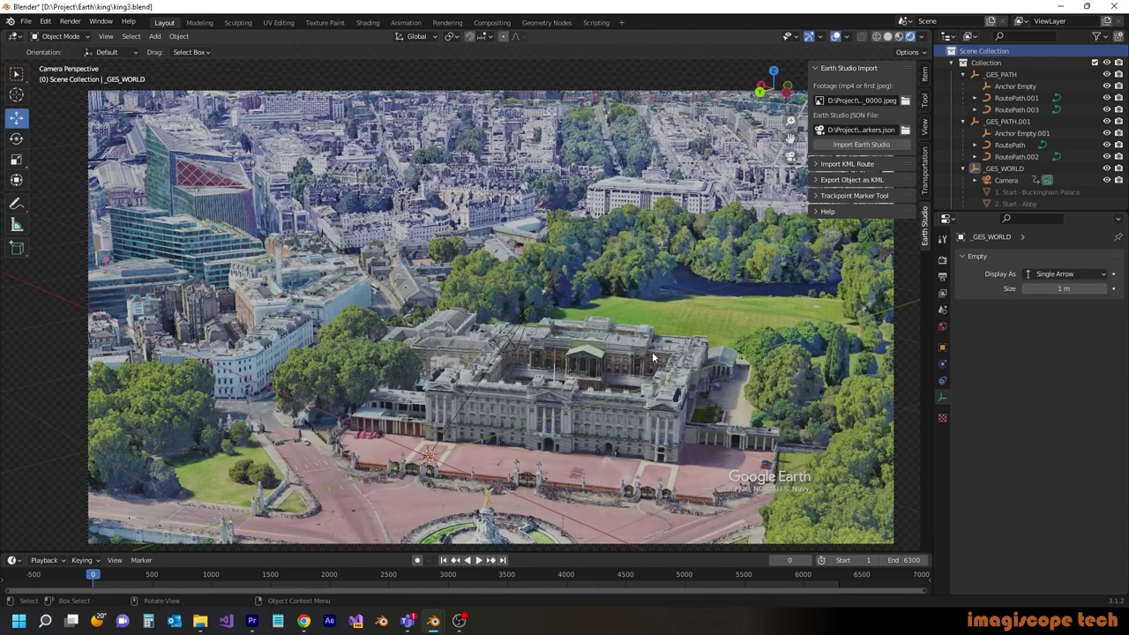
Expand the Trackpoint Marker Tool and choose Template1 as its marker template
click(882, 196)
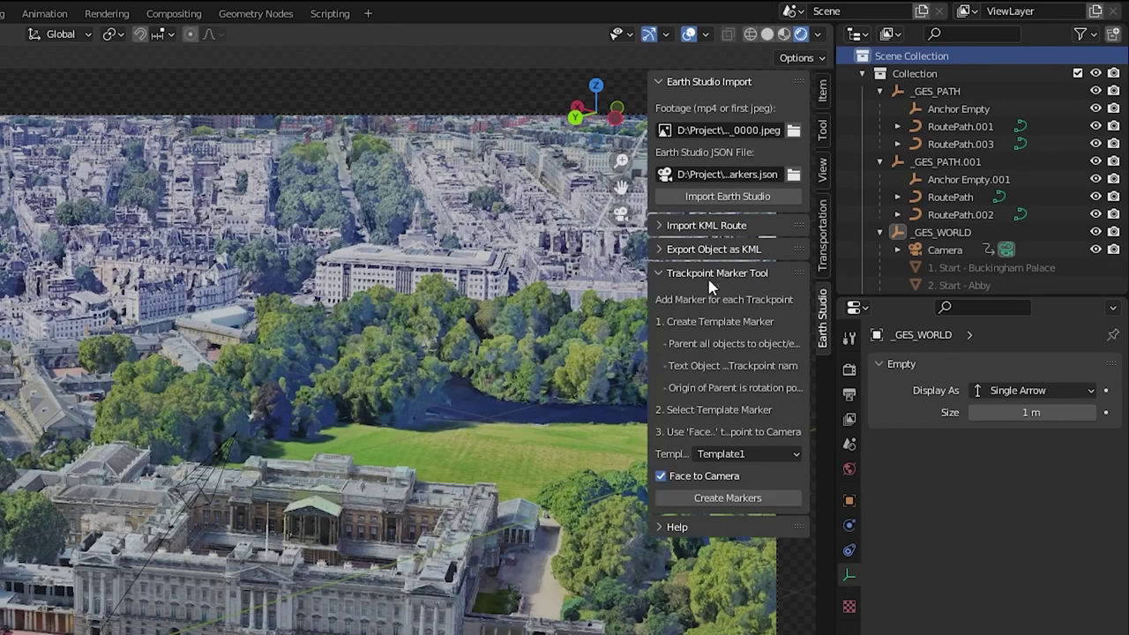
click(755, 456)
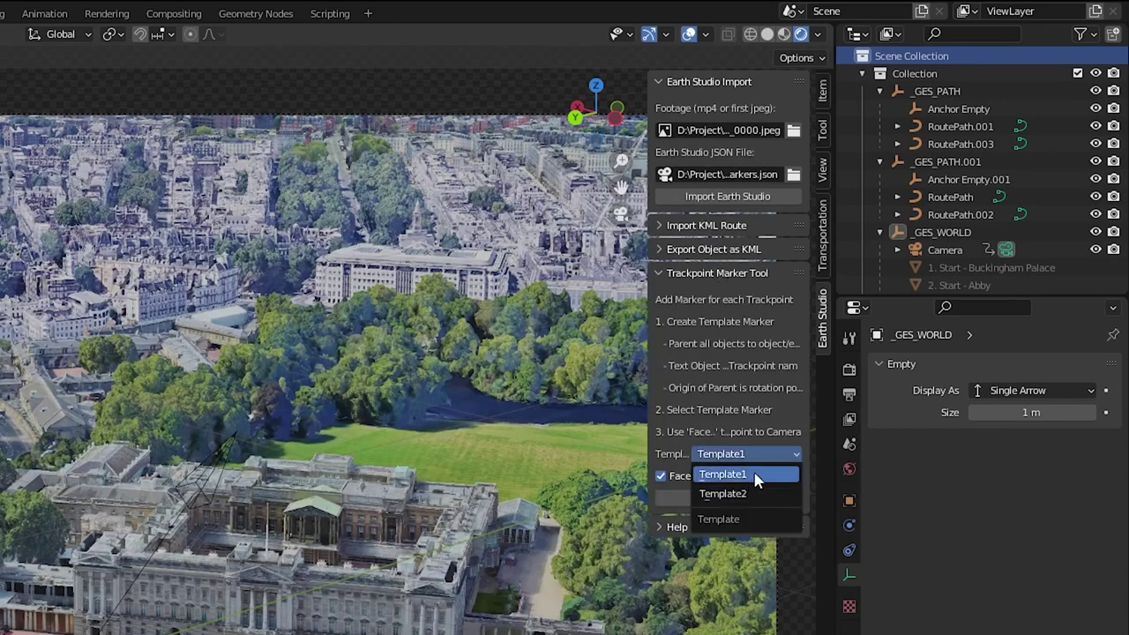
click(733, 473)
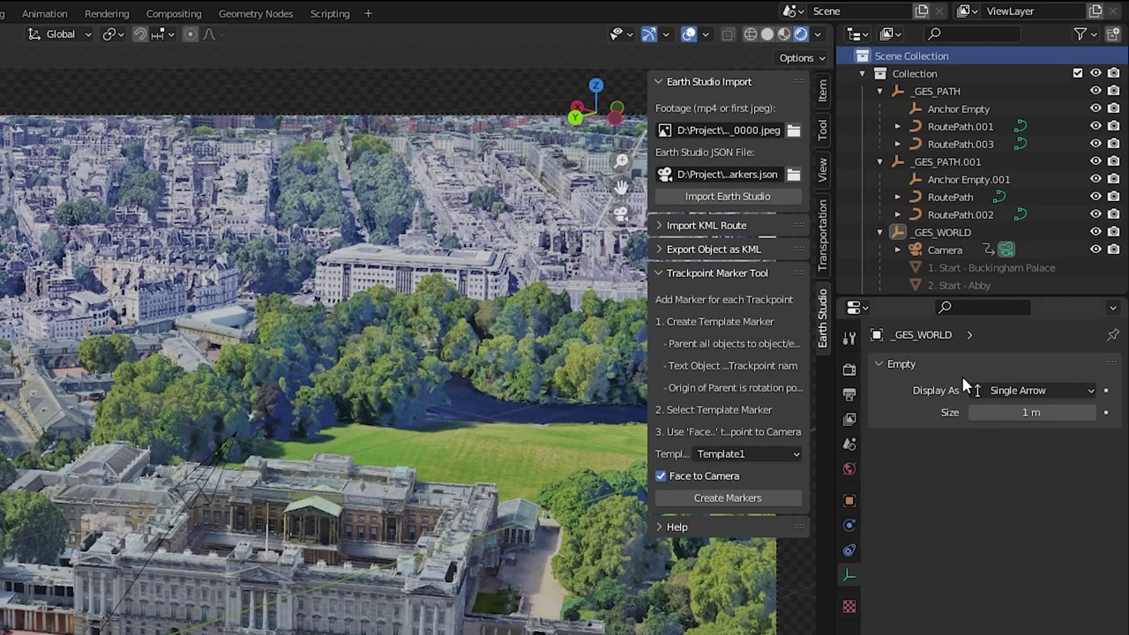
Import the Earth Studio tracking data from markers.json and expand the newly imported _GES_WORLD group
scroll(976, 150, down, 3)
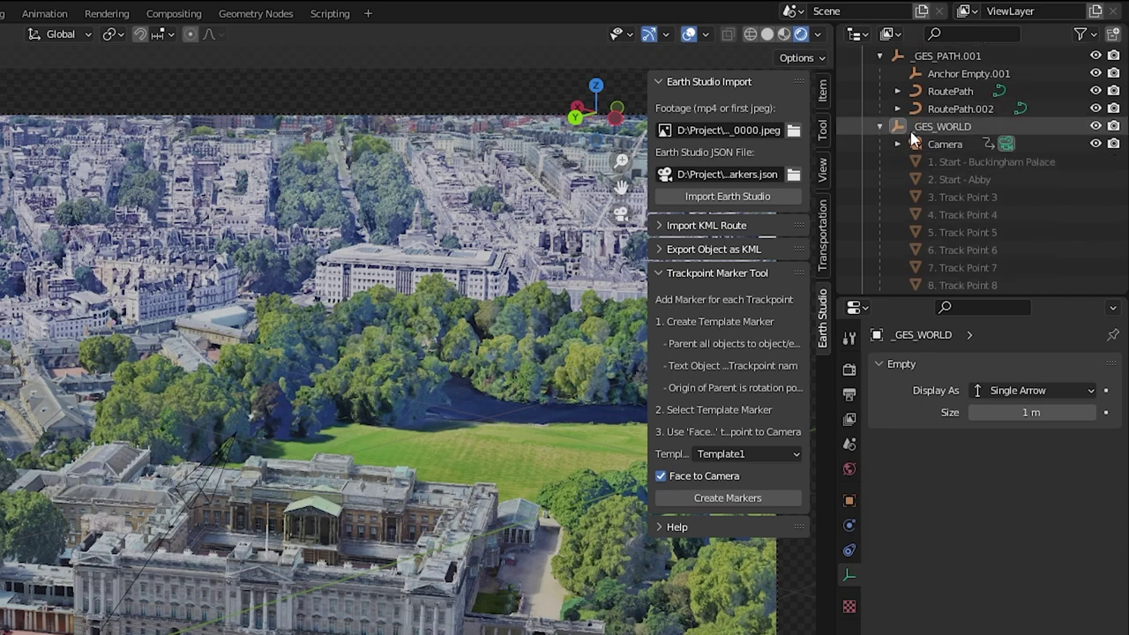
click(879, 128)
scroll(913, 152, up, 1)
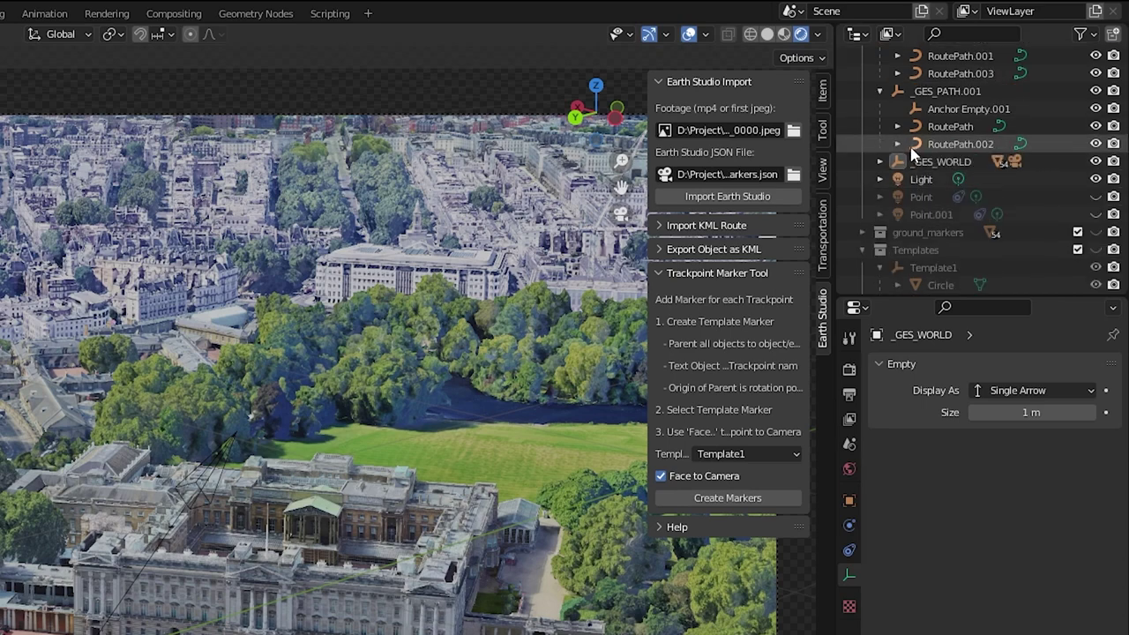
scroll(912, 152, up, 1)
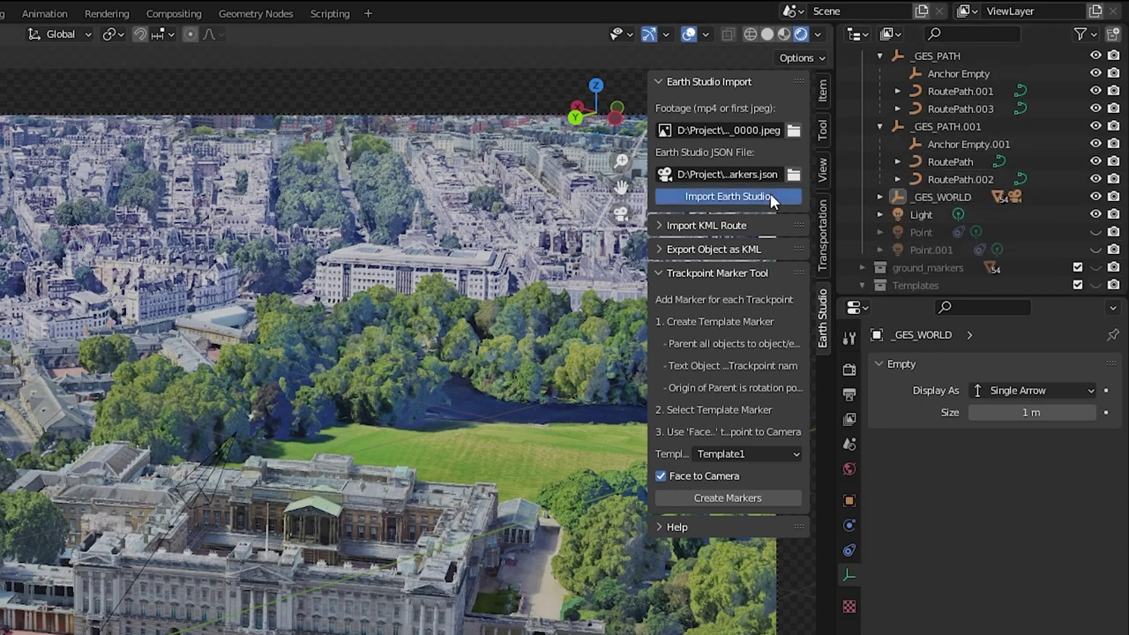
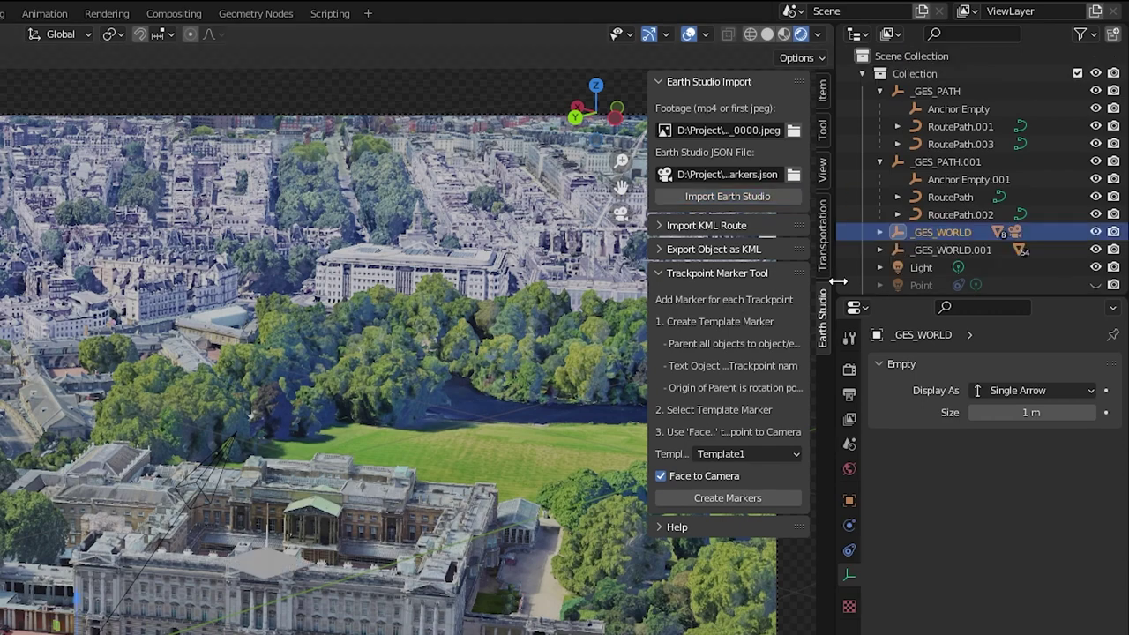
click(881, 233)
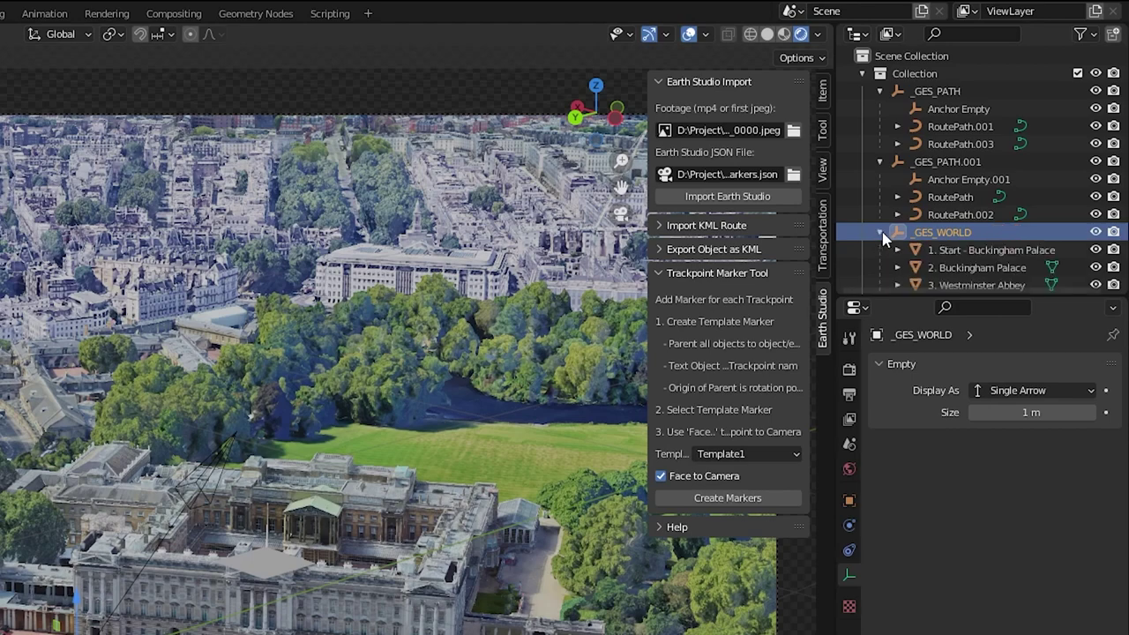
Hide the 1. Start - Buckingham Palace, St James's Park, Green Park, Hyde Park and Trafalgar Square track points under _GES_WORLD
scroll(968, 254, down, 2)
scroll(966, 249, down, 4)
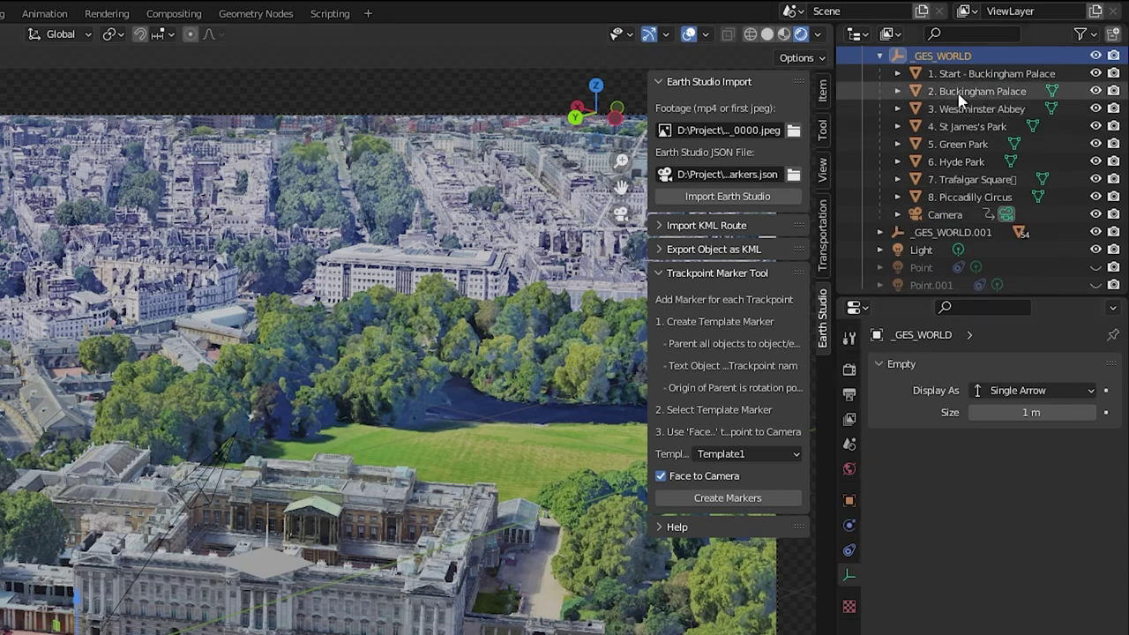
click(1097, 74)
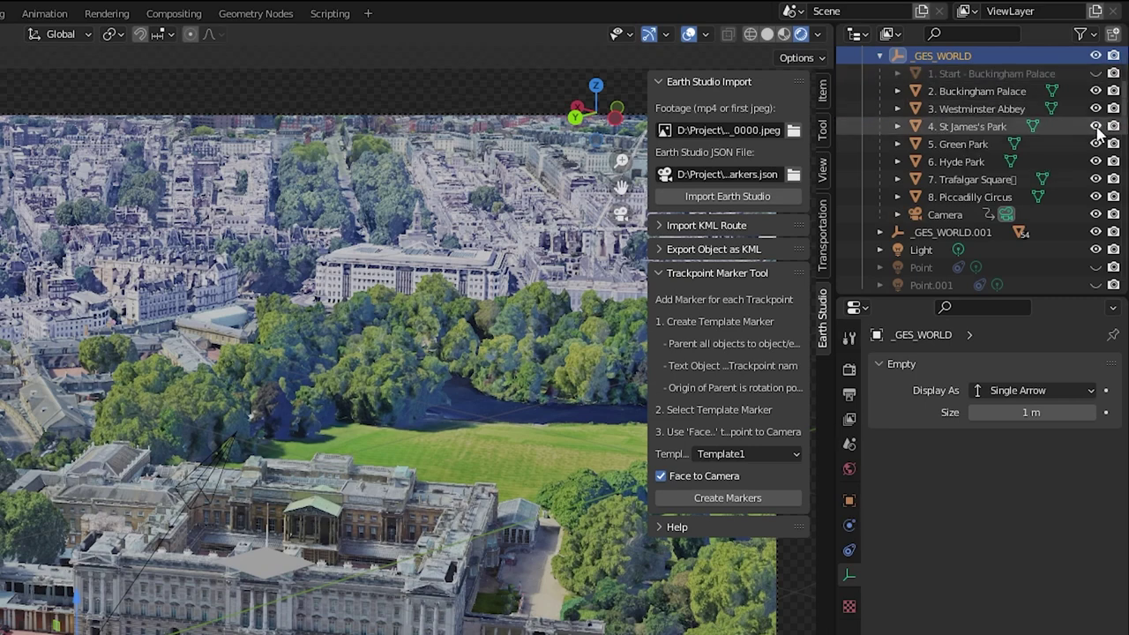
click(1097, 127)
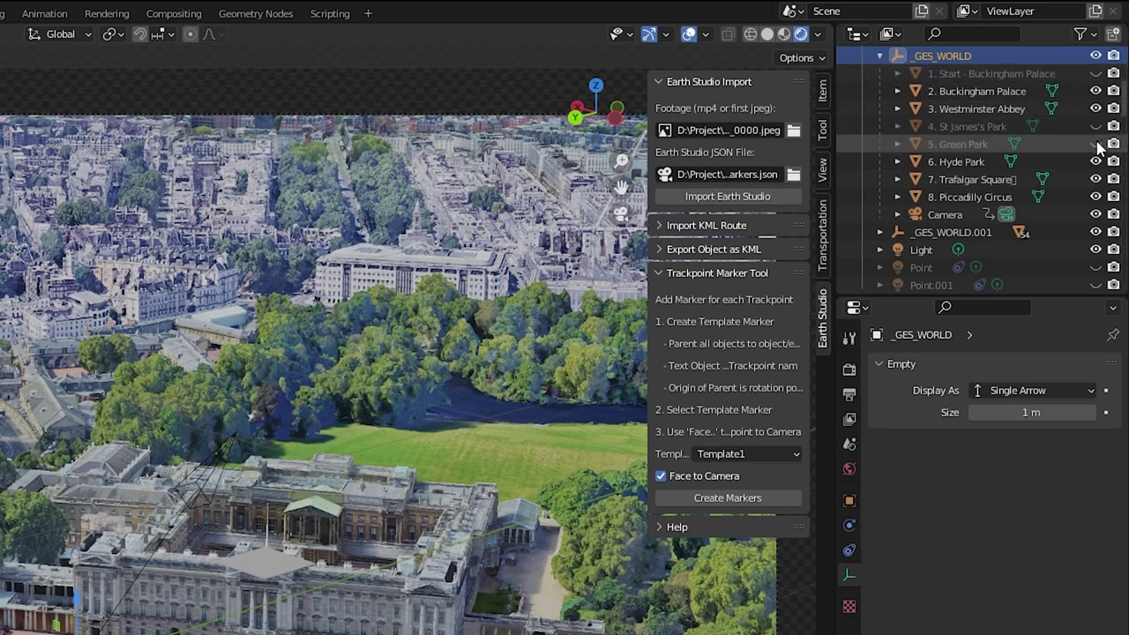
click(1097, 143)
click(1097, 161)
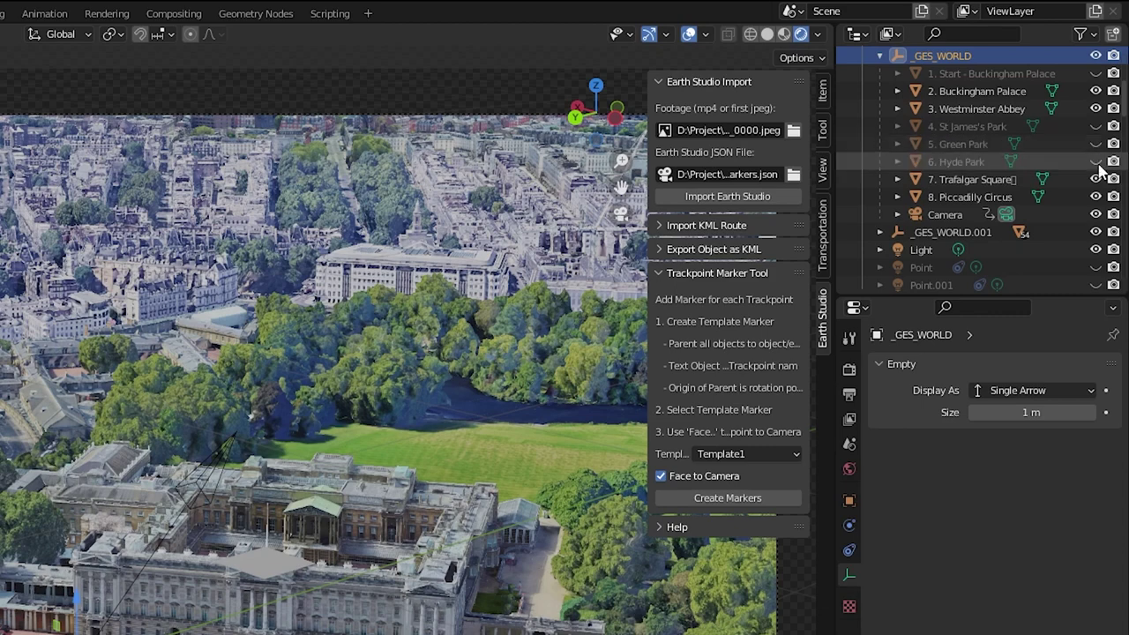
click(1096, 179)
Remove the stray trailing character from the 7. Trafalgar Square object's name and hide the 8. Piccadilly Circus track point
click(1008, 182)
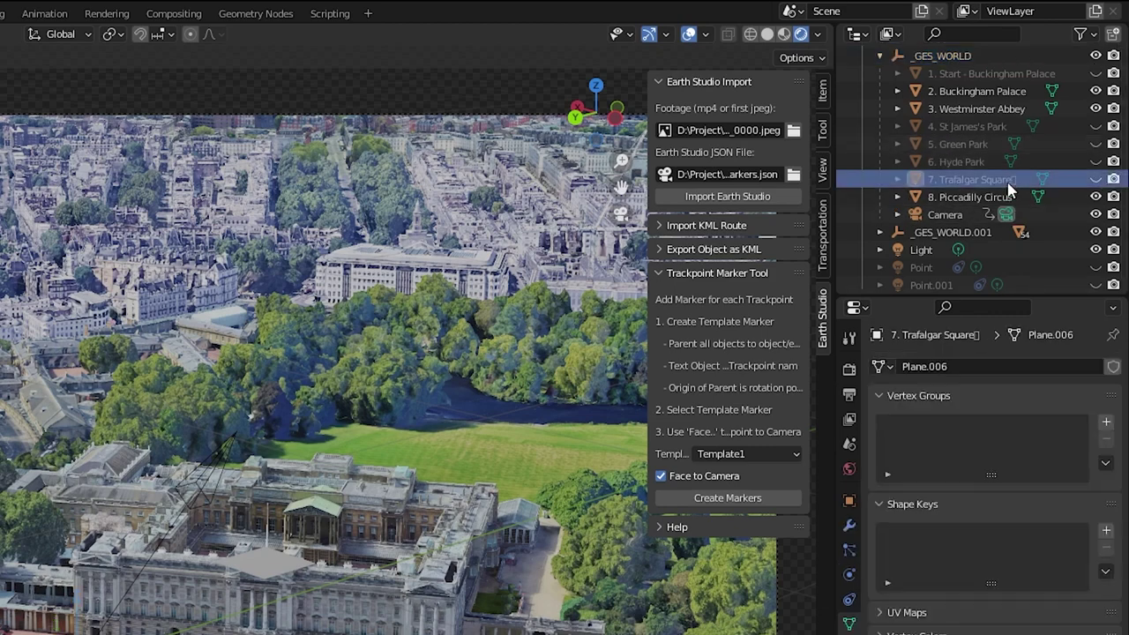
scroll(1010, 189, down, 1)
double_click(1036, 161)
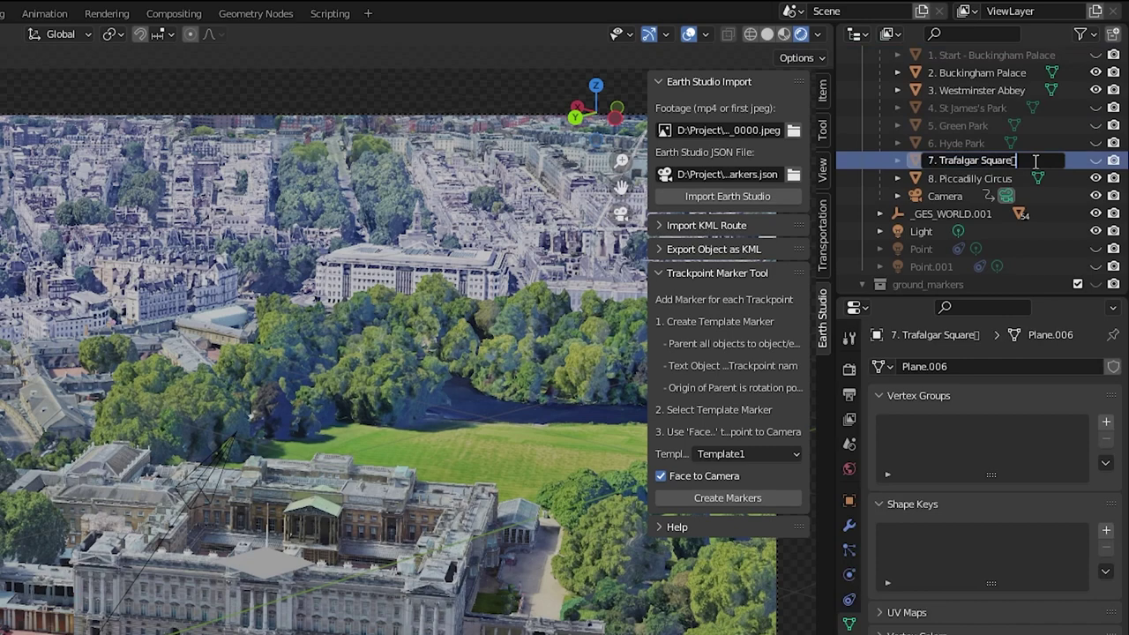
key(Return)
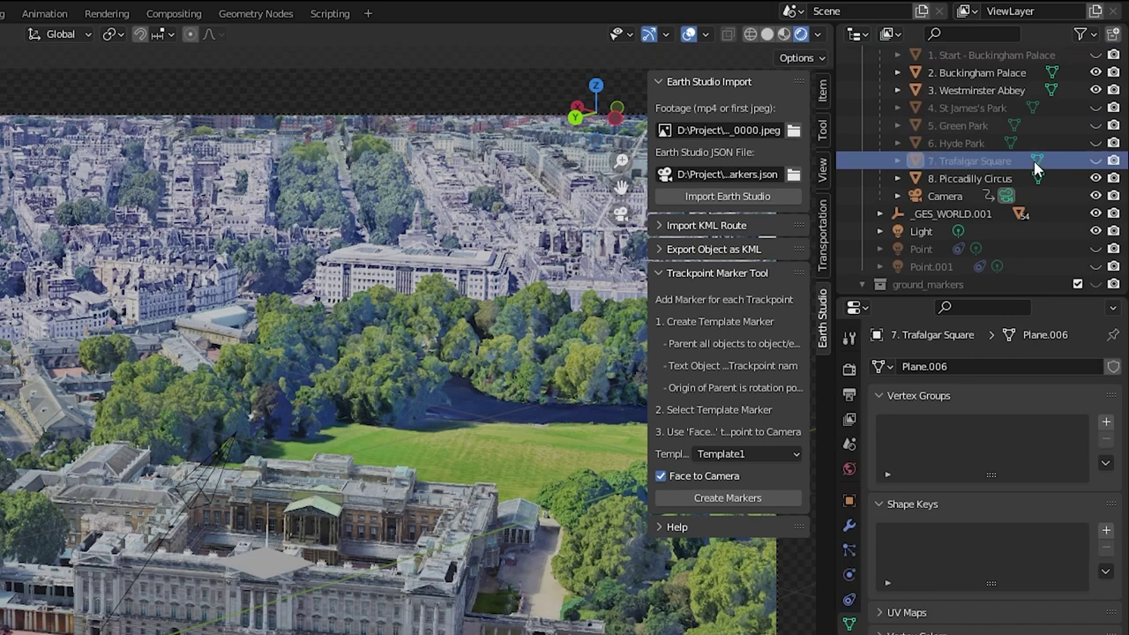
click(1096, 179)
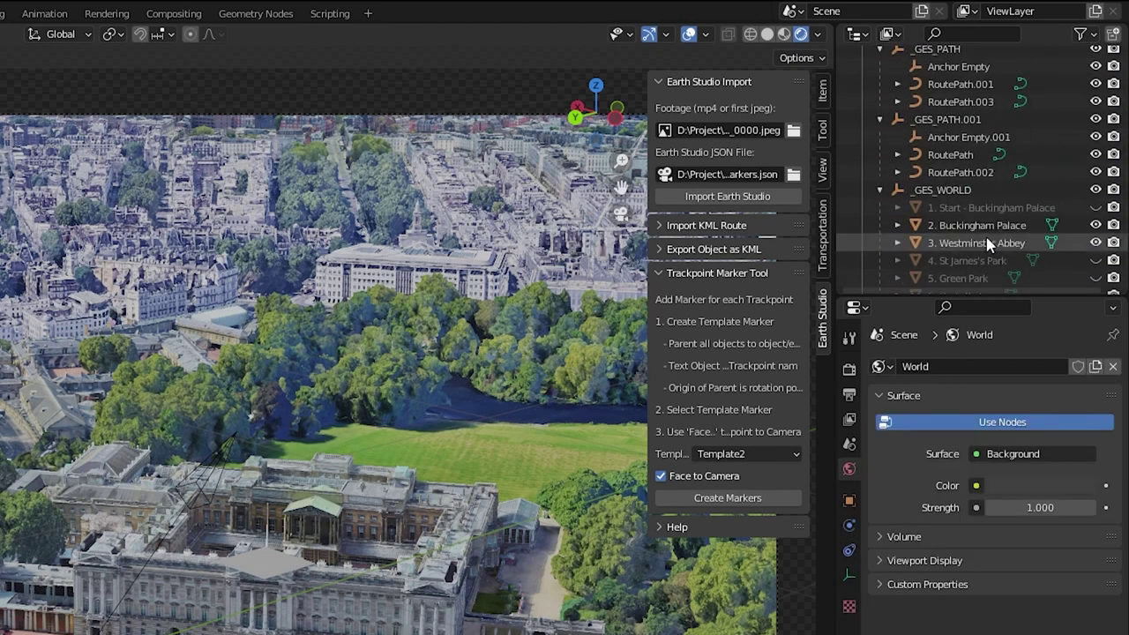
Create camera-facing Template2 markers for the visible 2. Buckingham Palace and 3. Westminster Abbey track points
scroll(990, 252, up, 2)
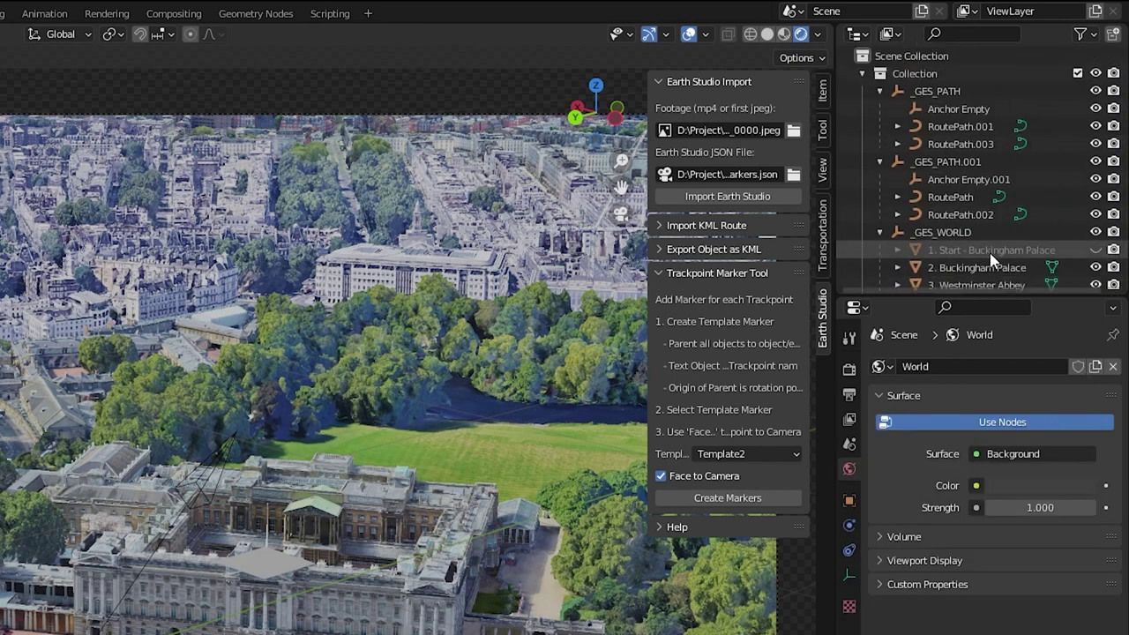
scroll(990, 251, down, 2)
scroll(989, 251, up, 2)
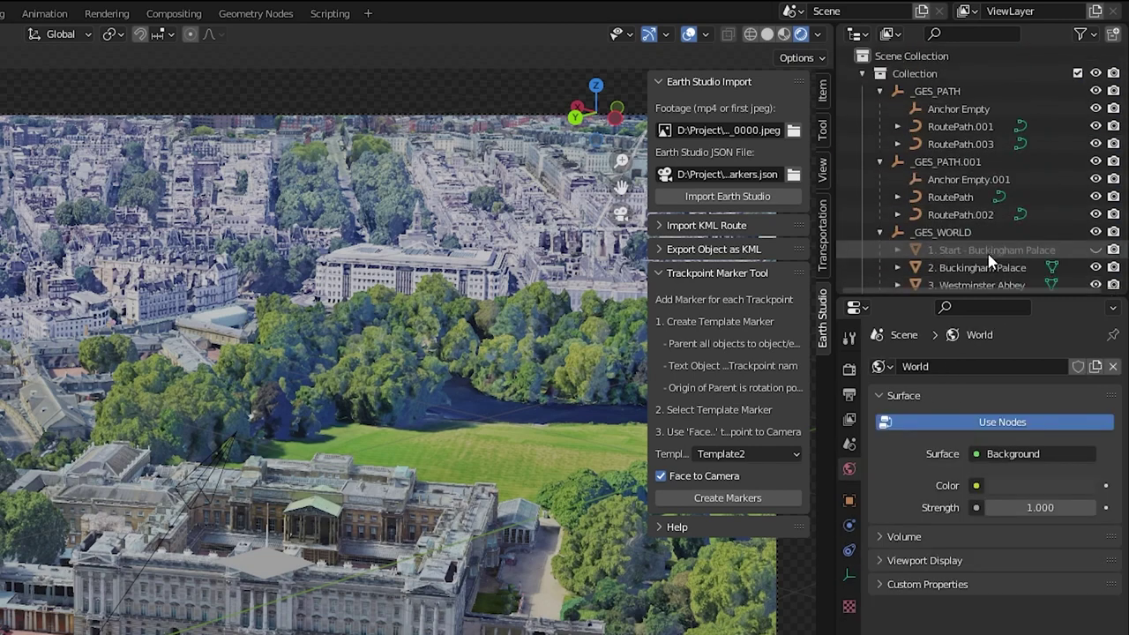
click(755, 500)
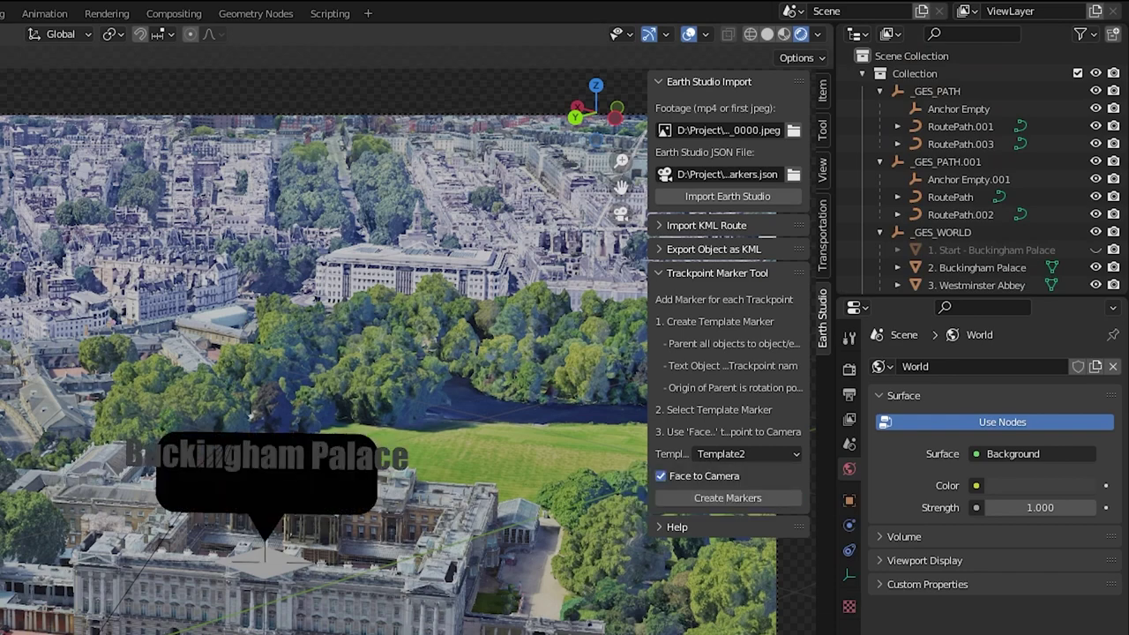
Insert a line break before "Palace" in the Buckingham Palace label text so it splits over two lines
click(275, 461)
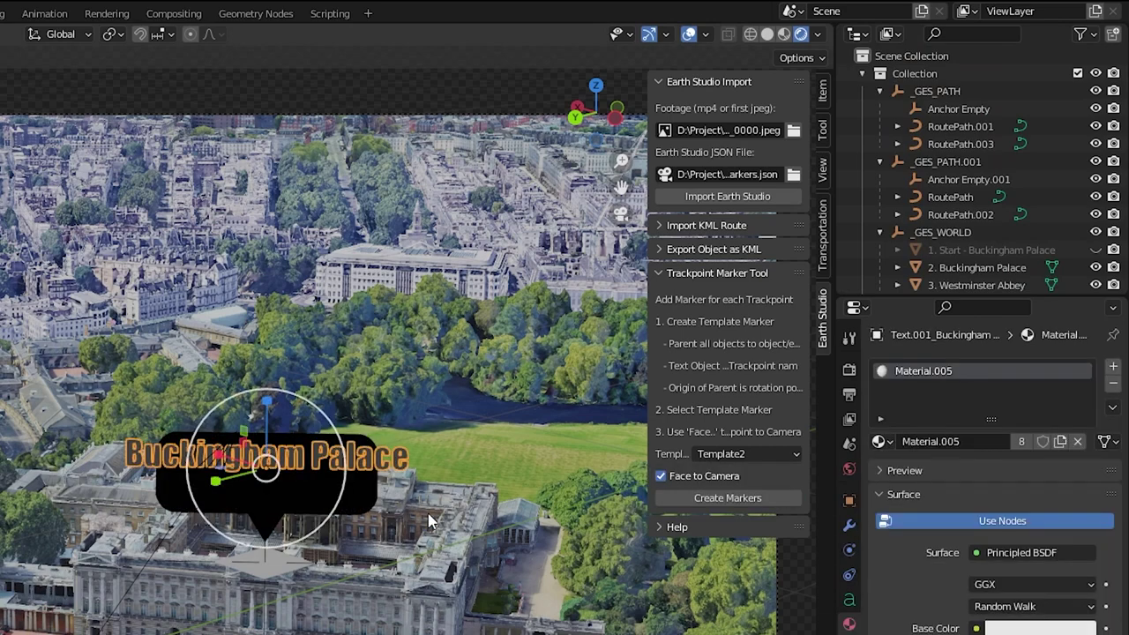
key(Tab)
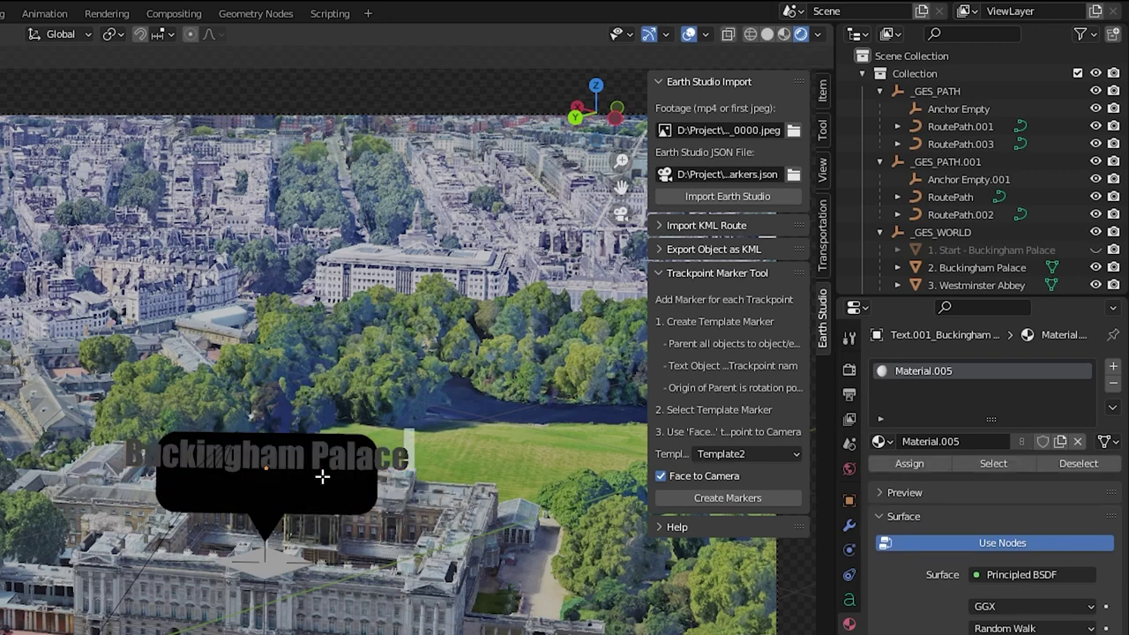
key(Left)
key(Left)
key(Left)
key(Left)
key(Left)
key(Left)
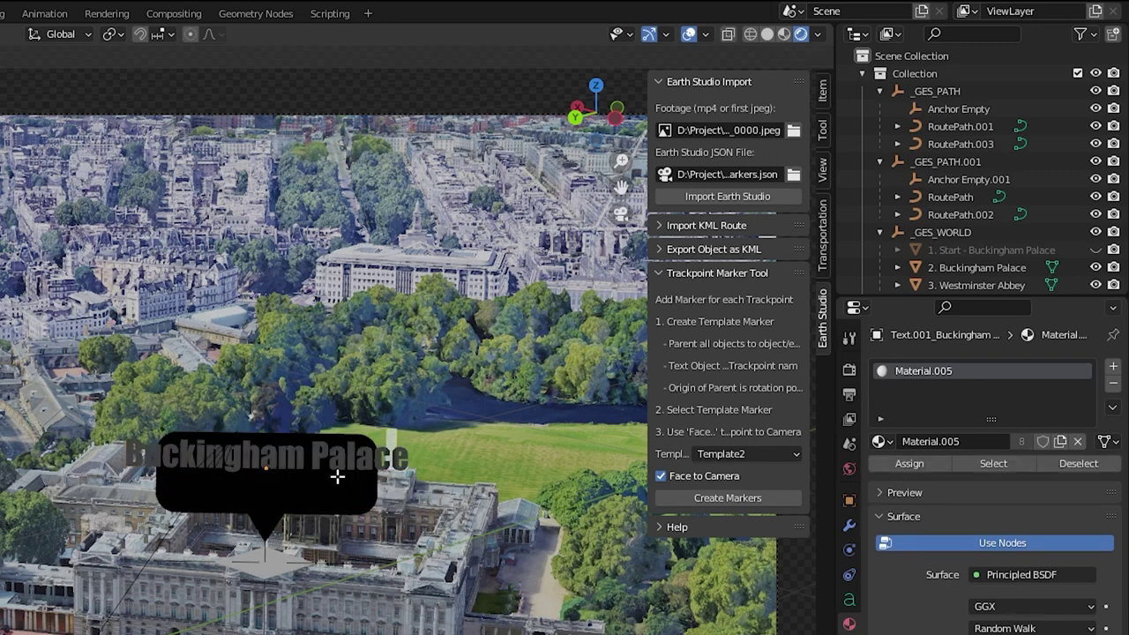
key(Return)
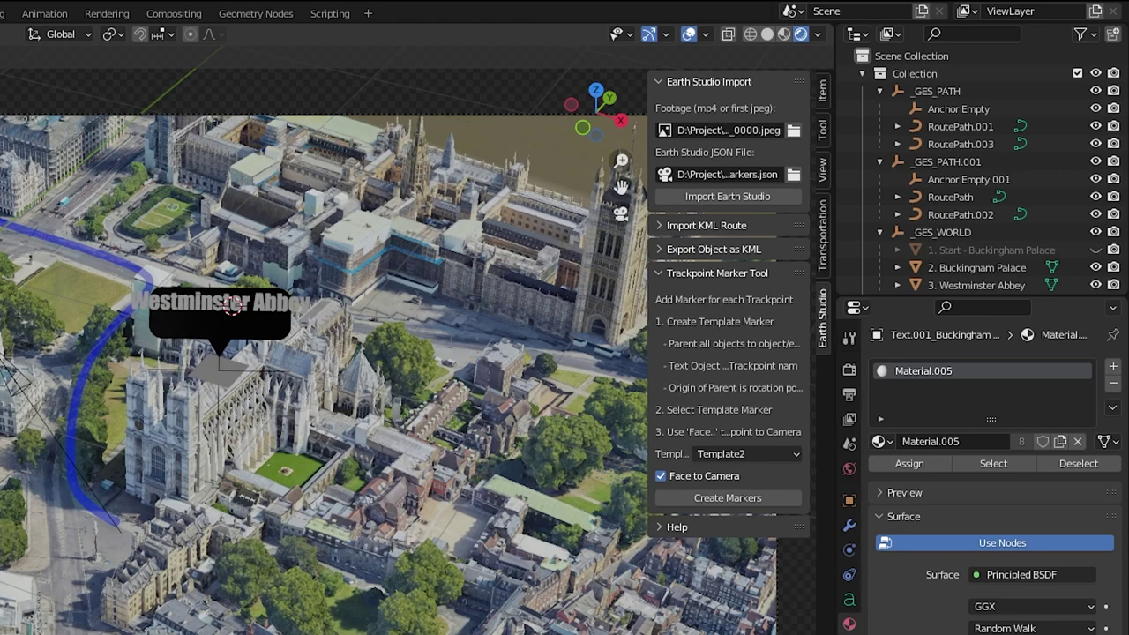
Split the Westminster Abbey label text over two lines with a line break before "Abbey"
click(205, 310)
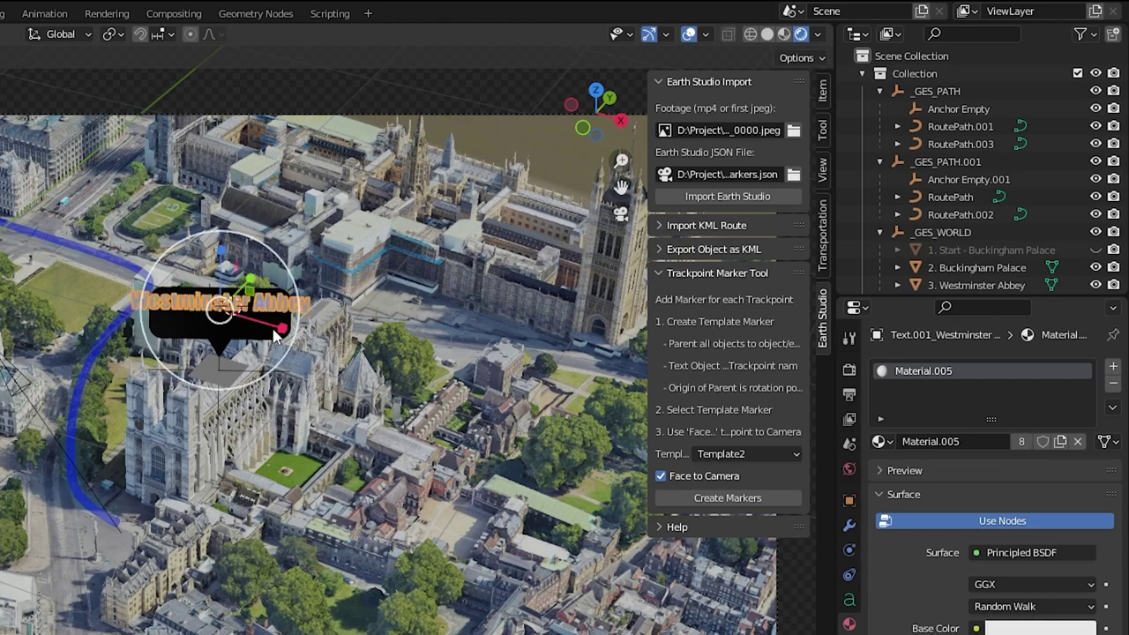
key(Tab)
key(Left)
key(Left)
key(Left)
key(Left)
key(Left)
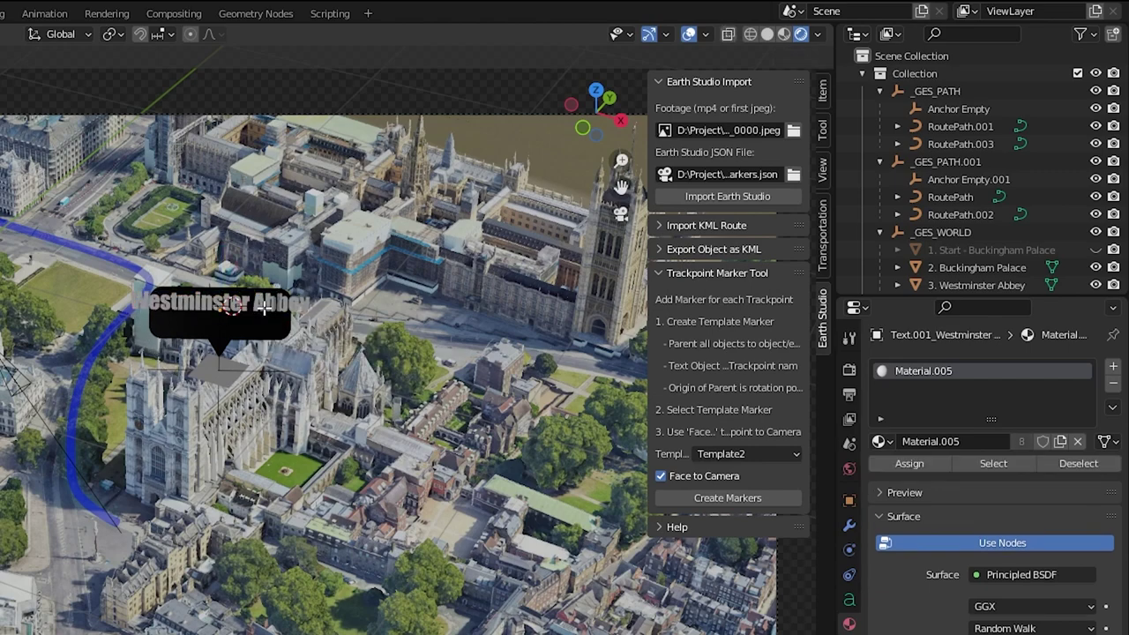
key(Return)
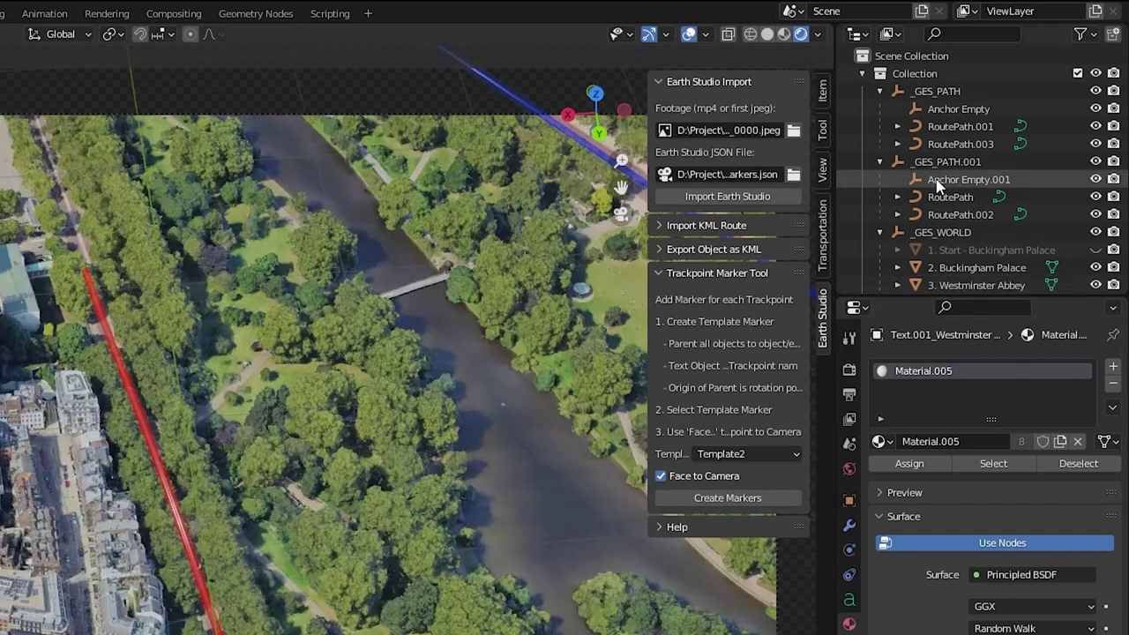
Collapse both _GES_PATH groups, then under _GES_WORLD hide track points 2 and 3 and show track points 4 to 8
click(880, 161)
click(879, 179)
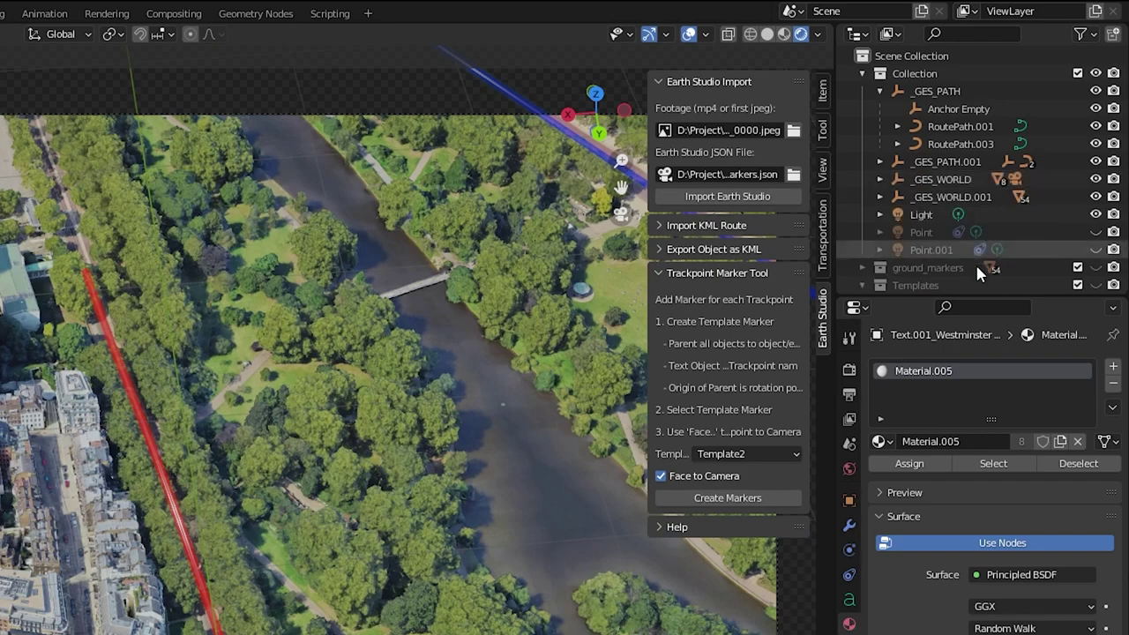
click(879, 91)
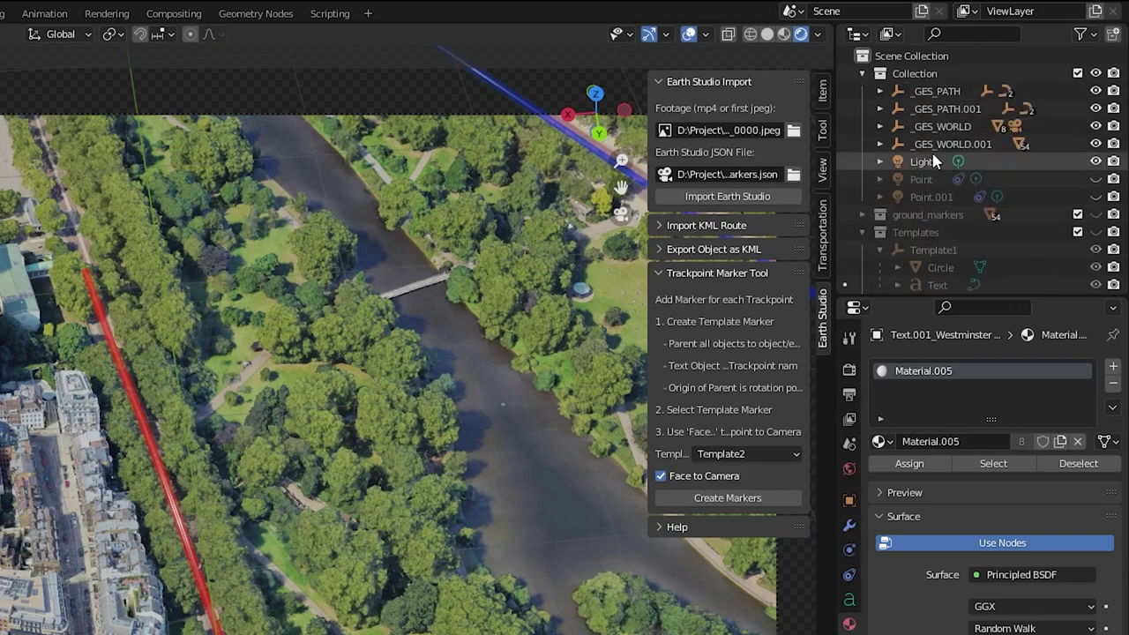
click(935, 162)
click(880, 126)
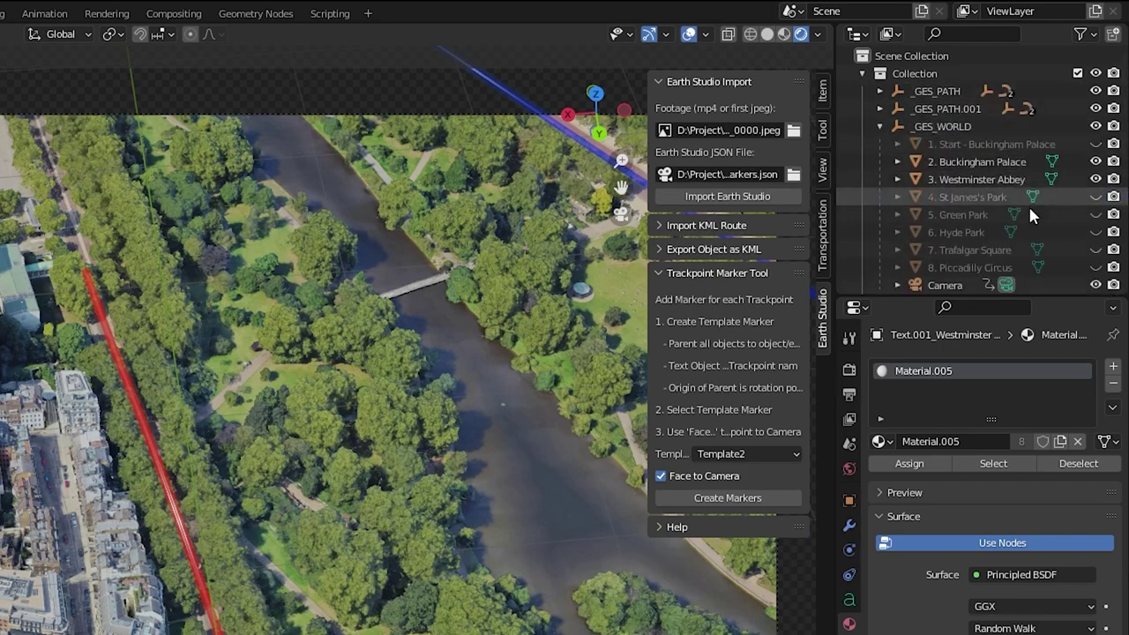
click(1097, 179)
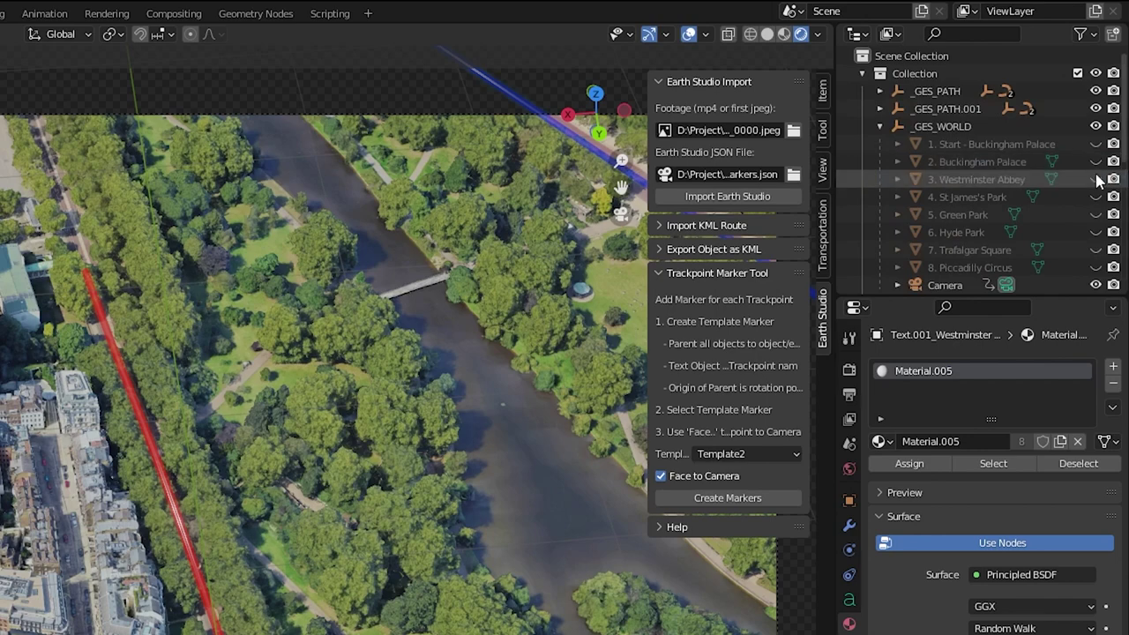
click(1097, 197)
click(1097, 214)
click(1096, 232)
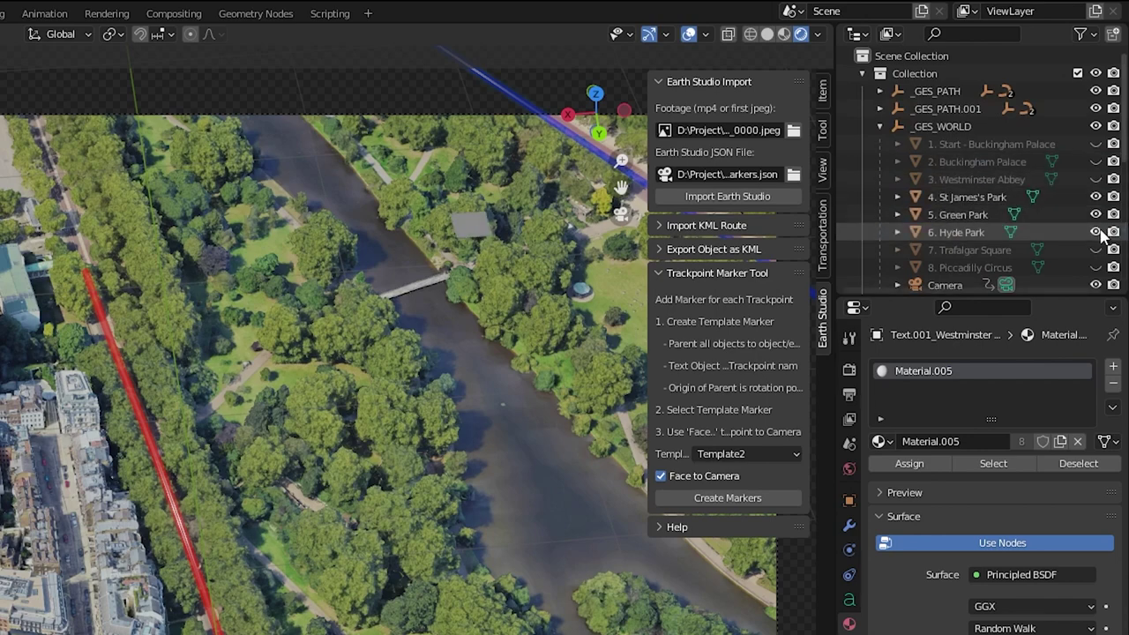
click(1097, 249)
click(1097, 267)
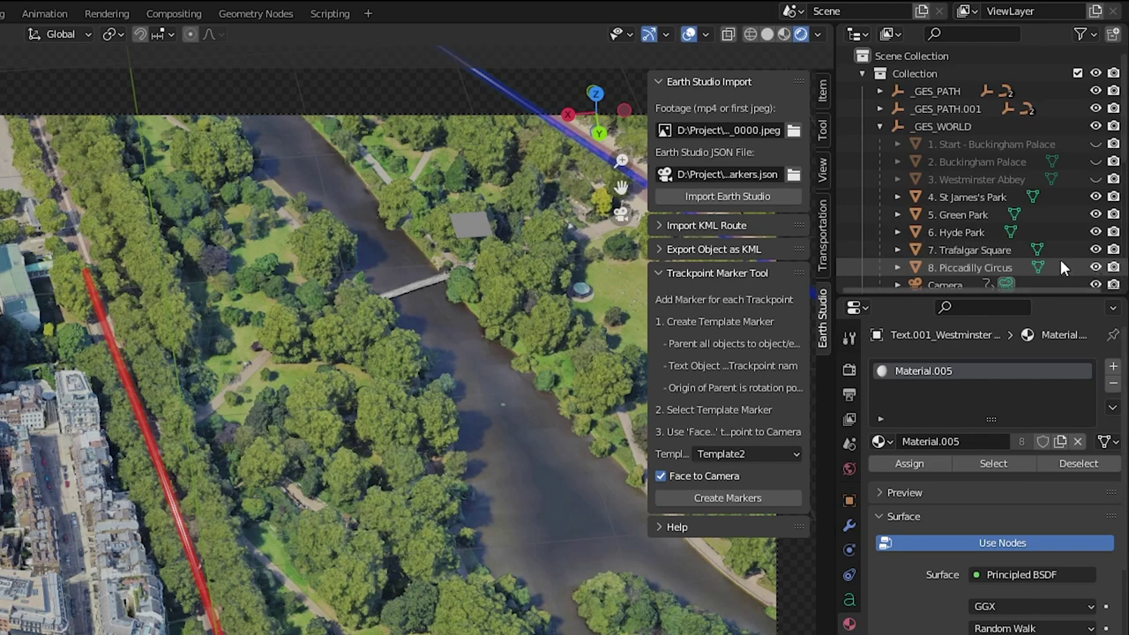
Choose Template1 as the marker template and create camera-facing markers for the visible track points 4 to 8
click(758, 453)
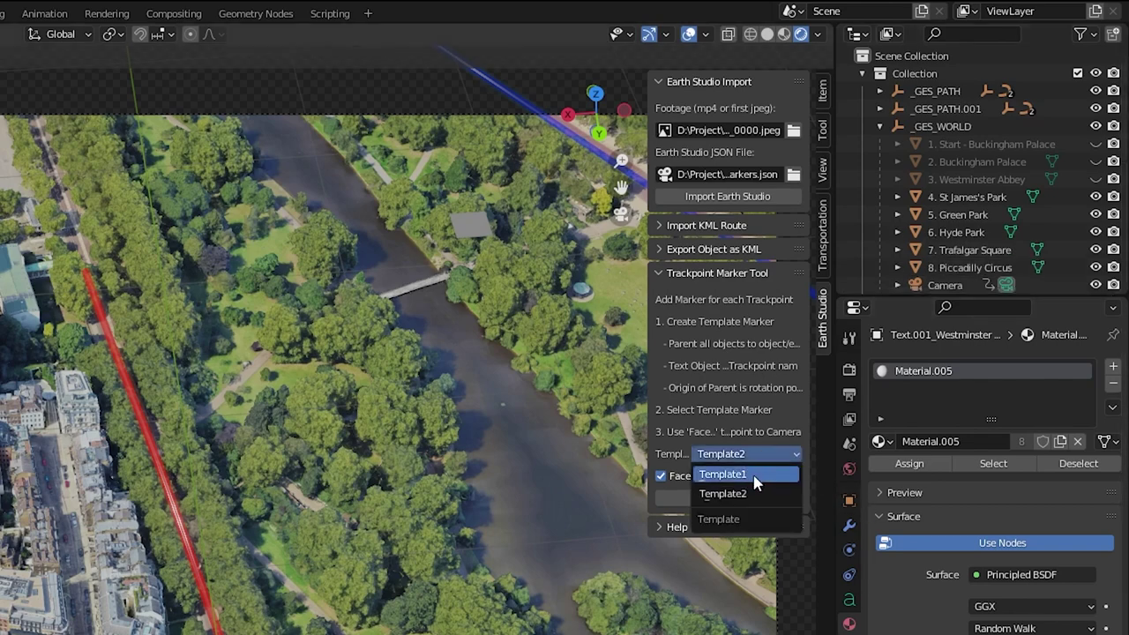
click(756, 479)
click(747, 497)
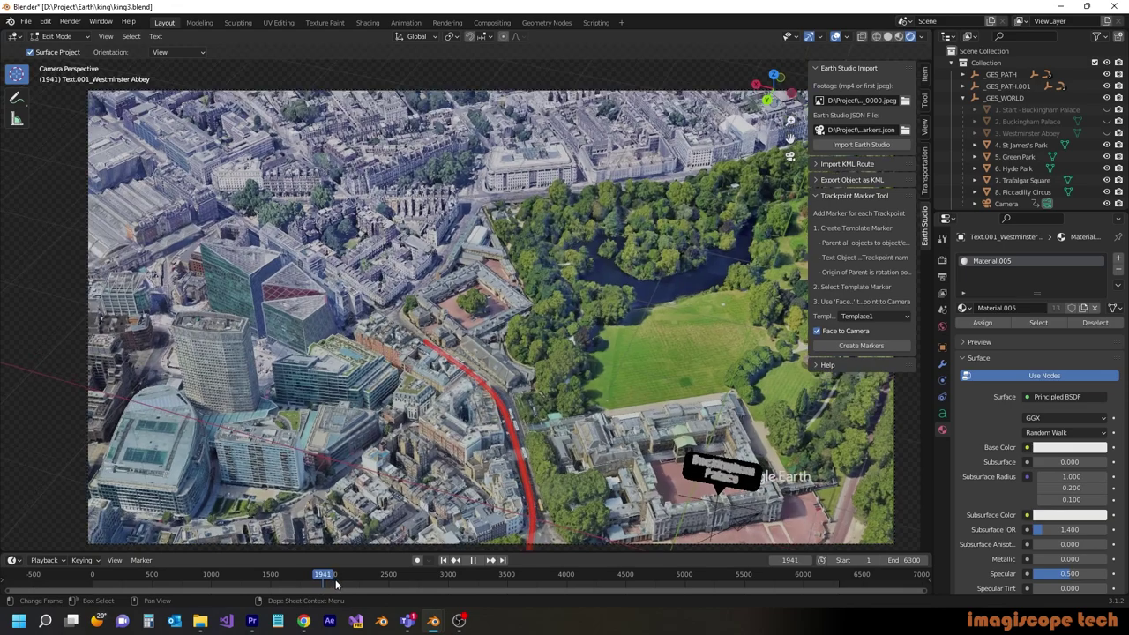
At frame 2313, leave text editing and set the emission colour of the Hyde Park label's background material to light grey
drag(336, 582, 366, 583)
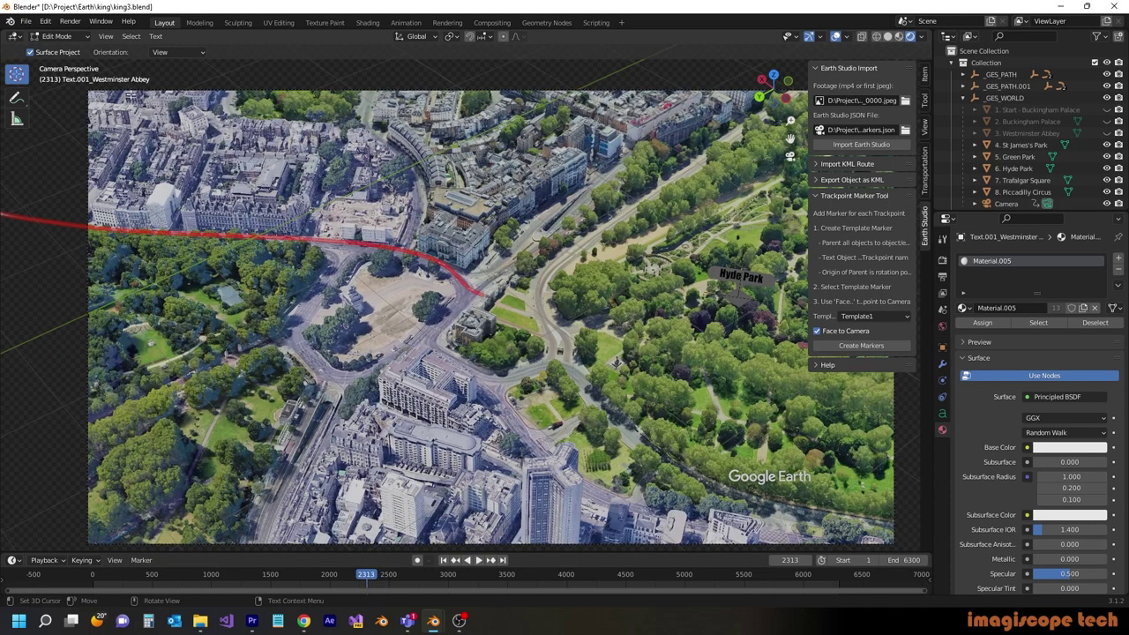
key(Tab)
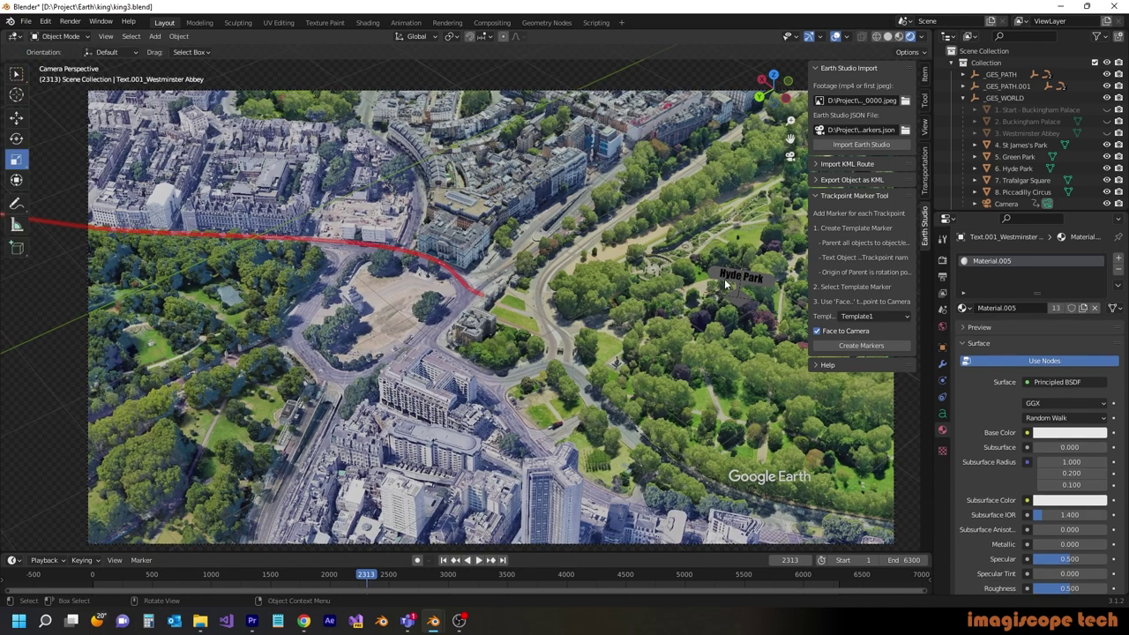
click(725, 281)
click(786, 304)
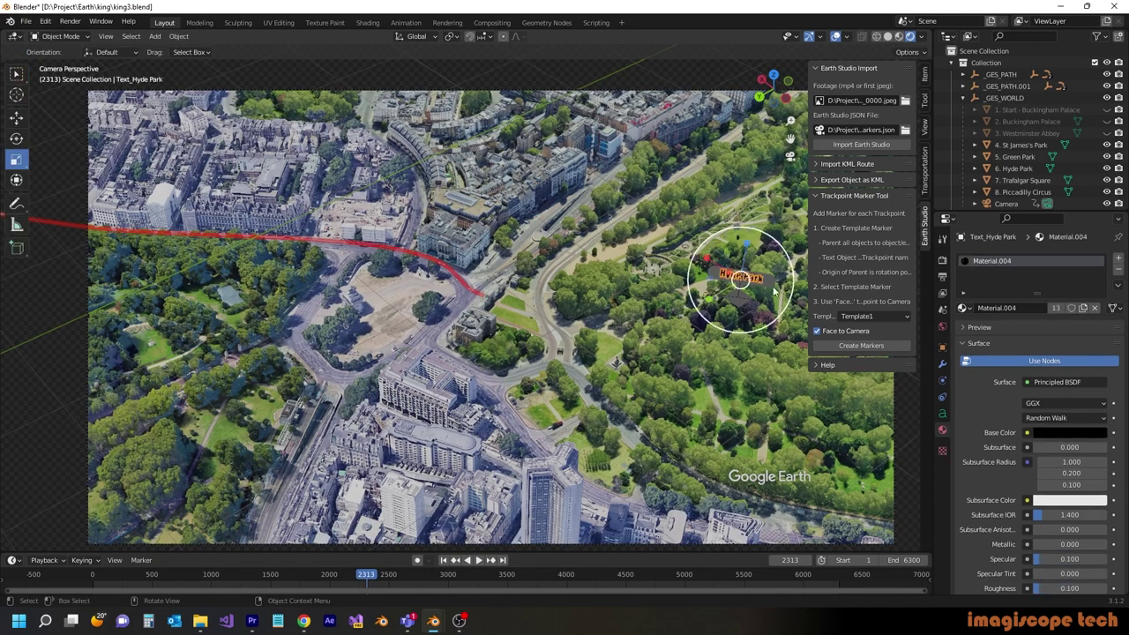
scroll(1114, 499, down, 4)
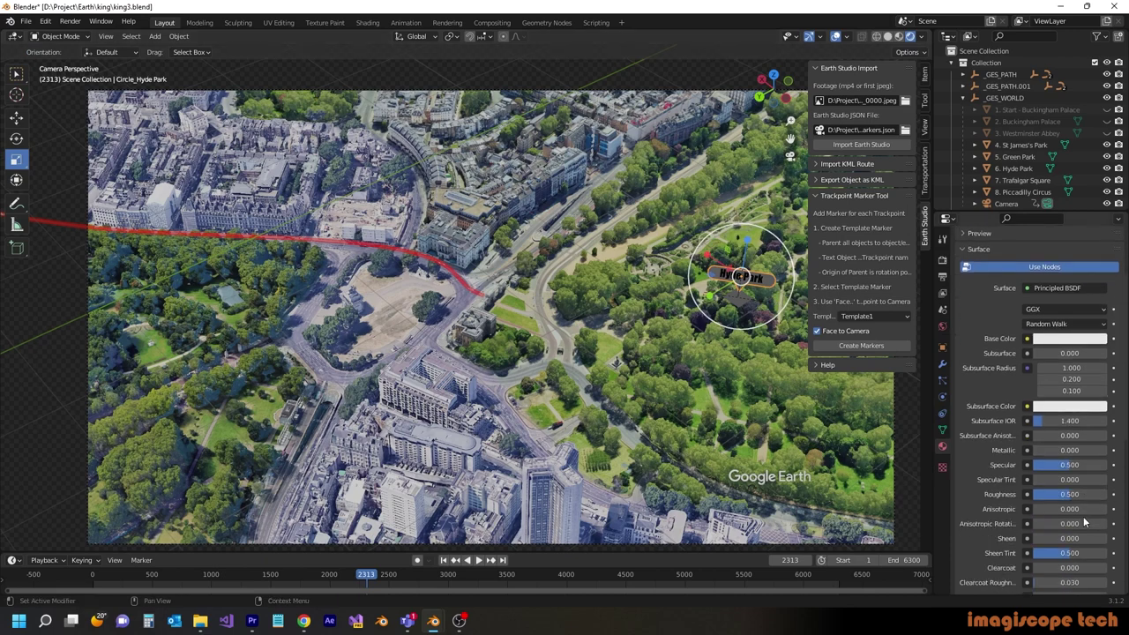
scroll(1099, 481, down, 3)
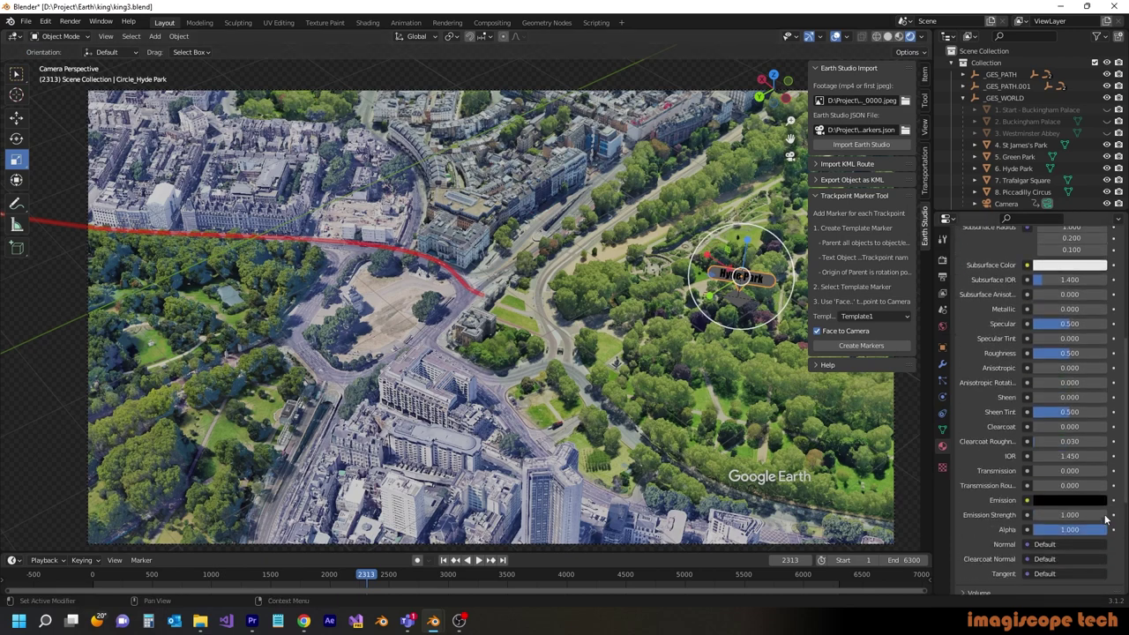
click(1089, 503)
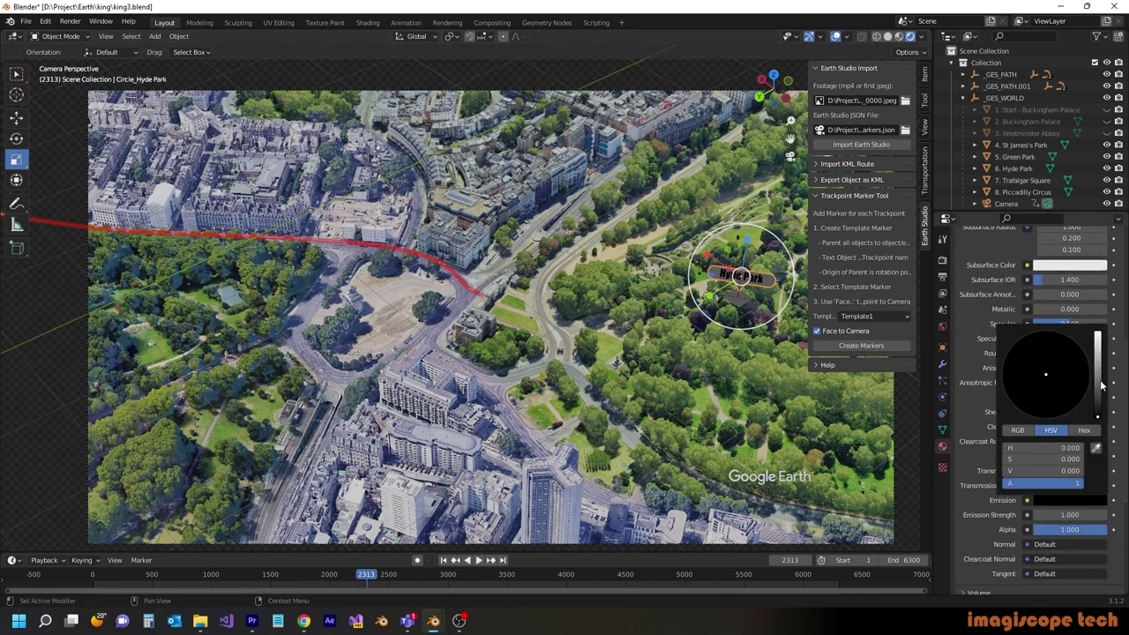
drag(1100, 371, 1098, 353)
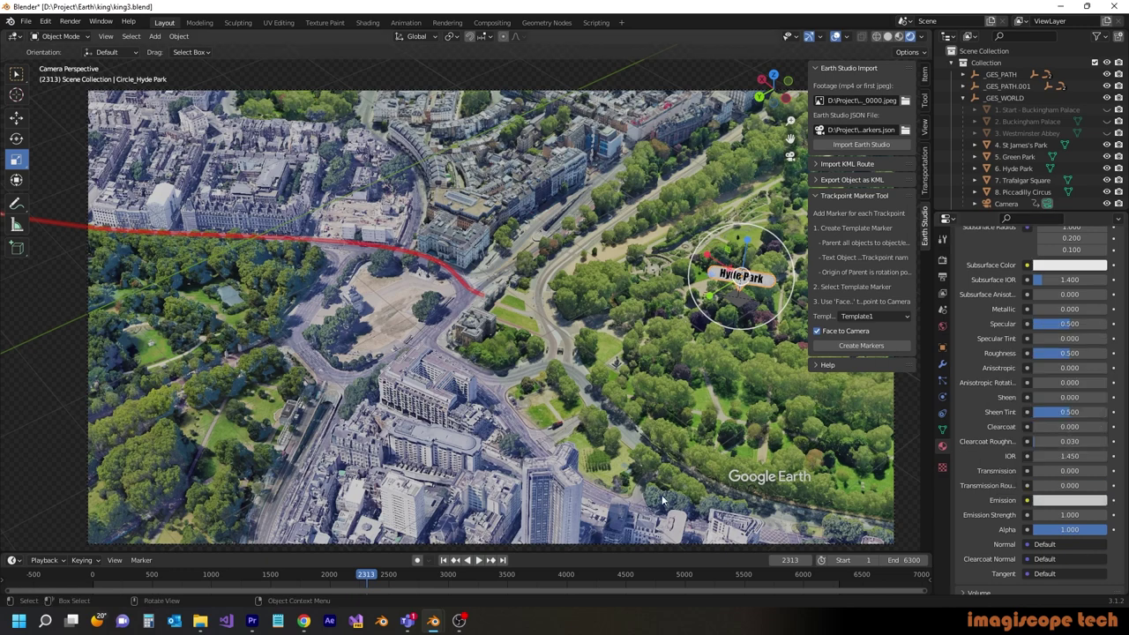
Scale down the Piccadilly Circus label text at frame 4643 and the Trafalgar Square text at frame 4926 to fit their backgrounds
drag(369, 577, 642, 595)
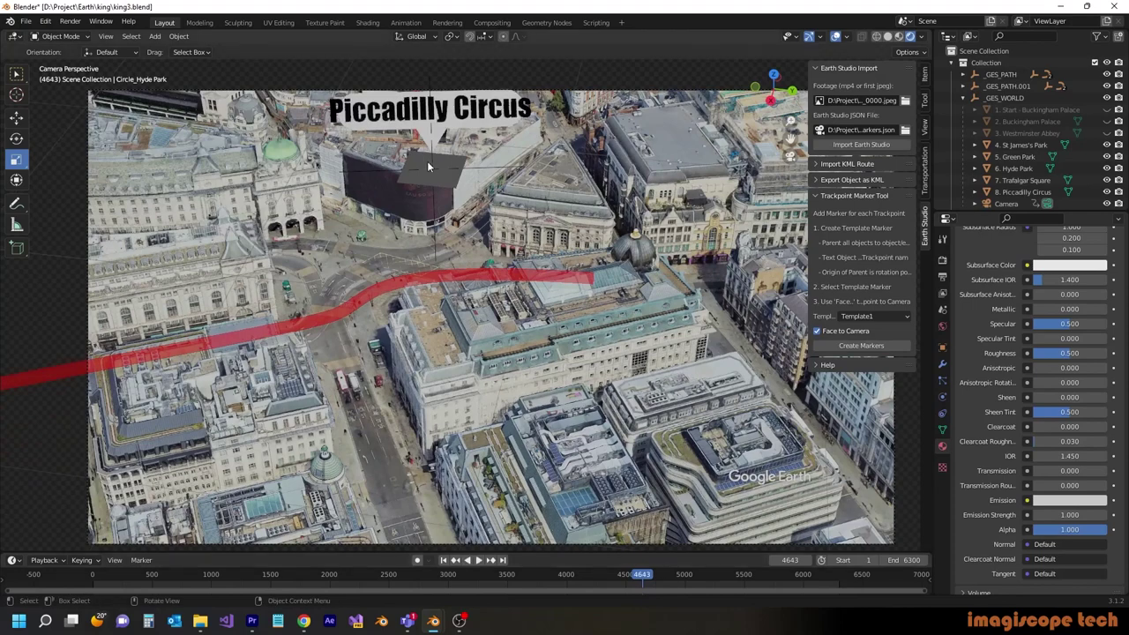
click(448, 122)
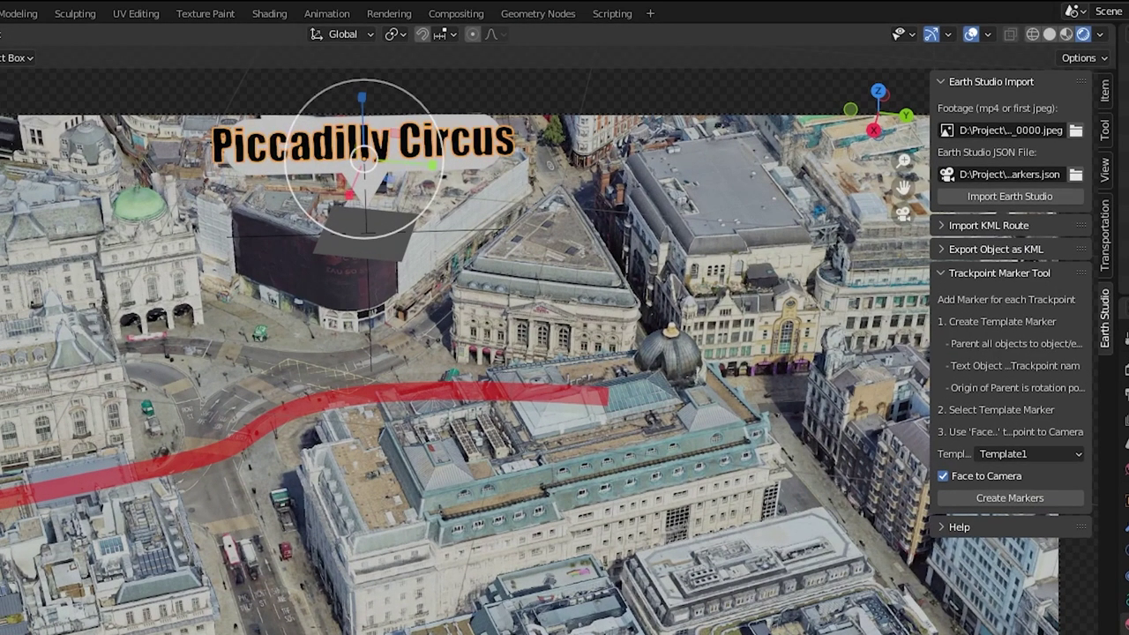
drag(440, 136, 424, 140)
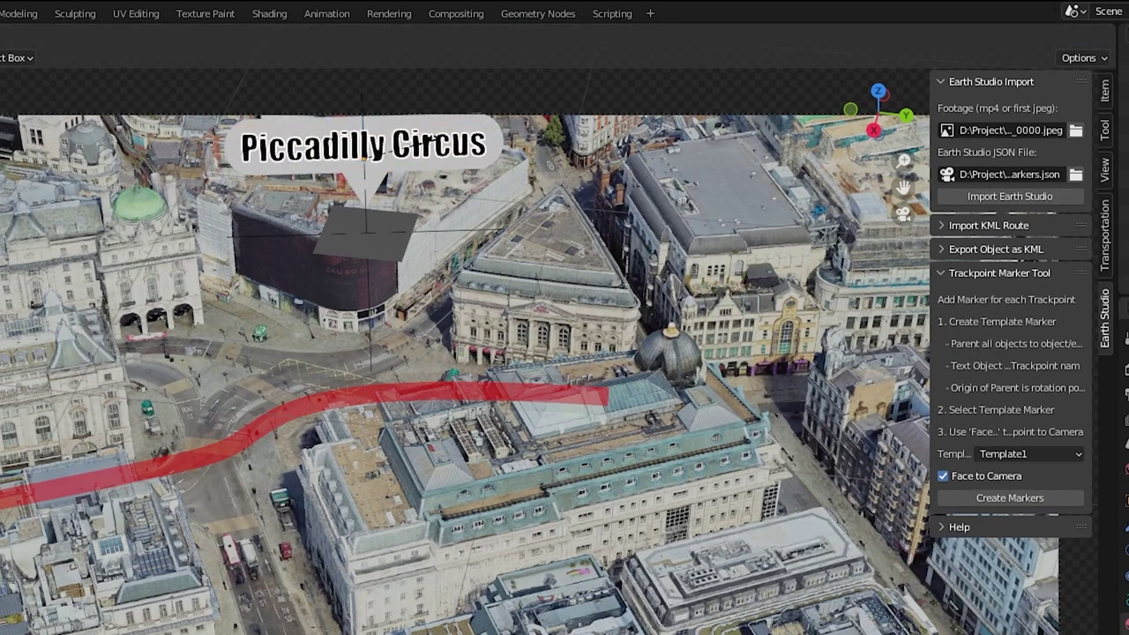
click(363, 148)
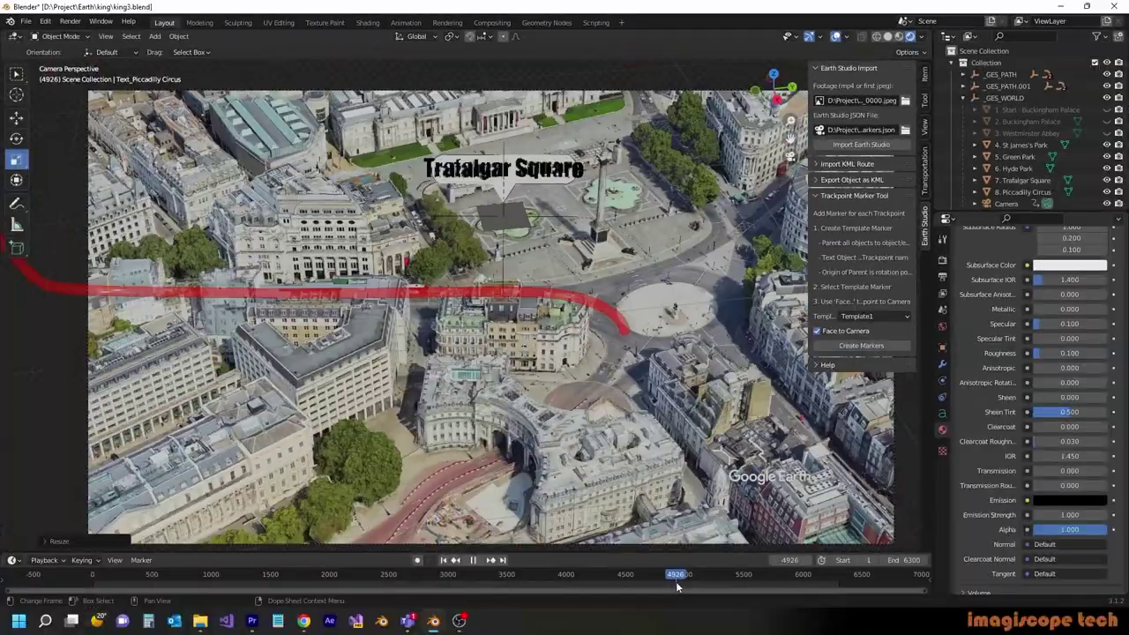
click(535, 170)
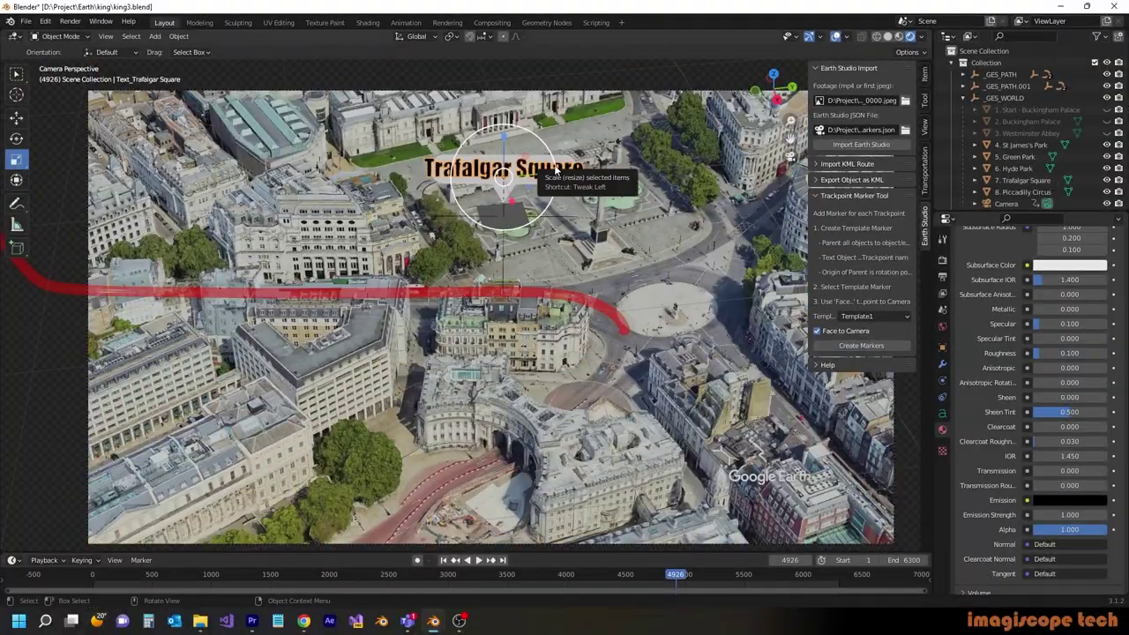
drag(555, 164, 540, 171)
At frame 5249, scale the St James's Park label text to about 0.84 so it fits inside its background
drag(671, 580, 707, 582)
key(space)
click(724, 222)
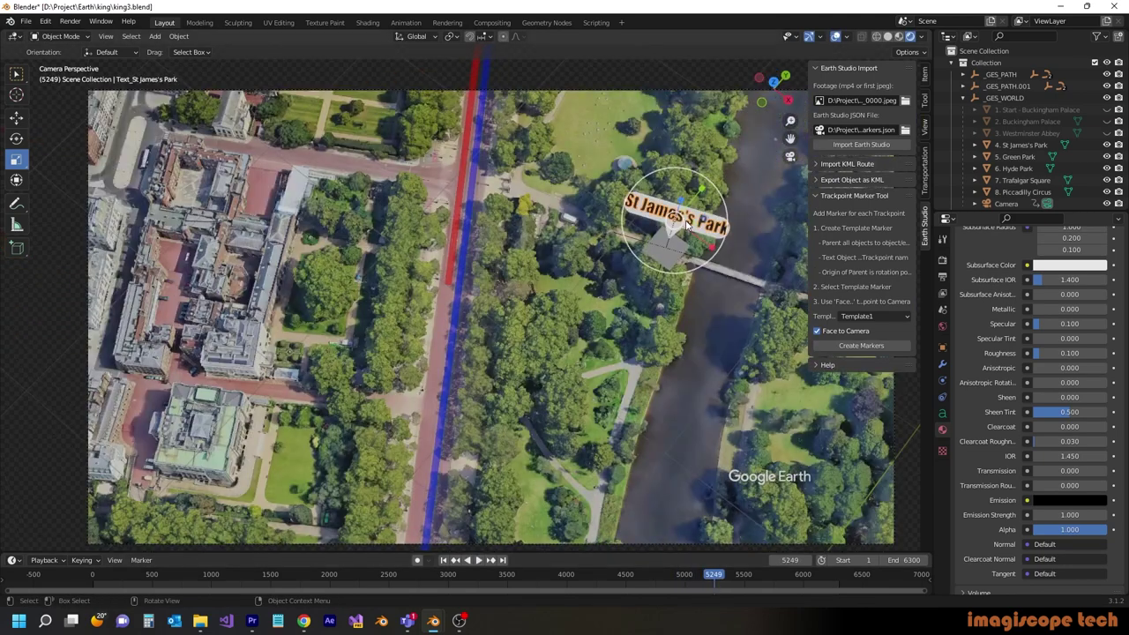
key(s)
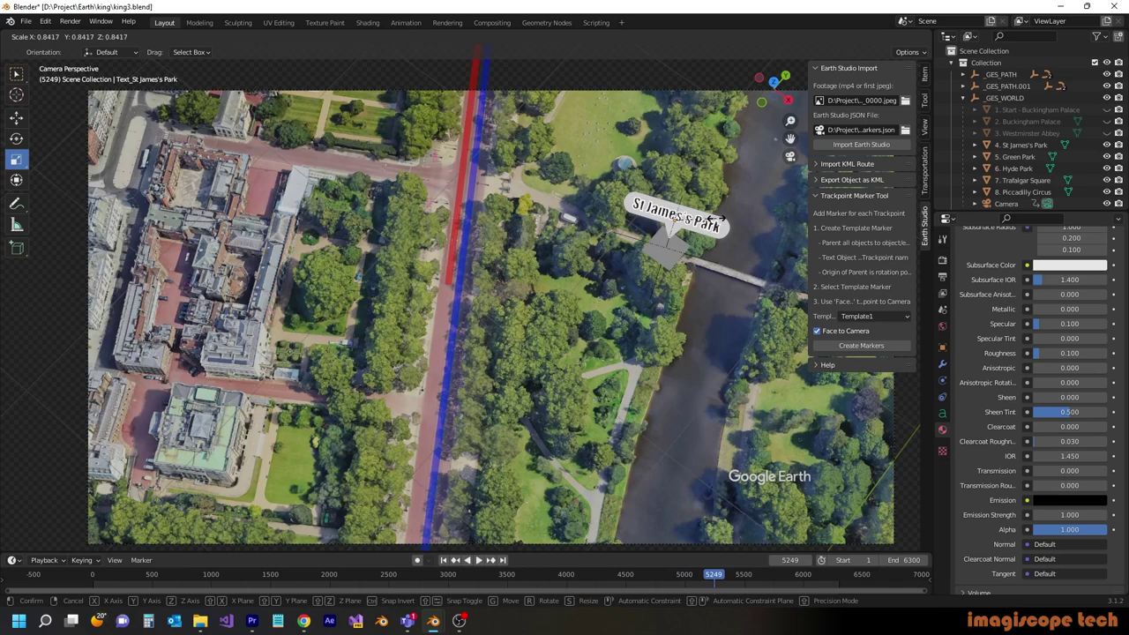
click(719, 218)
Scrub the footage through frame 5448 to about frame 5751 to check the remaining labels
drag(714, 573, 739, 577)
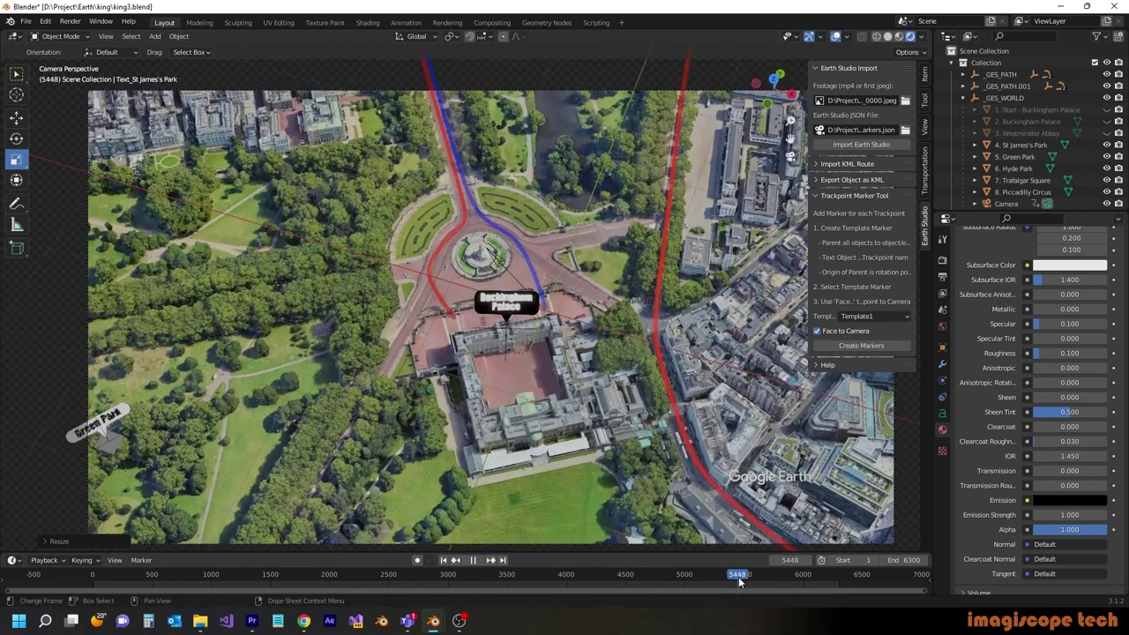
key(space)
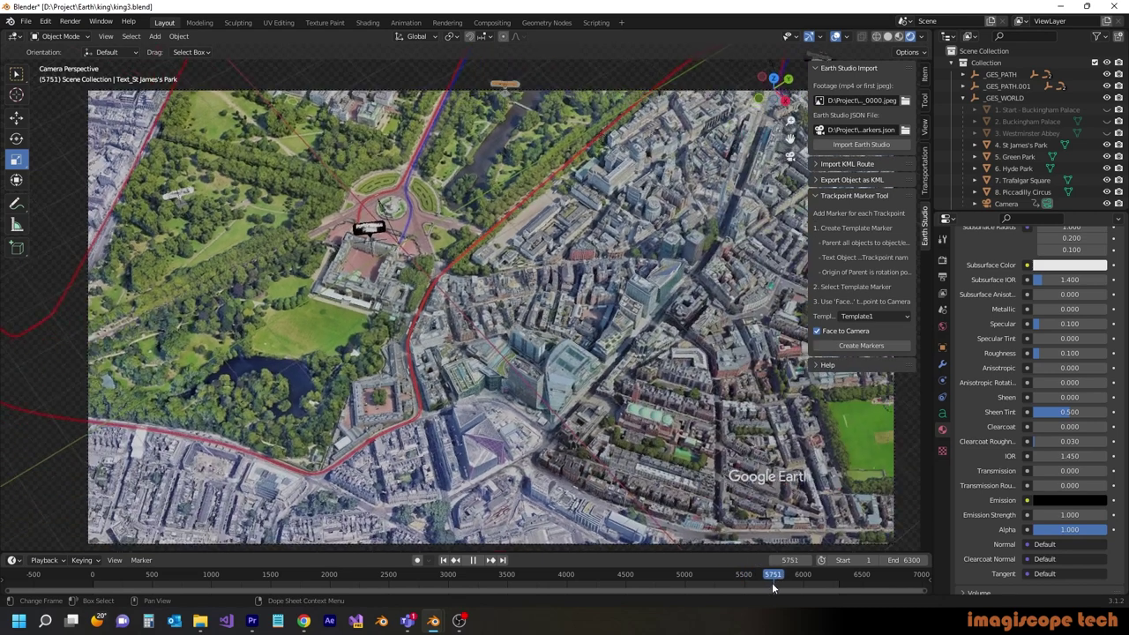
key(space)
click(1108, 144)
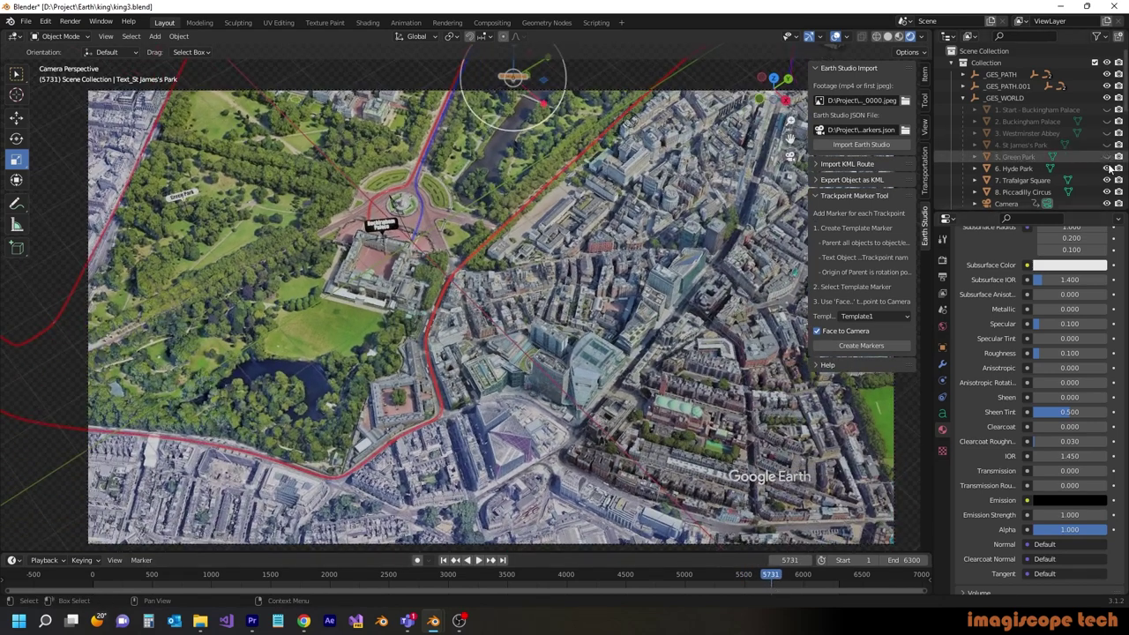
click(1108, 156)
click(1109, 145)
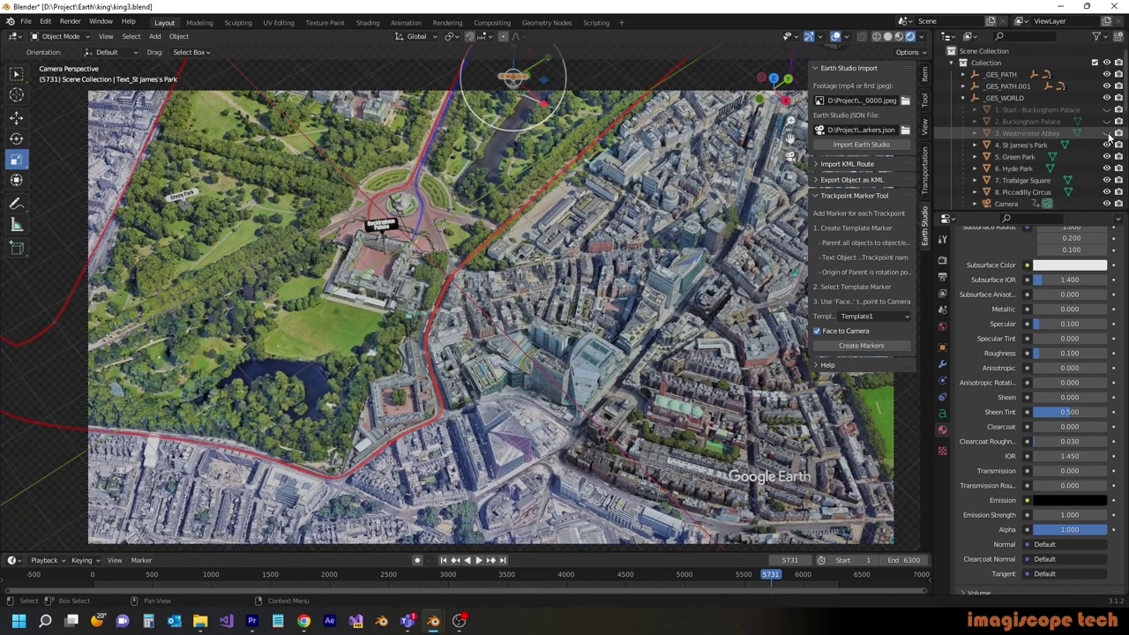
Add a new collection inside ground_markers and expand the GESMarkers collection to look over its markers
scroll(1103, 132, down, 5)
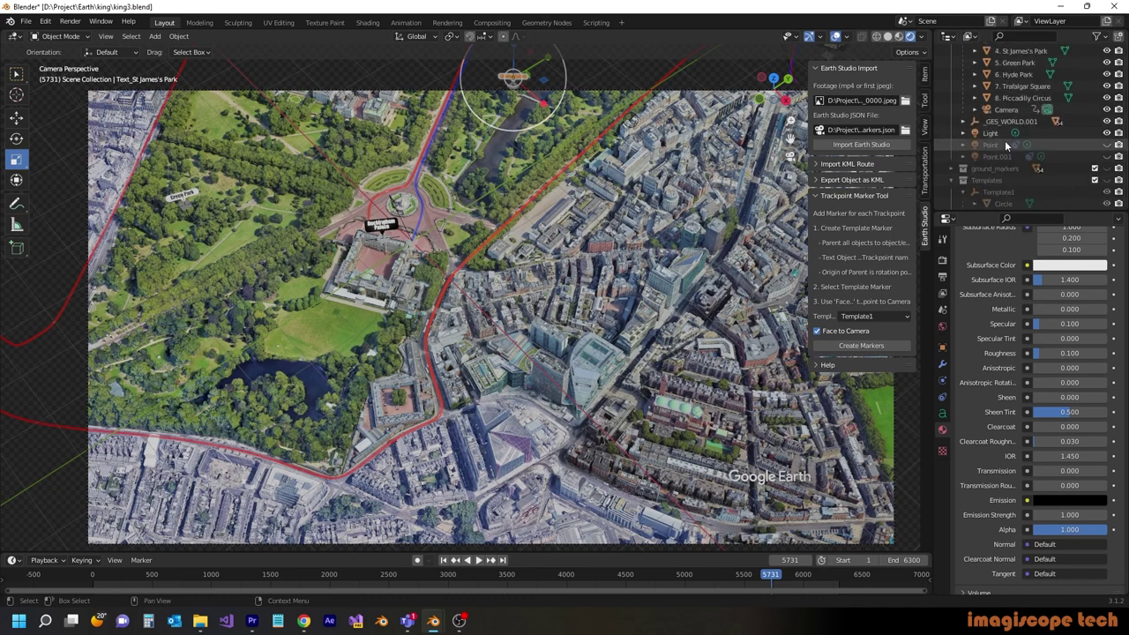
click(992, 167)
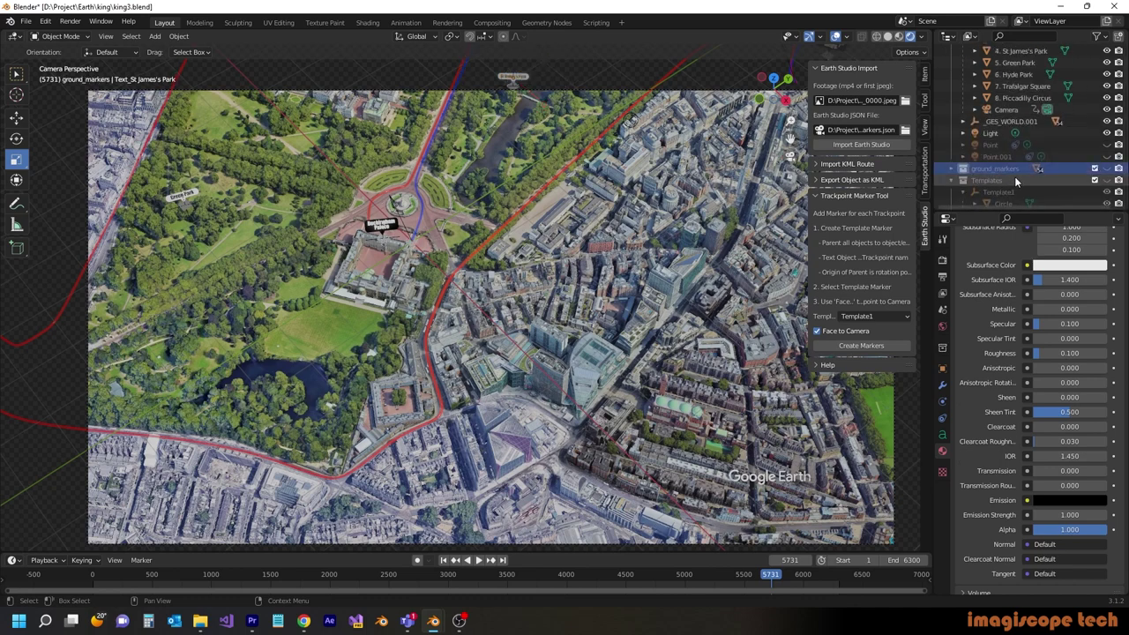
scroll(1015, 177, up, 5)
scroll(1023, 179, down, 5)
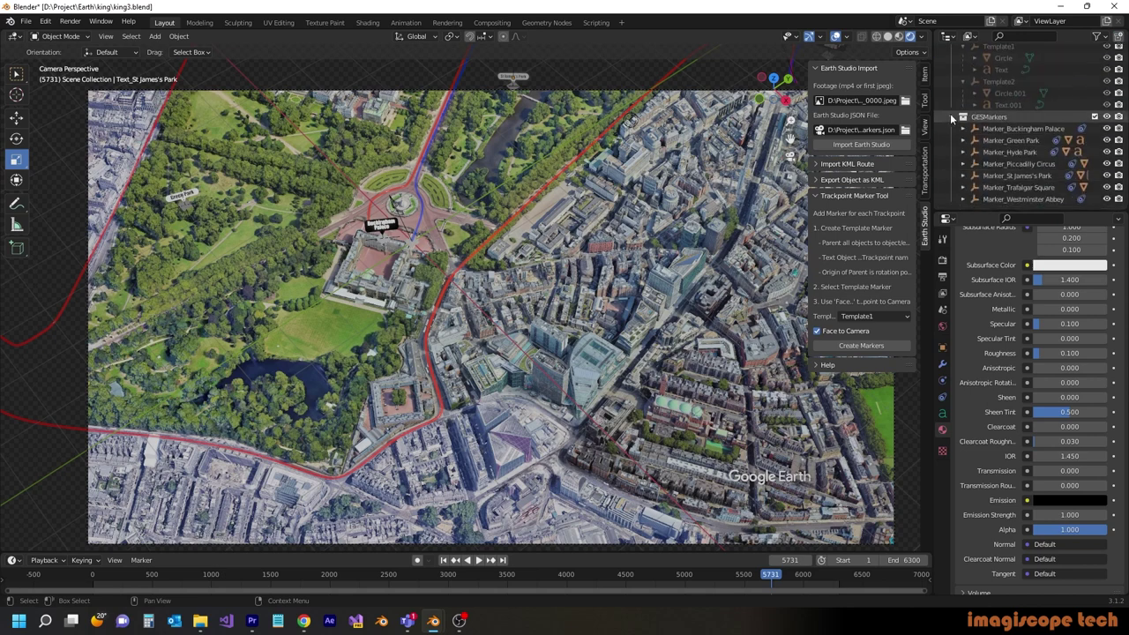
scroll(971, 194, down, 1)
click(953, 199)
scroll(1006, 181, down, 4)
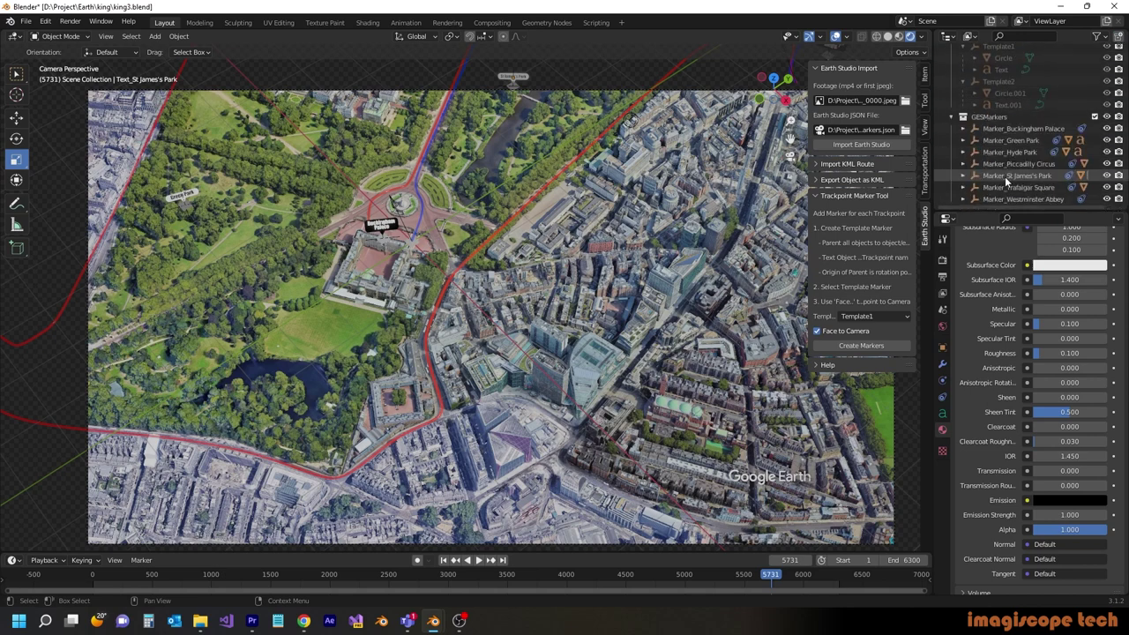
scroll(1010, 172, up, 5)
scroll(1006, 171, up, 1)
scroll(1006, 172, down, 1)
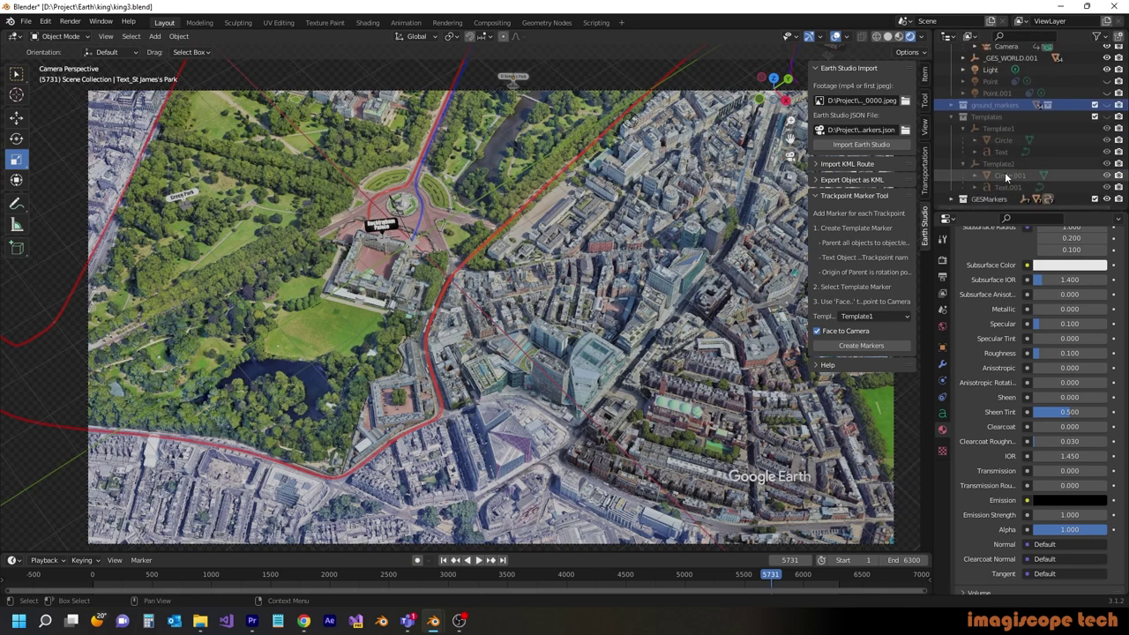
click(952, 199)
scroll(989, 189, down, 4)
scroll(989, 189, up, 1)
scroll(989, 189, up, 4)
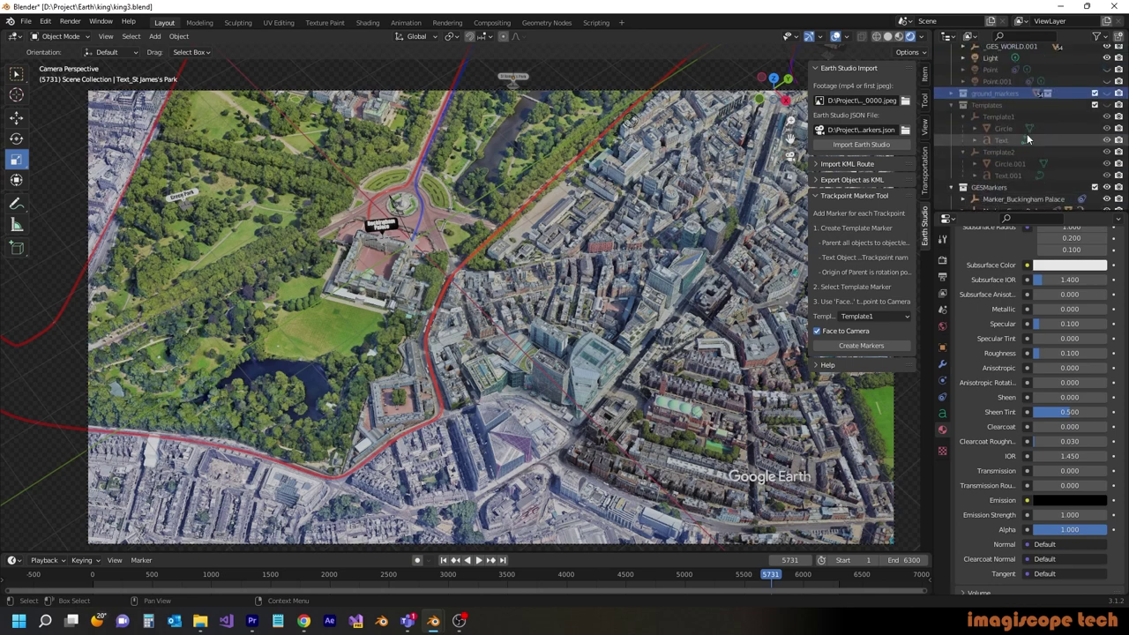
Move the new collection out of ground_markers to the Scene Collection level and rename it place_markers 1
click(962, 92)
click(1014, 105)
drag(1015, 106, 987, 51)
click(951, 62)
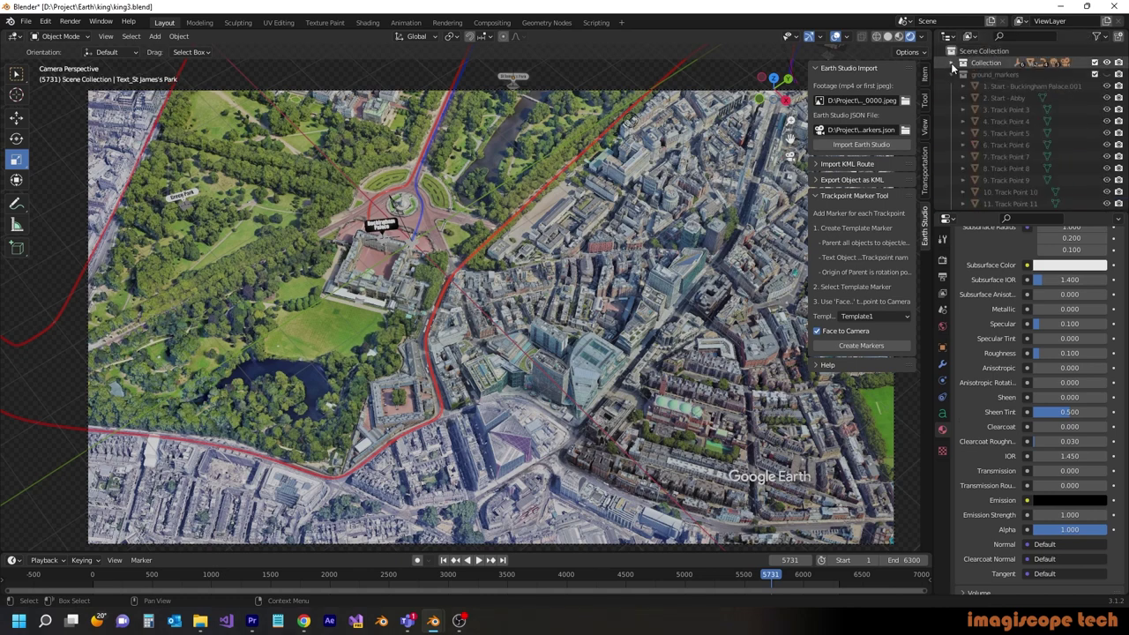
click(952, 75)
scroll(998, 167, down, 3)
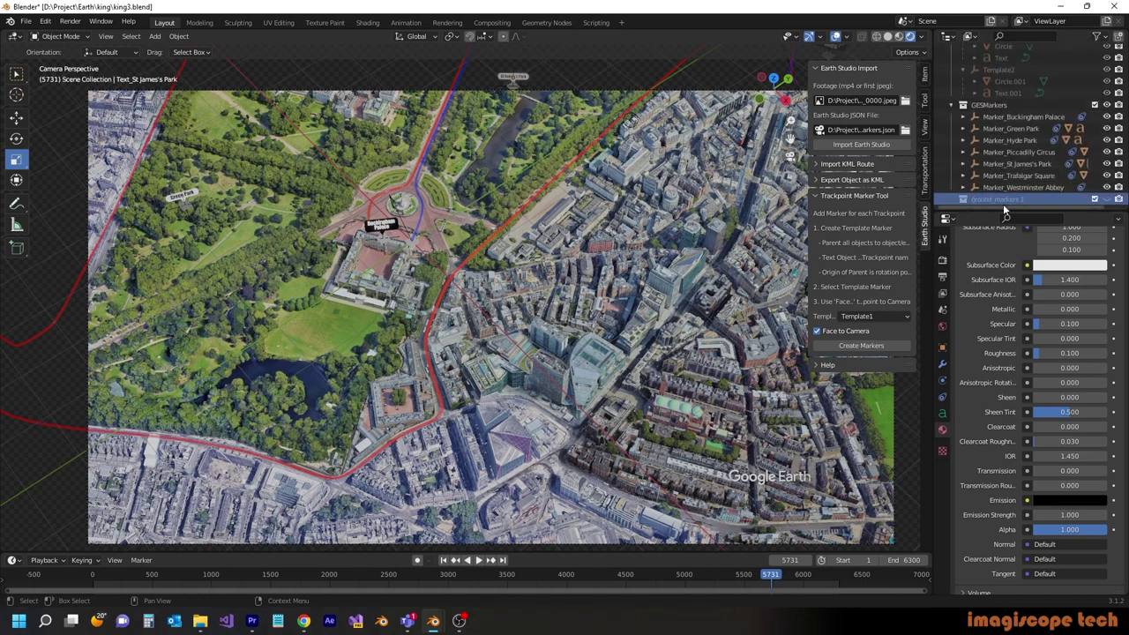
click(1003, 200)
double_click(1018, 200)
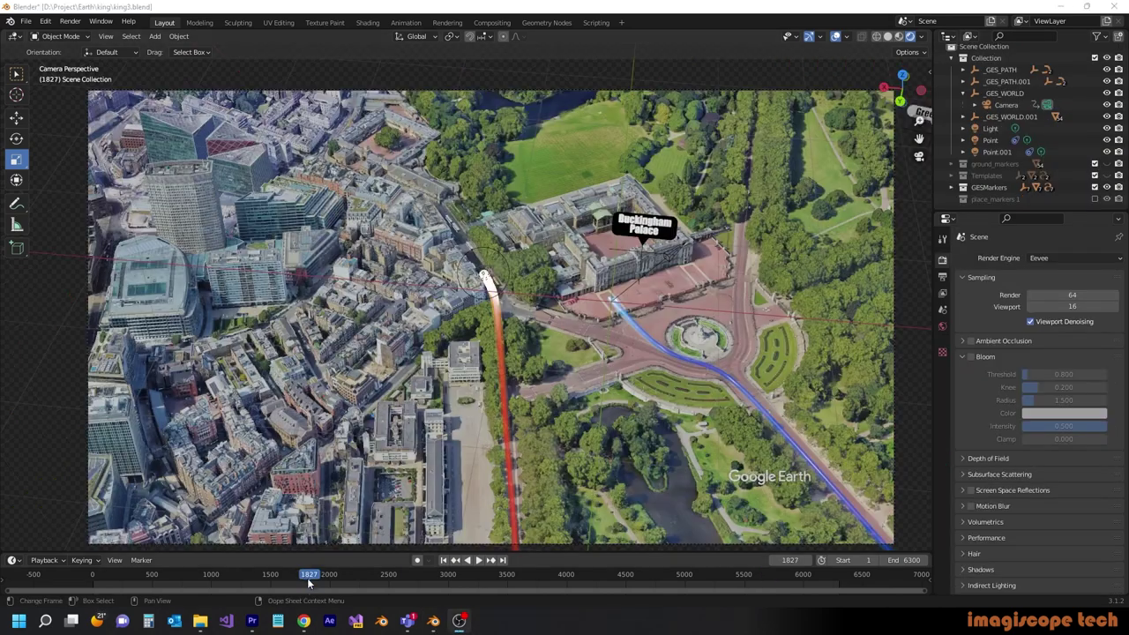
At frame 982, set the Point.001 light's power to 10 W and keyframe it
drag(307, 578, 209, 580)
click(1001, 152)
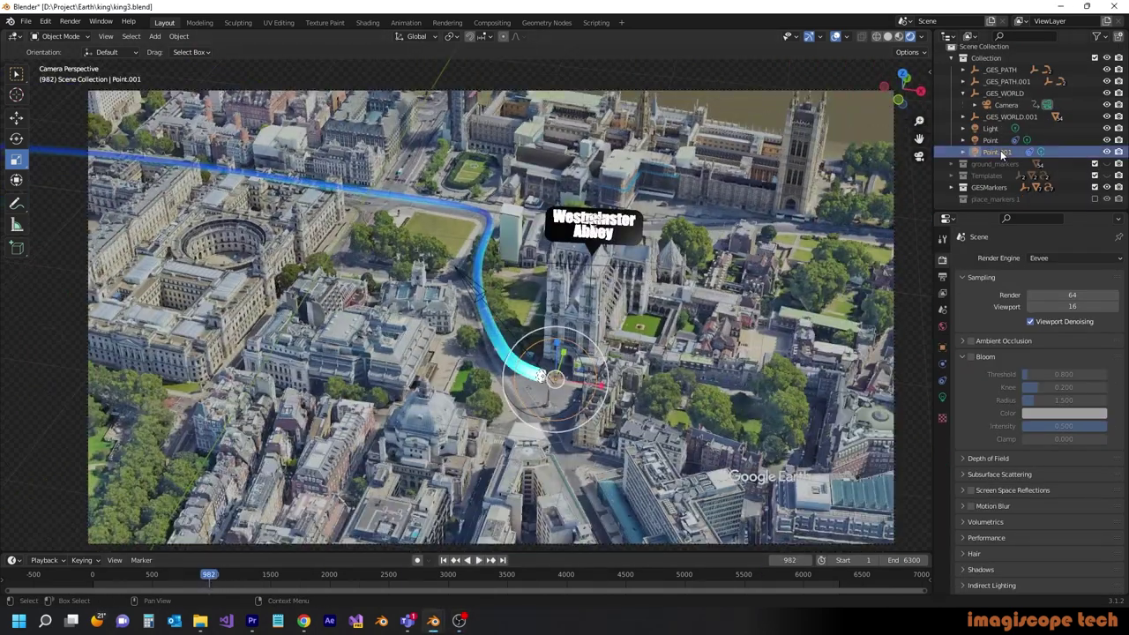
click(943, 397)
click(1067, 339)
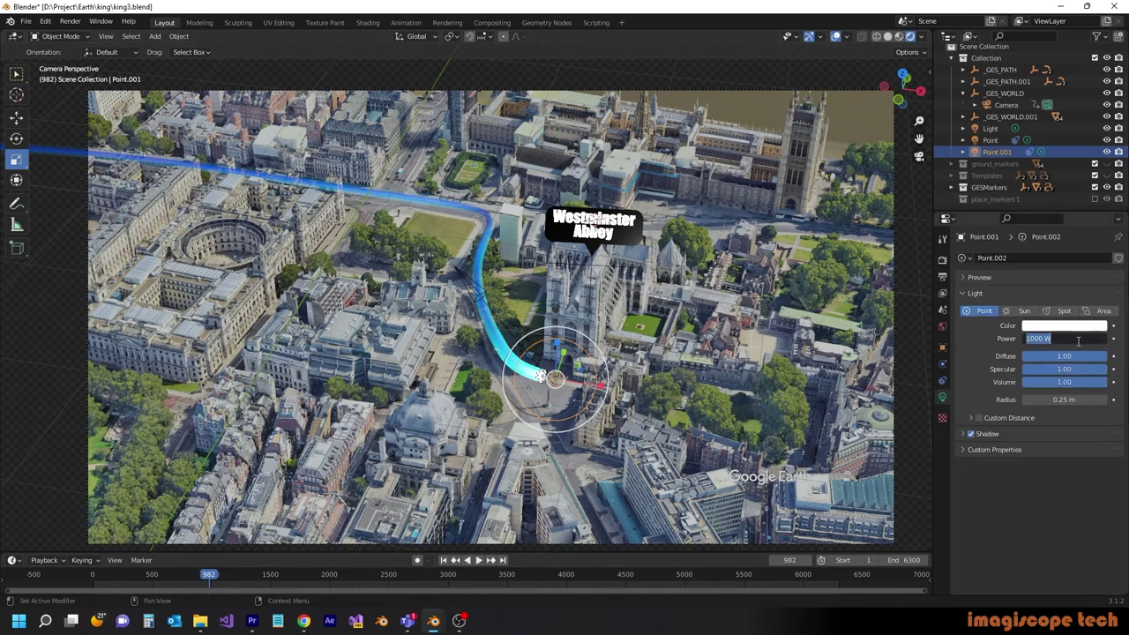
text(10)
key(Return)
key(i)
Keyframe the Point.001 light's power at 1000 W at about frame 1390
drag(209, 578, 99, 578)
click(1068, 339)
text(1000)
key(Return)
key(i)
key(Escape)
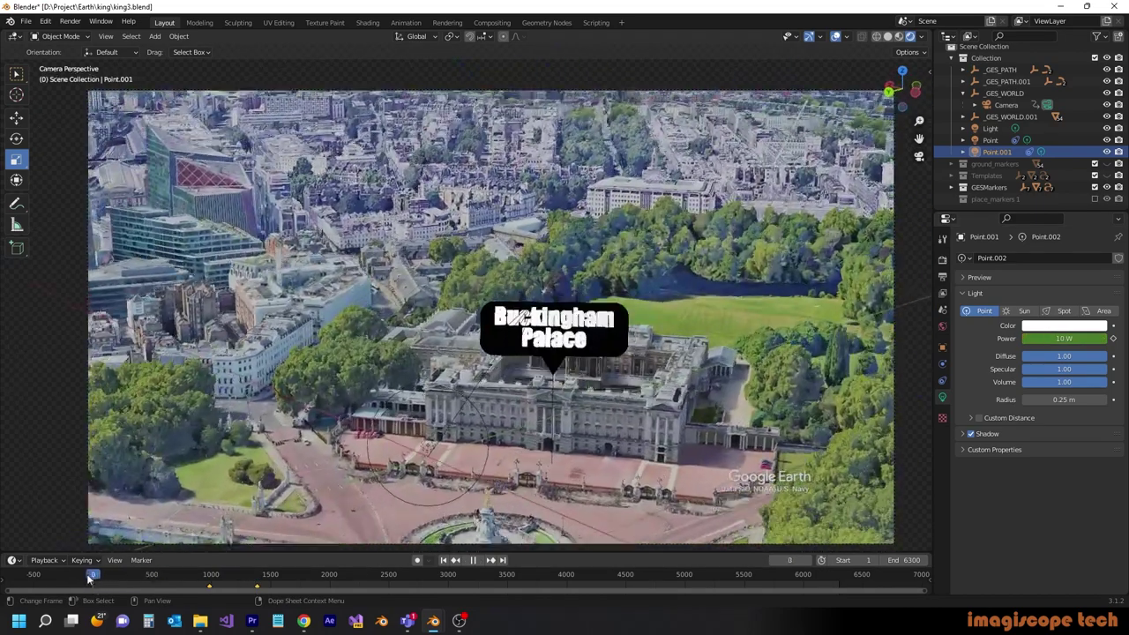
At frame 0, set the Point light's power to 0 W and keyframe it
click(997, 140)
click(1073, 339)
text(0)
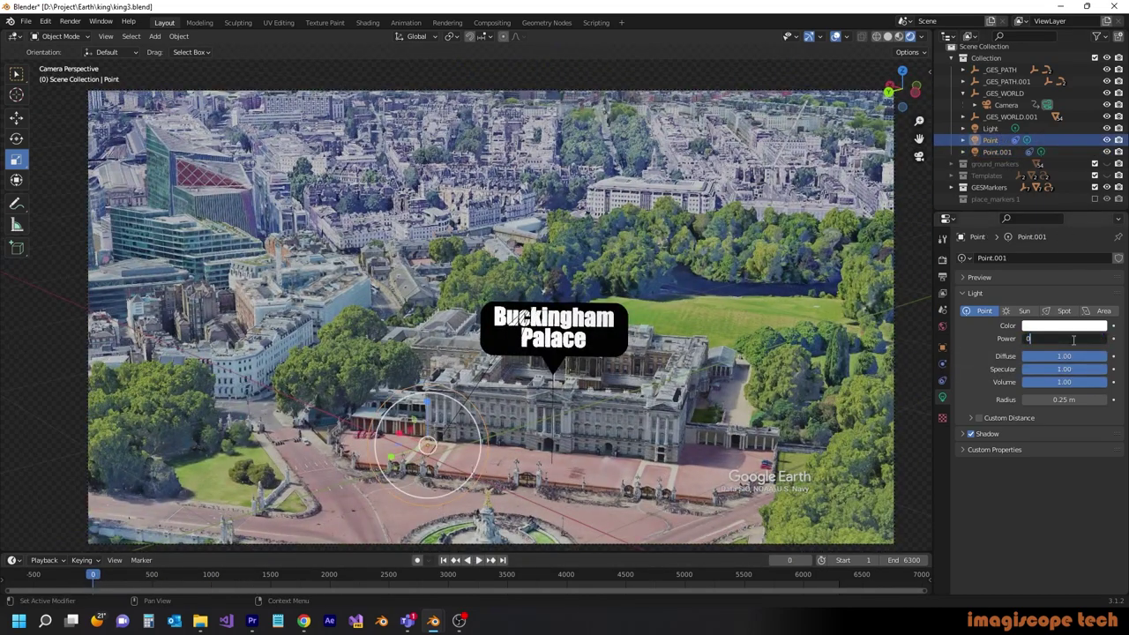
key(Return)
key(i)
Advance slightly along the timeline and keyframe the Point light's power at 10 W
drag(92, 575, 104, 575)
click(1064, 339)
text(10)
key(Return)
key(i)
Go to frame 53 and keyframe the Point light's power at 1000 W
click(1064, 339)
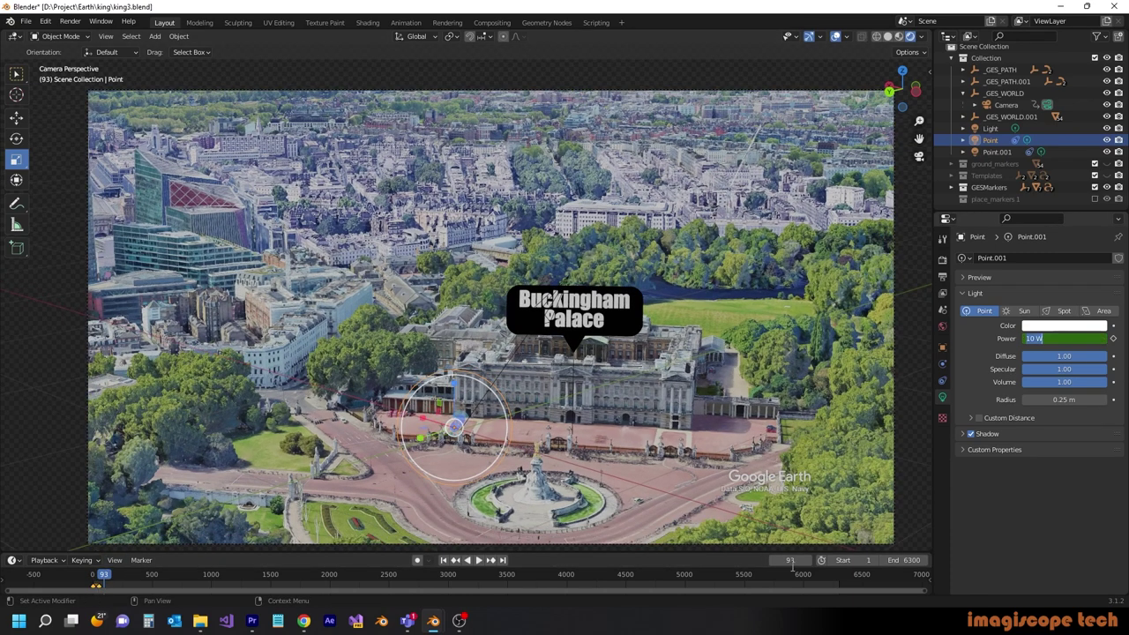
click(793, 565)
click(791, 560)
text(53)
key(Return)
click(1066, 339)
text(1000)
key(Return)
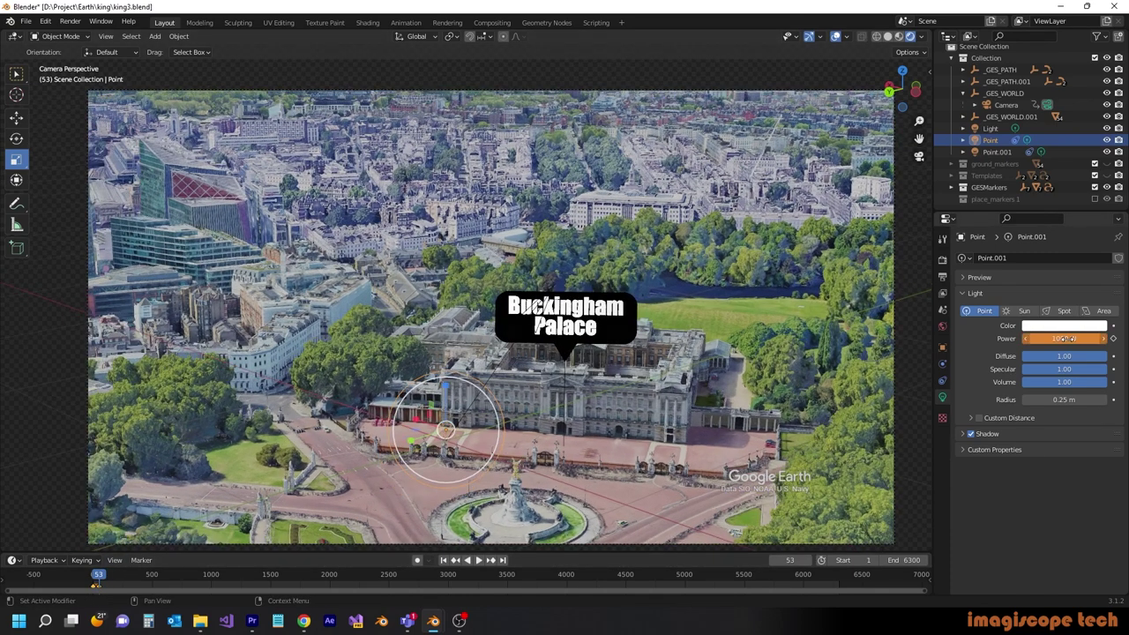
key(i)
Enable Bloom for the scene and exclude the GESMarkers, Templates and ground_markers collections from the view layer
click(943, 260)
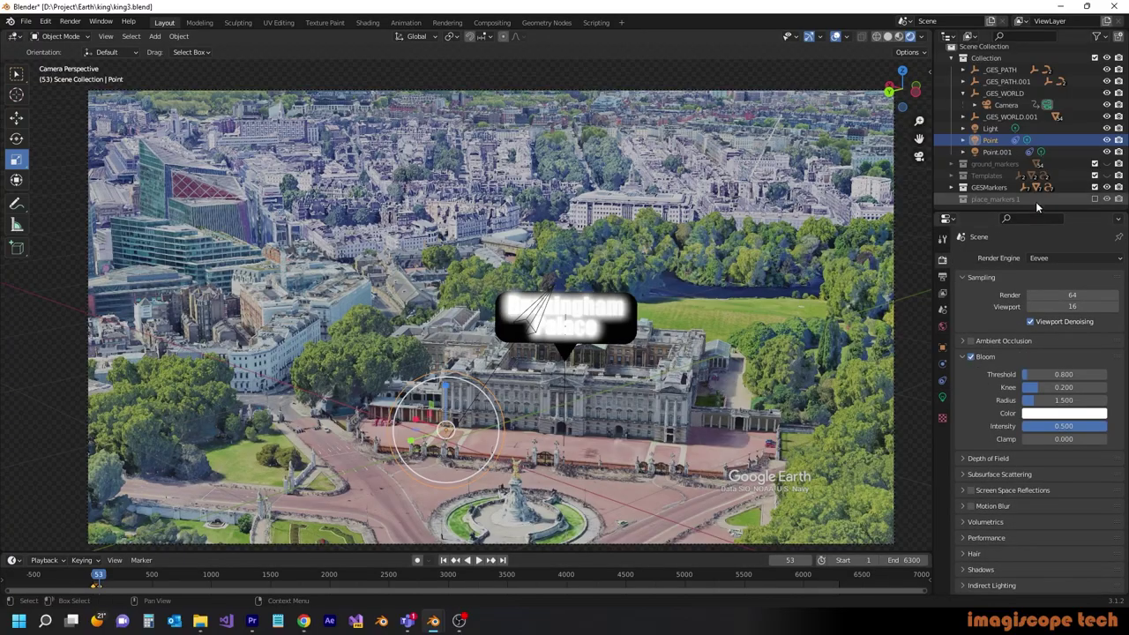
click(1095, 187)
click(1095, 175)
click(1095, 165)
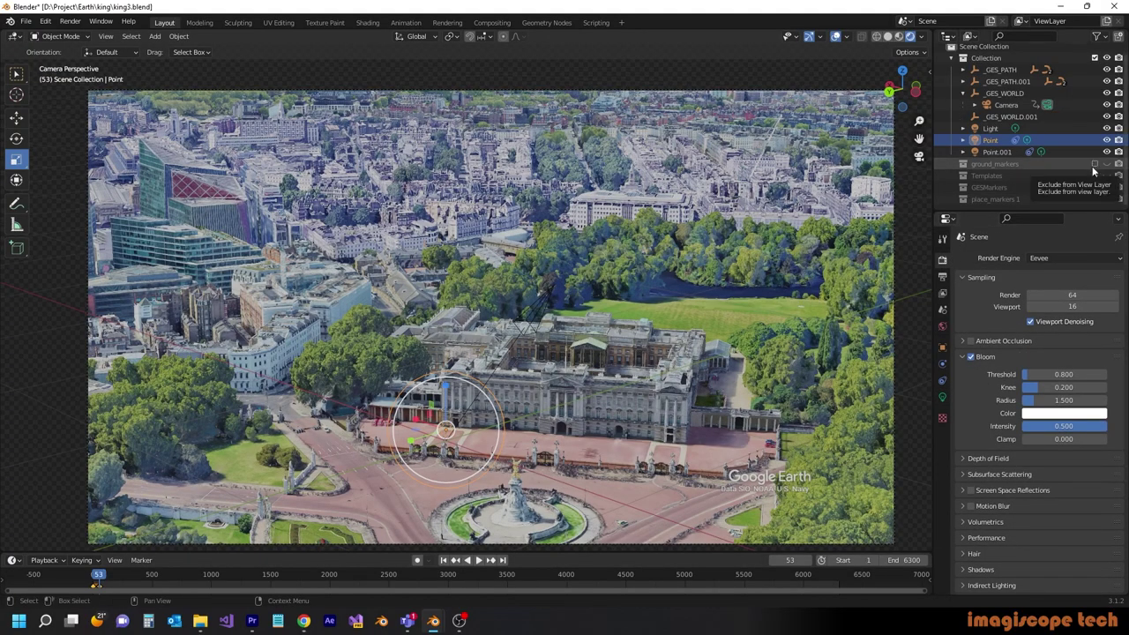
Render a still image of the route path alone at frame 1240 and close the render window after viewing it
drag(98, 579, 542, 573)
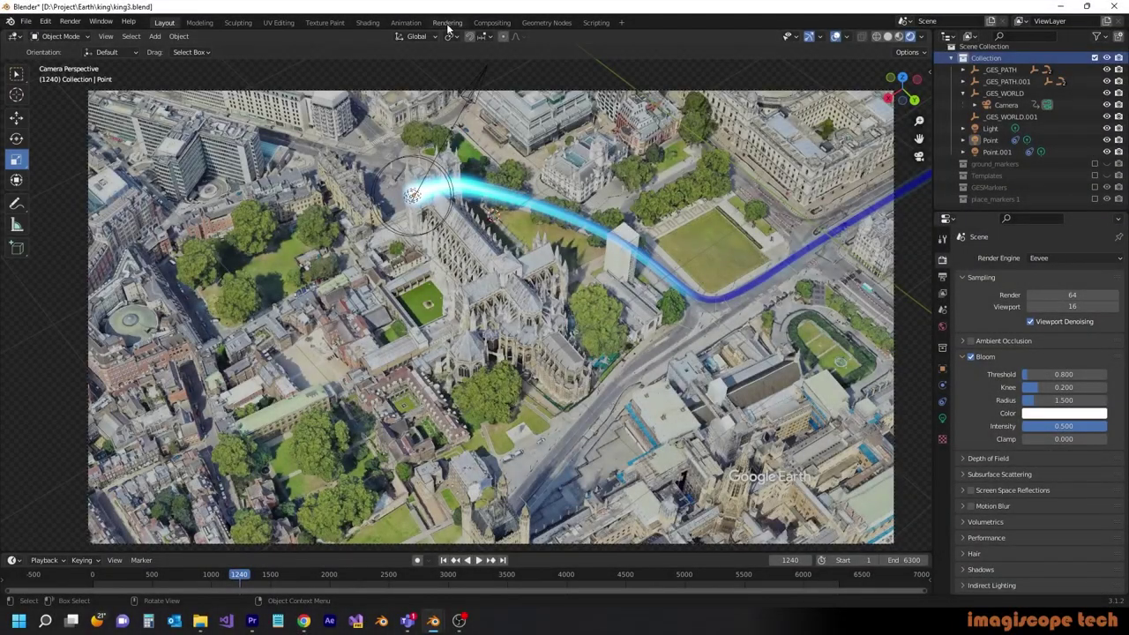
click(447, 23)
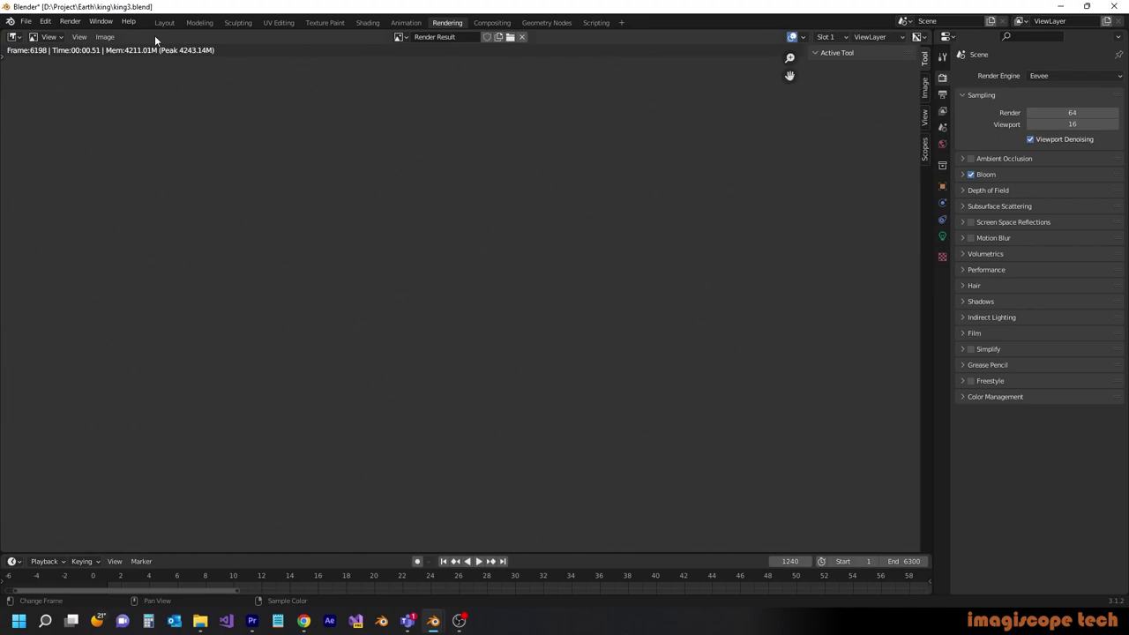
click(69, 21)
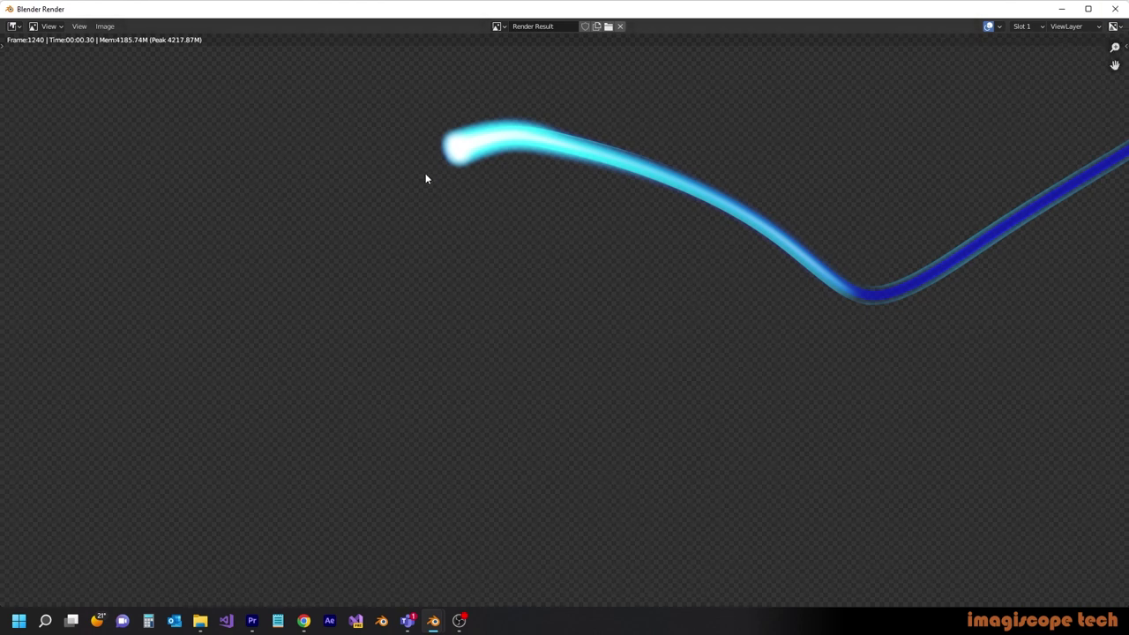
click(1116, 9)
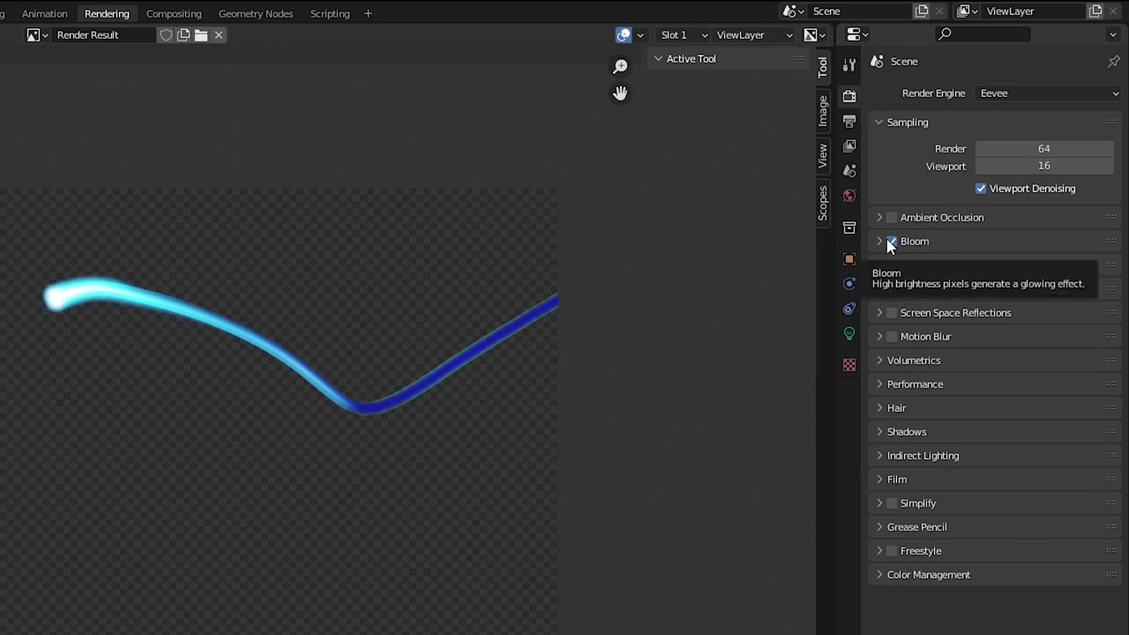
Review the output settings and enable the Bloom render pass for the view layer
click(850, 121)
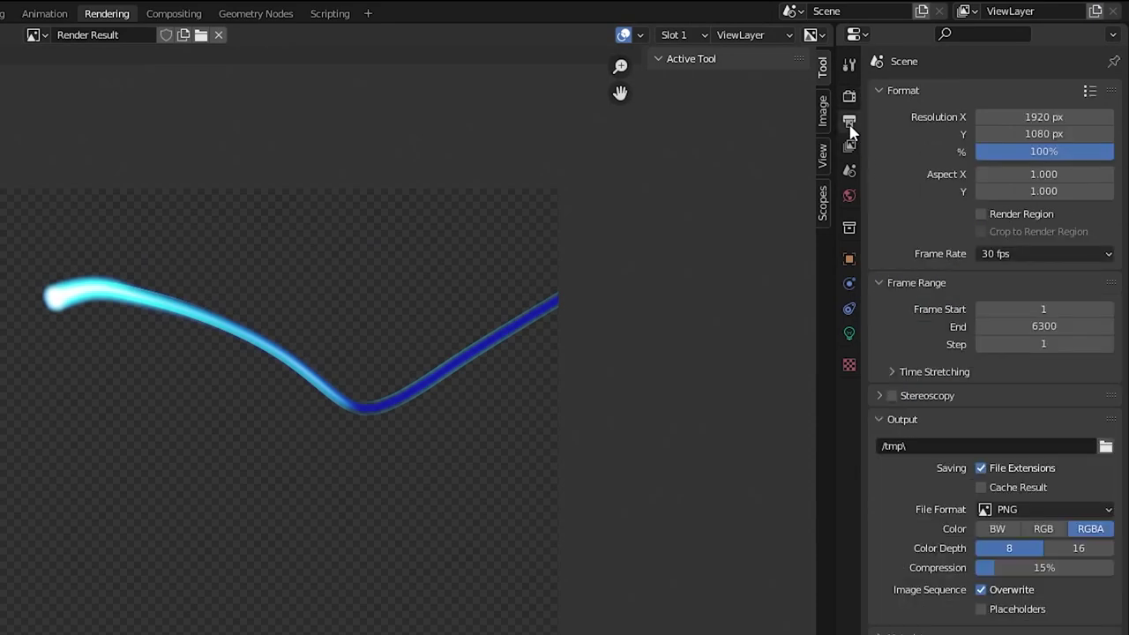
click(850, 147)
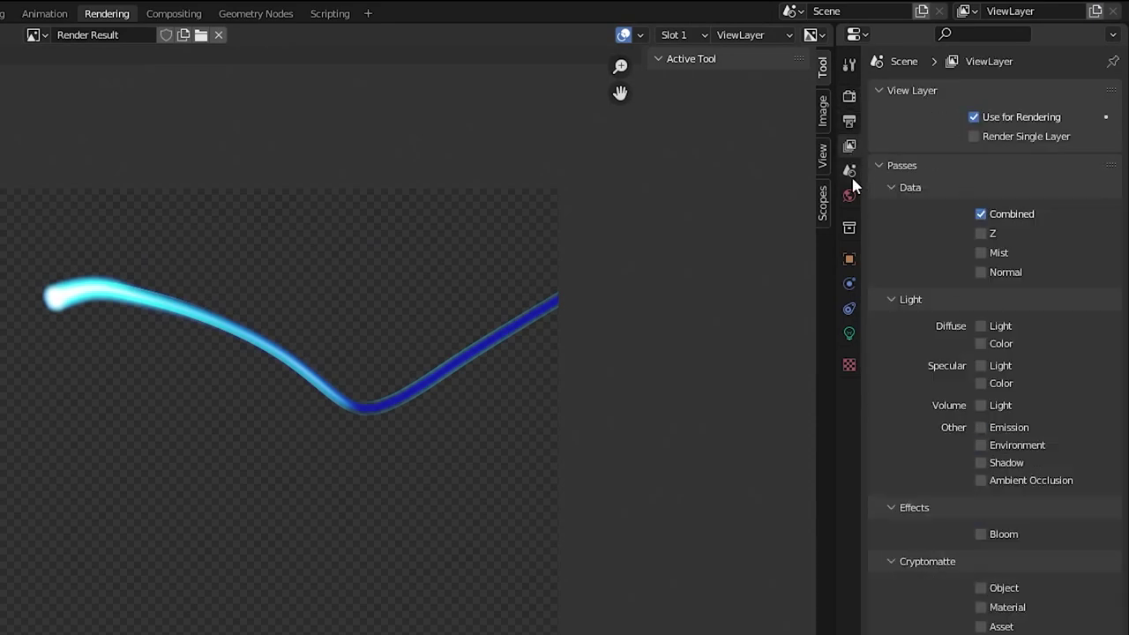
click(983, 535)
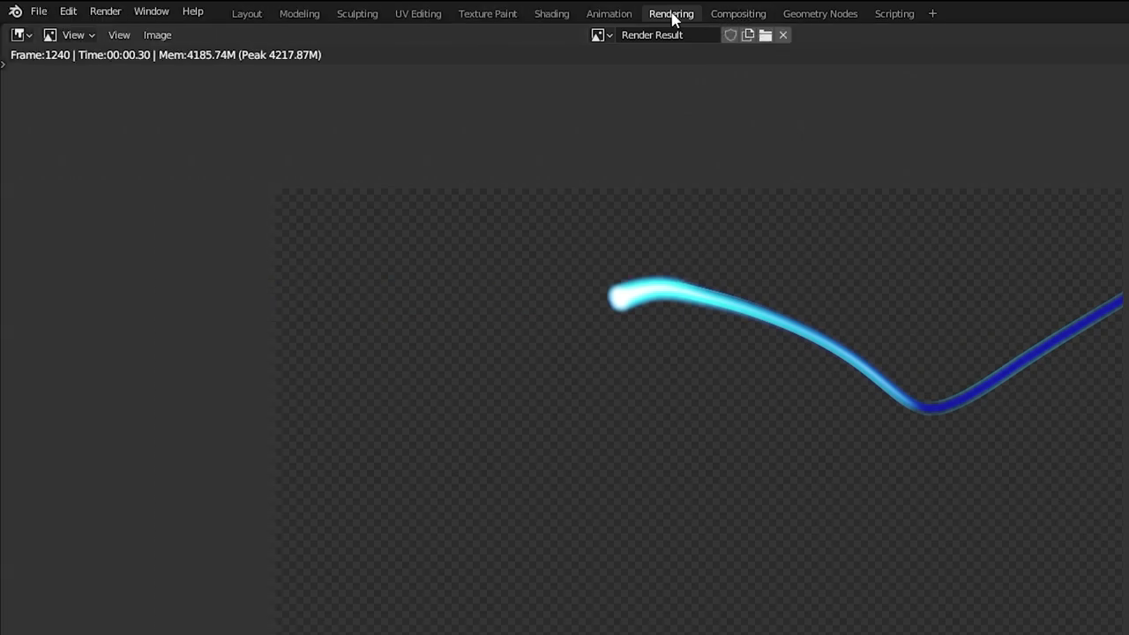
Enable compositing nodes for the scene and space the Render Layers and Composite nodes well apart
click(737, 14)
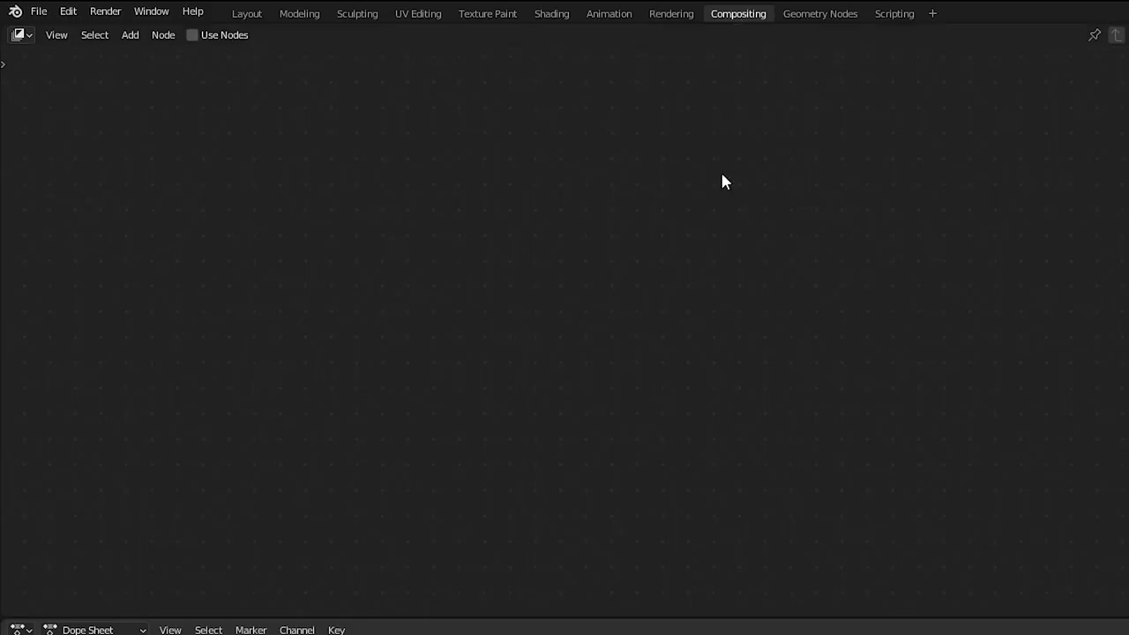
click(193, 35)
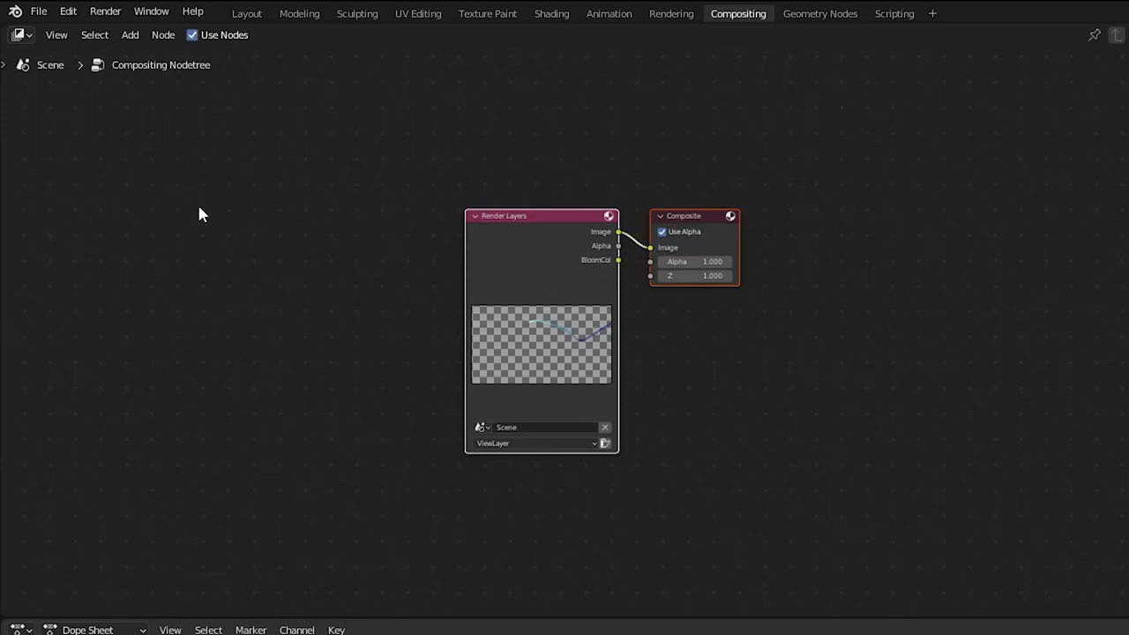
drag(544, 226, 326, 204)
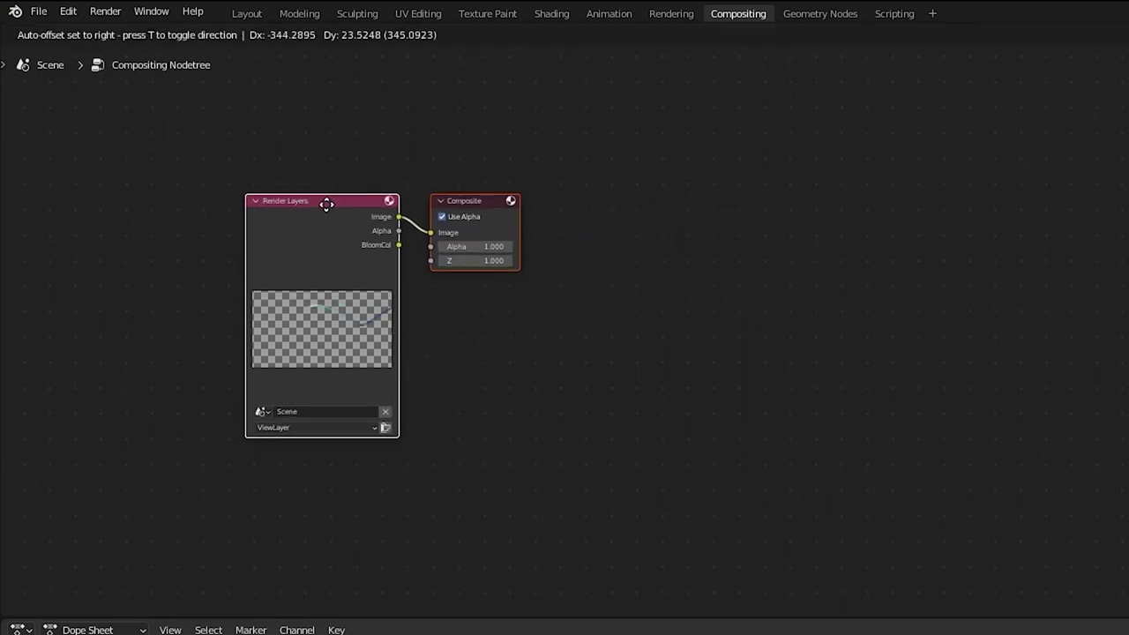
click(479, 207)
drag(479, 207, 776, 202)
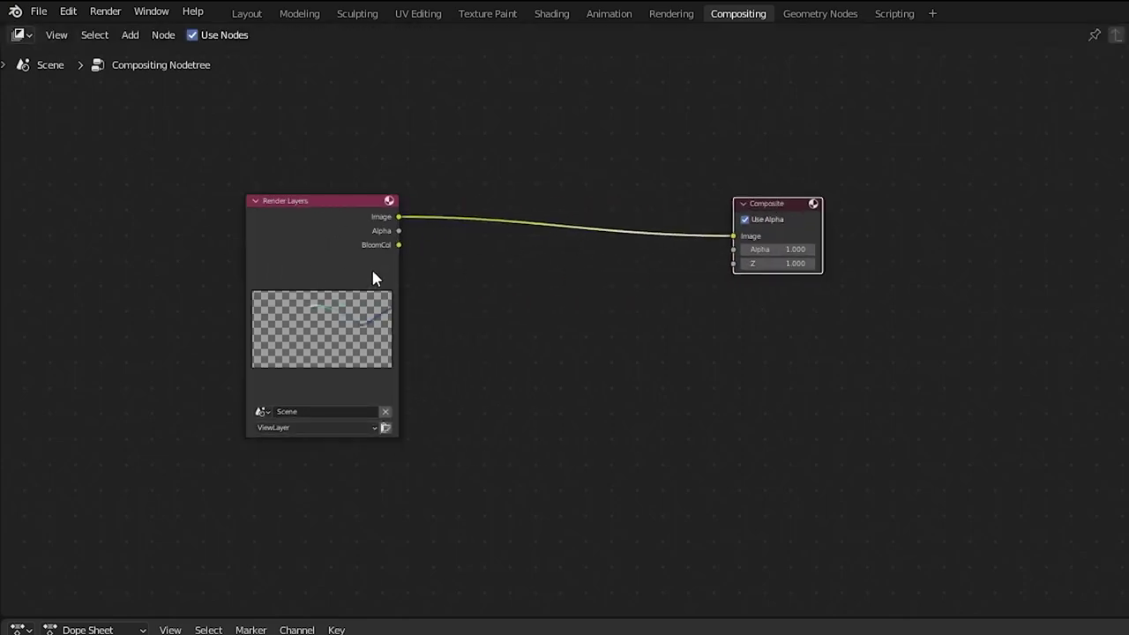
scroll(346, 263, up, 2)
scroll(346, 262, up, 1)
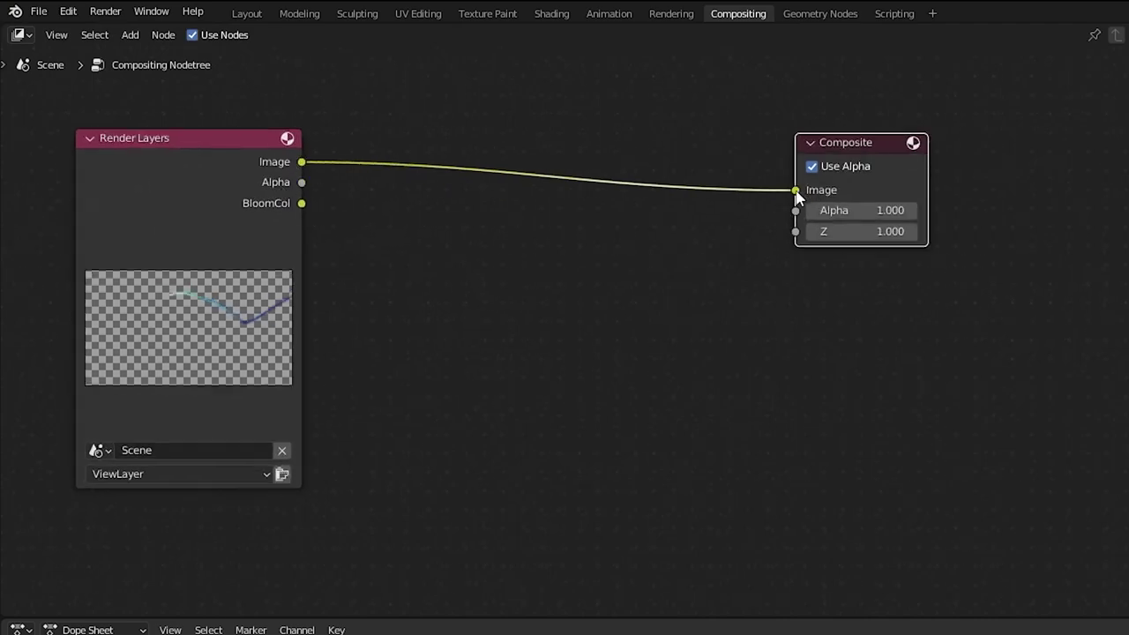
Link BloomCol to the Composite node's Image input, render a still of frame 1240 to preview the glow, and close the render window
drag(301, 202, 801, 200)
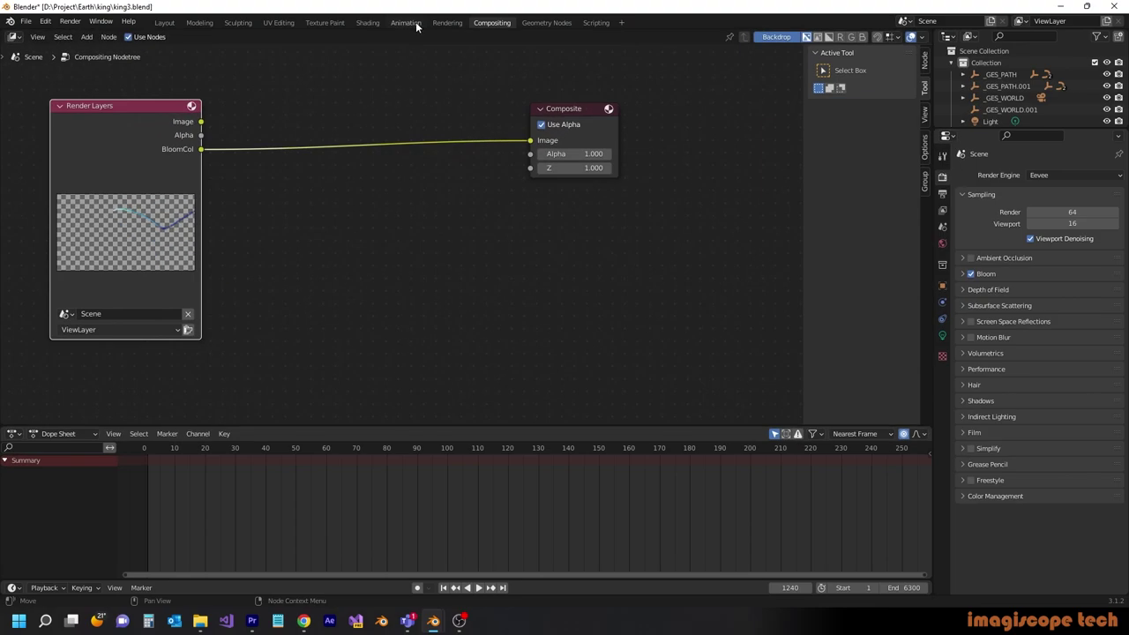
click(447, 23)
click(70, 21)
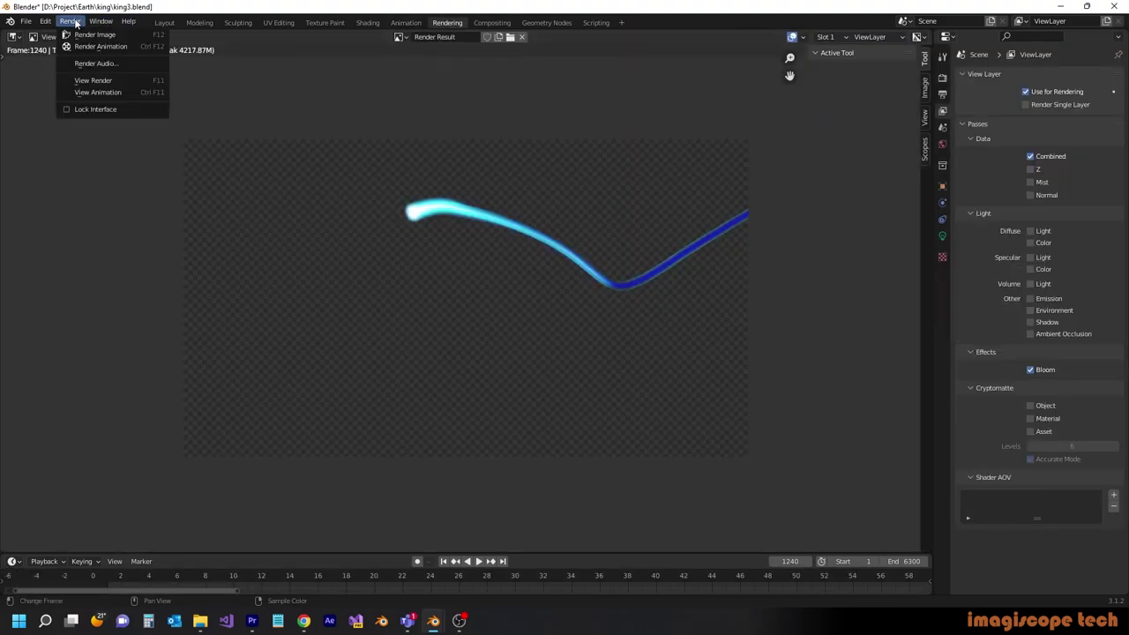
click(83, 35)
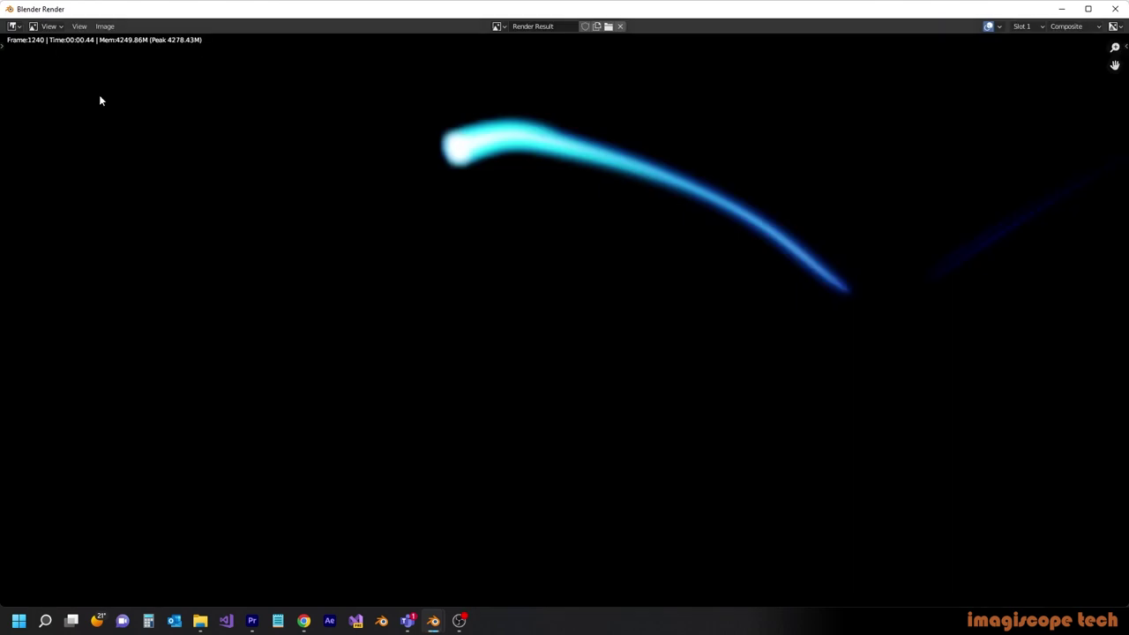
click(1115, 9)
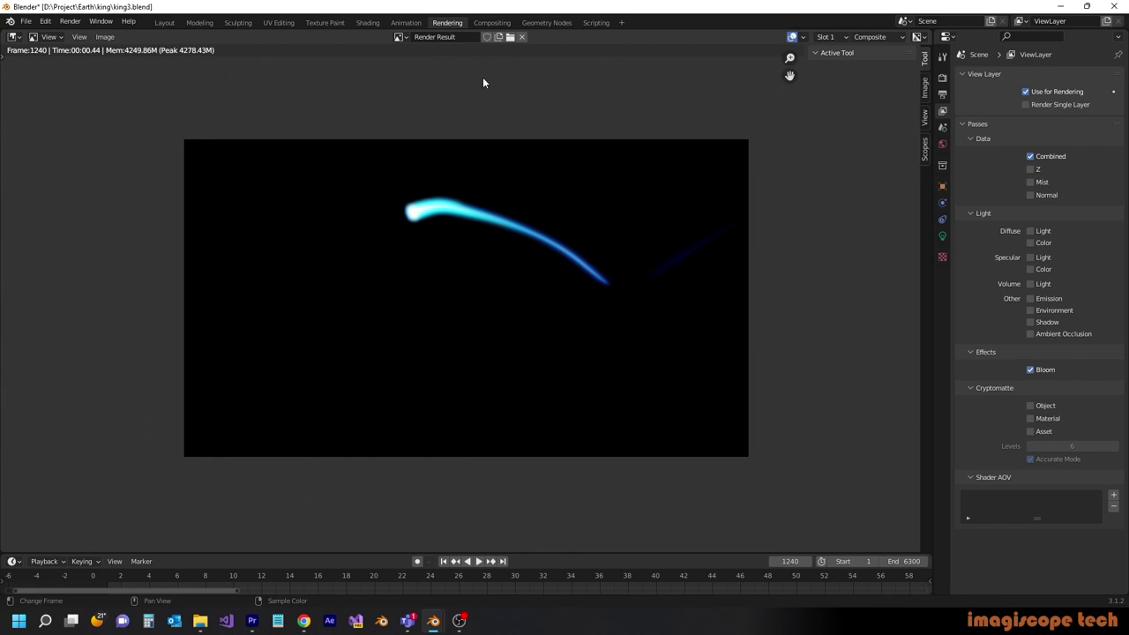
Add a File Output node below the Composite node, fed by BloomCol, and link the Render Layers Image output to the Composite node
click(492, 22)
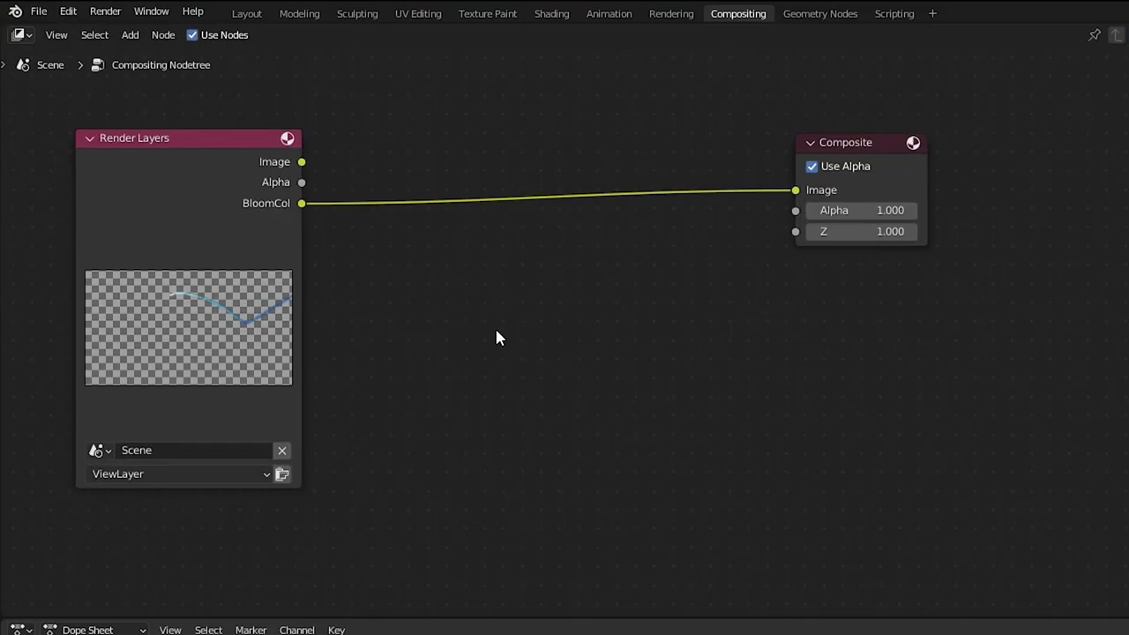
key(shift+a)
mouse_move(496, 333)
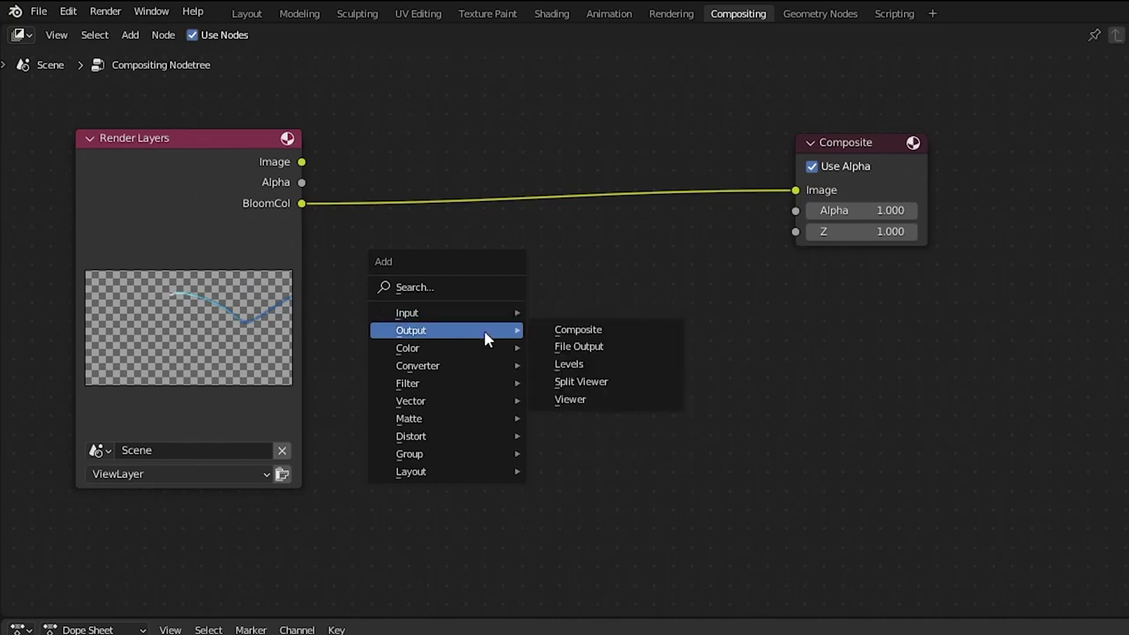
click(615, 350)
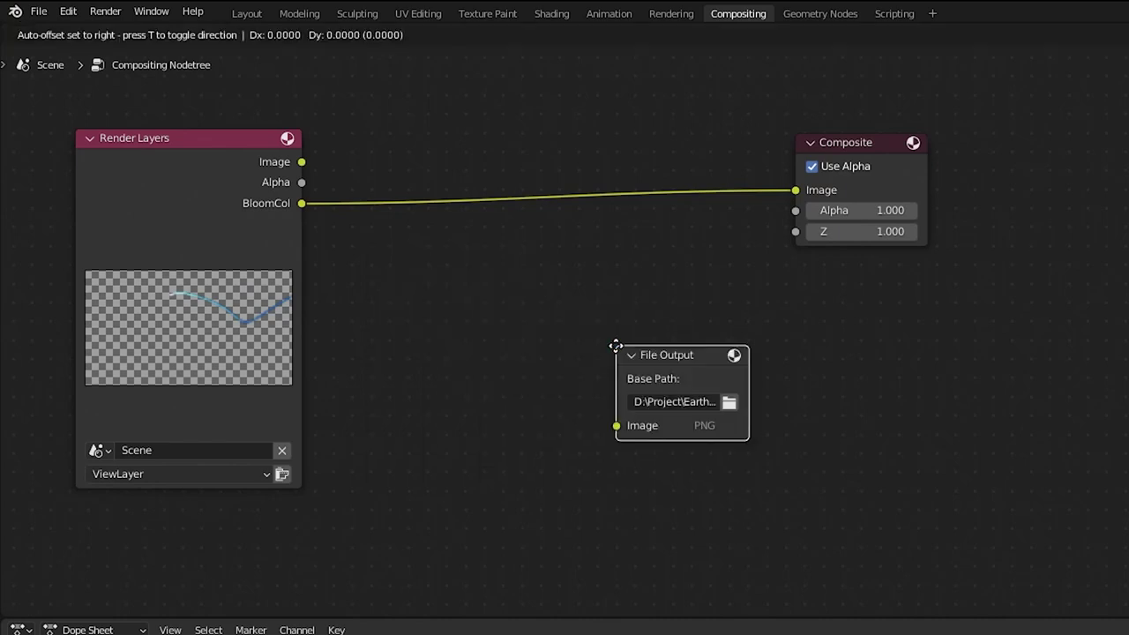
click(791, 315)
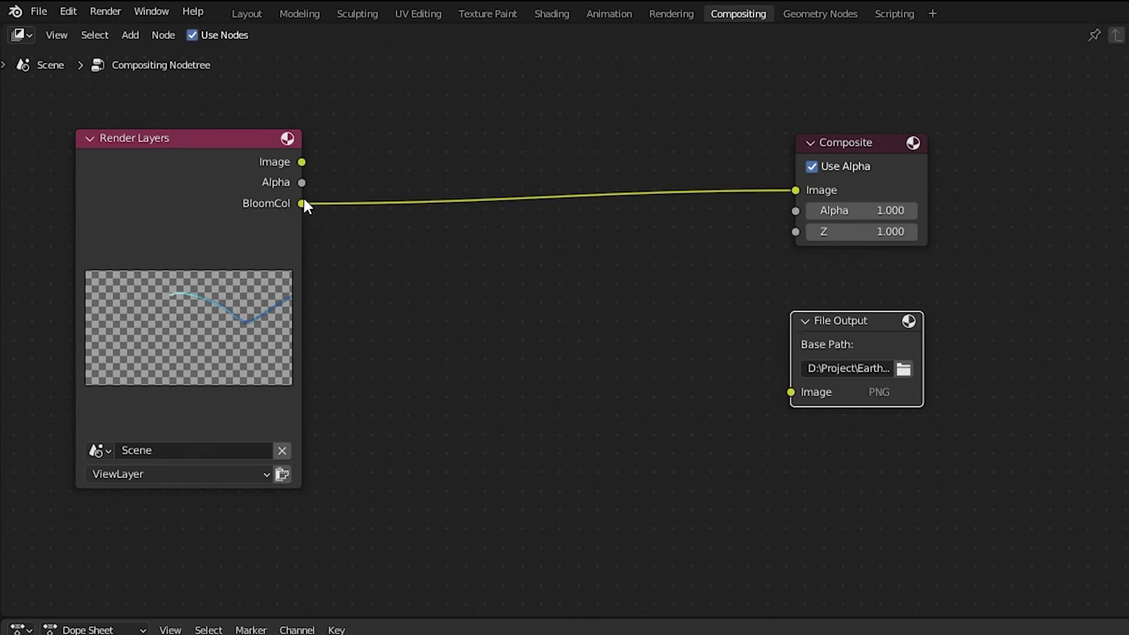
drag(302, 204, 790, 394)
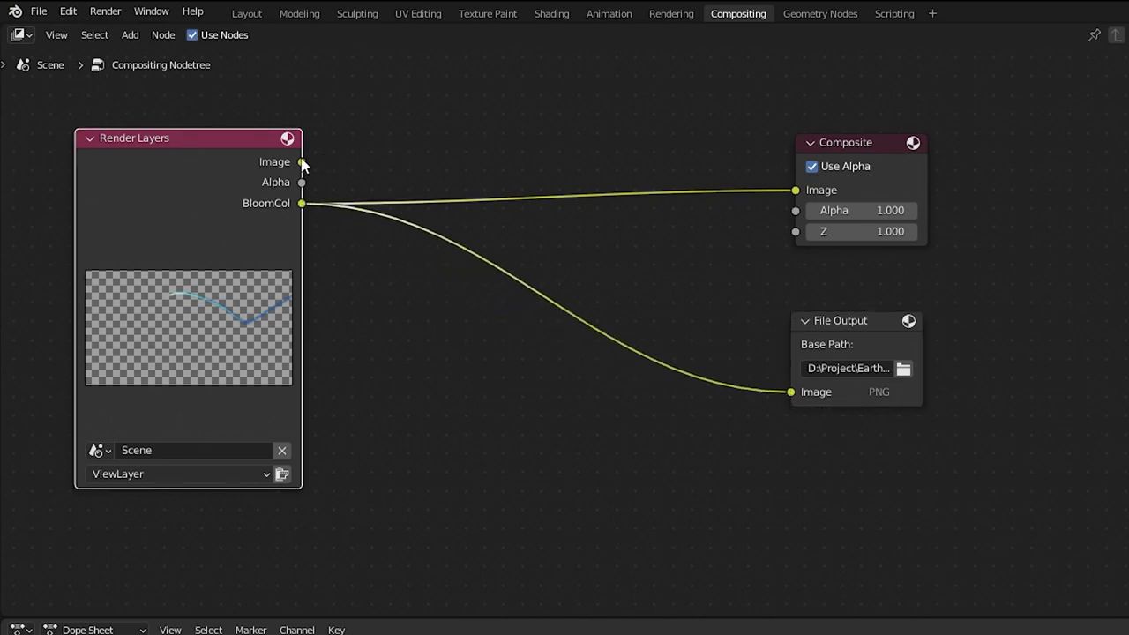
drag(302, 162, 797, 190)
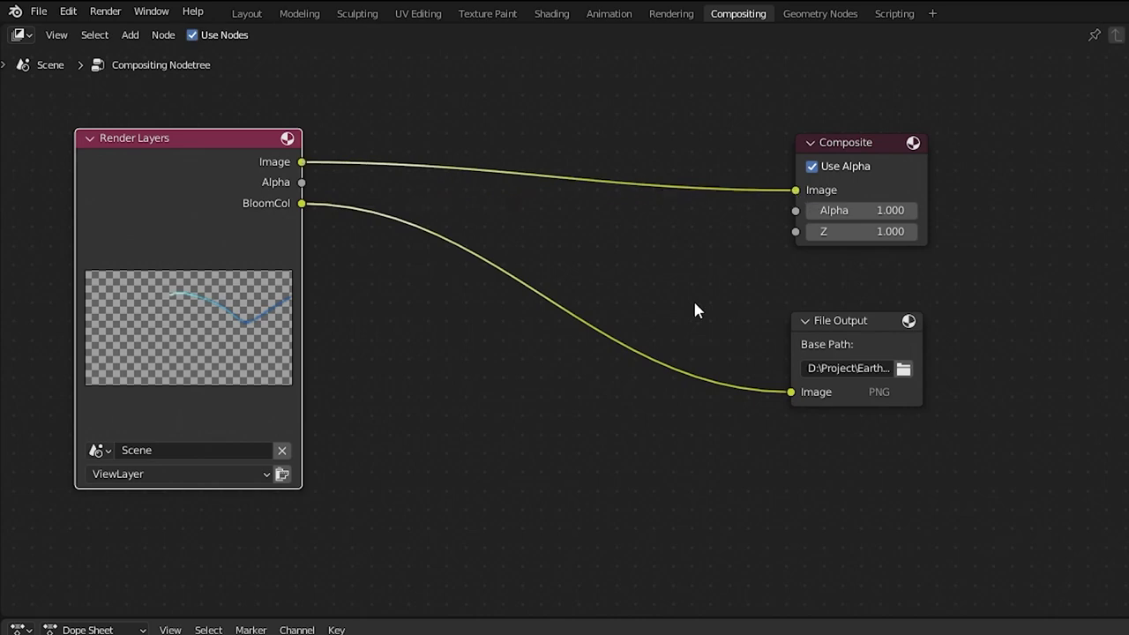
Create a Route_Glow folder in D:\Project\Earth\king and set it as the File Output node's base path
click(903, 369)
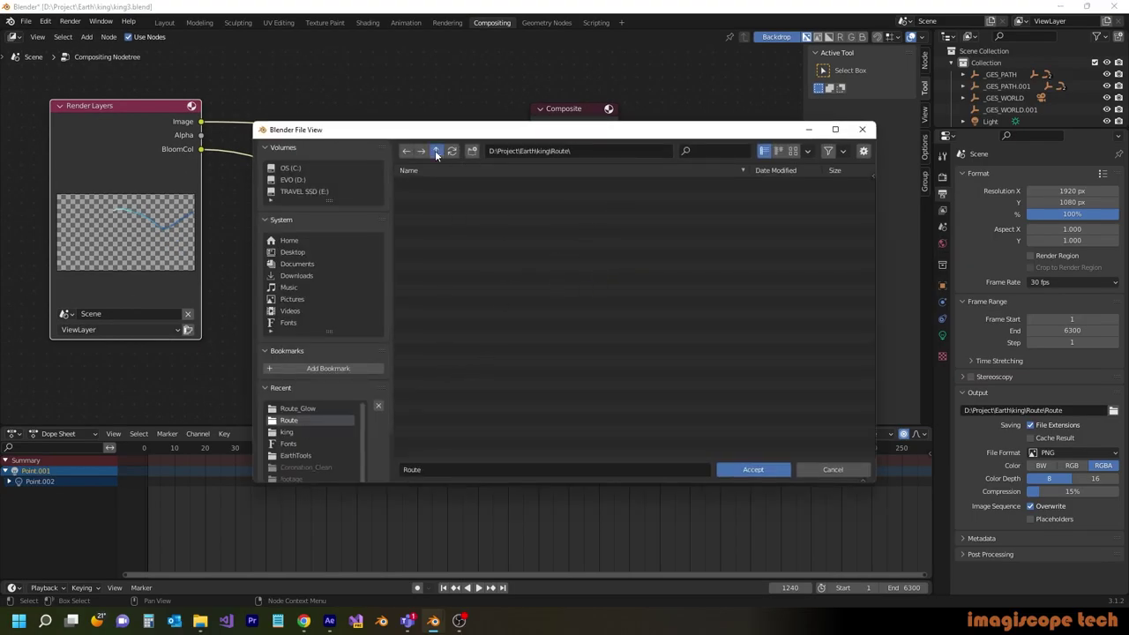
click(436, 151)
click(472, 151)
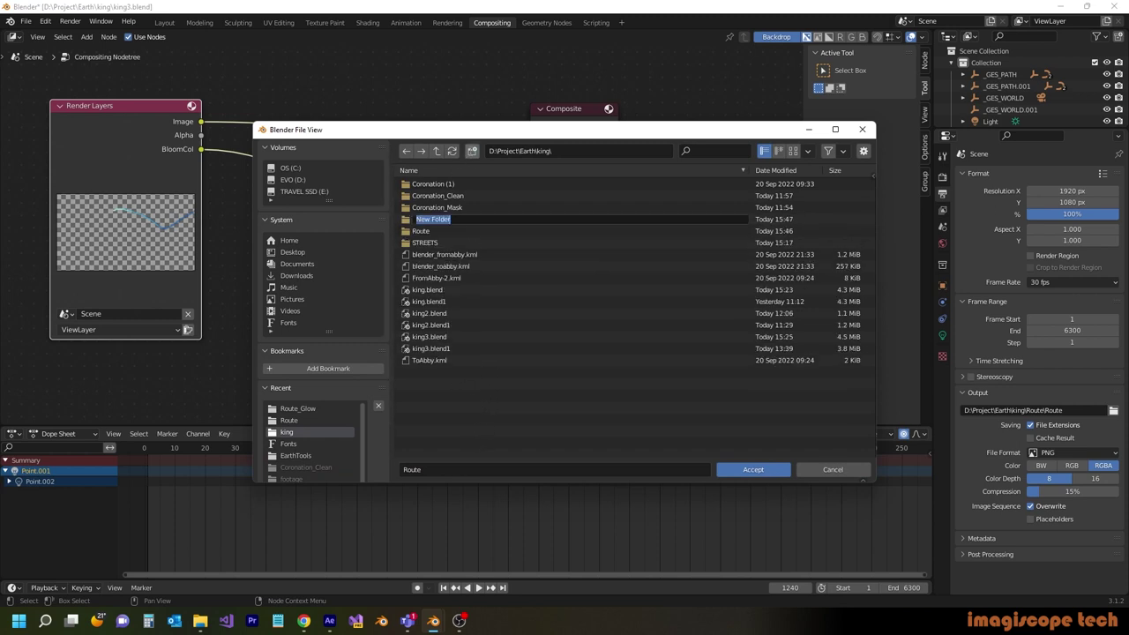
text(Route)
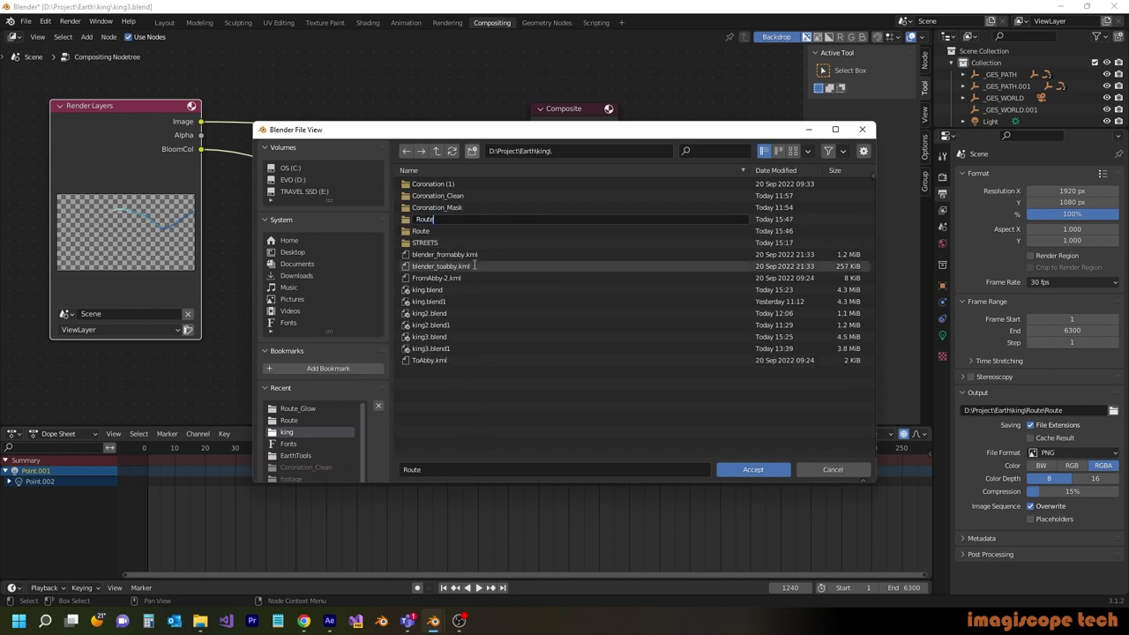
text(_Glow)
key(Return)
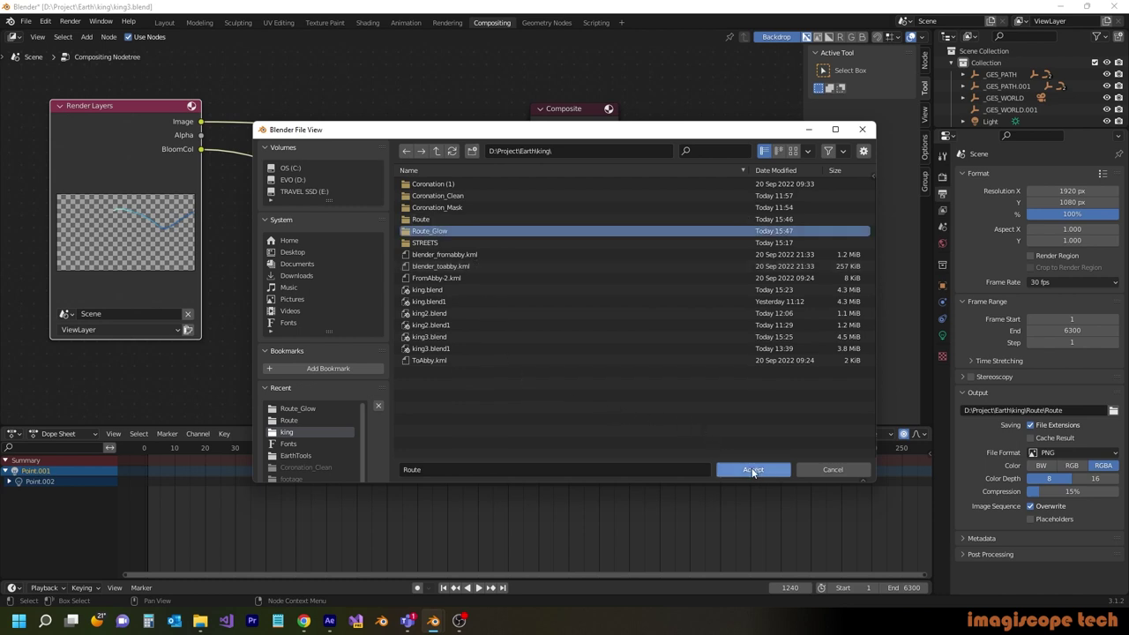
double_click(468, 232)
click(752, 469)
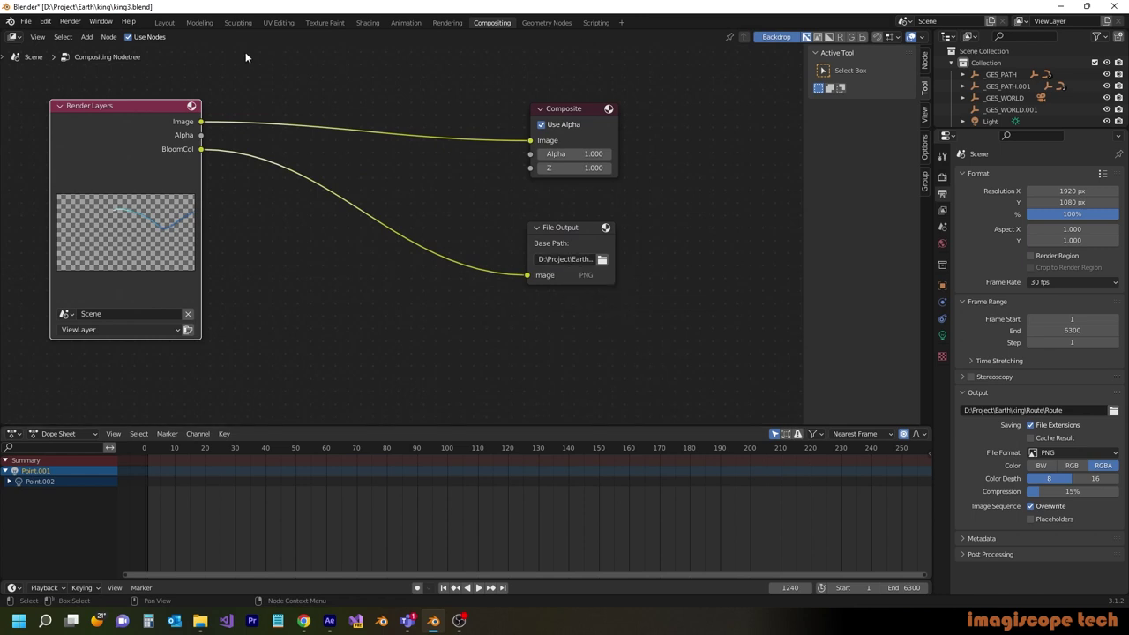
Render the route path animation for frames 1 to 6300
click(450, 24)
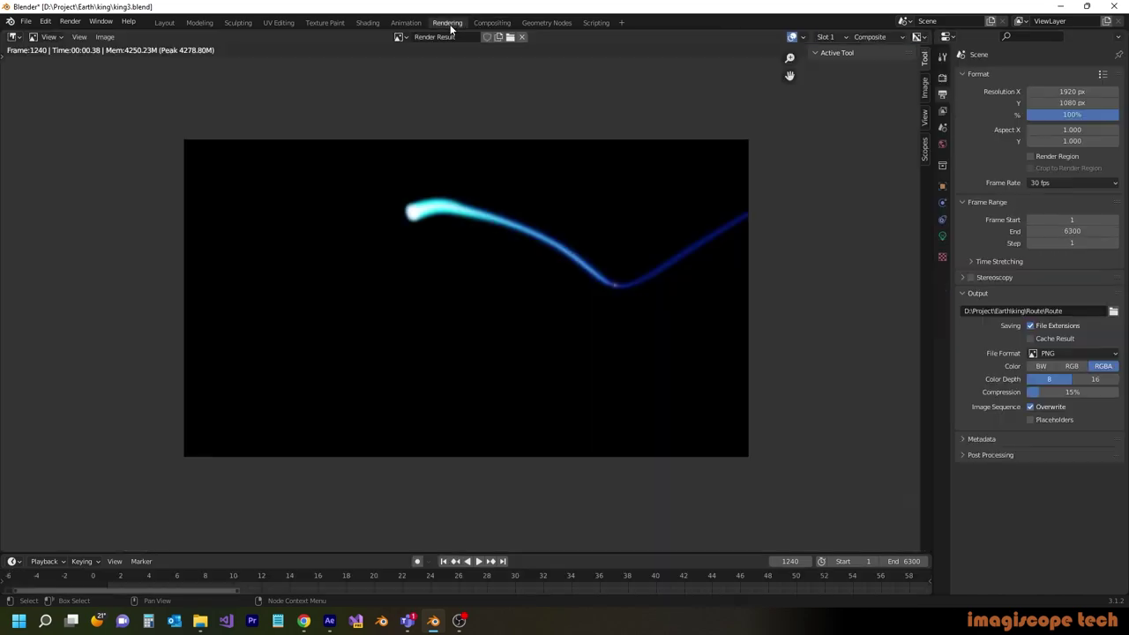
click(69, 22)
click(99, 45)
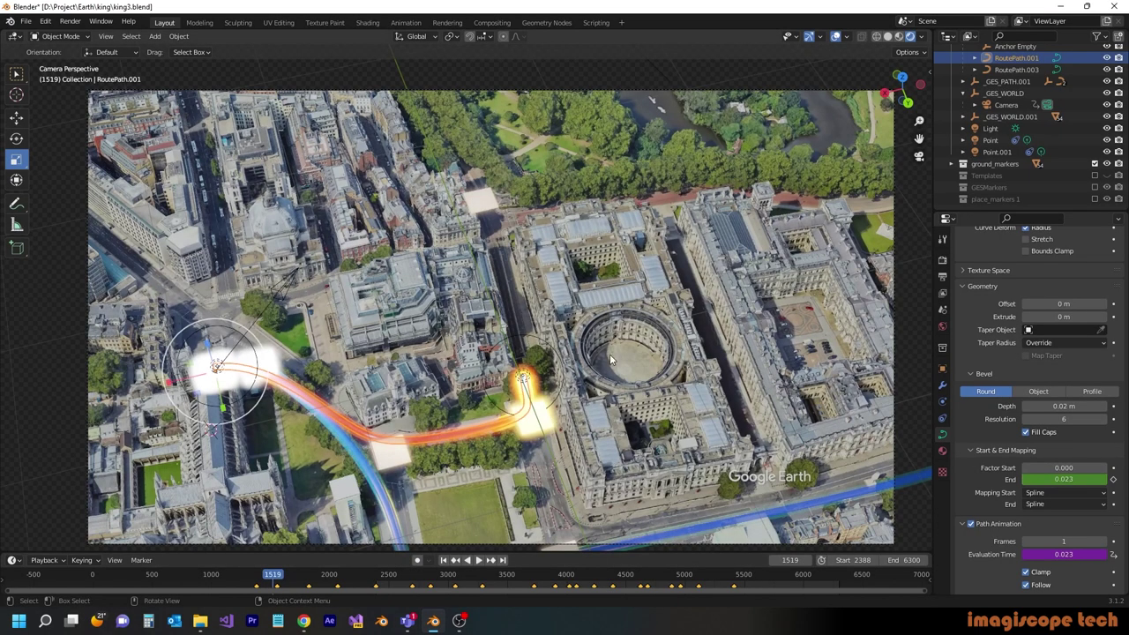
Place the 3D cursor on the white ground marker beside the park and import BIRDCAGE.jpg from the STREETS folder as a plane there
click(17, 97)
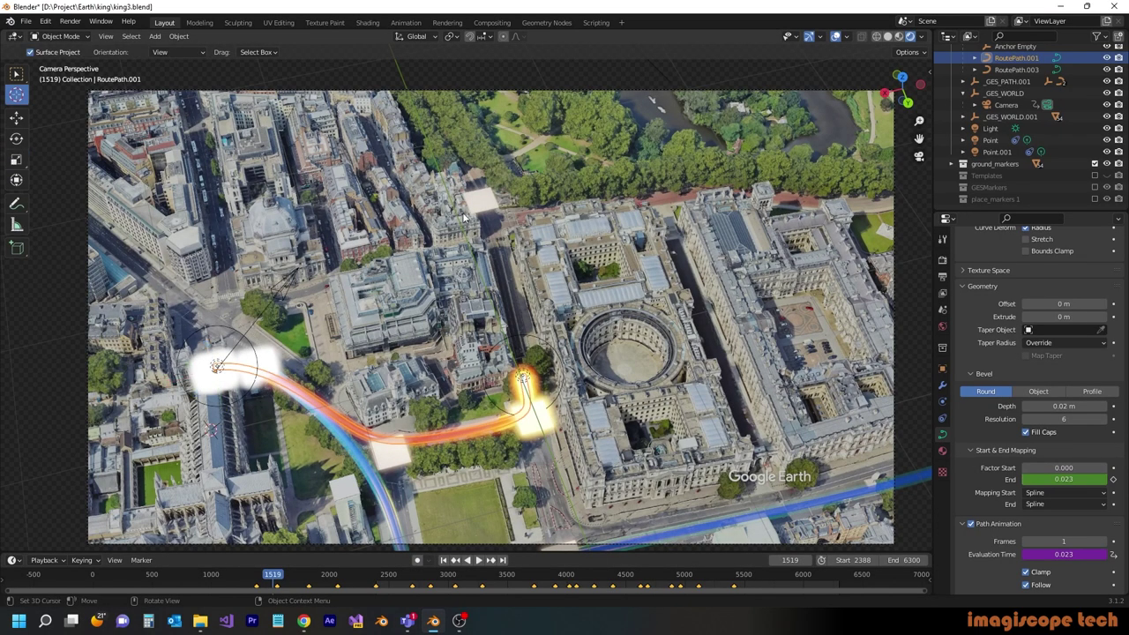
click(483, 205)
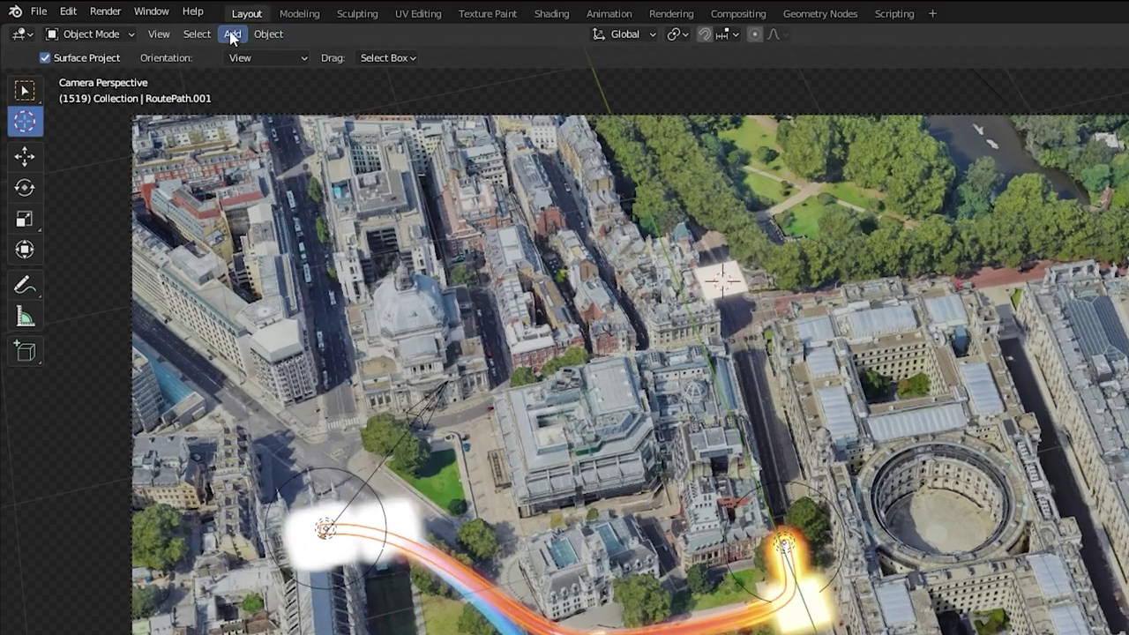
click(154, 37)
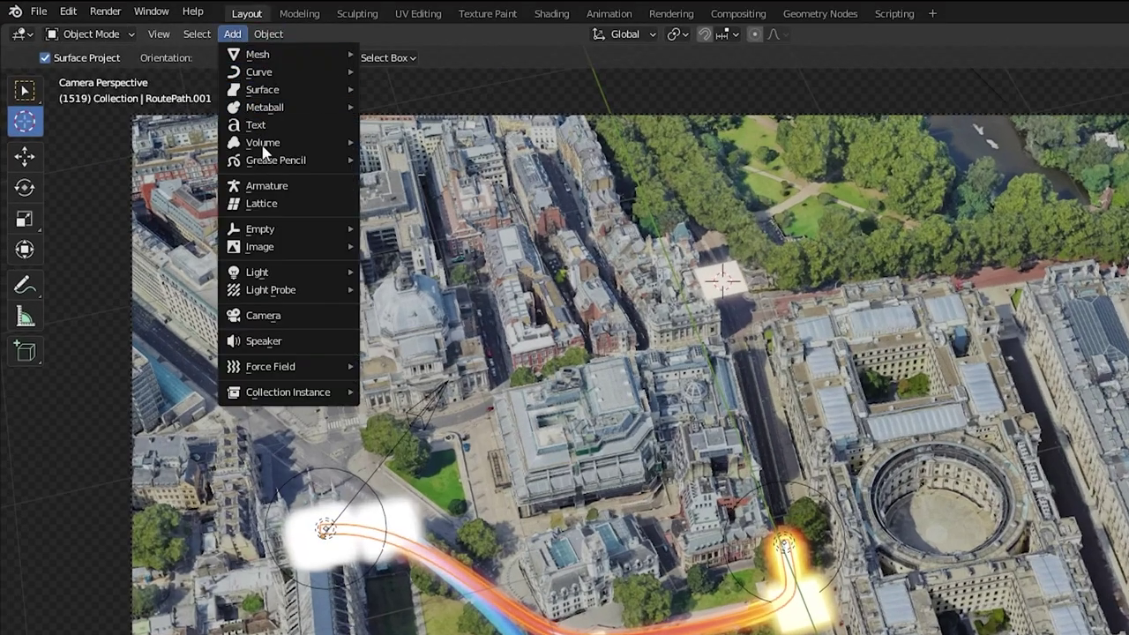
mouse_move(270, 247)
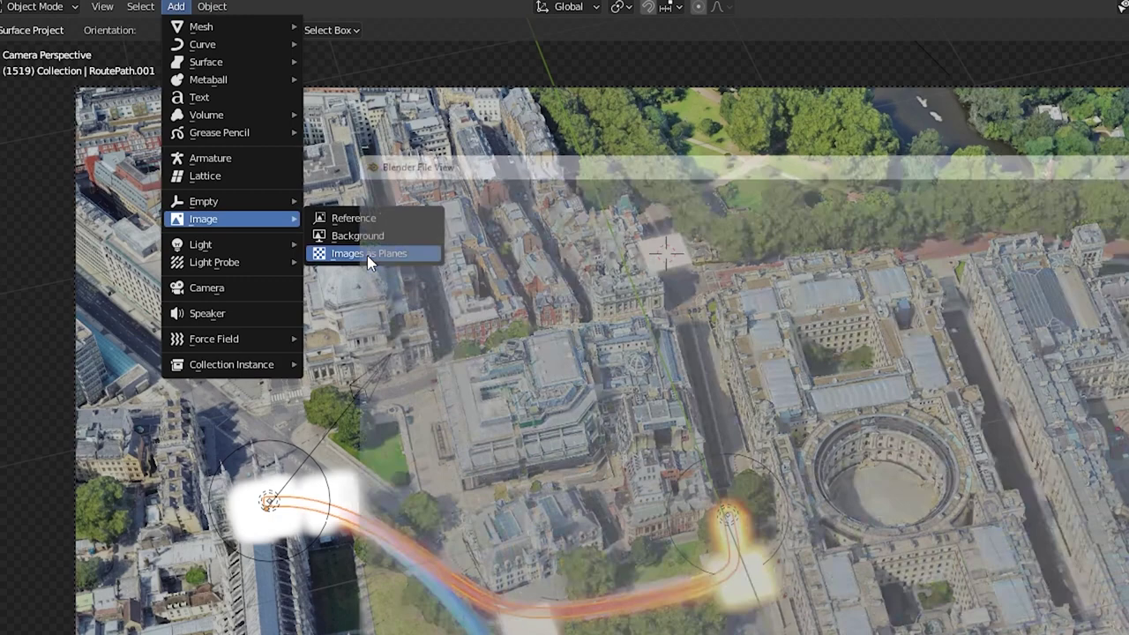
click(425, 282)
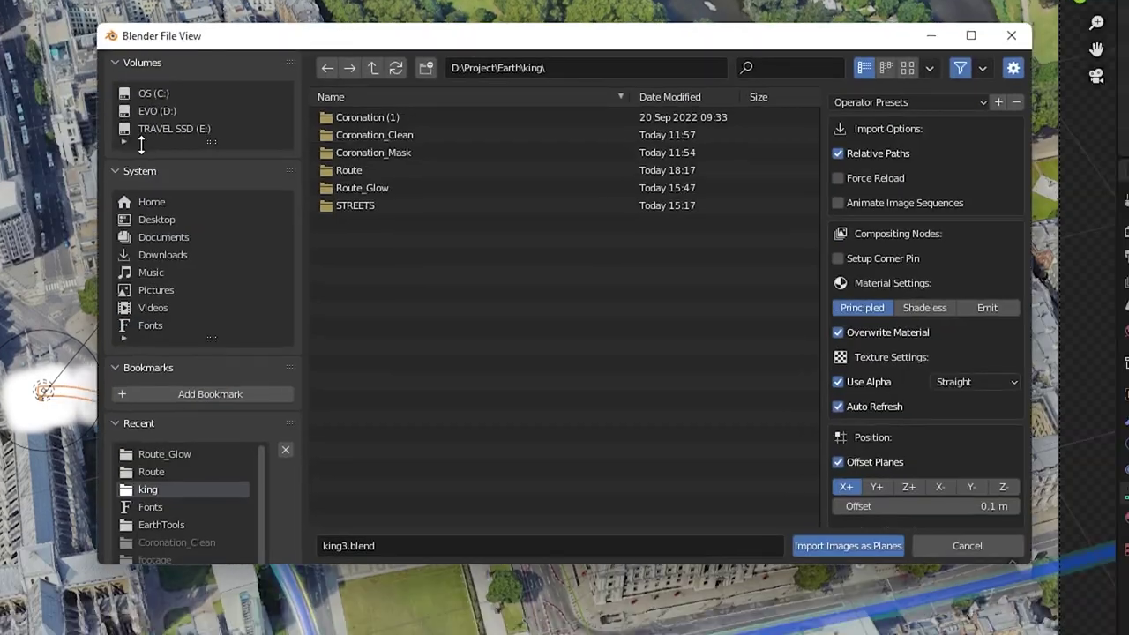
double_click(366, 207)
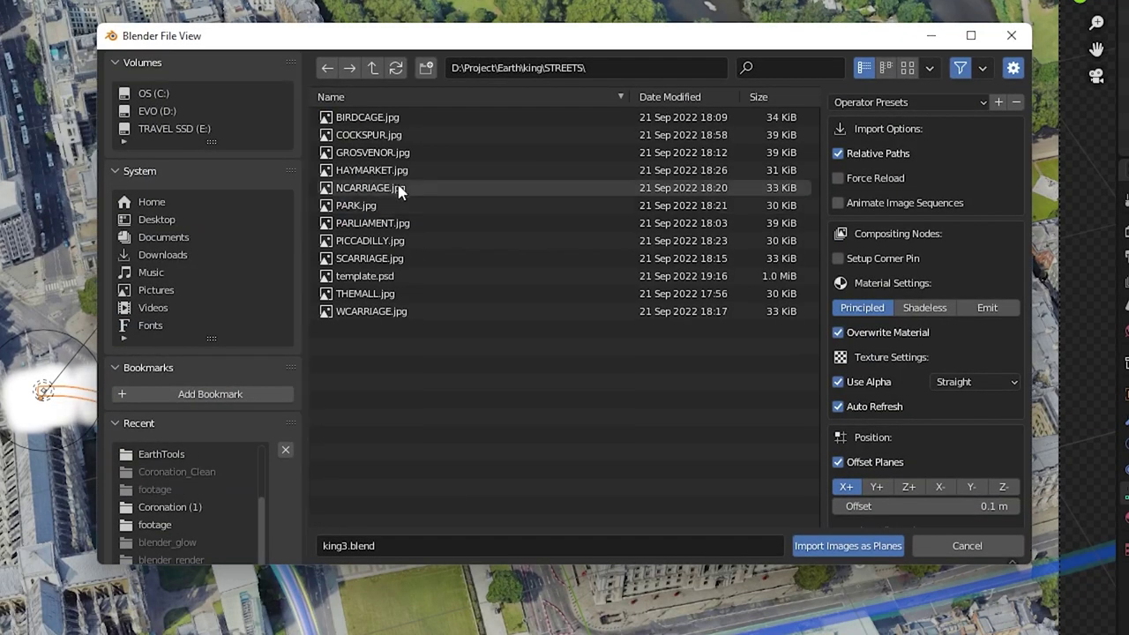
click(410, 118)
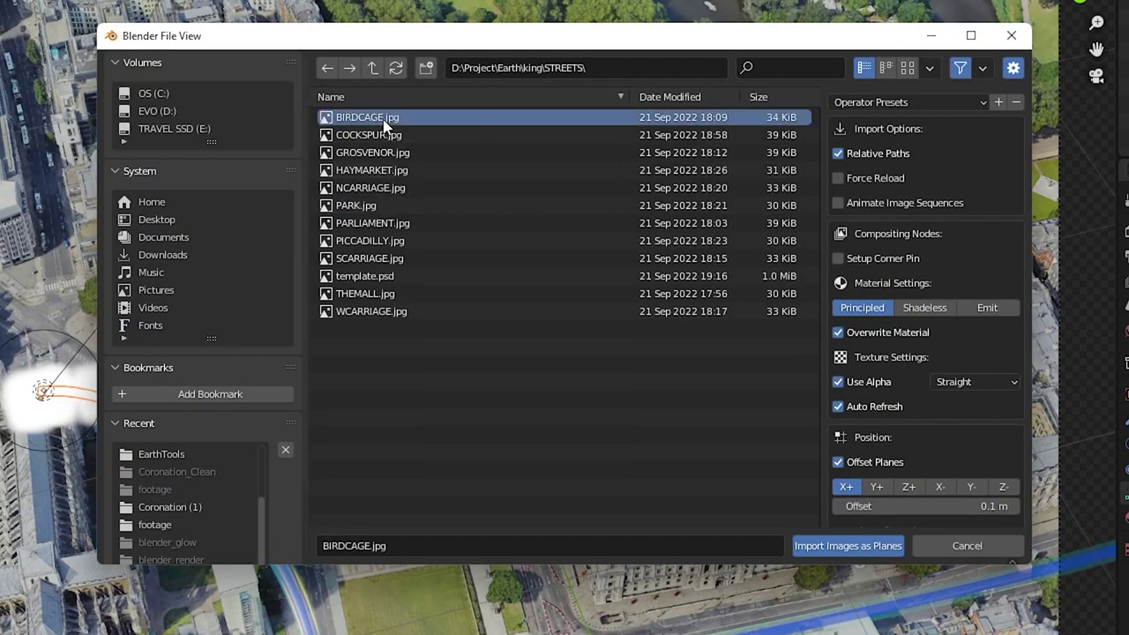
click(859, 541)
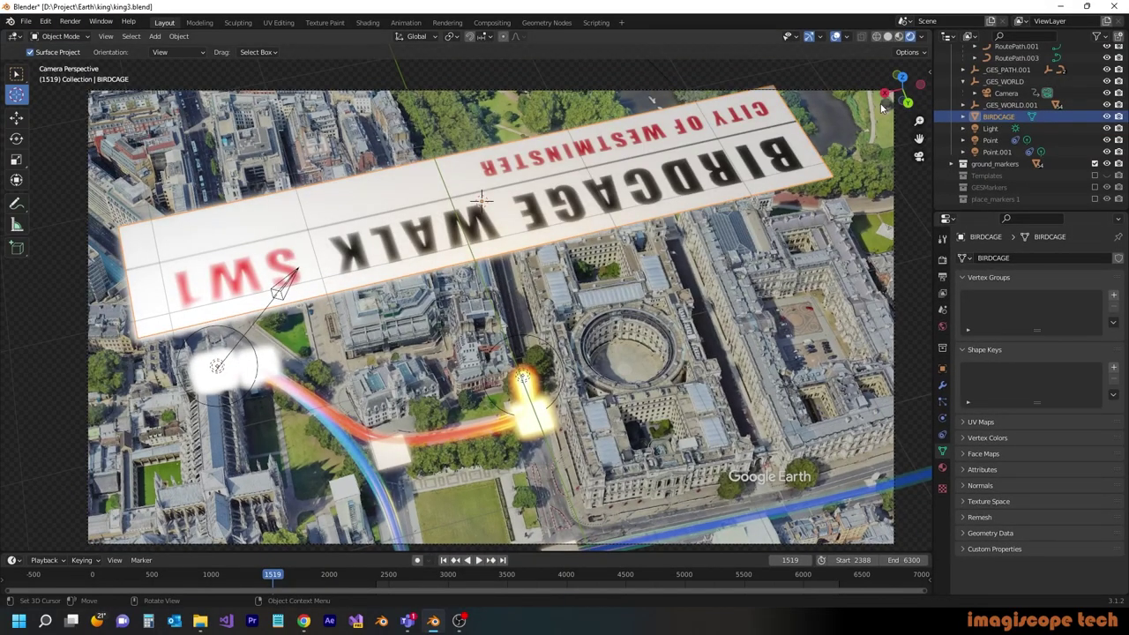
Scale the BIRDCAGE plane to 0.2 on all axes and stand it along the street, rotated 72.6°, 0.6°, 92.5° at Z 0.28387 m
key(n)
click(867, 205)
text(.2)
key(Tab)
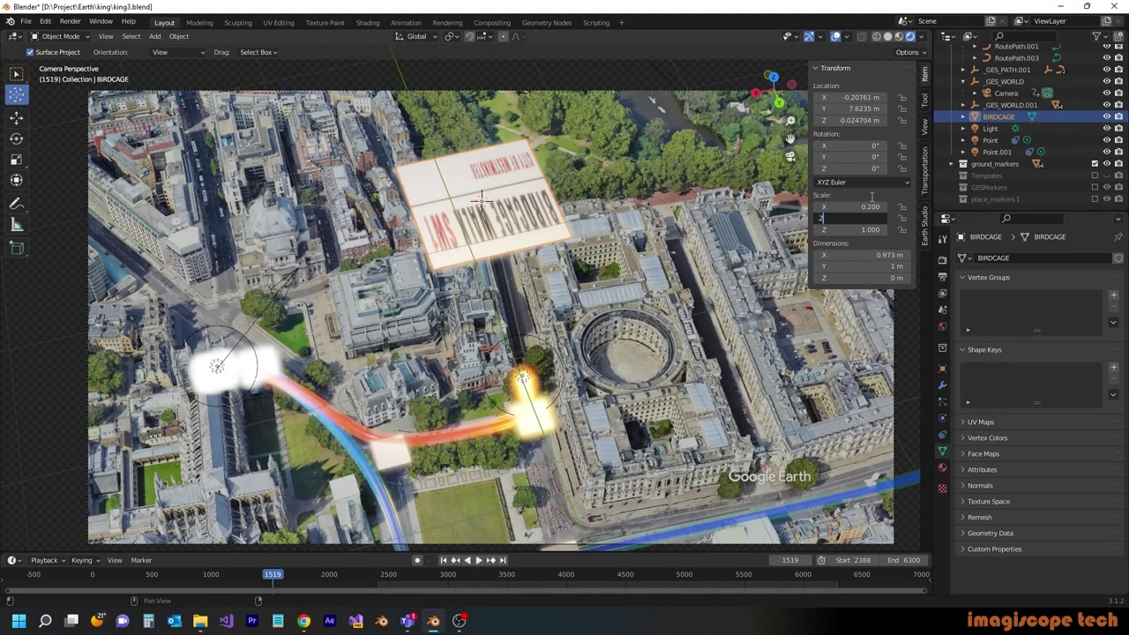
text(.2)
key(Tab)
text(.2)
key(Return)
click(16, 138)
drag(451, 228, 521, 179)
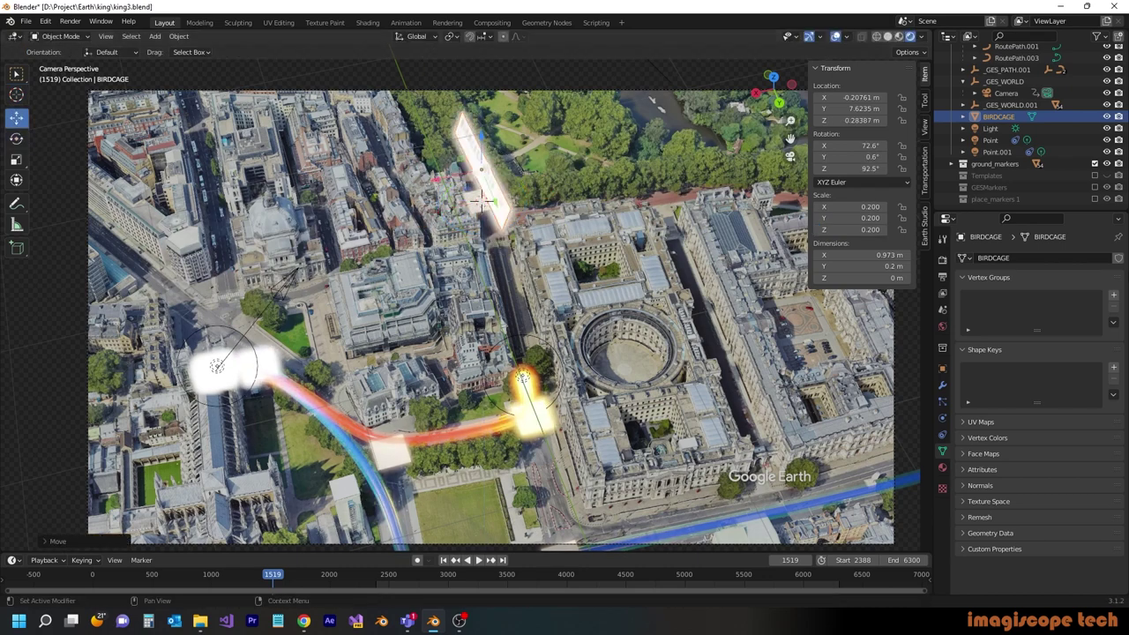
Turn off Bloom for the scene and scrub to frame 1673 to check the street sign against the footage
click(942, 277)
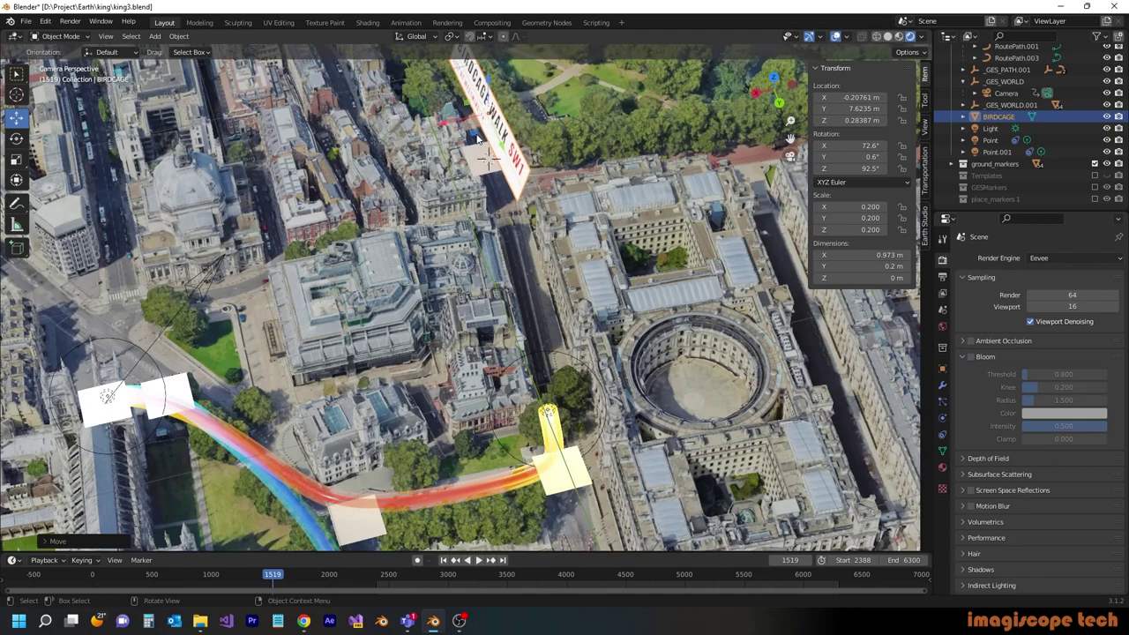
shift+middle_drag(477, 139, 526, 181)
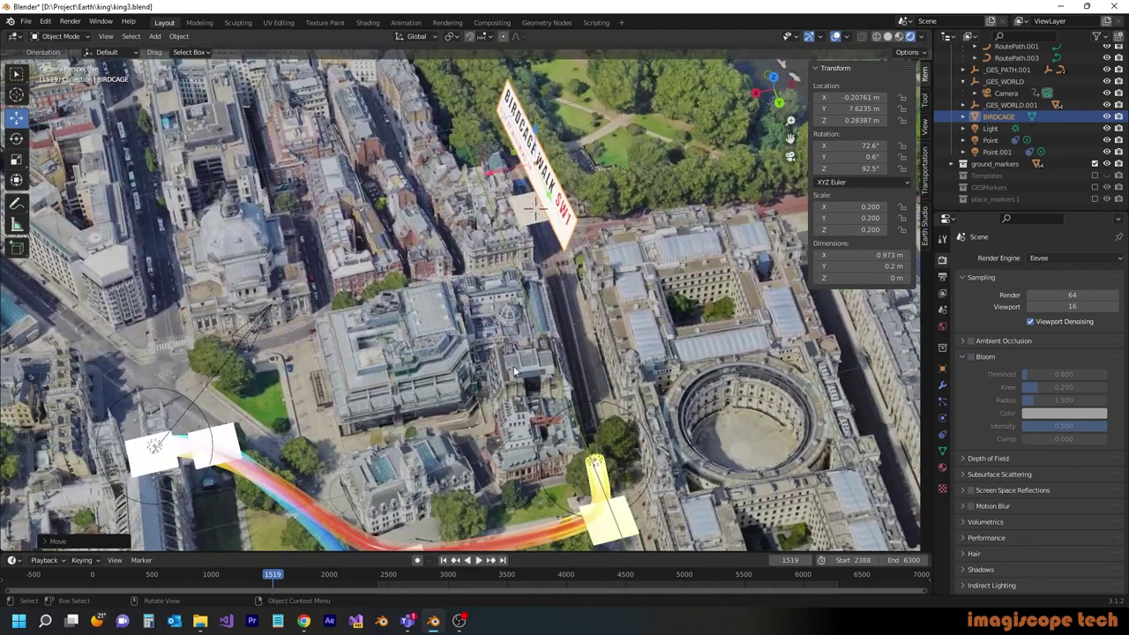
scroll(526, 181, down, 2)
drag(273, 577, 291, 577)
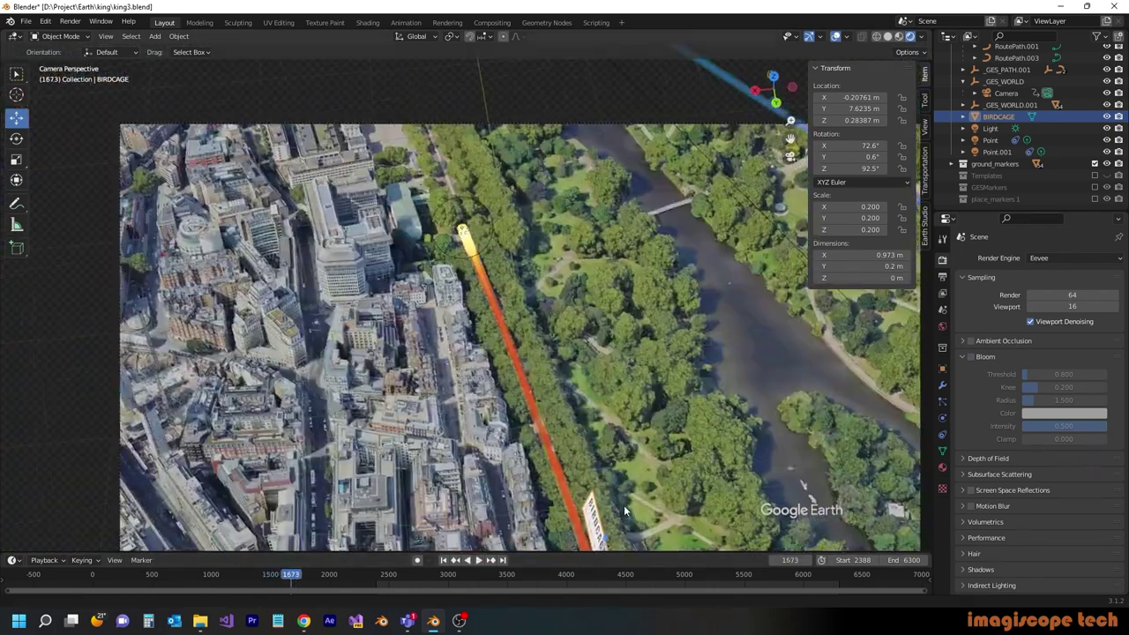
Move the BIRDCAGE sign along the street to Y 6.2662 m and rotate it to 108° on Z
shift+middle_drag(625, 510, 577, 323)
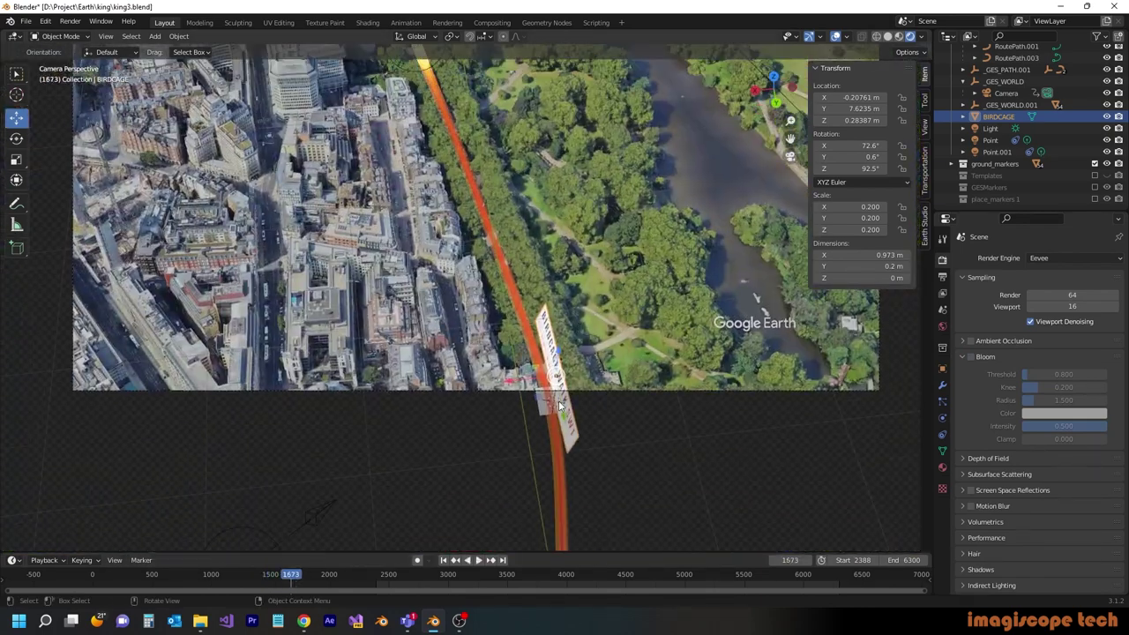
drag(559, 404, 517, 284)
click(16, 139)
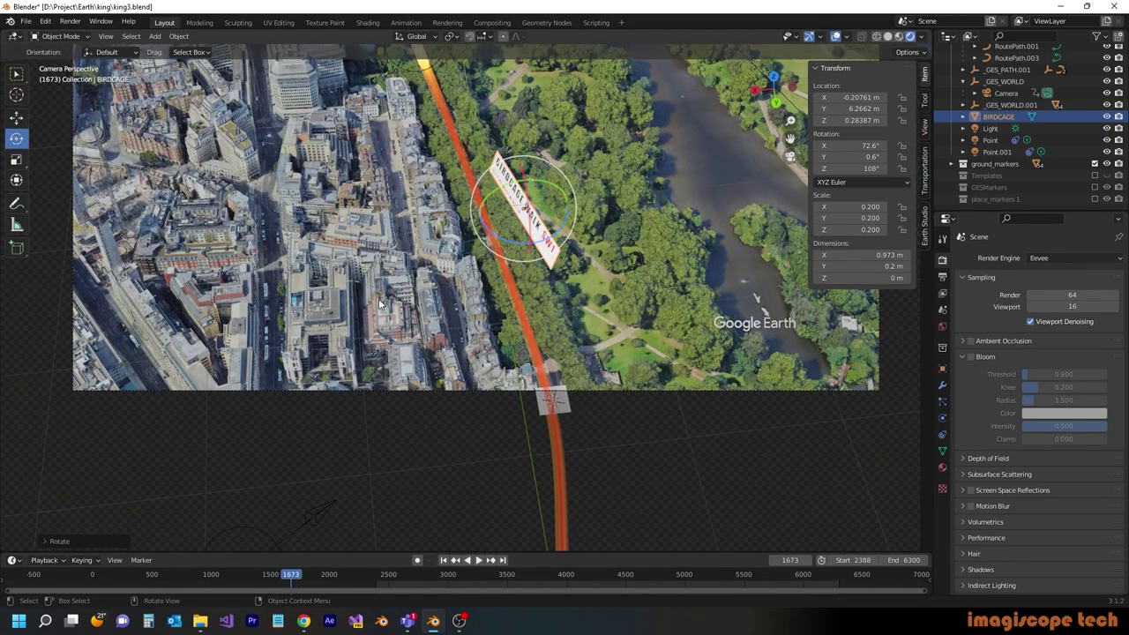
click(16, 118)
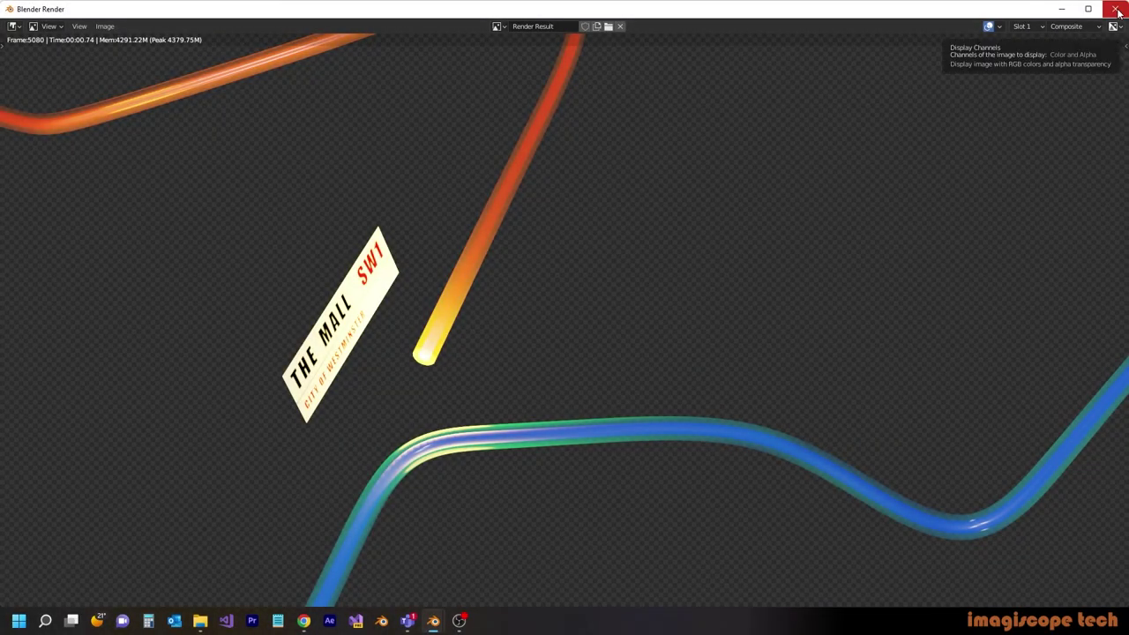
Close the render result and disable RoutePath.001 and RoutePath.003 in both the viewport and renders
click(1115, 8)
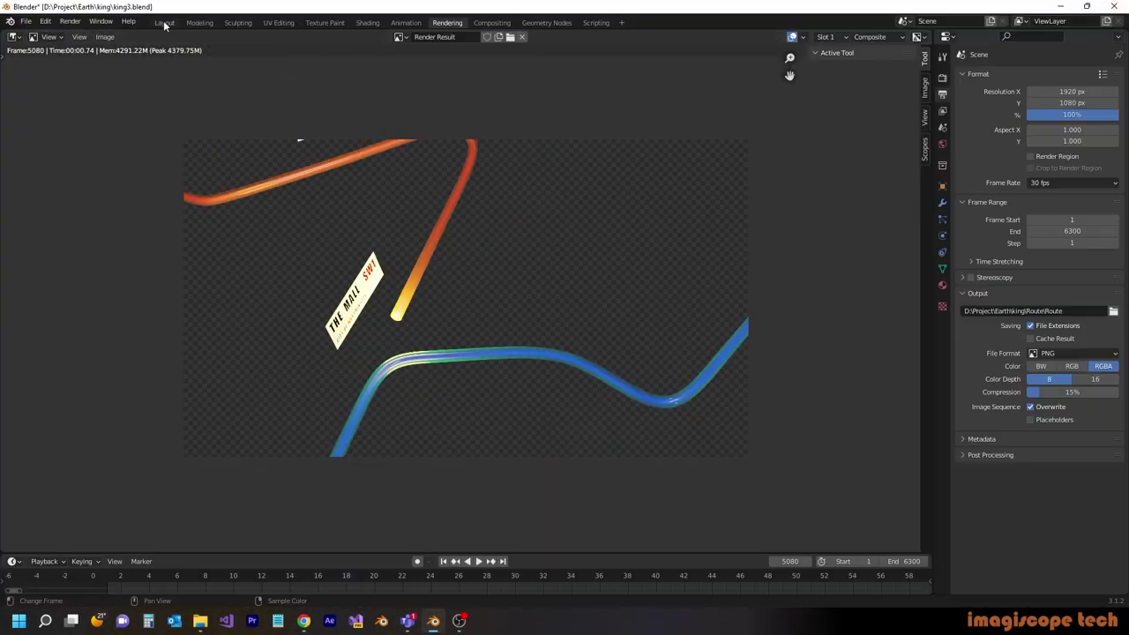
click(164, 23)
scroll(1055, 125, up, 3)
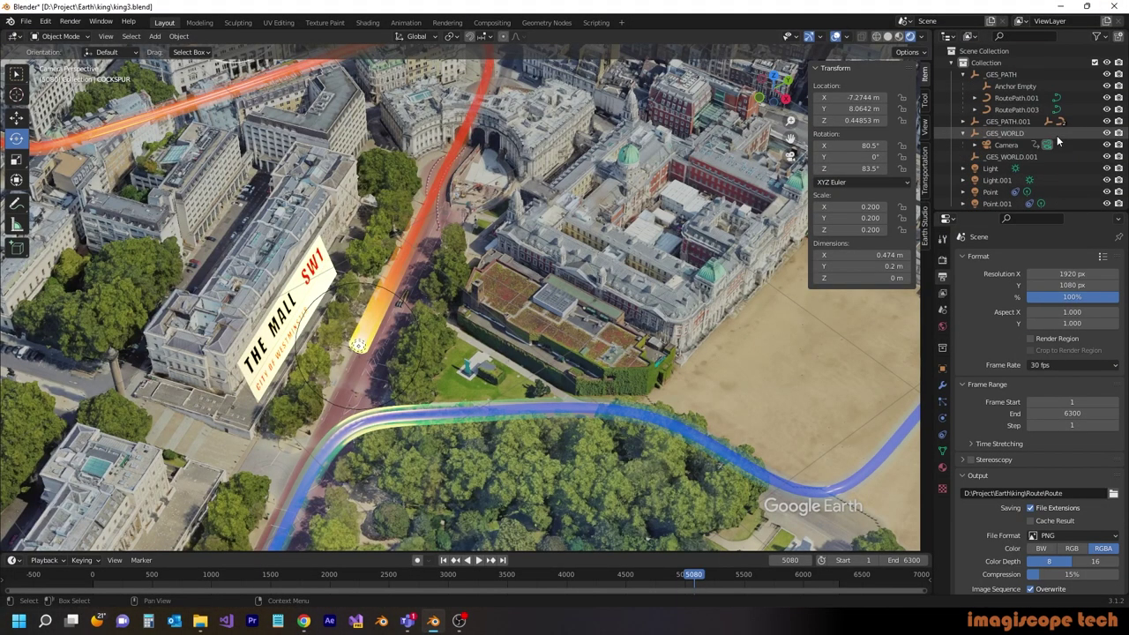
click(1117, 98)
click(1118, 109)
click(1106, 110)
click(1106, 98)
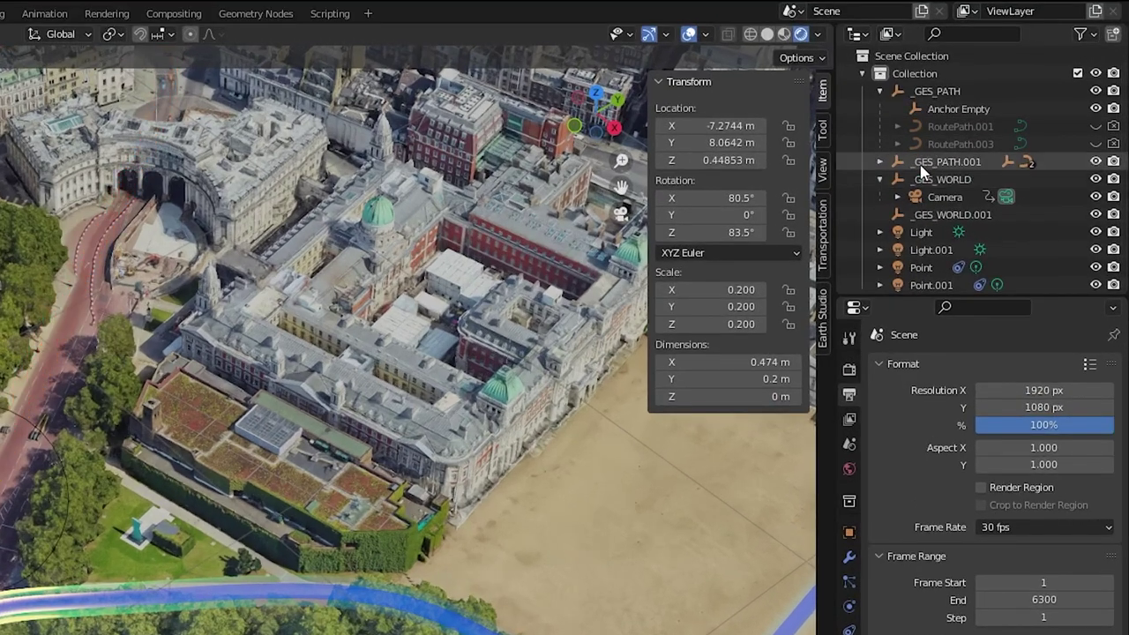
Hide RoutePath and RoutePath.002 under _GES_PATH.001, keeping Anchor Empty.001 shown
click(879, 161)
click(1096, 179)
click(1095, 196)
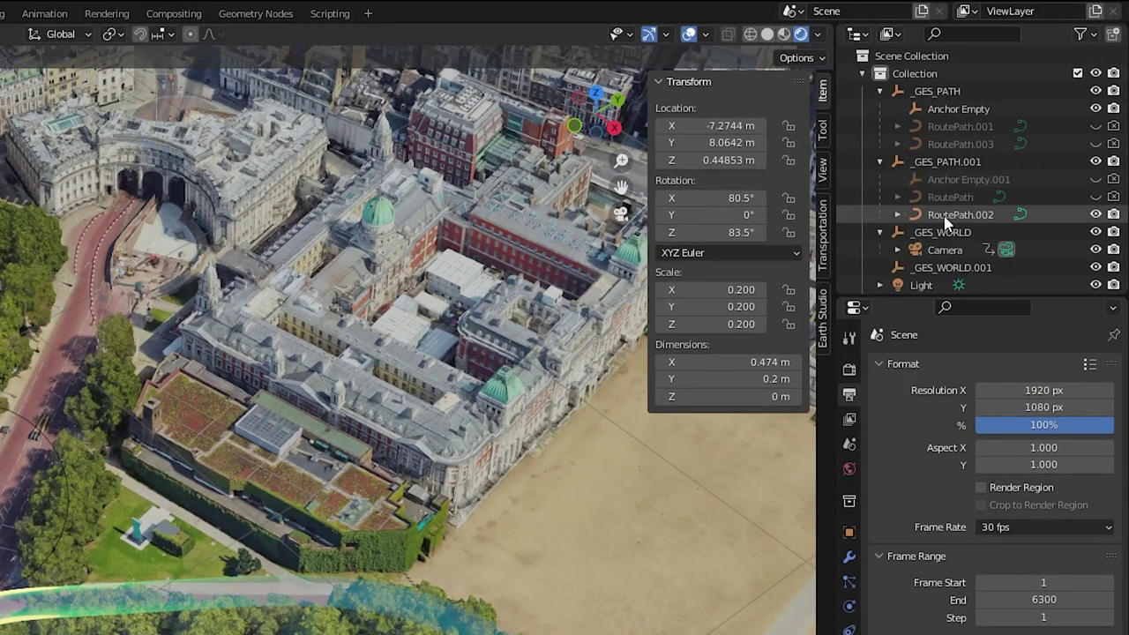
click(1096, 179)
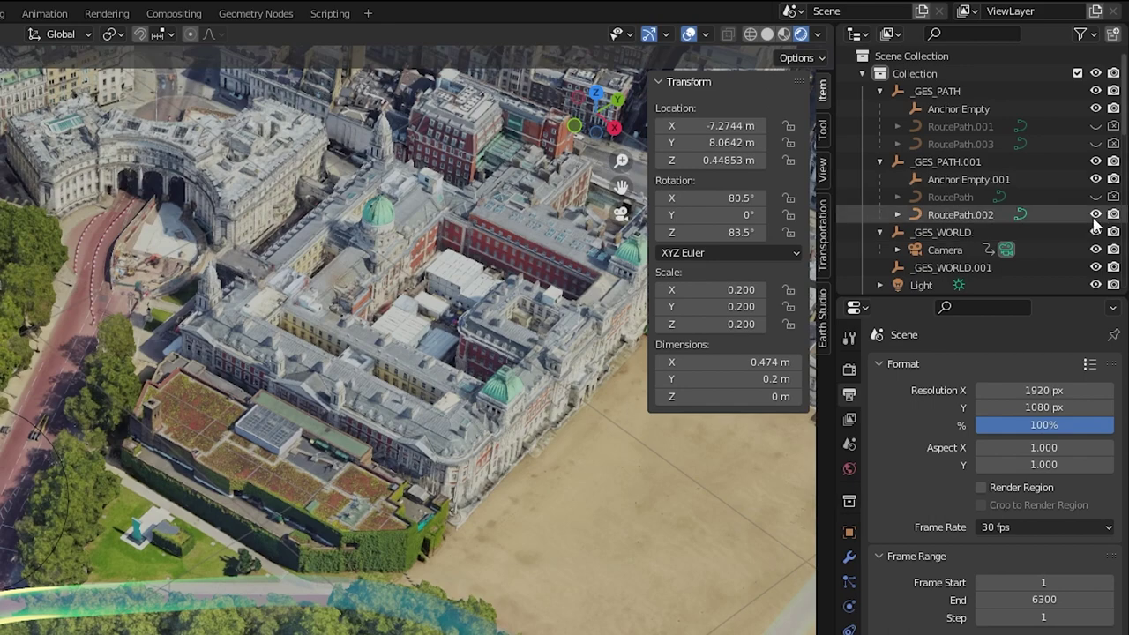
click(1096, 214)
scroll(992, 232, down, 3)
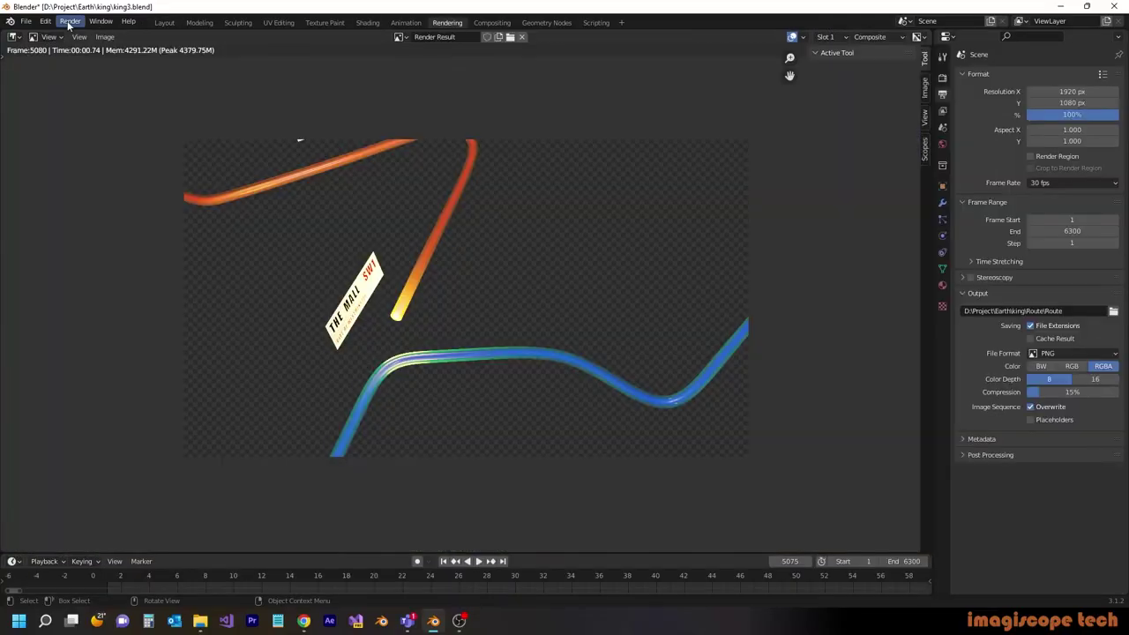
Test-render frame 5075 to check that only the street signs are output, and close the result
click(69, 23)
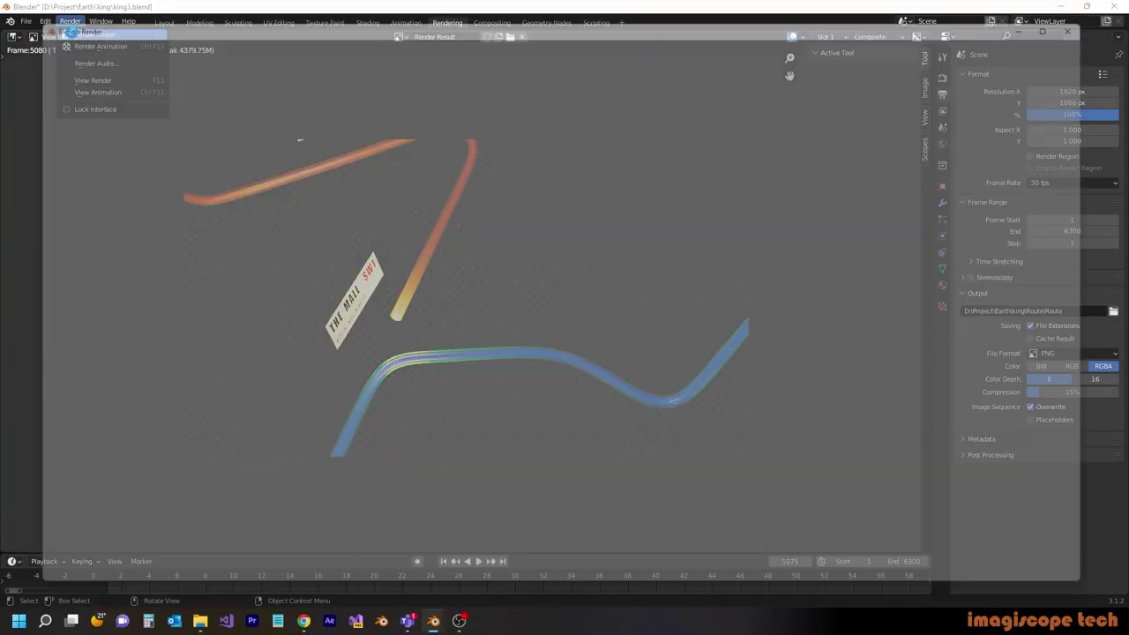
click(99, 45)
click(1114, 6)
Delete the File Output node that saves the BloomCol pass from the compositing node tree
click(491, 22)
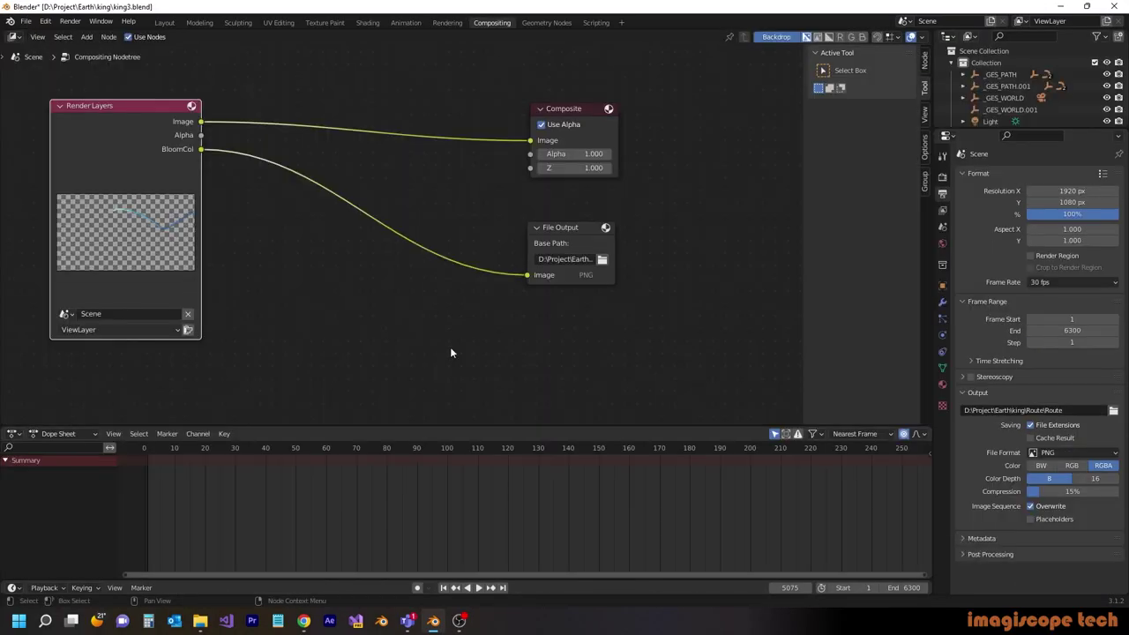
click(556, 227)
key(Delete)
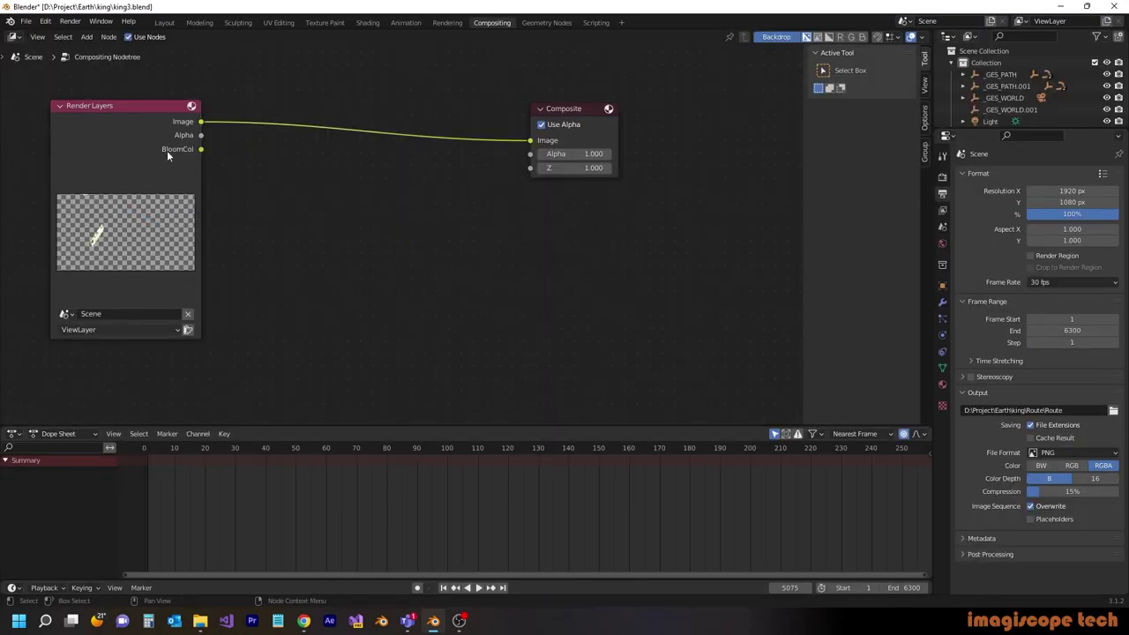
Create a Signs folder inside the king project folder and set the render output path to D:\Project\Earth\king\Signs\Signs
click(447, 22)
click(1113, 311)
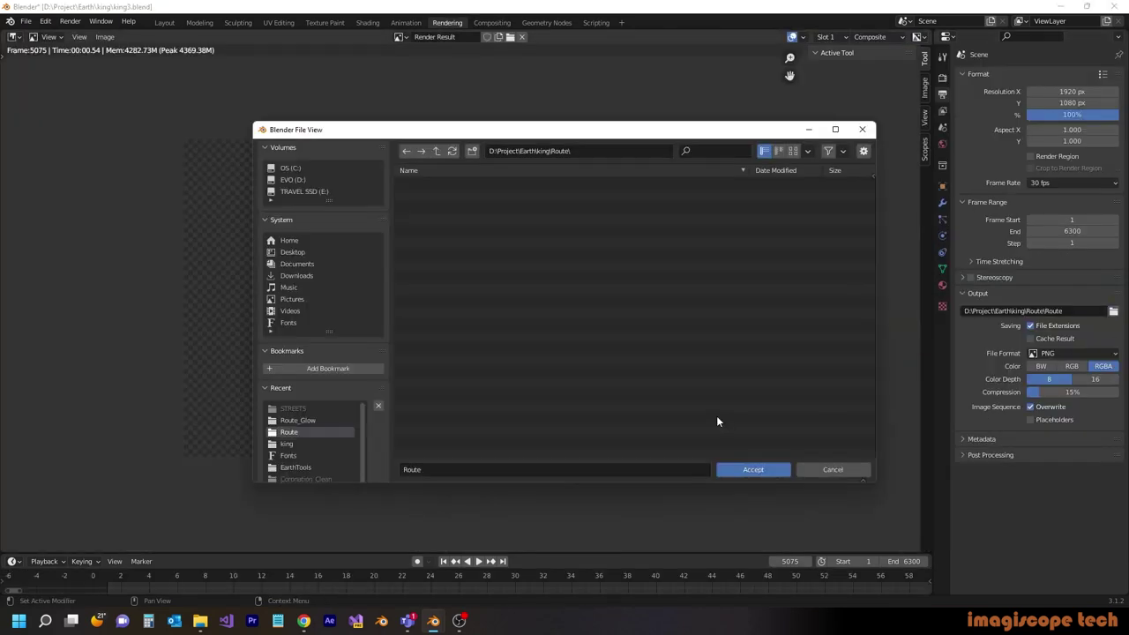
click(436, 150)
click(472, 151)
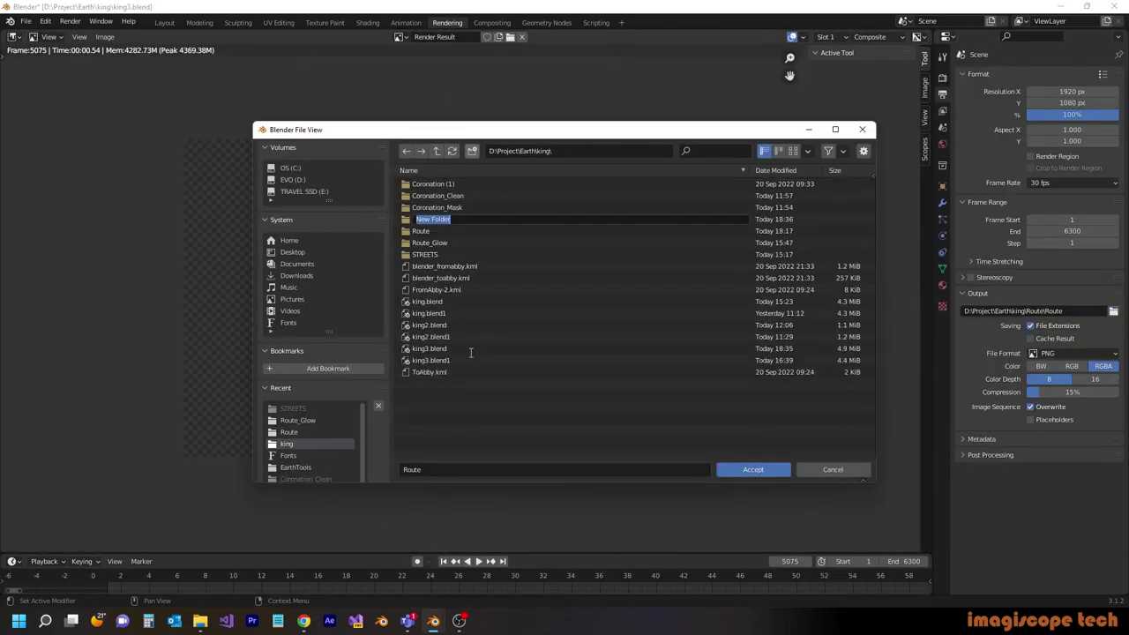
text(Signs)
key(Return)
double_click(451, 246)
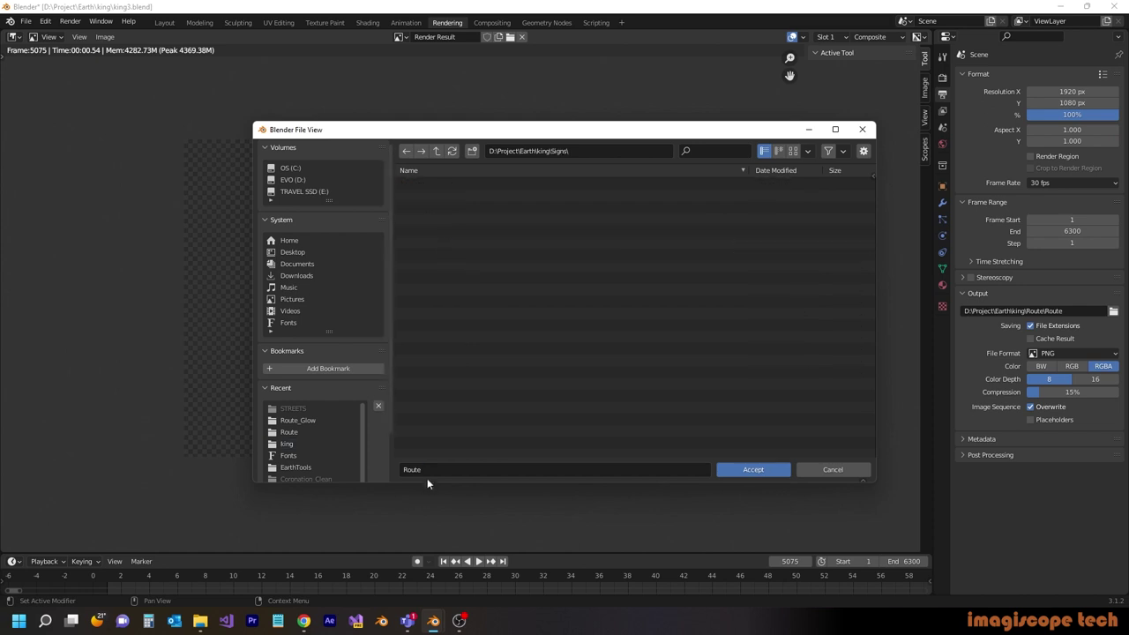
click(429, 471)
key(Return)
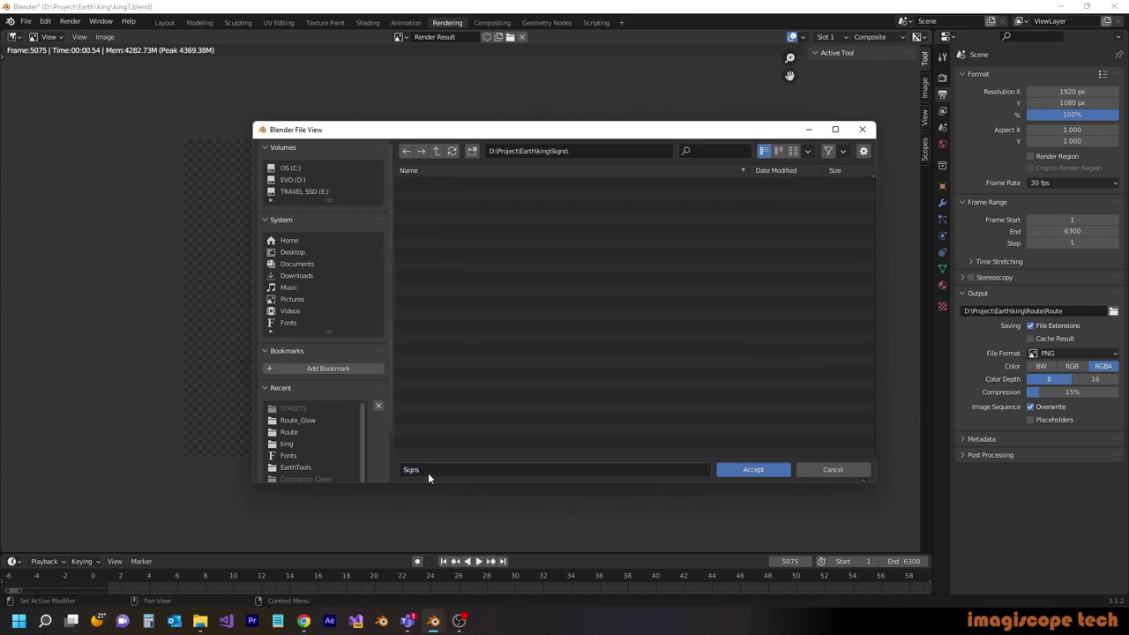
click(725, 470)
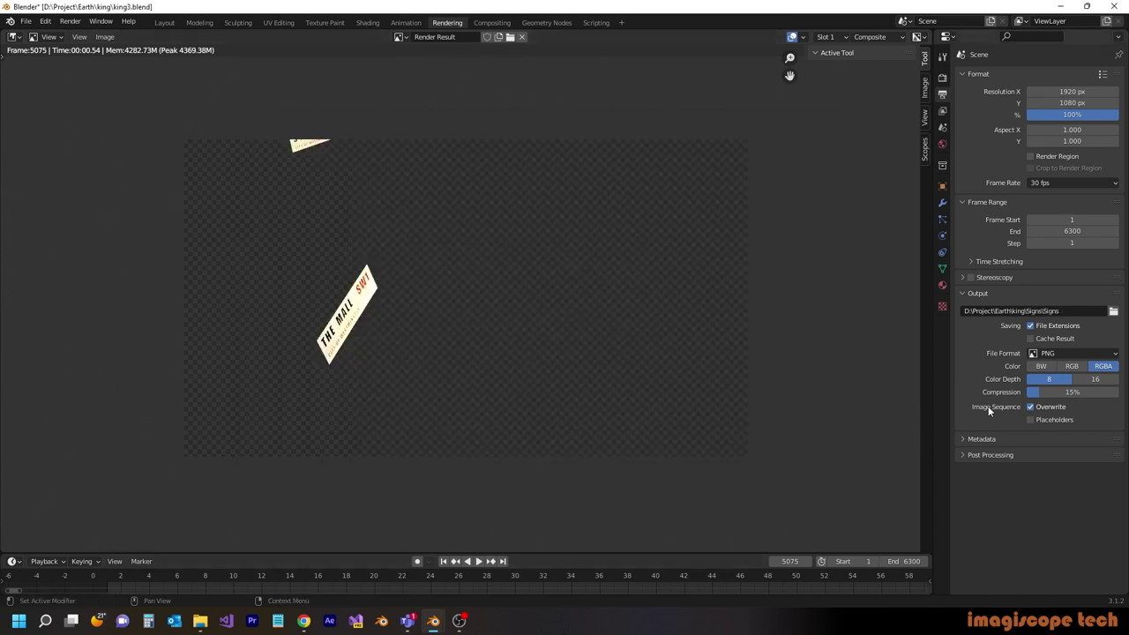
Render the street-sign animation for frames 1 to 6300
click(942, 77)
click(70, 22)
click(97, 50)
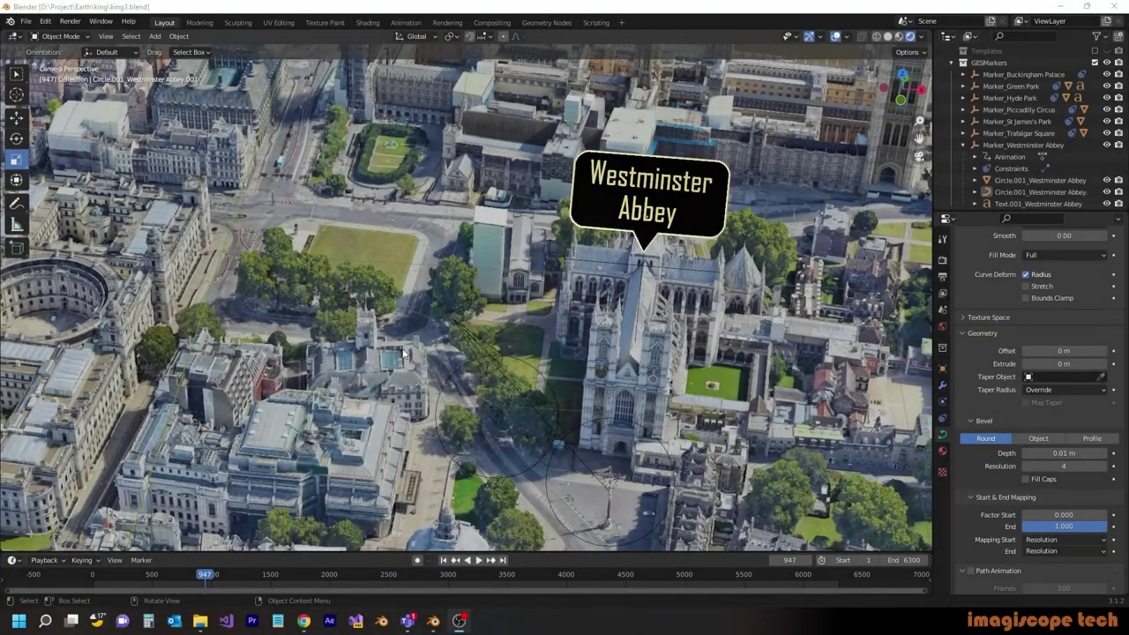
Switch to After Effects and import the Coronation_Clean footage as a JPEG sequence starting from Coronation_Clean_0000.jpeg into a new project
click(331, 622)
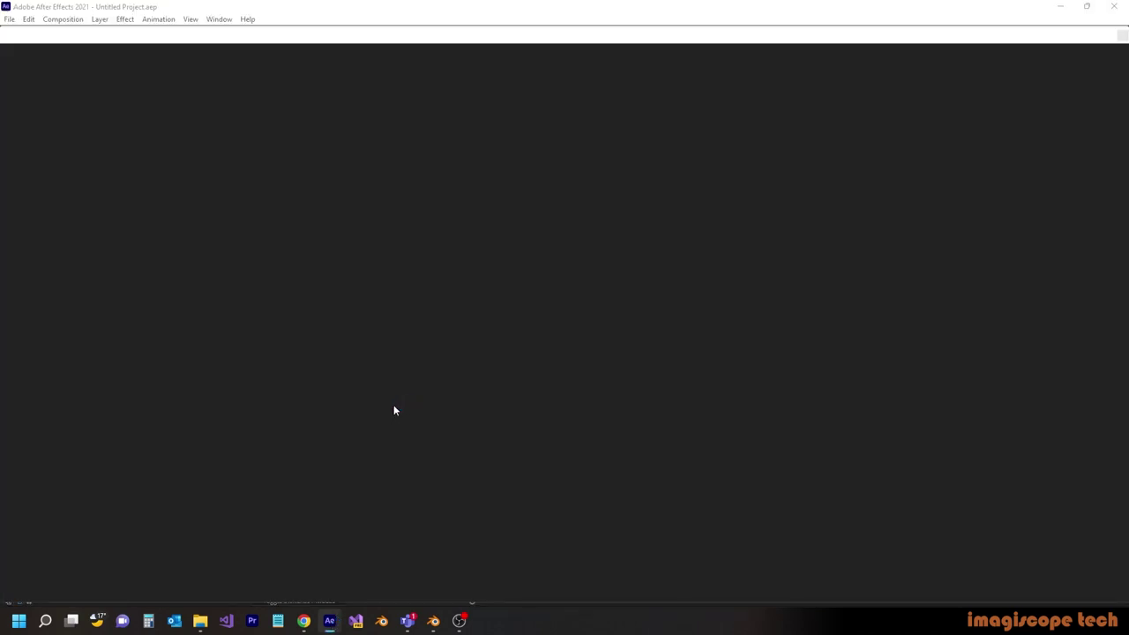
click(21, 117)
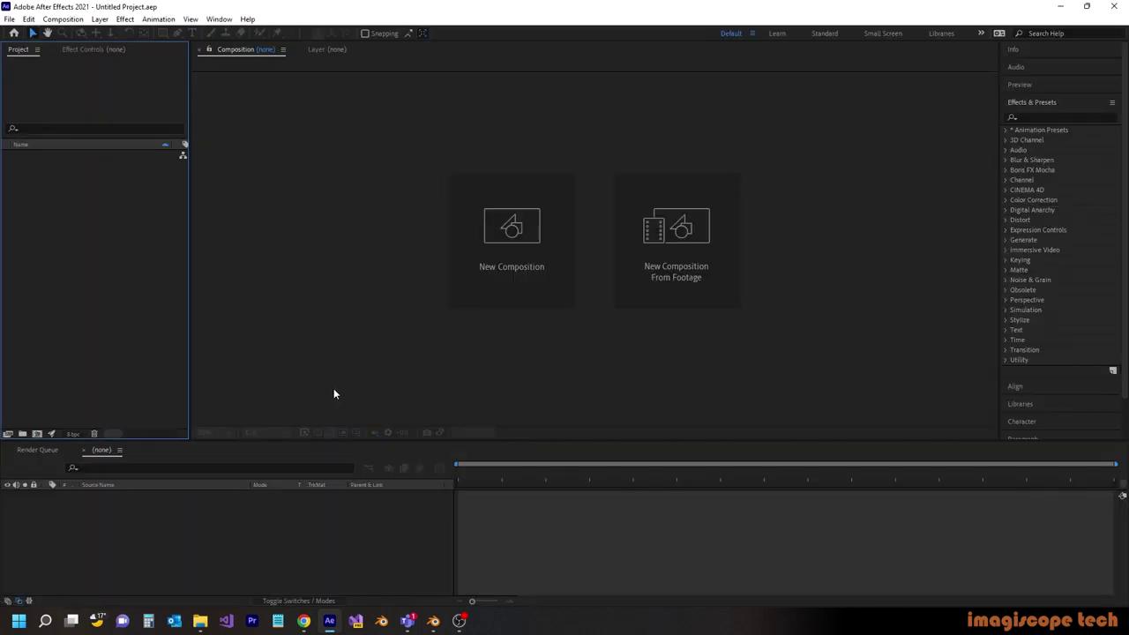
right_click(94, 227)
mouse_move(137, 291)
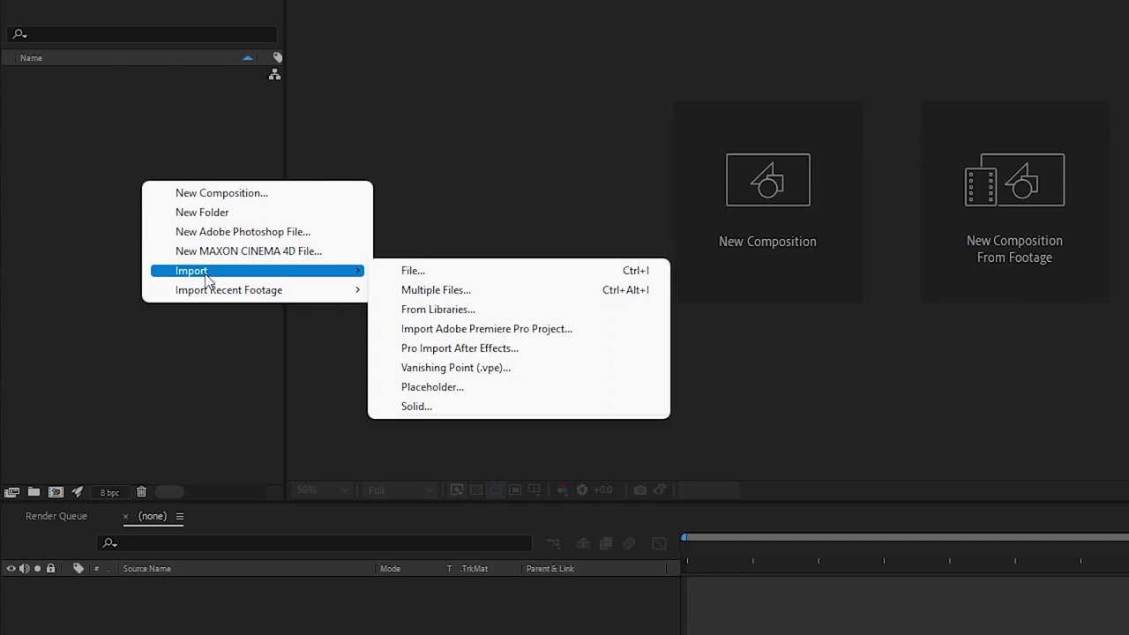
click(417, 271)
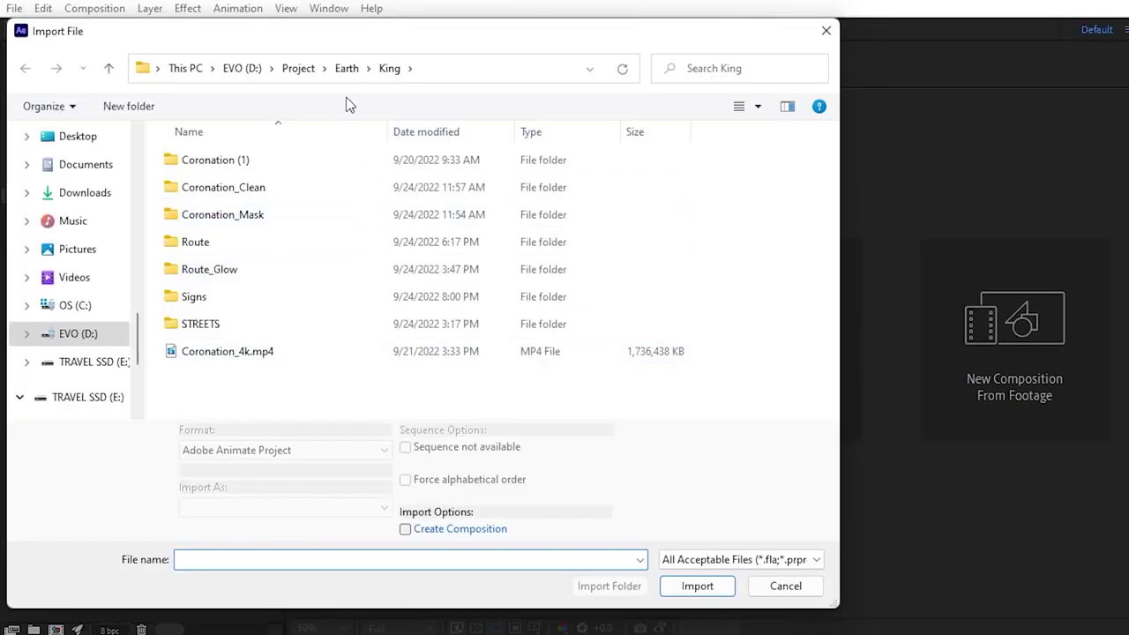
double_click(229, 190)
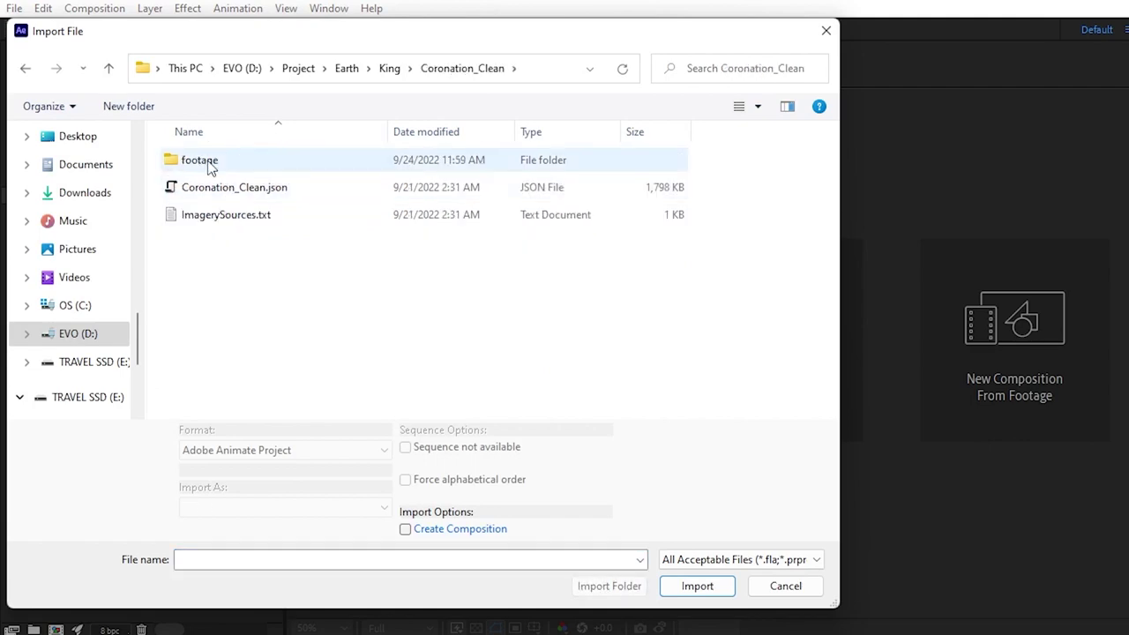
double_click(210, 168)
click(221, 157)
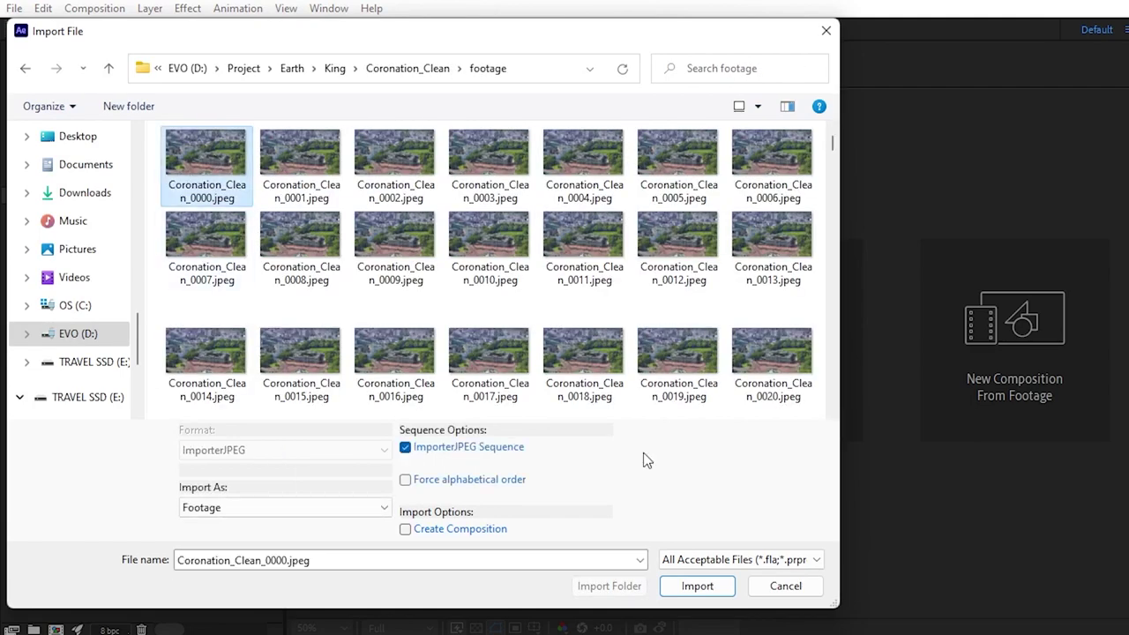
click(697, 585)
Import the Coronation_Mask footage as a JPEG sequence starting from Coronation_Mask_0000.jpeg
right_click(64, 284)
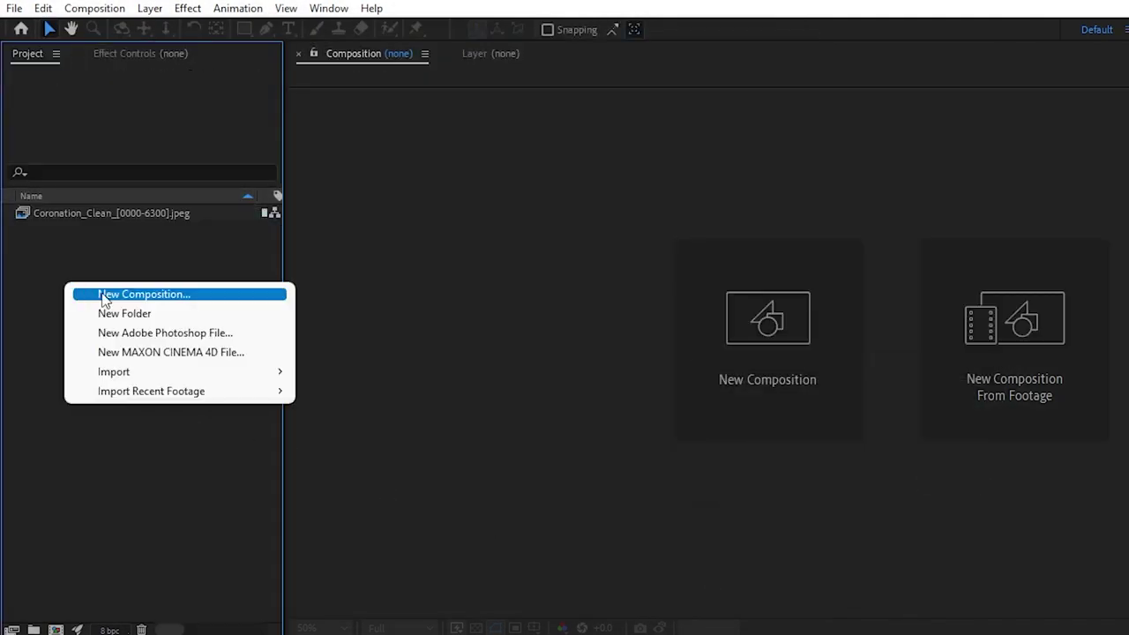
mouse_move(143, 375)
click(366, 377)
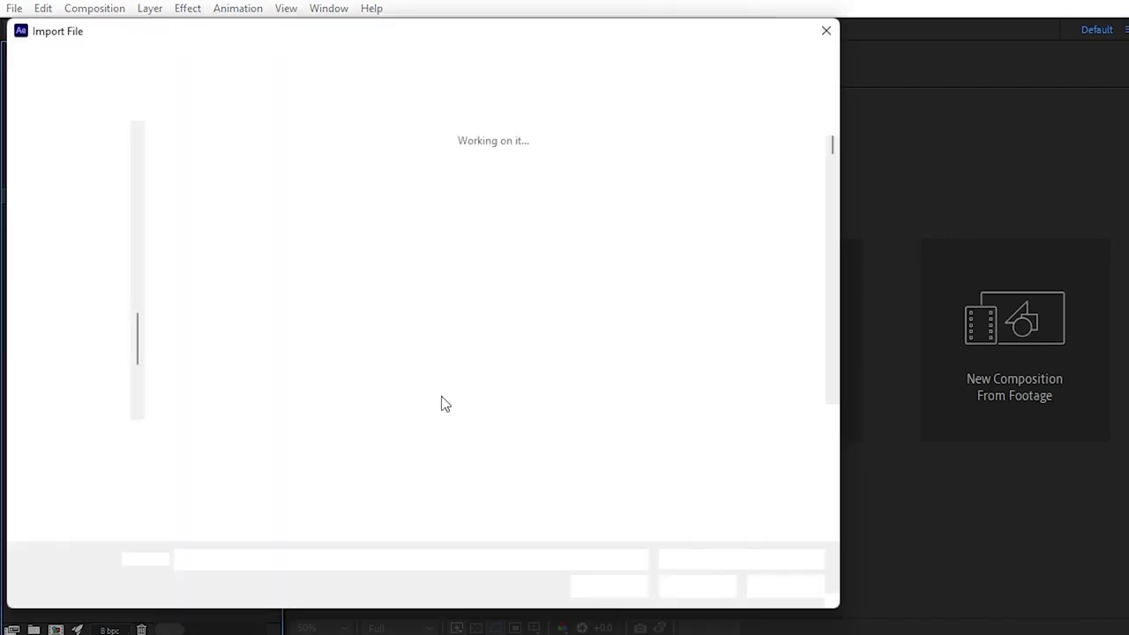
click(340, 71)
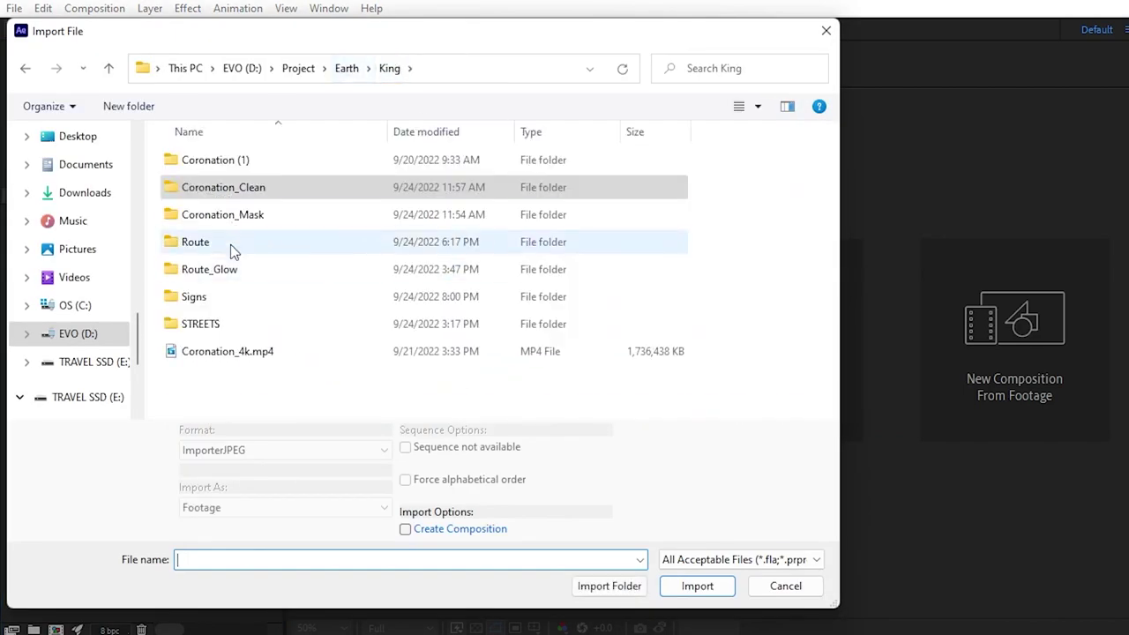
double_click(232, 214)
double_click(222, 174)
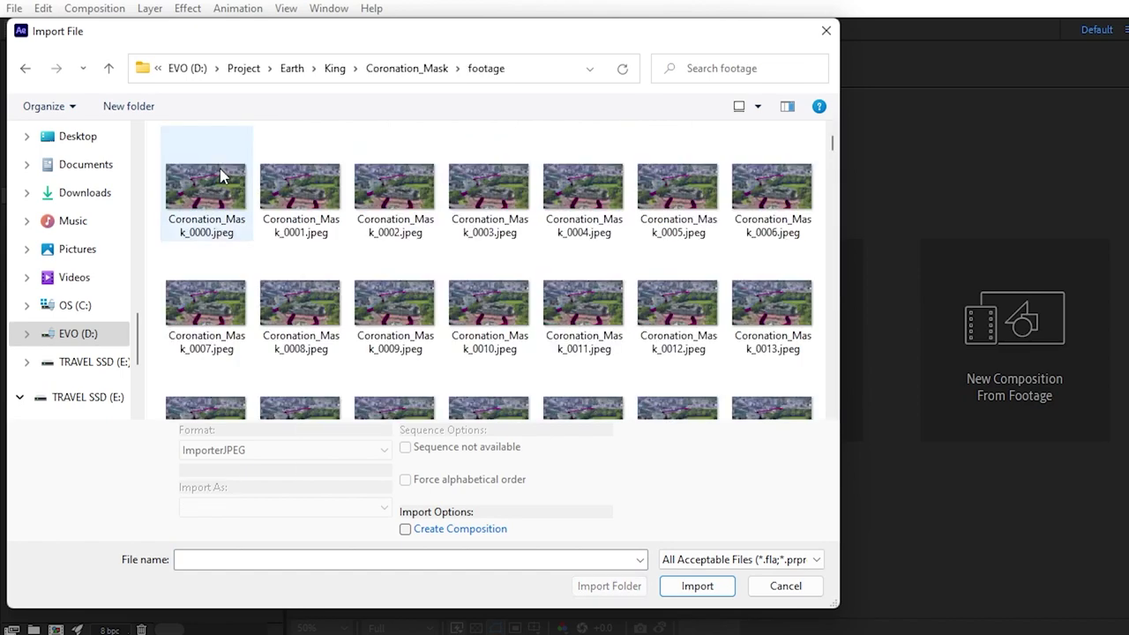
click(216, 185)
click(696, 585)
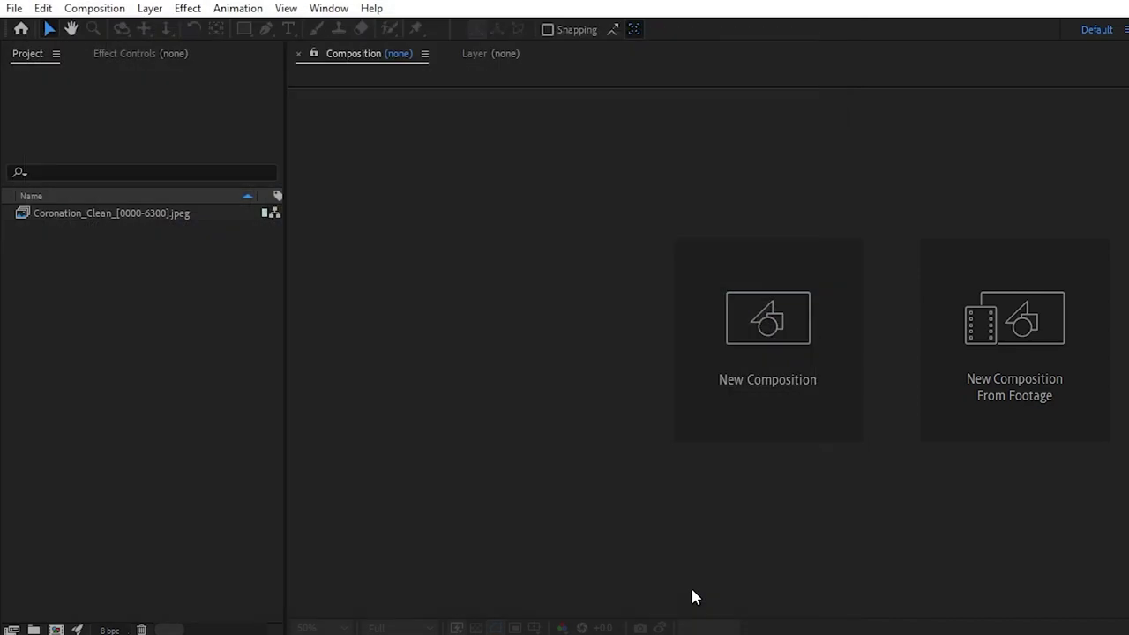
click(91, 279)
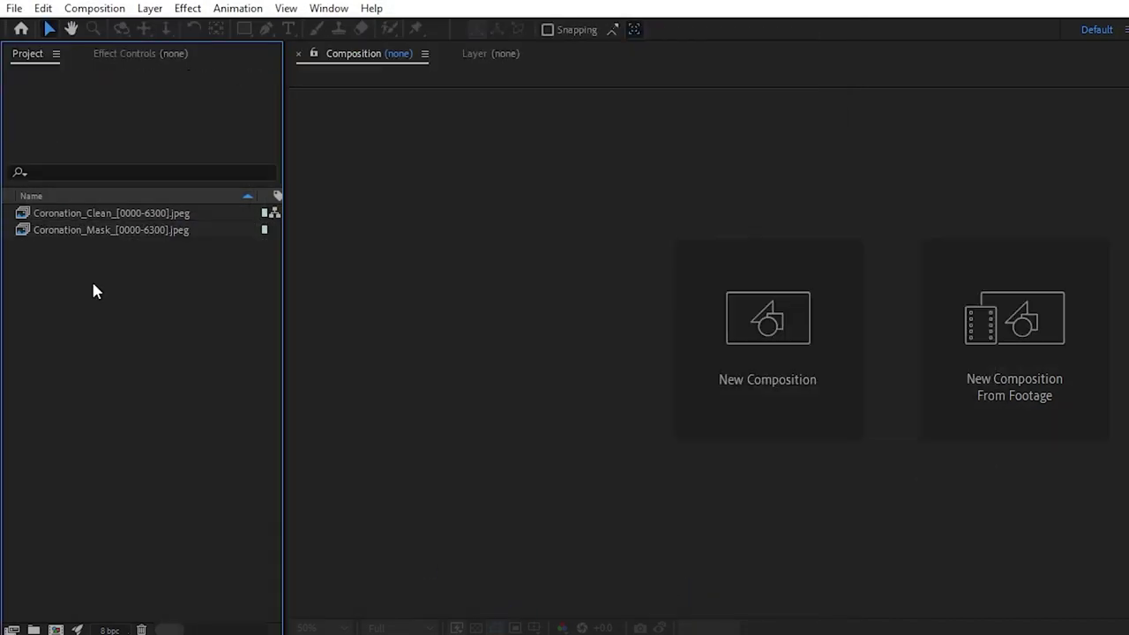
Create a composition from the Coronation_Clean sequence and add the Coronation_Mask sequence as a layer beneath it
drag(121, 219, 136, 524)
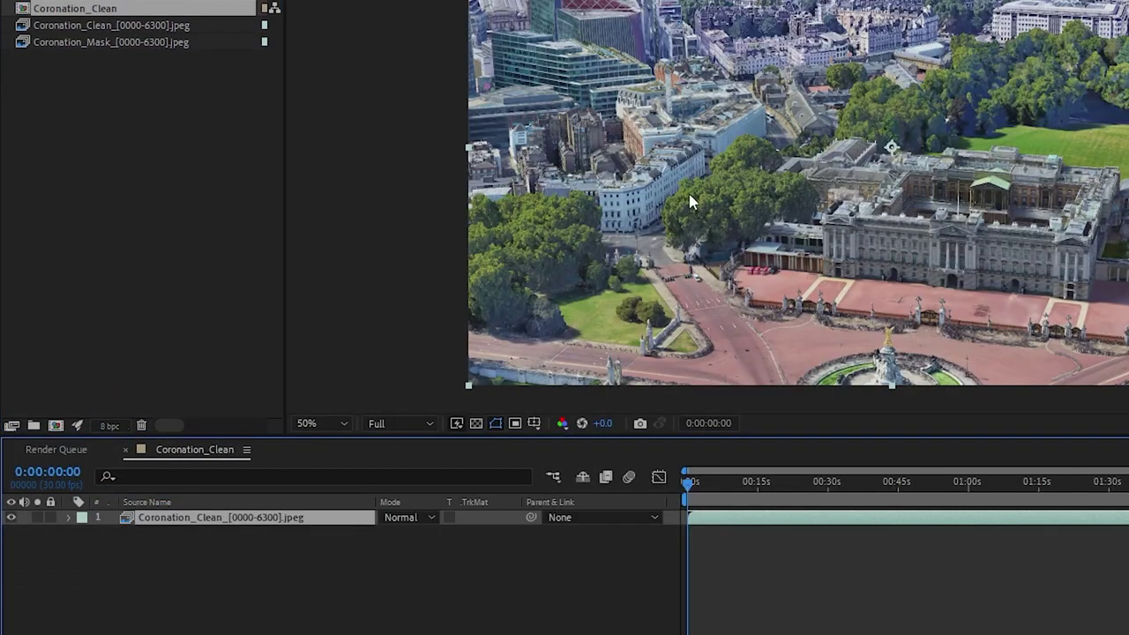
drag(58, 43, 196, 530)
Apply the Difference Matte keying effect to the Coronation_Clean layer
click(207, 518)
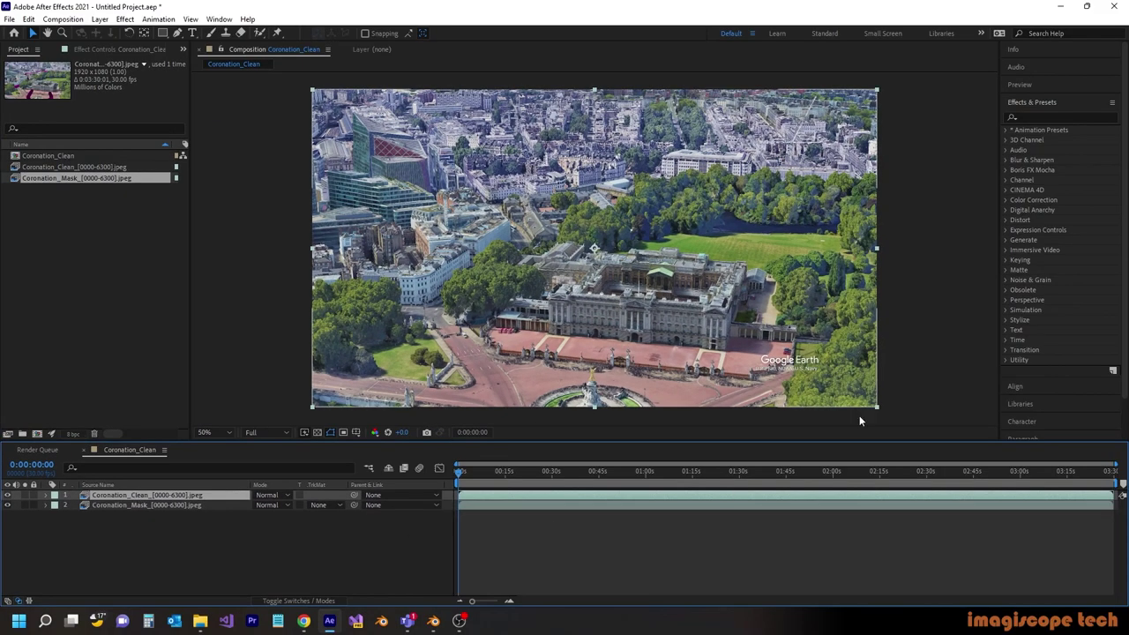
click(1054, 118)
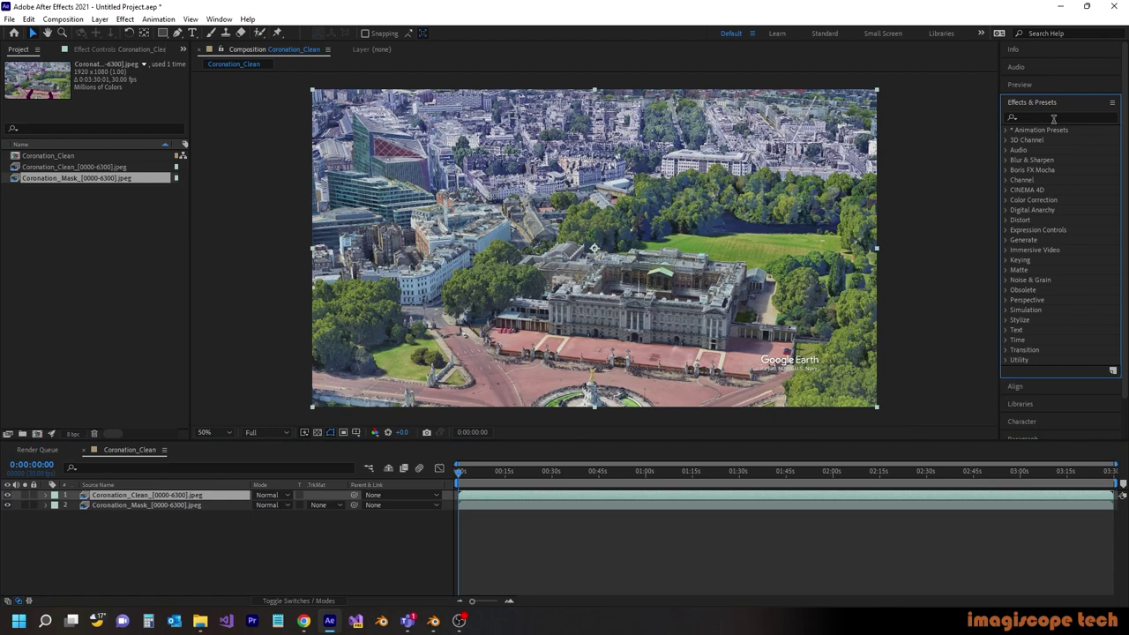
click(1049, 117)
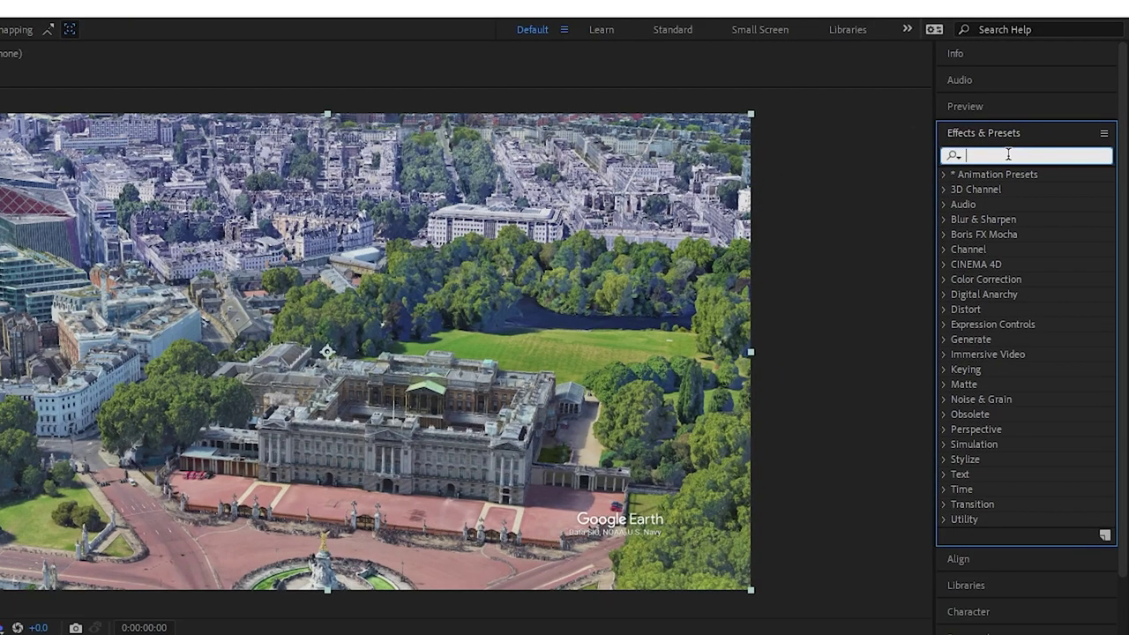
text(diff)
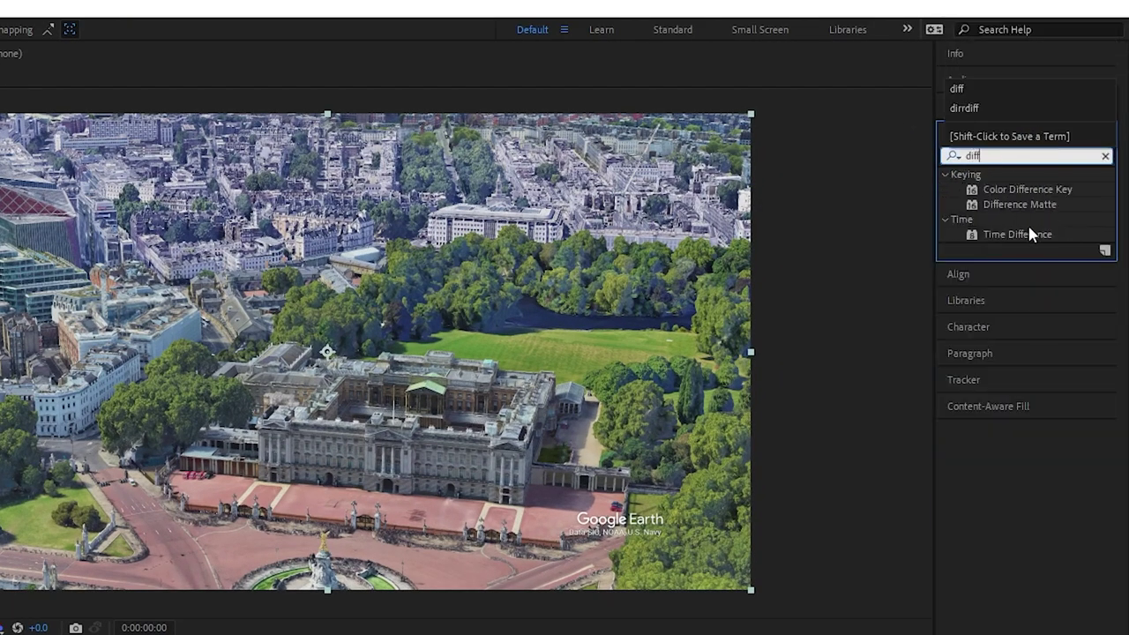
click(1033, 205)
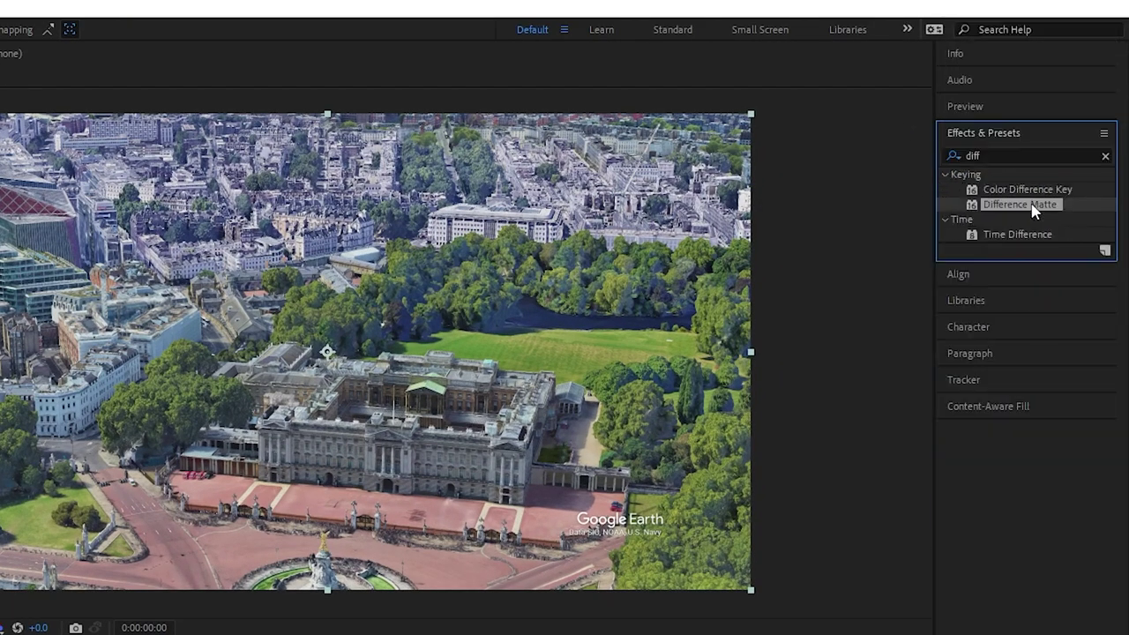
drag(1032, 205, 199, 498)
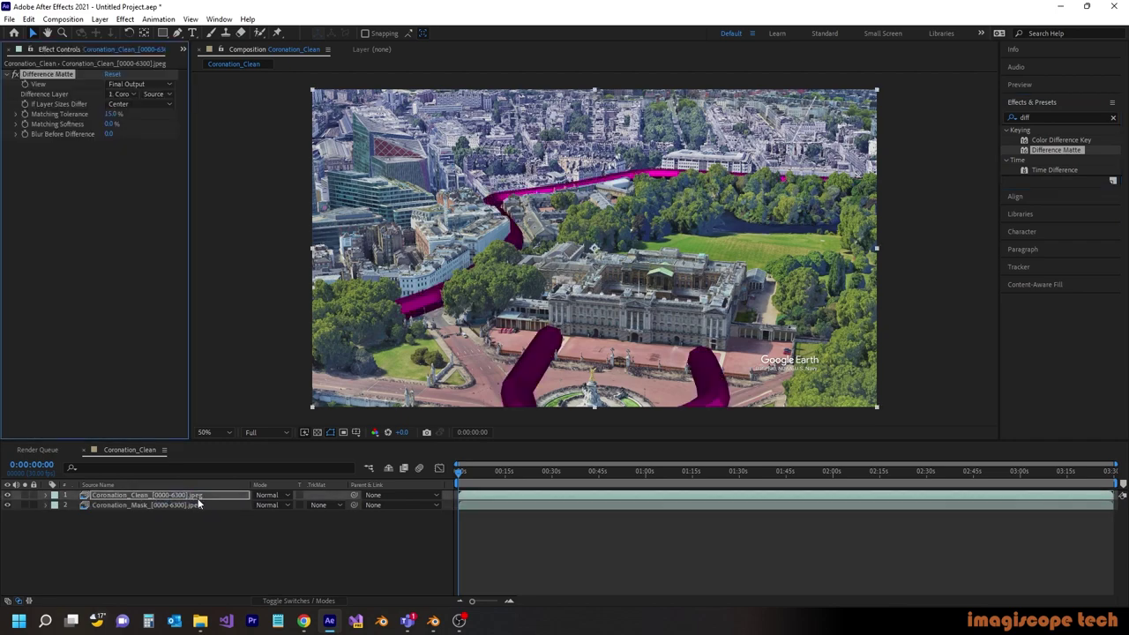
Set the matte's difference layer to Coronation_Mask, with Matching Tolerance 5% and Matching Softness 1%
click(121, 93)
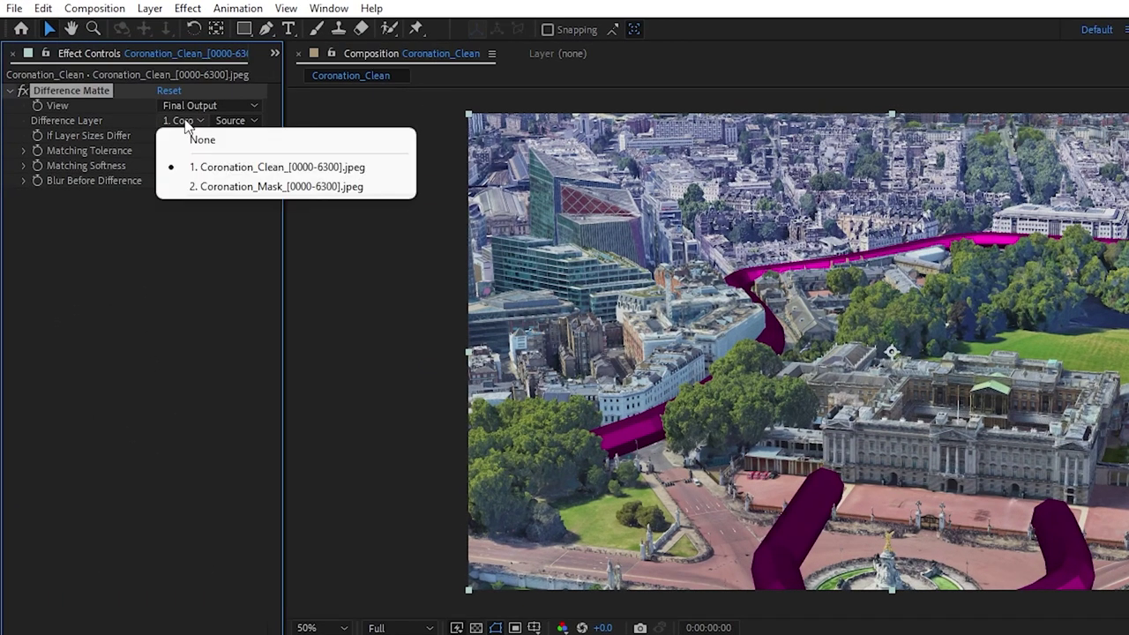
click(121, 136)
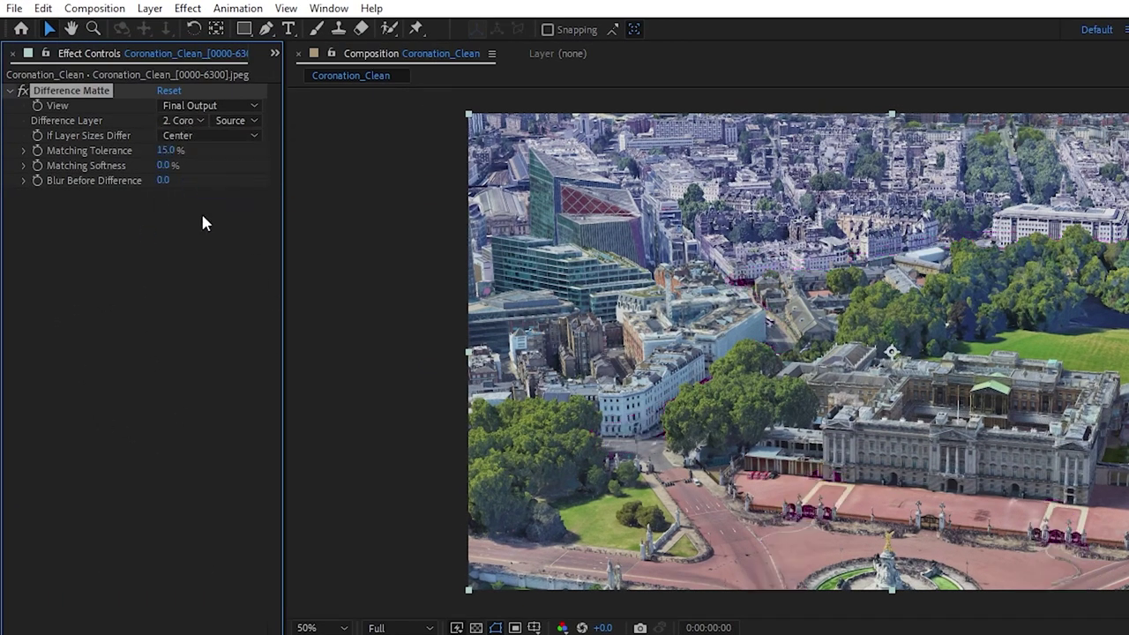
click(166, 151)
key(Return)
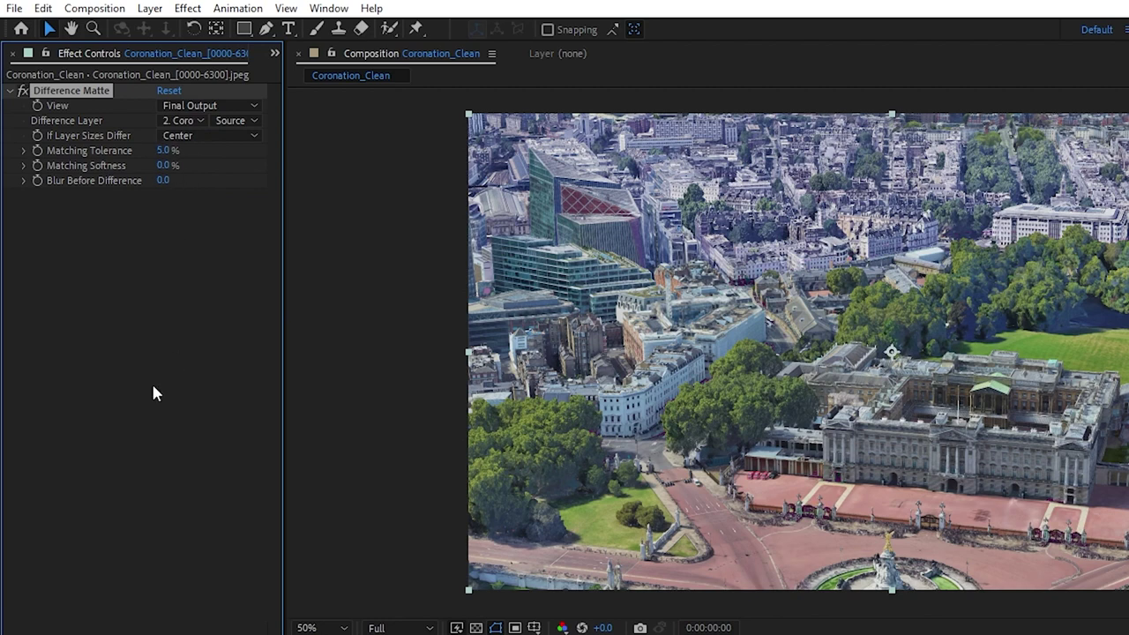
click(164, 166)
key(Return)
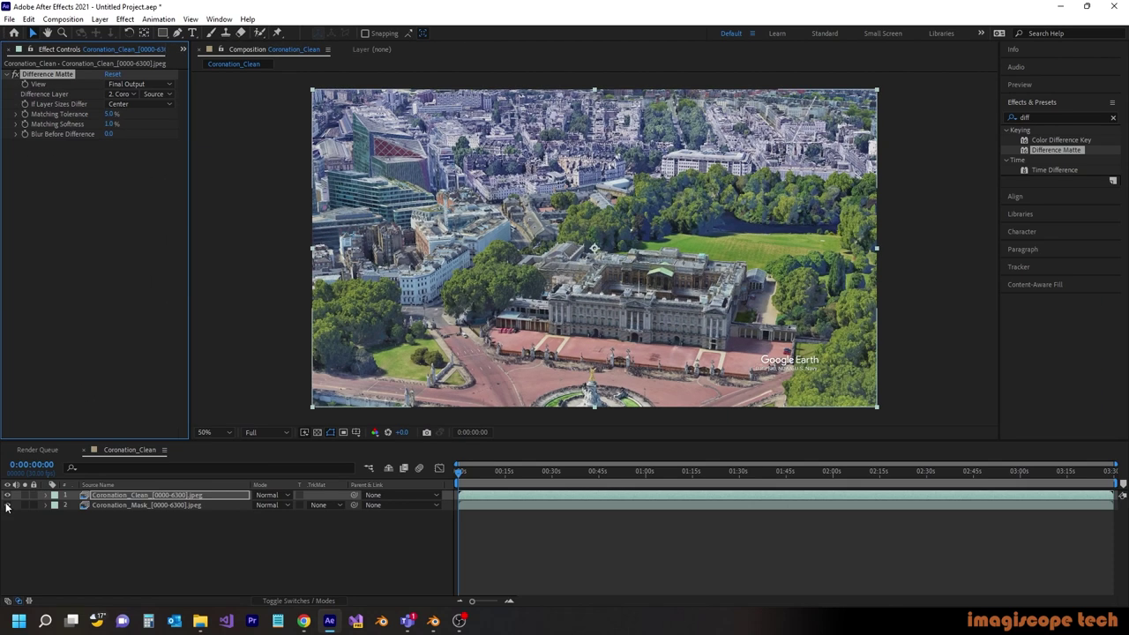
Hide the Coronation_Mask layer and refine the difference matte to 10% Matching Tolerance and 2% Matching Softness
click(7, 506)
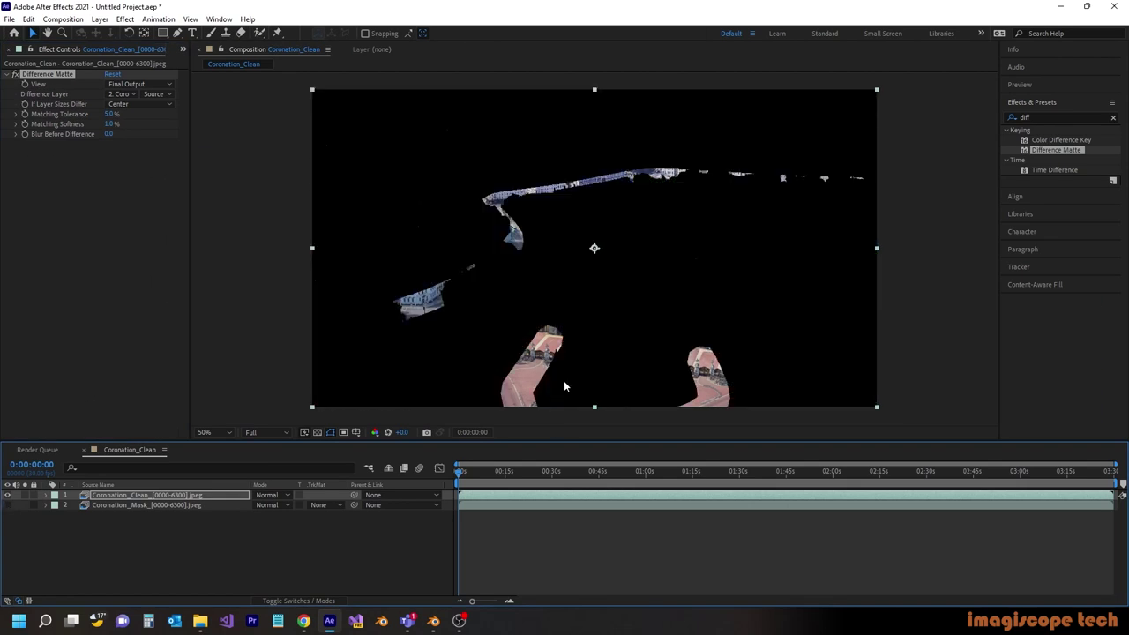
key(period)
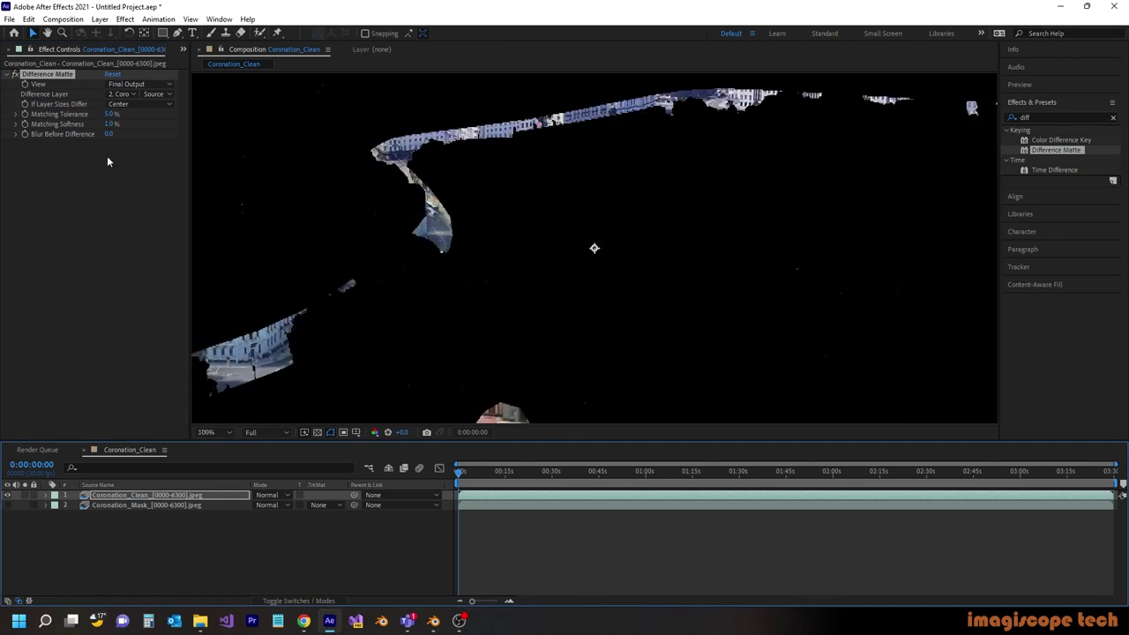
click(110, 114)
text(10)
key(Return)
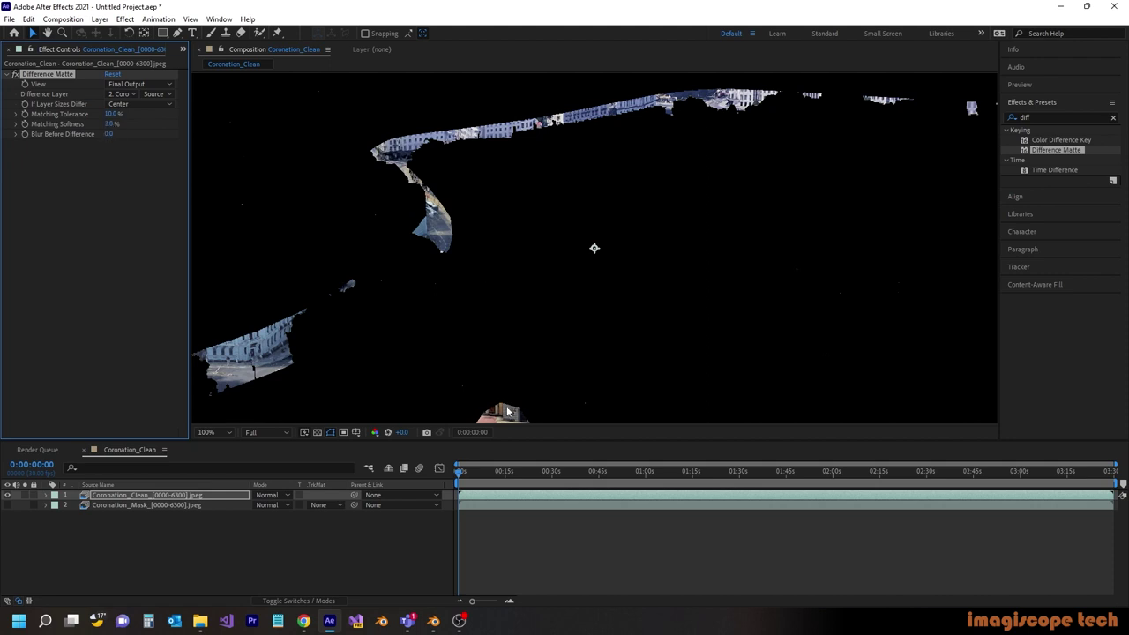
scroll(563, 389, down, 5)
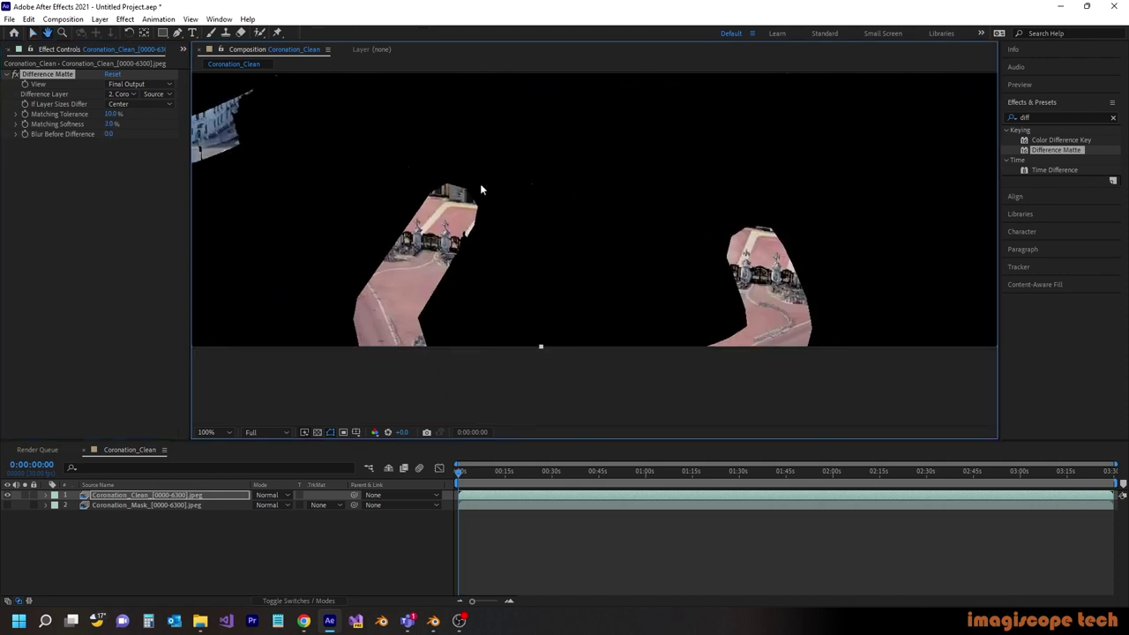
Pre-compose the Coronation_Clean and Coronation_Mask layers into a new composition named Mask
right_click(113, 497)
mouse_move(163, 355)
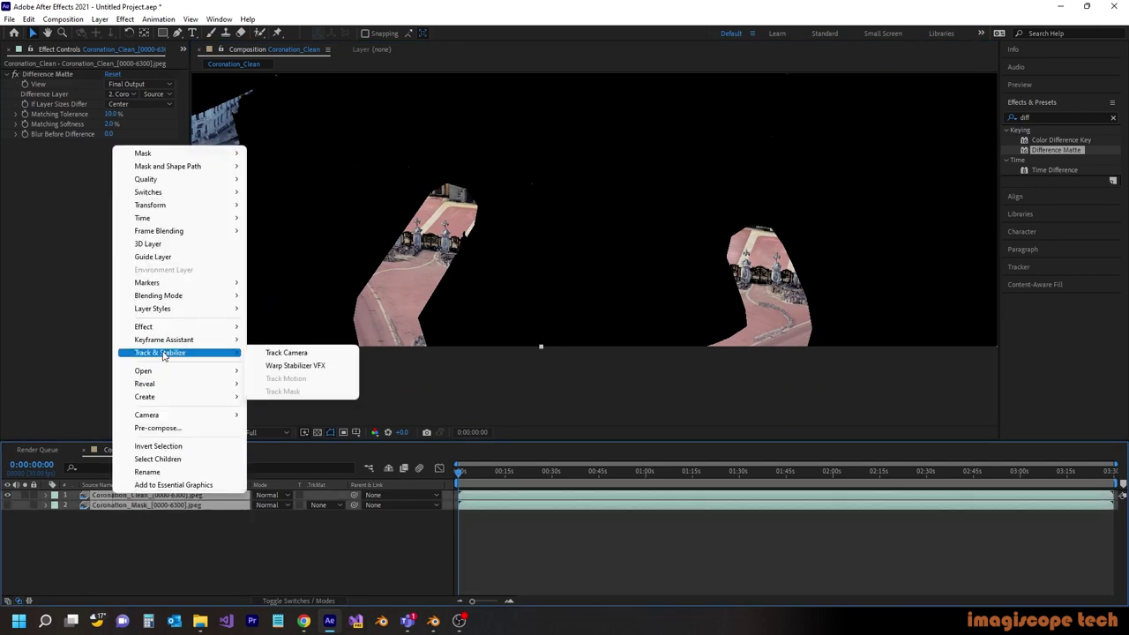
click(158, 428)
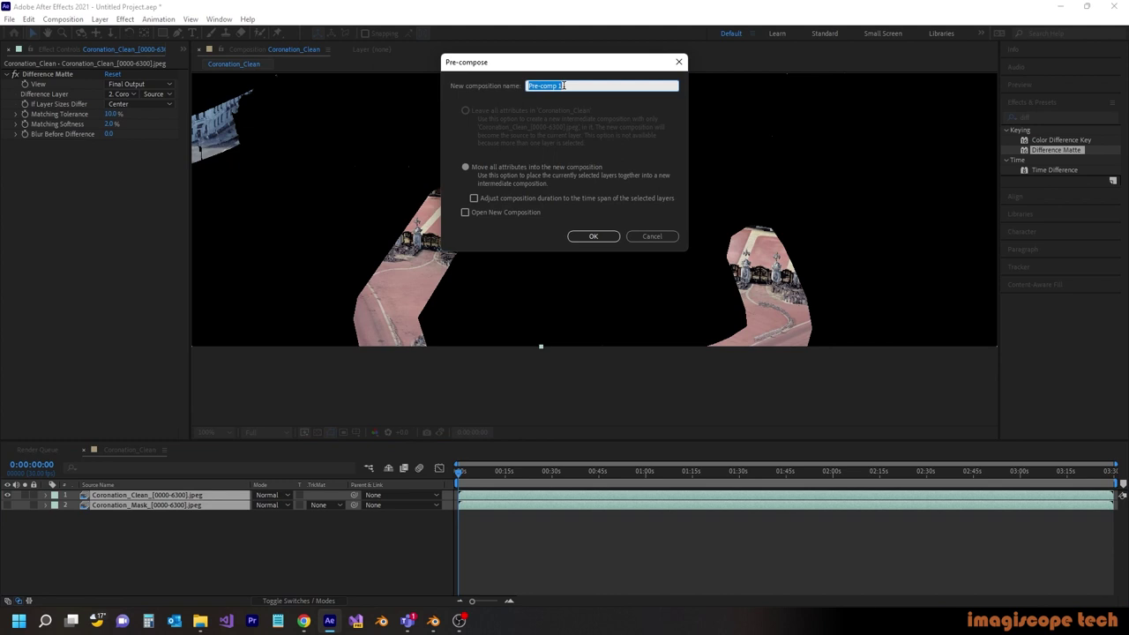
text(Mask)
key(Return)
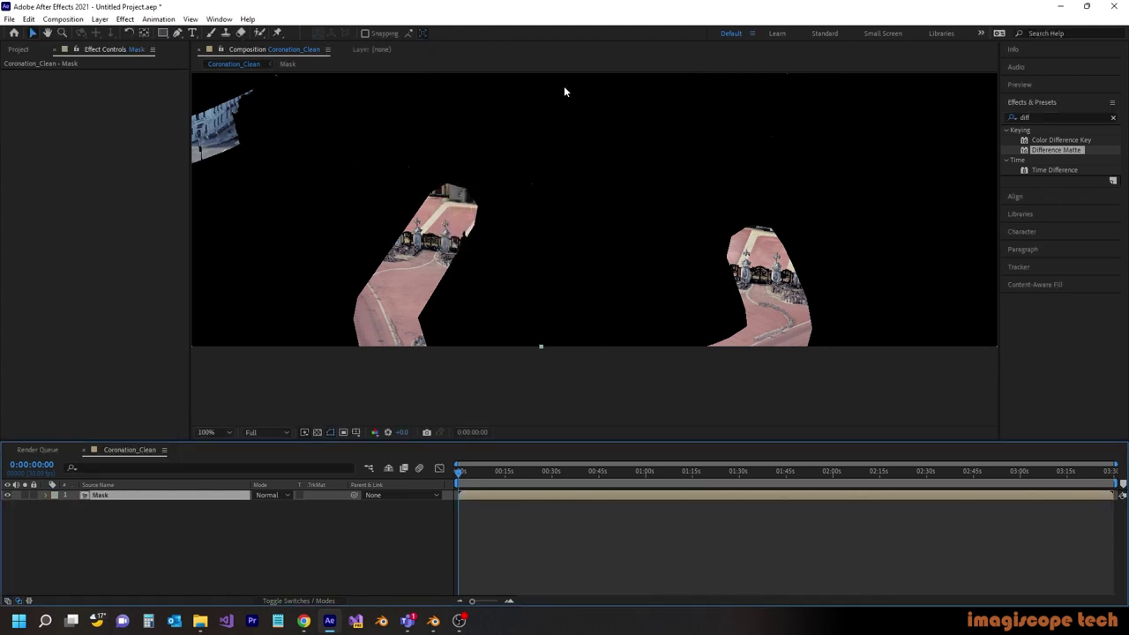
Import the rendered route from the King/Route folder as a PNG sequence starting from Route0001.png
click(19, 49)
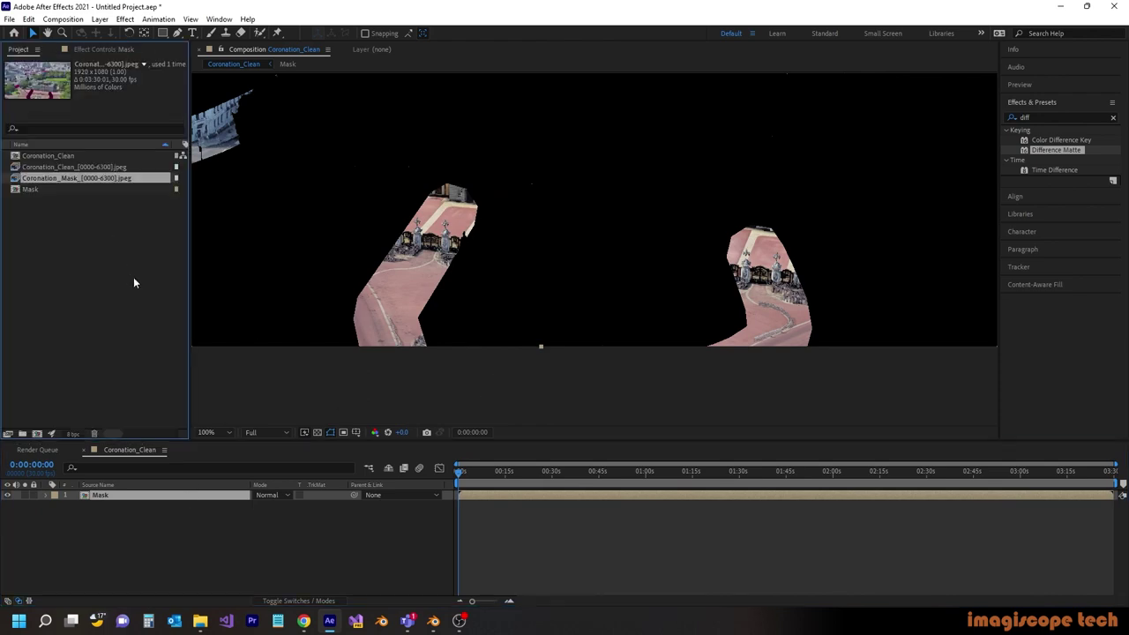
click(88, 278)
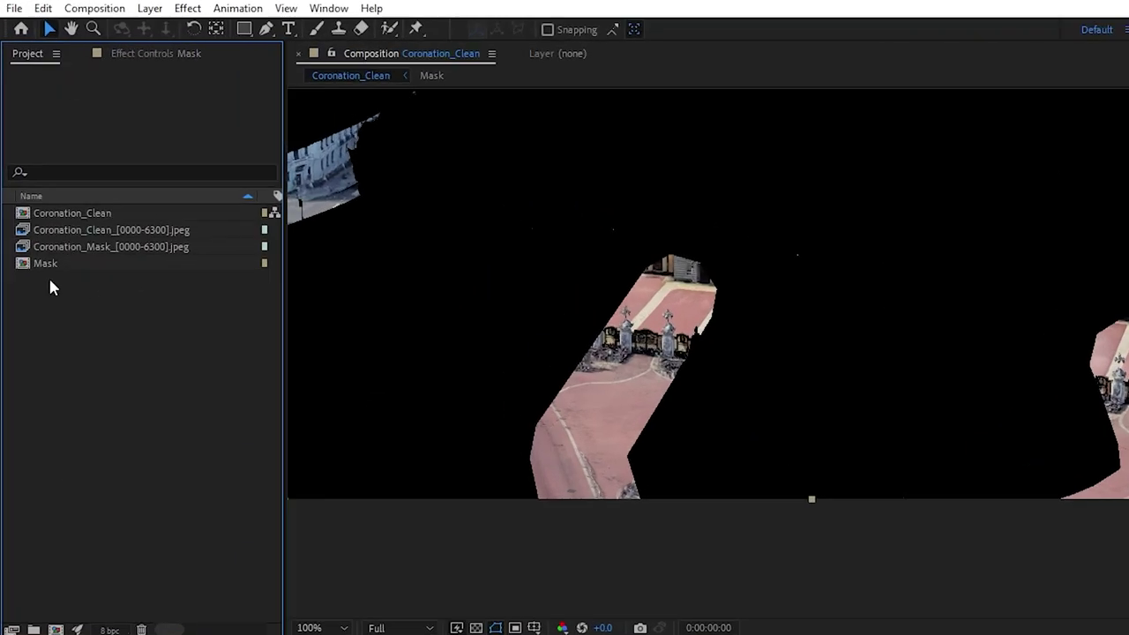
right_click(63, 281)
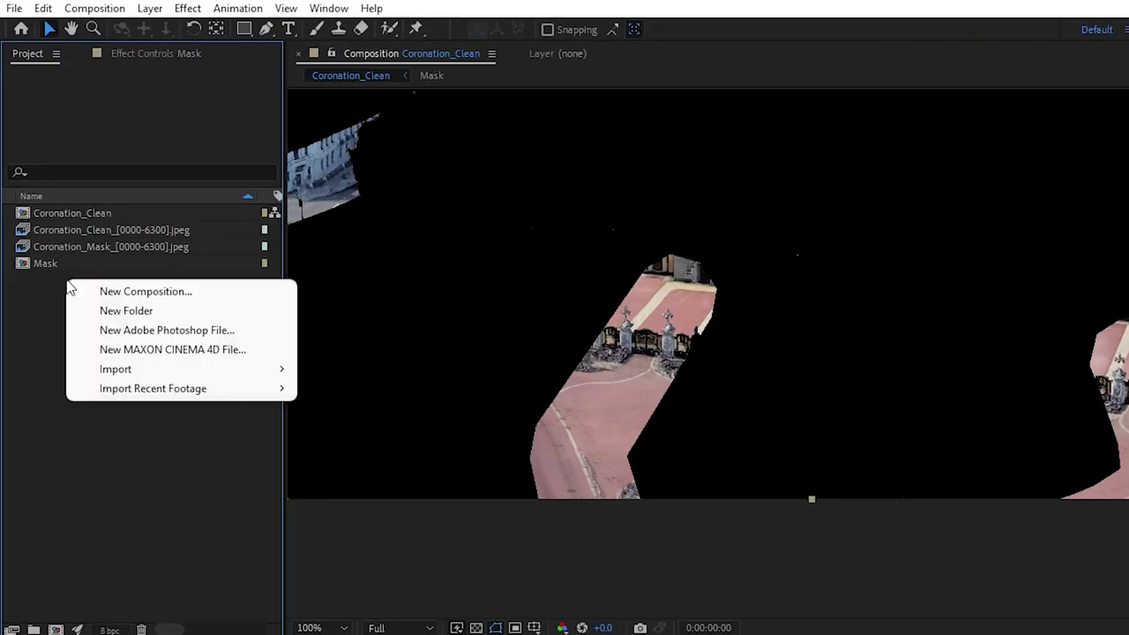
mouse_move(155, 371)
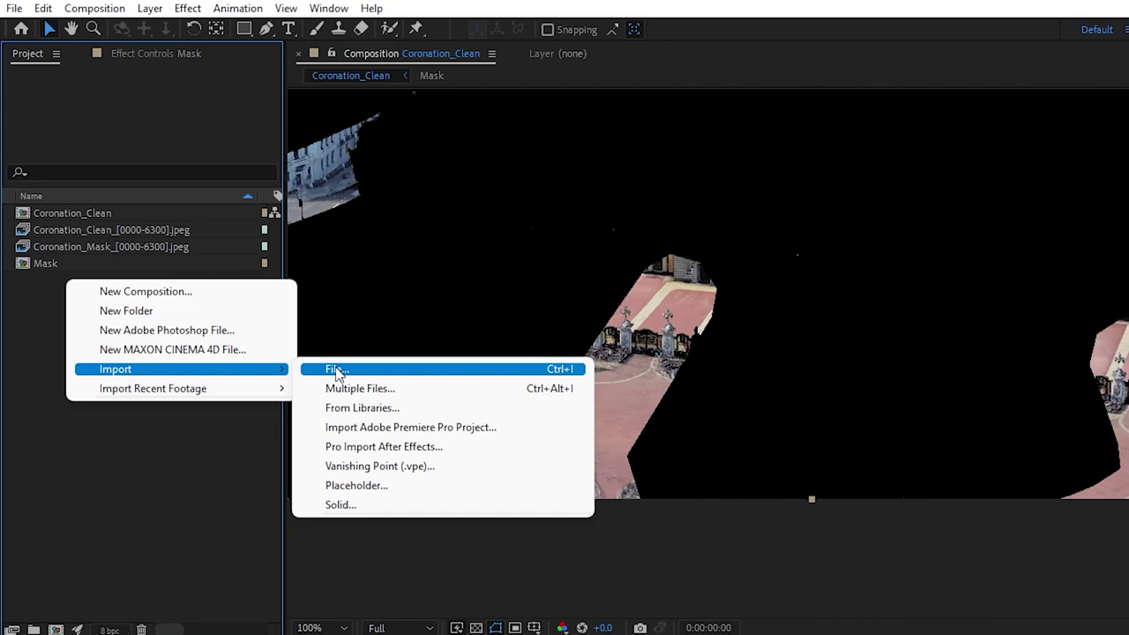
click(336, 370)
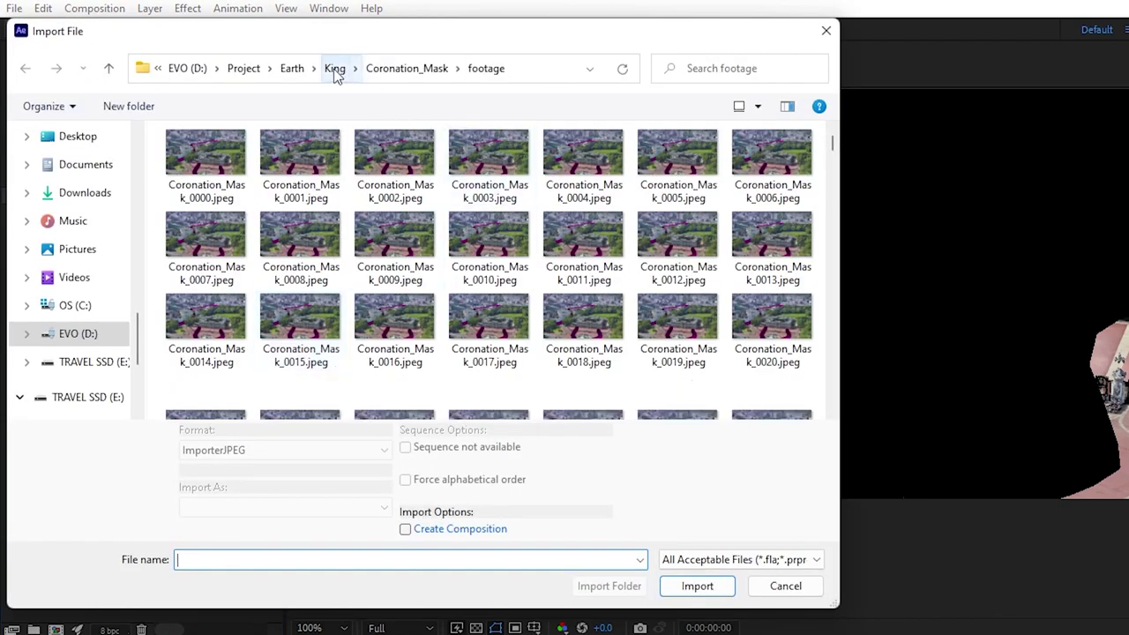
click(336, 75)
double_click(223, 255)
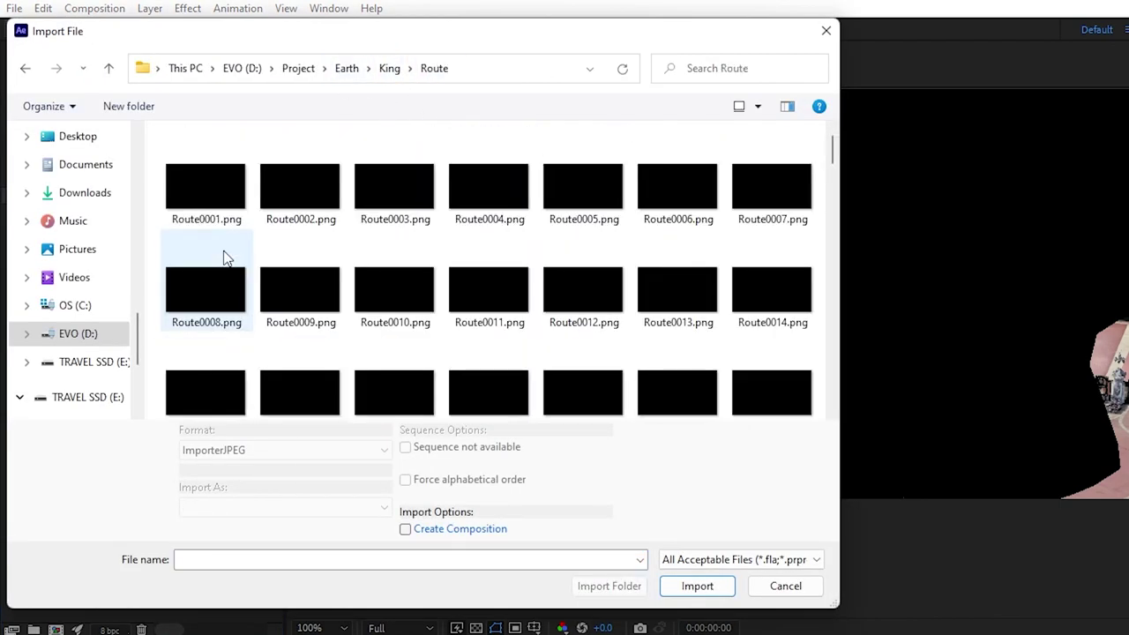
click(187, 197)
click(707, 584)
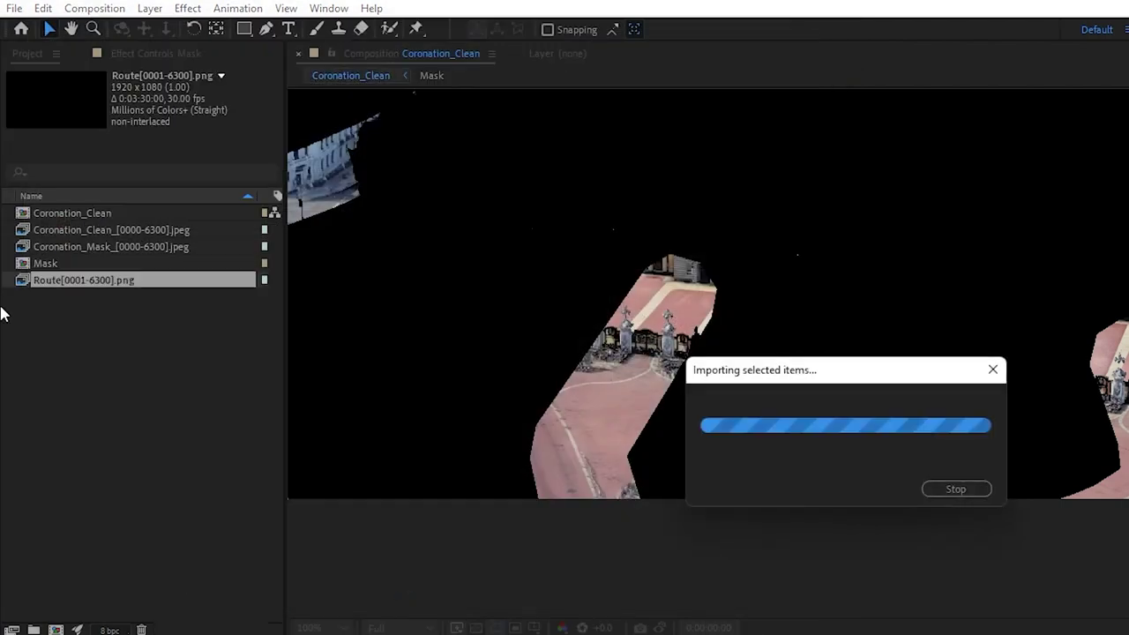
Add the Route sequence beneath the Mask layer and set its track matte to Alpha Matte "Mask"
drag(91, 282, 177, 530)
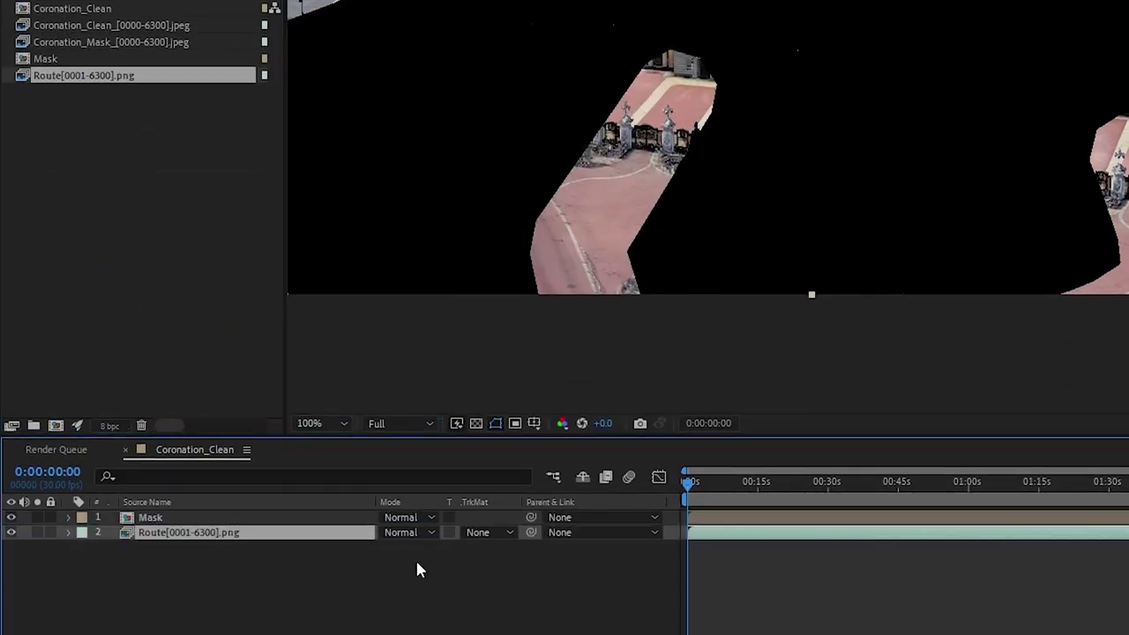
click(482, 533)
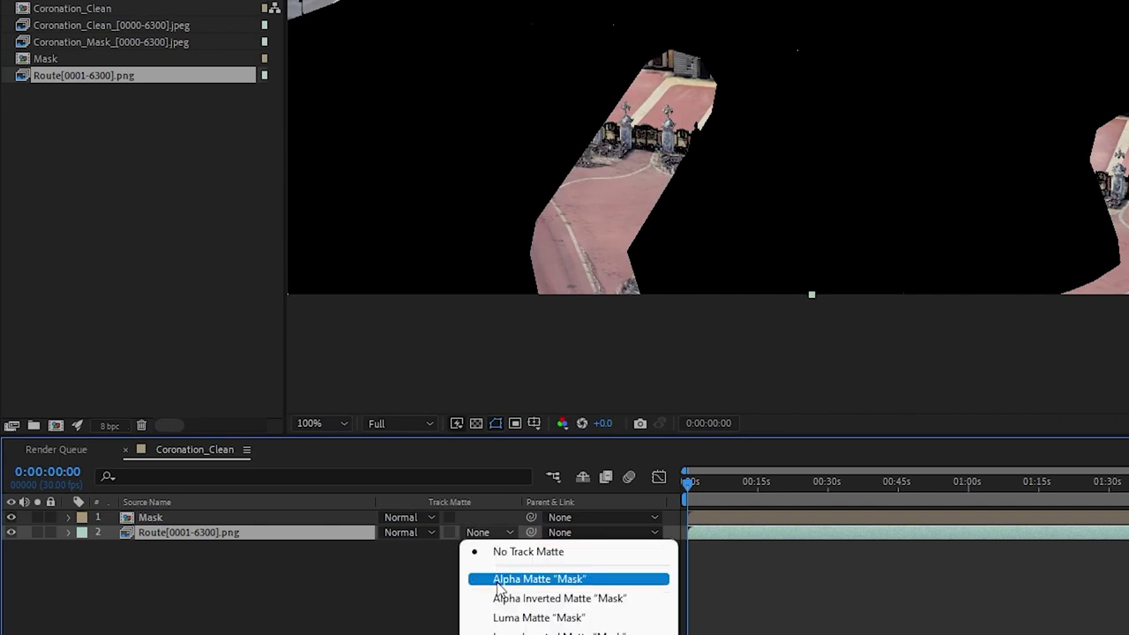
click(538, 579)
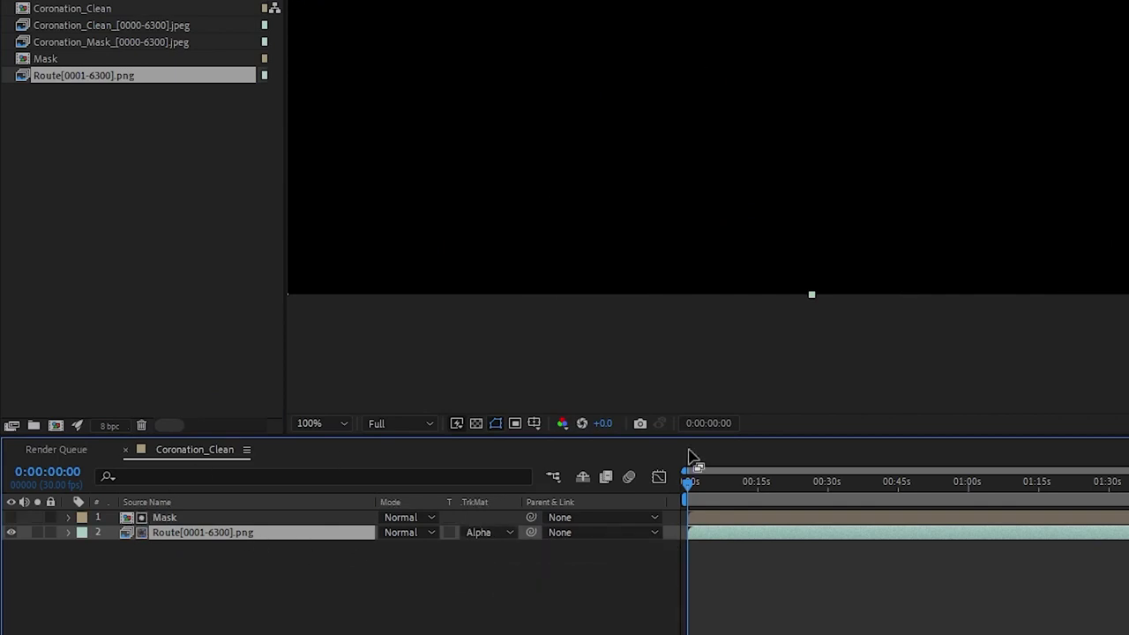
Examine the matted route at several points in the first 45 seconds of the timeline with the whole frame in view
click(779, 485)
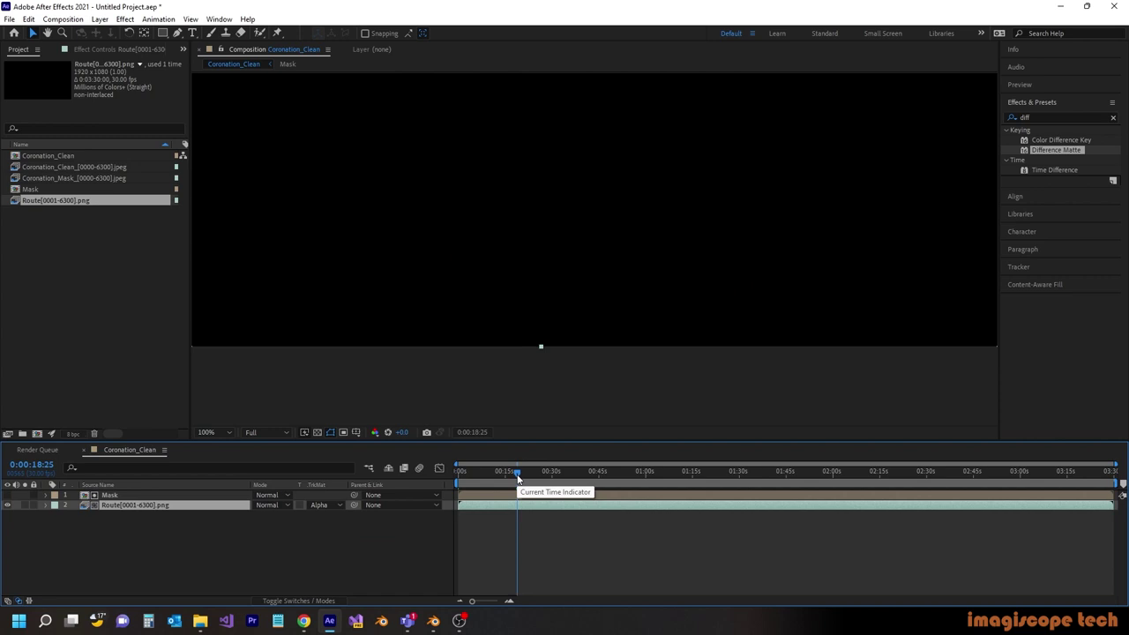
click(561, 472)
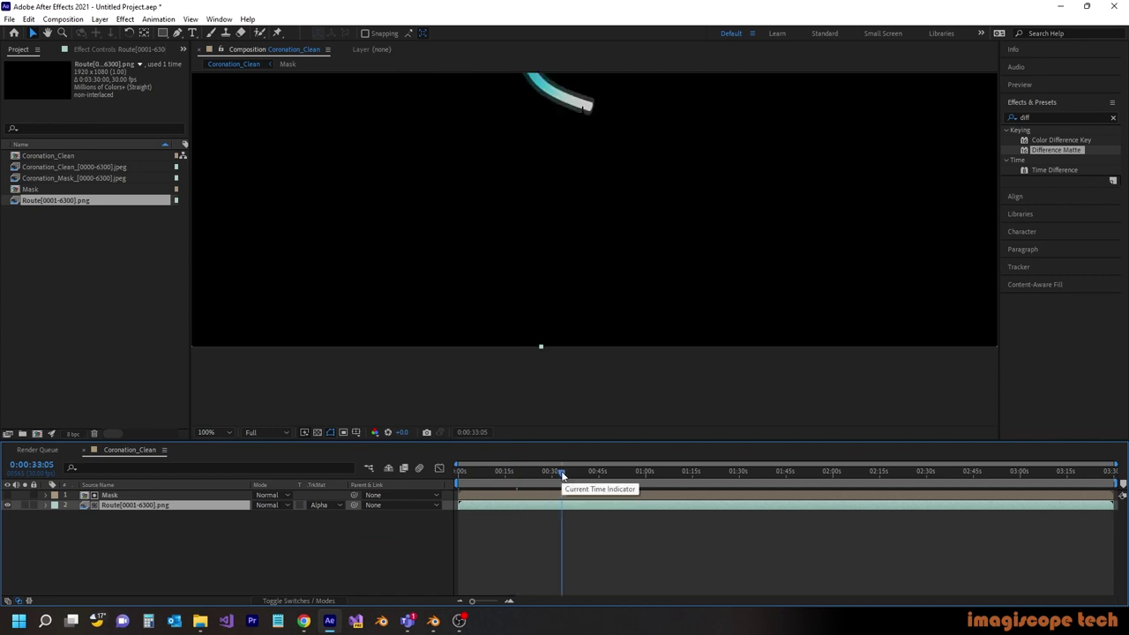
drag(555, 179, 555, 329)
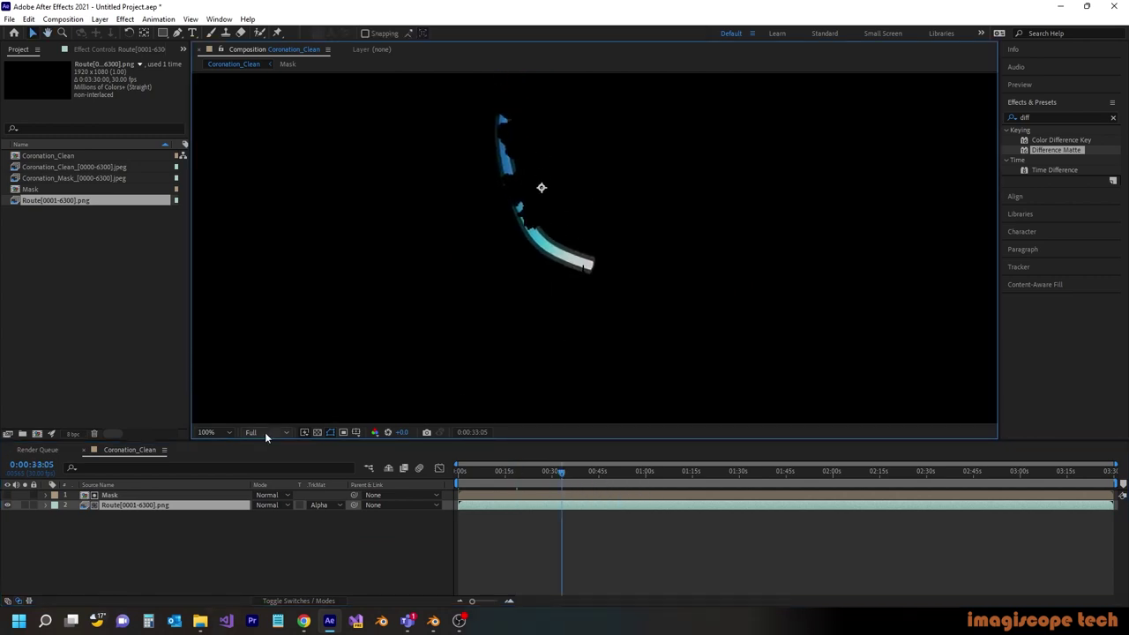
click(215, 432)
click(213, 329)
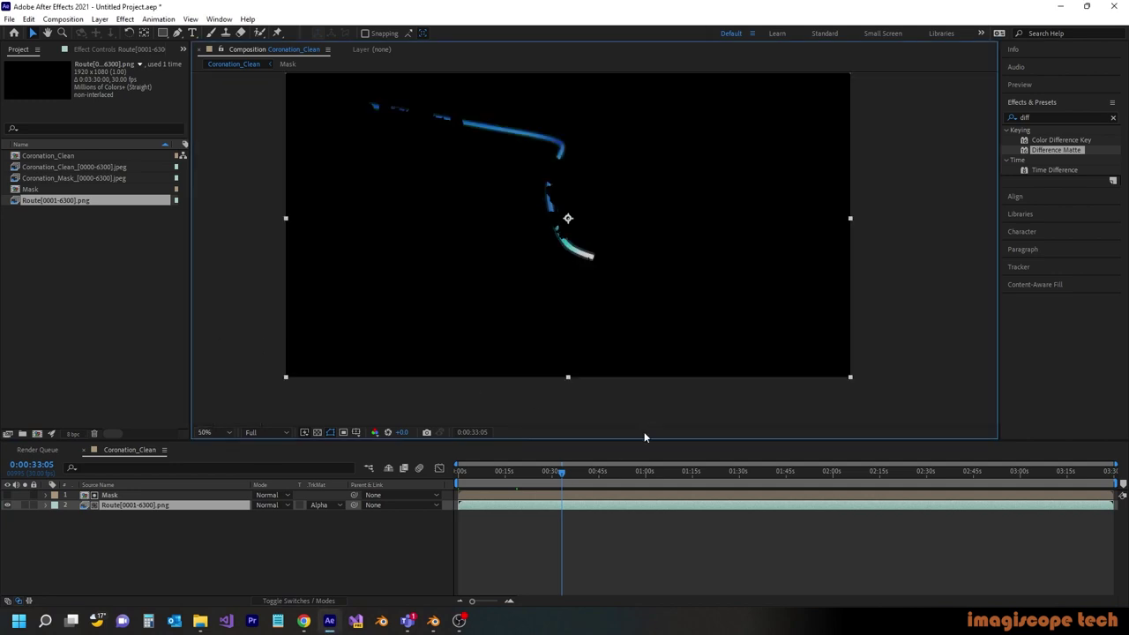
click(515, 477)
click(482, 477)
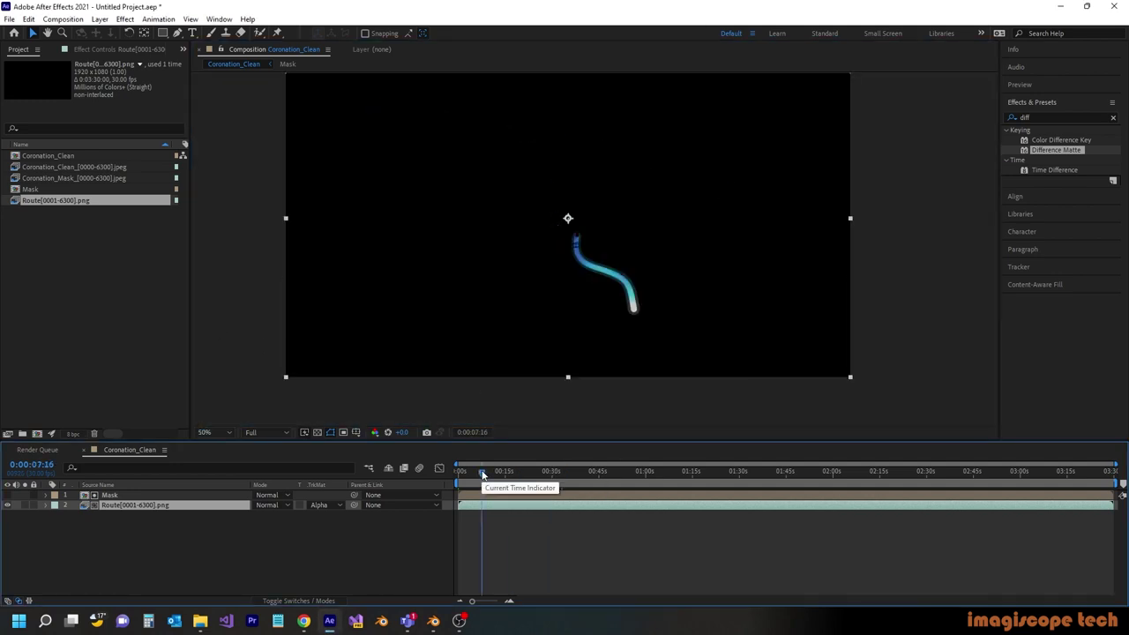
click(530, 477)
click(598, 474)
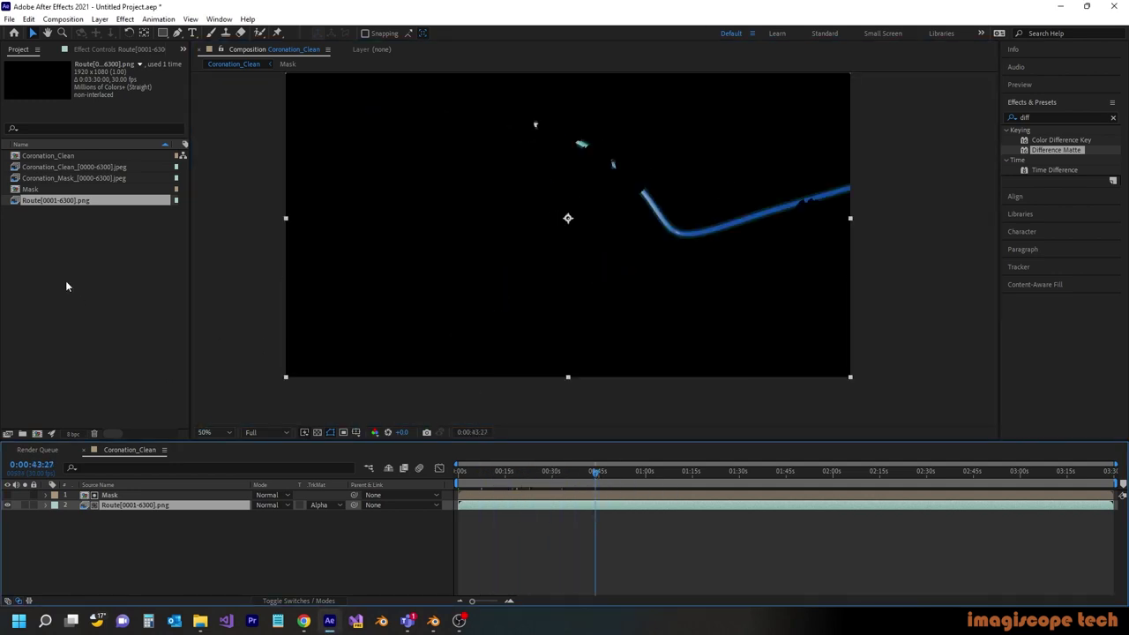
Add the Coronation_Clean sequence as the background beneath the Route layer and check the composite up close at another time
click(72, 168)
drag(72, 168, 127, 518)
scroll(643, 168, up, 2)
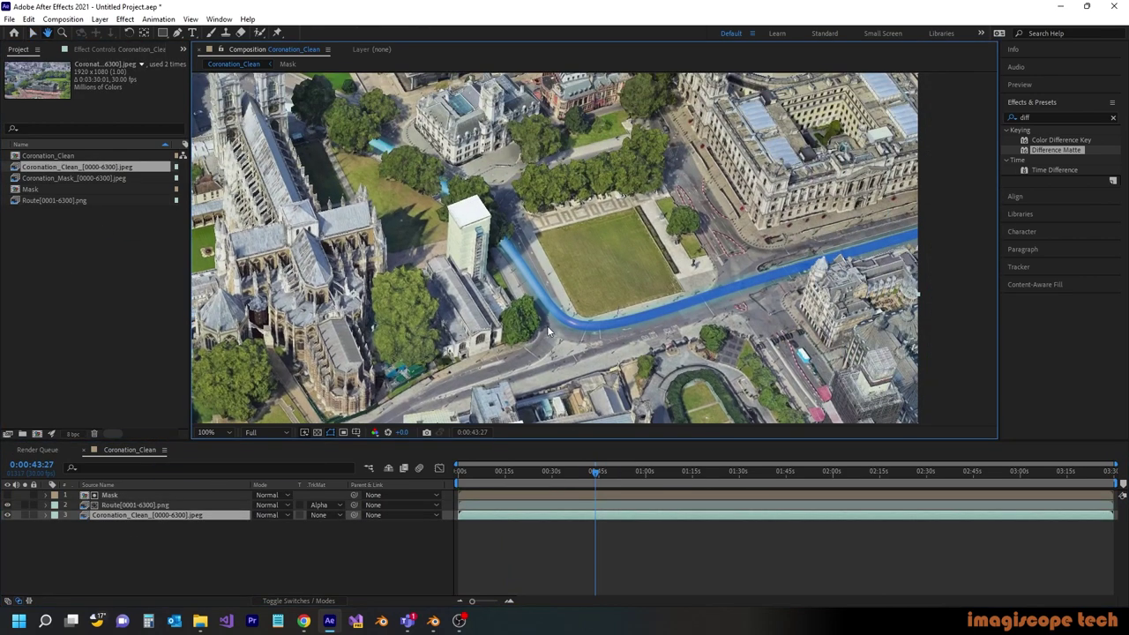
click(539, 472)
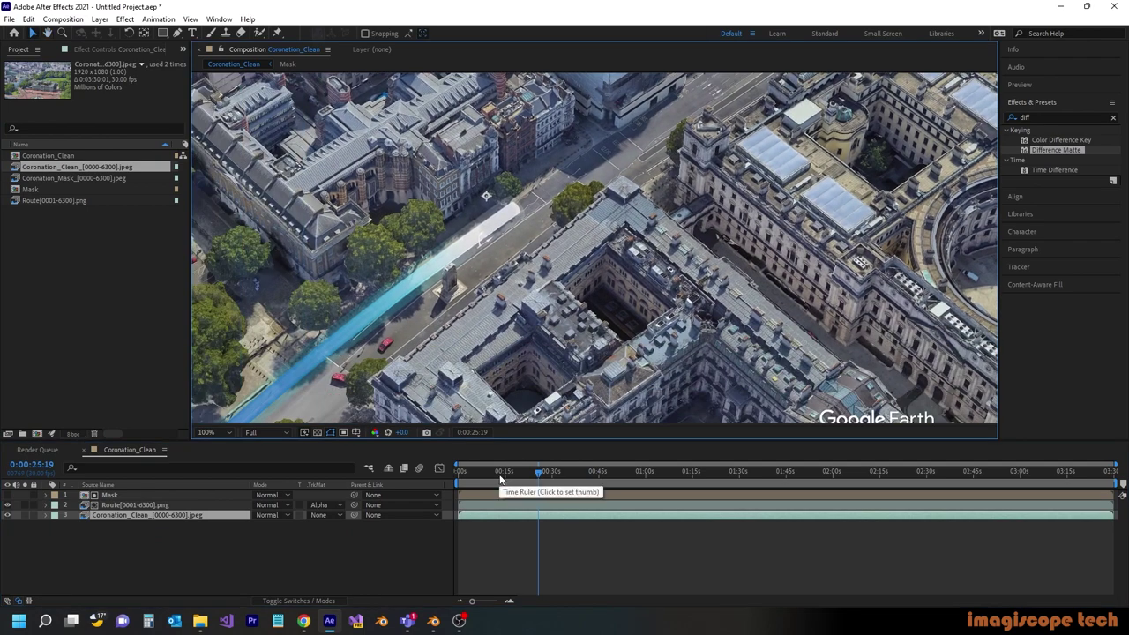
Examine the route composite up close at several times between about 12 and 45 seconds of the timeline
click(523, 473)
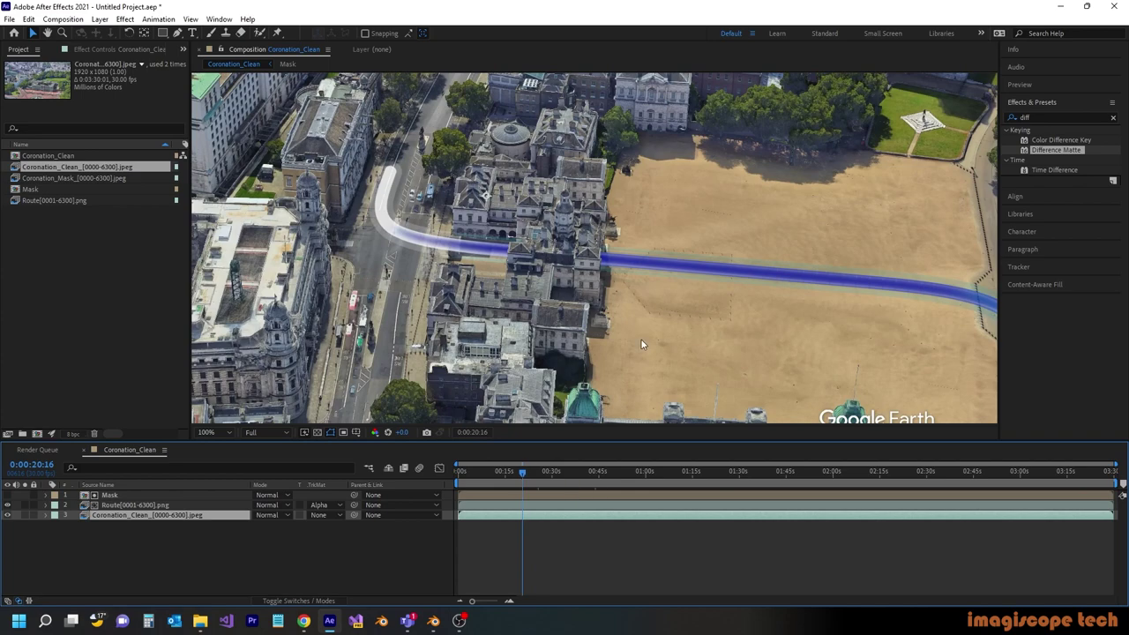
click(509, 473)
click(497, 473)
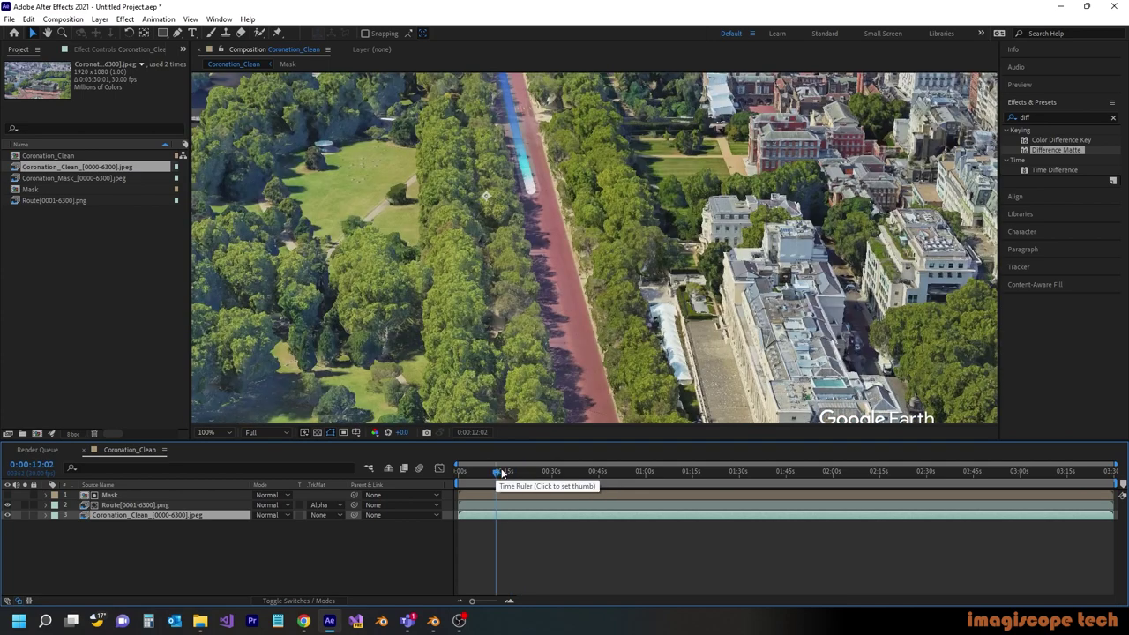
click(598, 473)
click(537, 473)
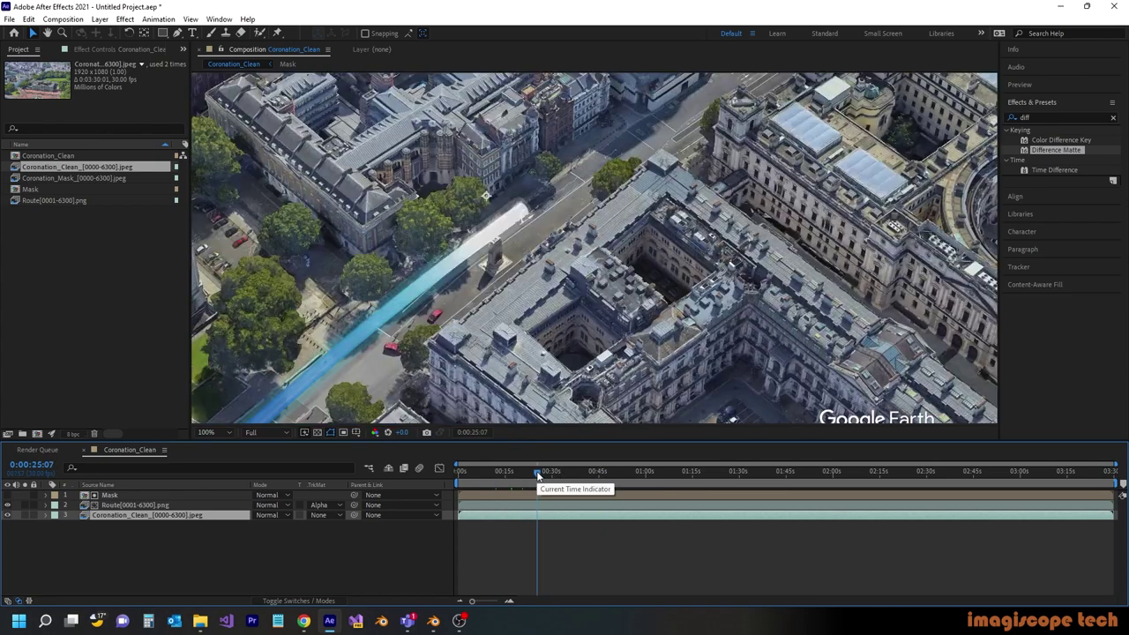
Import the rendered glow from the King/Route_Glow/Route folder as a PNG sequence starting from Image0001.png
click(77, 246)
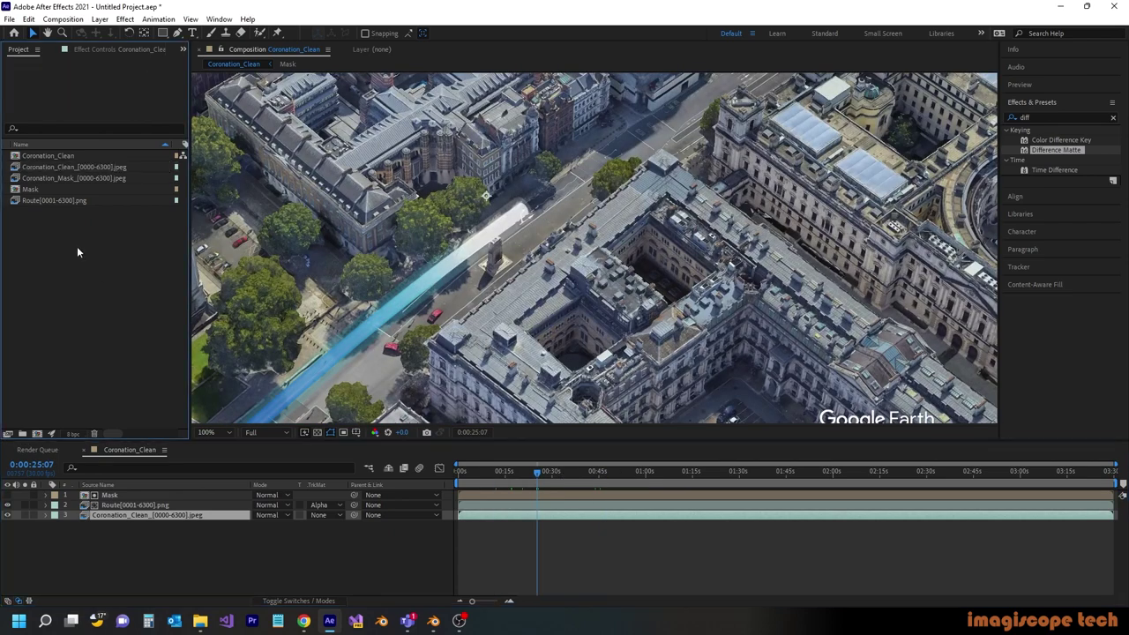
right_click(77, 246)
mouse_move(110, 307)
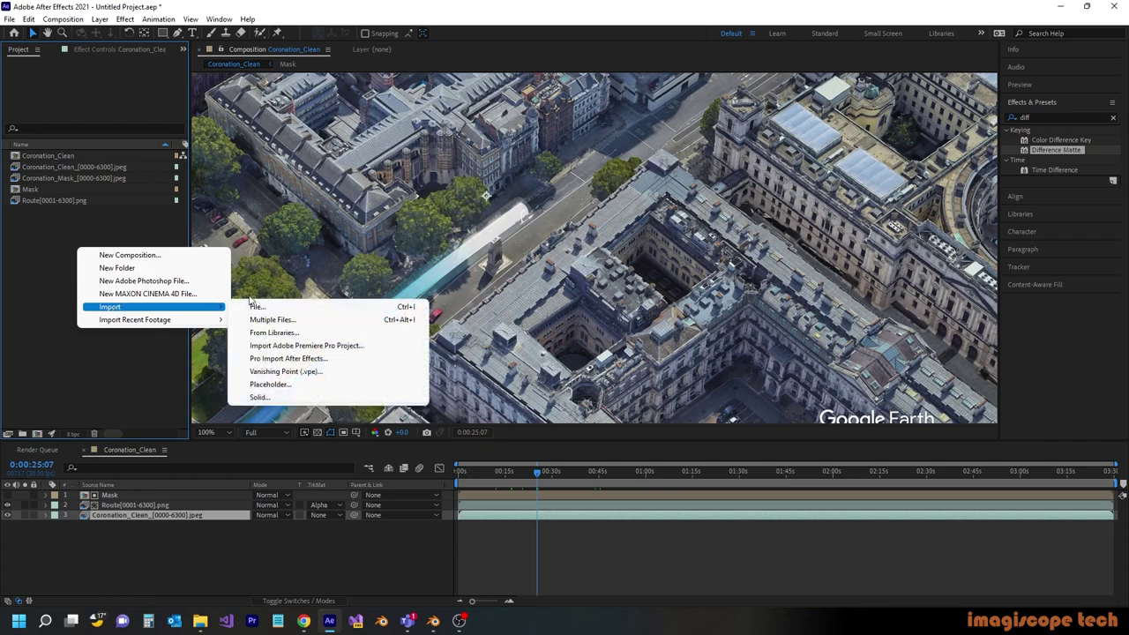
click(255, 303)
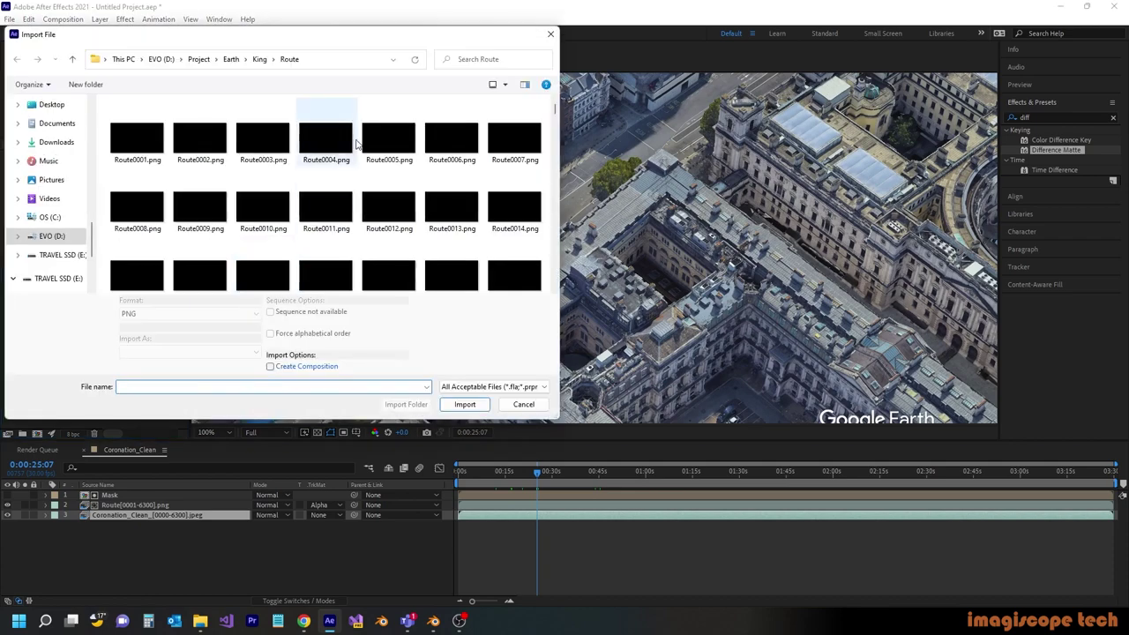
click(258, 59)
double_click(150, 194)
double_click(133, 121)
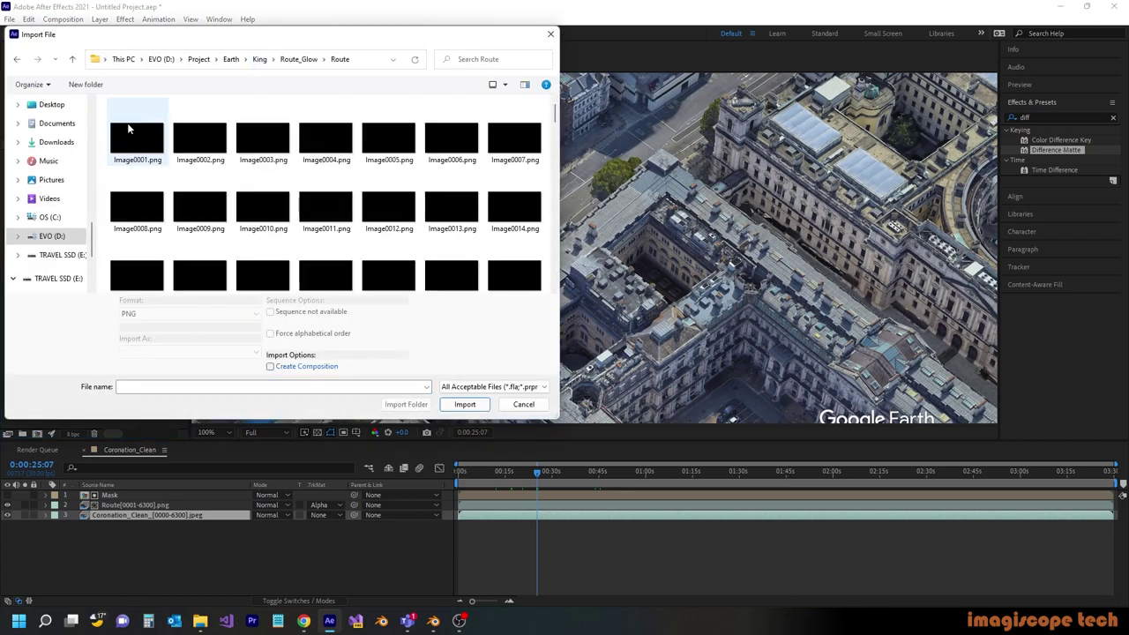
click(125, 135)
click(465, 404)
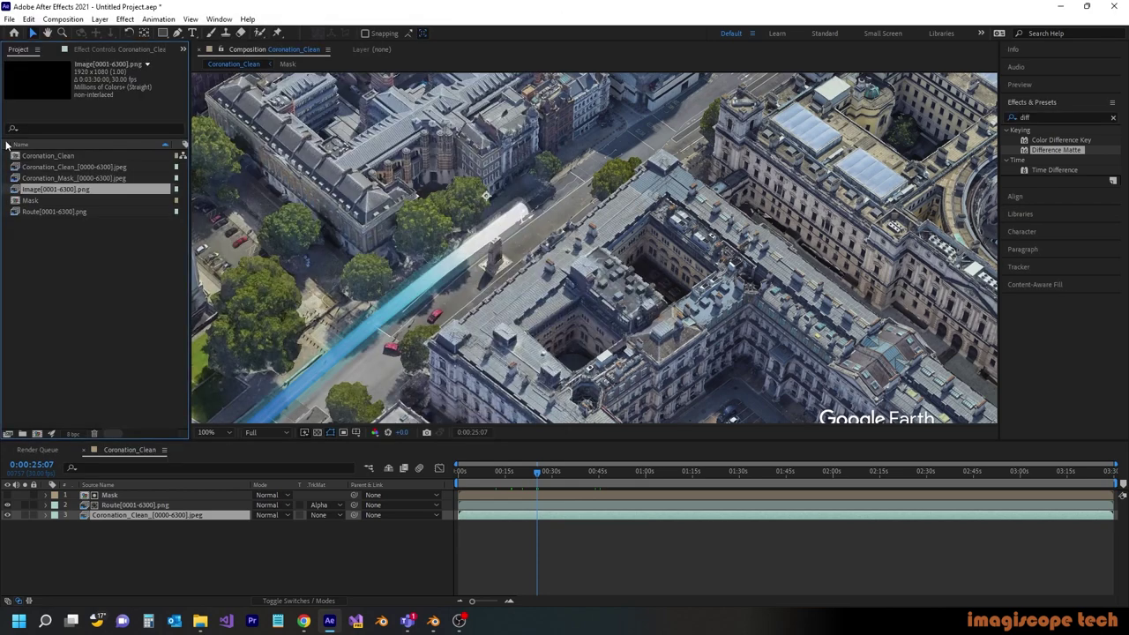
Add the glow Image sequence as the top layer above Mask and set its blending mode to Add
drag(69, 188, 114, 493)
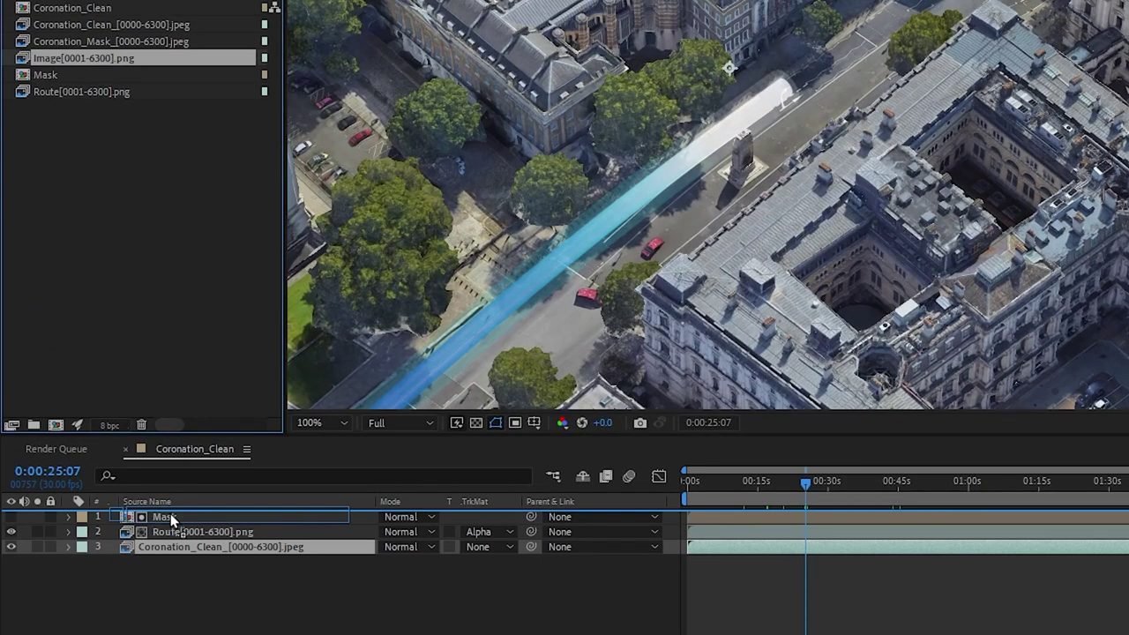
drag(170, 514, 171, 515)
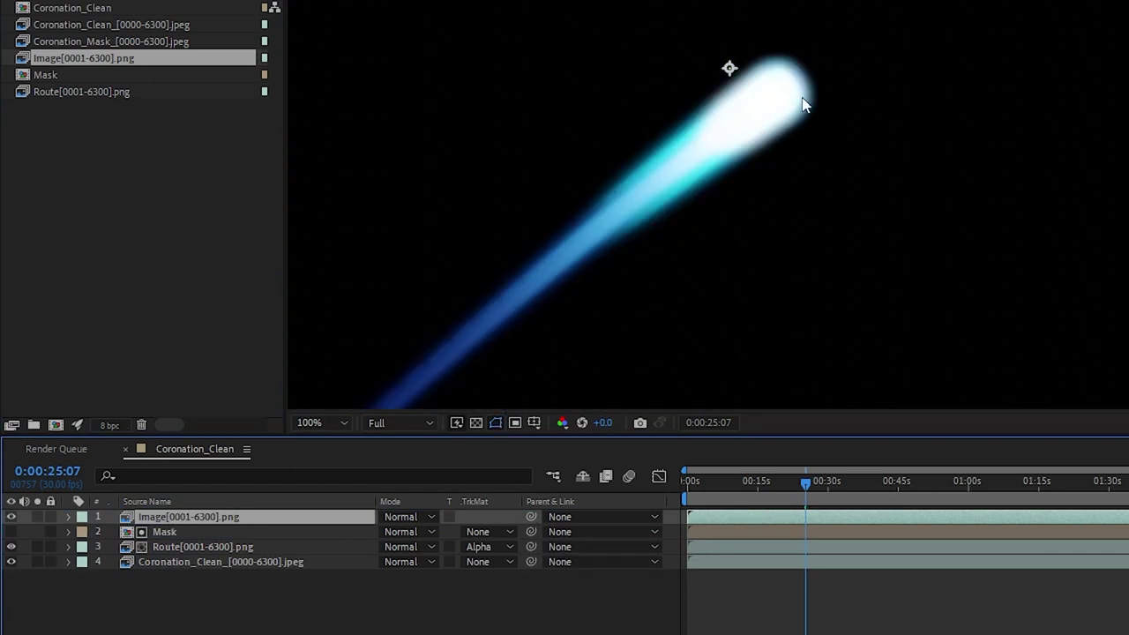
click(411, 519)
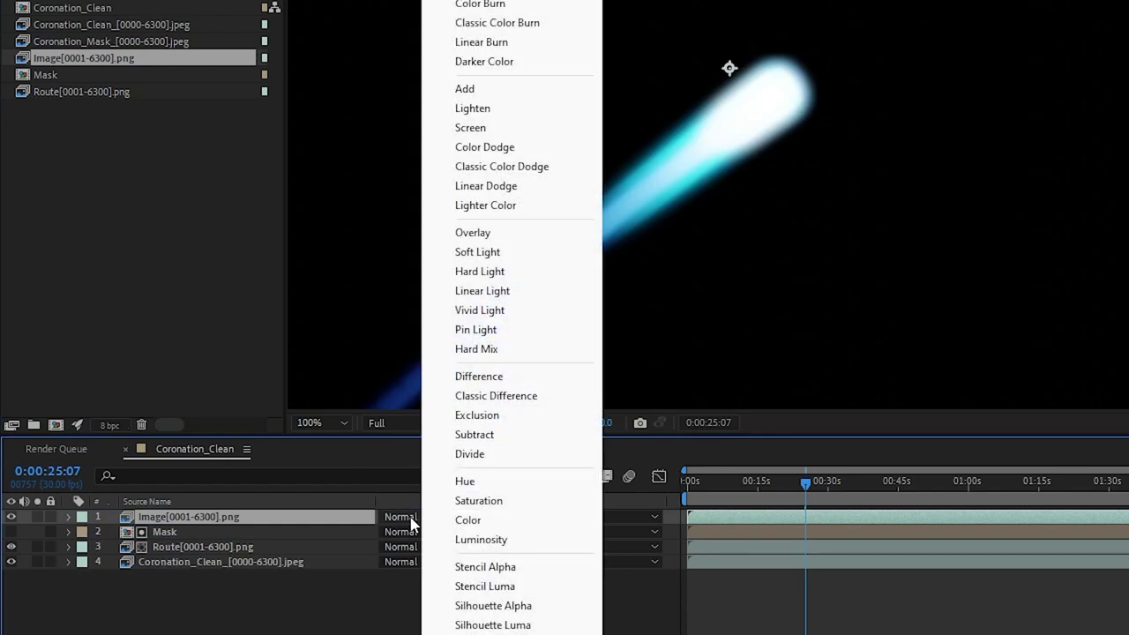
click(477, 92)
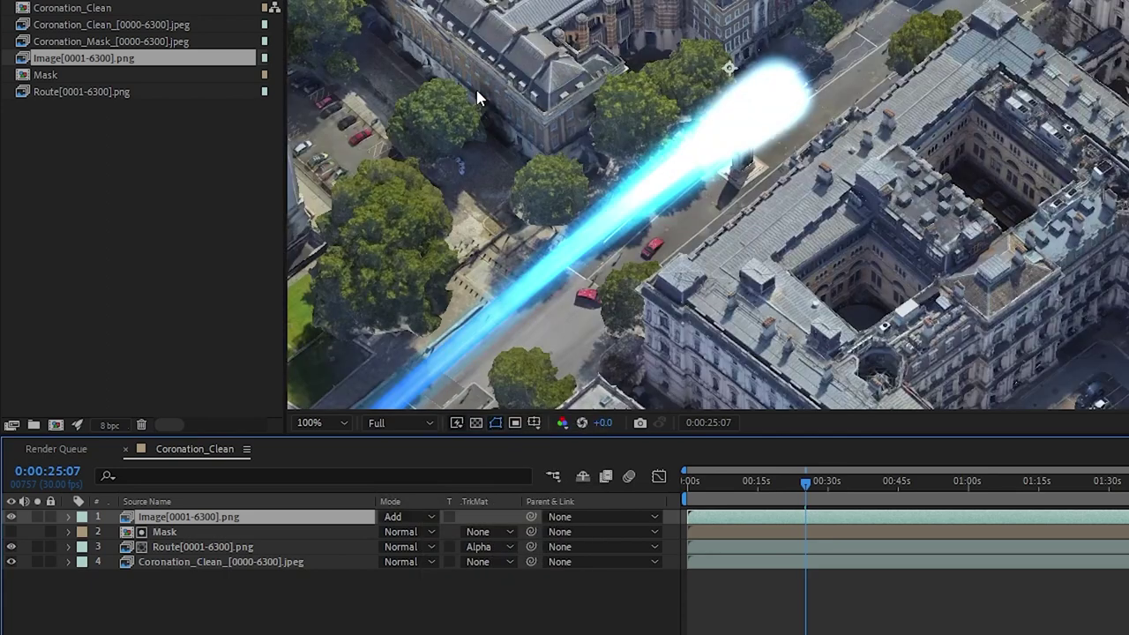
click(11, 518)
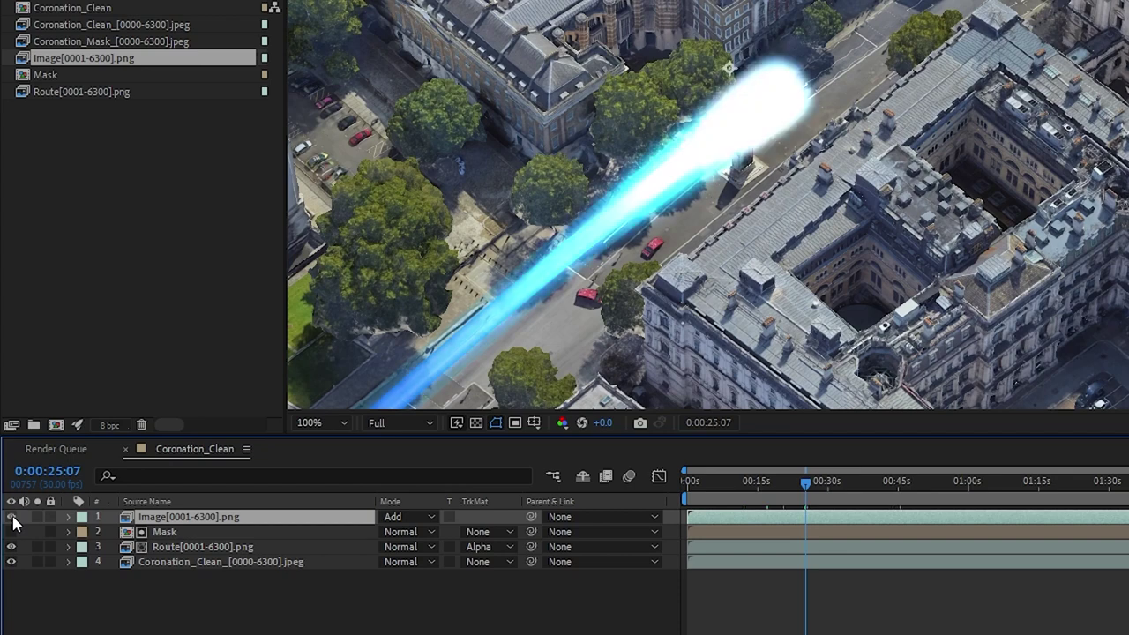
Duplicate the Mask layer, place the copy above the glow layer, and set the glow's track matte to Alpha Matte "Mask"
click(179, 533)
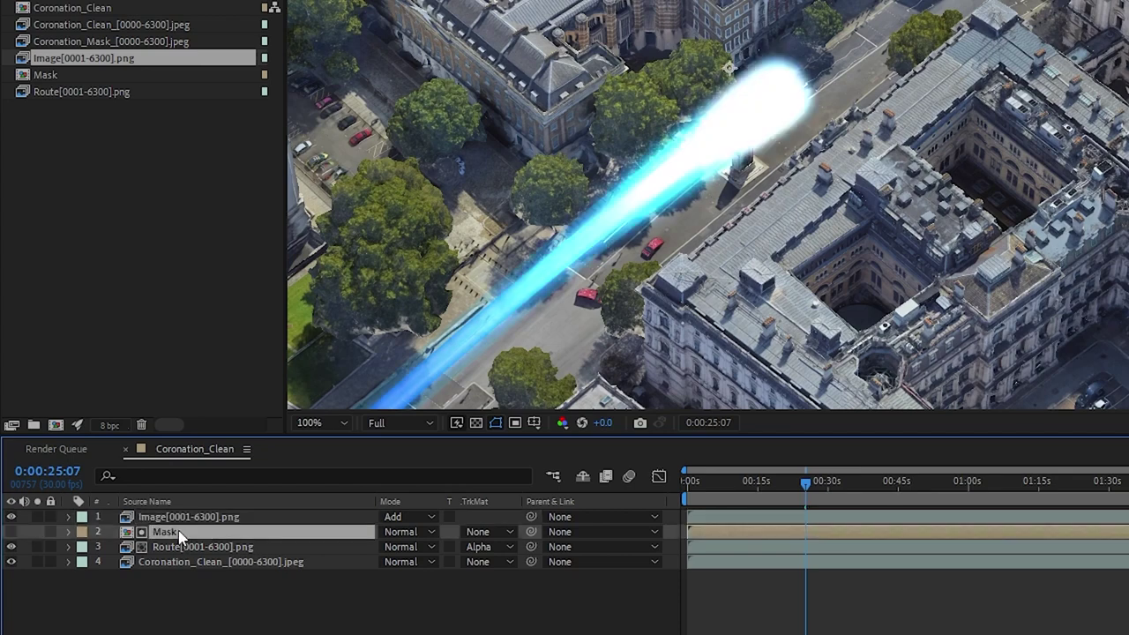
key(ctrl+d)
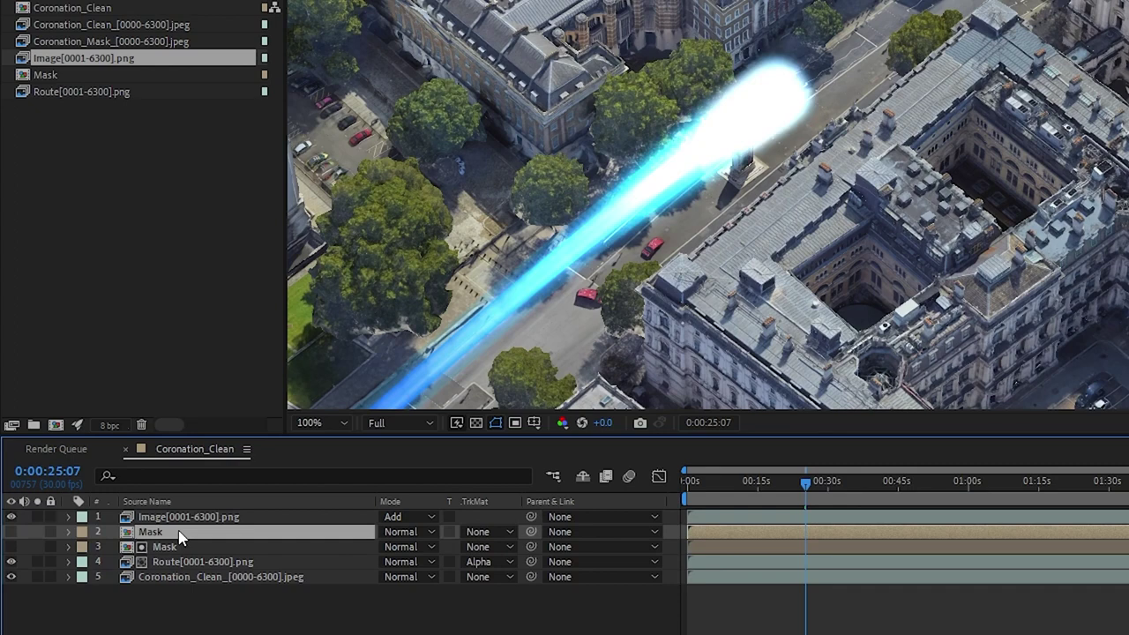
mouse_move(179, 534)
mouse_down()
mouse_move(195, 517)
mouse_move(183, 512)
mouse_up()
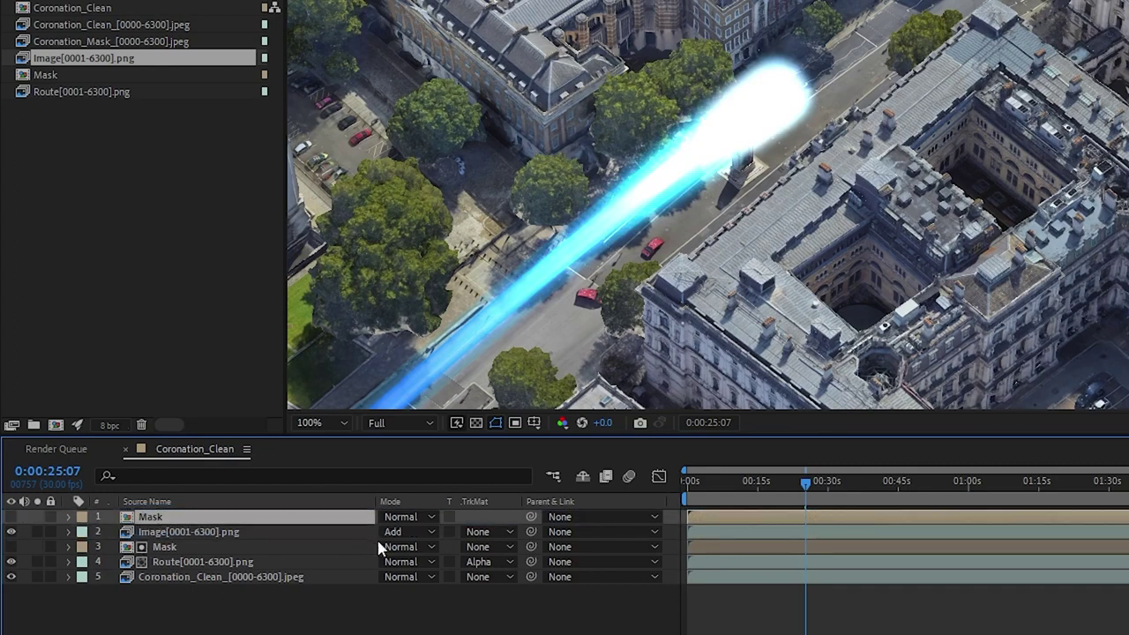
click(482, 534)
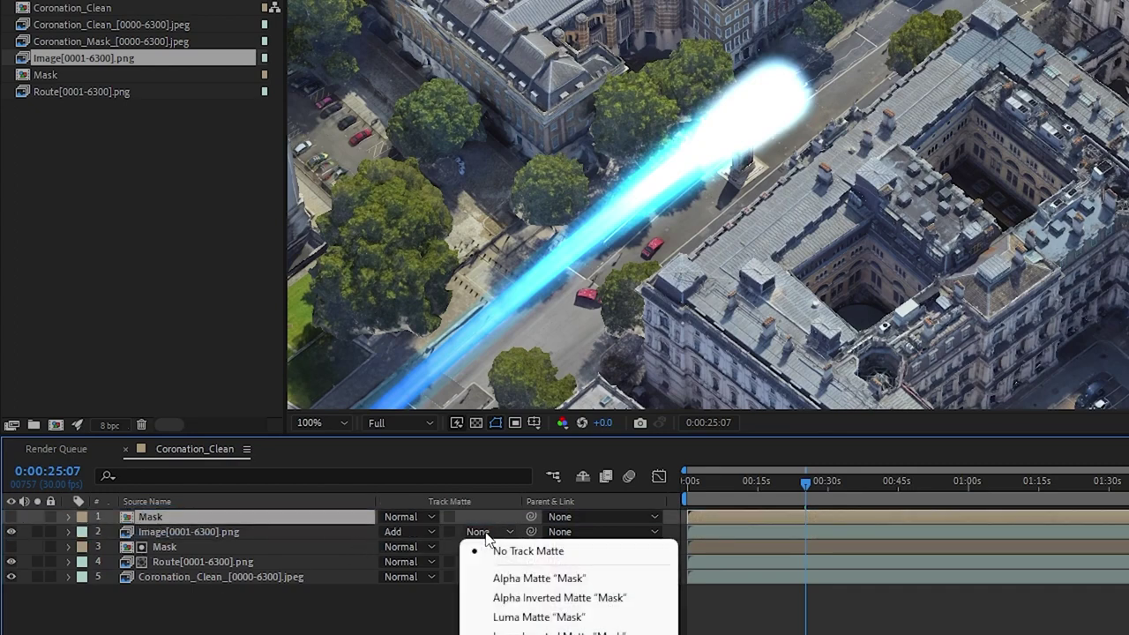
click(507, 578)
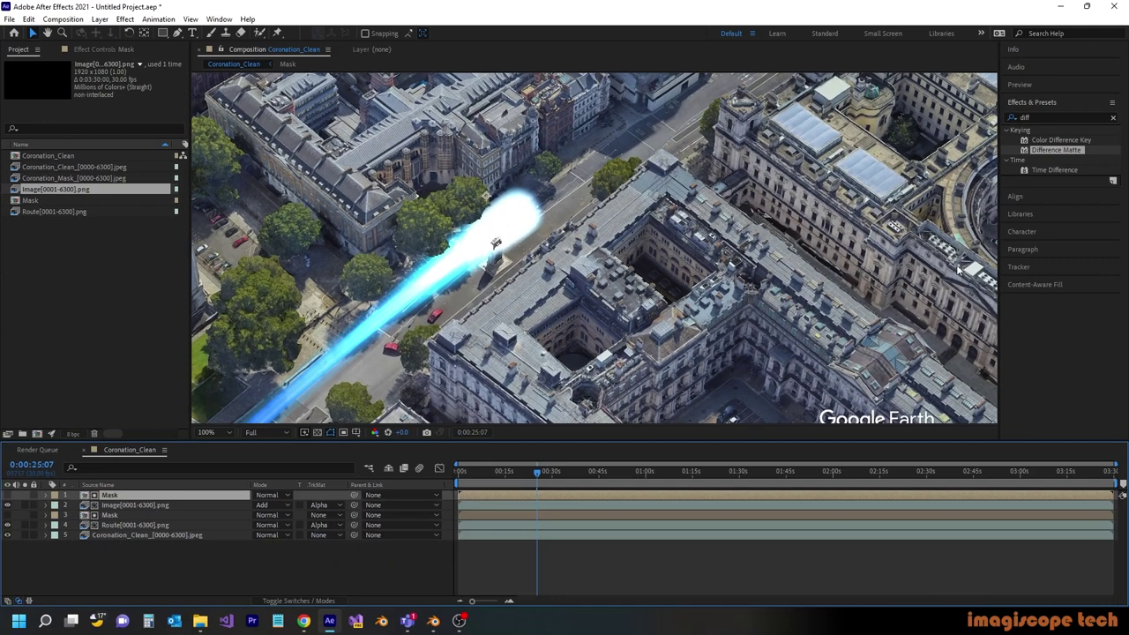
Apply the Simple Choker effect to the top Mask layer and set its Choke Matte to 10
click(1043, 118)
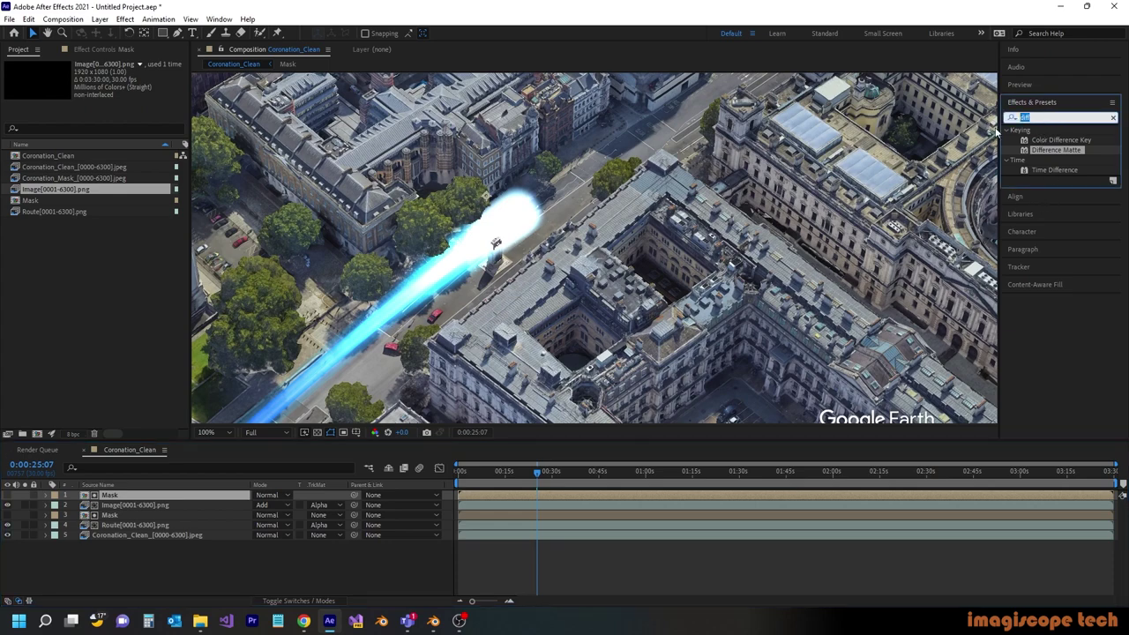
text(simp)
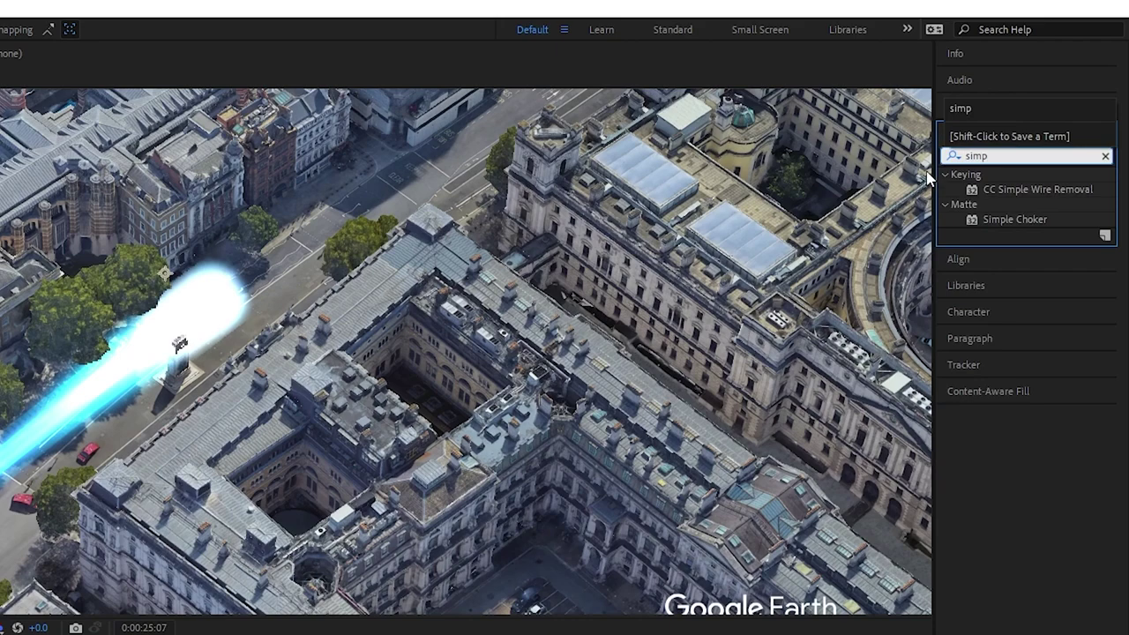
drag(1059, 220, 346, 535)
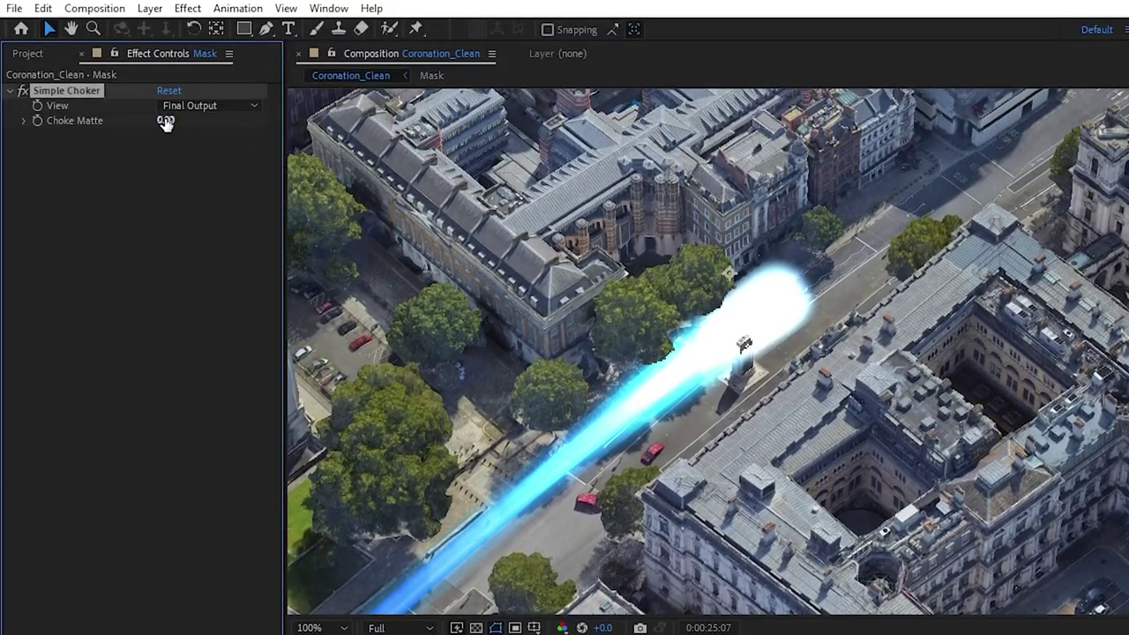
click(167, 121)
text(10)
key(Return)
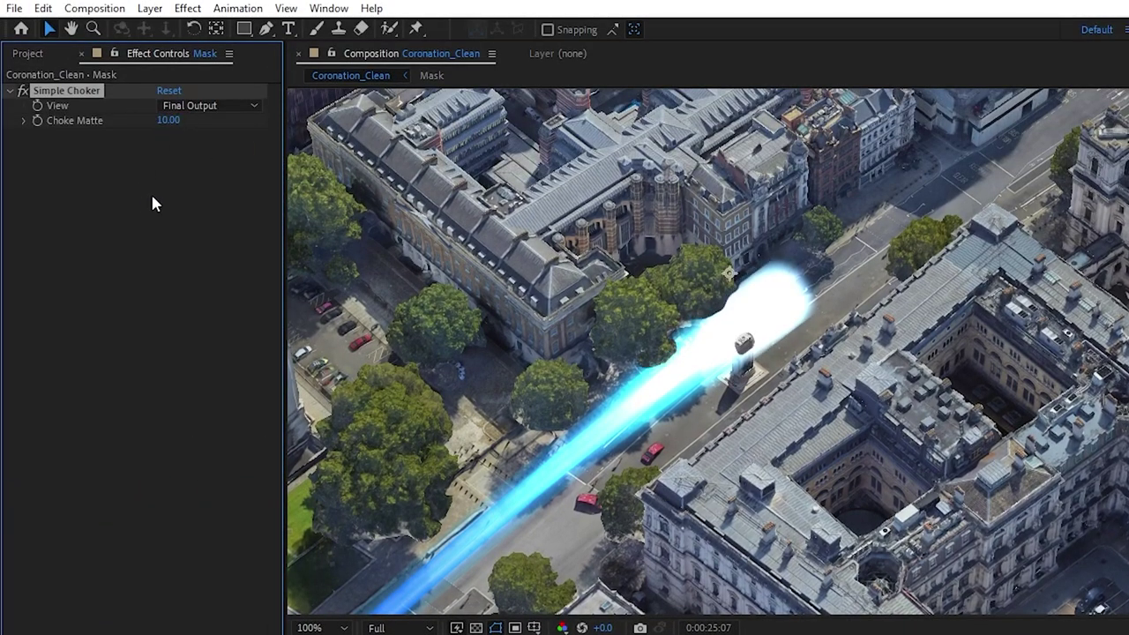
Set Simple Choker's Choke Matte to -10 and compare the glow with the effect switched off and on
click(168, 120)
text(-10)
key(Return)
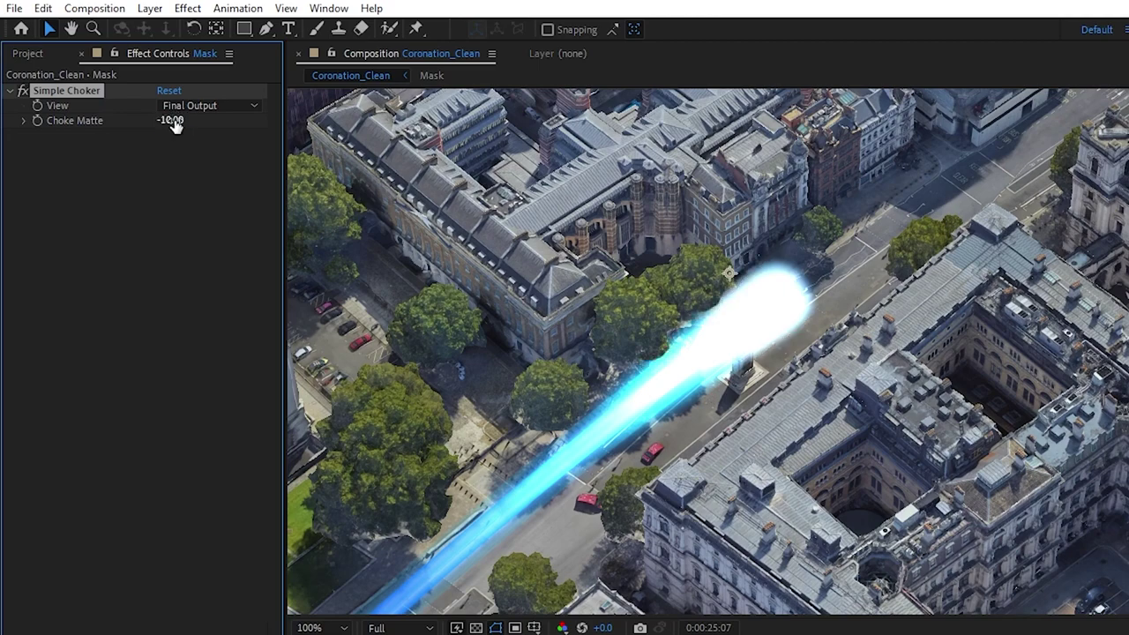
click(23, 91)
click(23, 90)
click(23, 90)
click(23, 91)
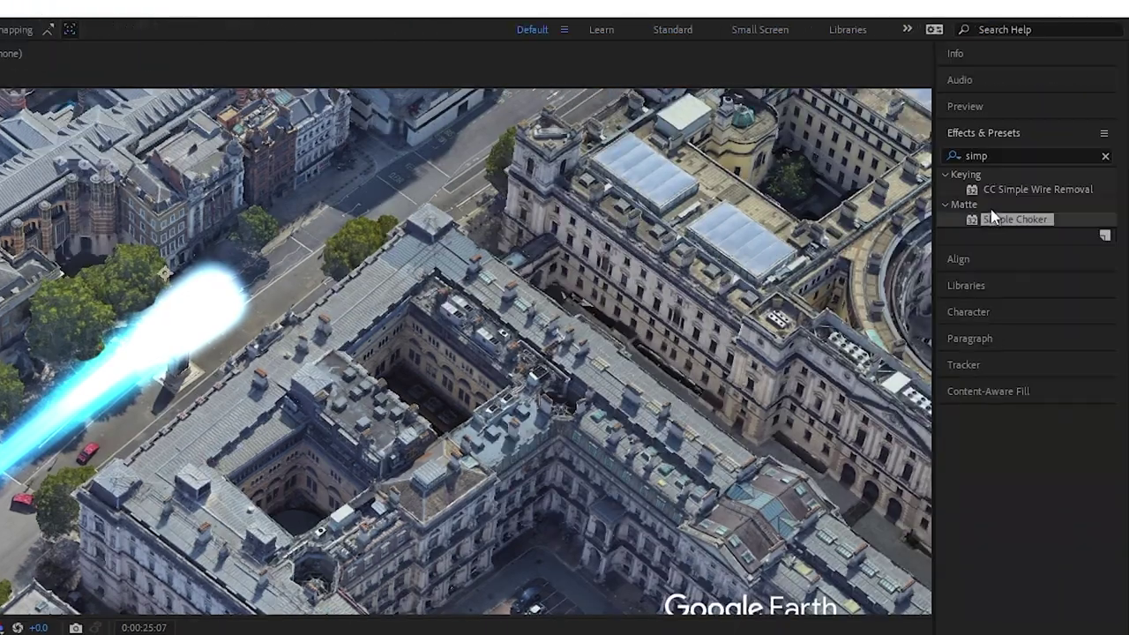
Find the Key Cleaner effect and apply it to the top Mask layer beneath Simple Choker
click(1001, 156)
drag(1001, 156, 950, 175)
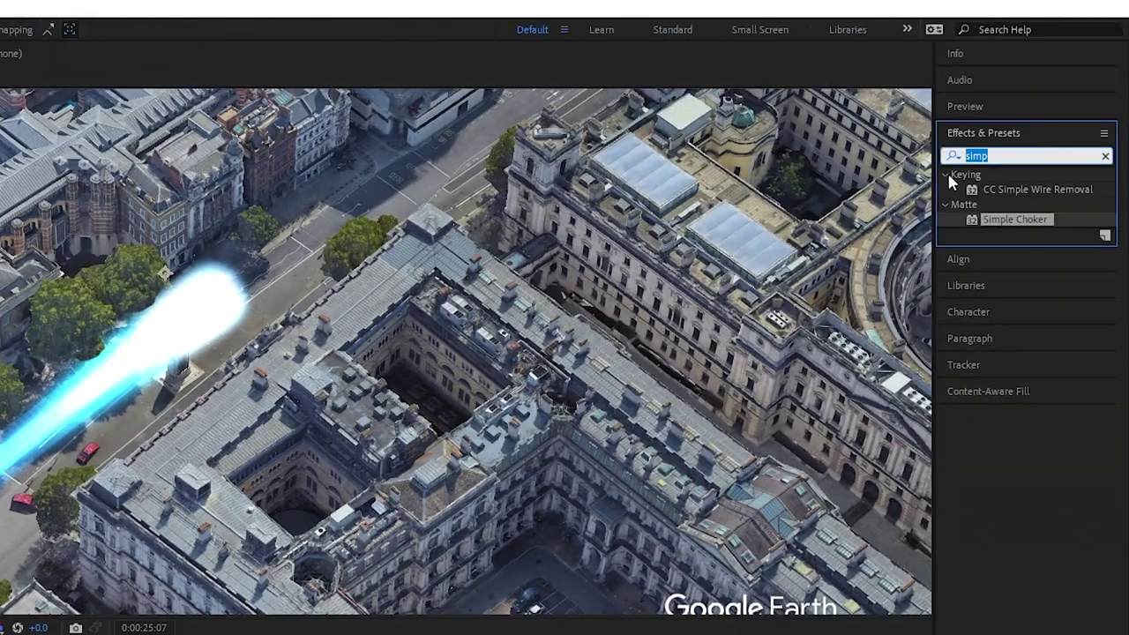
text(matt)
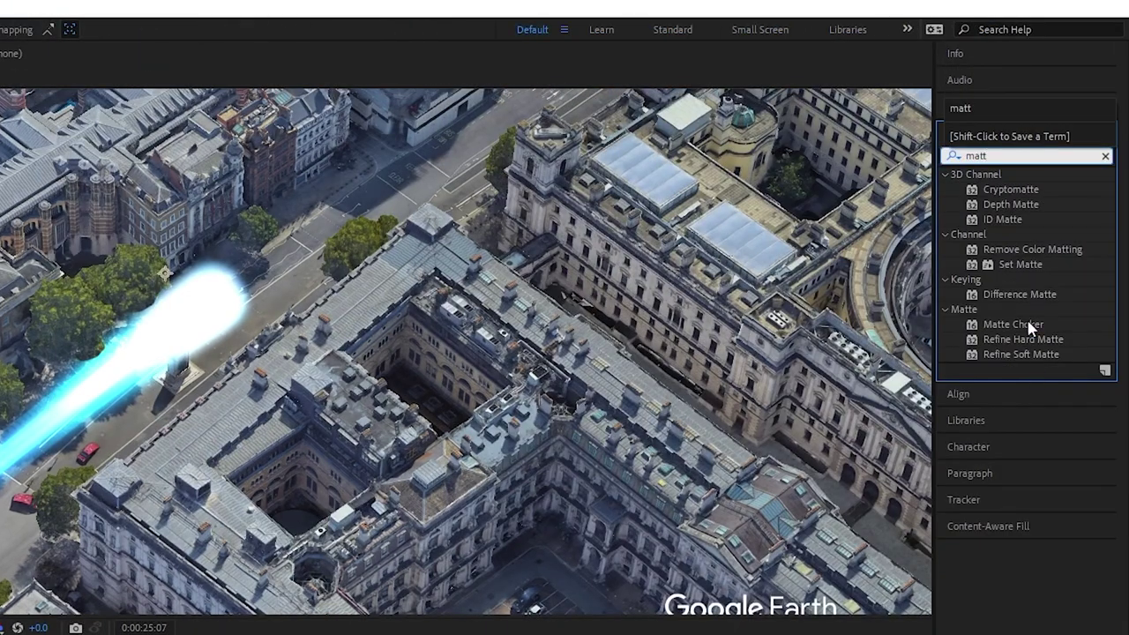
drag(994, 156, 923, 157)
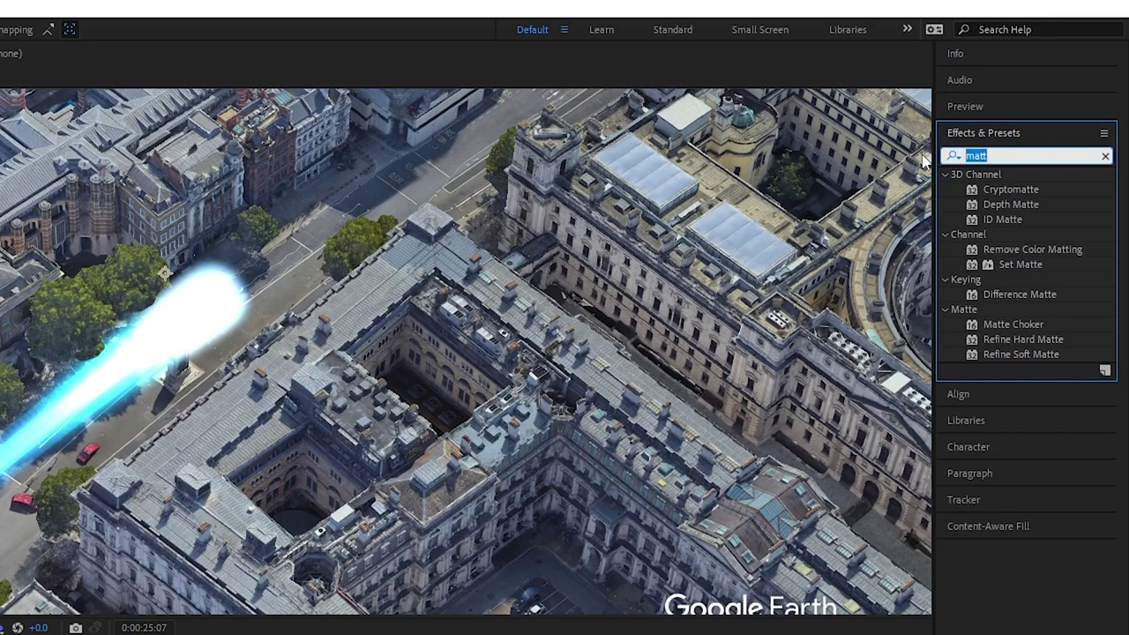
text(key)
drag(1018, 340, 24, 141)
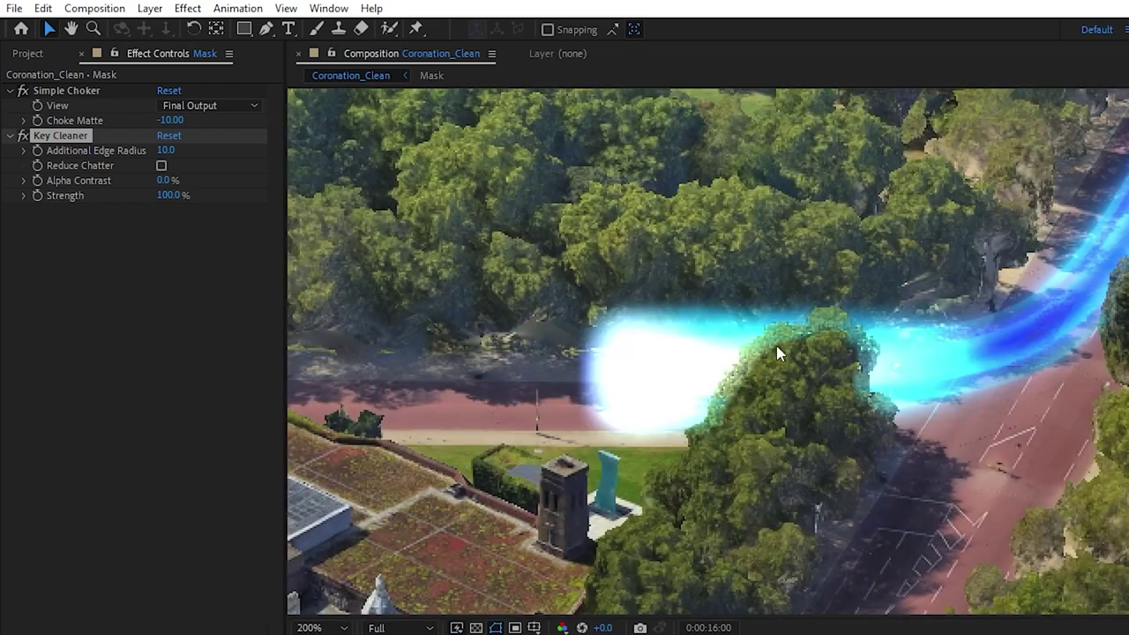
Set Simple Choker's Choke Matte to -5 and try an Additional Edge Radius of 30 in Key Cleaner
drag(169, 120, 168, 152)
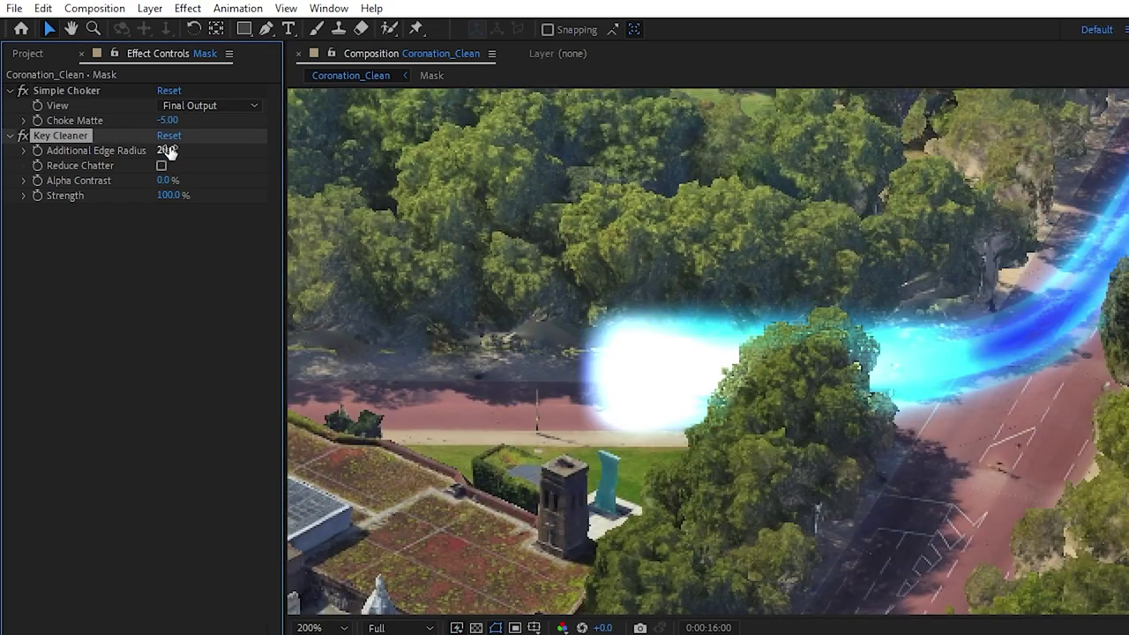
text(10)
key(Return)
click(168, 151)
text(30)
key(Return)
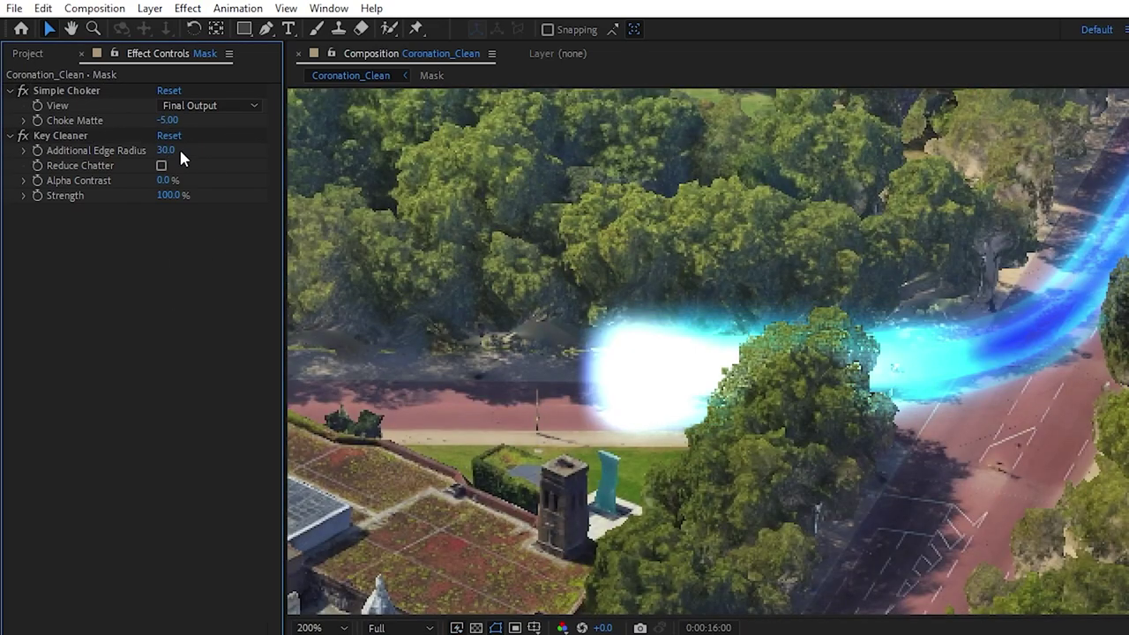
Restore Key Cleaner's Additional Edge Radius to 10 by undoing the trial and increase its Alpha Contrast
key(ctrl+z)
drag(174, 121, 173, 122)
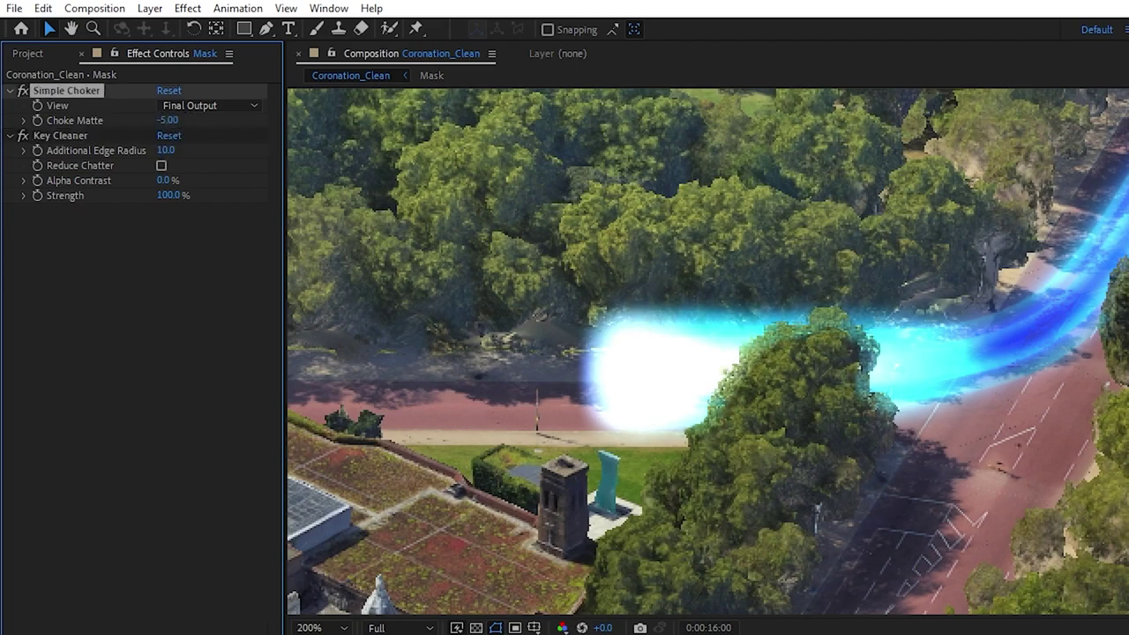
click(165, 180)
text(33)
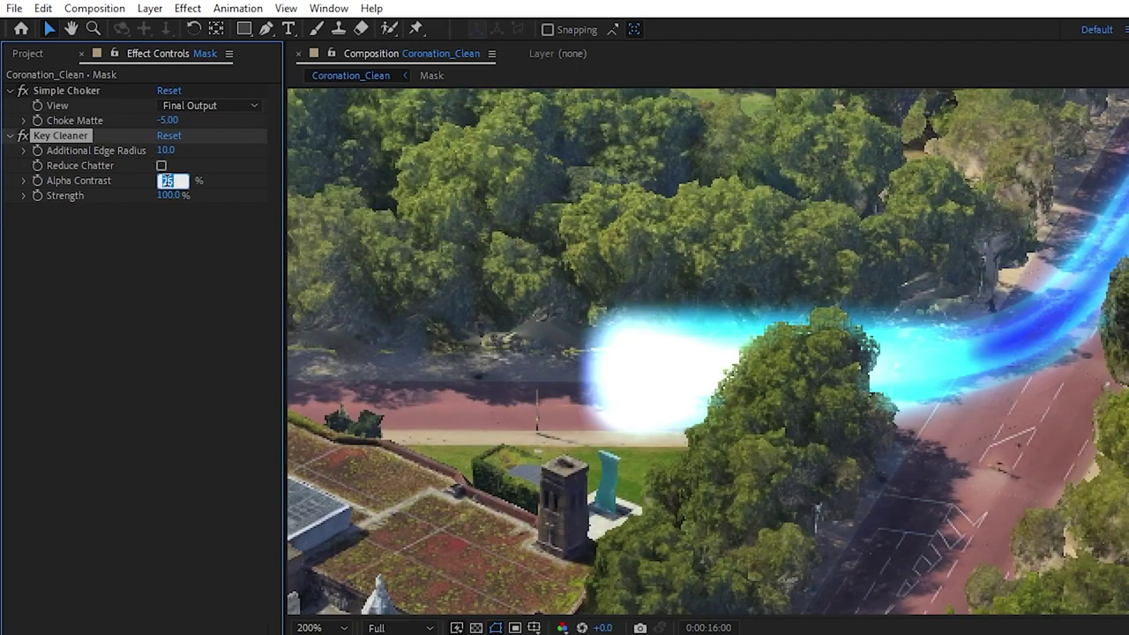
key(Return)
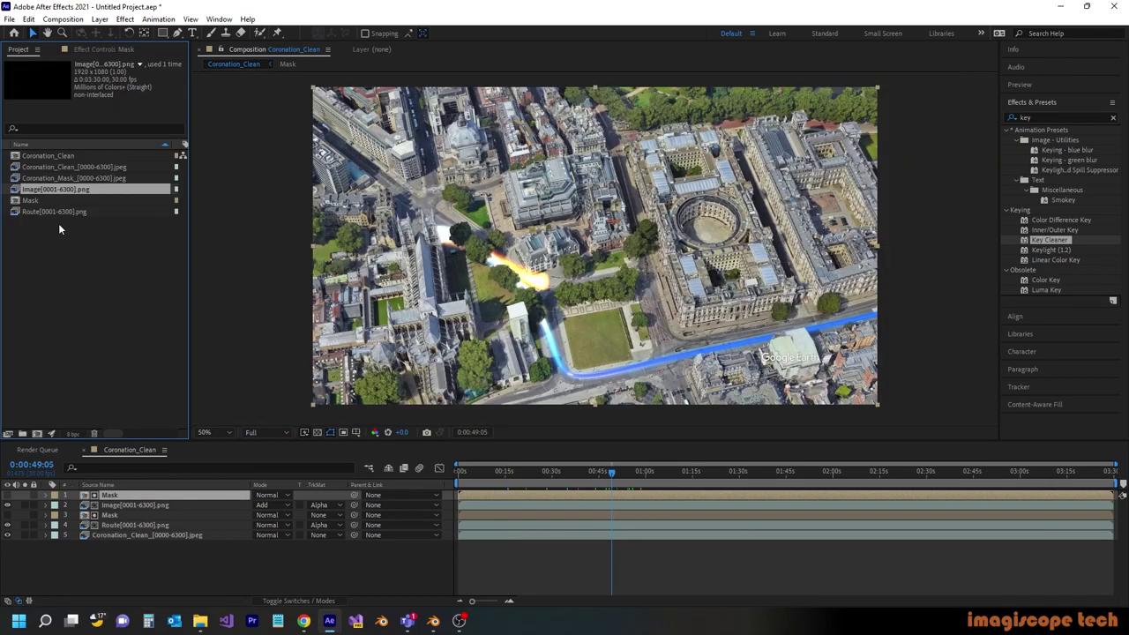
Import the Signs PNG sequence from the King/Signs folder and add it as the top layer, checking the signs at another time
right_click(58, 223)
mouse_move(177, 284)
click(269, 284)
click(259, 60)
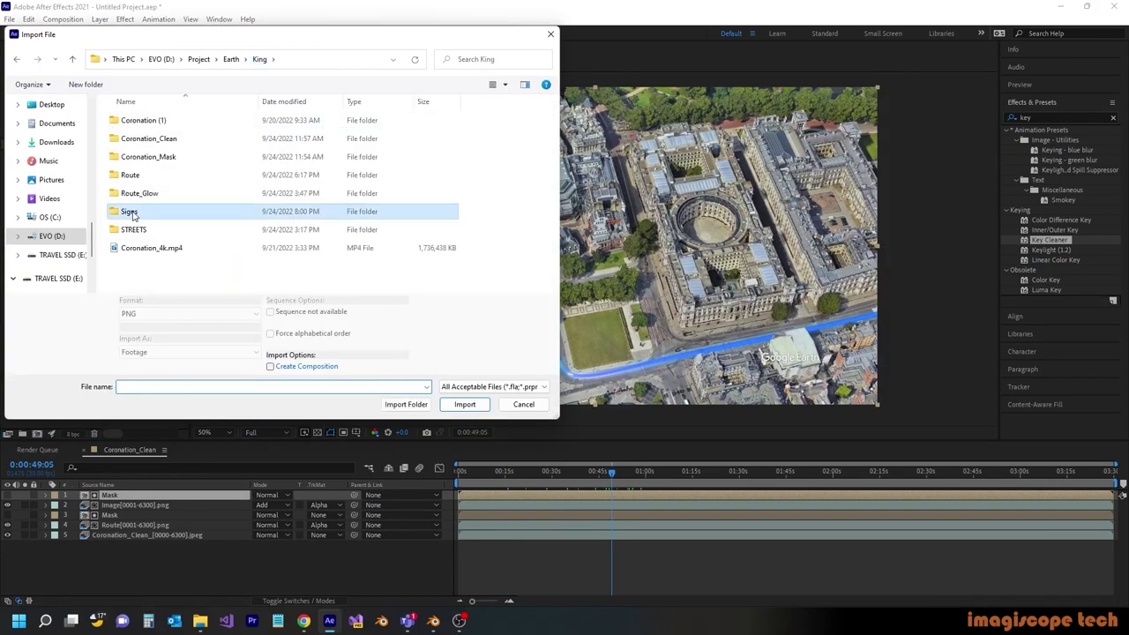
double_click(132, 214)
click(145, 142)
click(465, 396)
drag(84, 223, 141, 494)
click(584, 474)
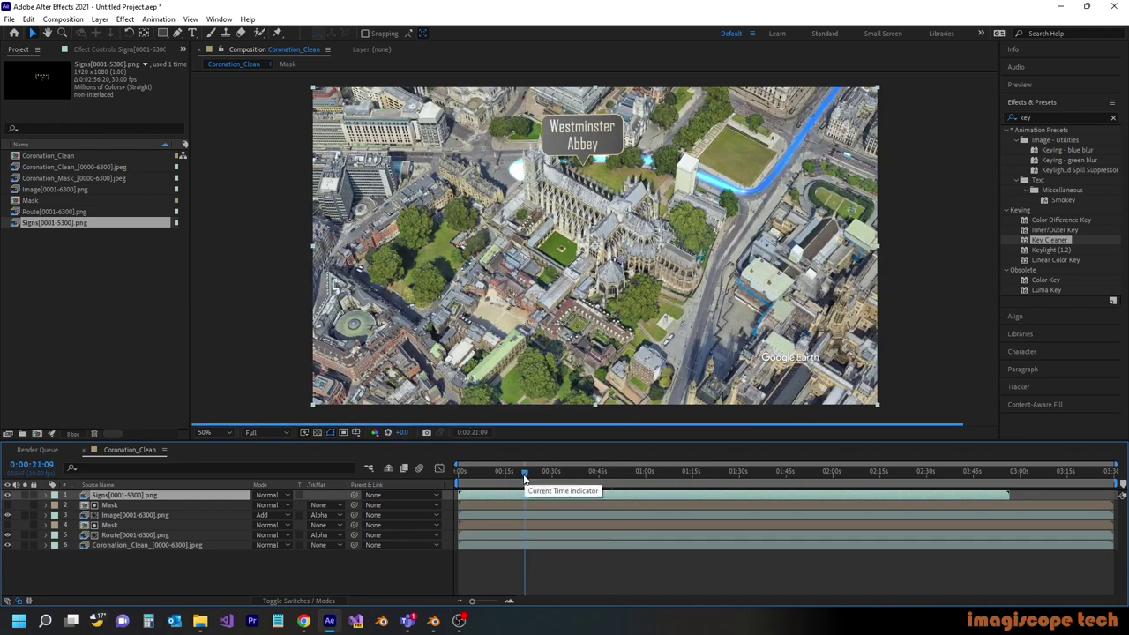
Review how the street and landmark signs sit over the footage at several points in time, ending at 0:01:37:23
click(524, 474)
drag(500, 475, 508, 475)
click(691, 475)
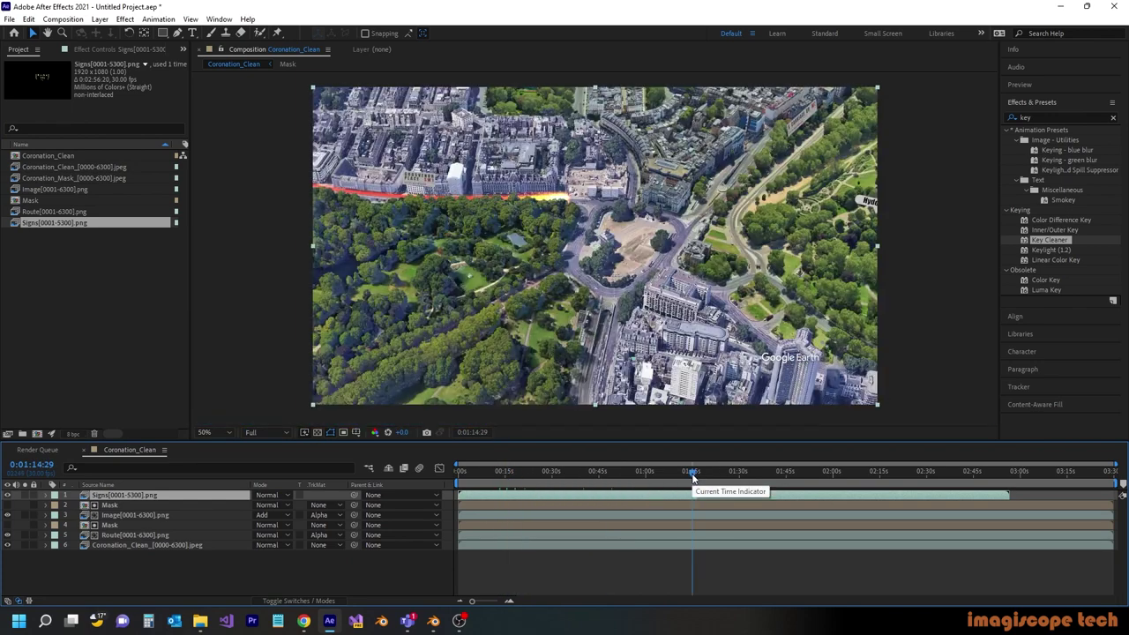
click(749, 475)
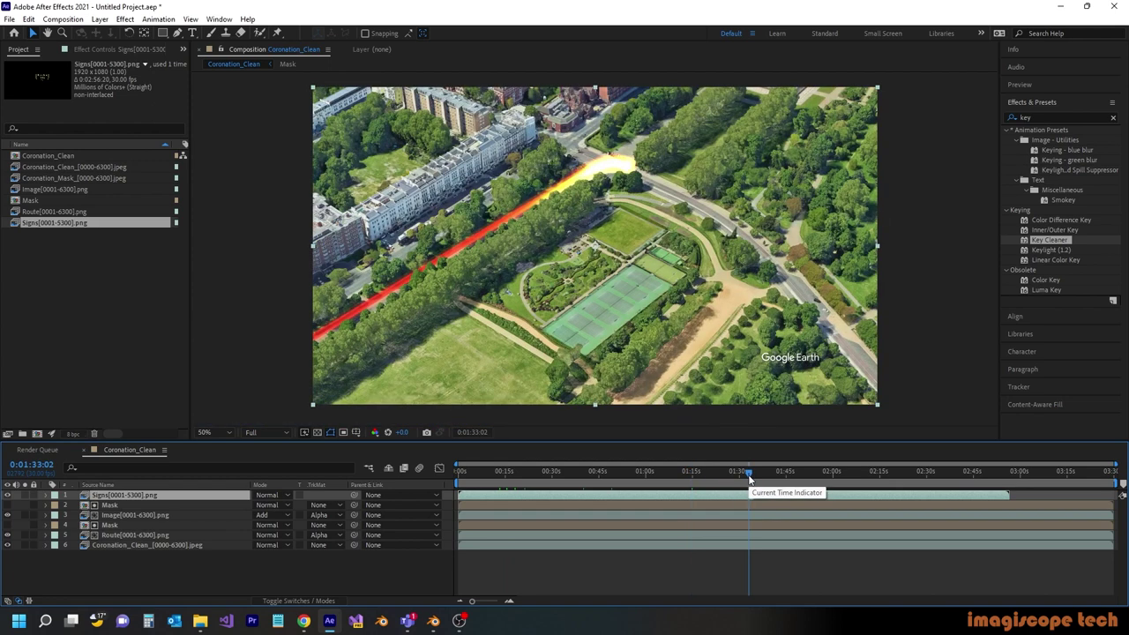
click(753, 475)
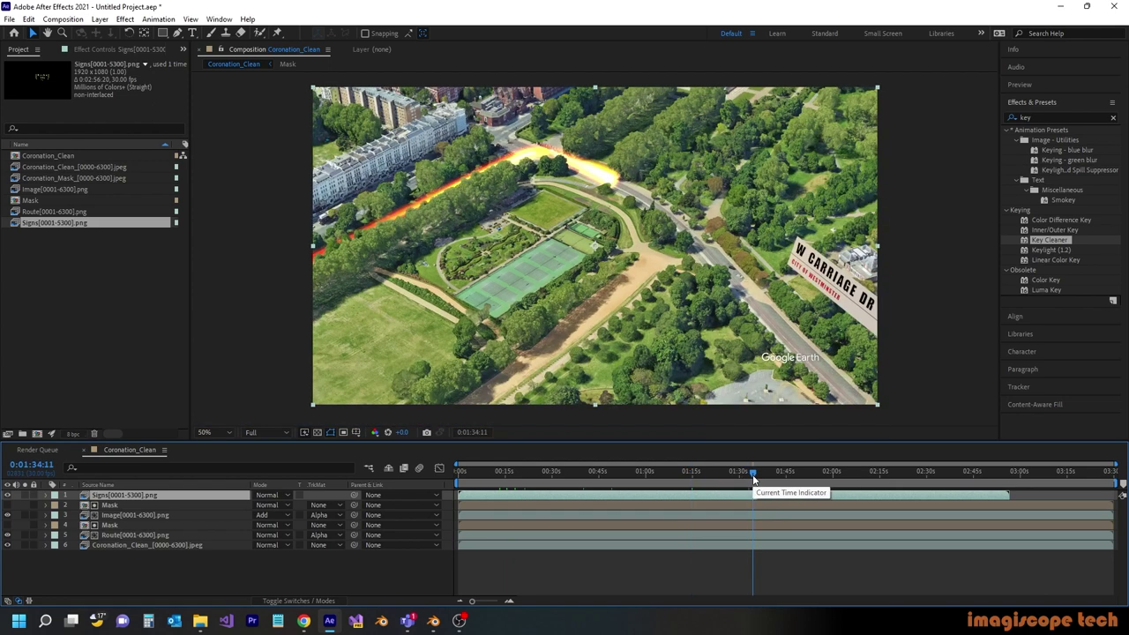
click(758, 475)
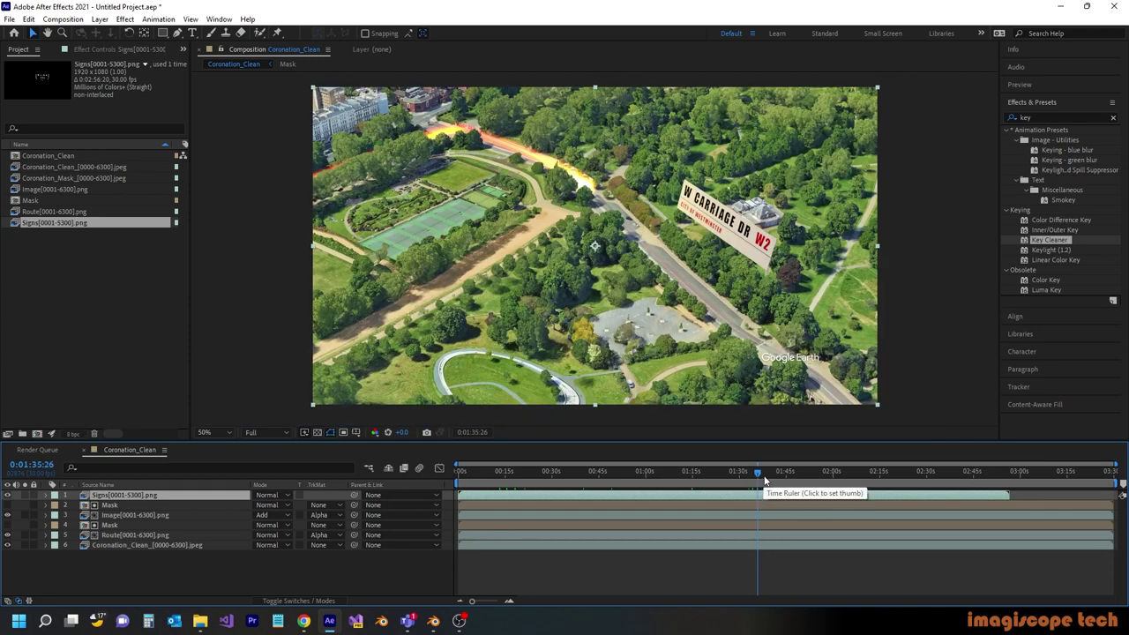
click(764, 477)
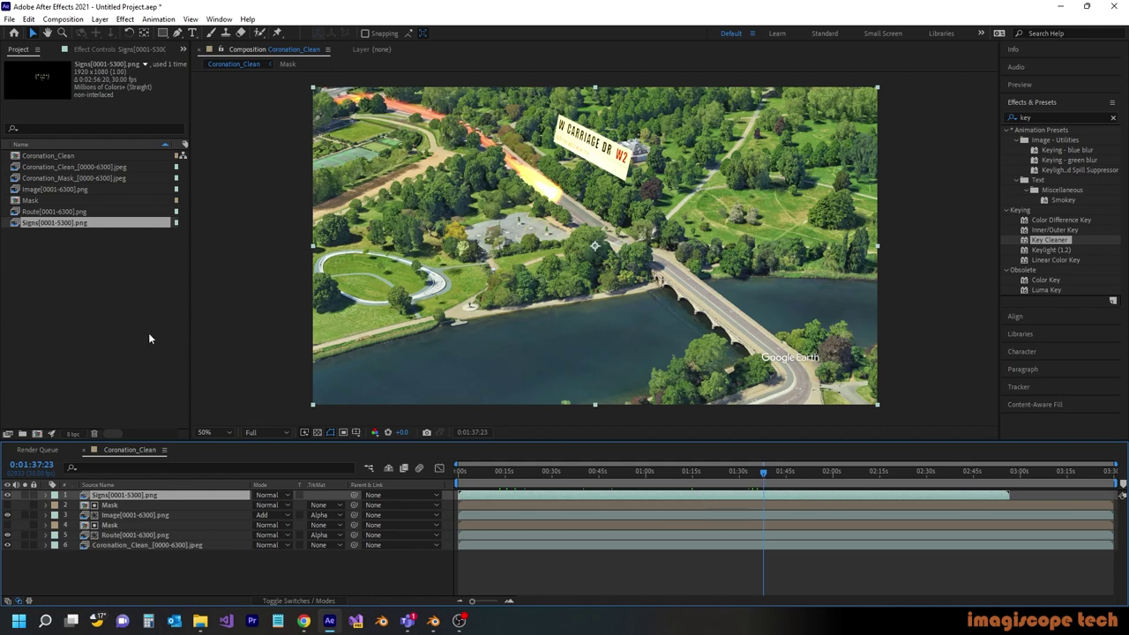
Import Coronation_4k.mp4 from the King folder as footage and place it directly above the Coronation_Clean image sequence layer
click(125, 332)
right_click(100, 263)
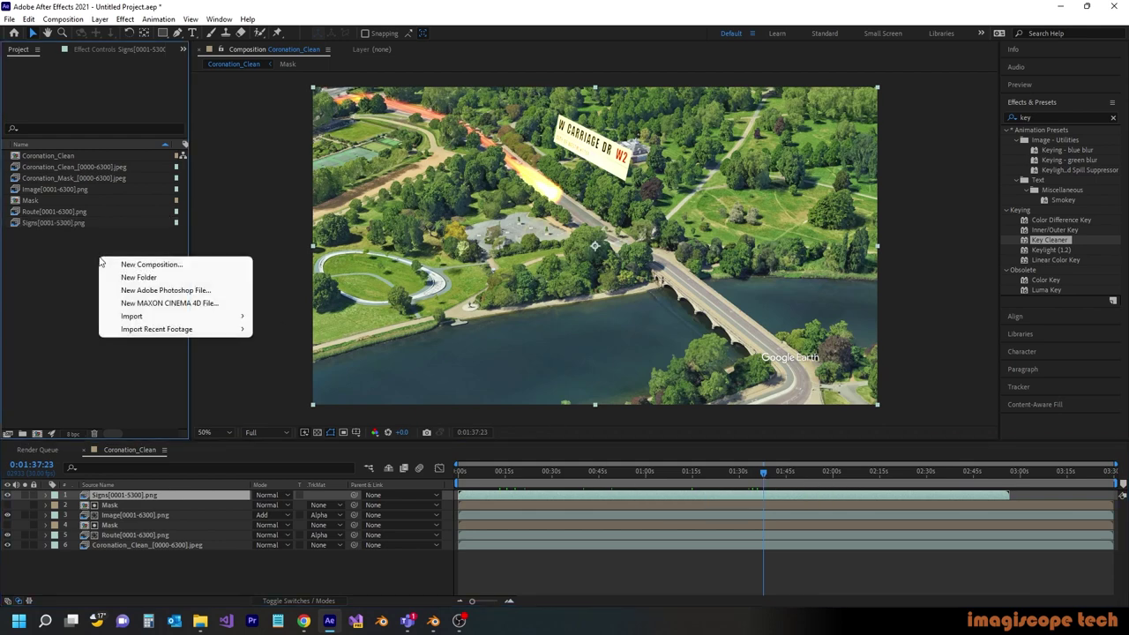
mouse_move(153, 319)
click(275, 317)
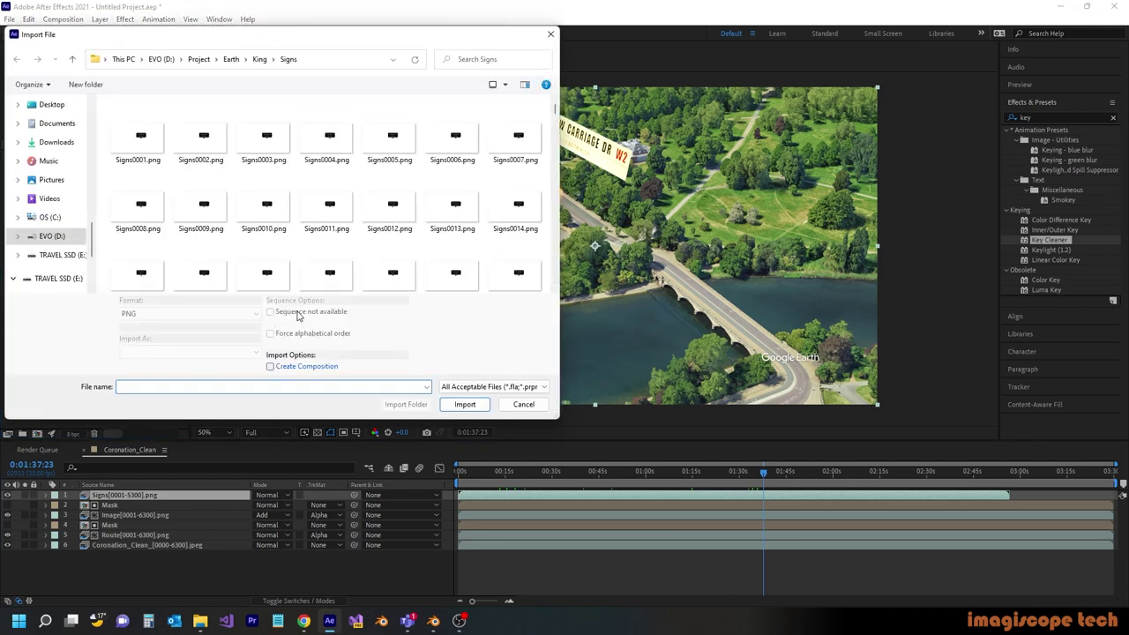
click(260, 59)
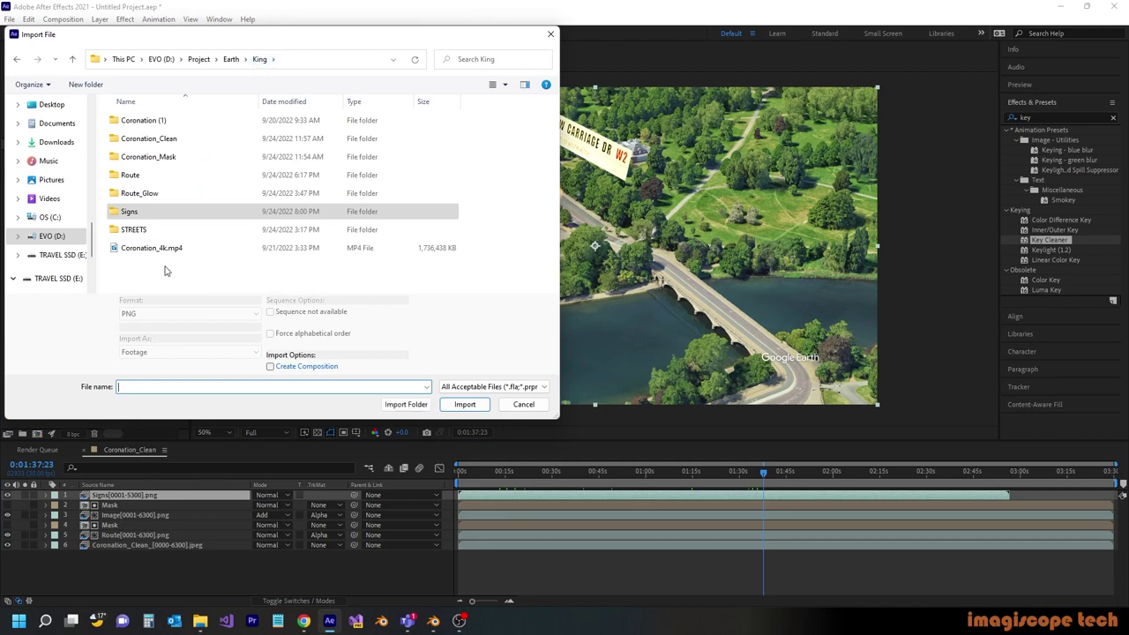
click(161, 252)
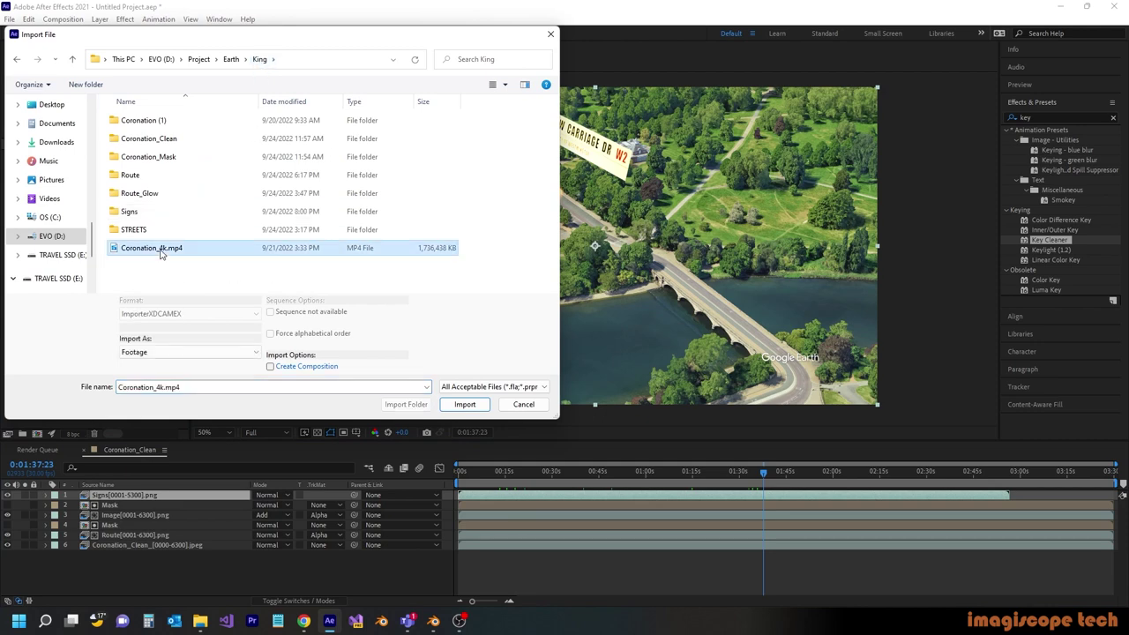
click(472, 406)
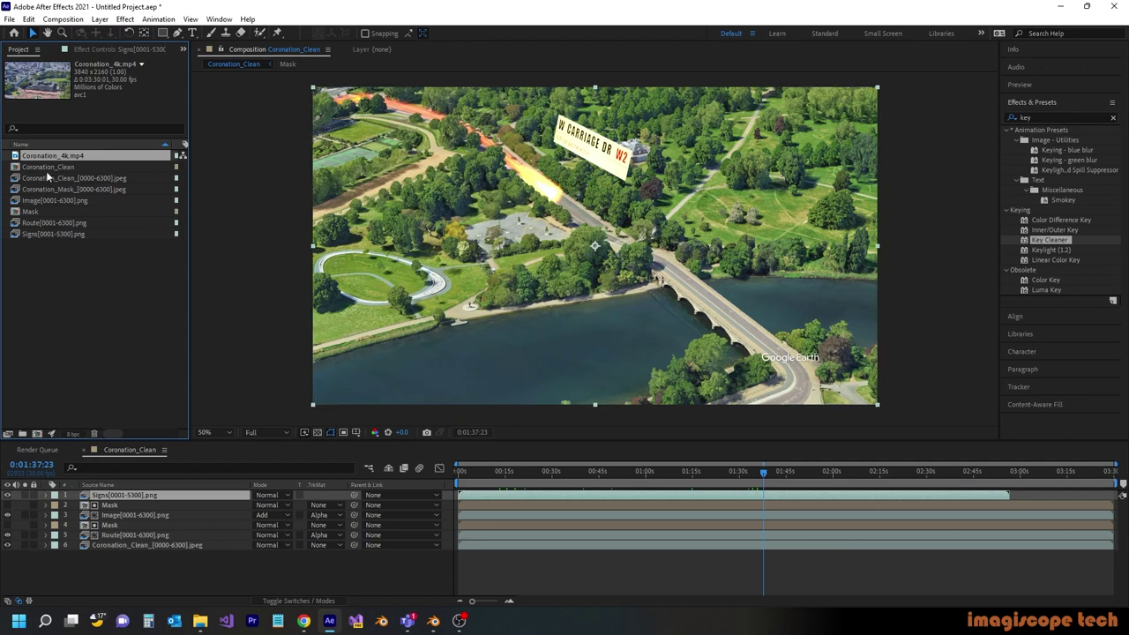
drag(51, 161, 113, 544)
click(7, 555)
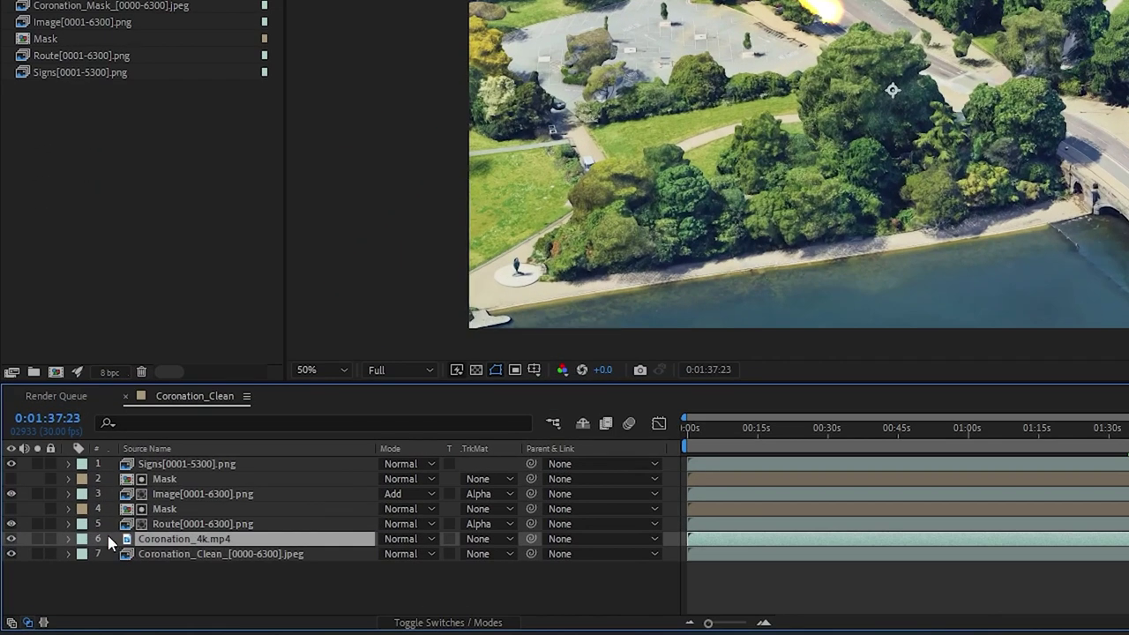
Set the Coronation_4k.mp4 layer's Scale to 50% and collapse its properties
click(45, 546)
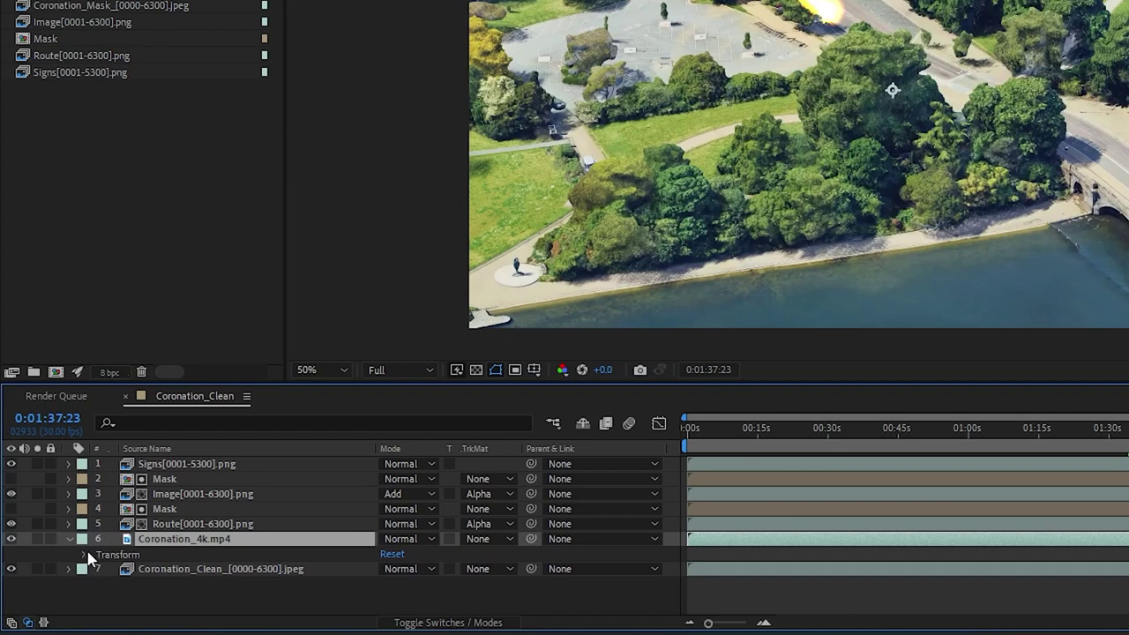
click(83, 554)
scroll(126, 547, down, 2)
click(406, 562)
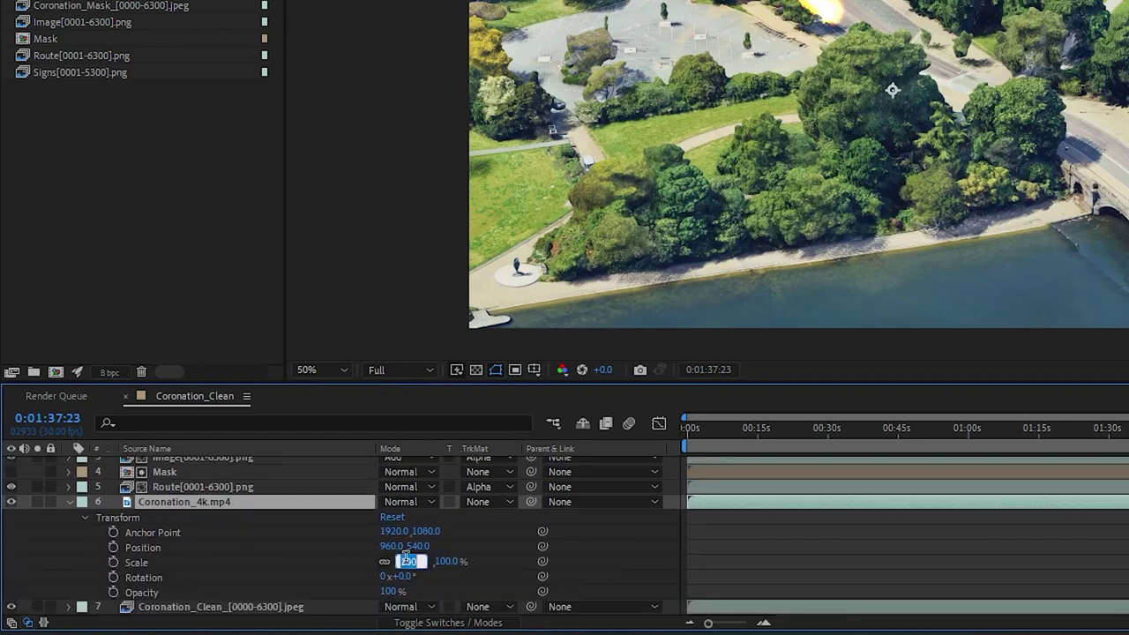
text(50)
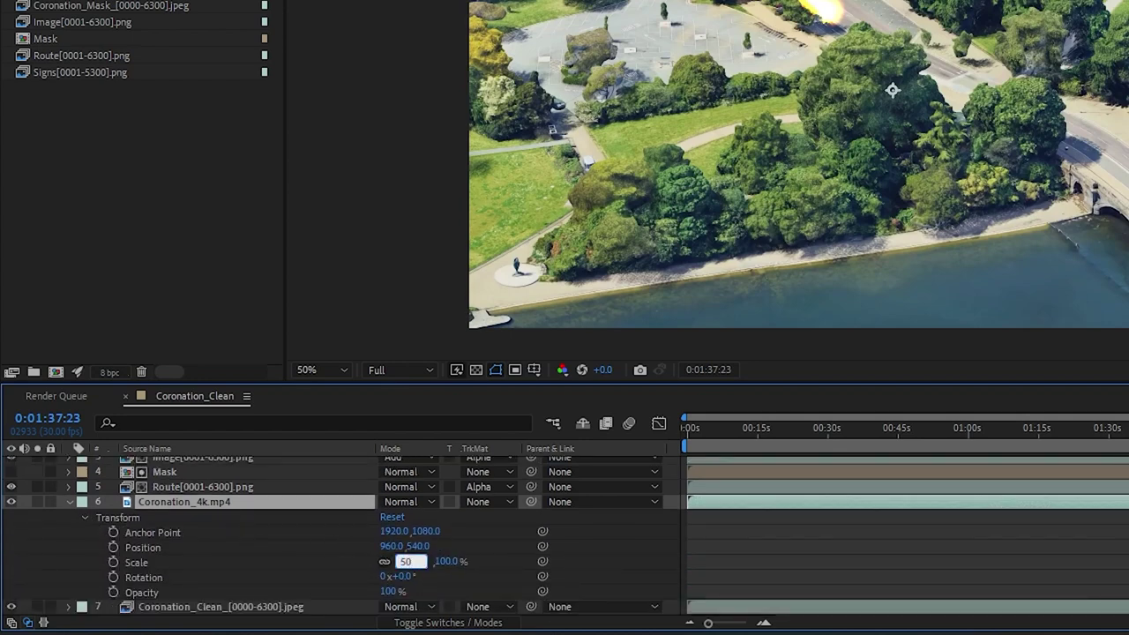
key(Return)
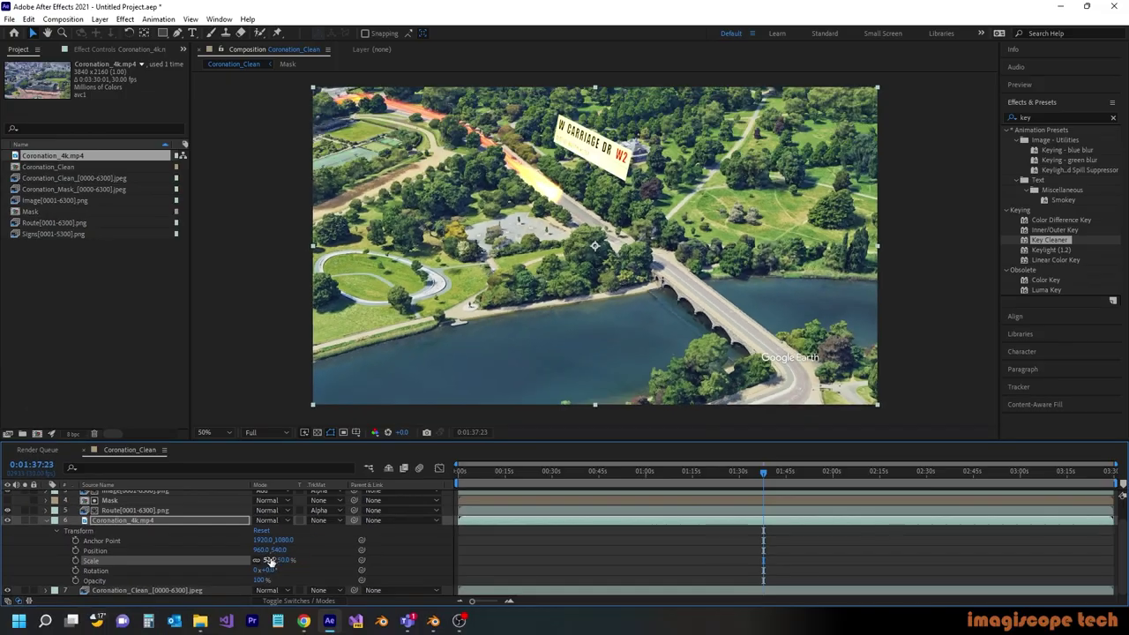
click(46, 520)
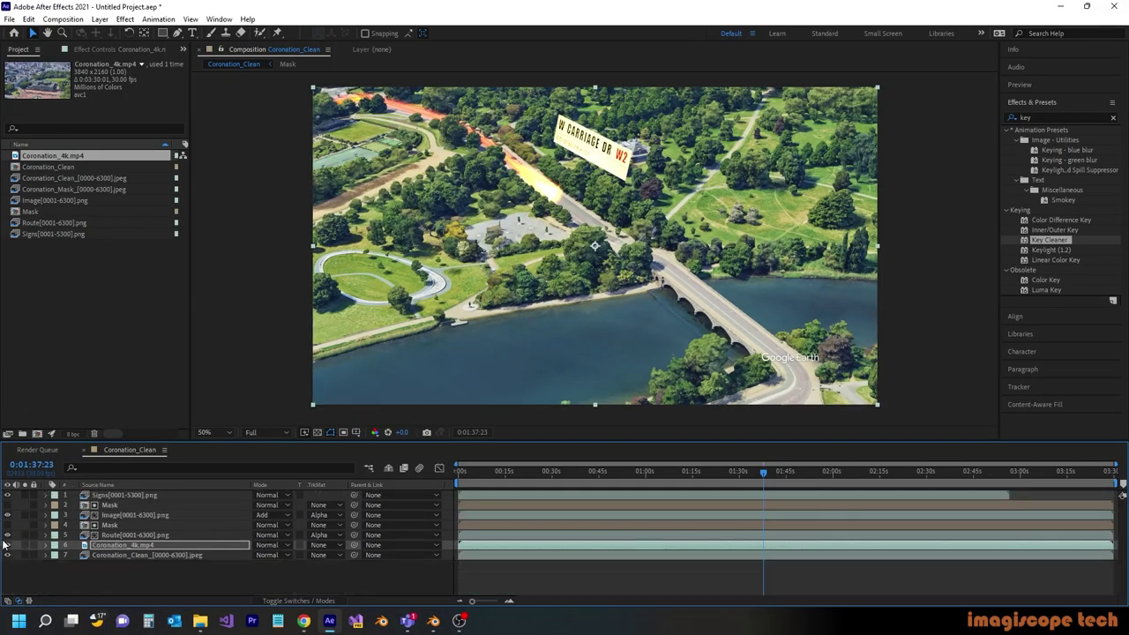
Compare the composite with the Coronation_4k.mp4 layer hidden and shown at different times, and inspect the route up close at 0:00:19:23
click(7, 546)
click(7, 547)
click(597, 474)
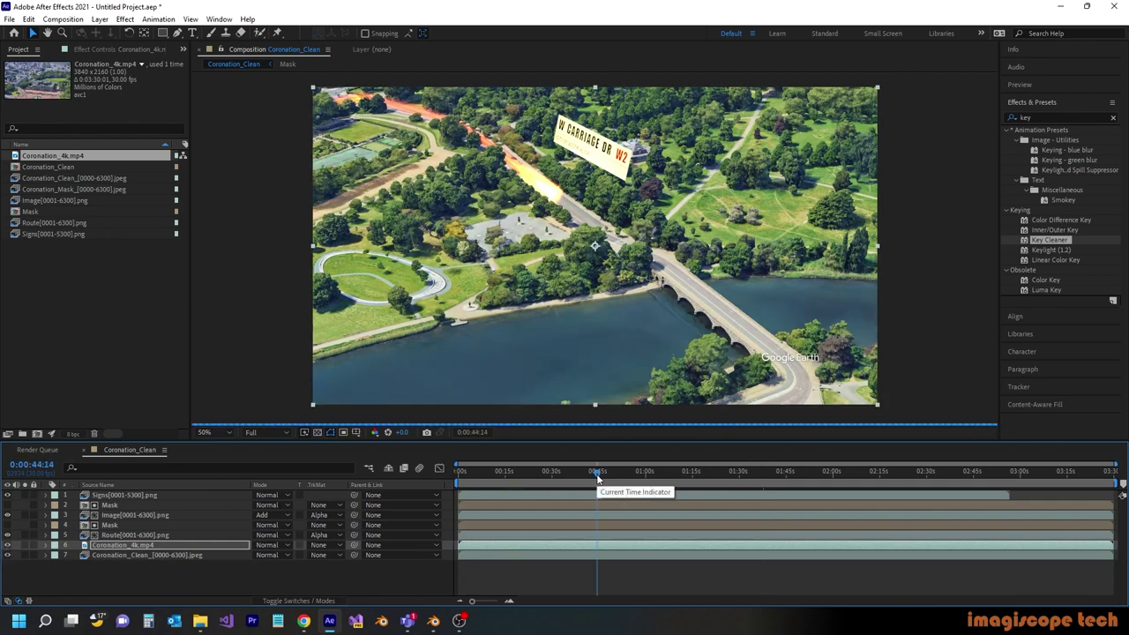
click(7, 546)
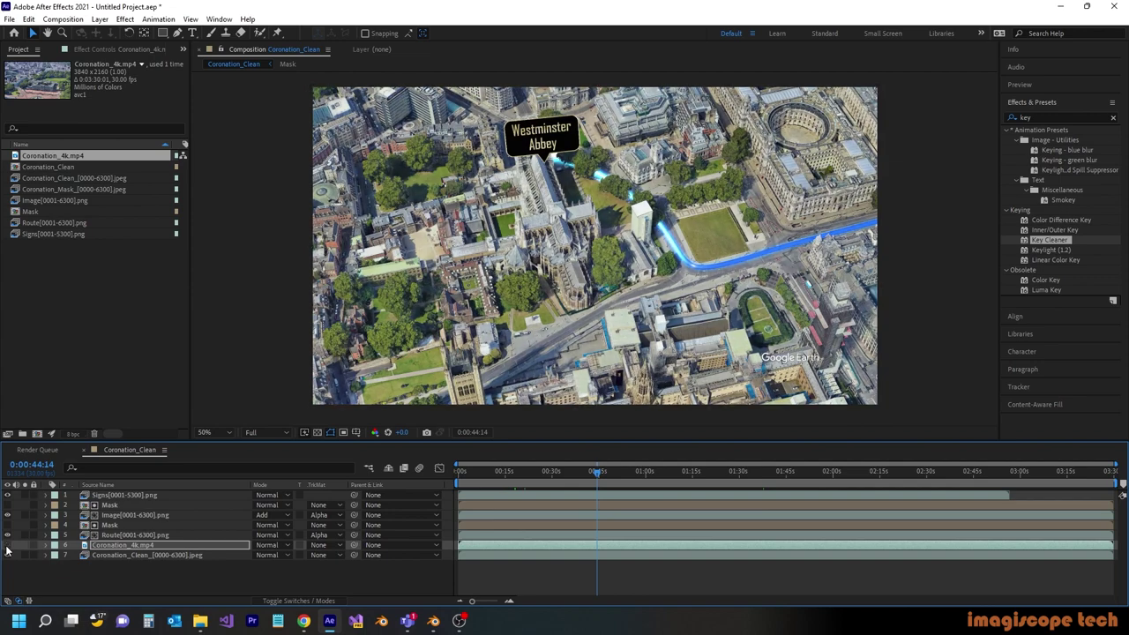
click(7, 546)
click(543, 472)
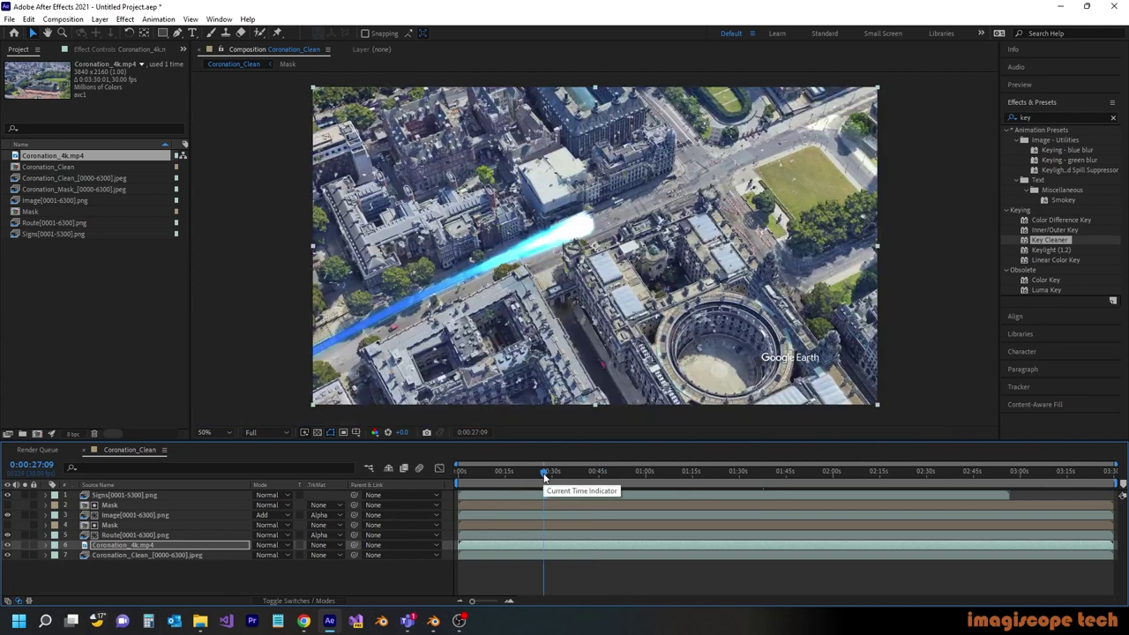
drag(543, 475, 521, 475)
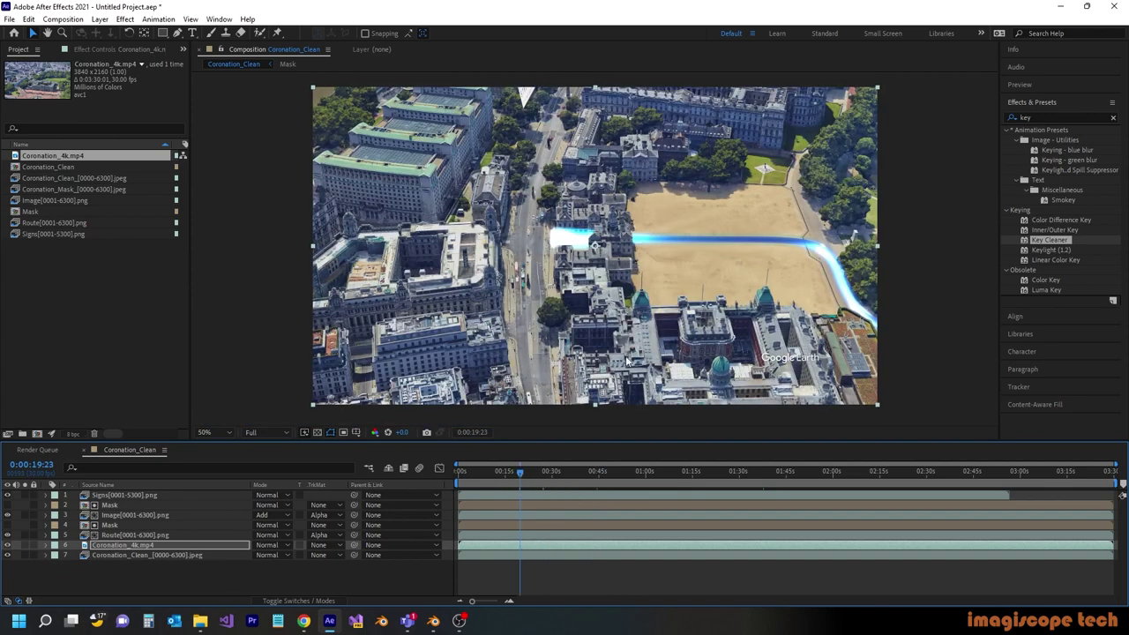
key(period)
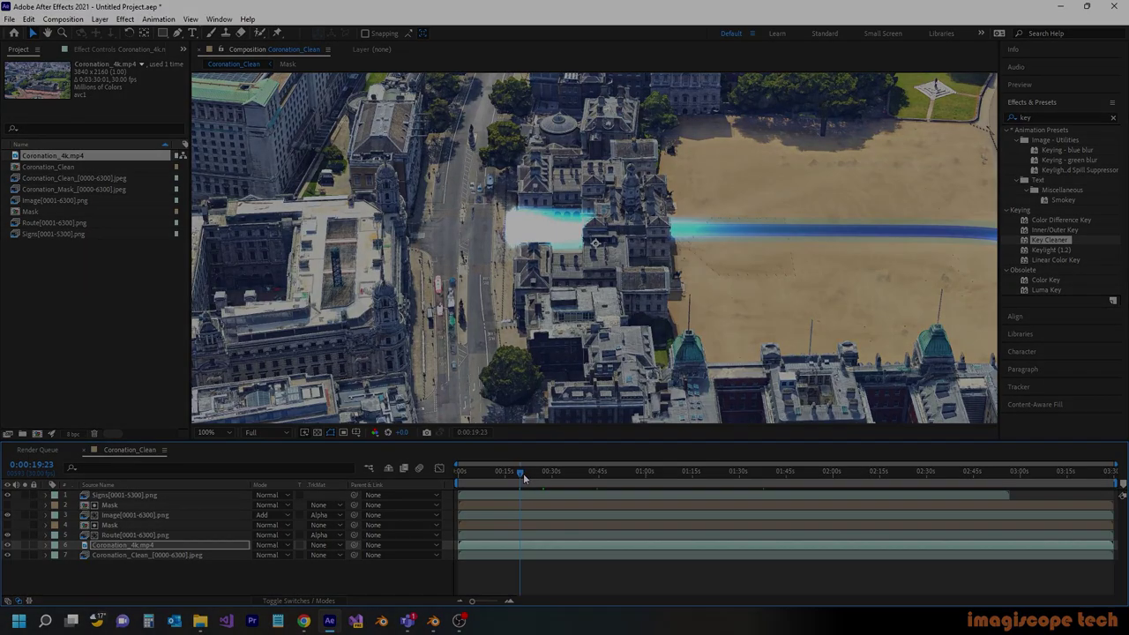